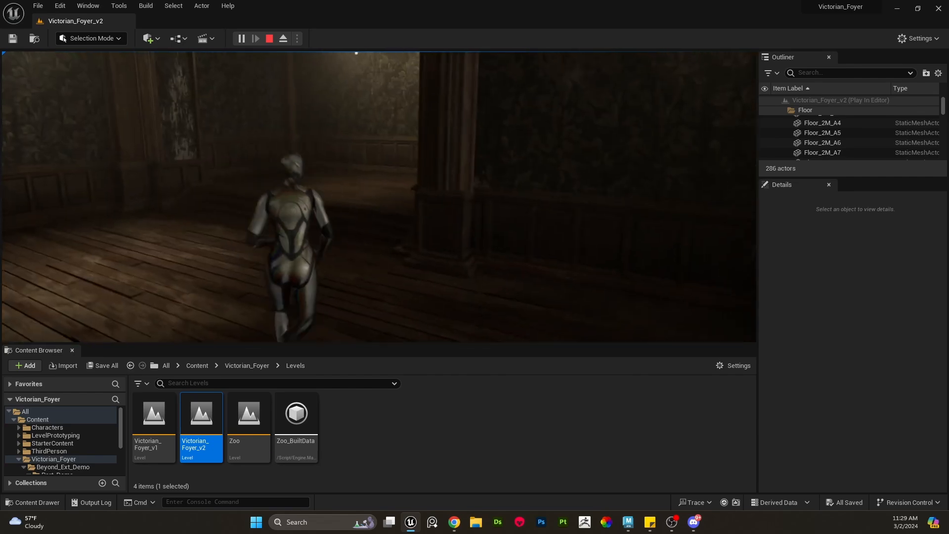
# - Walk the character through the Victorian foyer level in play mode, then stop the play session
pyautogui.press('w')
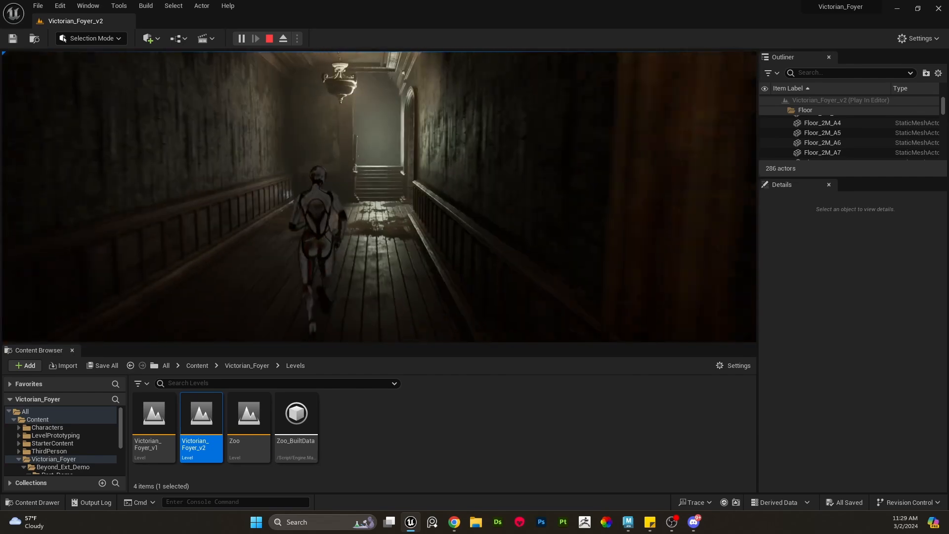
pyautogui.press('w')
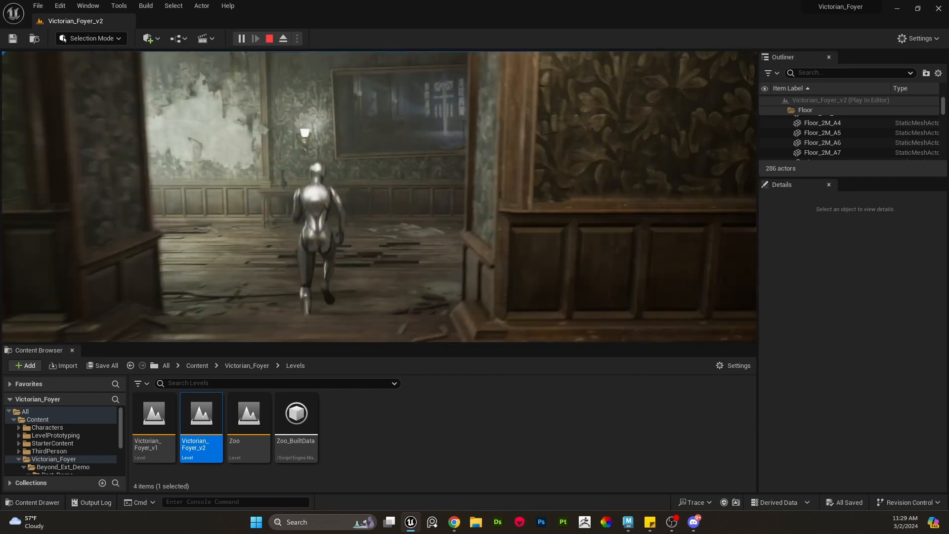
pyautogui.press('w')
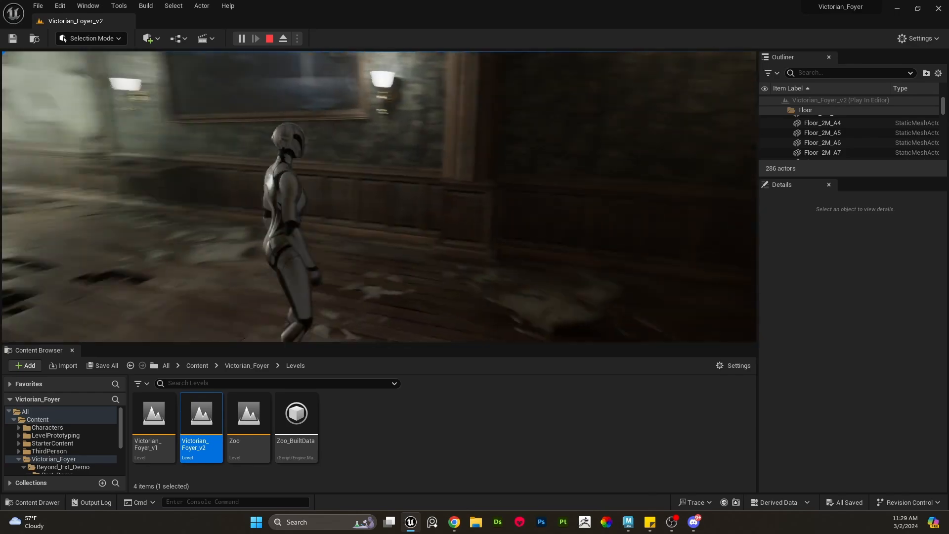
pyautogui.press('w')
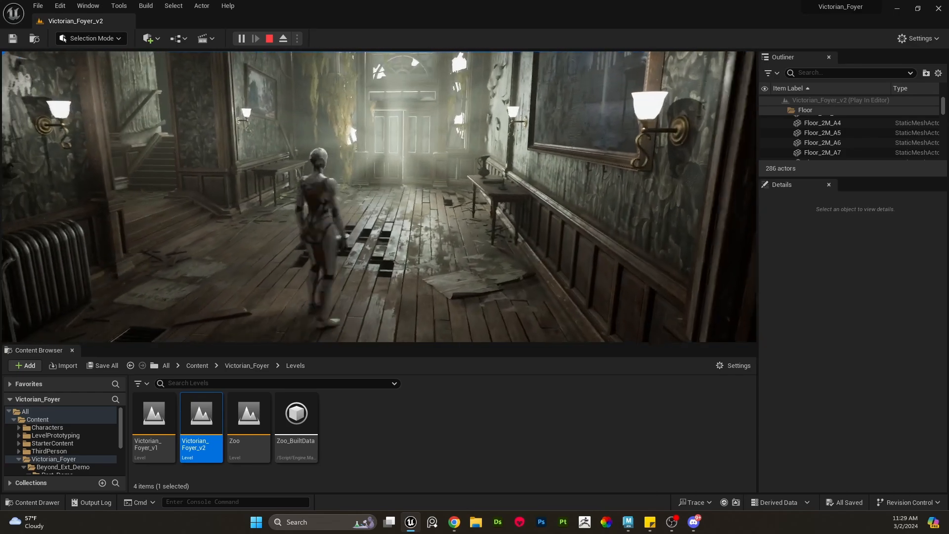
pyautogui.press('w')
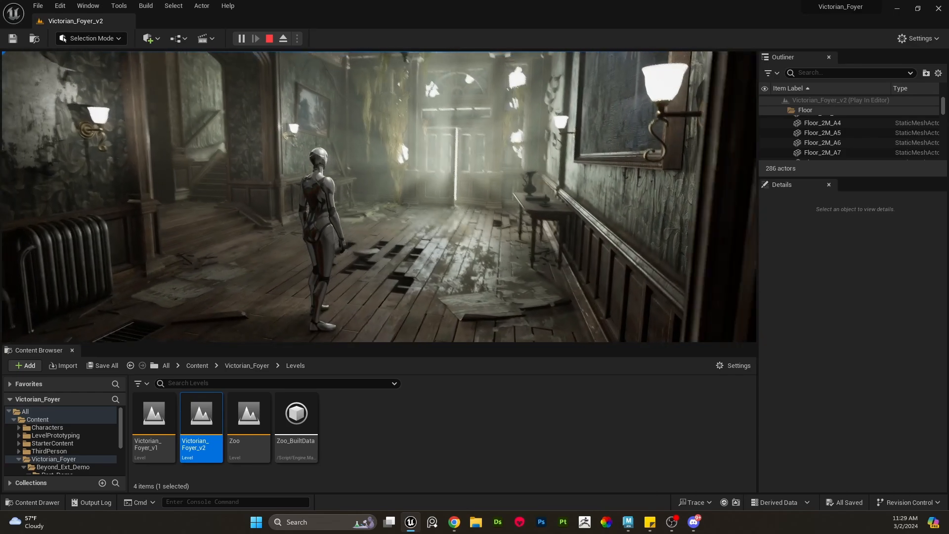
pyautogui.press('Escape')
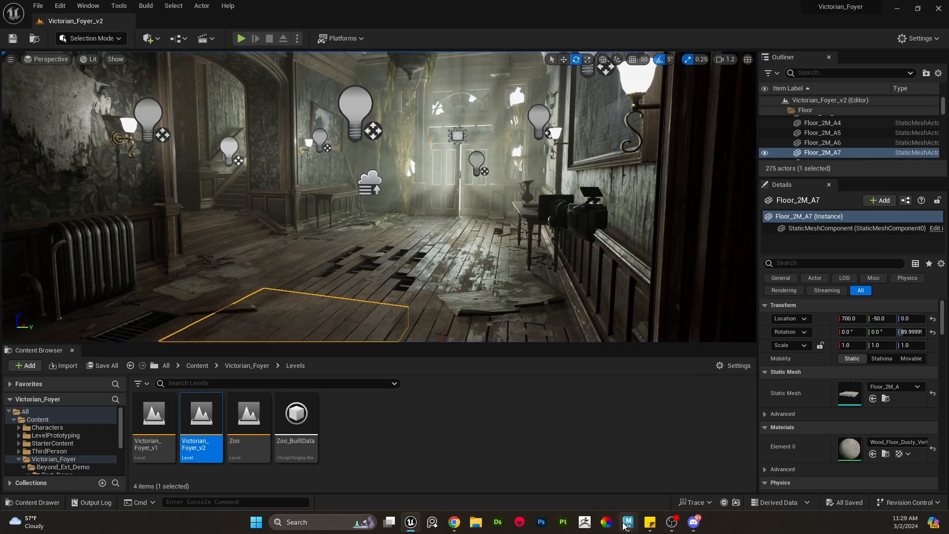
# - Switch to Maya and inspect the foyer blockout scene and its floor plank pieces from several angles
pyautogui.moveTo(627, 523)
pyautogui.click(551, 475)
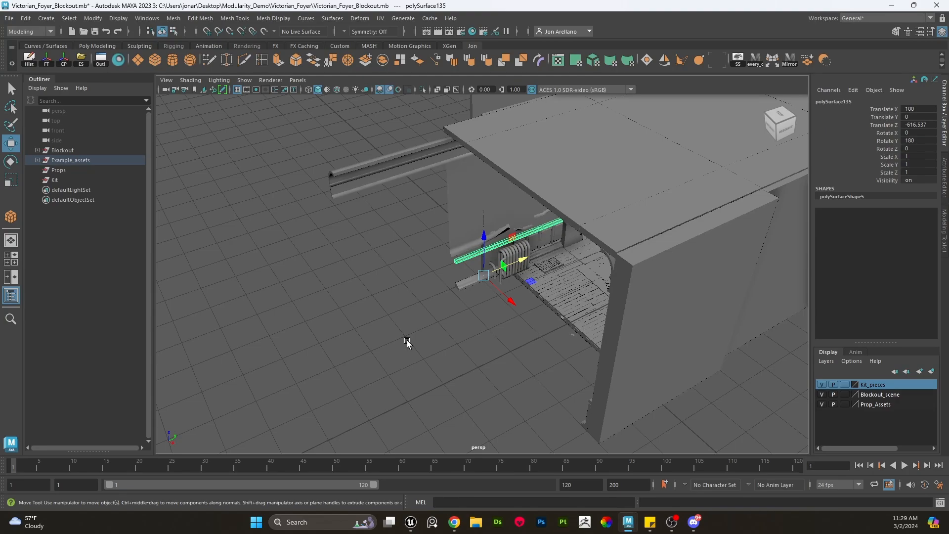
pyautogui.keyDown('alt'); pyautogui.moveTo(636, 320); pyautogui.dragTo(577, 311); pyautogui.keyUp('alt')
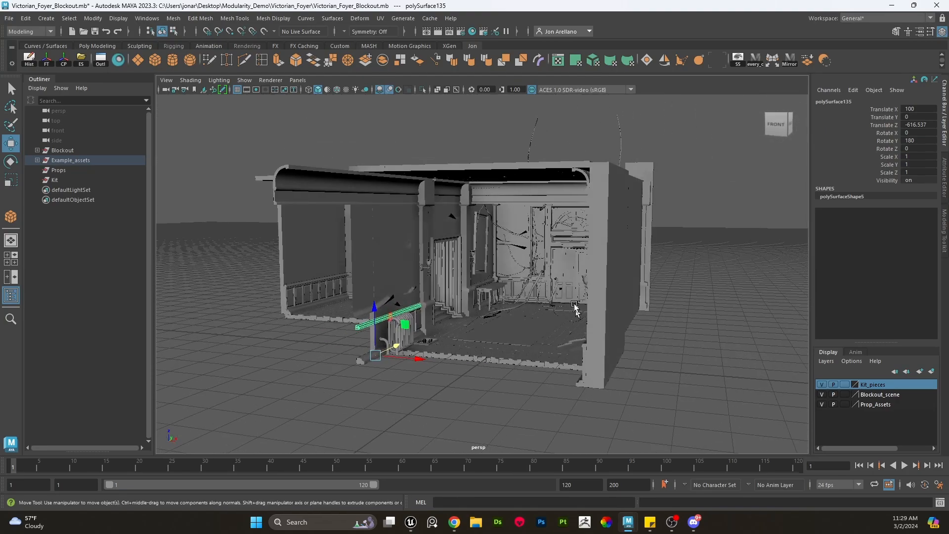
pyautogui.keyDown('alt'); pyautogui.moveTo(577, 312); pyautogui.dragTo(718, 339, button='right'); pyautogui.keyUp('alt')
pyautogui.keyDown('alt'); pyautogui.moveTo(718, 339); pyautogui.dragTo(642, 321, button='middle'); pyautogui.keyUp('alt')
pyautogui.keyDown('alt'); pyautogui.moveTo(641, 320); pyautogui.dragTo(619, 291); pyautogui.keyUp('alt')
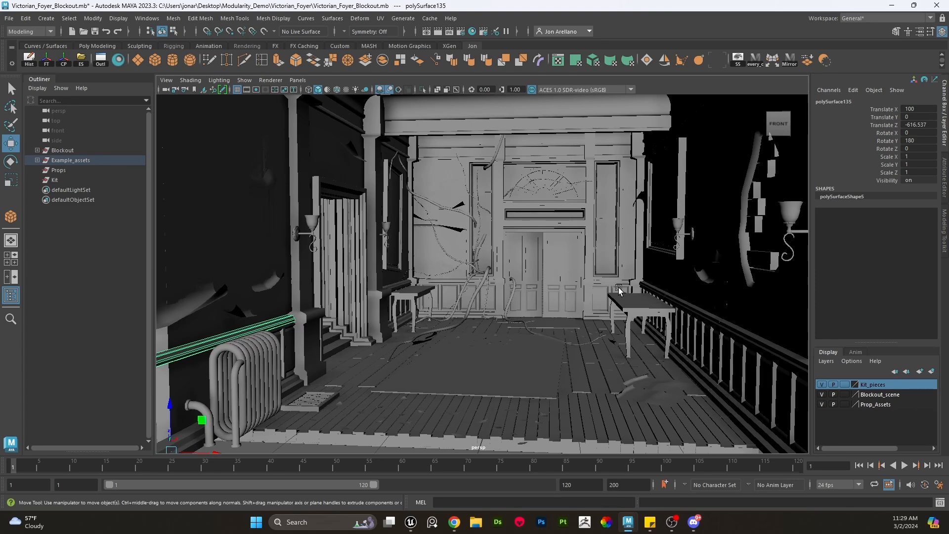
pyautogui.scroll(-2, 622, 289)
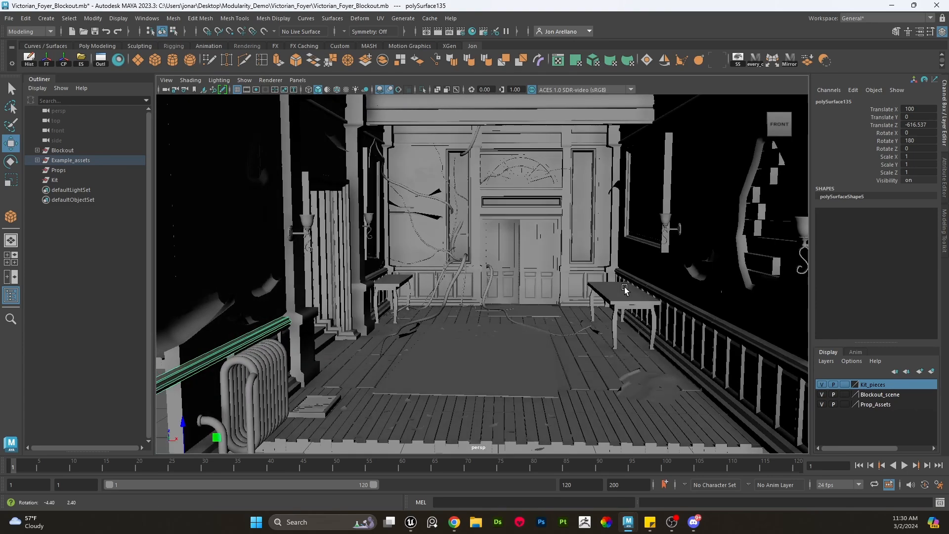
pyautogui.keyDown('alt'); pyautogui.moveTo(625, 288); pyautogui.dragTo(604, 313); pyautogui.keyUp('alt')
pyautogui.keyDown('alt'); pyautogui.moveTo(604, 313); pyautogui.dragTo(600, 252, button='middle'); pyautogui.keyUp('alt')
pyautogui.keyDown('alt'); pyautogui.moveTo(599, 252); pyautogui.dragTo(641, 368, button='right'); pyautogui.keyUp('alt')
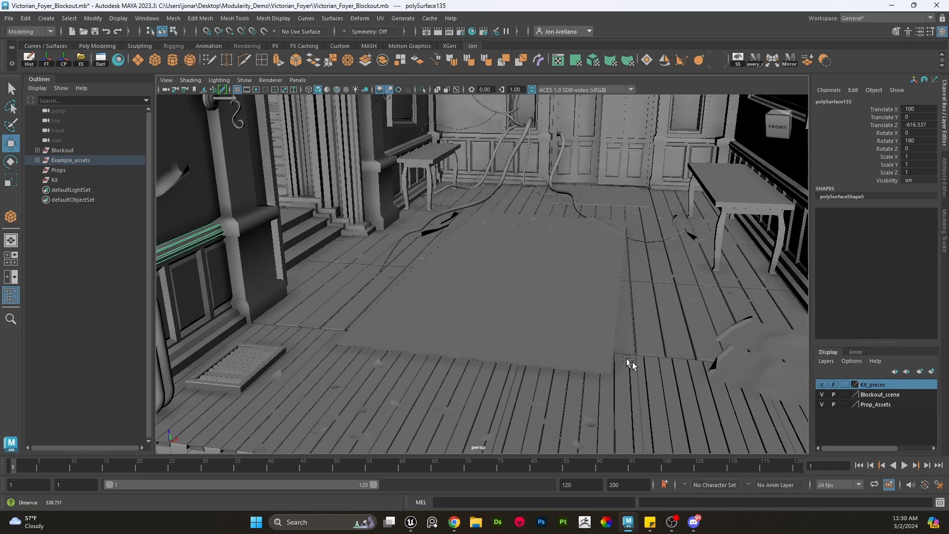
pyautogui.keyDown('alt'); pyautogui.moveTo(640, 368); pyautogui.dragTo(623, 320, button='middle'); pyautogui.keyUp('alt')
pyautogui.click(455, 370)
pyautogui.scroll(-3, 494, 362)
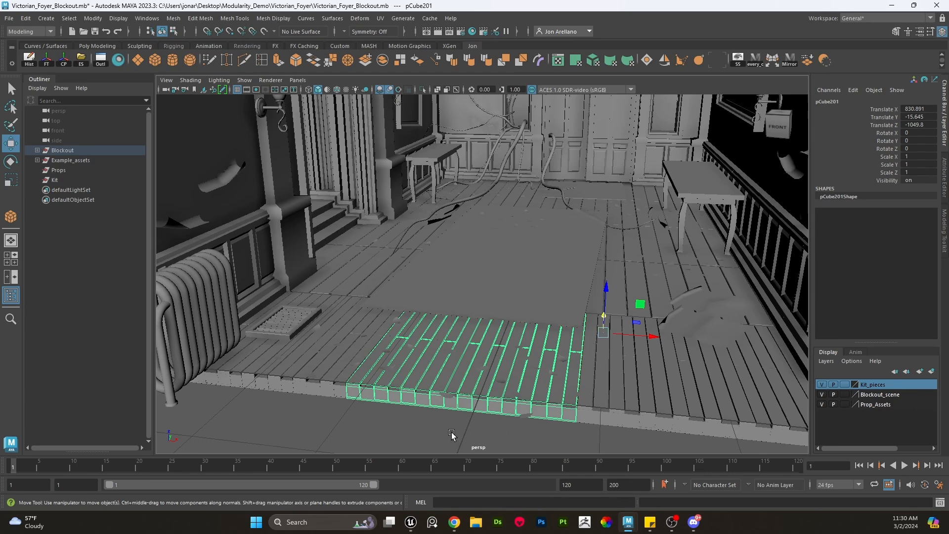
pyautogui.keyDown('alt'); pyautogui.moveTo(452, 435); pyautogui.dragTo(559, 345); pyautogui.keyUp('alt')
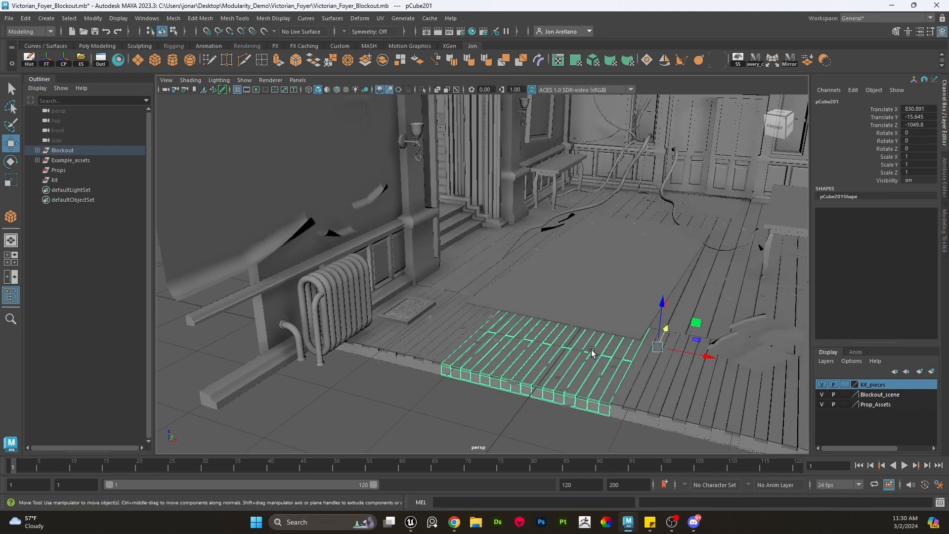
# - Orbit around the whole foyer blockout to examine the room from inside and outside
pyautogui.click(345, 376)
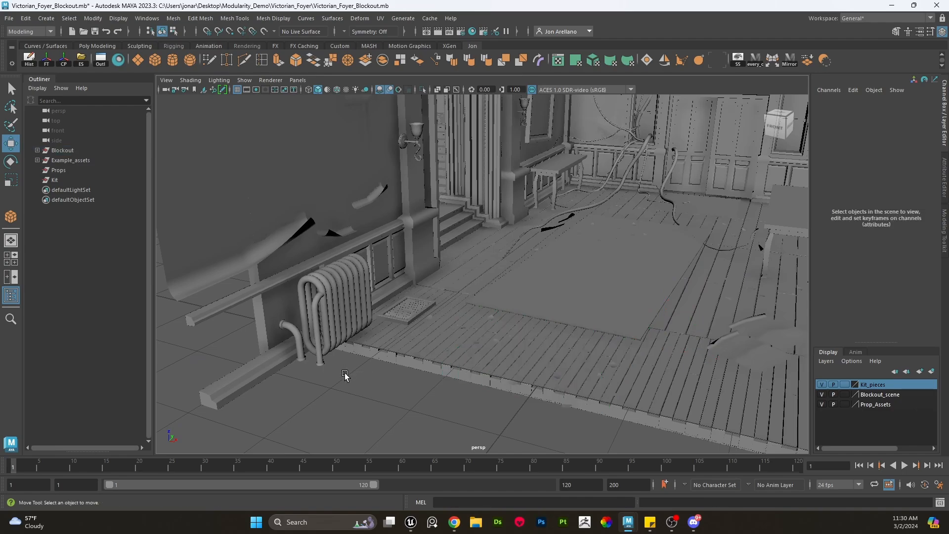
pyautogui.keyDown('alt'); pyautogui.moveTo(345, 376); pyautogui.dragTo(515, 311); pyautogui.keyUp('alt')
pyautogui.keyDown('alt'); pyautogui.moveTo(514, 312); pyautogui.dragTo(490, 288, button='right'); pyautogui.keyUp('alt')
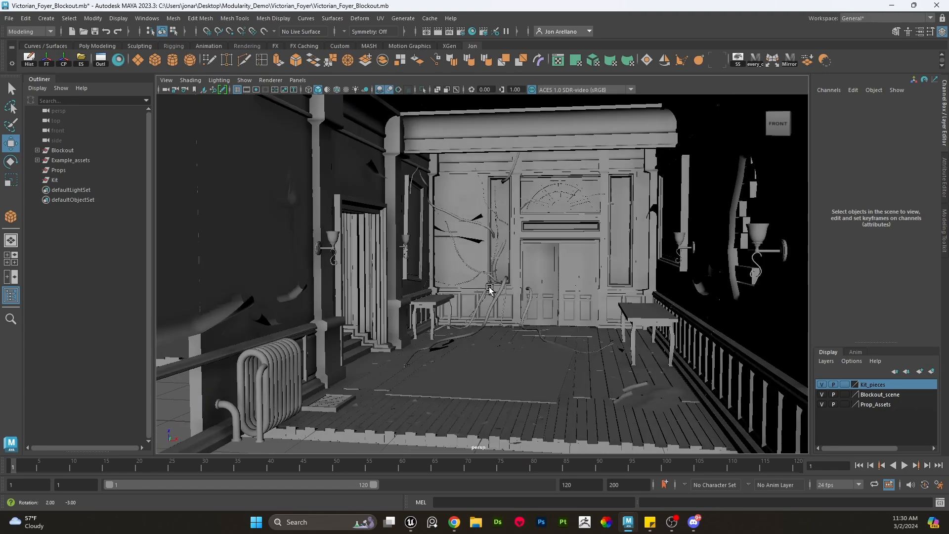
pyautogui.keyDown('alt'); pyautogui.moveTo(489, 288); pyautogui.dragTo(494, 286); pyautogui.keyUp('alt')
pyautogui.keyDown('alt'); pyautogui.moveTo(493, 286); pyautogui.dragTo(521, 310, button='middle'); pyautogui.keyUp('alt')
pyautogui.keyDown('alt'); pyautogui.moveTo(521, 309); pyautogui.dragTo(553, 313, button='right'); pyautogui.keyUp('alt')
pyautogui.scroll(-2, 743, 330)
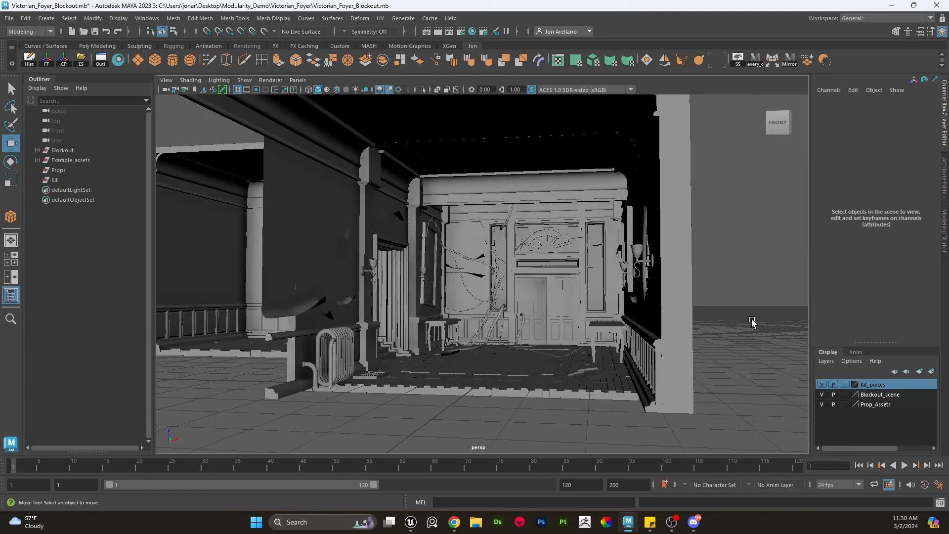
pyautogui.moveTo(736, 354); pyautogui.dragTo(352, 186)
pyautogui.click(752, 257)
pyautogui.scroll(4, 566, 313)
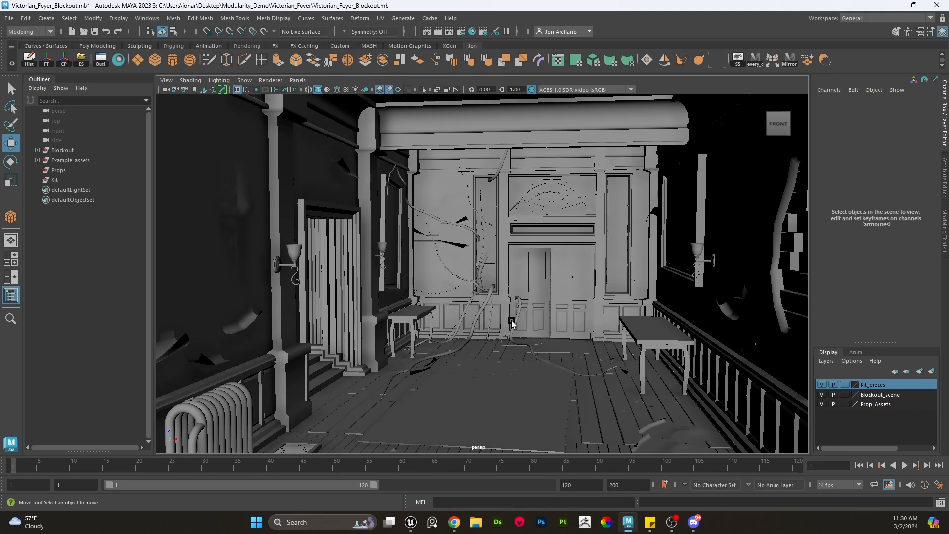
pyautogui.scroll(-5, 496, 322)
pyautogui.keyDown('alt'); pyautogui.moveTo(495, 322); pyautogui.dragTo(517, 324); pyautogui.keyUp('alt')
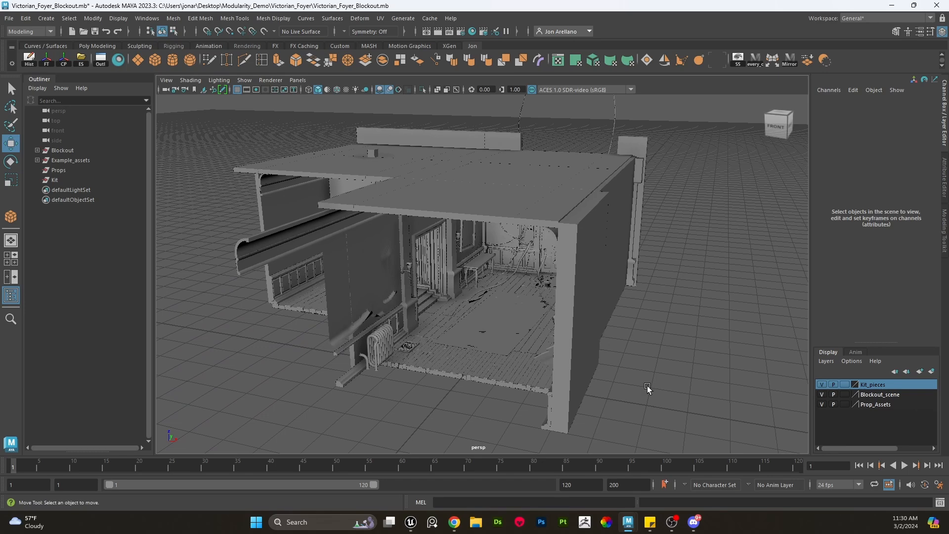
pyautogui.moveTo(696, 434); pyautogui.dragTo(317, 141)
pyautogui.click(81, 59)
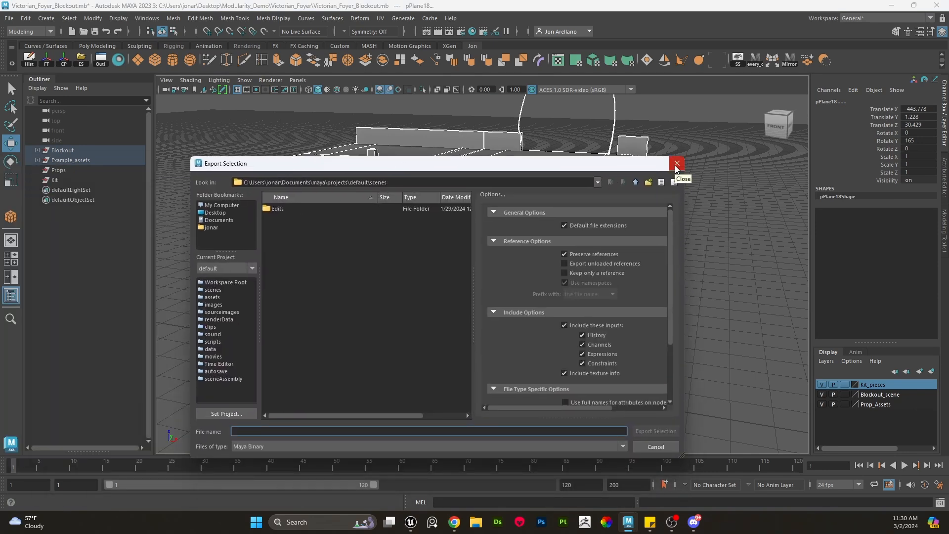
pyautogui.click(676, 168)
pyautogui.click(414, 386)
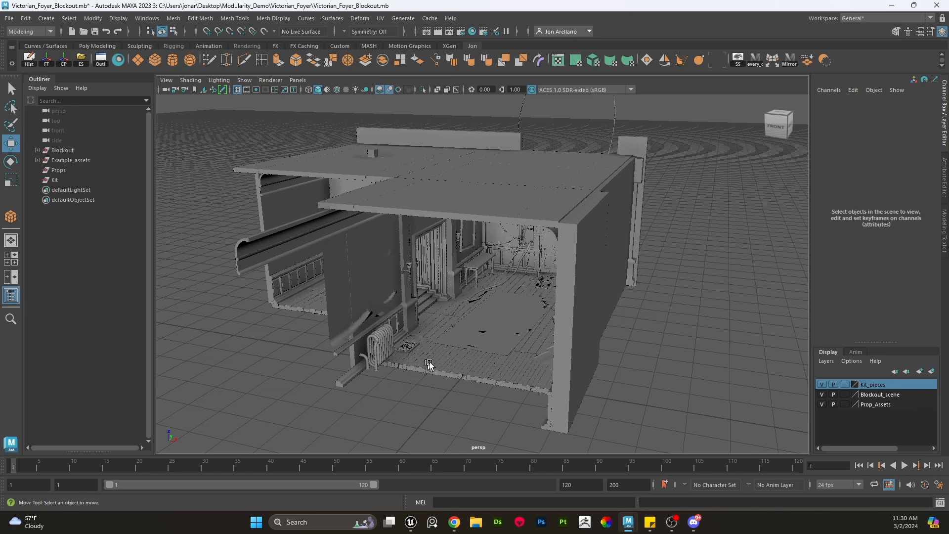
# - Select the Blockout, Props and Example_assets groups in the outliner to see what each contains
pyautogui.click(60, 151)
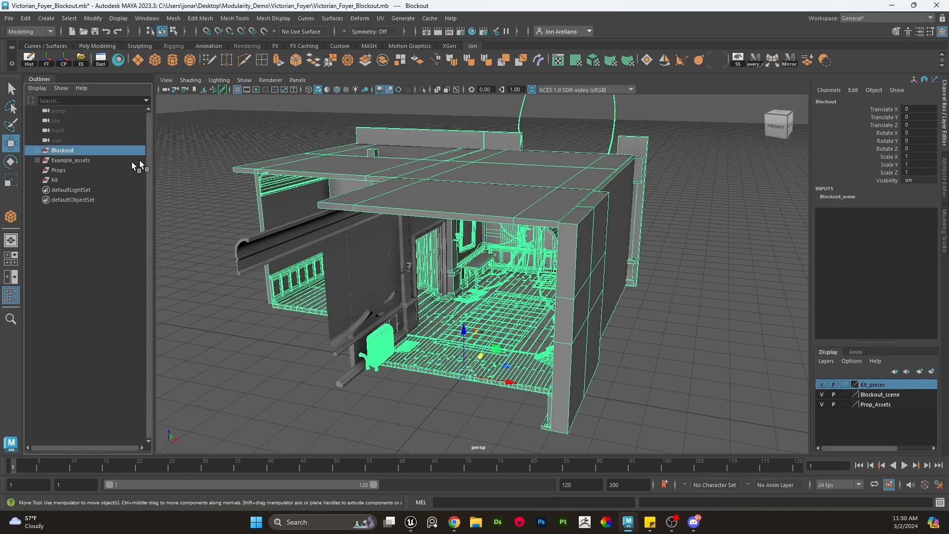
pyautogui.click(679, 340)
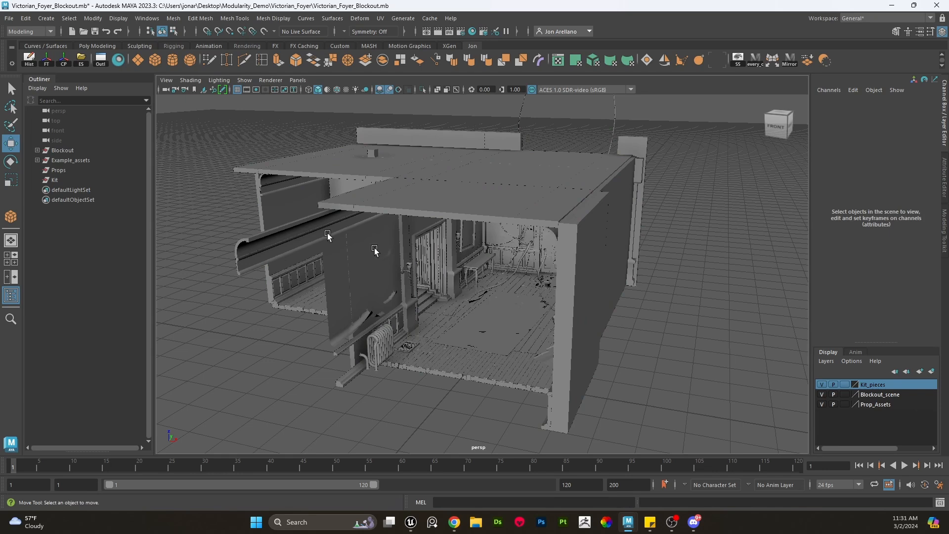
pyautogui.click(63, 171)
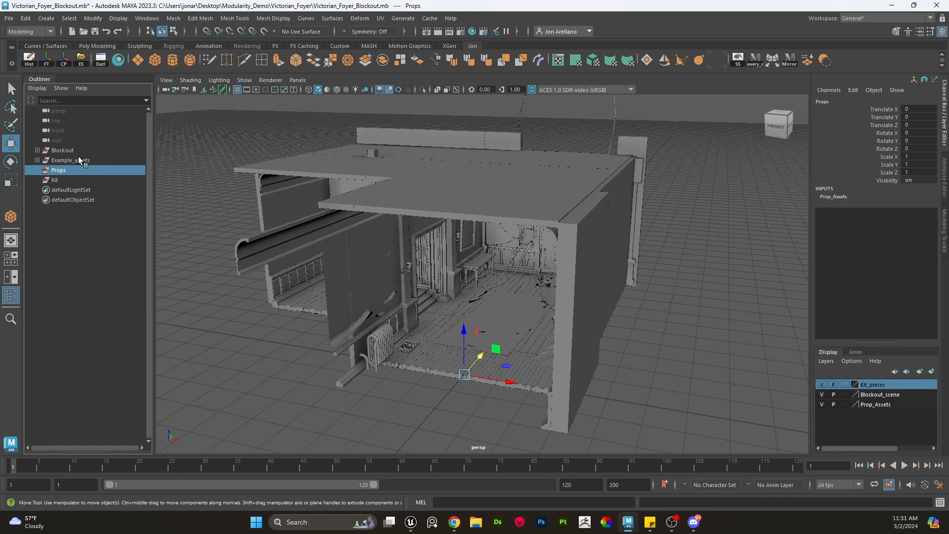
pyautogui.keyDown('alt'); pyautogui.moveTo(467, 327); pyautogui.dragTo(468, 319); pyautogui.keyUp('alt')
pyautogui.keyDown('alt'); pyautogui.moveTo(467, 319); pyautogui.dragTo(481, 311, button='right'); pyautogui.keyUp('alt')
pyautogui.keyDown('alt'); pyautogui.moveTo(482, 311); pyautogui.dragTo(421, 302); pyautogui.keyUp('alt')
pyautogui.click(87, 159)
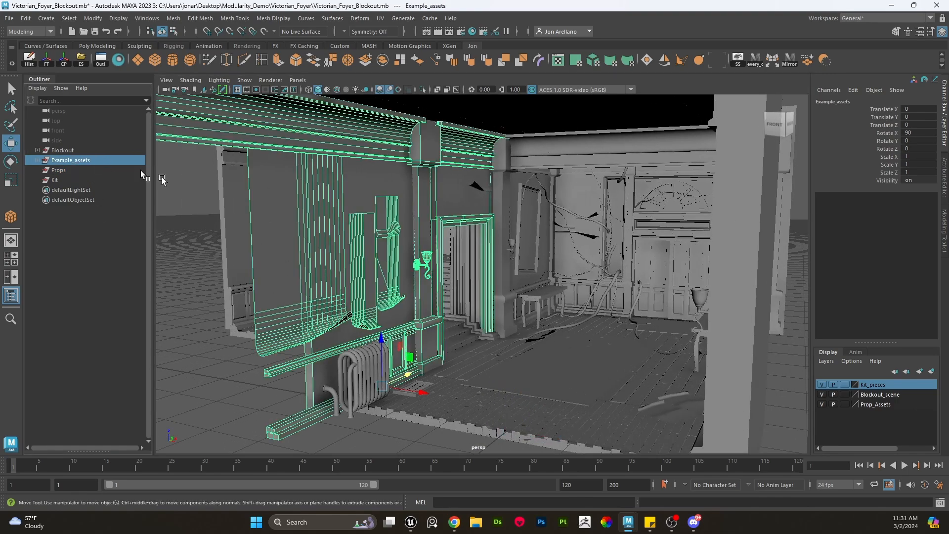
pyautogui.keyDown('alt'); pyautogui.moveTo(521, 266); pyautogui.dragTo(510, 264); pyautogui.keyUp('alt')
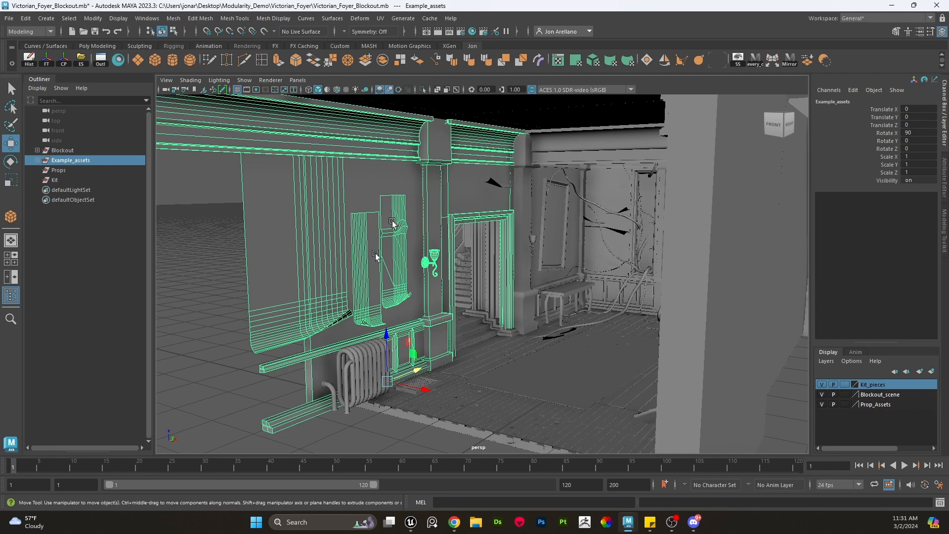
pyautogui.keyDown('alt'); pyautogui.moveTo(428, 328); pyautogui.dragTo(441, 322); pyautogui.keyUp('alt')
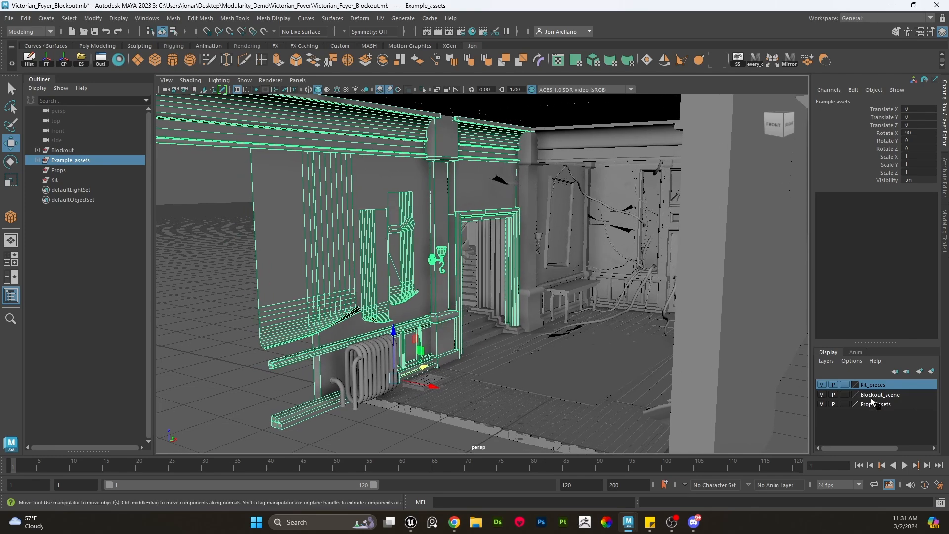
# - Hide the Blockout_scene display layer to isolate the example kit assets
pyautogui.click(822, 395)
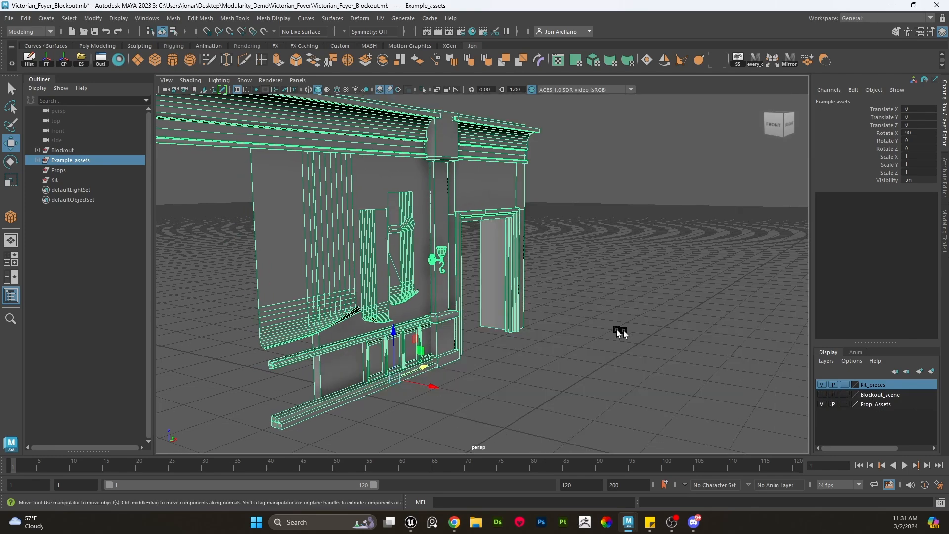
pyautogui.click(622, 333)
pyautogui.keyDown('alt'); pyautogui.moveTo(621, 332); pyautogui.dragTo(576, 330); pyautogui.keyUp('alt')
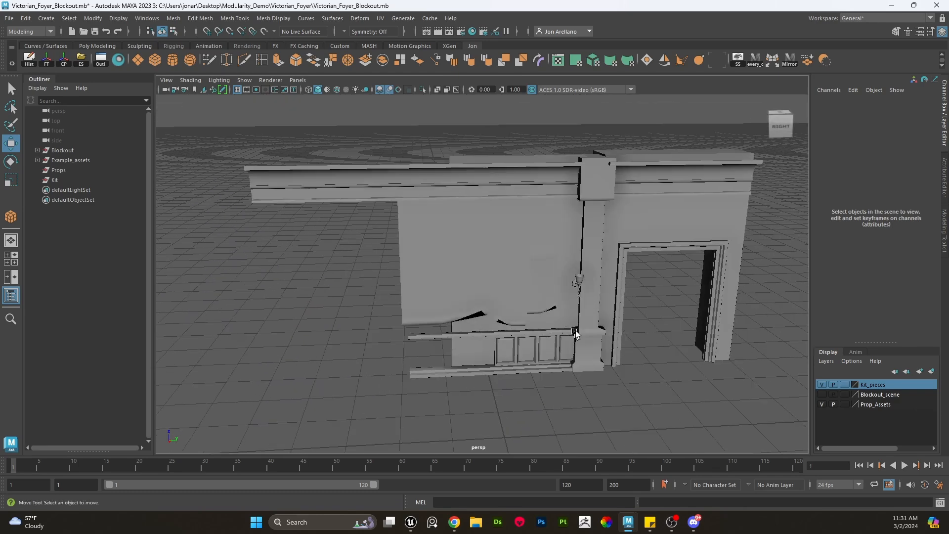
pyautogui.keyDown('alt'); pyautogui.moveTo(576, 330); pyautogui.dragTo(539, 329, button='middle'); pyautogui.keyUp('alt')
pyautogui.moveTo(672, 403); pyautogui.dragTo(454, 163)
pyautogui.click(630, 372)
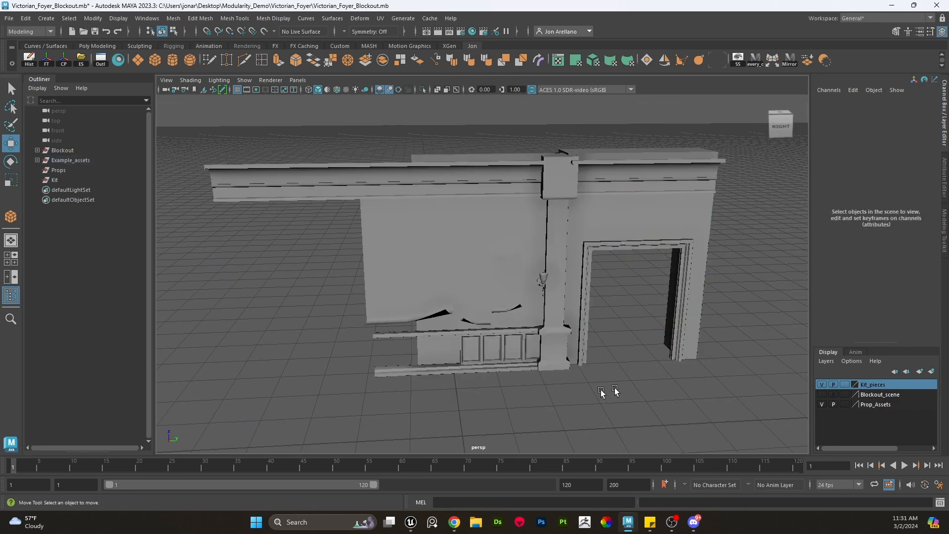
# - Select the wainscot panel piece and the door frame piece to inspect them
pyautogui.click(511, 363)
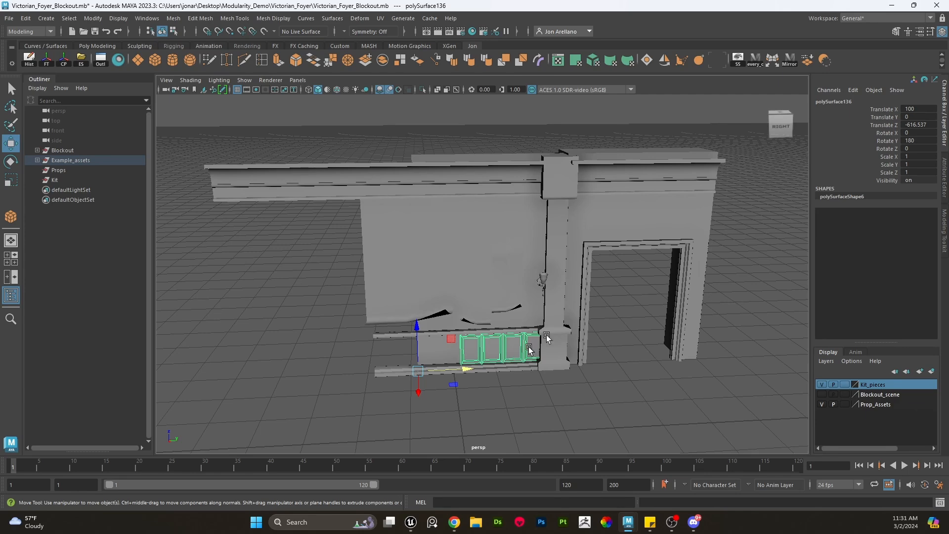
pyautogui.click(629, 388)
pyautogui.click(613, 197)
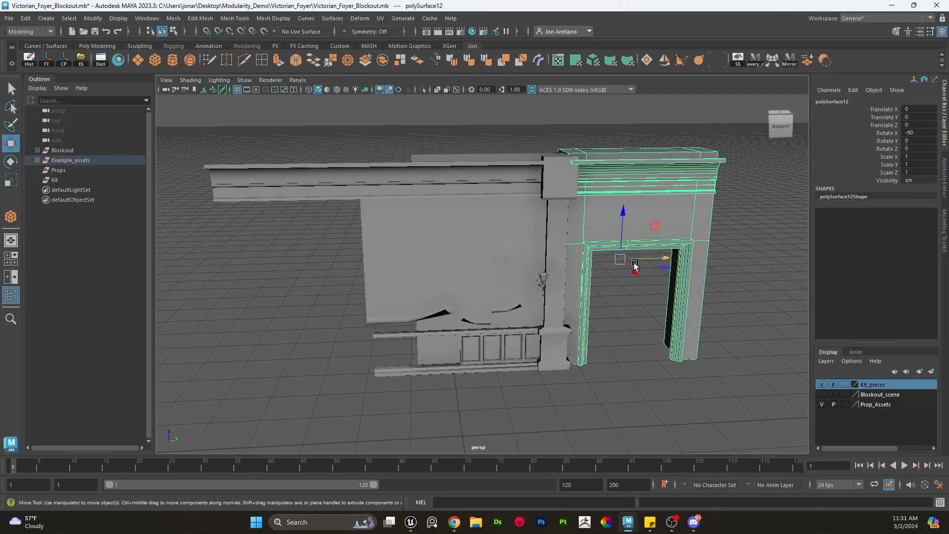
pyautogui.keyDown('alt'); pyautogui.moveTo(635, 263); pyautogui.dragTo(610, 291); pyautogui.keyUp('alt')
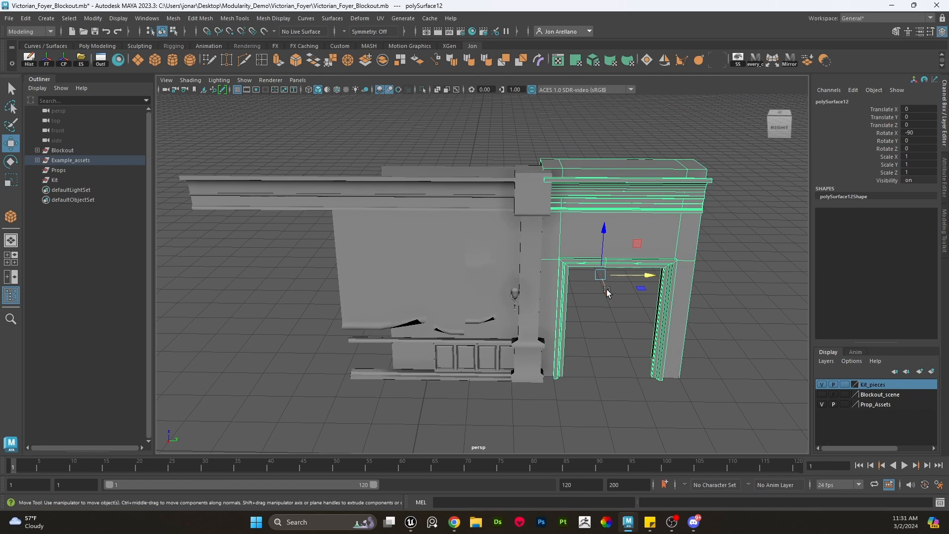
pyautogui.click(610, 335)
pyautogui.keyDown('alt'); pyautogui.moveTo(610, 335); pyautogui.dragTo(443, 289, button='right'); pyautogui.keyUp('alt')
# - Zoom in and select the wall sconce on the pillar to inspect it
pyautogui.scroll(6, 444, 289)
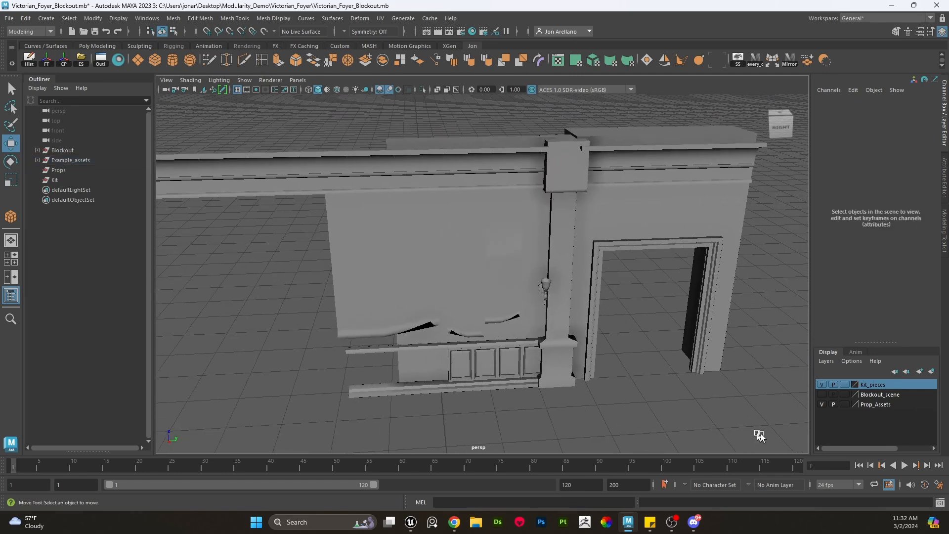
pyautogui.moveTo(762, 440); pyautogui.dragTo(341, 119)
pyautogui.click(497, 311)
pyautogui.keyDown('alt'); pyautogui.moveTo(497, 312); pyautogui.dragTo(500, 298); pyautogui.keyUp('alt')
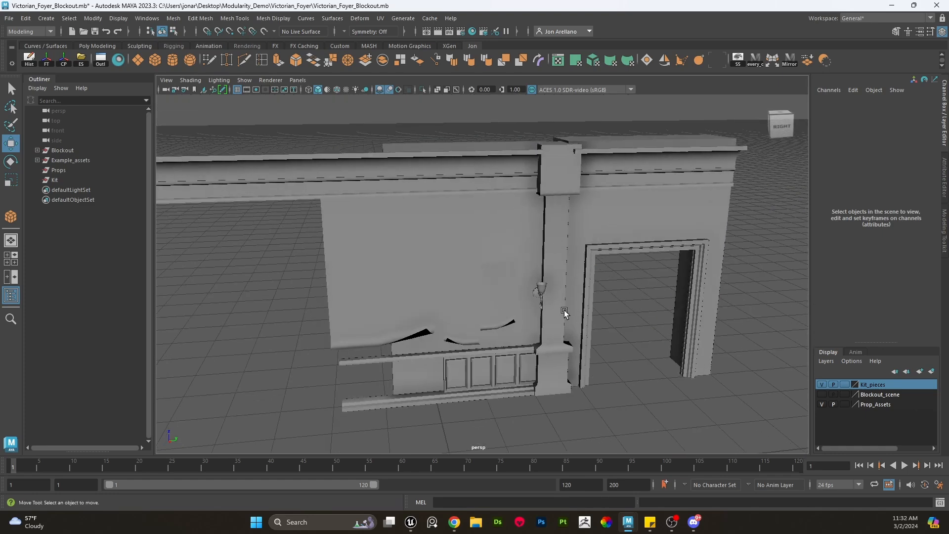
pyautogui.scroll(8, 564, 310)
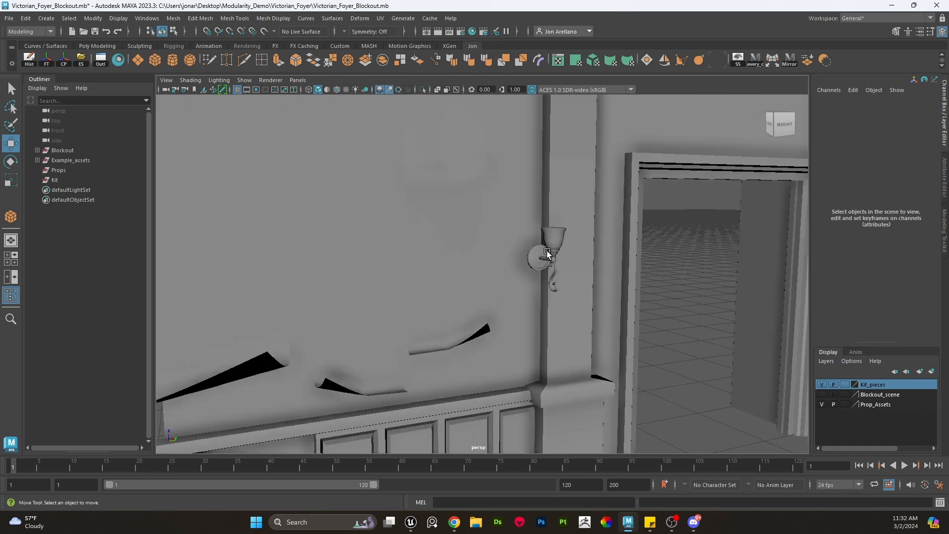
pyautogui.click(547, 254)
pyautogui.scroll(-3, 572, 265)
pyautogui.keyDown('alt'); pyautogui.moveTo(572, 265); pyautogui.dragTo(320, 213); pyautogui.keyUp('alt')
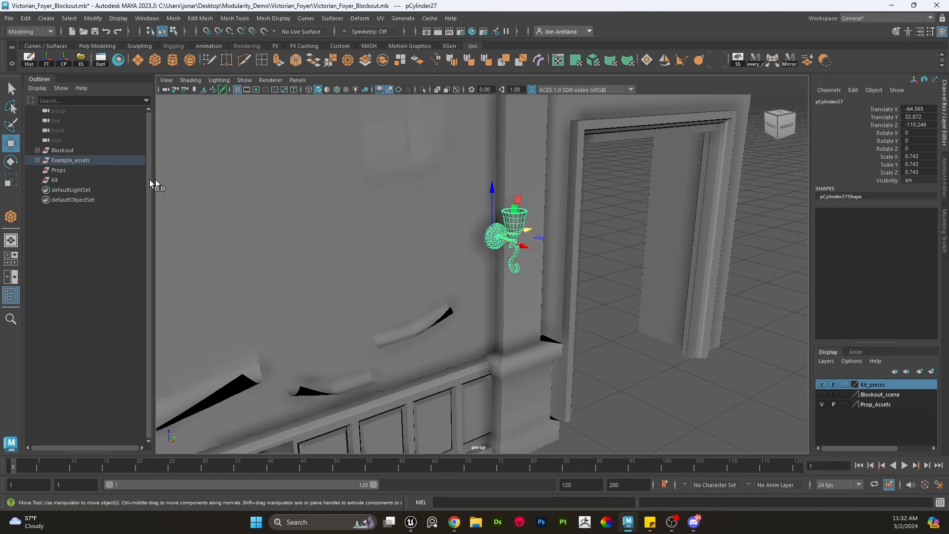
# - Move the wall sconce out of Example_assets into the Props group, then hide the Prop_Assets display layer
pyautogui.click(58, 170)
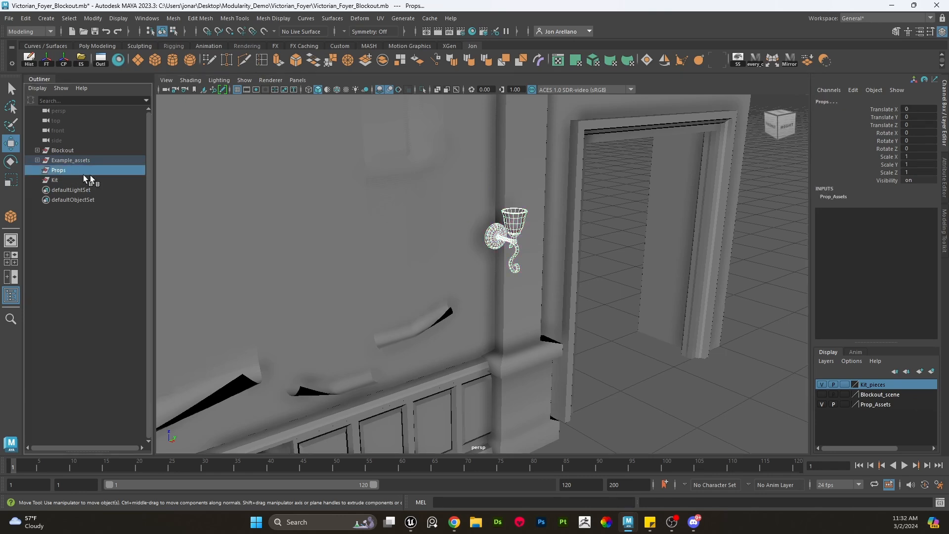
pyautogui.click(542, 249)
pyautogui.click(518, 242)
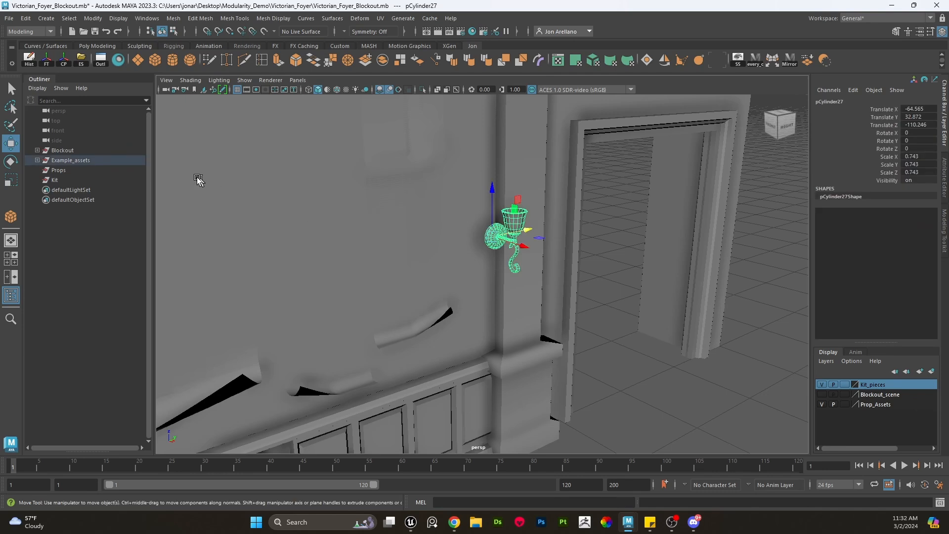
pyautogui.click(38, 160)
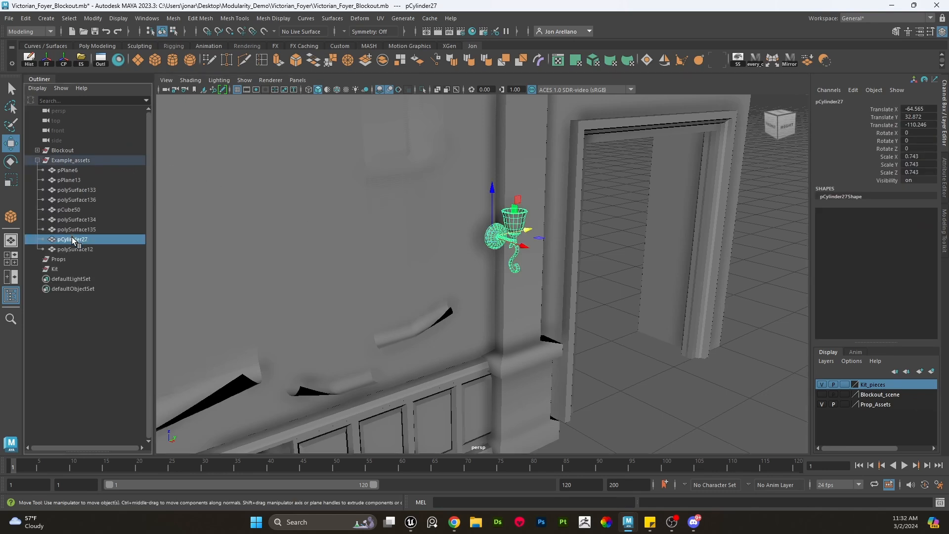
pyautogui.moveTo(74, 240); pyautogui.dragTo(67, 261)
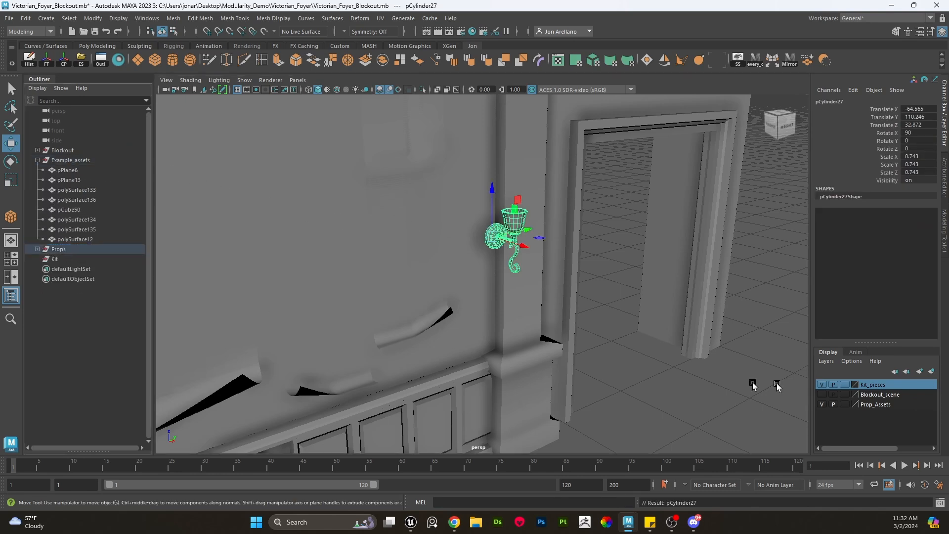
pyautogui.click(823, 405)
pyautogui.click(714, 390)
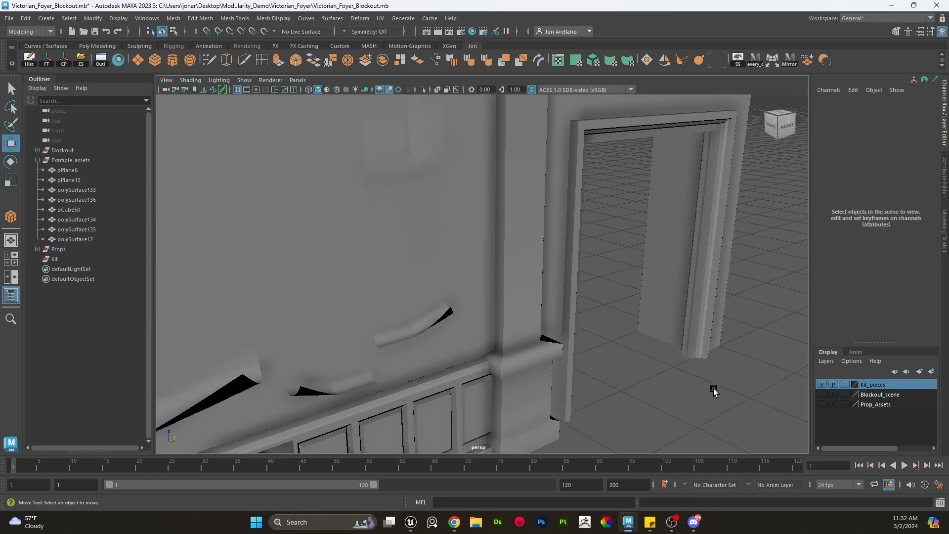
# - Orbit around the example kit pieces and select the curtain piece to inspect it
pyautogui.keyDown('alt'); pyautogui.moveTo(660, 267); pyautogui.dragTo(603, 290); pyautogui.keyUp('alt')
pyautogui.scroll(-5, 603, 284)
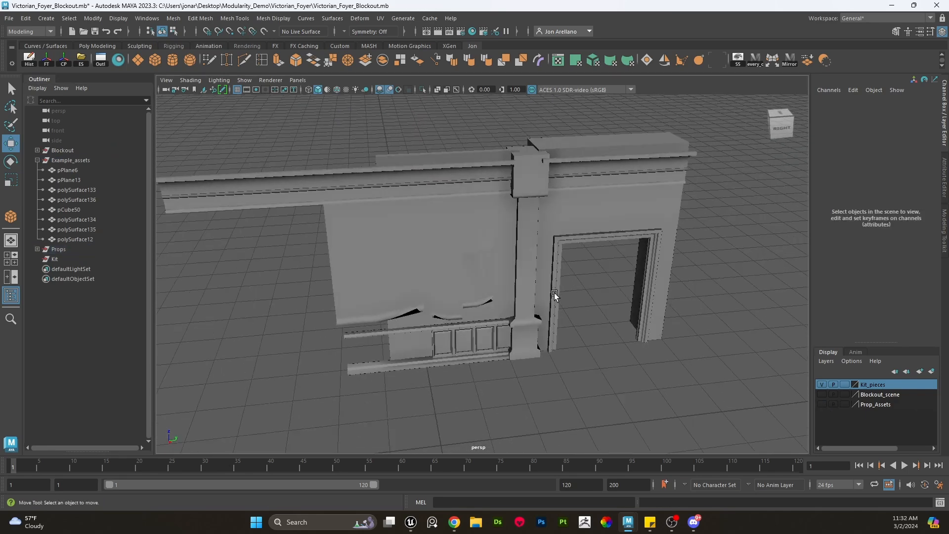
pyautogui.keyDown('alt'); pyautogui.moveTo(554, 294); pyautogui.dragTo(573, 287, button='middle'); pyautogui.keyUp('alt')
pyautogui.scroll(4, 572, 286)
pyautogui.scroll(-4, 569, 284)
pyautogui.click(490, 274)
pyautogui.scroll(4, 490, 274)
pyautogui.press('e')
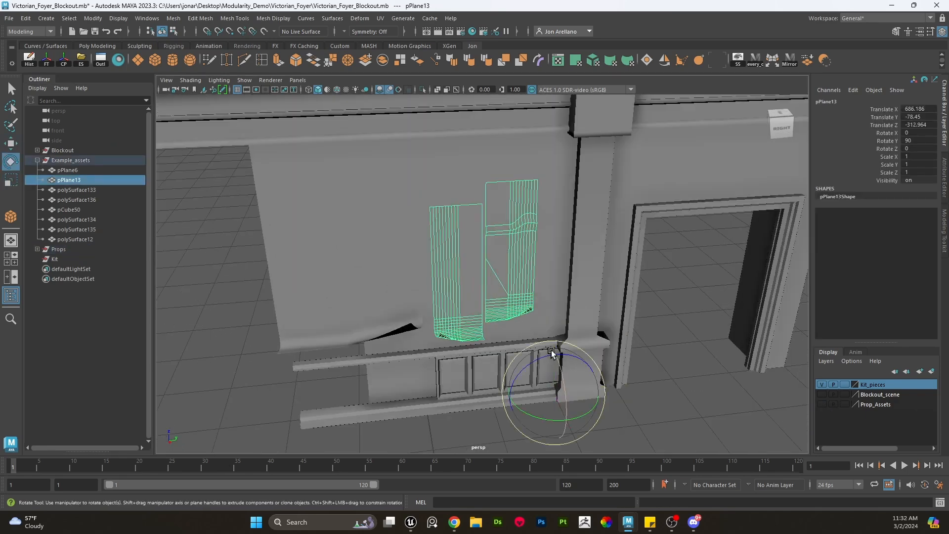
pyautogui.press('w')
pyautogui.click(646, 345)
pyautogui.scroll(-4, 638, 349)
# - Select the wall section pieces and move them with grid snapping away from the door frame
pyautogui.moveTo(527, 398); pyautogui.dragTo(340, 117)
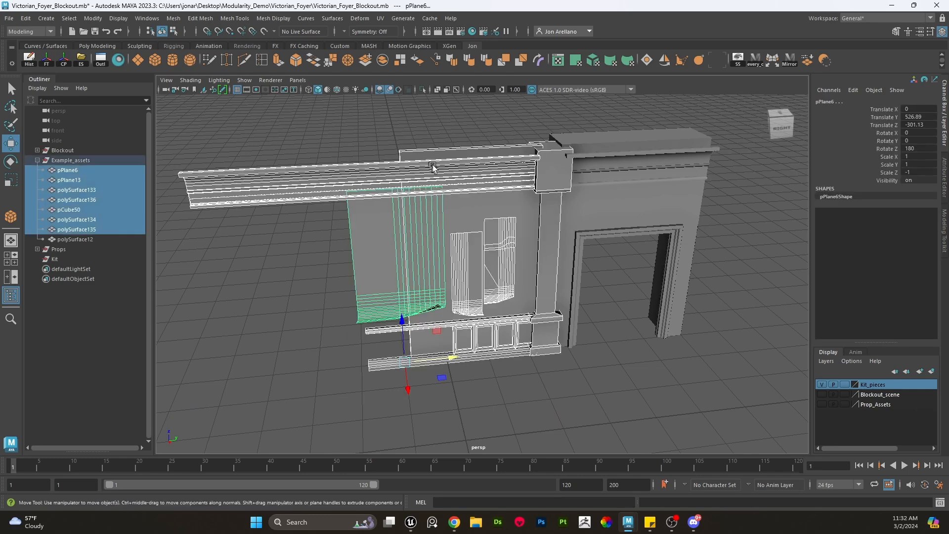
pyautogui.keyDown('alt'); pyautogui.moveTo(447, 237); pyautogui.dragTo(469, 265); pyautogui.keyUp('alt')
pyautogui.keyDown('alt'); pyautogui.moveTo(468, 265); pyautogui.dragTo(566, 277, button='middle'); pyautogui.keyUp('alt')
pyautogui.scroll(-5, 593, 299)
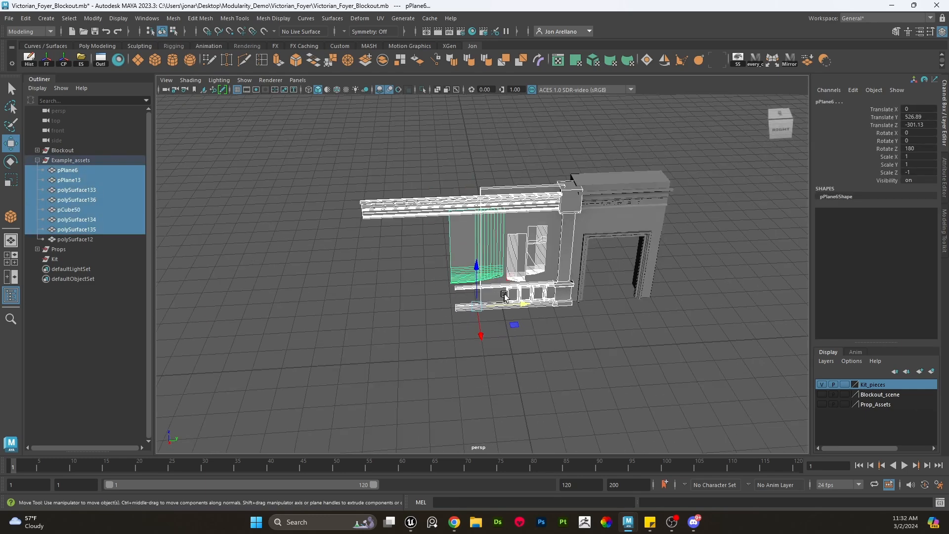
pyautogui.press('x')
pyautogui.moveTo(522, 304); pyautogui.dragTo(420, 313)
pyautogui.click(523, 341)
pyautogui.scroll(4, 514, 314)
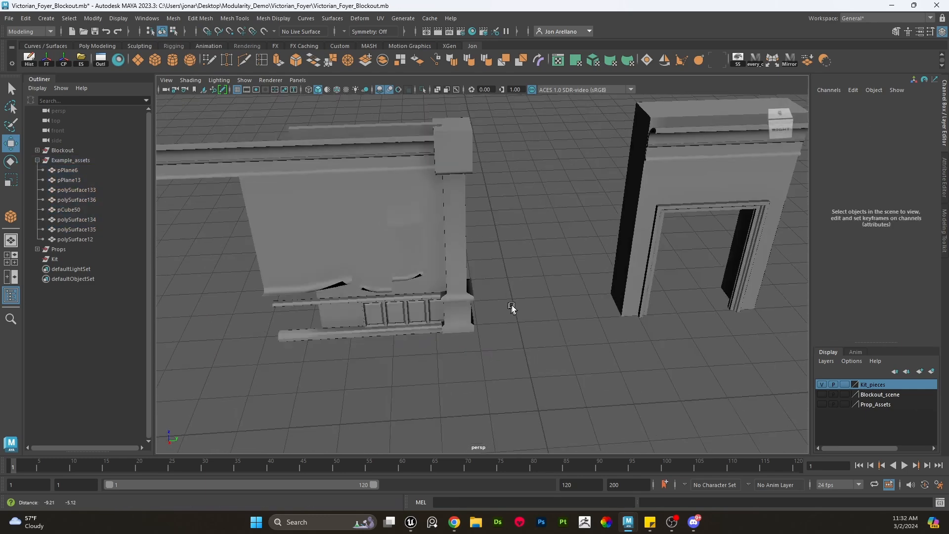
# - Select the pillar piece and move it away from the wall section
pyautogui.click(462, 214)
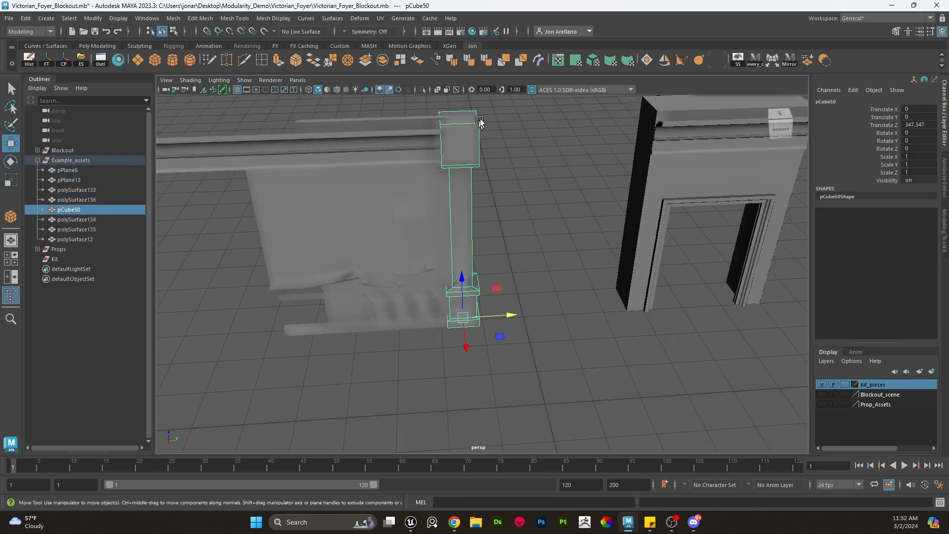
pyautogui.click(390, 89)
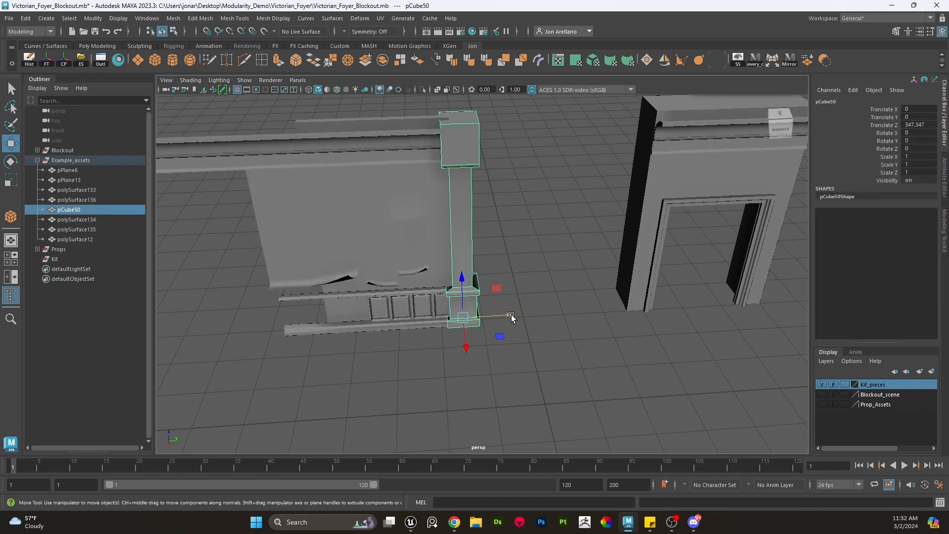
pyautogui.moveTo(514, 315); pyautogui.dragTo(853, 303)
pyautogui.keyDown('alt'); pyautogui.moveTo(549, 314); pyautogui.dragTo(599, 331, button='middle'); pyautogui.keyUp('alt')
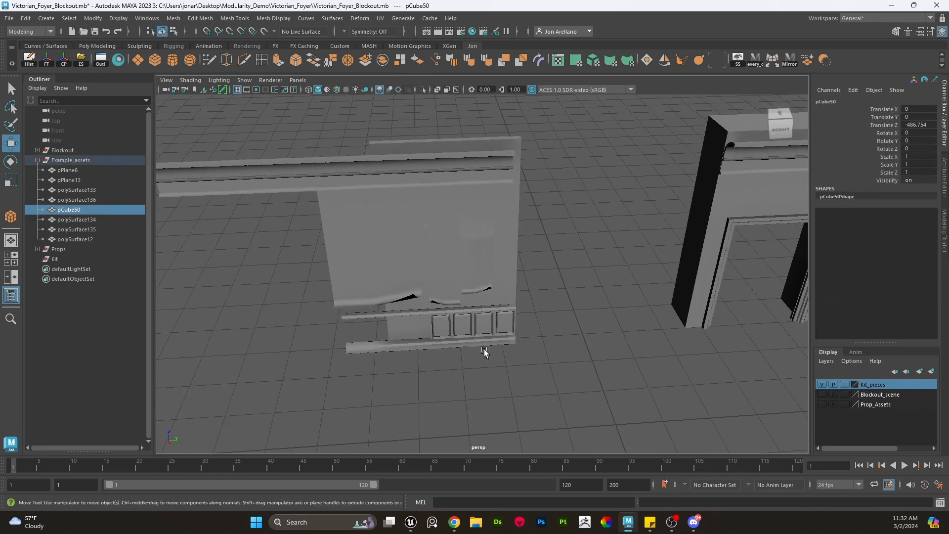
pyautogui.keyDown('alt'); pyautogui.moveTo(484, 351); pyautogui.dragTo(541, 340); pyautogui.keyUp('alt')
pyautogui.scroll(3, 430, 295)
pyautogui.moveTo(540, 340)
pyautogui.keyDown('alt'); pyautogui.mouseDown(button='middle')
pyautogui.moveTo(538, 304)
pyautogui.moveTo(541, 339)
pyautogui.mouseUp(button='middle'); pyautogui.keyUp('alt')
# - Select the crown moulding piece of the wall section to inspect it
pyautogui.click(394, 305)
pyautogui.press('e')
pyautogui.press('w')
pyautogui.scroll(-4, 544, 326)
pyautogui.scroll(3, 540, 339)
pyautogui.keyDown('alt'); pyautogui.moveTo(540, 339); pyautogui.dragTo(545, 343); pyautogui.keyUp('alt')
pyautogui.keyDown('alt'); pyautogui.moveTo(544, 343); pyautogui.dragTo(513, 340, button='middle'); pyautogui.keyUp('alt')
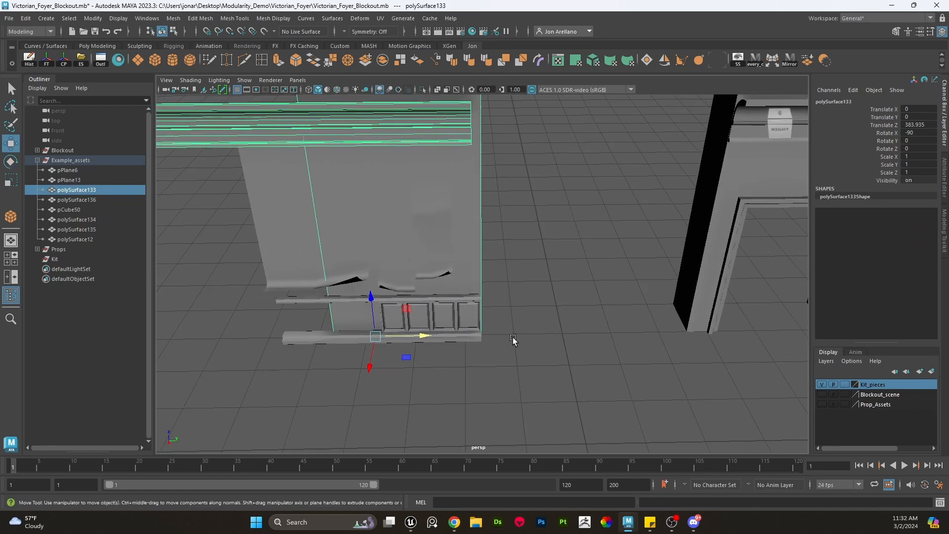
# - Select all wall section pieces, move their pivot to the section's corner, and slide the section along the wall
pyautogui.scroll(-3, 511, 354)
pyautogui.moveTo(509, 355); pyautogui.dragTo(281, 152)
pyautogui.scroll(4, 534, 301)
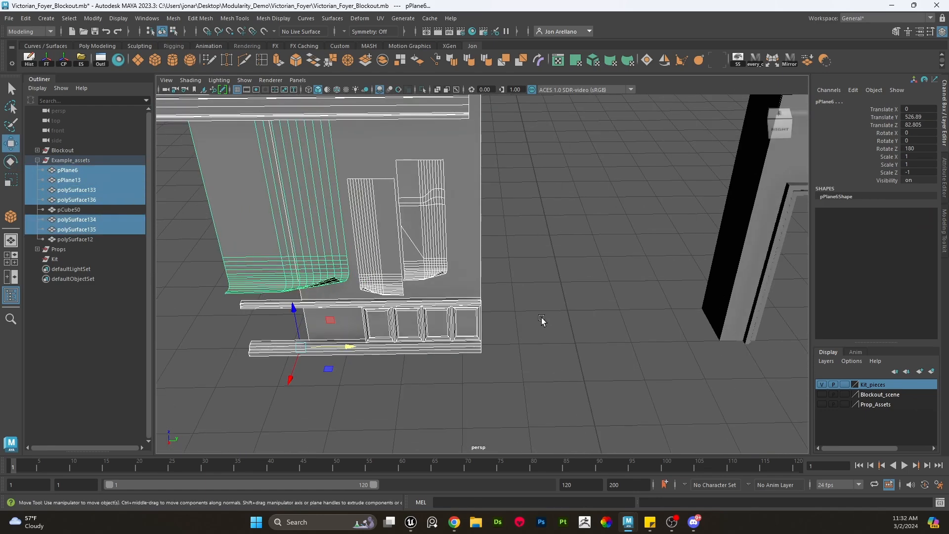
pyautogui.press('e')
pyautogui.press('w')
pyautogui.press('e')
pyautogui.press('w')
pyautogui.press('d')
pyautogui.moveTo(509, 357); pyautogui.dragTo(488, 345, button='middle')
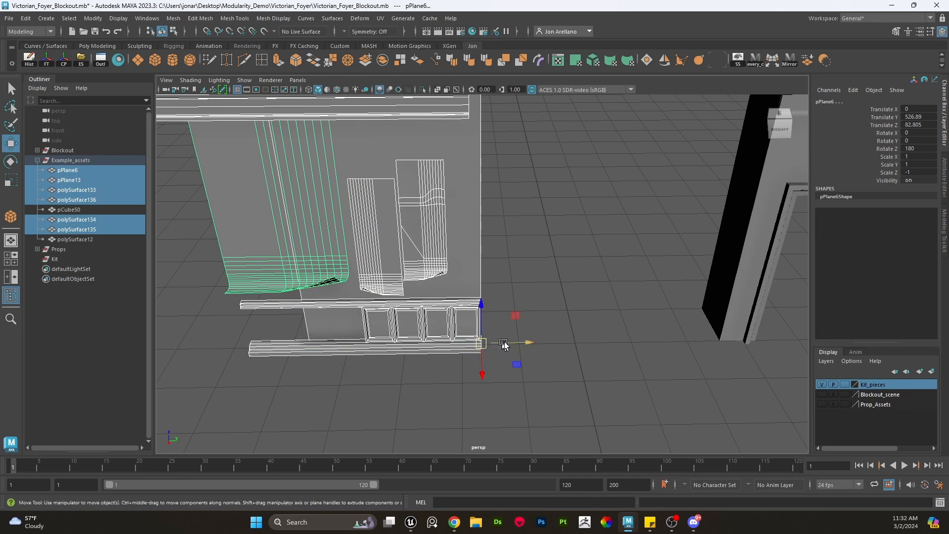
pyautogui.keyDown('alt'); pyautogui.moveTo(504, 345); pyautogui.dragTo(618, 352); pyautogui.keyUp('alt')
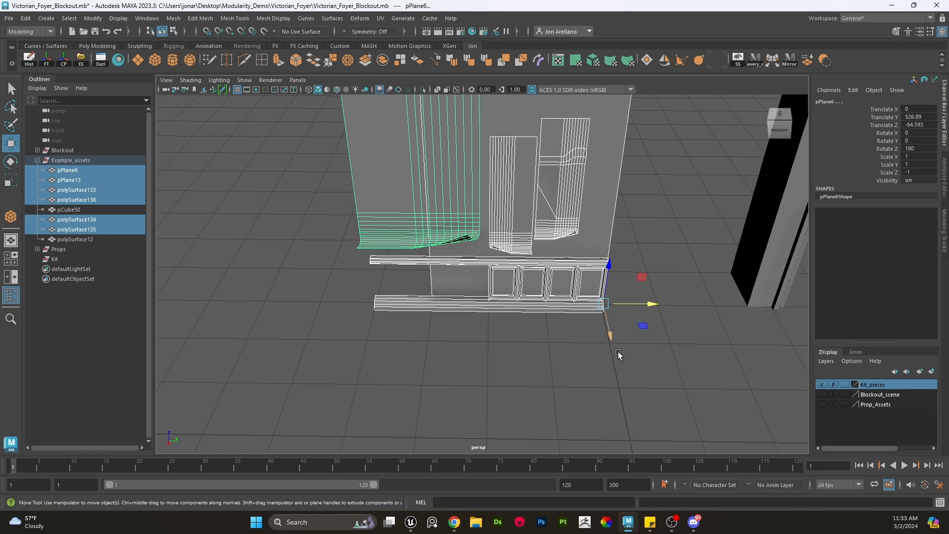
pyautogui.click(675, 372)
# - Zoom and orbit around the wainscot wall section to examine it
pyautogui.scroll(3, 645, 373)
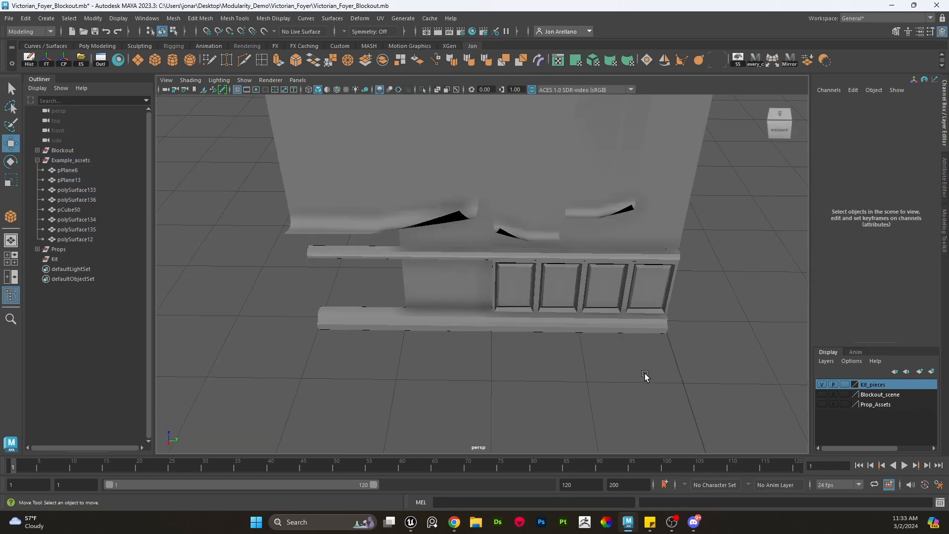
pyautogui.keyDown('alt'); pyautogui.moveTo(652, 361); pyautogui.dragTo(502, 278, button='middle'); pyautogui.keyUp('alt')
pyautogui.scroll(-3, 636, 287)
pyautogui.scroll(3, 501, 278)
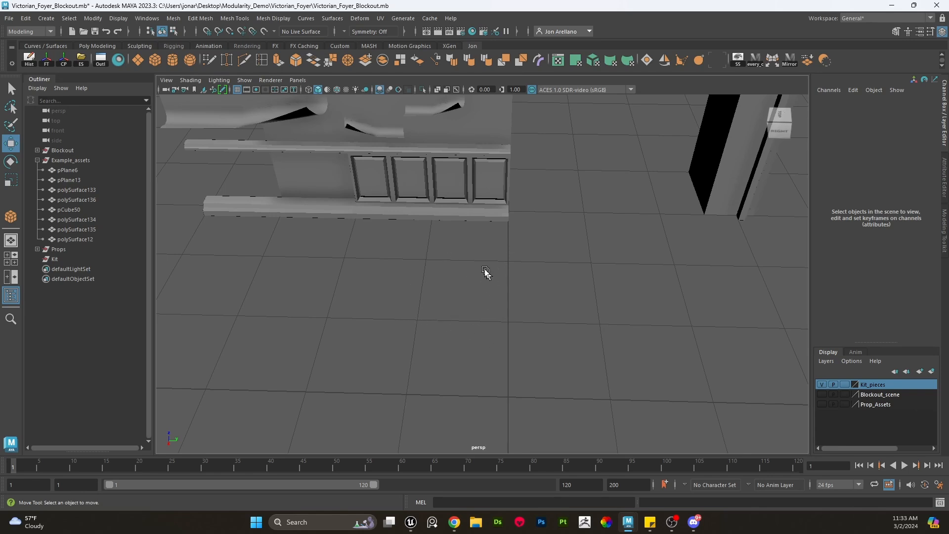
pyautogui.scroll(2, 485, 300)
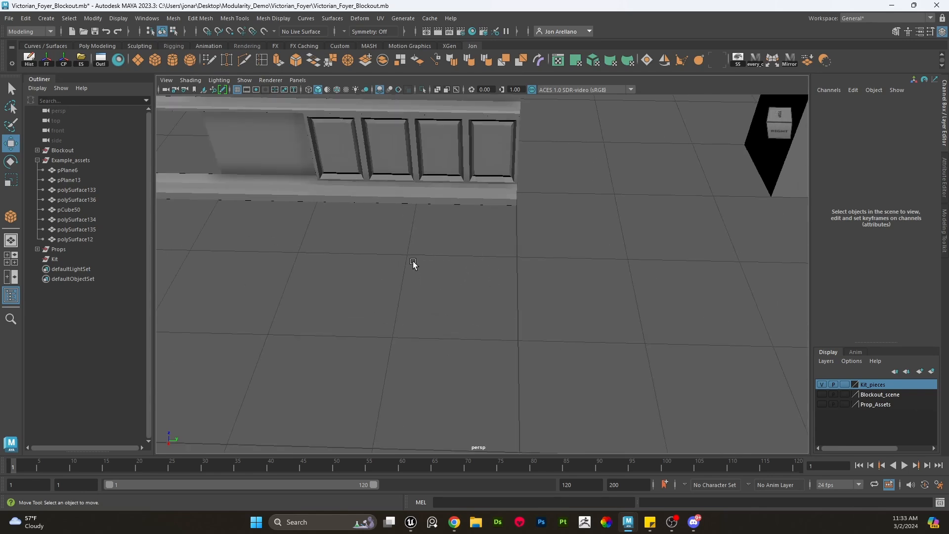
pyautogui.scroll(-3, 465, 317)
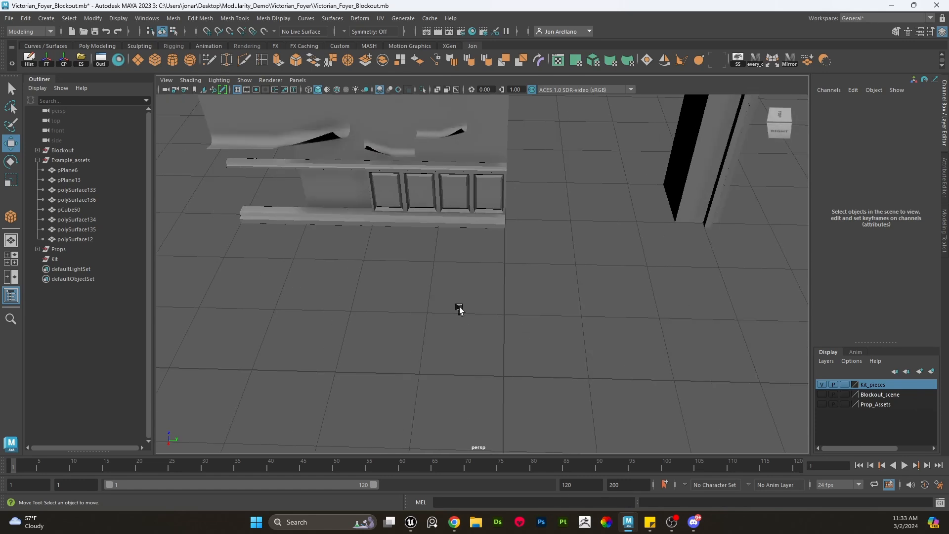
pyautogui.scroll(2, 499, 312)
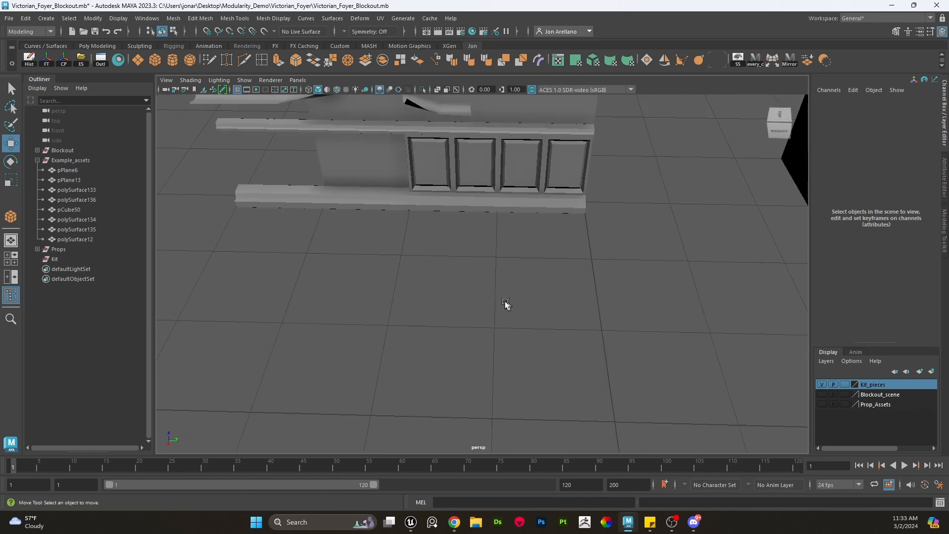
pyautogui.scroll(-2, 487, 307)
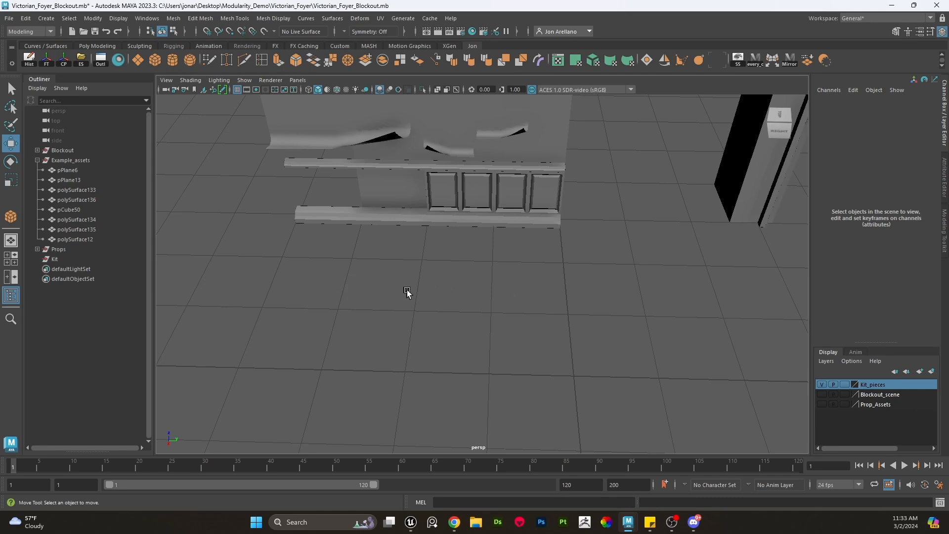
pyautogui.keyDown('alt'); pyautogui.moveTo(408, 292); pyautogui.dragTo(451, 322, button='middle'); pyautogui.keyUp('alt')
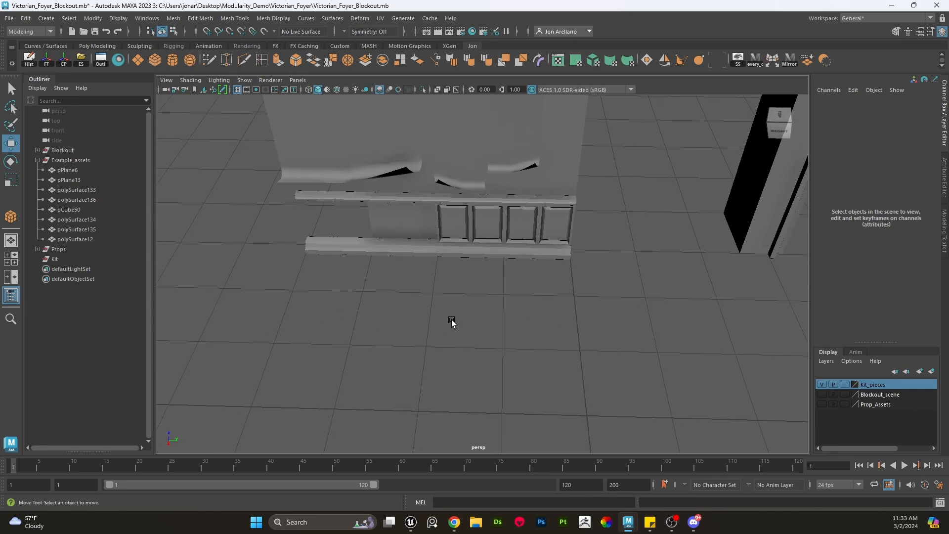
pyautogui.keyDown('alt'); pyautogui.moveTo(467, 321); pyautogui.dragTo(493, 318); pyautogui.keyUp('alt')
pyautogui.keyDown('alt'); pyautogui.moveTo(493, 318); pyautogui.dragTo(512, 334, button='middle'); pyautogui.keyUp('alt')
pyautogui.scroll(-1, 519, 291)
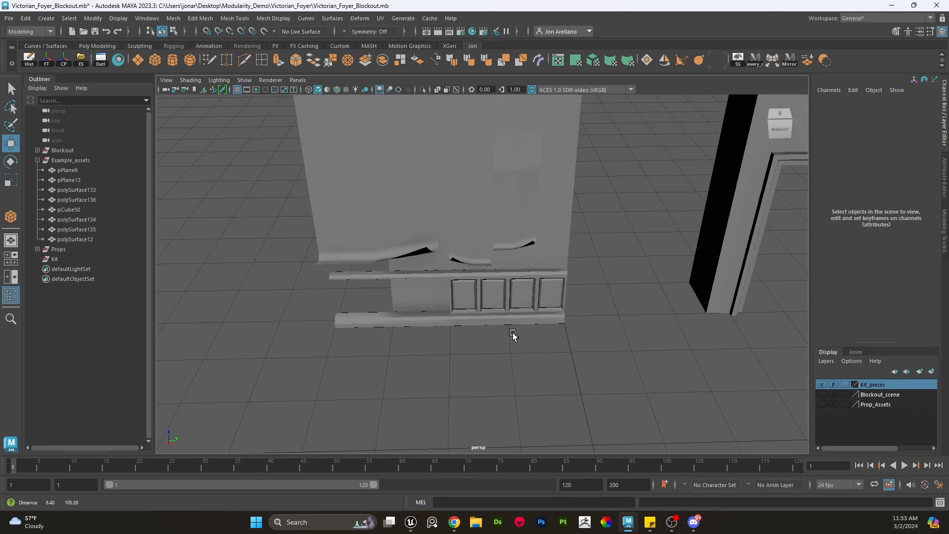
pyautogui.keyDown('alt'); pyautogui.moveTo(512, 334); pyautogui.dragTo(519, 318); pyautogui.keyUp('alt')
# - Select the crown moulding and wainscot panel pieces to inspect them
pyautogui.click(559, 226)
pyautogui.keyDown('alt'); pyautogui.moveTo(563, 224); pyautogui.dragTo(415, 226, button='right'); pyautogui.keyUp('alt')
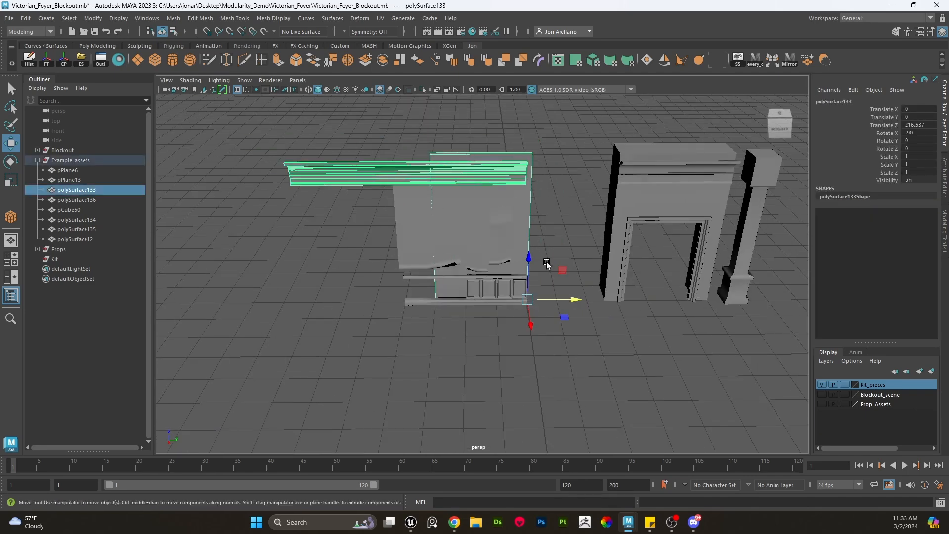
pyautogui.scroll(3, 565, 223)
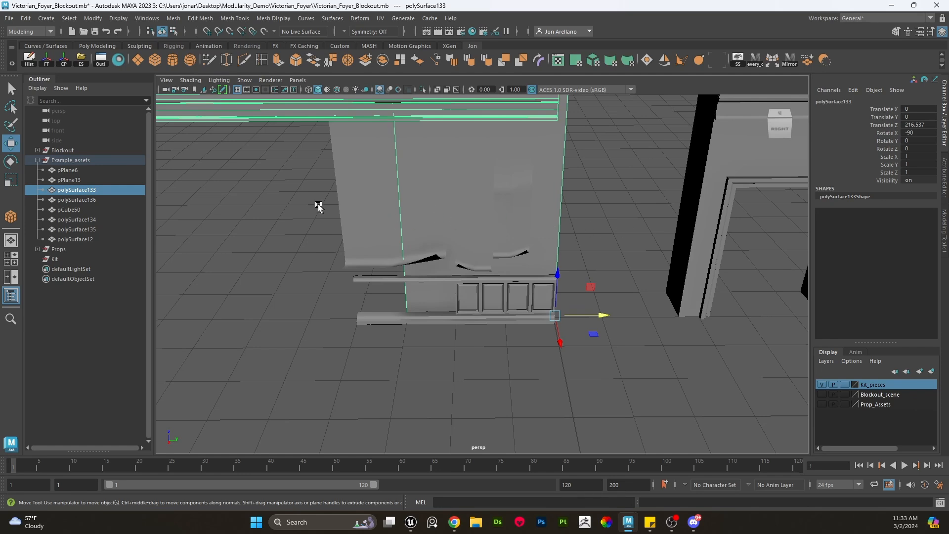
pyautogui.click(597, 231)
pyautogui.scroll(3, 552, 320)
pyautogui.keyDown('alt'); pyautogui.moveTo(539, 321); pyautogui.dragTo(526, 285, button='middle'); pyautogui.keyUp('alt')
pyautogui.click(522, 274)
pyautogui.keyDown('alt'); pyautogui.moveTo(534, 356); pyautogui.dragTo(527, 339, button='middle'); pyautogui.keyUp('alt')
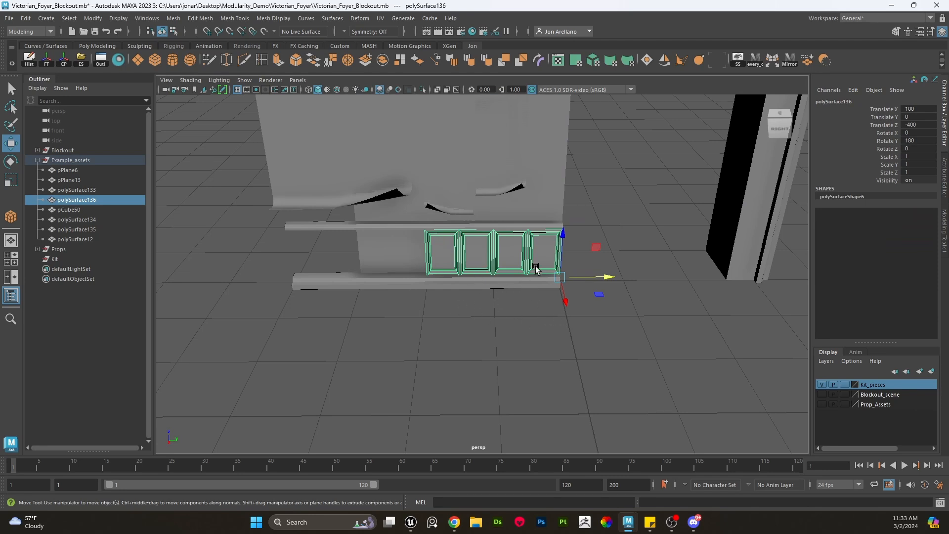
pyautogui.keyDown('alt'); pyautogui.moveTo(558, 303); pyautogui.dragTo(461, 303, button='middle'); pyautogui.keyUp('alt')
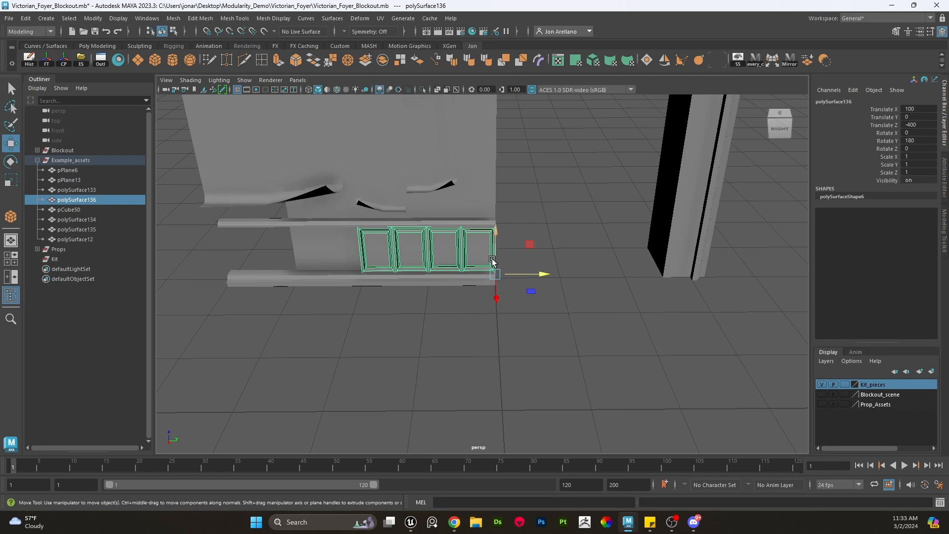
pyautogui.click(551, 246)
pyautogui.keyDown('alt'); pyautogui.moveTo(551, 246); pyautogui.dragTo(571, 331, button='middle'); pyautogui.keyUp('alt')
pyautogui.scroll(-4, 571, 331)
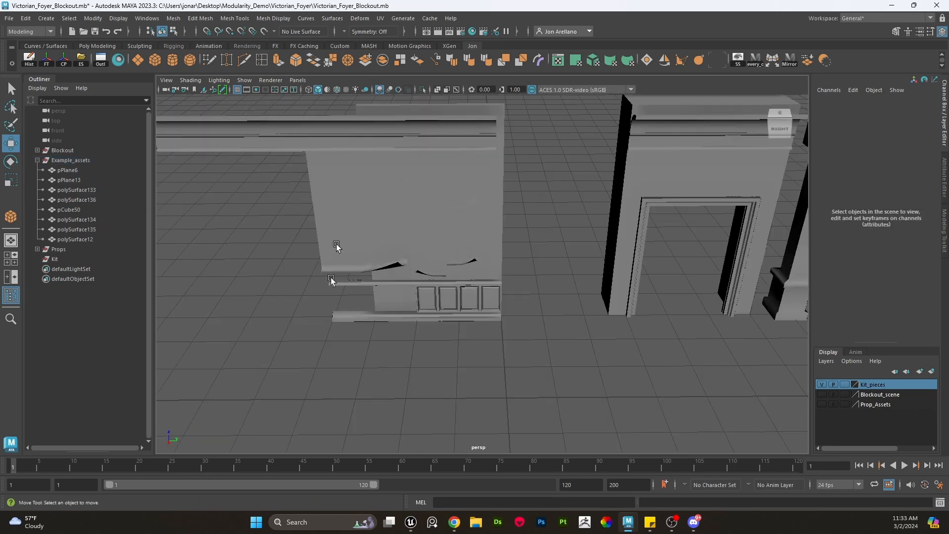
# - Orbit and zoom around the wall section and door frame pieces to review them
pyautogui.keyDown('alt'); pyautogui.moveTo(519, 227); pyautogui.dragTo(526, 284); pyautogui.keyUp('alt')
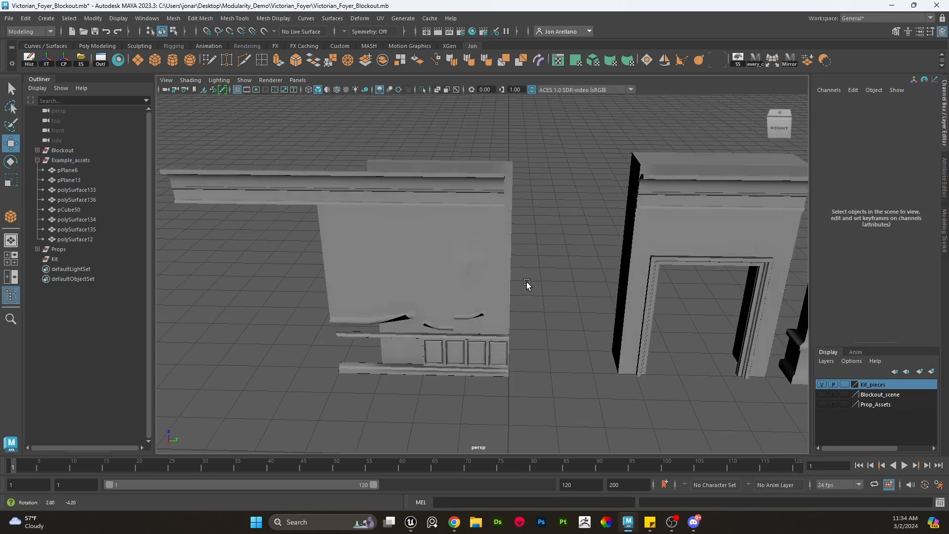
pyautogui.scroll(4, 539, 286)
pyautogui.click(439, 315)
pyautogui.scroll(3, 485, 309)
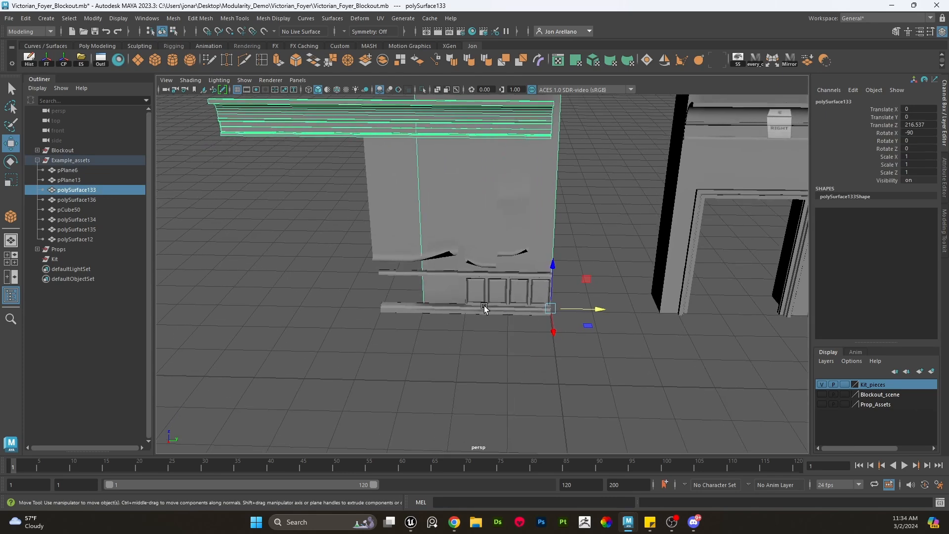
pyautogui.scroll(-1, 512, 349)
pyautogui.click(590, 378)
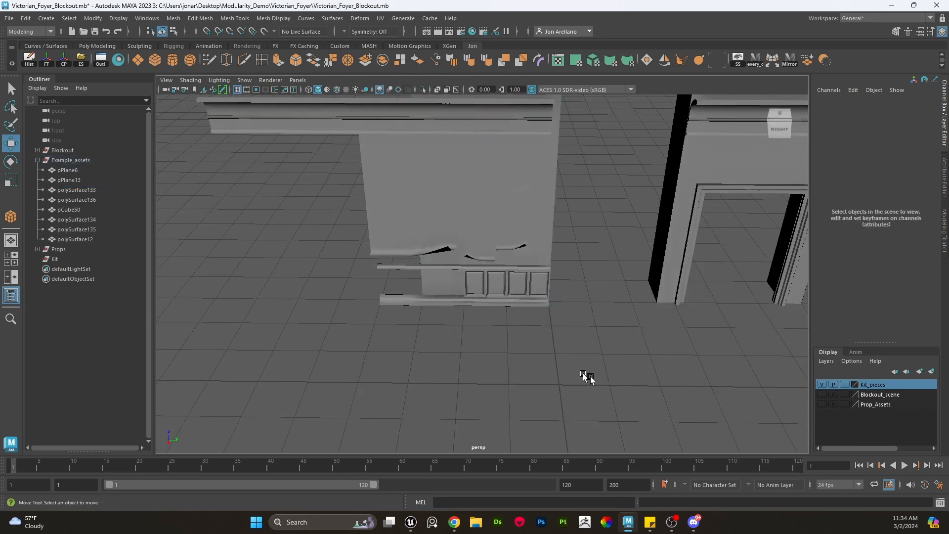
pyautogui.scroll(2, 485, 348)
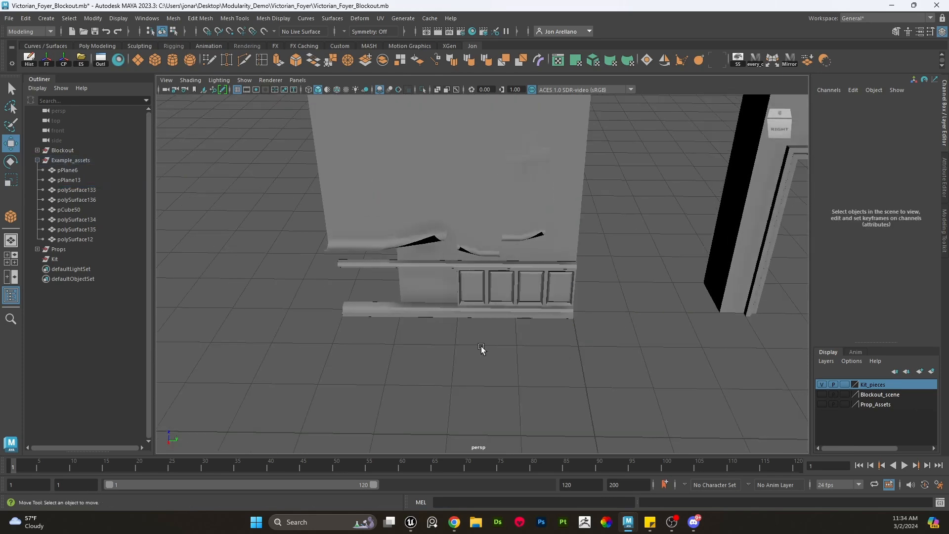
pyautogui.scroll(-4, 471, 310)
pyautogui.keyDown('alt'); pyautogui.moveTo(464, 266); pyautogui.dragTo(458, 279, button='middle'); pyautogui.keyUp('alt')
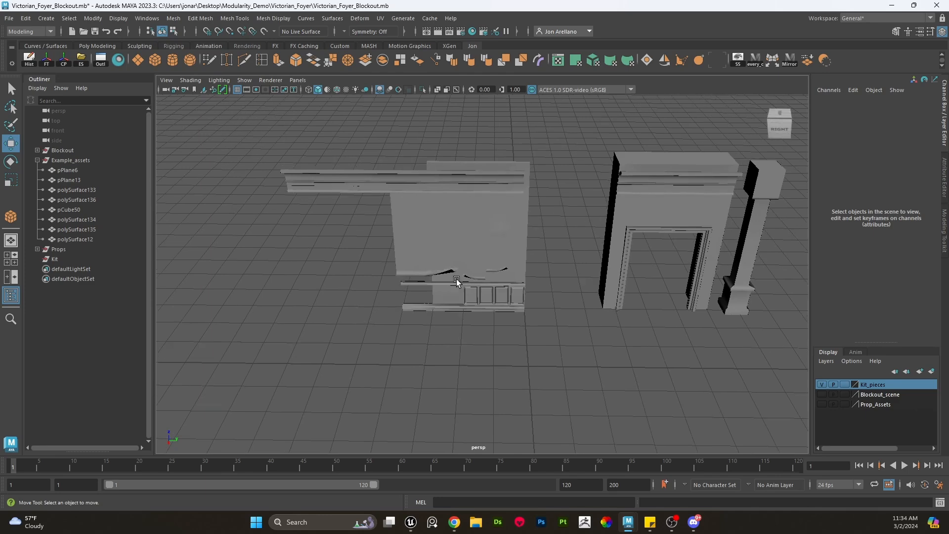
# - Select the crown moulding and orbit and zoom around the wall section to inspect it
pyautogui.scroll(3, 454, 257)
pyautogui.click(455, 238)
pyautogui.scroll(-3, 482, 241)
pyautogui.click(519, 229)
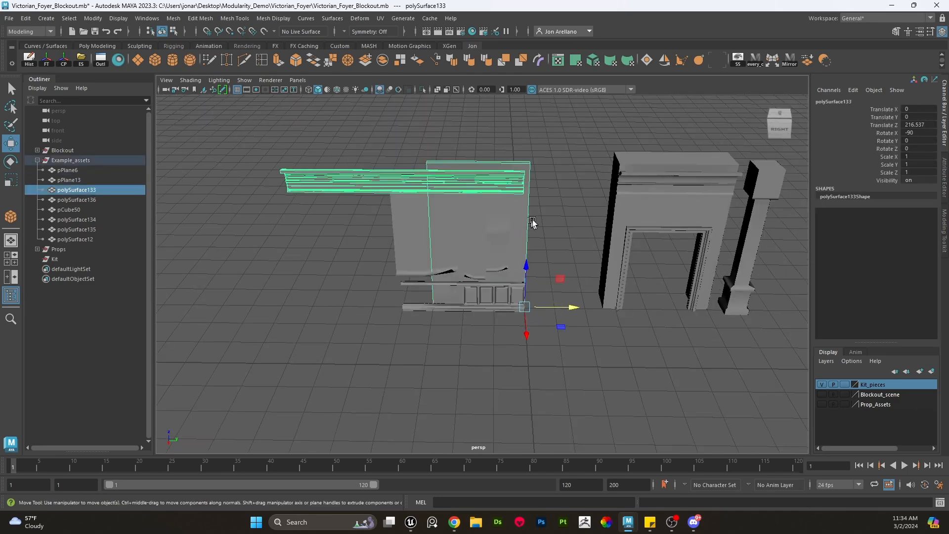
pyautogui.scroll(3, 533, 220)
pyautogui.keyDown('alt'); pyautogui.moveTo(534, 220); pyautogui.dragTo(512, 242, button='middle'); pyautogui.keyUp('alt')
pyautogui.moveTo(613, 220); pyautogui.dragTo(587, 211, button='right')
pyautogui.press('q')
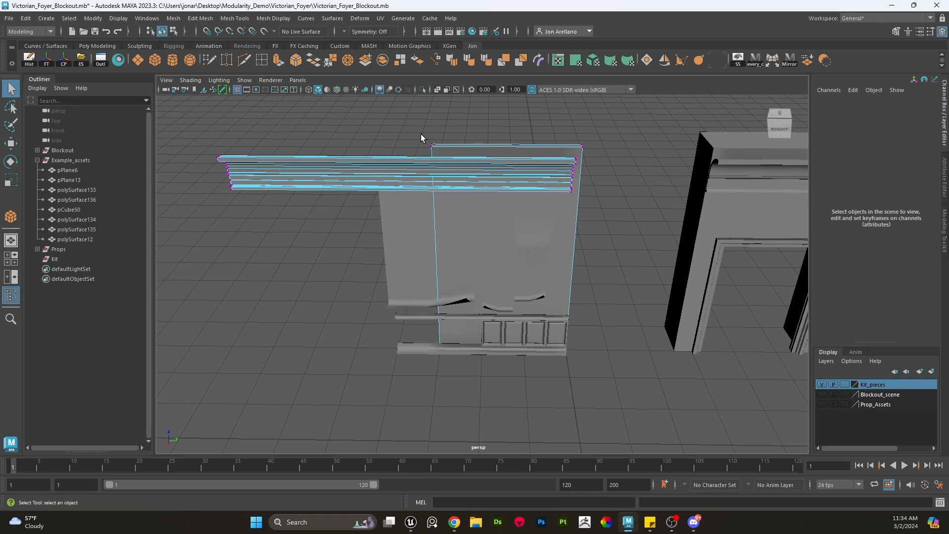
pyautogui.moveTo(417, 133); pyautogui.dragTo(461, 383)
pyautogui.press('w')
pyautogui.moveTo(482, 256); pyautogui.dragTo(410, 272)
pyautogui.keyDown('alt'); pyautogui.moveTo(547, 286); pyautogui.dragTo(557, 262); pyautogui.keyUp('alt')
pyautogui.keyDown('alt'); pyautogui.moveTo(557, 263); pyautogui.dragTo(587, 245, button='right'); pyautogui.keyUp('alt')
pyautogui.press('q')
pyautogui.scroll(-5, 565, 281)
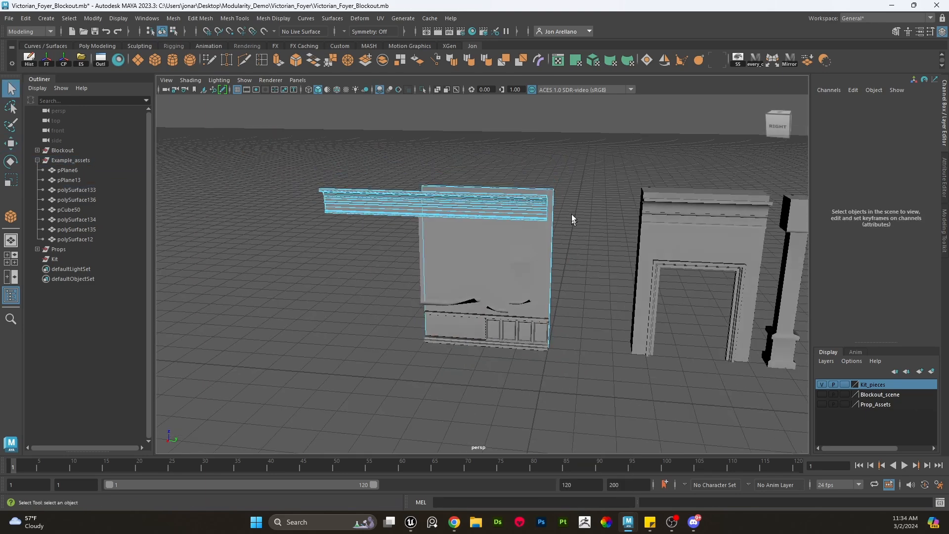
# - Select the crown moulding's end vertices and snap them to the wall panel's corner
pyautogui.moveTo(447, 199); pyautogui.dragTo(419, 200, button='right')
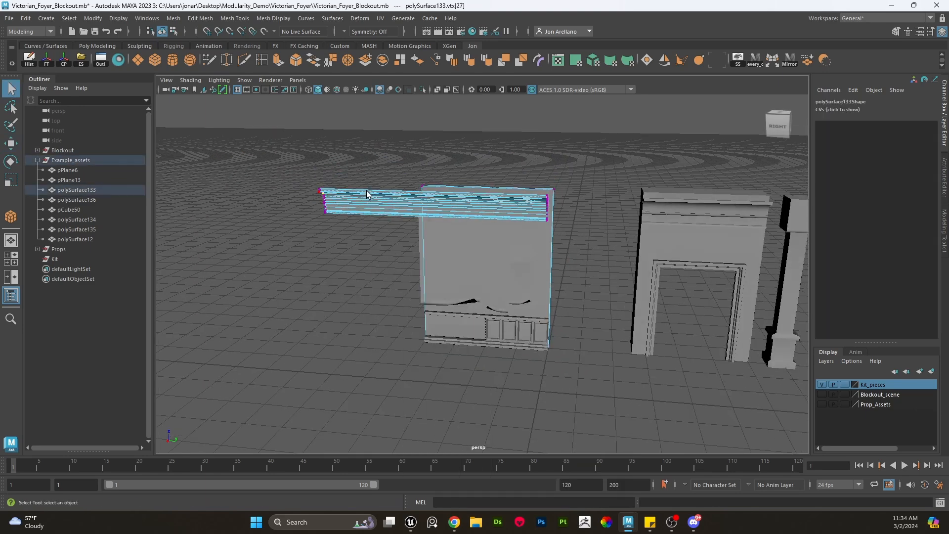
pyautogui.moveTo(370, 196); pyautogui.dragTo(269, 150)
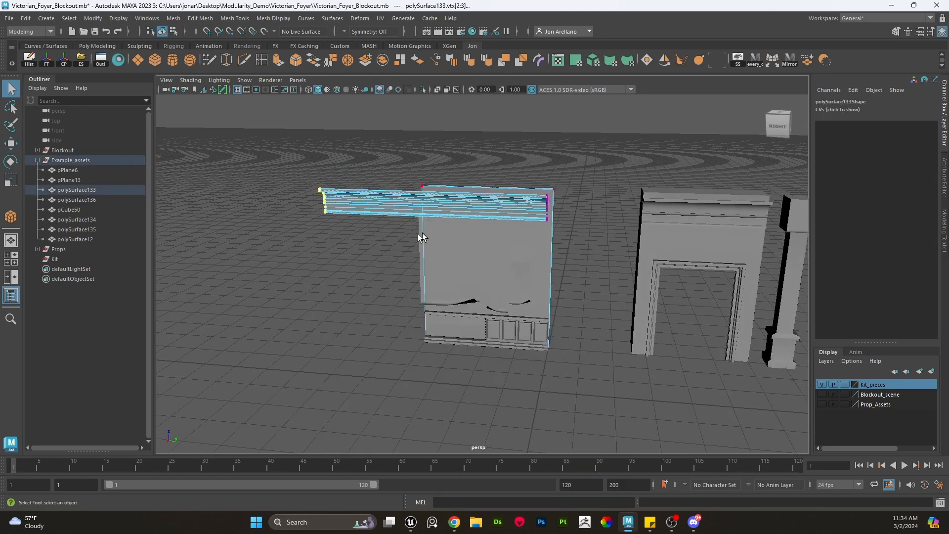
pyautogui.doubleClick(357, 197)
pyautogui.press('w')
pyautogui.press('r')
pyautogui.press('w')
pyautogui.press('d')
pyautogui.press('v')
pyautogui.moveTo(569, 233); pyautogui.dragTo(560, 226, button='middle')
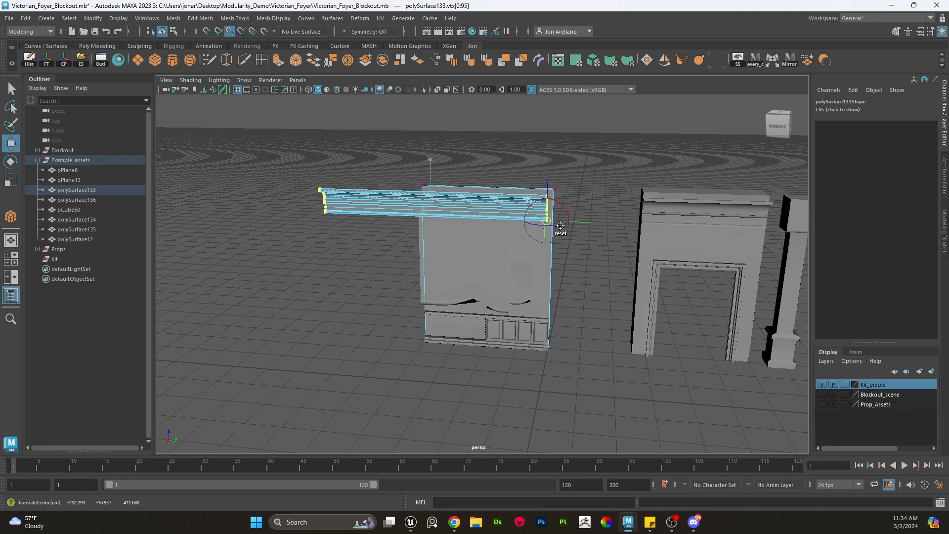
pyautogui.keyDown('alt'); pyautogui.moveTo(561, 225); pyautogui.dragTo(638, 220, button='right'); pyautogui.keyUp('alt')
pyautogui.keyDown('alt'); pyautogui.moveTo(638, 220); pyautogui.dragTo(562, 276, button='middle'); pyautogui.keyUp('alt')
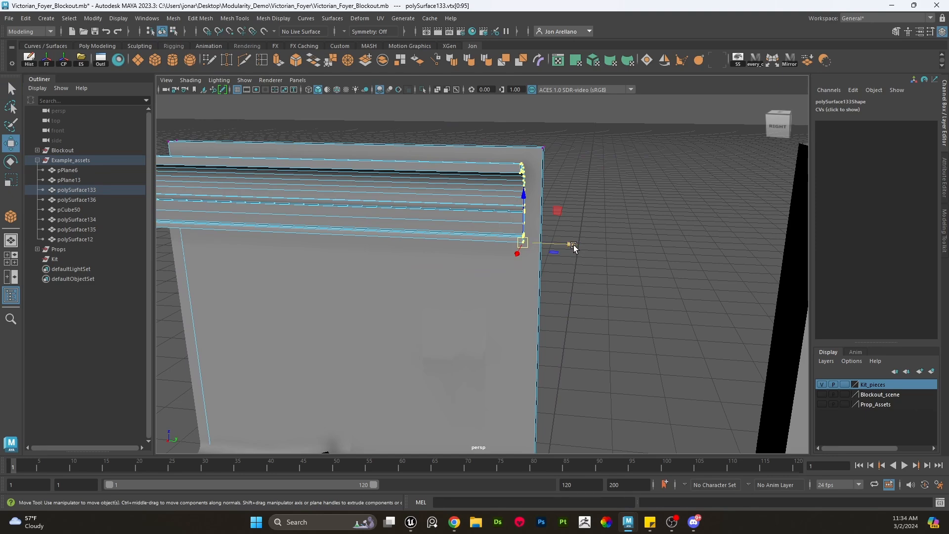
pyautogui.press('v')
pyautogui.moveTo(575, 243); pyautogui.dragTo(560, 230)
pyautogui.keyDown('alt'); pyautogui.moveTo(560, 230); pyautogui.dragTo(476, 247, button='right'); pyautogui.keyUp('alt')
pyautogui.keyDown('alt'); pyautogui.moveTo(473, 250); pyautogui.dragTo(542, 246, button='middle'); pyautogui.keyUp('alt')
# - Select the moulding's opposite end vertices and move them flush with the wall panel's other edge using grid snapping
pyautogui.moveTo(443, 283); pyautogui.dragTo(356, 149)
pyautogui.keyDown('alt'); pyautogui.moveTo(355, 149); pyautogui.dragTo(404, 204, button='right'); pyautogui.keyUp('alt')
pyautogui.press('r')
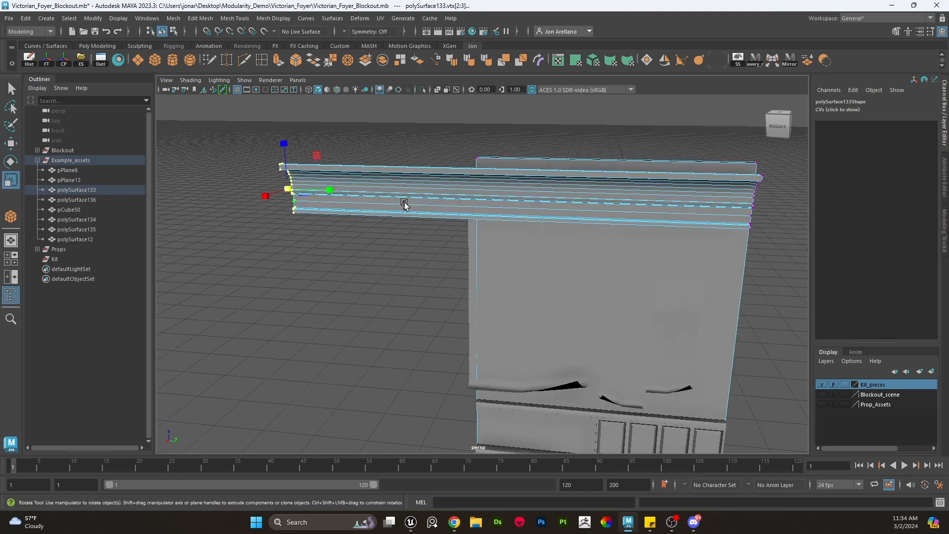
pyautogui.press('w')
pyautogui.press('x')
pyautogui.moveTo(342, 192); pyautogui.dragTo(473, 203)
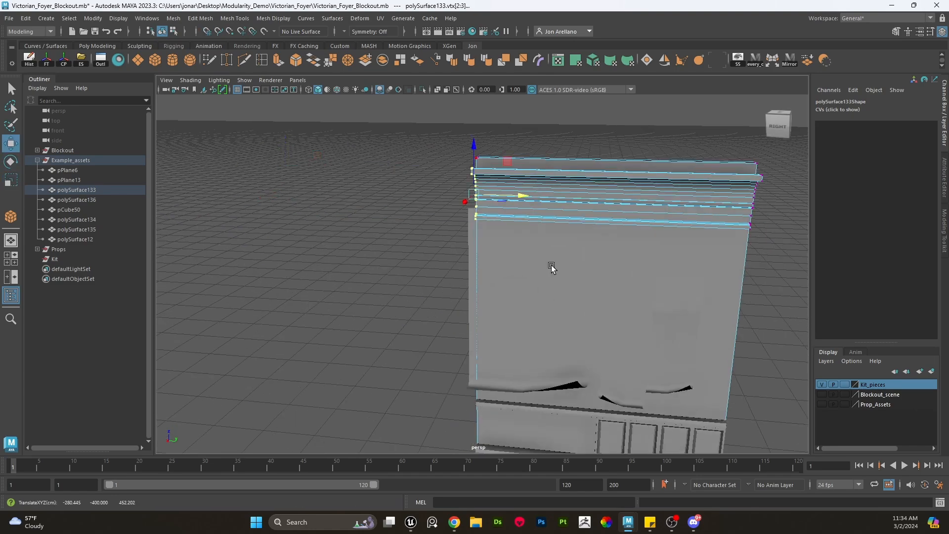
# - Orbit around the wall section, selecting the moulding and curtain pieces to inspect them
pyautogui.keyDown('alt'); pyautogui.moveTo(551, 265); pyautogui.dragTo(503, 240, button='middle'); pyautogui.keyUp('alt')
pyautogui.keyDown('alt'); pyautogui.moveTo(503, 239); pyautogui.dragTo(485, 293); pyautogui.keyUp('alt')
pyautogui.keyDown('alt'); pyautogui.moveTo(485, 292); pyautogui.dragTo(426, 238, button='right'); pyautogui.keyUp('alt')
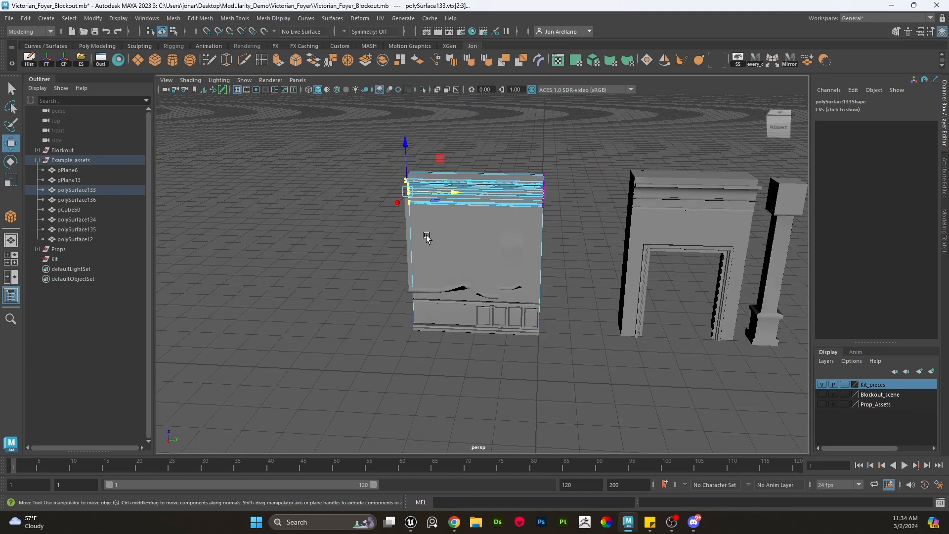
pyautogui.keyDown('alt'); pyautogui.moveTo(425, 237); pyautogui.dragTo(442, 251, button='middle'); pyautogui.keyUp('alt')
pyautogui.keyDown('alt'); pyautogui.moveTo(442, 251); pyautogui.dragTo(471, 251, button='right'); pyautogui.keyUp('alt')
pyautogui.moveTo(408, 200); pyautogui.dragTo(438, 184, button='right')
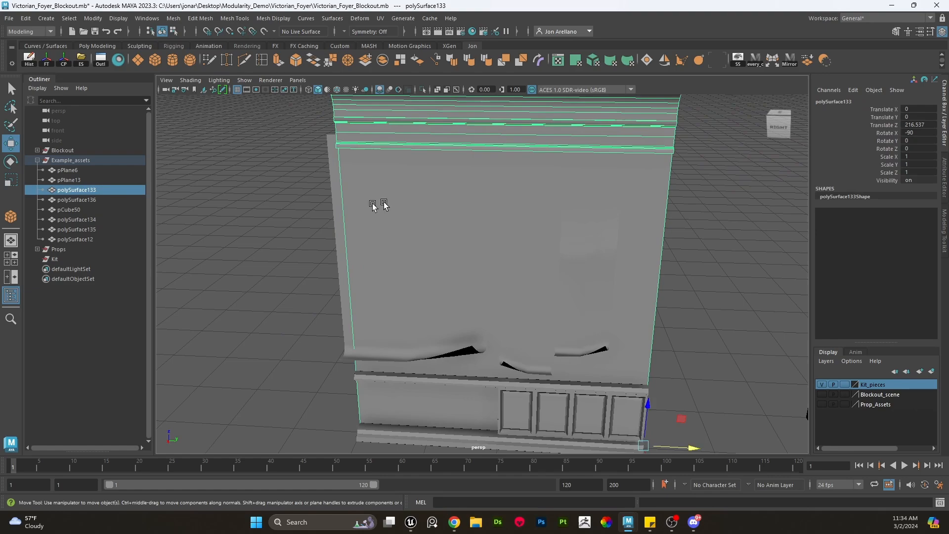
pyautogui.click(334, 184)
pyautogui.keyDown('alt'); pyautogui.moveTo(384, 231); pyautogui.dragTo(333, 191, button='right'); pyautogui.keyUp('alt')
pyautogui.keyDown('alt'); pyautogui.moveTo(386, 239); pyautogui.dragTo(418, 244); pyautogui.keyUp('alt')
pyautogui.keyDown('alt'); pyautogui.moveTo(417, 244); pyautogui.dragTo(513, 296, button='right'); pyautogui.keyUp('alt')
pyautogui.keyDown('alt'); pyautogui.moveTo(513, 296); pyautogui.dragTo(489, 273, button='middle'); pyautogui.keyUp('alt')
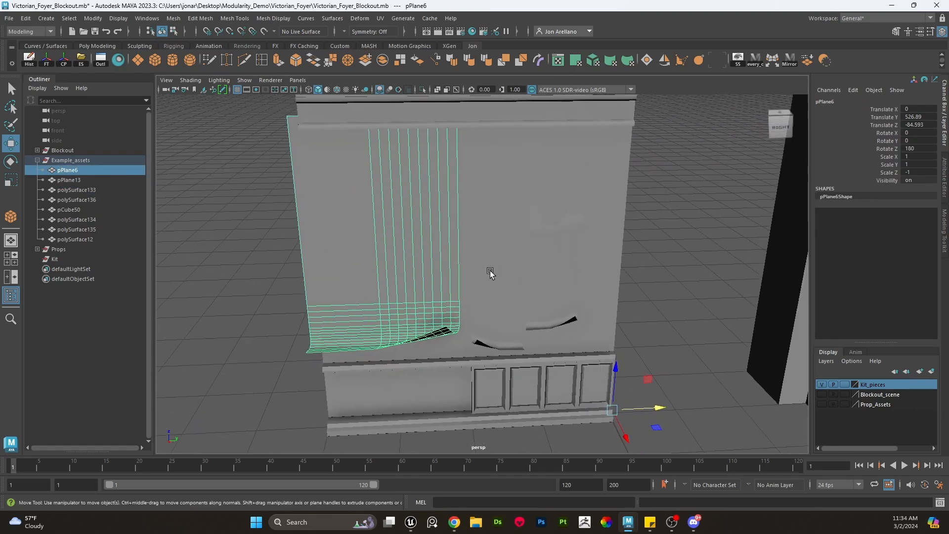
pyautogui.keyDown('alt'); pyautogui.moveTo(490, 273); pyautogui.dragTo(496, 308); pyautogui.keyUp('alt')
pyautogui.keyDown('shift'); pyautogui.click(496, 307); pyautogui.keyUp('shift')
# - Select both curtain planes on the wall and delete them
pyautogui.keyDown('alt'); pyautogui.moveTo(532, 276); pyautogui.dragTo(487, 271); pyautogui.keyUp('alt')
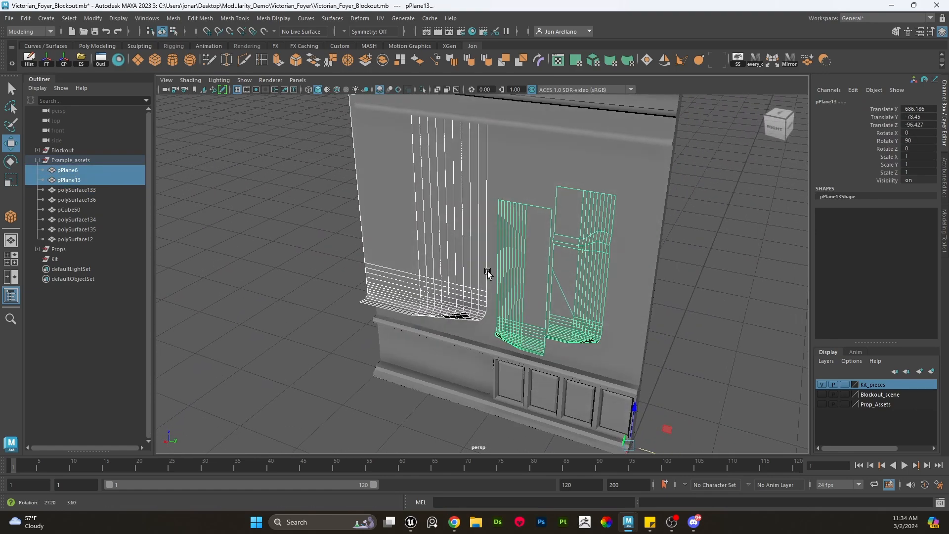
pyautogui.keyDown('alt'); pyautogui.moveTo(581, 335); pyautogui.dragTo(553, 313, button='middle'); pyautogui.keyUp('alt')
pyautogui.moveTo(621, 409); pyautogui.dragTo(597, 401)
pyautogui.hotkey('ctrl', 'z')
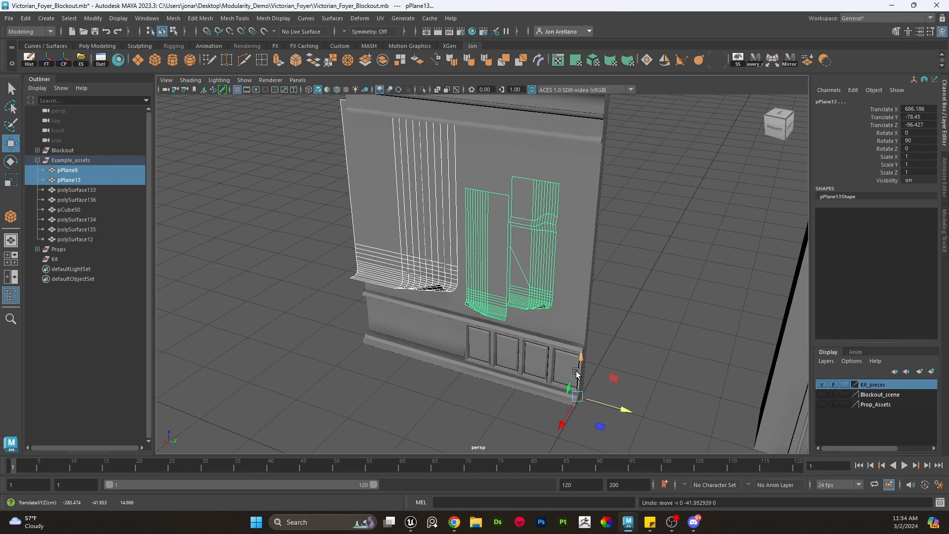
pyautogui.keyDown('alt'); pyautogui.moveTo(577, 337); pyautogui.dragTo(513, 314); pyautogui.keyUp('alt')
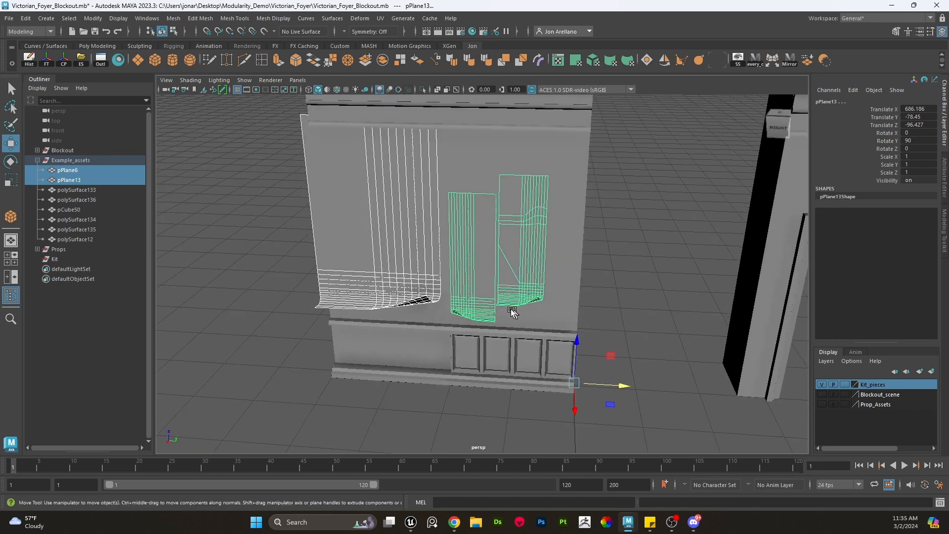
pyautogui.click(356, 212)
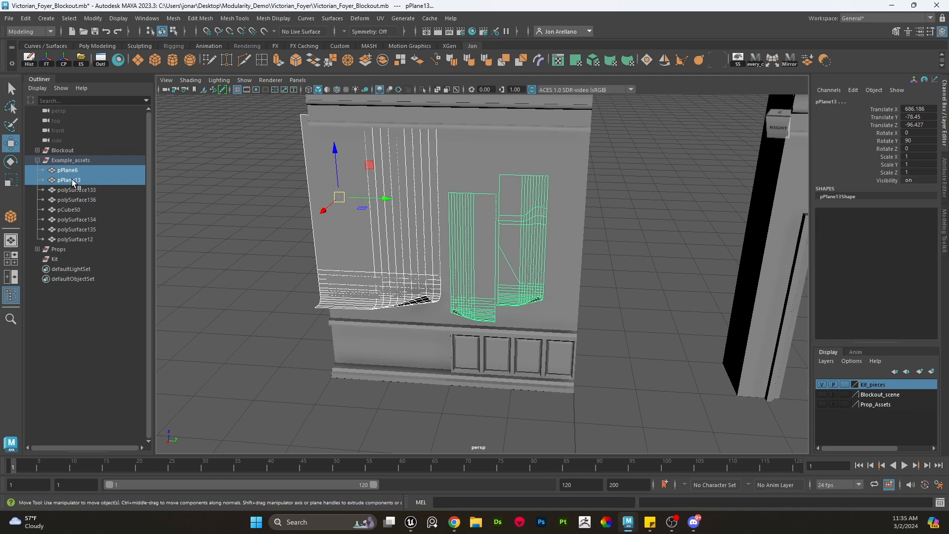
pyautogui.press('Delete')
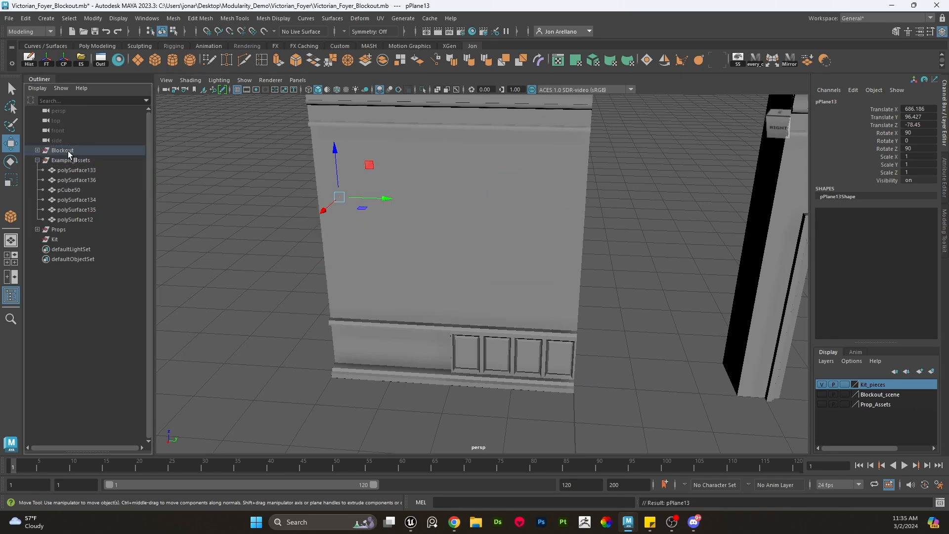
# - Duplicate the wainscot panel row and move the copy along the wall to fill the empty lower section
pyautogui.scroll(-3, 559, 263)
pyautogui.scroll(5, 555, 325)
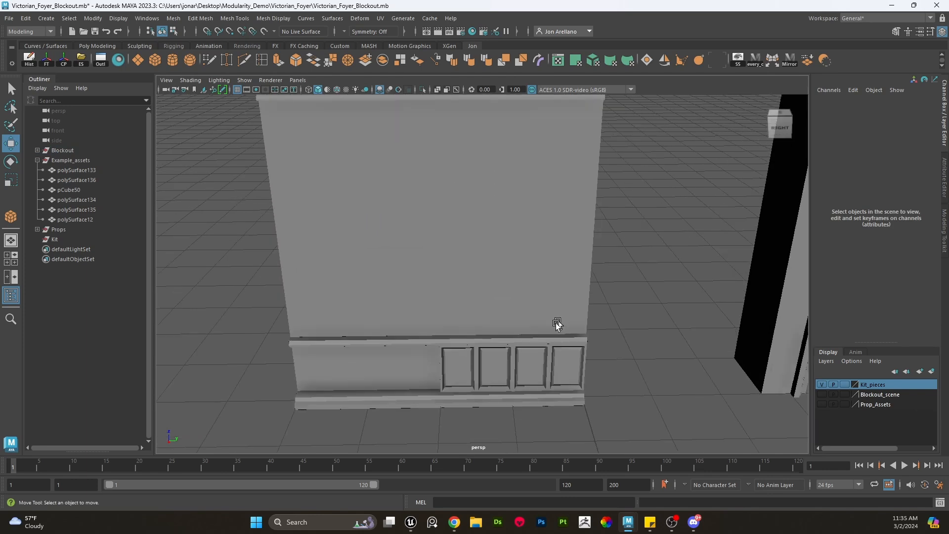
pyautogui.click(547, 366)
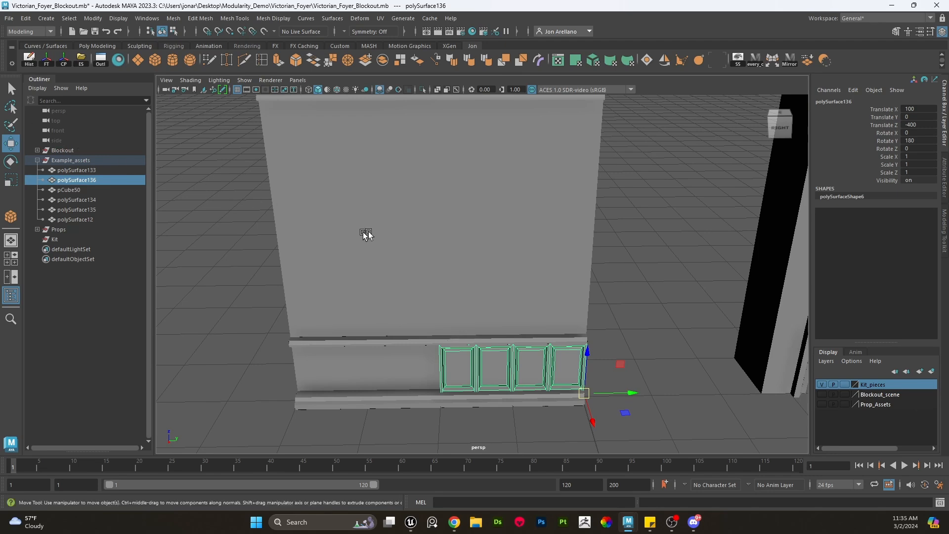
pyautogui.click(618, 230)
pyautogui.scroll(-3, 604, 244)
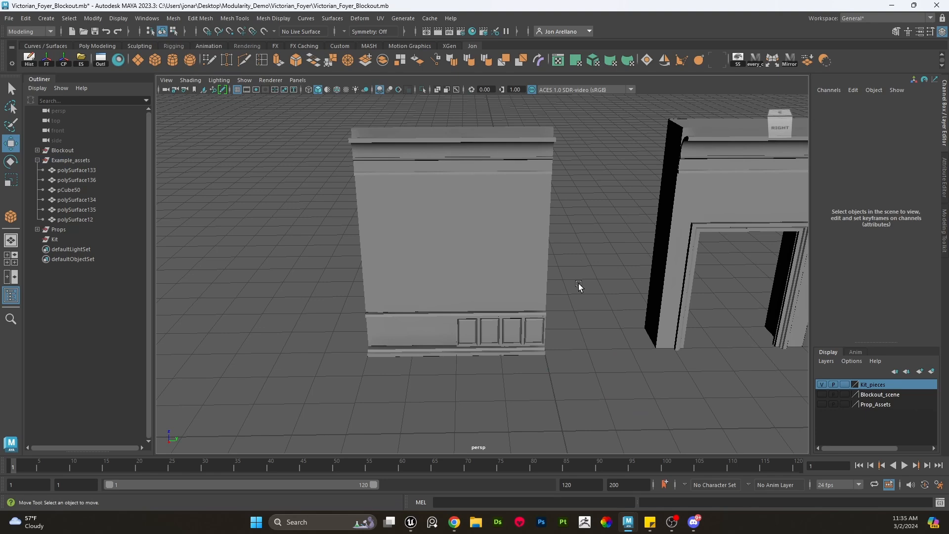
pyautogui.scroll(3, 580, 311)
pyautogui.click(545, 379)
pyautogui.scroll(-4, 583, 304)
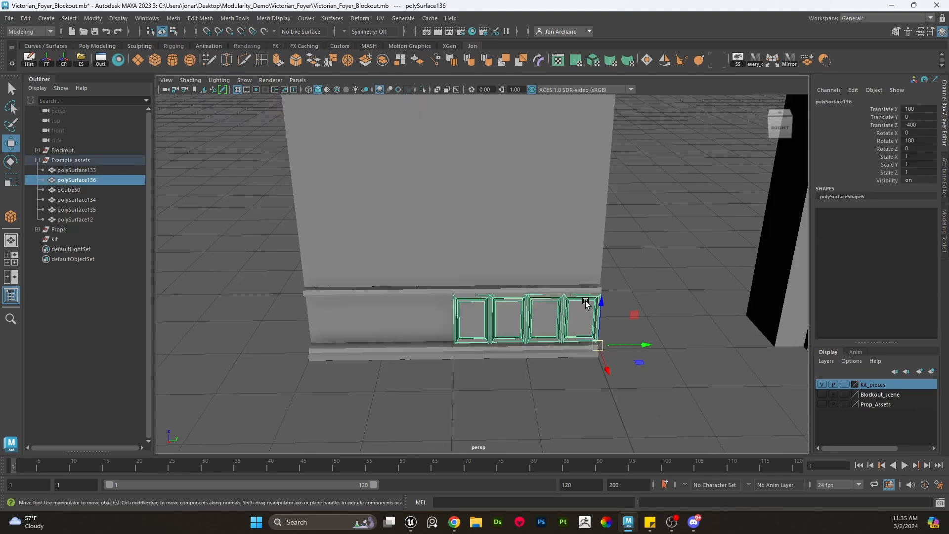
pyautogui.hotkey('ctrl', 'd')
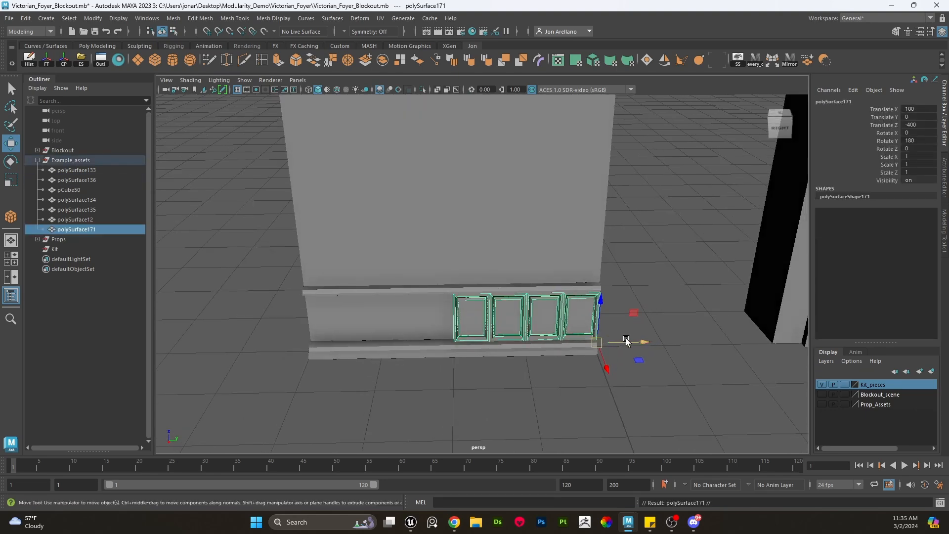
pyautogui.moveTo(637, 341); pyautogui.dragTo(497, 340)
pyautogui.scroll(4, 468, 341)
pyautogui.scroll(-3, 468, 341)
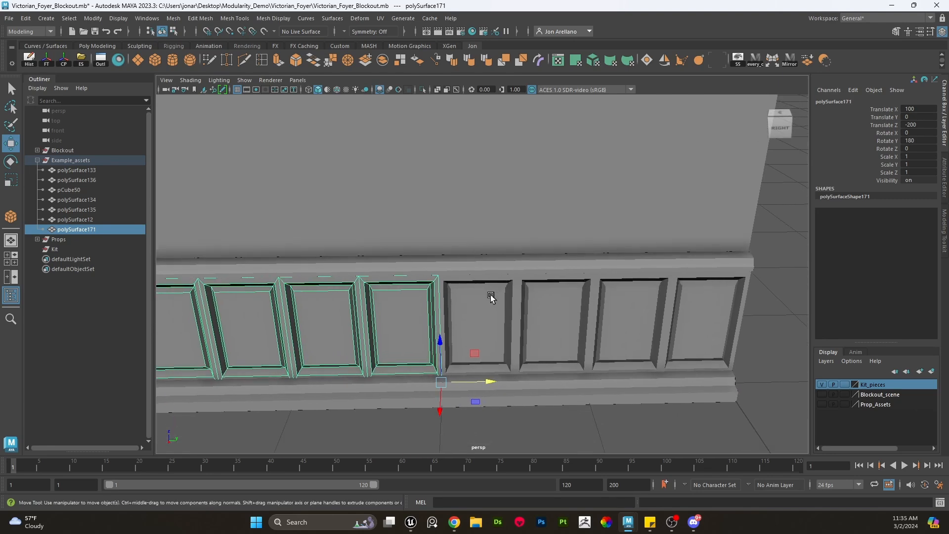
# - Select both wainscot panel rows and combine them into one mesh
pyautogui.click(490, 297)
pyautogui.scroll(-2, 490, 296)
pyautogui.click(534, 403)
pyautogui.click(544, 329)
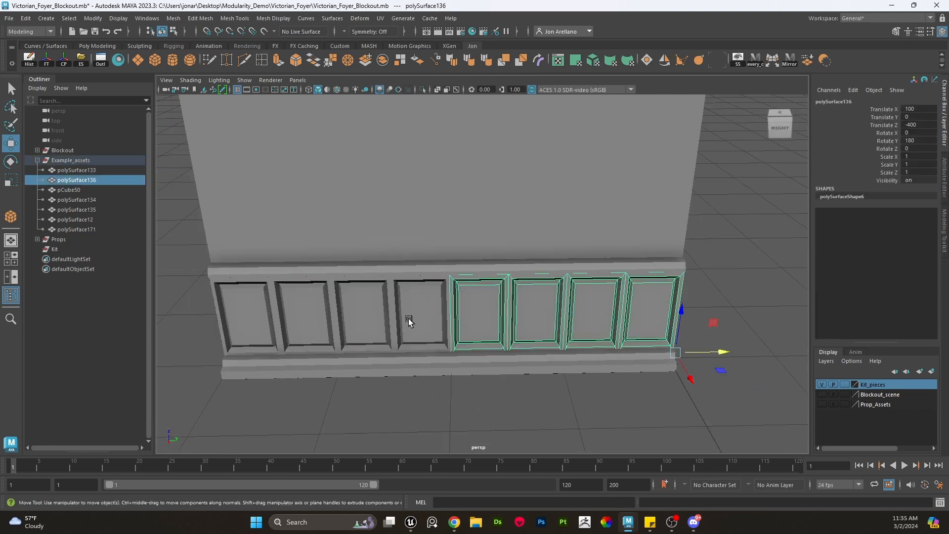
pyautogui.keyDown('shift'); pyautogui.click(409, 318); pyautogui.keyUp('shift')
pyautogui.click(173, 19)
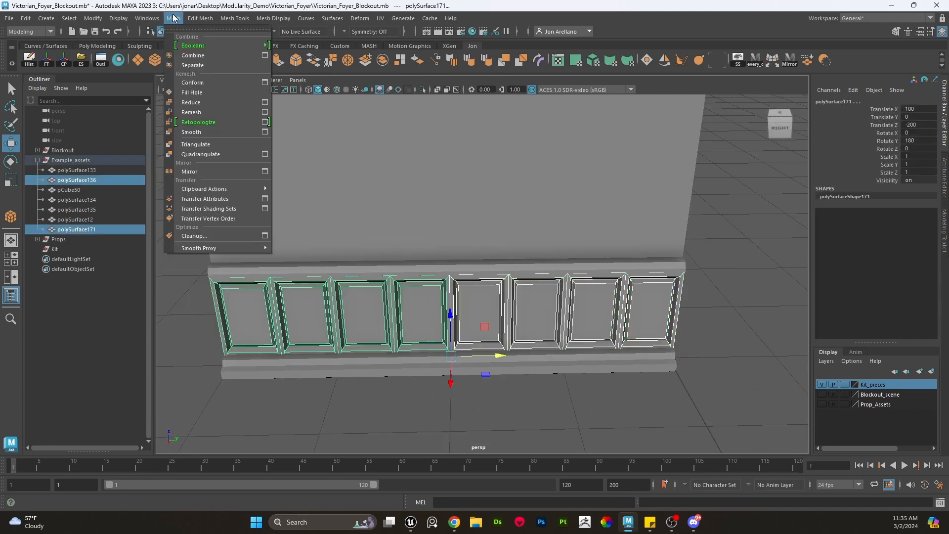
pyautogui.click(193, 55)
# - Select all pieces of the wall section and snap their pivot to the section's bottom corner
pyautogui.click(415, 366)
pyautogui.keyDown('alt'); pyautogui.moveTo(415, 366); pyautogui.dragTo(473, 362, button='middle'); pyautogui.keyUp('alt')
pyautogui.scroll(-4, 473, 363)
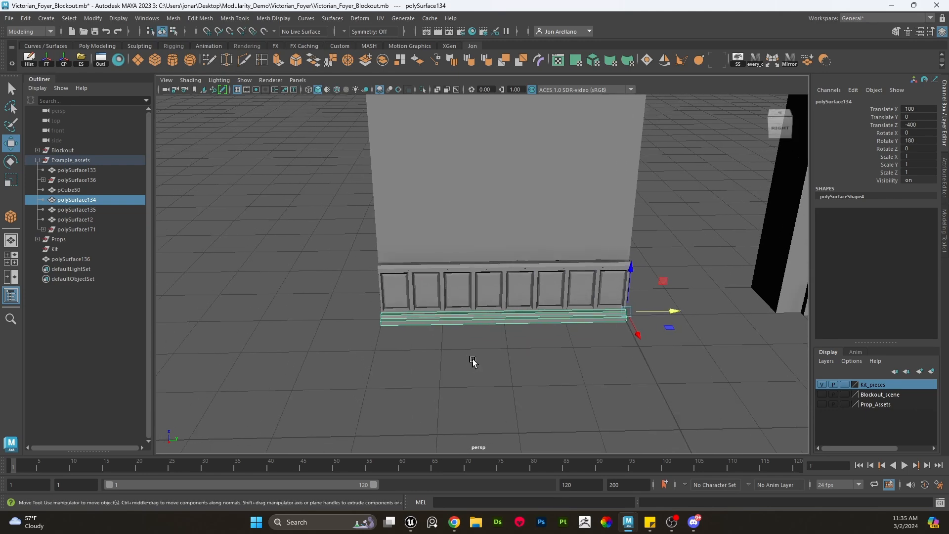
pyautogui.moveTo(611, 391); pyautogui.dragTo(356, 110)
pyautogui.press('r')
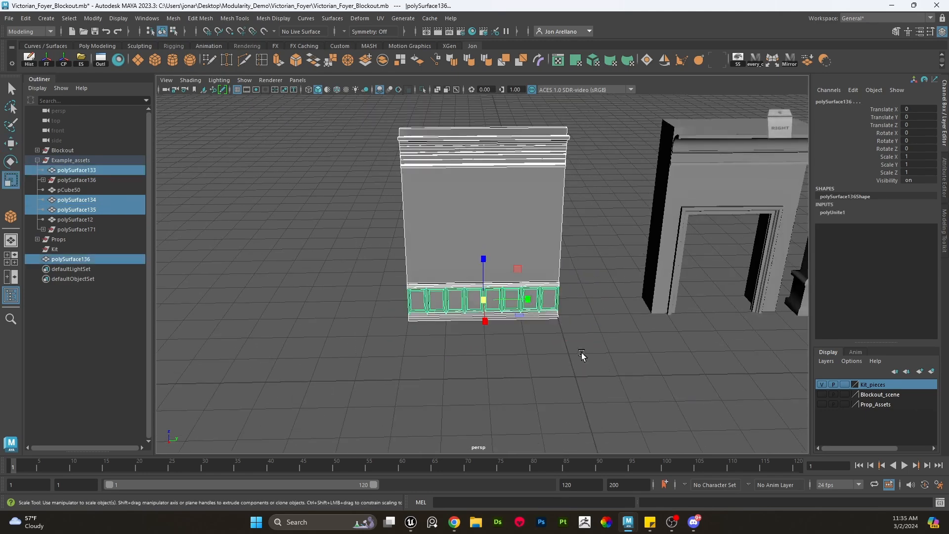
pyautogui.press('w')
pyautogui.press('d')
pyautogui.press('x')
pyautogui.moveTo(583, 330); pyautogui.dragTo(565, 311, button='middle')
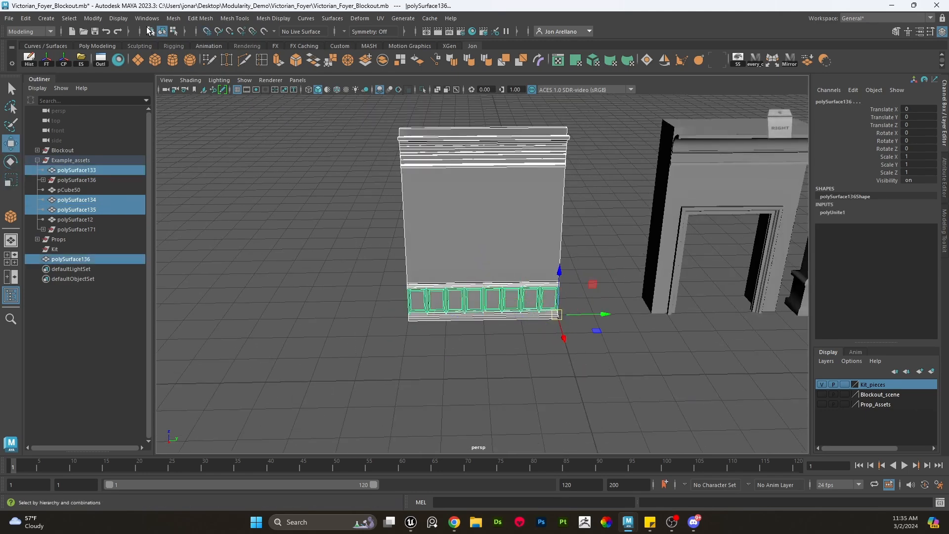
# - Combine the wall section pieces into one mesh, then delete its history and freeze its transformations
pyautogui.click(173, 18)
pyautogui.click(192, 56)
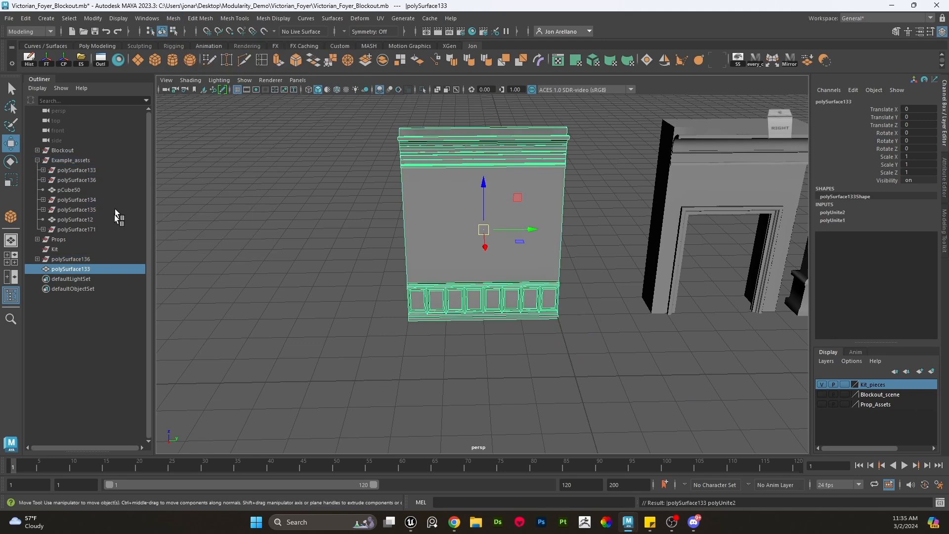
pyautogui.click(30, 60)
pyautogui.click(47, 62)
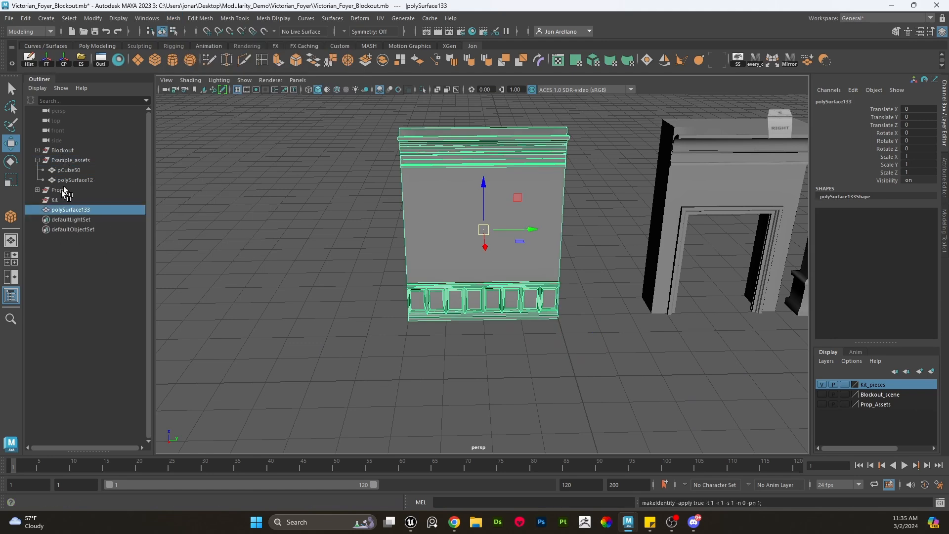
# - Parent the combined wall under the Kit group and rename it wall_4_A
pyautogui.moveTo(64, 210); pyautogui.dragTo(67, 203)
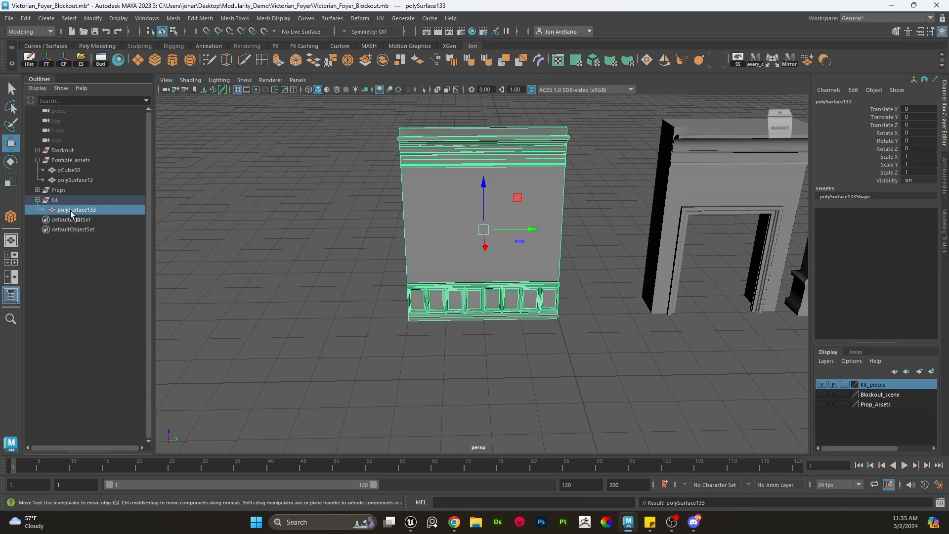
pyautogui.doubleClick(70, 211)
pyautogui.write('wall_4_A')
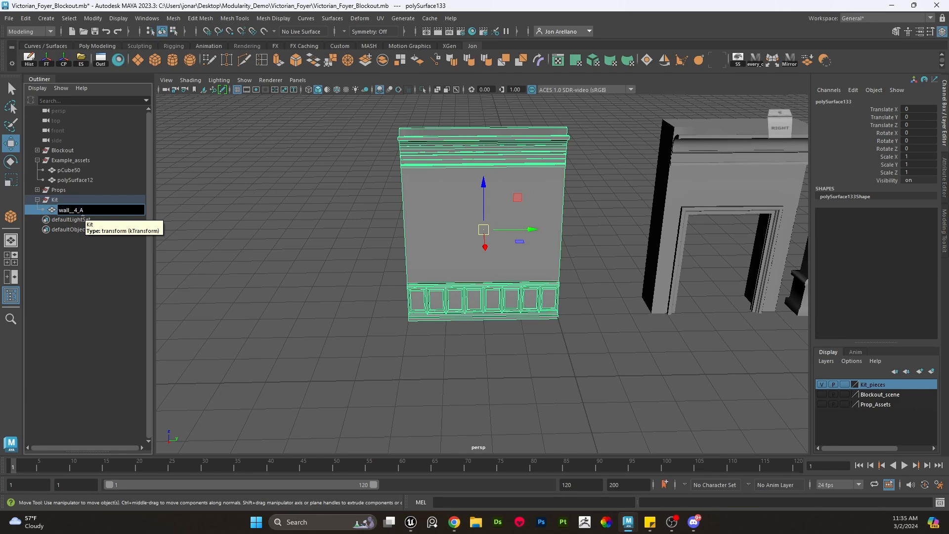
pyautogui.click(288, 280)
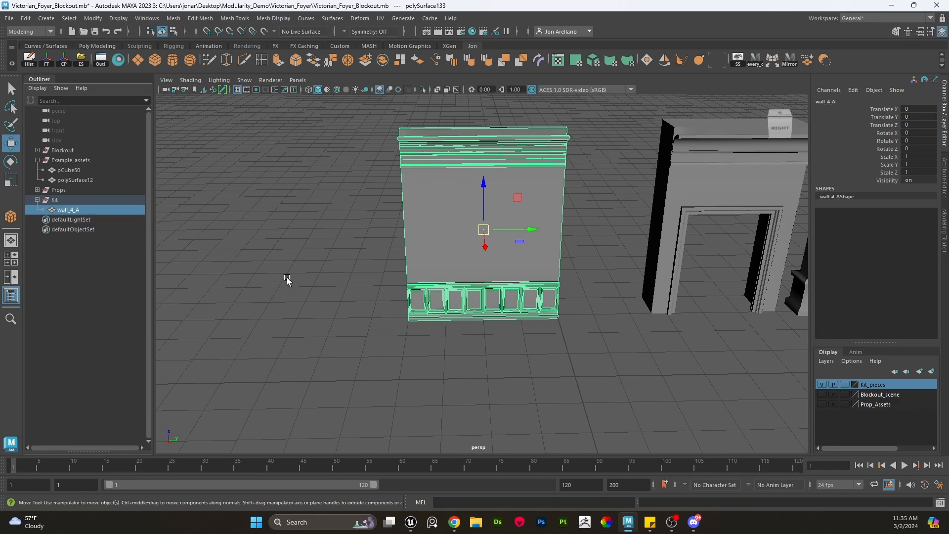
# - Snap the pivot of wall_4_A to its bottom corner
pyautogui.click(488, 284)
pyautogui.keyDown('alt'); pyautogui.moveTo(580, 322); pyautogui.dragTo(544, 346, button='middle'); pyautogui.keyUp('alt')
pyautogui.scroll(3, 533, 321)
pyautogui.press('r')
pyautogui.press('w')
pyautogui.press('d')
pyautogui.press('v')
pyautogui.scroll(-1, 567, 292)
pyautogui.keyDown('alt'); pyautogui.moveTo(568, 291); pyautogui.dragTo(555, 322); pyautogui.keyUp('alt')
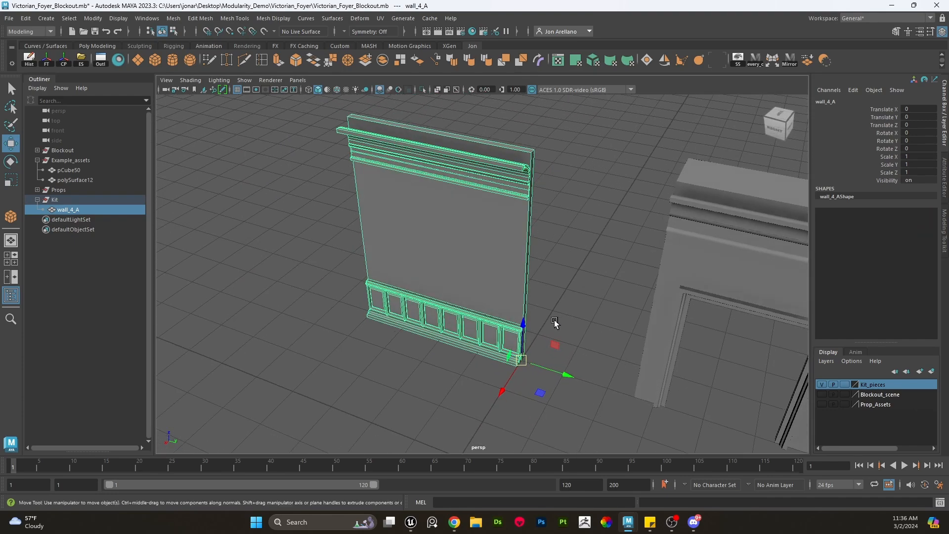
pyautogui.click(541, 261)
pyautogui.keyDown('alt'); pyautogui.moveTo(499, 267); pyautogui.dragTo(500, 269); pyautogui.keyUp('alt')
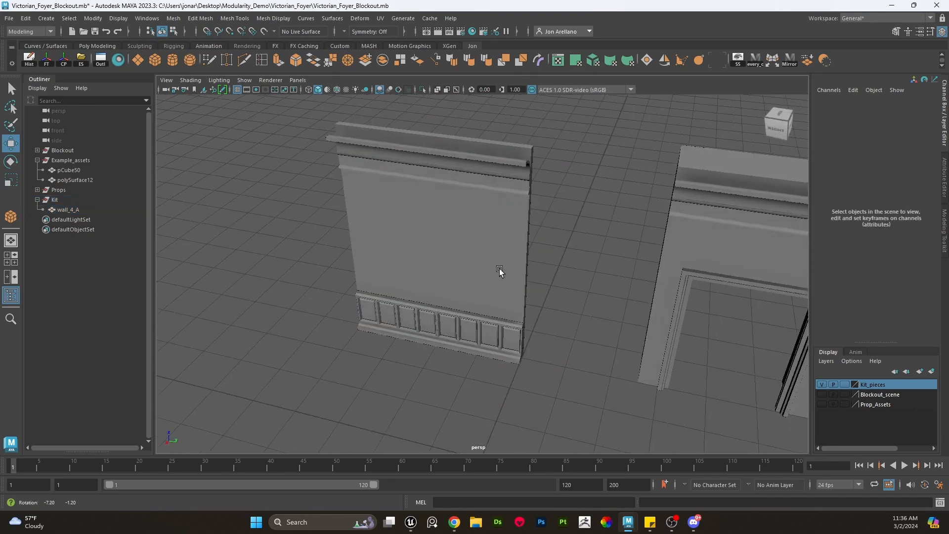
# - Duplicate wall_4_A and place the copy alongside the original
pyautogui.click(525, 306)
pyautogui.keyDown('alt'); pyautogui.moveTo(565, 355); pyautogui.dragTo(345, 287); pyautogui.keyUp('alt')
pyautogui.hotkey('ctrl', 'd')
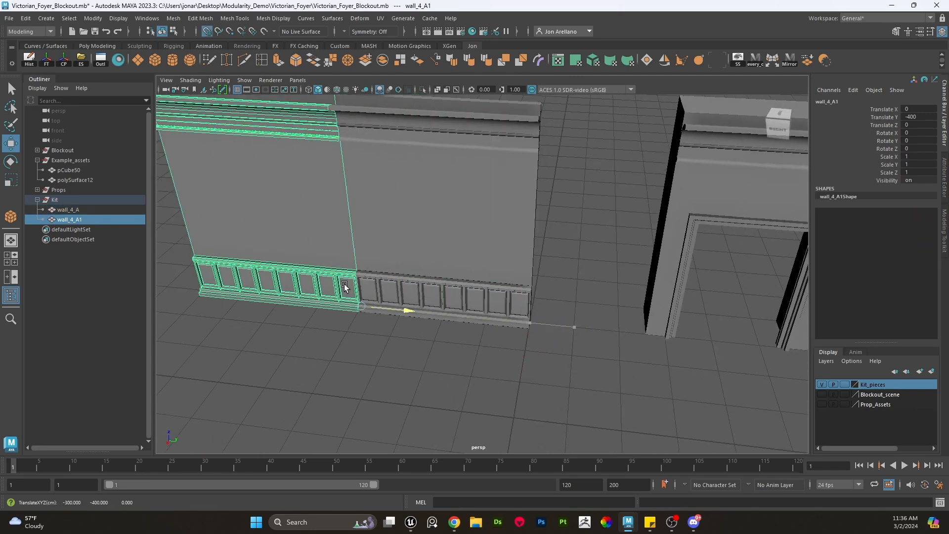
# - Move the duplicate wall_4_A1 along X so it stands clear of the original wall
pyautogui.click(455, 275)
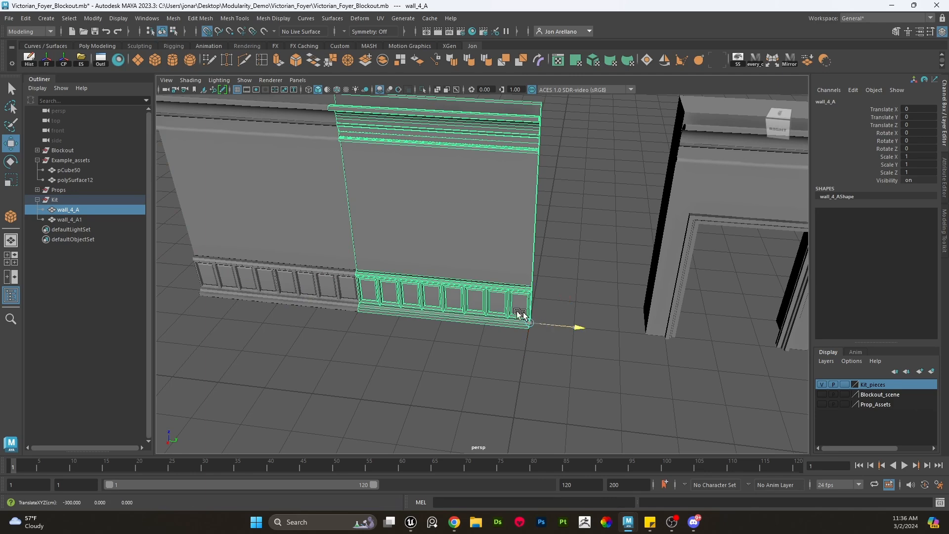
pyautogui.moveTo(516, 315); pyautogui.dragTo(327, 287)
pyautogui.click(345, 246)
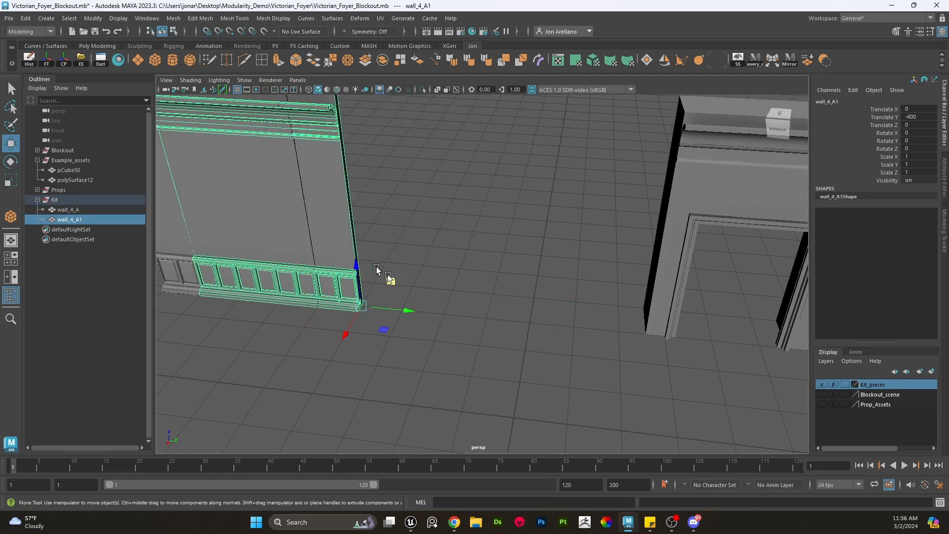
pyautogui.moveTo(409, 309); pyautogui.dragTo(525, 316)
pyautogui.click(598, 282)
pyautogui.keyDown('alt'); pyautogui.moveTo(598, 282); pyautogui.dragTo(563, 269); pyautogui.keyUp('alt')
pyautogui.click(365, 221)
pyautogui.moveTo(367, 230); pyautogui.dragTo(373, 243, button='right')
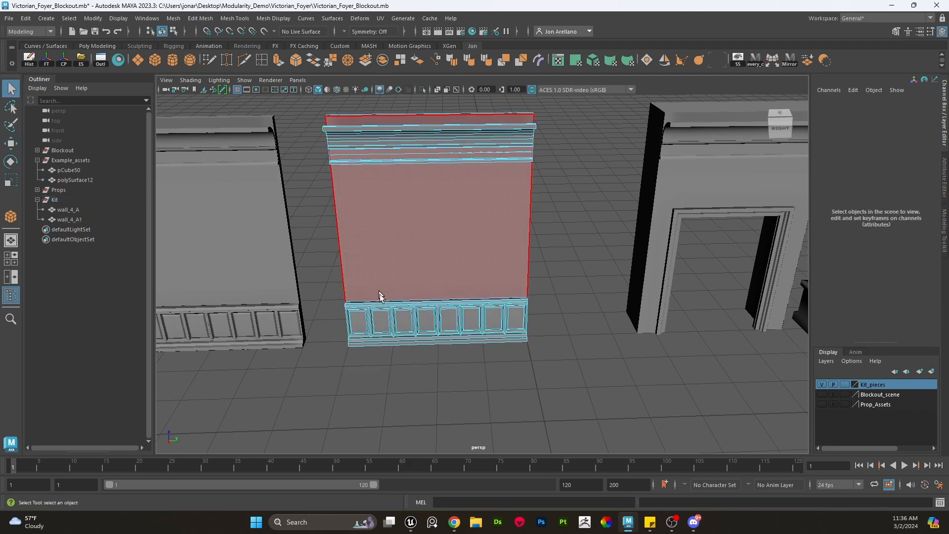
# - Select the left half of the duplicate's lower panel faces and delete them
pyautogui.click(383, 319)
pyautogui.doubleClick(384, 314)
pyautogui.press('Delete')
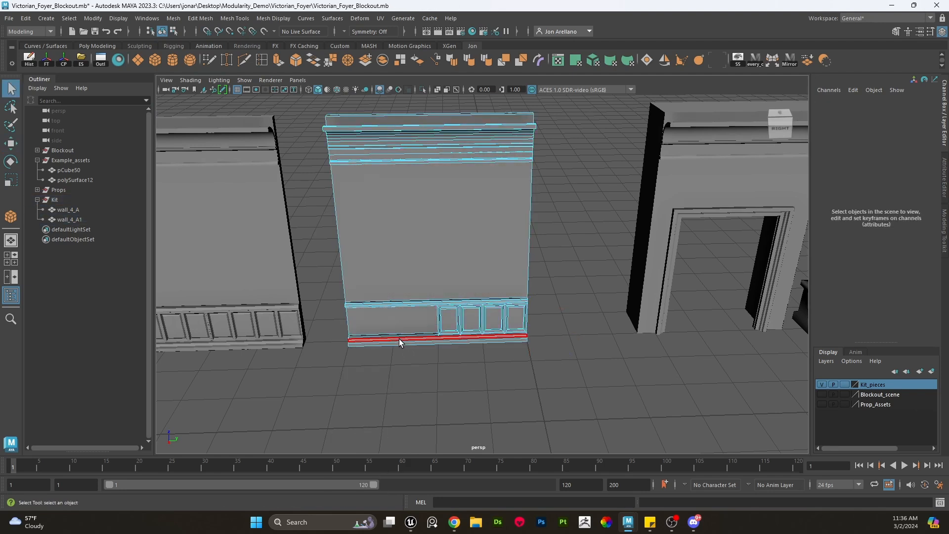
# - Select the duplicate's left-side vertices and move them inward to shrink the wall to about half its width
pyautogui.moveTo(384, 227); pyautogui.dragTo(339, 220, button='right')
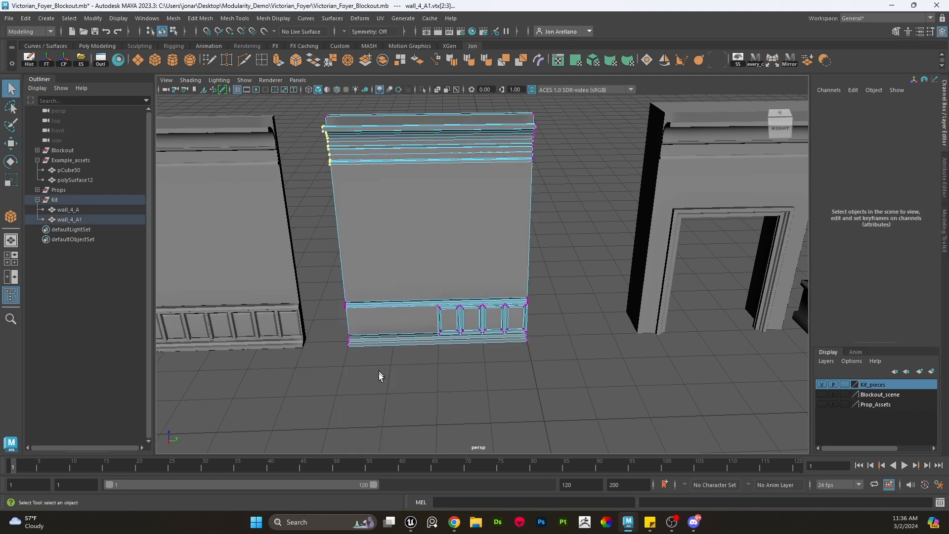
pyautogui.moveTo(379, 376); pyautogui.dragTo(274, 81)
pyautogui.press('w')
pyautogui.moveTo(384, 242); pyautogui.dragTo(428, 242)
pyautogui.keyDown('alt'); pyautogui.moveTo(487, 232); pyautogui.dragTo(483, 198); pyautogui.keyUp('alt')
pyautogui.moveTo(483, 193); pyautogui.dragTo(522, 179, button='right')
pyautogui.click(553, 228)
pyautogui.click(516, 287)
pyautogui.scroll(4, 514, 294)
pyautogui.keyDown('alt'); pyautogui.moveTo(546, 345); pyautogui.dragTo(523, 279, button='middle'); pyautogui.keyUp('alt')
pyautogui.keyDown('alt'); pyautogui.moveTo(522, 279); pyautogui.dragTo(579, 296); pyautogui.keyUp('alt')
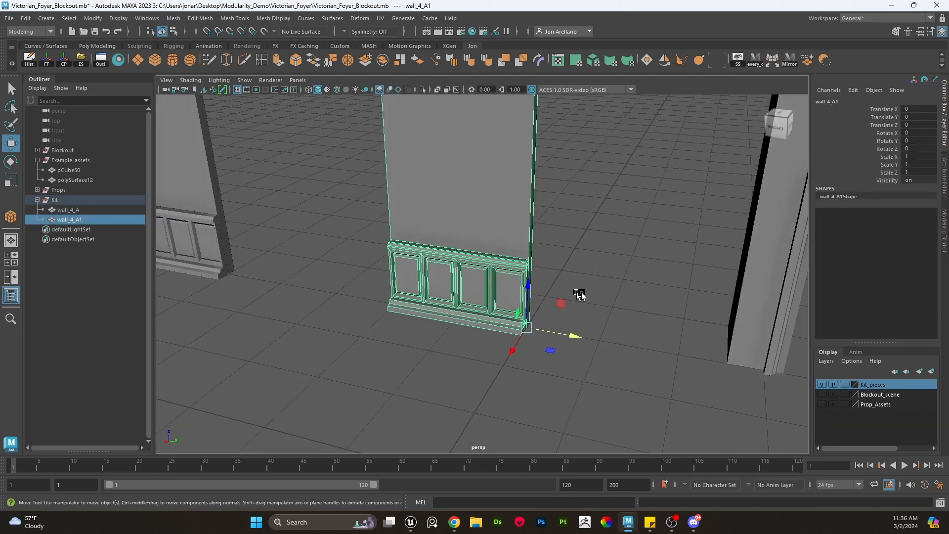
# - Snap the narrowed wall's pivot to its bottom corner using grid and pivot snapping
pyautogui.scroll(-4, 509, 261)
pyautogui.press('e')
pyautogui.press('w')
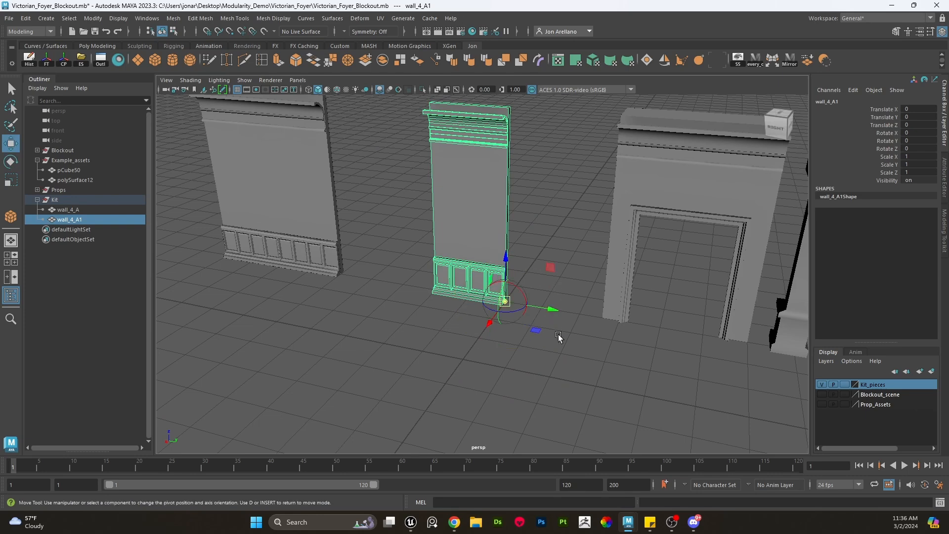
pyautogui.press('x')
pyautogui.press('d')
pyautogui.moveTo(550, 326); pyautogui.dragTo(509, 305, button='middle')
pyautogui.click(589, 246)
pyautogui.scroll(3, 532, 254)
pyautogui.keyDown('alt'); pyautogui.moveTo(574, 226); pyautogui.dragTo(546, 302, button='middle'); pyautogui.keyUp('alt')
pyautogui.scroll(-3, 558, 303)
pyautogui.keyDown('alt'); pyautogui.moveTo(530, 307); pyautogui.dragTo(515, 346); pyautogui.keyUp('alt')
# - Rename the narrowed duplicate wall to wall_2m_A
pyautogui.click(127, 219)
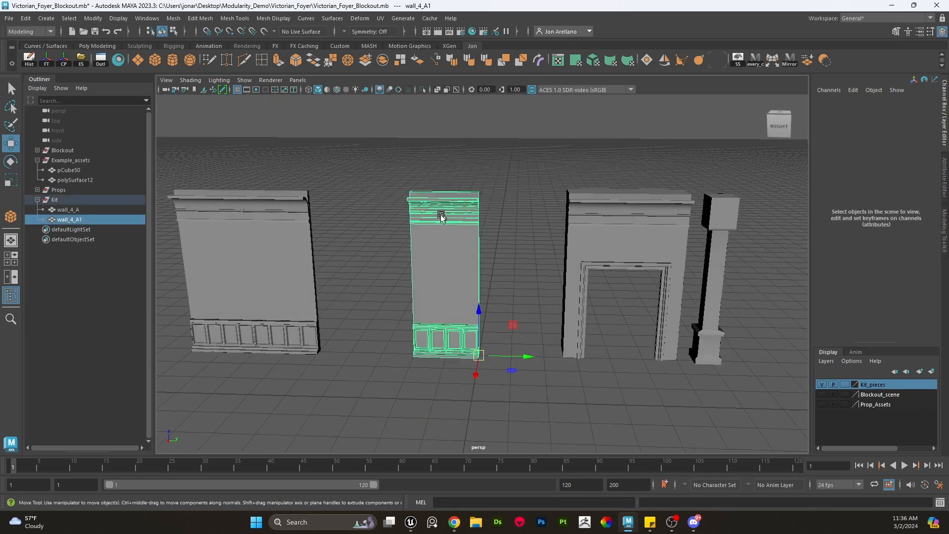
pyautogui.click(91, 209)
pyautogui.doubleClick(90, 219)
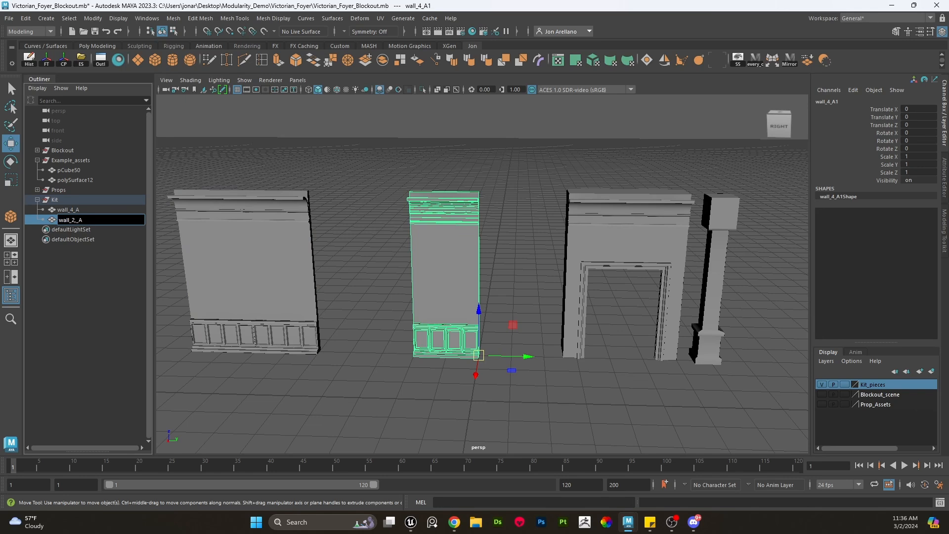
# - Rename the original wall_4_A to wall_4m_A
pyautogui.click(73, 209)
pyautogui.doubleClick(76, 210)
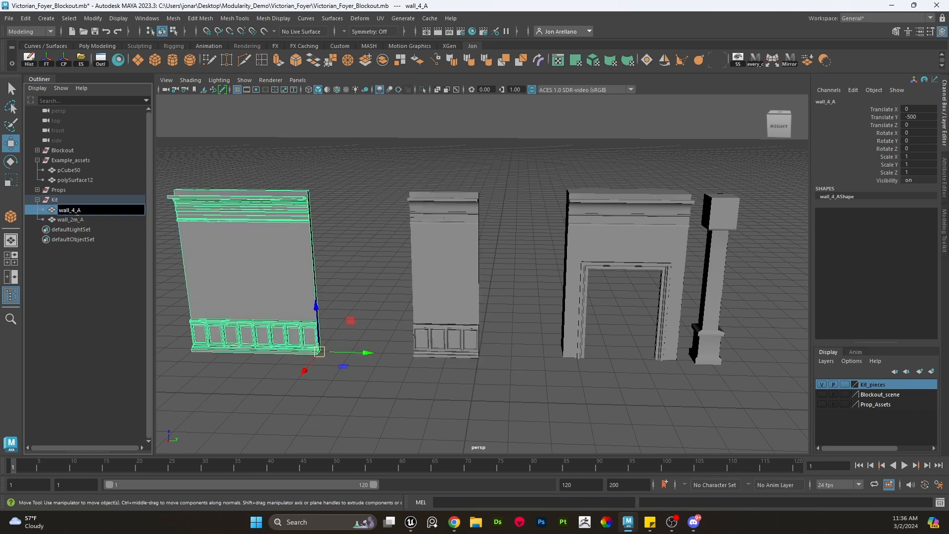
pyautogui.press('Left')
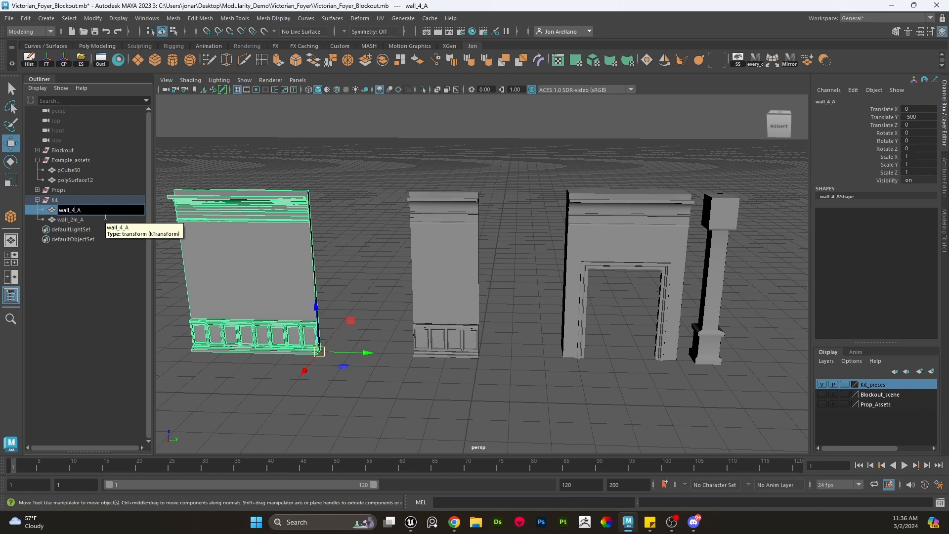
pyautogui.write('m')
pyautogui.press('Return')
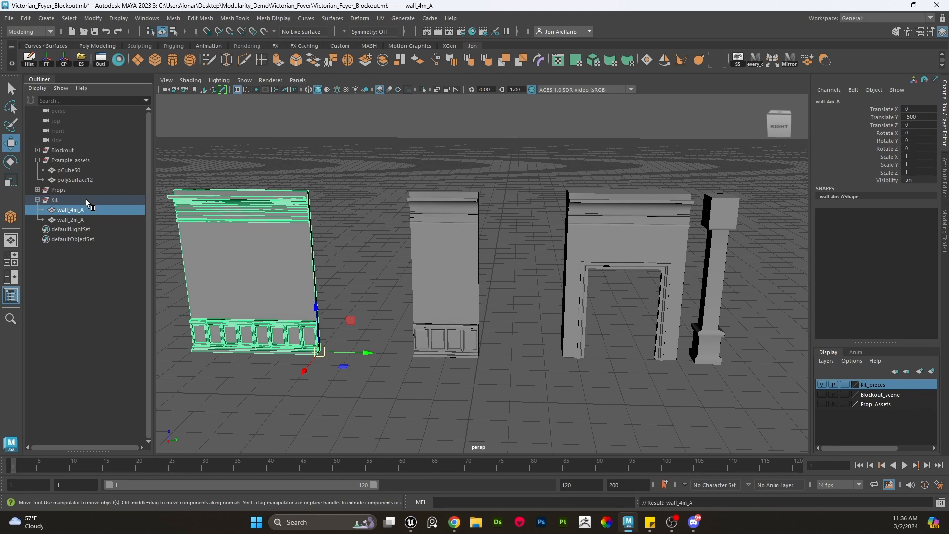
# - Frame the Kit group and orbit around wall_4m_A to inspect its pivot corner
pyautogui.click(85, 198)
pyautogui.press('f')
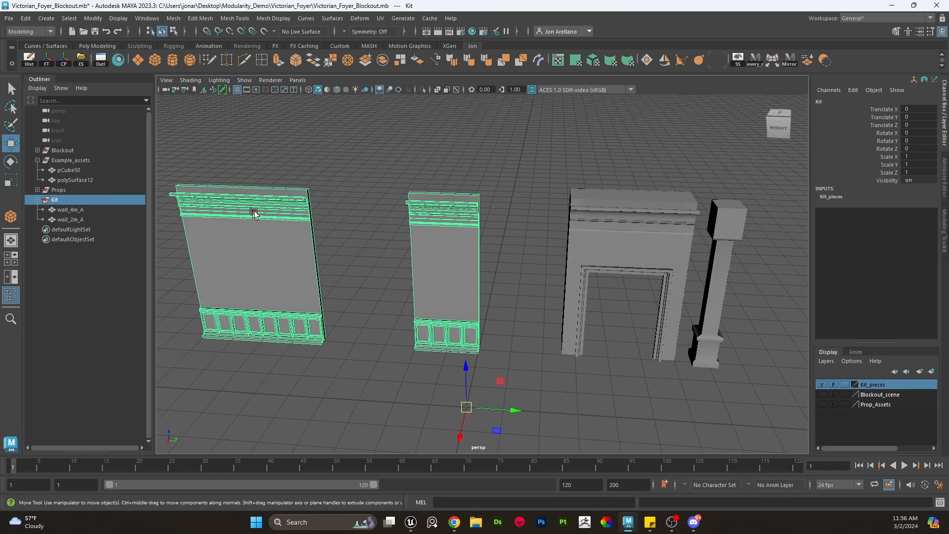
pyautogui.click(337, 198)
pyautogui.click(317, 269)
pyautogui.scroll(-3, 370, 287)
pyautogui.keyDown('alt'); pyautogui.moveTo(370, 287); pyautogui.dragTo(467, 266, button='middle'); pyautogui.keyUp('alt')
pyautogui.scroll(5, 467, 266)
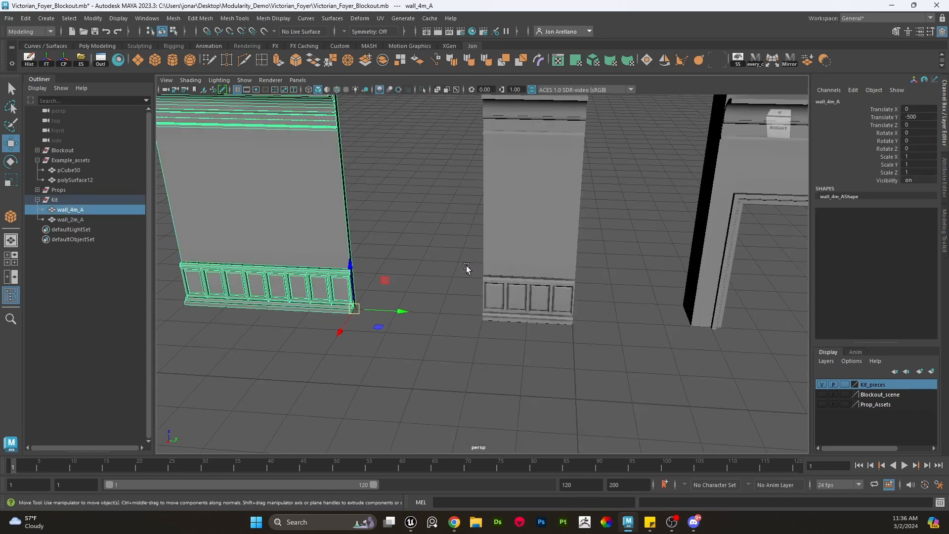
pyautogui.keyDown('alt'); pyautogui.moveTo(466, 265); pyautogui.dragTo(421, 279); pyautogui.keyUp('alt')
pyautogui.scroll(-2, 456, 245)
pyautogui.keyDown('alt'); pyautogui.moveTo(456, 244); pyautogui.dragTo(477, 196, button='middle'); pyautogui.keyUp('alt')
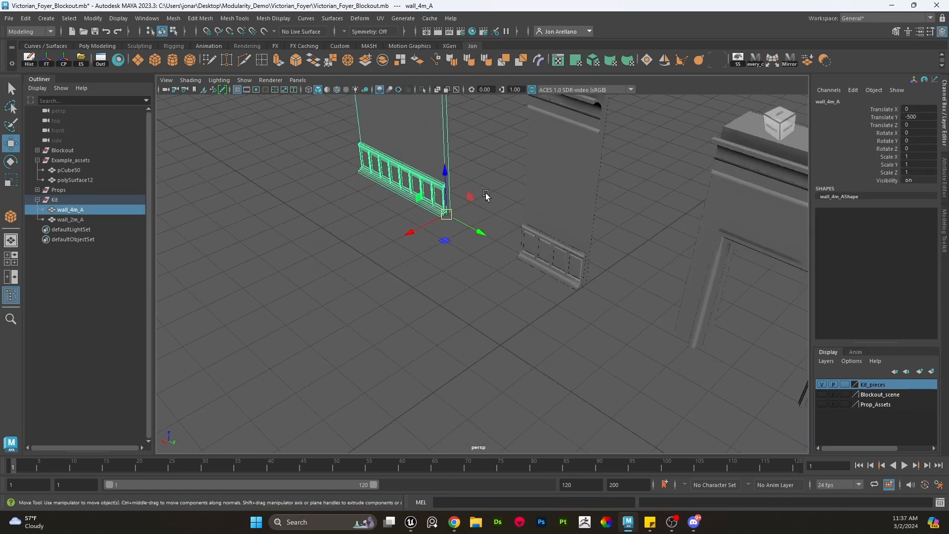
pyautogui.keyDown('alt'); pyautogui.moveTo(486, 196); pyautogui.dragTo(478, 210); pyautogui.keyUp('alt')
pyautogui.keyDown('alt'); pyautogui.moveTo(477, 210); pyautogui.dragTo(457, 249, button='middle'); pyautogui.keyUp('alt')
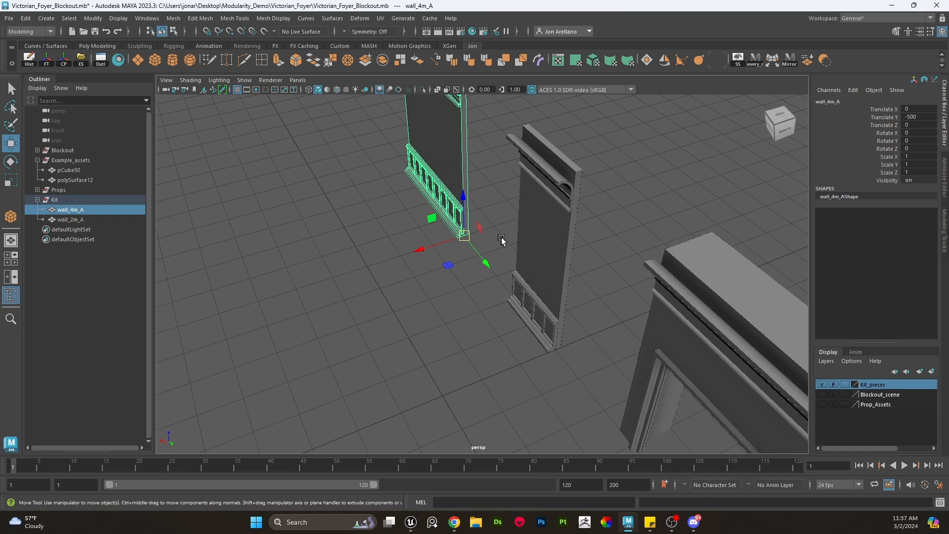
pyautogui.click(501, 238)
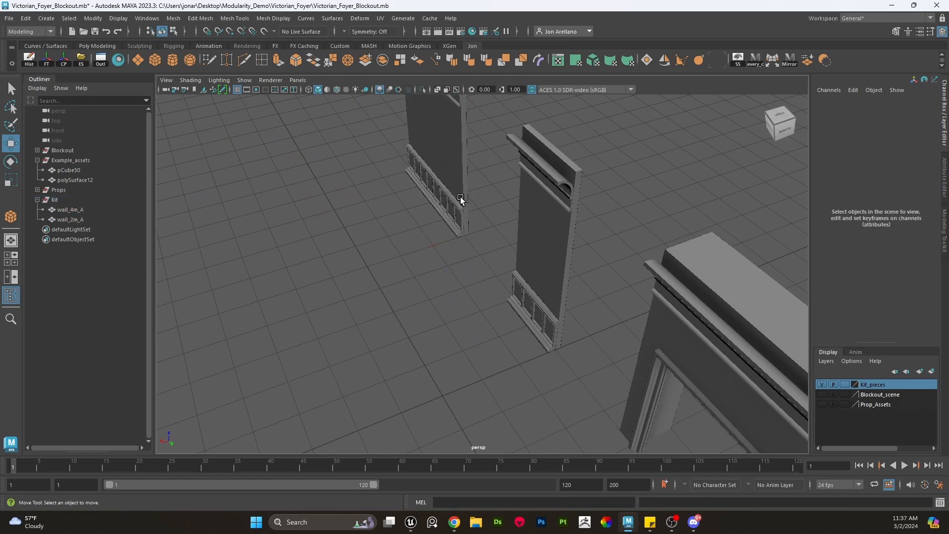
# - Move wall_4m_A with grid snapping to X 300
pyautogui.click(462, 199)
pyautogui.press('r')
pyautogui.press('w')
pyautogui.press('x')
pyautogui.moveTo(464, 236); pyautogui.dragTo(430, 398)
pyautogui.keyDown('alt'); pyautogui.moveTo(466, 373); pyautogui.dragTo(513, 273, button='middle'); pyautogui.keyUp('alt')
pyautogui.keyDown('alt'); pyautogui.moveTo(513, 274); pyautogui.dragTo(547, 310, button='right'); pyautogui.keyUp('alt')
pyautogui.keyDown('alt'); pyautogui.moveTo(547, 309); pyautogui.dragTo(517, 300); pyautogui.keyUp('alt')
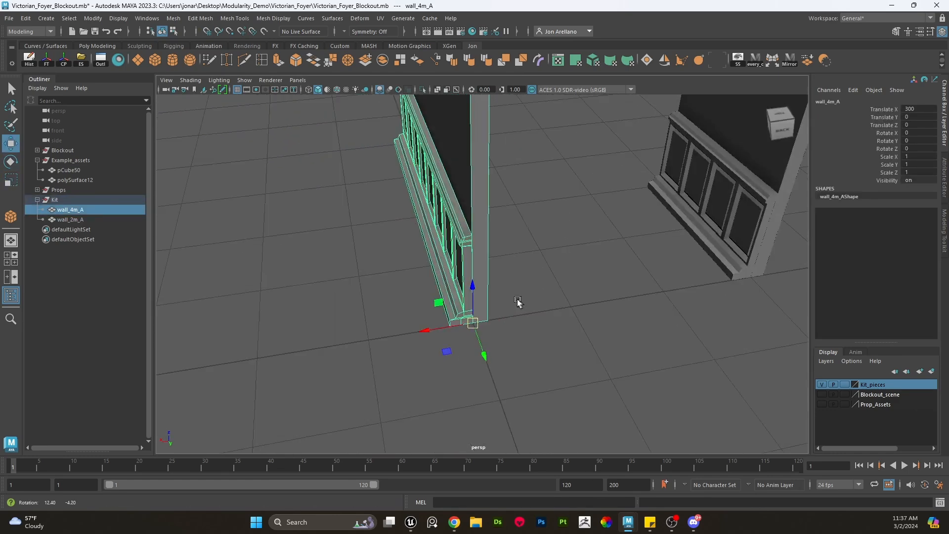
pyautogui.keyDown('alt'); pyautogui.moveTo(517, 300); pyautogui.dragTo(524, 246, button='middle'); pyautogui.keyUp('alt')
pyautogui.keyDown('alt'); pyautogui.moveTo(524, 246); pyautogui.dragTo(541, 292, button='right'); pyautogui.keyUp('alt')
pyautogui.keyDown('alt'); pyautogui.moveTo(542, 292); pyautogui.dragTo(511, 283); pyautogui.keyUp('alt')
pyautogui.keyDown('alt'); pyautogui.moveTo(489, 276); pyautogui.dragTo(506, 283, button='middle'); pyautogui.keyUp('alt')
pyautogui.keyDown('alt'); pyautogui.moveTo(506, 282); pyautogui.dragTo(496, 278, button='right'); pyautogui.keyUp('alt')
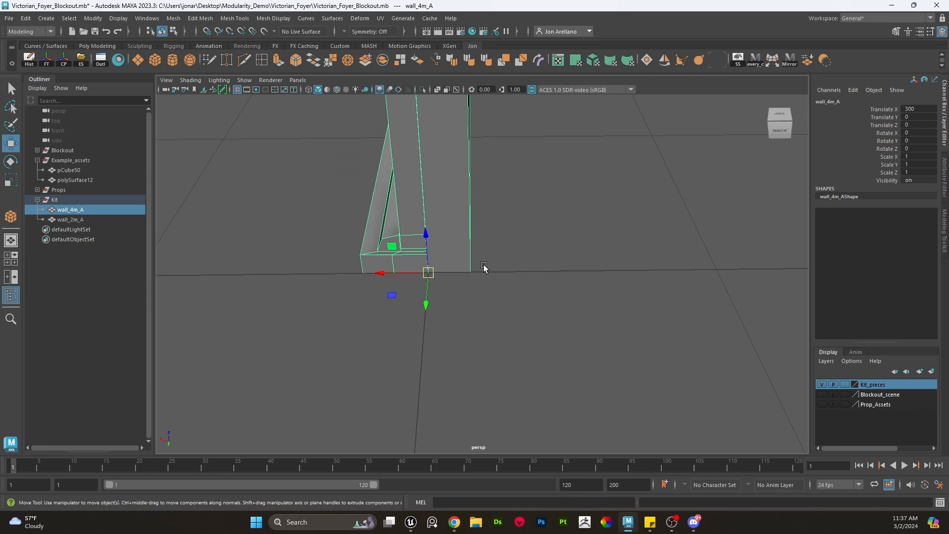
pyautogui.keyDown('alt'); pyautogui.moveTo(484, 267); pyautogui.dragTo(514, 306, button='middle'); pyautogui.keyUp('alt')
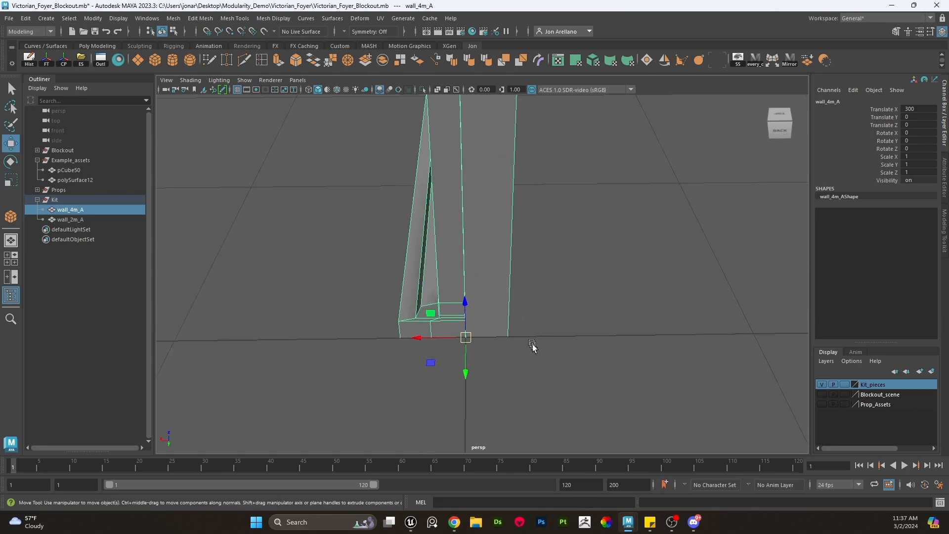
# - Orbit around wall_4m_A and select its back face to inspect the rear side of the wall
pyautogui.keyDown('alt'); pyautogui.moveTo(533, 346); pyautogui.dragTo(547, 360, button='right'); pyautogui.keyUp('alt')
pyautogui.keyDown('alt'); pyautogui.moveTo(472, 344); pyautogui.dragTo(550, 233); pyautogui.keyUp('alt')
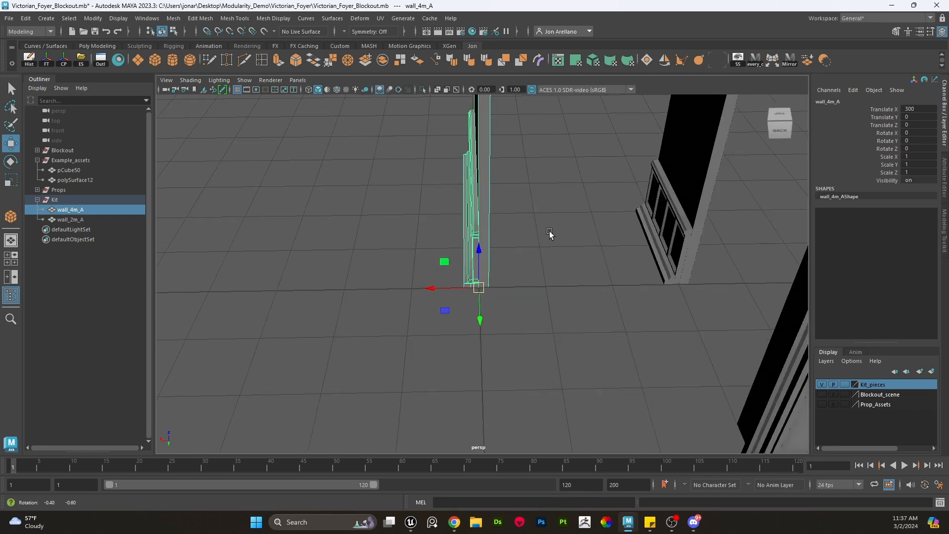
pyautogui.keyDown('alt'); pyautogui.moveTo(540, 225); pyautogui.dragTo(527, 286, button='middle'); pyautogui.keyUp('alt')
pyautogui.keyDown('alt'); pyautogui.moveTo(473, 196); pyautogui.dragTo(484, 193); pyautogui.keyUp('alt')
pyautogui.keyDown('alt'); pyautogui.moveTo(512, 310); pyautogui.dragTo(452, 207); pyautogui.keyUp('alt')
pyautogui.keyDown('alt'); pyautogui.moveTo(483, 294); pyautogui.dragTo(502, 277); pyautogui.keyUp('alt')
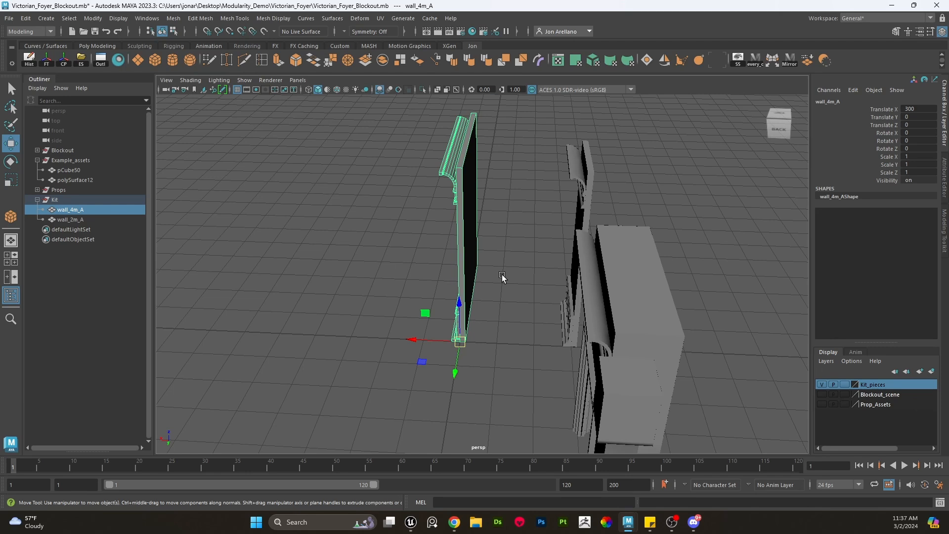
pyautogui.moveTo(514, 230); pyautogui.dragTo(514, 254, button='right')
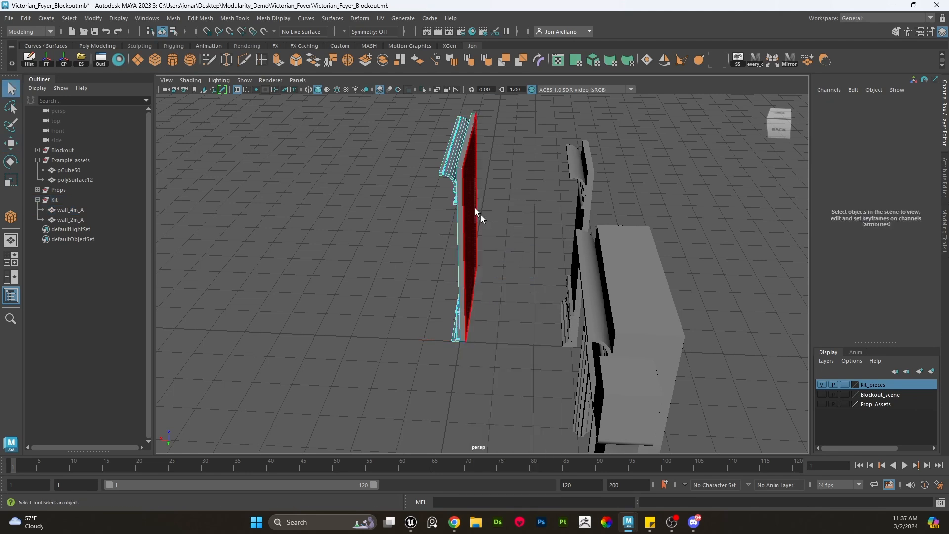
pyautogui.click(465, 173)
pyautogui.keyDown('shift'); pyautogui.doubleClick(462, 177); pyautogui.keyUp('shift')
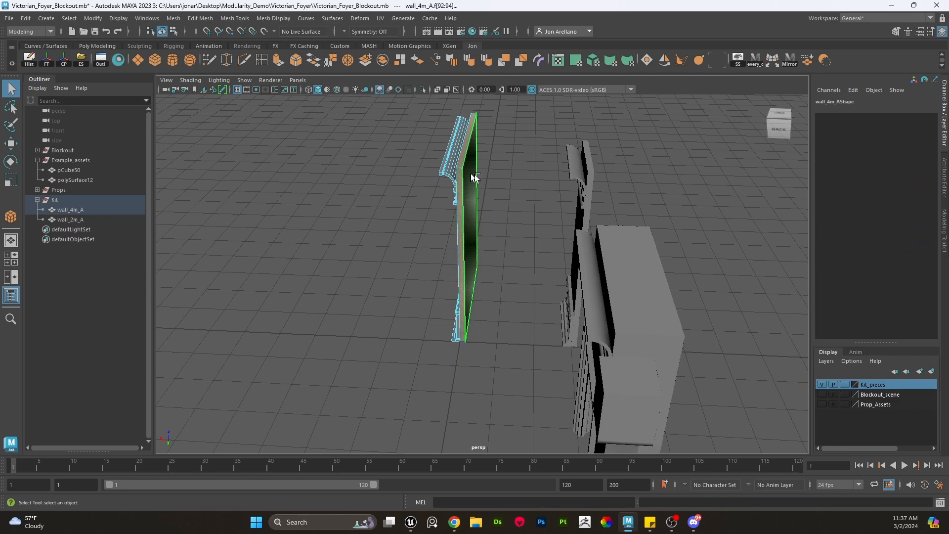
pyautogui.keyDown('alt'); pyautogui.moveTo(555, 179); pyautogui.dragTo(530, 194); pyautogui.keyUp('alt')
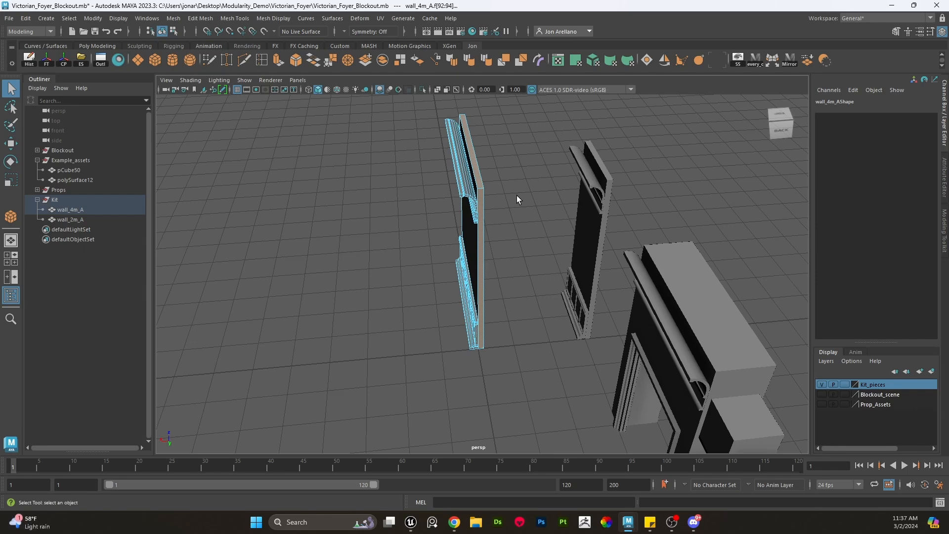
pyautogui.keyDown('alt'); pyautogui.moveTo(517, 194); pyautogui.dragTo(459, 231, button='middle'); pyautogui.keyUp('alt')
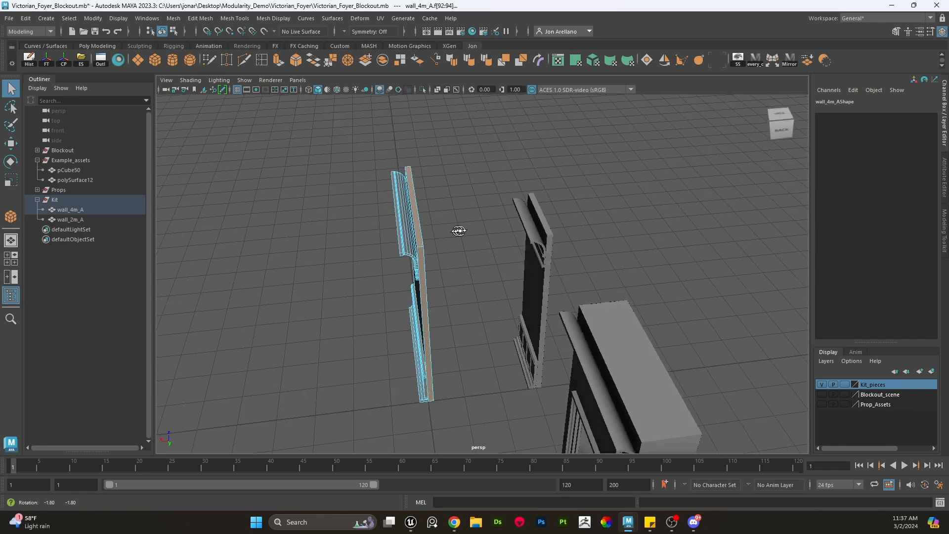
pyautogui.keyDown('alt'); pyautogui.moveTo(460, 230); pyautogui.dragTo(425, 231, button='right'); pyautogui.keyUp('alt')
pyautogui.keyDown('alt'); pyautogui.moveTo(426, 230); pyautogui.dragTo(412, 230); pyautogui.keyUp('alt')
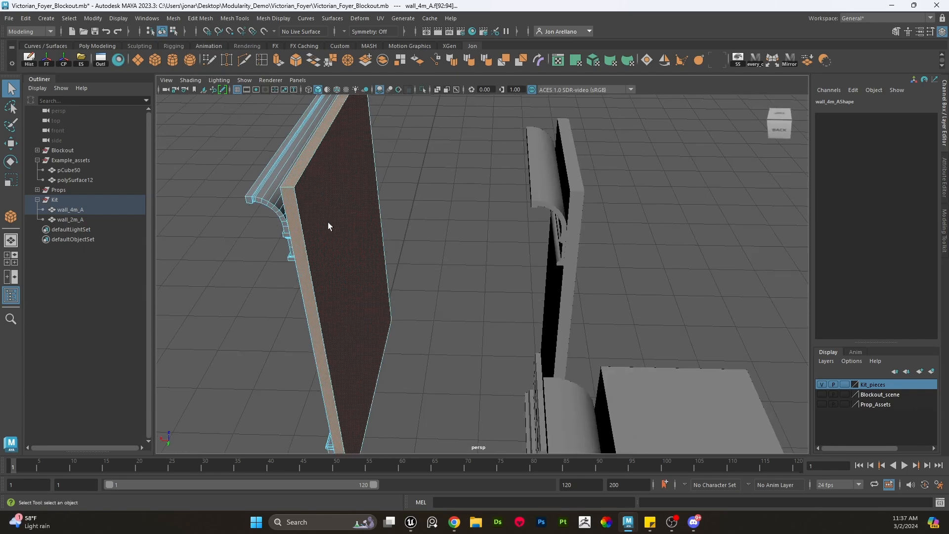
pyautogui.click(417, 205)
pyautogui.scroll(-8, 402, 218)
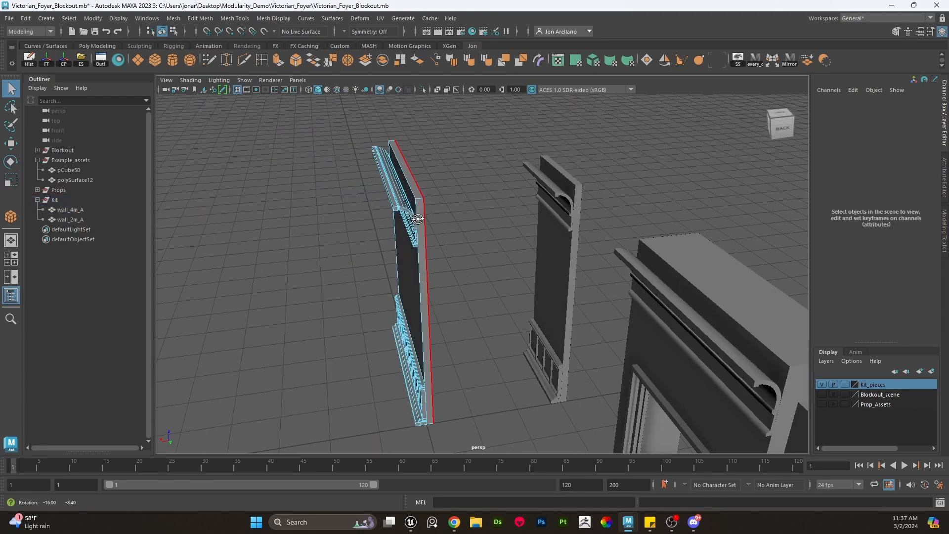
pyautogui.moveTo(432, 209); pyautogui.dragTo(460, 188, button='right')
pyautogui.click(485, 180)
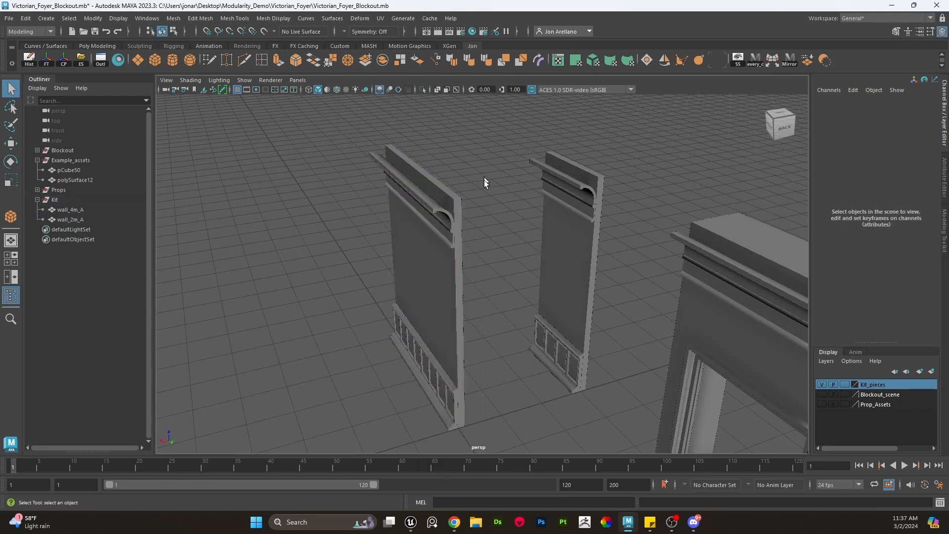
# - Move wall_2m_A to X 300 so it lines up with wall_4m_A
pyautogui.click(452, 220)
pyautogui.keyDown('alt'); pyautogui.moveTo(461, 230); pyautogui.dragTo(512, 315); pyautogui.keyUp('alt')
pyautogui.press('e')
pyautogui.press('w')
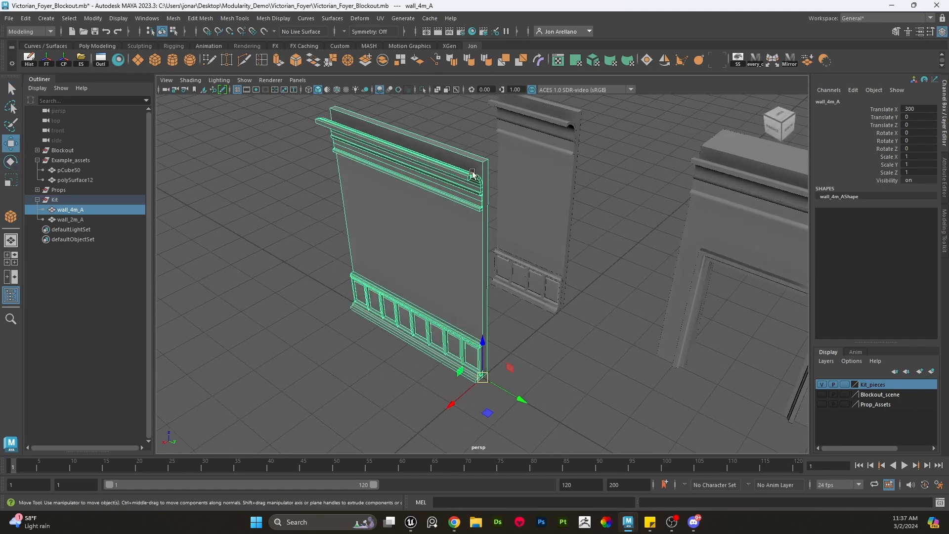
pyautogui.keyDown('alt'); pyautogui.moveTo(472, 174); pyautogui.dragTo(523, 270); pyautogui.keyUp('alt')
pyautogui.click(541, 290)
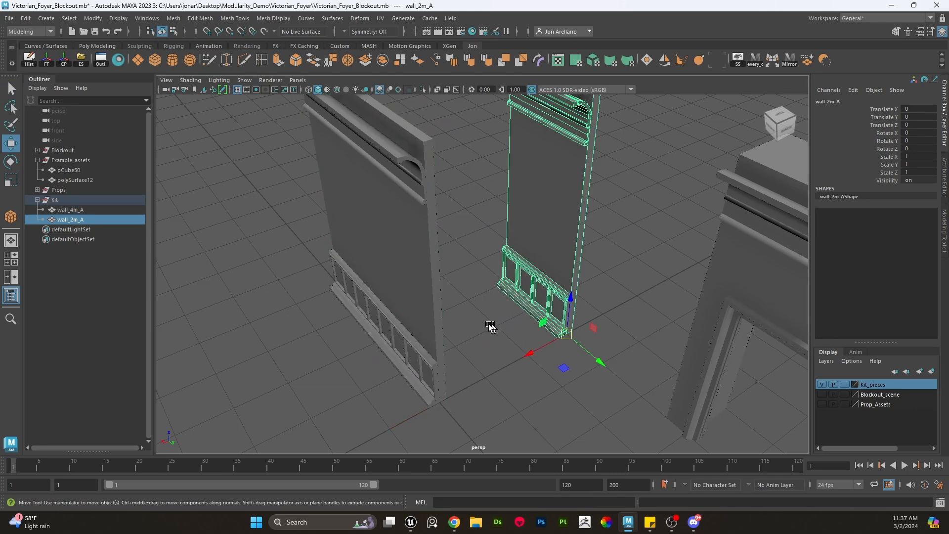
pyautogui.keyDown('alt'); pyautogui.moveTo(476, 372); pyautogui.dragTo(385, 323); pyautogui.keyUp('alt')
pyautogui.click(441, 332)
pyautogui.click(385, 324)
pyautogui.scroll(-4, 422, 358)
pyautogui.keyDown('alt'); pyautogui.moveTo(422, 358); pyautogui.dragTo(511, 359); pyautogui.keyUp('alt')
pyautogui.scroll(5, 510, 359)
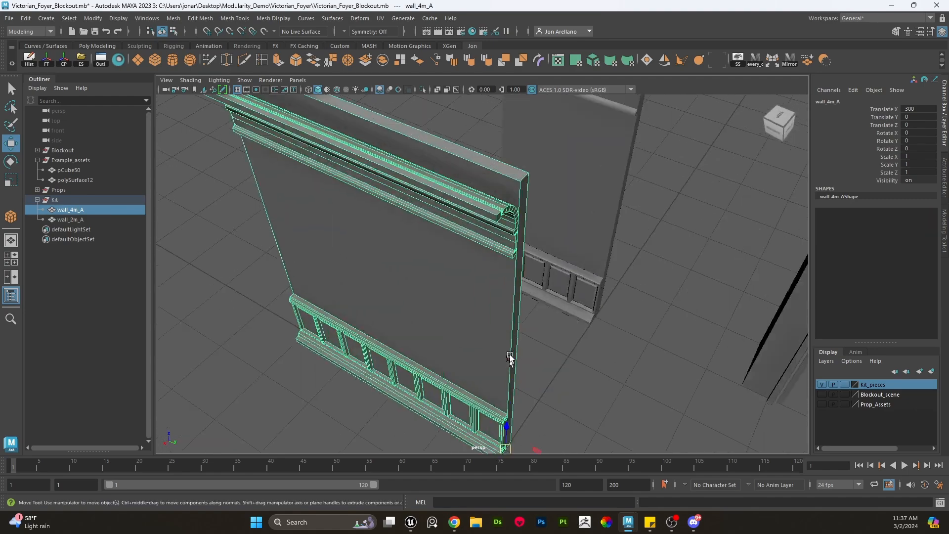
pyautogui.click(549, 295)
pyautogui.scroll(-6, 548, 295)
pyautogui.moveTo(539, 316); pyautogui.dragTo(536, 371)
pyautogui.keyDown('alt'); pyautogui.moveTo(536, 371); pyautogui.dragTo(514, 317, button='middle'); pyautogui.keyUp('alt')
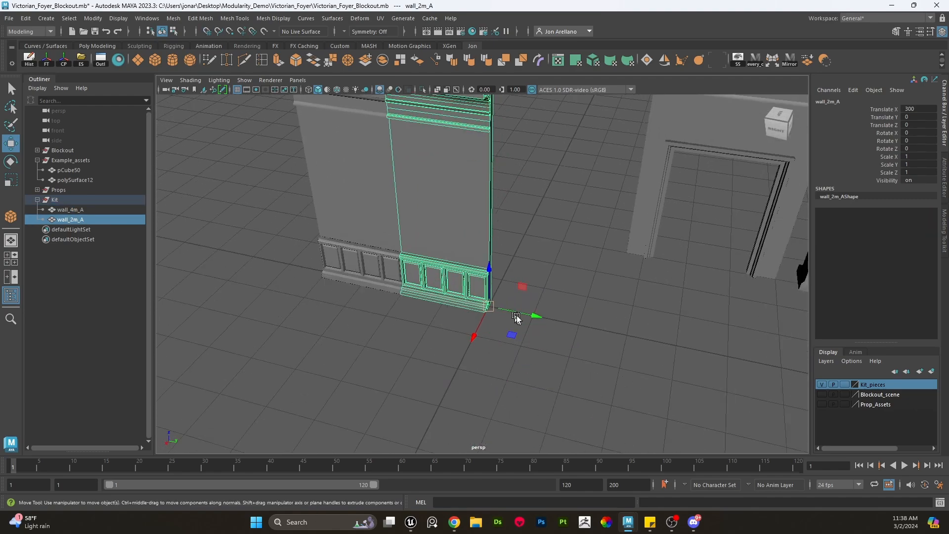
# - Move wall_2m_A 400 units along Y to sit beside wall_4m_A
pyautogui.scroll(5, 530, 321)
pyautogui.scroll(-6, 529, 322)
pyautogui.moveTo(557, 331); pyautogui.dragTo(356, 331)
pyautogui.click(417, 288)
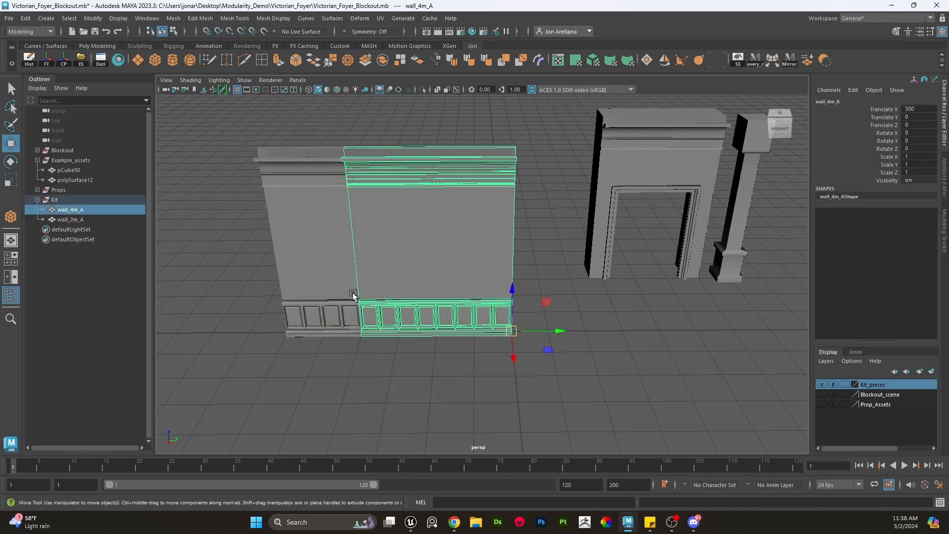
# - Select wall_4m_A and wall_2m_A together, move them back along Y, and select the Kit group
pyautogui.click(382, 318)
pyautogui.scroll(5, 377, 316)
pyautogui.keyDown('alt'); pyautogui.moveTo(367, 290); pyautogui.dragTo(483, 333, button='middle'); pyautogui.keyUp('alt')
pyautogui.keyDown('alt'); pyautogui.moveTo(432, 310); pyautogui.dragTo(332, 260); pyautogui.keyUp('alt')
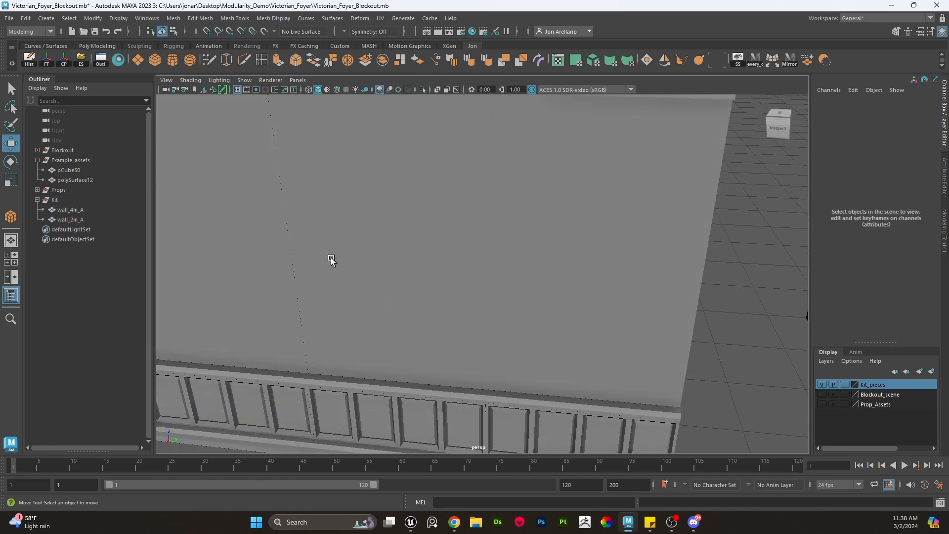
pyautogui.scroll(-5, 535, 306)
pyautogui.moveTo(486, 398); pyautogui.dragTo(352, 317)
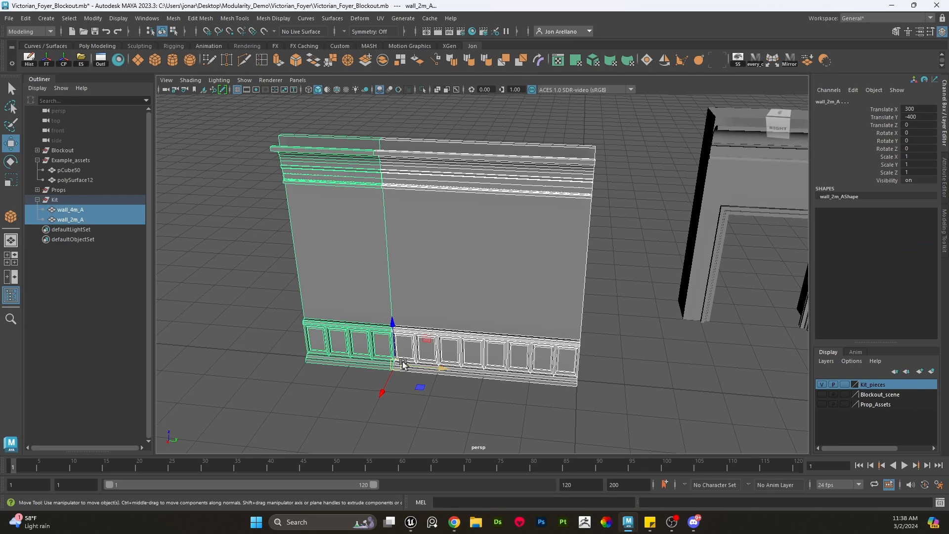
pyautogui.moveTo(403, 365); pyautogui.dragTo(604, 385)
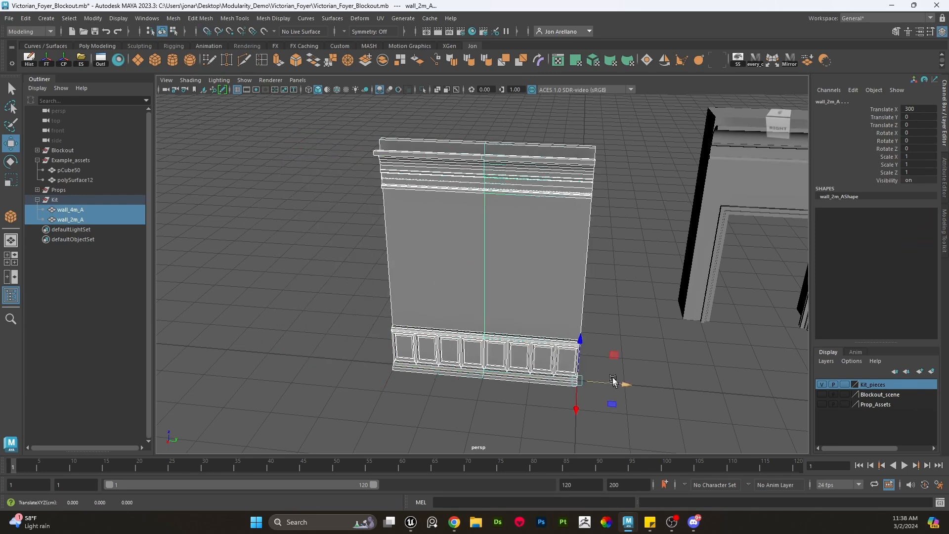
pyautogui.click(88, 200)
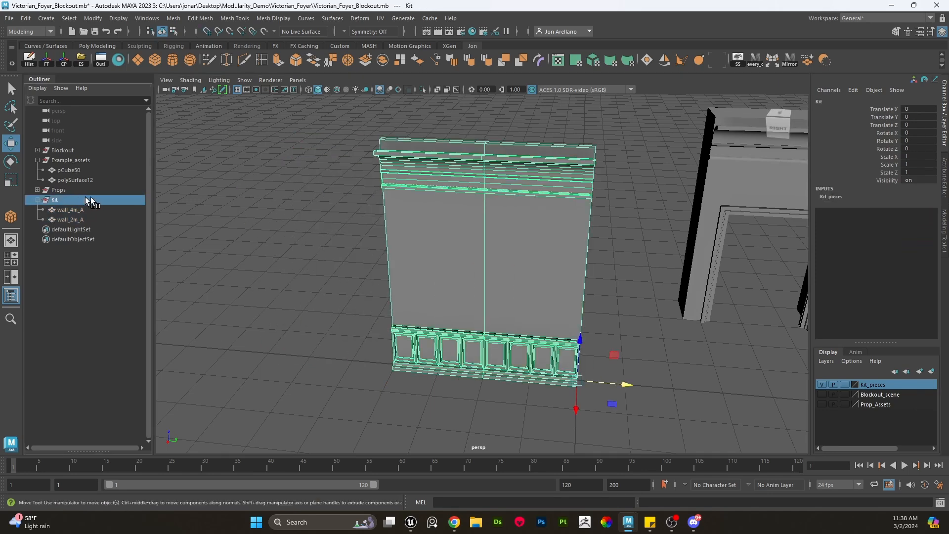
# - Hide the Kit_pieces layer to view the example door asset polySurface12 and select it
pyautogui.click(821, 385)
pyautogui.scroll(-5, 745, 365)
pyautogui.keyDown('alt'); pyautogui.moveTo(693, 362); pyautogui.dragTo(628, 354); pyautogui.keyUp('alt')
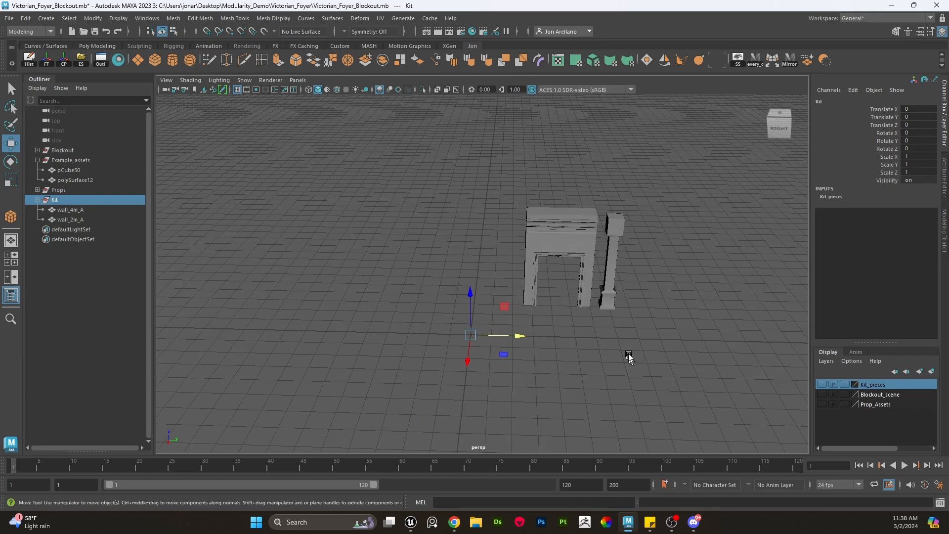
pyautogui.scroll(3, 621, 222)
pyautogui.click(619, 222)
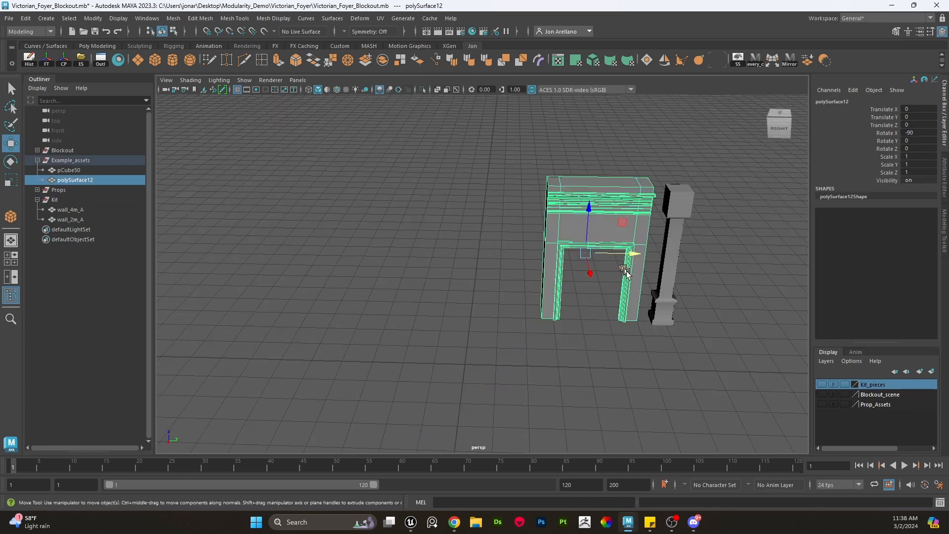
# - Show the Kit_pieces layer again and move the selected wall pieces aside from the door asset
pyautogui.click(821, 385)
pyautogui.click(399, 311)
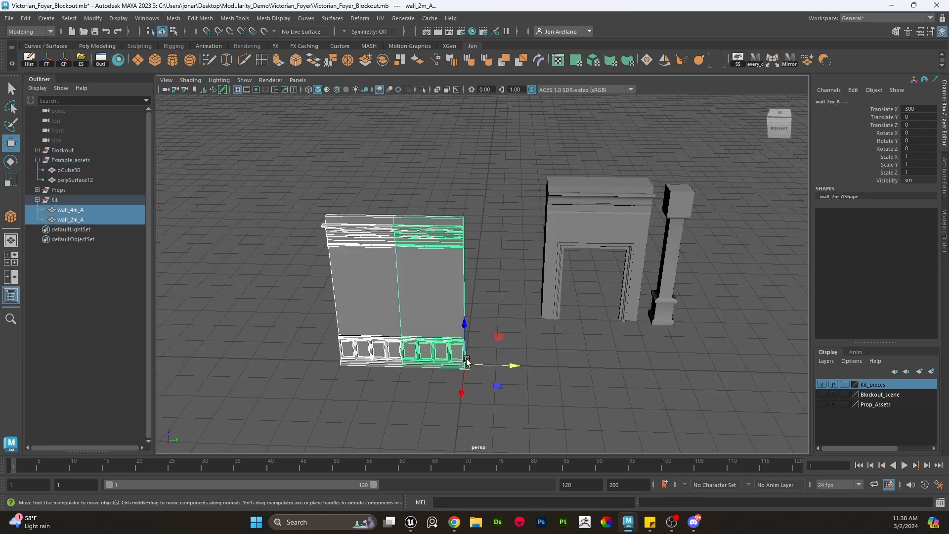
pyautogui.moveTo(461, 382); pyautogui.dragTo(352, 344)
# - Snap the door asset's pivot to its bottom corner and grid-snap the door beside the walls at X 300, Z 600
pyautogui.click(565, 295)
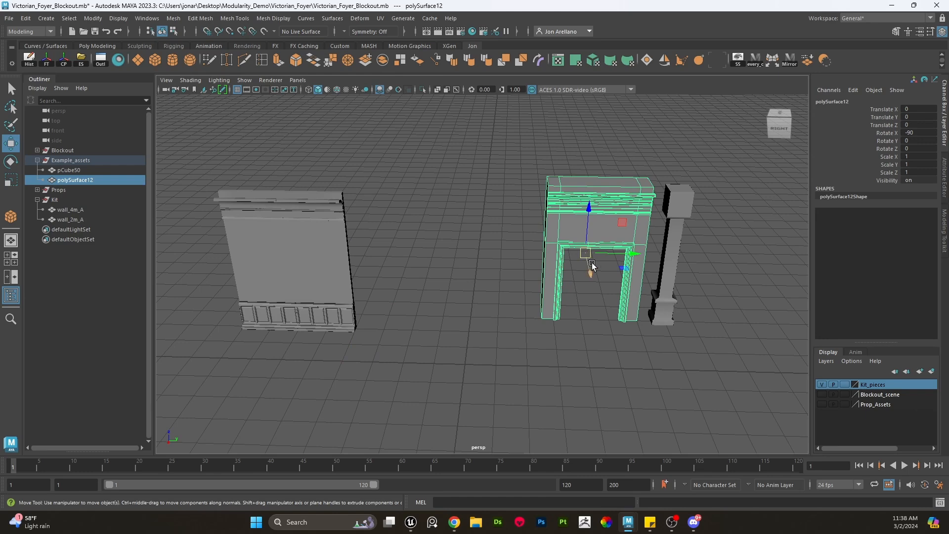
pyautogui.press('r')
pyautogui.press('w')
pyautogui.press('d')
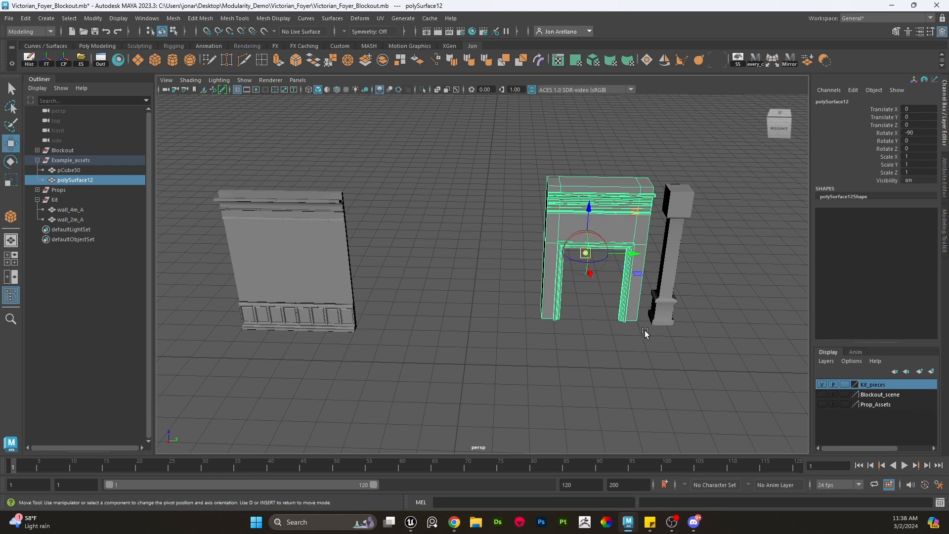
pyautogui.click(638, 322)
pyautogui.scroll(2, 640, 324)
pyautogui.press('x')
pyautogui.moveTo(668, 331); pyautogui.dragTo(479, 389)
pyautogui.keyDown('alt'); pyautogui.moveTo(479, 389); pyautogui.dragTo(533, 348, button='middle'); pyautogui.keyUp('alt')
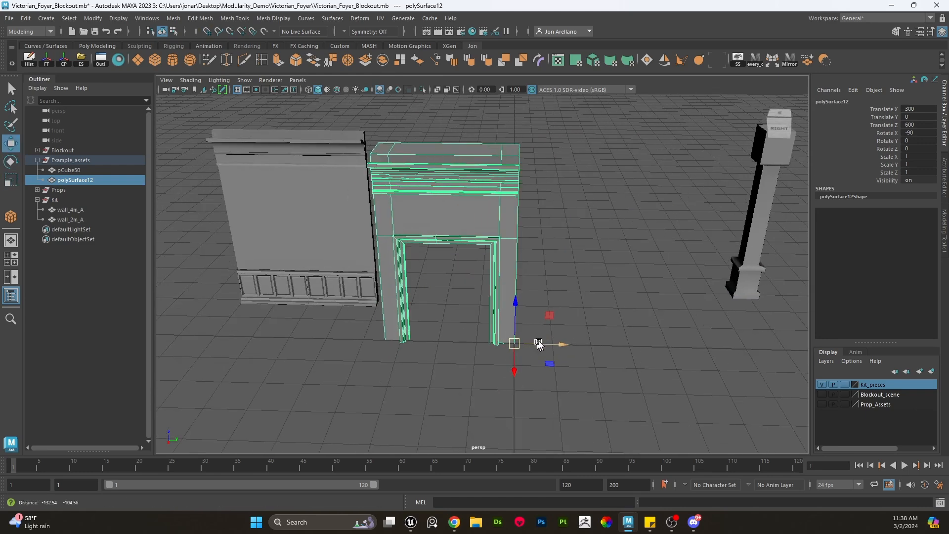
pyautogui.keyDown('alt'); pyautogui.moveTo(533, 348); pyautogui.dragTo(470, 254, button='right'); pyautogui.keyUp('alt')
pyautogui.keyDown('alt'); pyautogui.moveTo(470, 254); pyautogui.dragTo(451, 214); pyautogui.keyUp('alt')
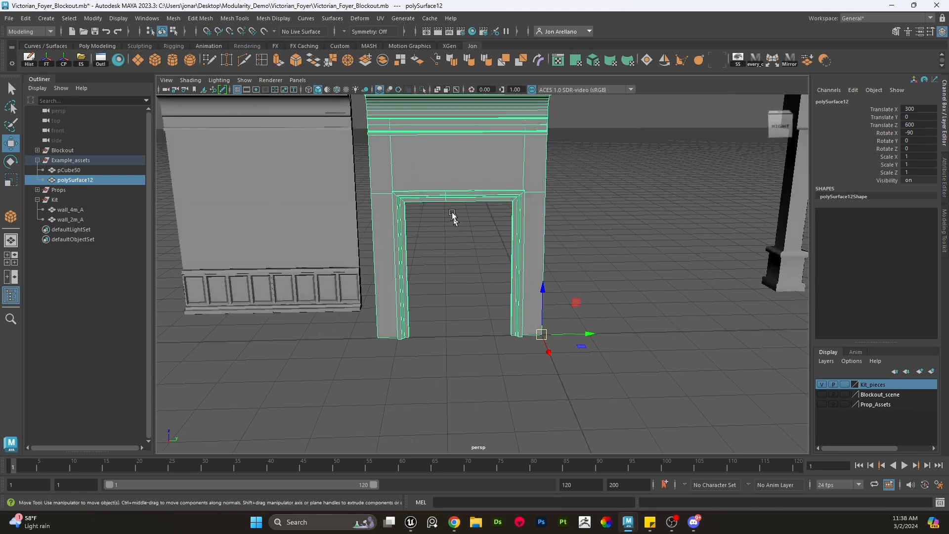
# - Try moving the door's left-side vertices 400 units with grid snapping, then undo the move
pyautogui.keyDown('alt'); pyautogui.moveTo(500, 253); pyautogui.dragTo(455, 312); pyautogui.keyUp('alt')
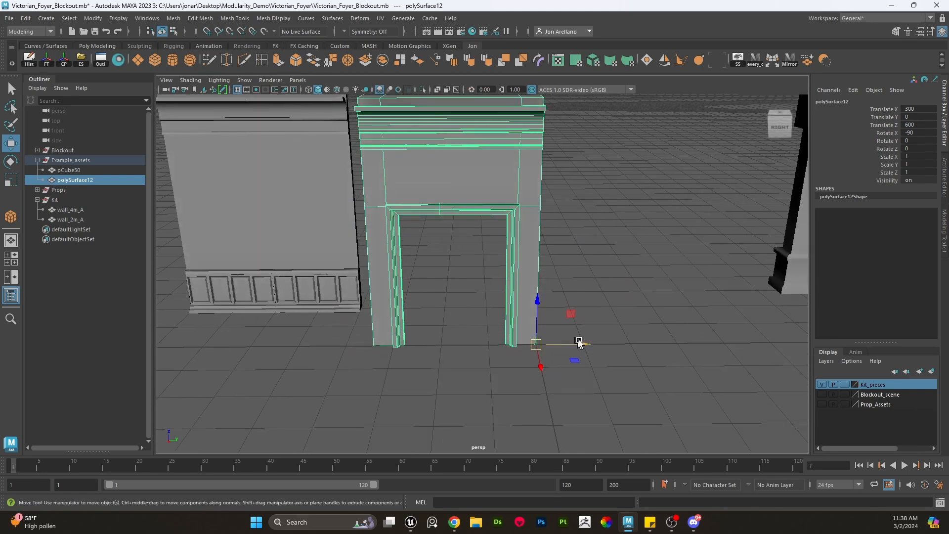
pyautogui.moveTo(578, 343)
pyautogui.mouseDown()
pyautogui.moveTo(621, 341)
pyautogui.moveTo(573, 343)
pyautogui.mouseUp()
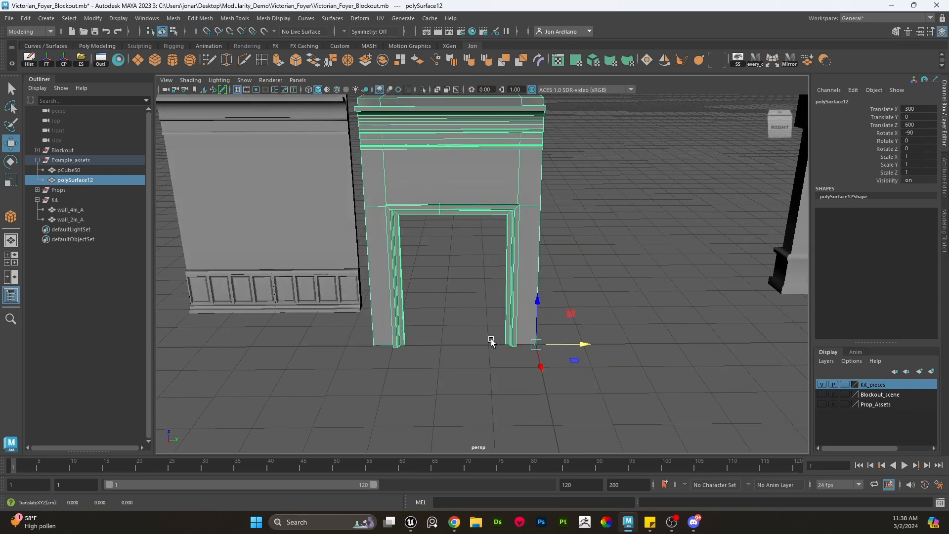
pyautogui.keyDown('alt'); pyautogui.moveTo(489, 339); pyautogui.dragTo(519, 349, button='middle'); pyautogui.keyUp('alt')
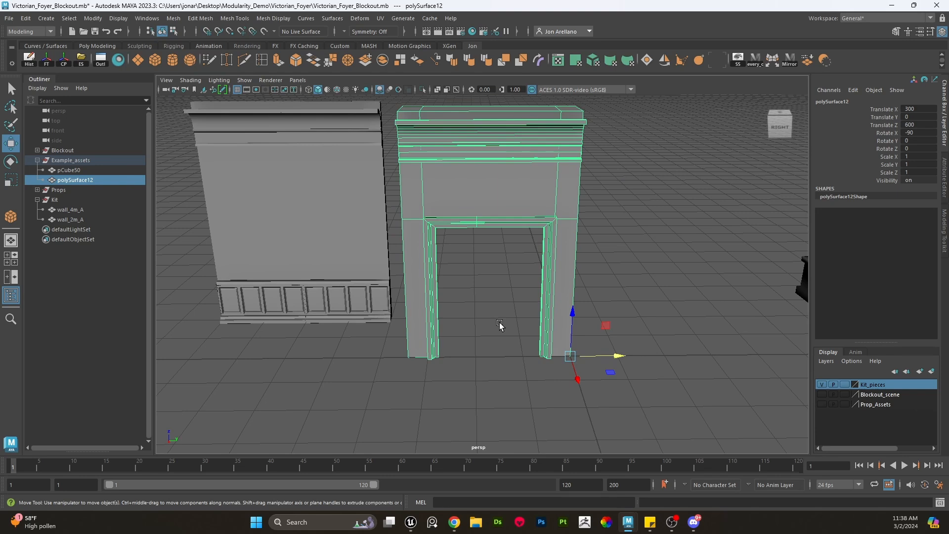
pyautogui.moveTo(464, 228); pyautogui.dragTo(417, 214, button='right')
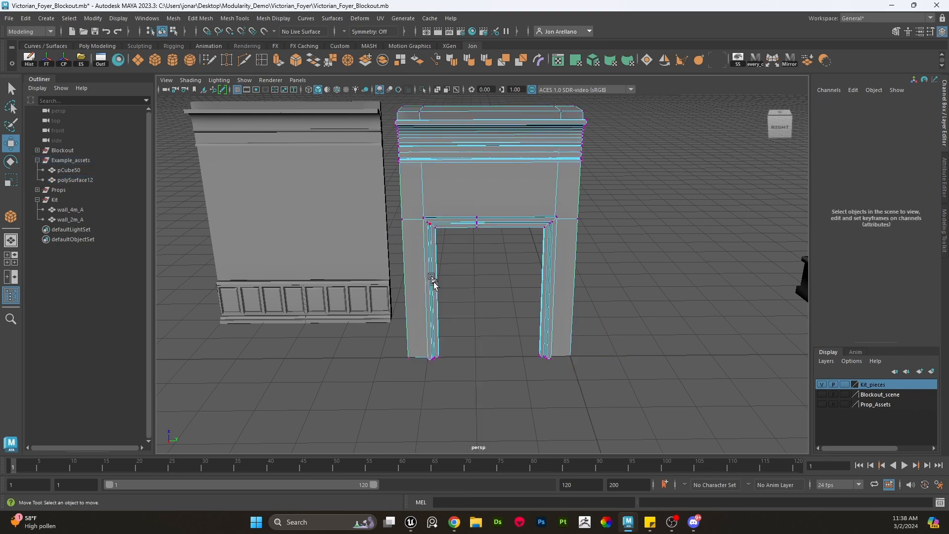
pyautogui.press('q')
pyautogui.moveTo(455, 376); pyautogui.dragTo(351, 92)
pyautogui.press('w')
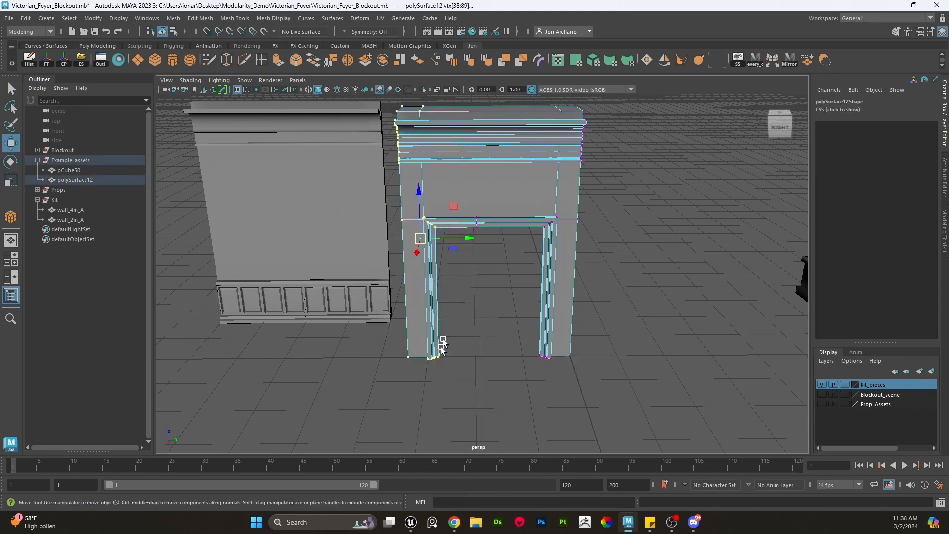
pyautogui.moveTo(424, 222); pyautogui.dragTo(452, 362)
pyautogui.press('x')
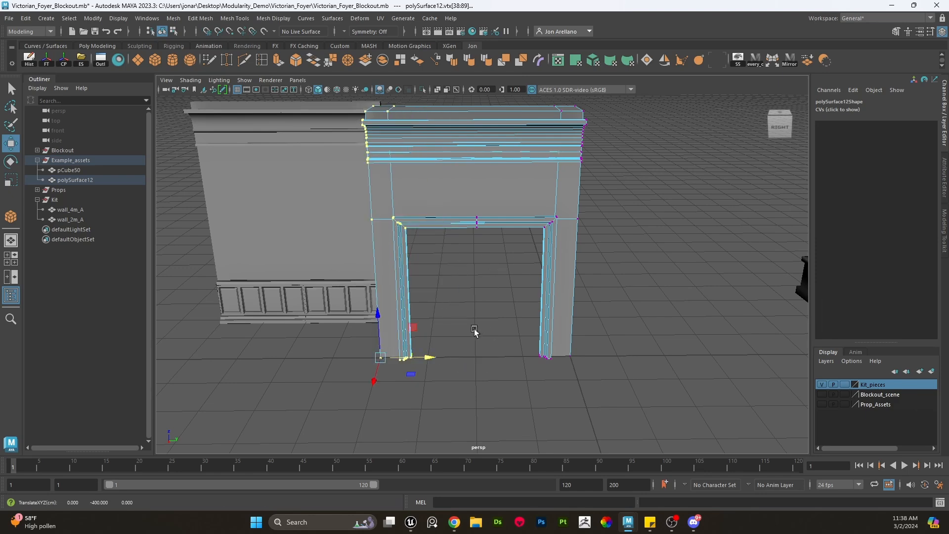
pyautogui.hotkey('ctrl', 'z')
pyautogui.click(447, 339)
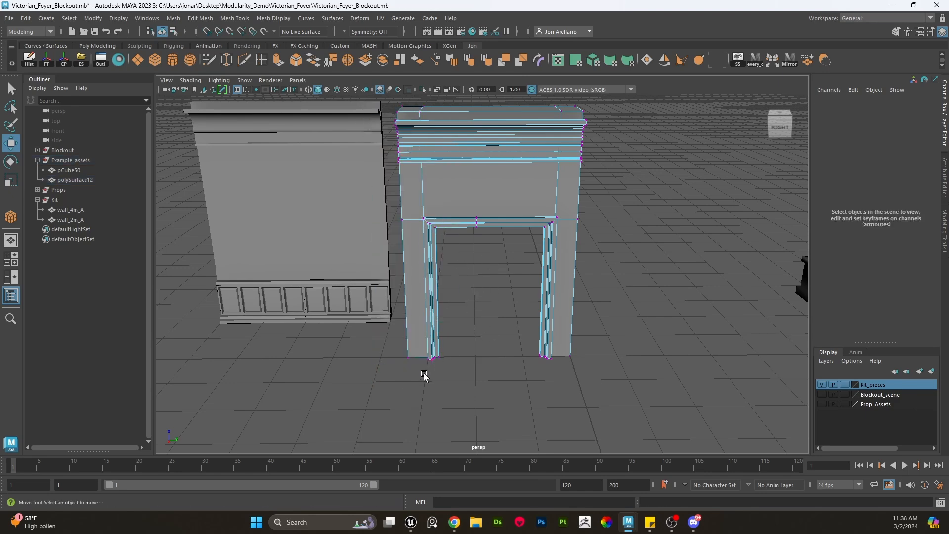
# - Select the door's left-side vertices, snap their pivot to a corner, and grid-snap them outward to widen the door toward the wall
pyautogui.moveTo(424, 377); pyautogui.dragTo(352, 93)
pyautogui.keyDown('alt'); pyautogui.moveTo(394, 131); pyautogui.dragTo(427, 128, button='middle'); pyautogui.keyUp('alt')
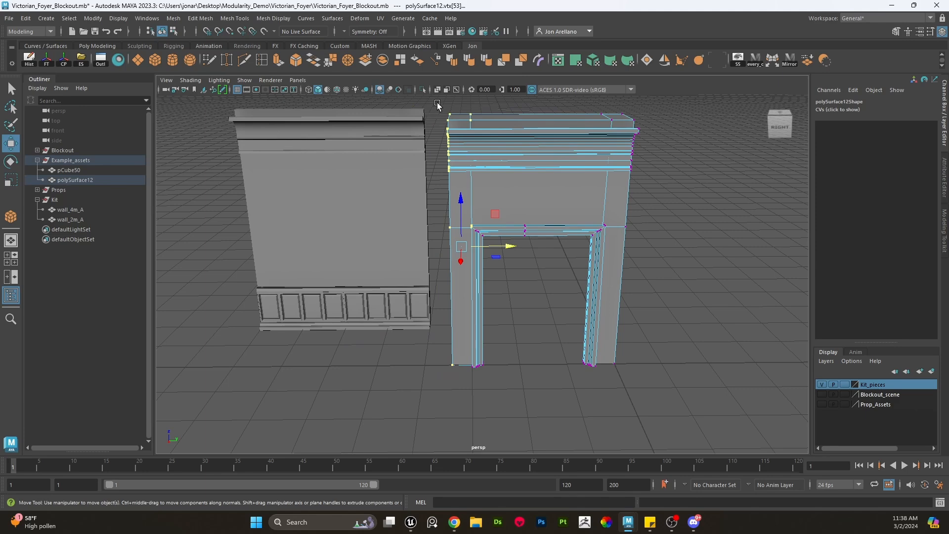
pyautogui.moveTo(437, 103); pyautogui.dragTo(460, 392)
pyautogui.press('e')
pyautogui.press('w')
pyautogui.press('d')
pyautogui.press('v')
pyautogui.moveTo(451, 369); pyautogui.dragTo(446, 369, button='middle')
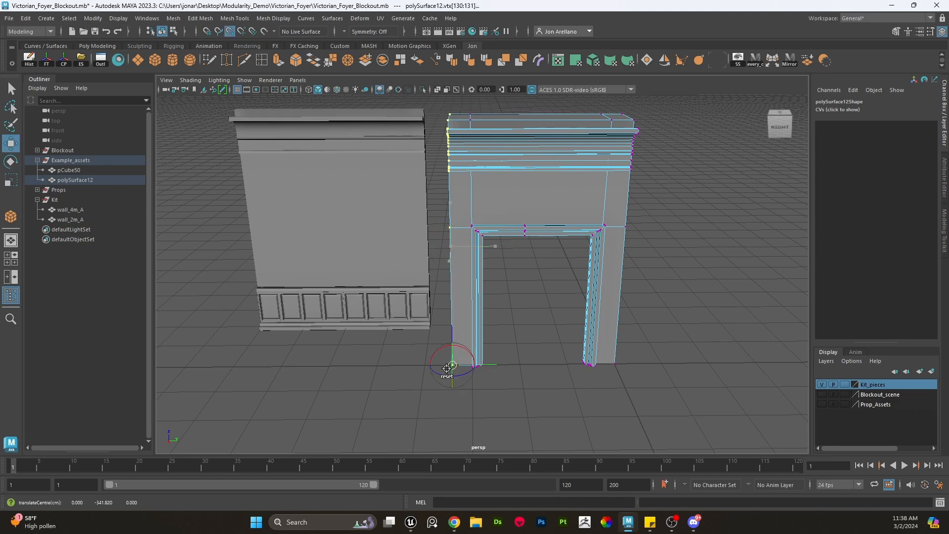
pyautogui.press('x')
pyautogui.moveTo(496, 366); pyautogui.dragTo(427, 363)
pyautogui.click(499, 254)
pyautogui.keyDown('alt'); pyautogui.moveTo(490, 233); pyautogui.dragTo(441, 241); pyautogui.keyUp('alt')
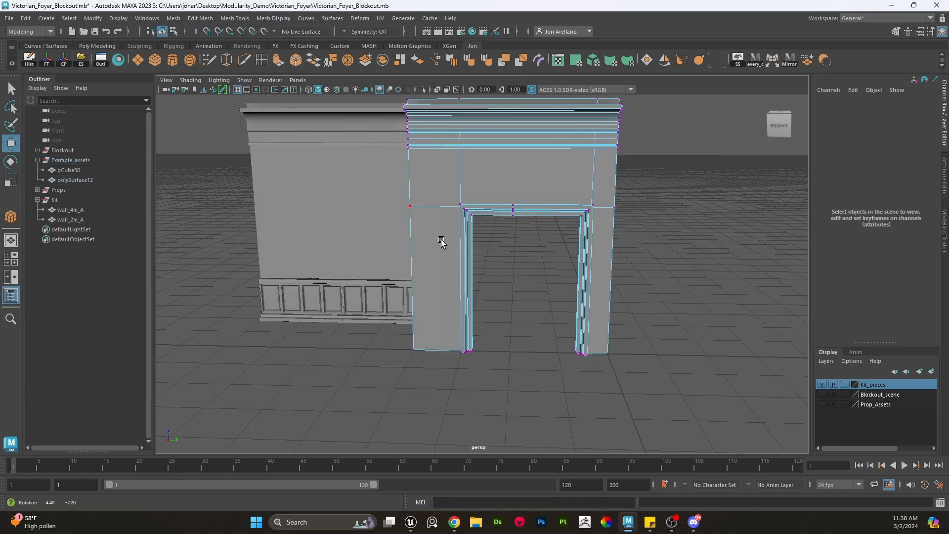
pyautogui.moveTo(451, 201); pyautogui.dragTo(519, 156, button='right')
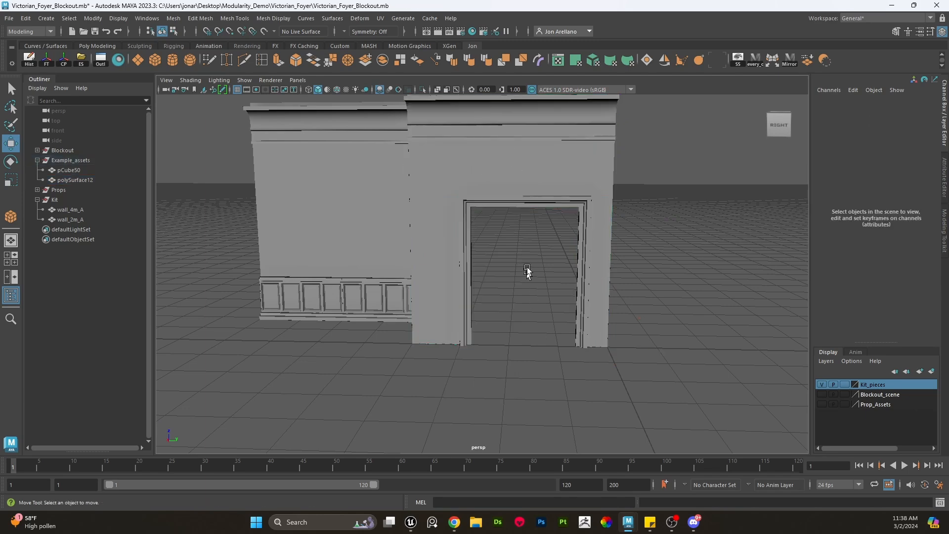
# - Try moving the door's left-side vertices inward again, then undo those moves
pyautogui.click(527, 201)
pyautogui.keyDown('alt'); pyautogui.moveTo(528, 193); pyautogui.dragTo(505, 258); pyautogui.keyUp('alt')
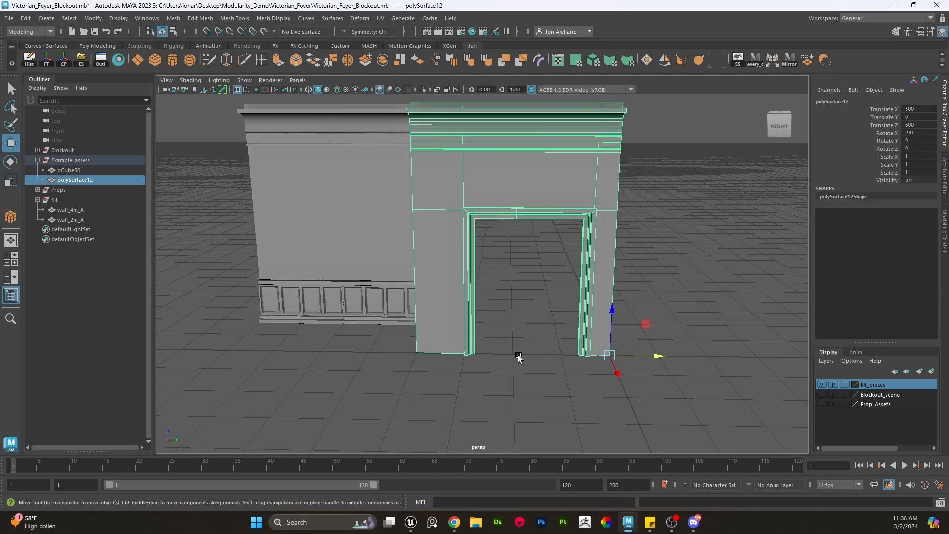
pyautogui.keyDown('alt'); pyautogui.moveTo(519, 357); pyautogui.dragTo(475, 388); pyautogui.keyUp('alt')
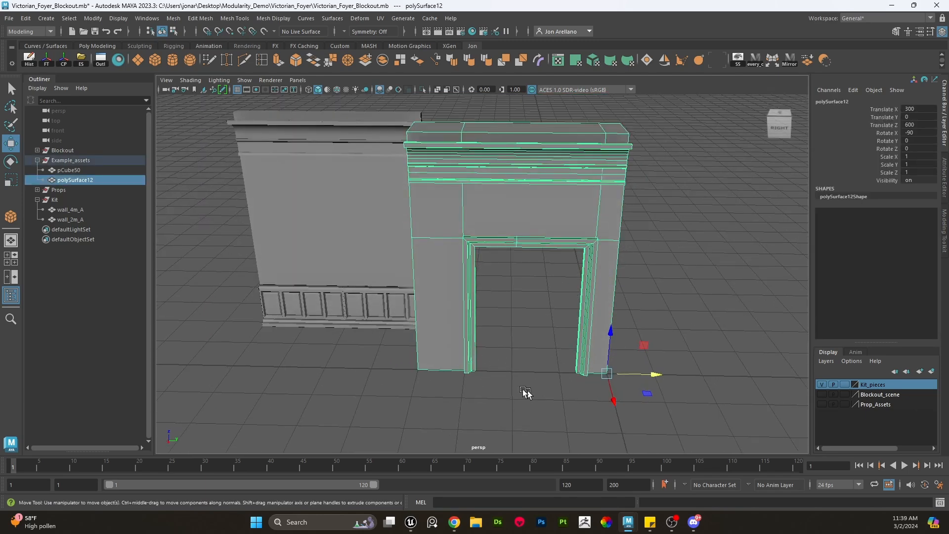
pyautogui.moveTo(454, 235); pyautogui.dragTo(410, 243, button='right')
pyautogui.moveTo(473, 354); pyautogui.dragTo(349, 91)
pyautogui.press('e')
pyautogui.press('w')
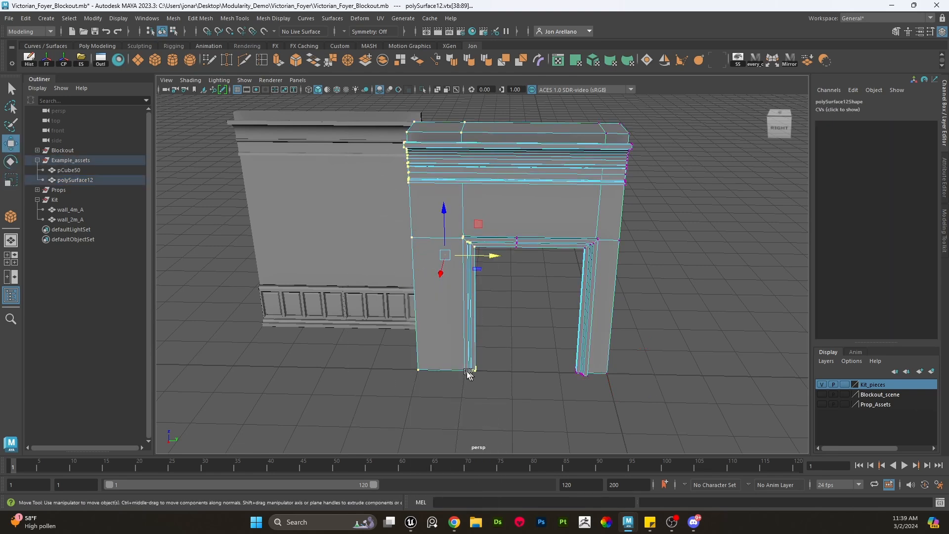
pyautogui.press('d')
pyautogui.click(417, 372)
pyautogui.press('x')
pyautogui.moveTo(464, 372); pyautogui.dragTo(476, 373)
pyautogui.click(533, 425)
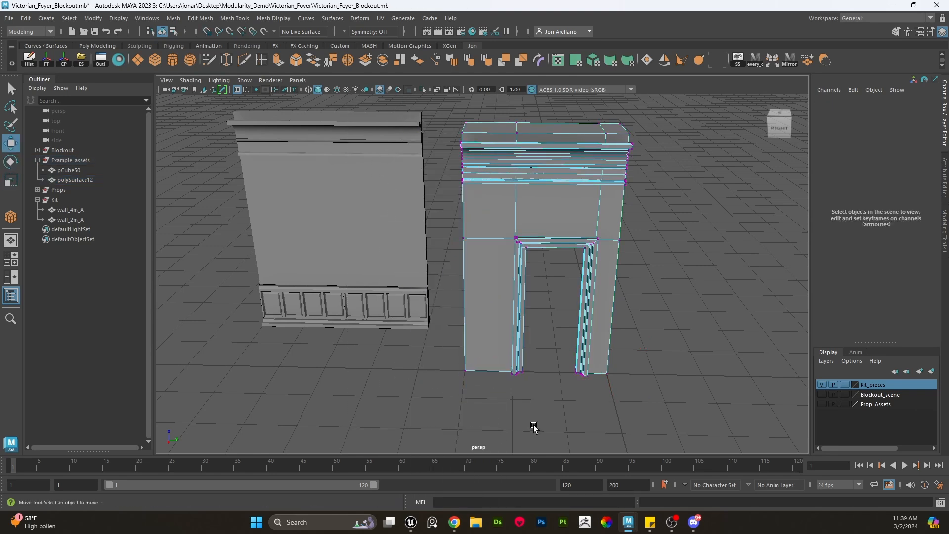
pyautogui.keyDown('alt'); pyautogui.moveTo(533, 425); pyautogui.dragTo(528, 423, button='middle'); pyautogui.keyUp('alt')
pyautogui.moveTo(546, 408); pyautogui.dragTo(527, 228)
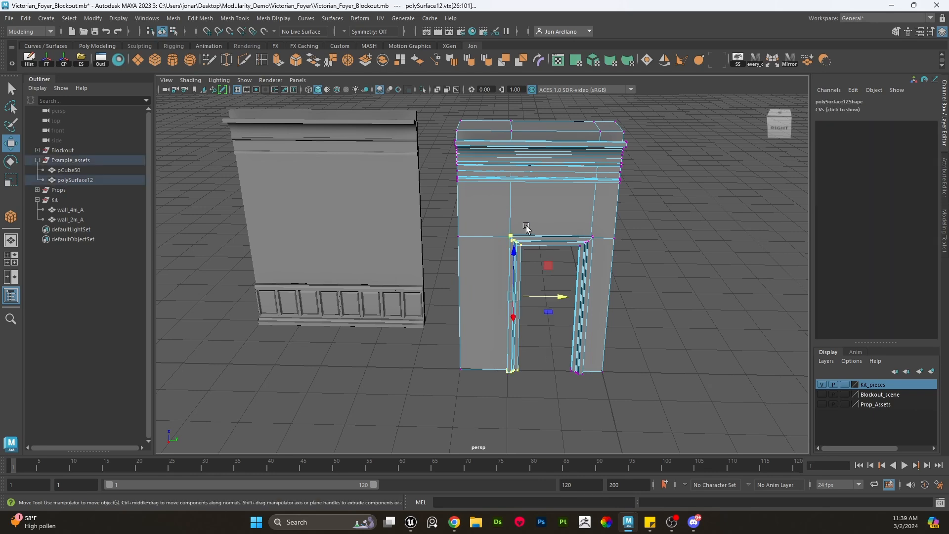
pyautogui.moveTo(557, 293); pyautogui.dragTo(537, 292)
pyautogui.hotkey('ctrl', 'z')
pyautogui.hotkey('ctrl', 'z')
pyautogui.hotkey('ctrl', 'z')
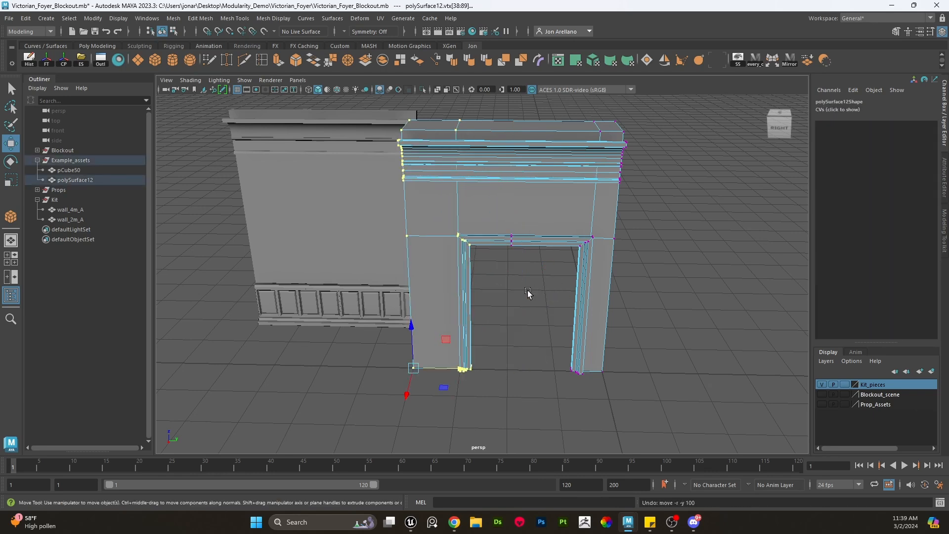
pyautogui.moveTo(520, 218); pyautogui.dragTo(566, 200, button='right')
pyautogui.hotkey('ctrl', 'z')
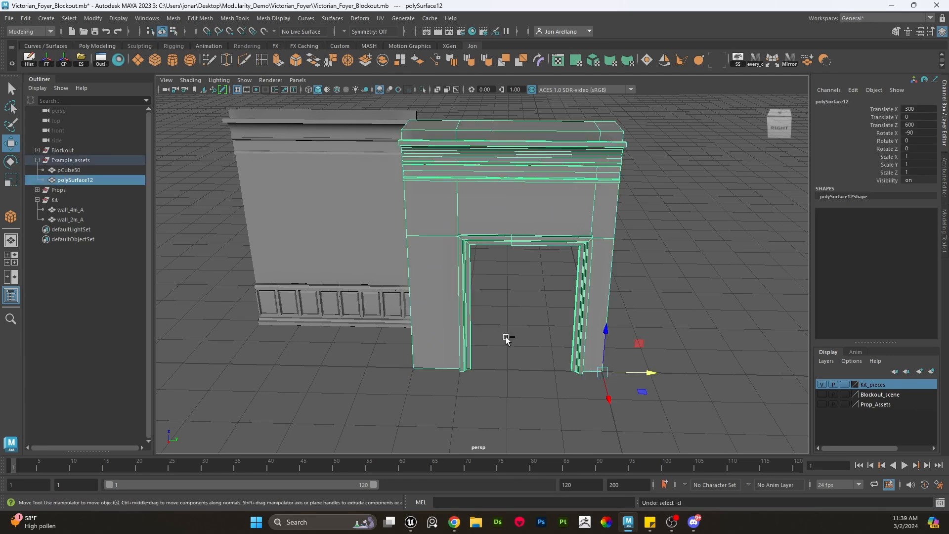
# - Orbit around the wall pieces and door to inspect how they line up and meet
pyautogui.scroll(-4, 514, 360)
pyautogui.keyDown('alt'); pyautogui.moveTo(610, 277); pyautogui.dragTo(518, 409); pyautogui.keyUp('alt')
pyautogui.scroll(5, 580, 292)
pyautogui.scroll(-2, 518, 408)
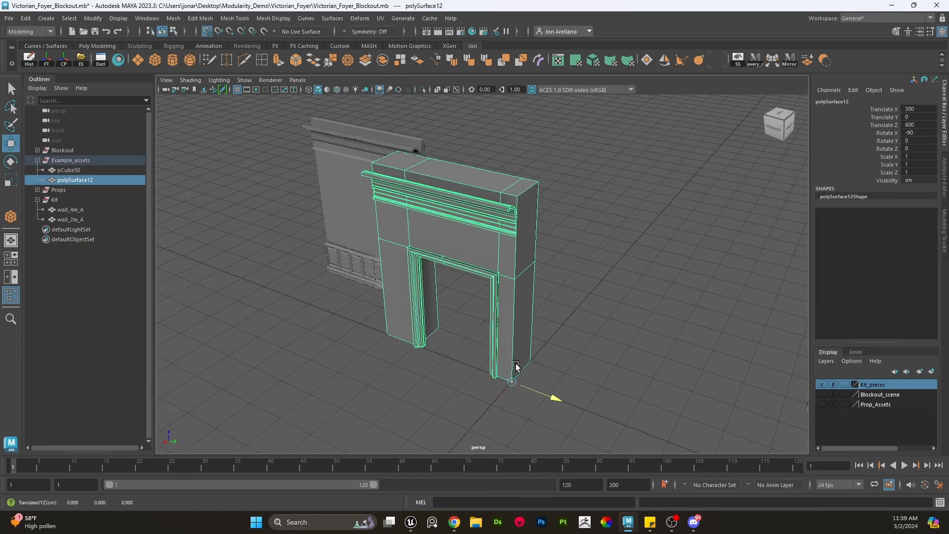
pyautogui.click(347, 250)
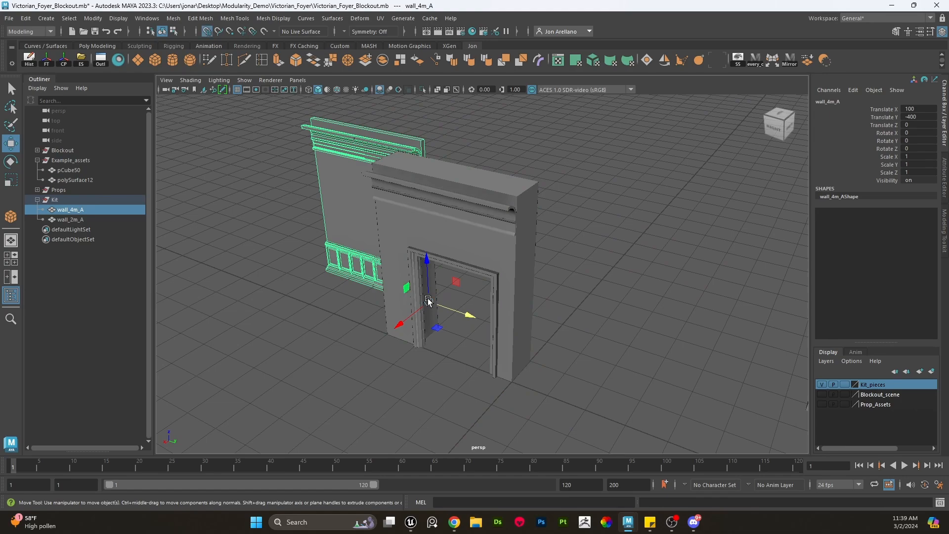
pyautogui.moveTo(428, 301); pyautogui.dragTo(392, 330)
pyautogui.click(430, 377)
pyautogui.scroll(5, 420, 232)
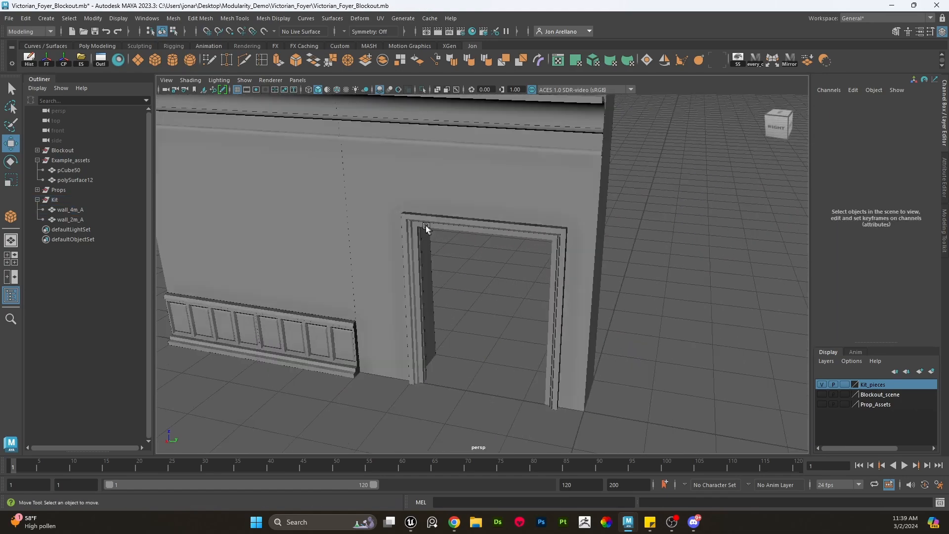
pyautogui.keyDown('alt'); pyautogui.moveTo(425, 225); pyautogui.dragTo(463, 232); pyautogui.keyUp('alt')
pyautogui.keyDown('alt'); pyautogui.moveTo(494, 262); pyautogui.dragTo(474, 278); pyautogui.keyUp('alt')
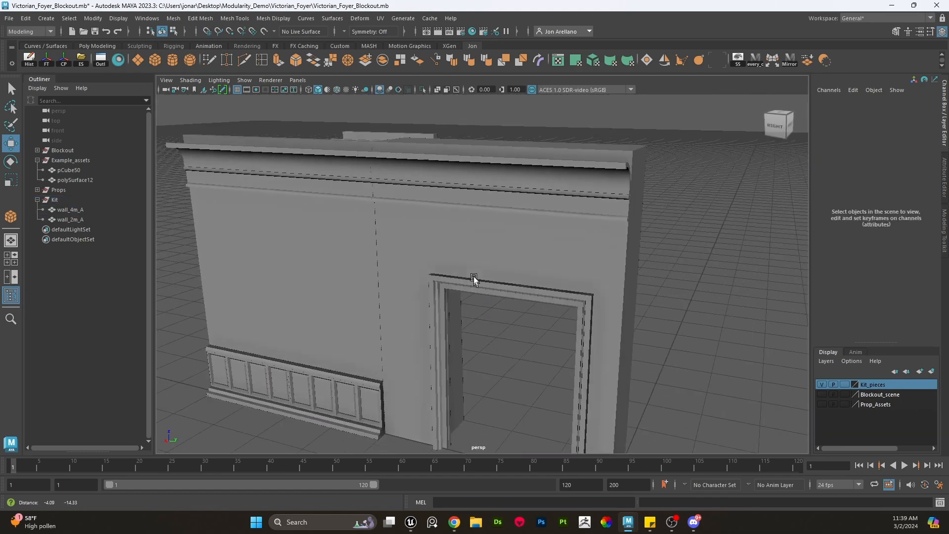
pyautogui.moveTo(390, 319); pyautogui.dragTo(465, 307)
pyautogui.scroll(-6, 474, 315)
pyautogui.keyDown('alt'); pyautogui.moveTo(489, 261); pyautogui.dragTo(376, 212); pyautogui.keyUp('alt')
pyautogui.rightClick(369, 204)
pyautogui.moveTo(369, 223); pyautogui.dragTo(370, 231, button='right')
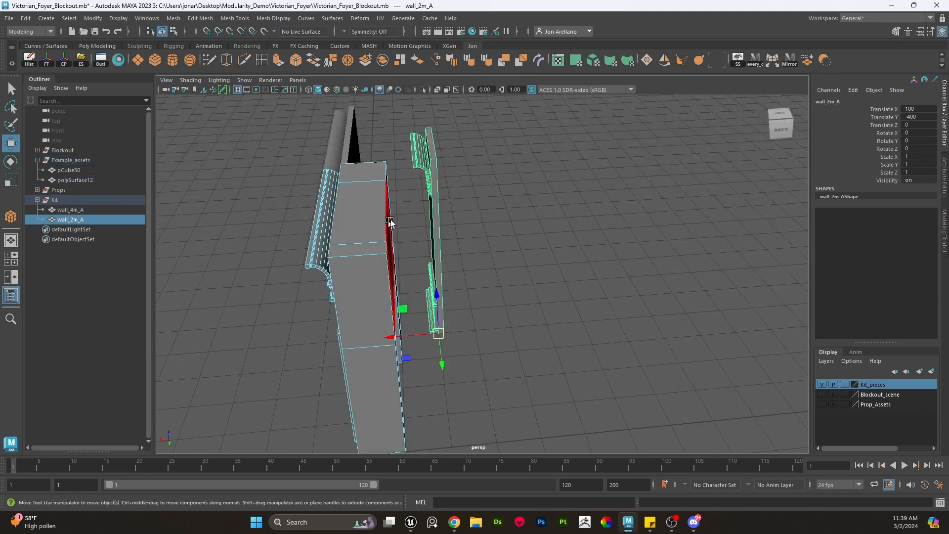
pyautogui.keyDown('alt'); pyautogui.moveTo(518, 262); pyautogui.dragTo(478, 264); pyautogui.keyUp('alt')
pyautogui.keyDown('alt'); pyautogui.moveTo(477, 264); pyautogui.dragTo(532, 260, button='middle'); pyautogui.keyUp('alt')
pyautogui.moveTo(526, 182); pyautogui.dragTo(557, 168, button='right')
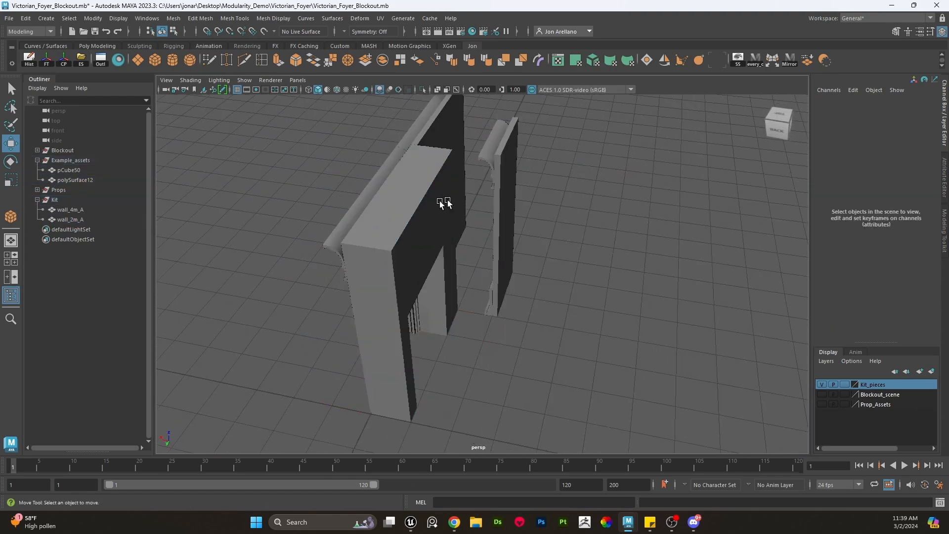
# - Select the door asset and freeze its transformations
pyautogui.click(428, 233)
pyautogui.keyDown('alt'); pyautogui.moveTo(428, 233); pyautogui.dragTo(437, 199); pyautogui.keyUp('alt')
pyautogui.moveTo(437, 199); pyautogui.dragTo(464, 185, button='right')
pyautogui.keyDown('alt'); pyautogui.moveTo(464, 185); pyautogui.dragTo(582, 318); pyautogui.keyUp('alt')
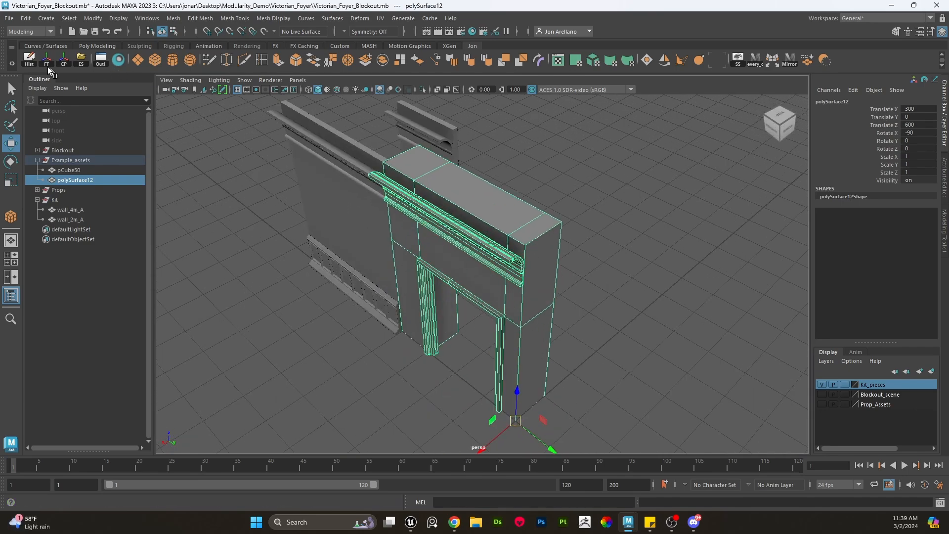
pyautogui.click(30, 60)
pyautogui.click(47, 61)
# - Reselect the door asset and move polySurface12 out of the Example_assets group in the Outliner
pyautogui.click(588, 320)
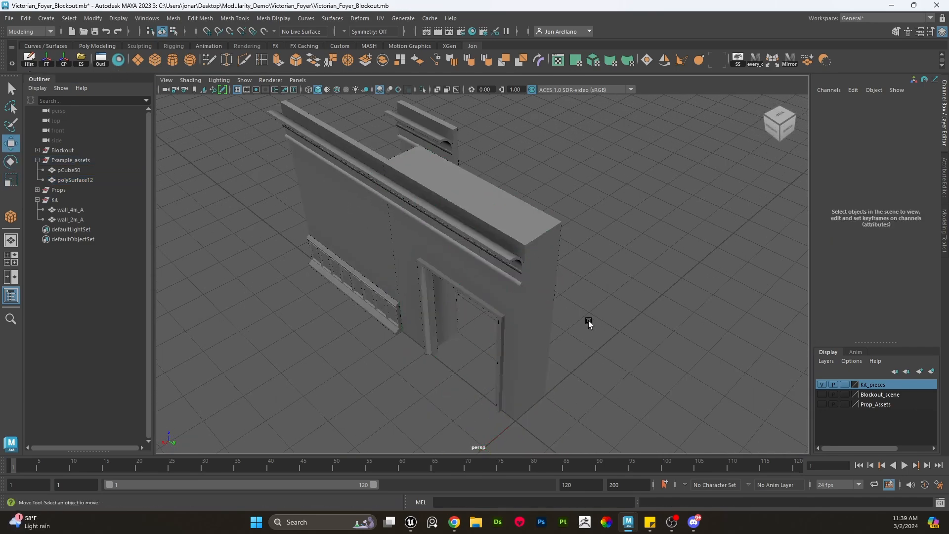
pyautogui.keyDown('alt'); pyautogui.moveTo(589, 321); pyautogui.dragTo(496, 317); pyautogui.keyUp('alt')
pyautogui.click(517, 305)
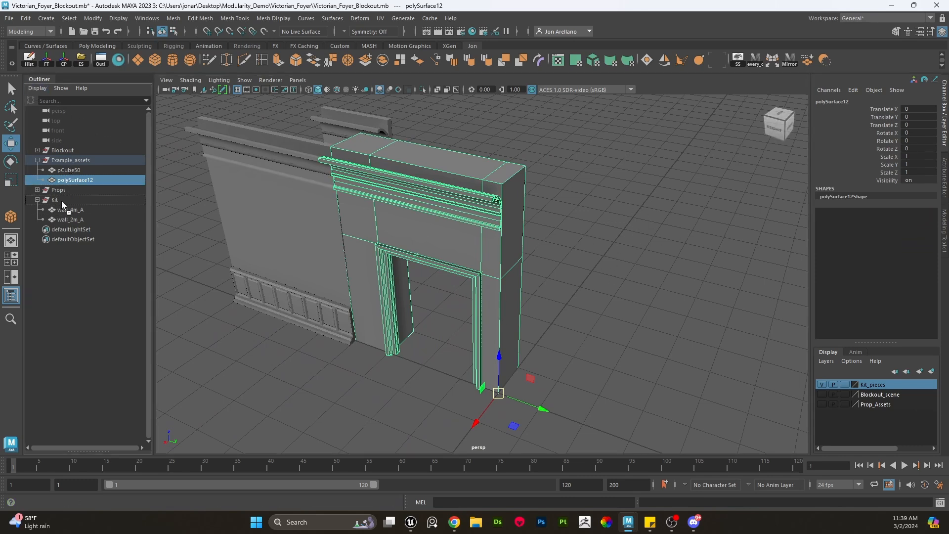
pyautogui.moveTo(62, 197); pyautogui.dragTo(61, 194)
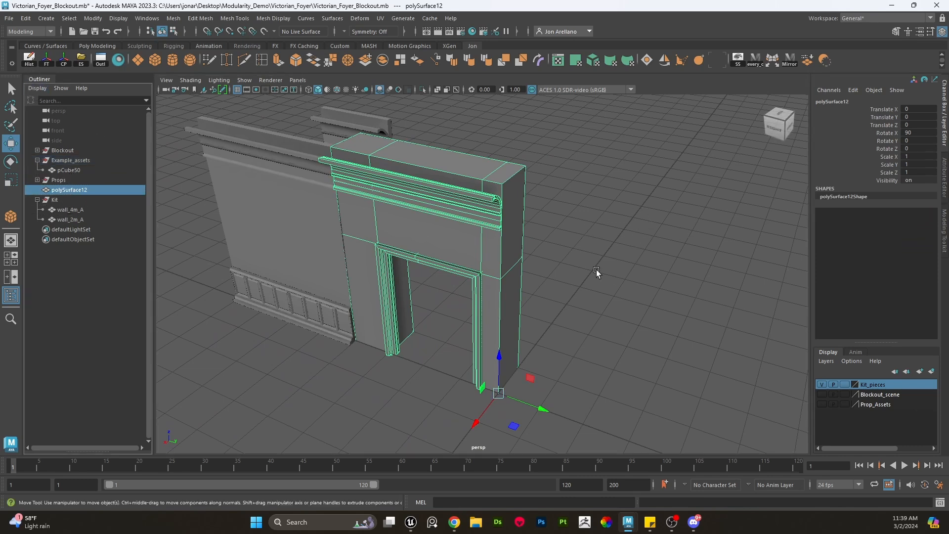
# - Apply a mirror cut to the door asset and slide the mirror cut plane across the door's middle
pyautogui.click(790, 59)
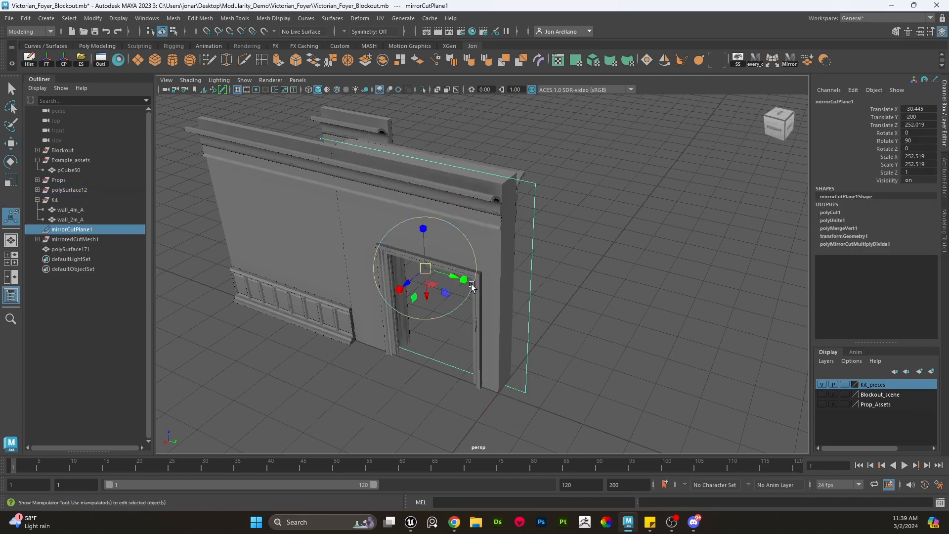
pyautogui.press('w')
pyautogui.keyDown('alt'); pyautogui.moveTo(471, 287); pyautogui.dragTo(391, 253); pyautogui.keyUp('alt')
pyautogui.press('e')
pyautogui.press('w')
pyautogui.scroll(4, 487, 351)
pyautogui.keyDown('alt'); pyautogui.moveTo(487, 352); pyautogui.dragTo(550, 327, button='middle'); pyautogui.keyUp('alt')
pyautogui.scroll(-4, 549, 327)
pyautogui.keyDown('alt'); pyautogui.moveTo(550, 328); pyautogui.dragTo(601, 371); pyautogui.keyUp('alt')
# - Freeze transformations on the mirrored door and cut plane, then delete the cut plane
pyautogui.moveTo(599, 378); pyautogui.dragTo(481, 139)
pyautogui.click(41, 58)
pyautogui.press('d')
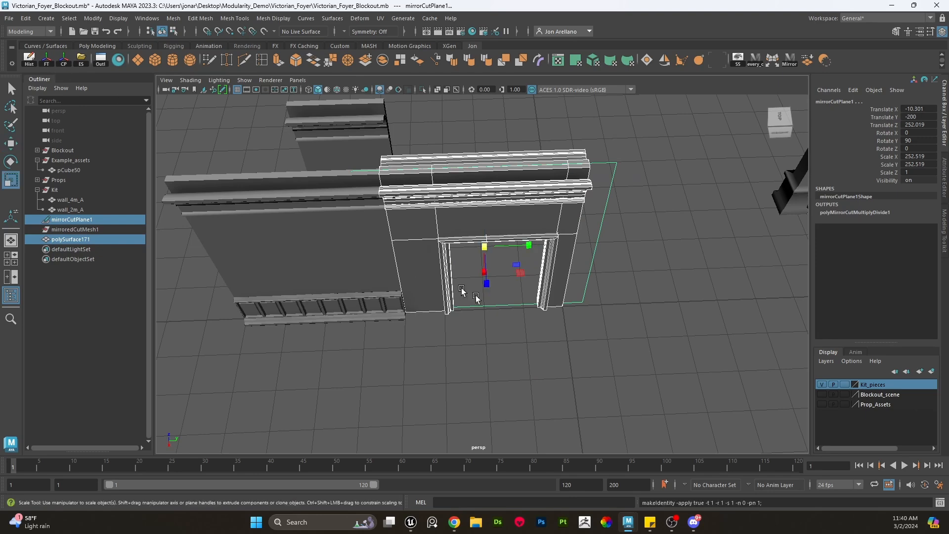
pyautogui.click(607, 321)
pyautogui.moveTo(608, 320); pyautogui.dragTo(583, 276)
pyautogui.press('Delete')
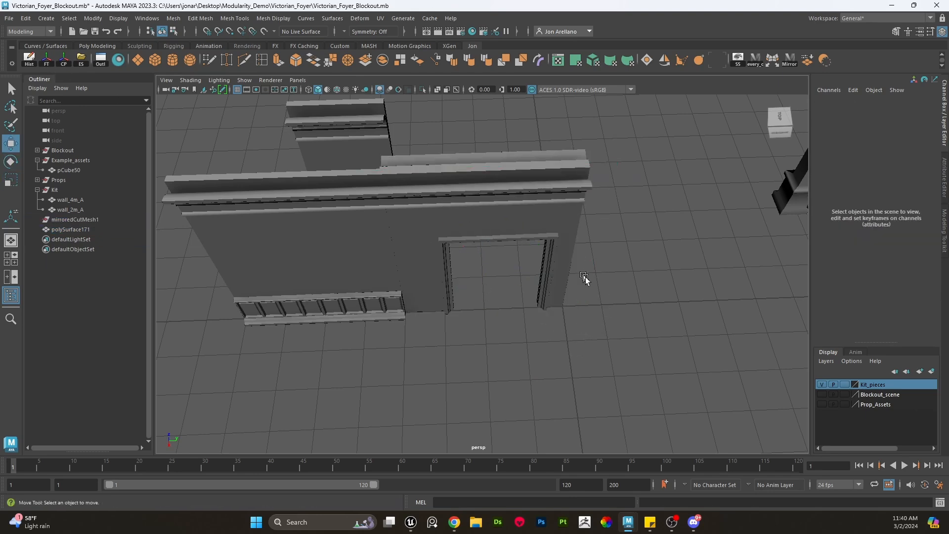
# - Duplicate the 4 m wall and slide the copy along X over the door opening
pyautogui.click(562, 298)
pyautogui.press('e')
pyautogui.press('w')
pyautogui.scroll(4, 616, 333)
pyautogui.keyDown('alt'); pyautogui.moveTo(559, 335); pyautogui.dragTo(549, 301); pyautogui.keyUp('alt')
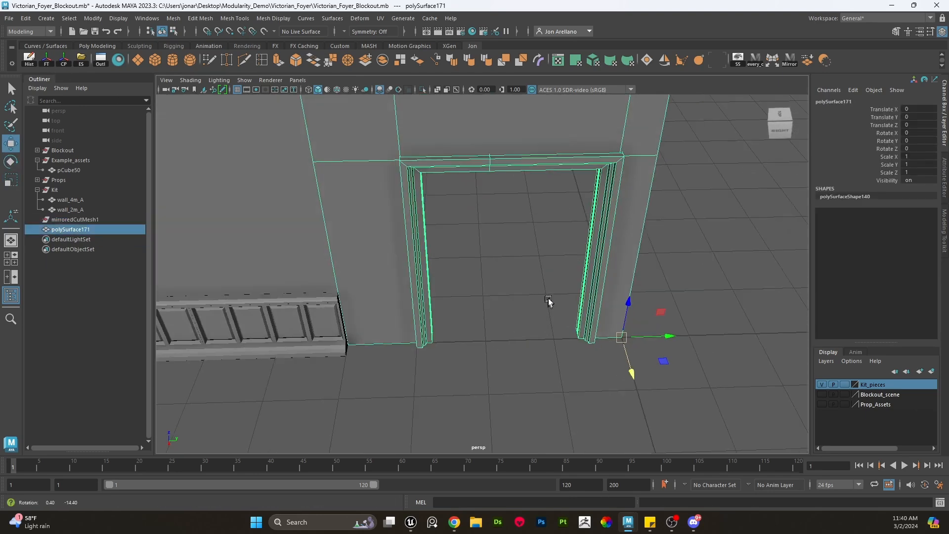
pyautogui.keyDown('alt'); pyautogui.moveTo(385, 341); pyautogui.dragTo(508, 309, button='middle'); pyautogui.keyUp('alt')
pyautogui.click(421, 283)
pyautogui.keyDown('alt'); pyautogui.moveTo(421, 283); pyautogui.dragTo(439, 296); pyautogui.keyUp('alt')
pyautogui.hotkey('ctrl', 'd')
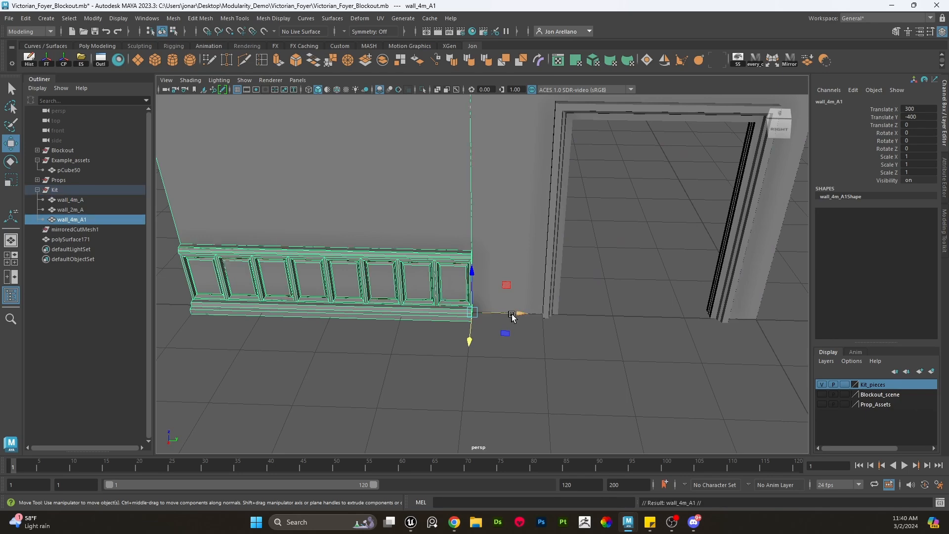
pyautogui.moveTo(515, 312); pyautogui.dragTo(766, 331)
pyautogui.scroll(4, 581, 322)
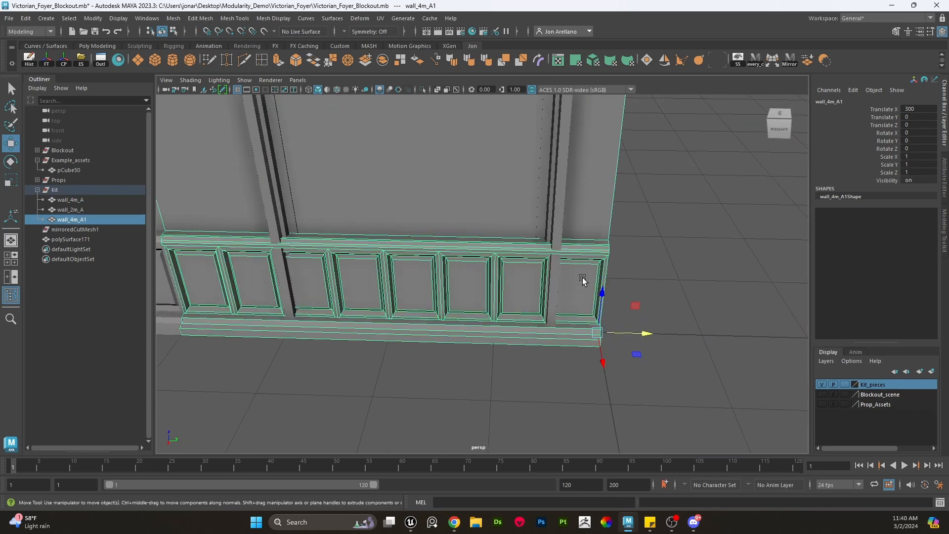
# - Delete the duplicate wall's upper faces, keeping only its lower wainscot strip
pyautogui.moveTo(584, 277); pyautogui.dragTo(582, 259, button='right')
pyautogui.press('q')
pyautogui.doubleClick(582, 257)
pyautogui.scroll(-5, 580, 258)
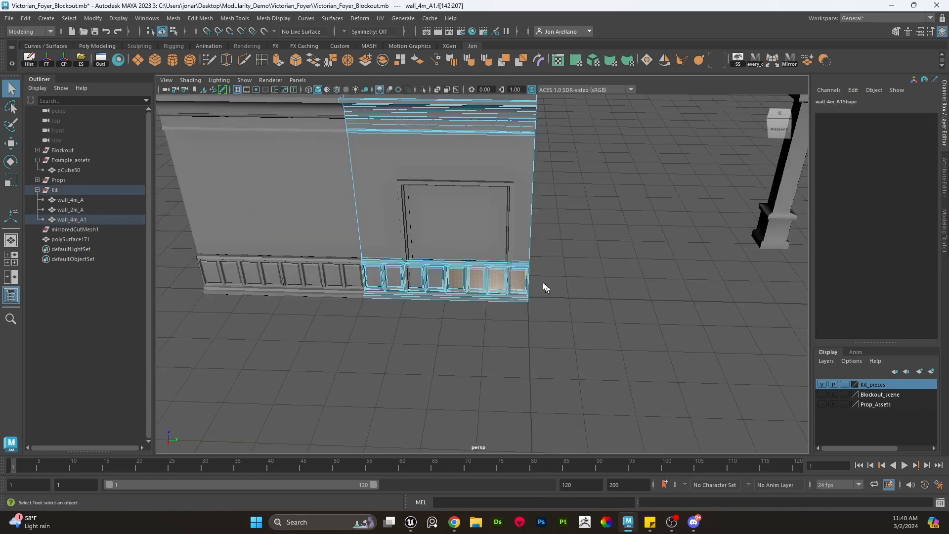
pyautogui.keyDown('shift'); pyautogui.doubleClick(520, 264); pyautogui.keyUp('shift')
pyautogui.keyDown('shift'); pyautogui.doubleClick(517, 297); pyautogui.keyUp('shift')
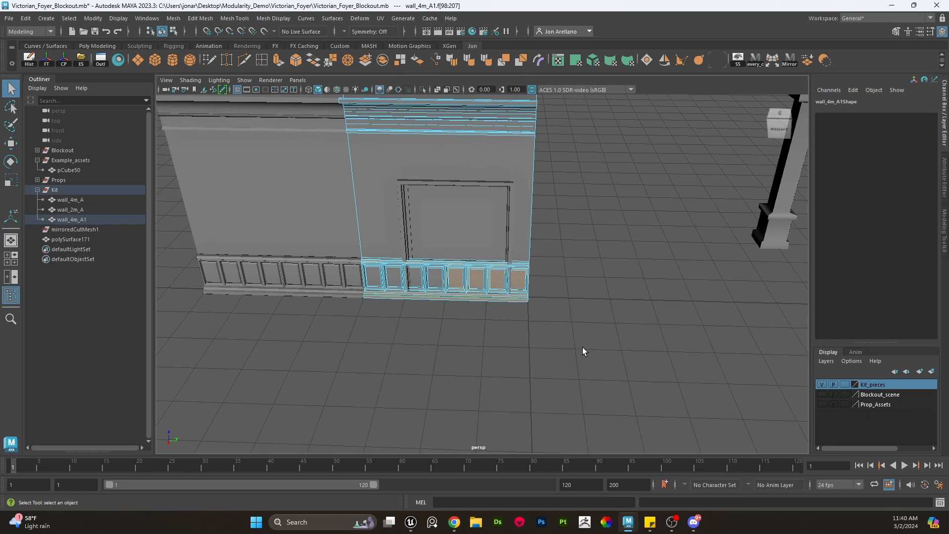
pyautogui.keyDown('shift'); pyautogui.moveTo(583, 347); pyautogui.dragTo(111, 2); pyautogui.keyUp('shift')
pyautogui.press('Delete')
# - Inspect the ends of the duplicated wainscot strip by selecting its end vertices
pyautogui.scroll(5, 465, 242)
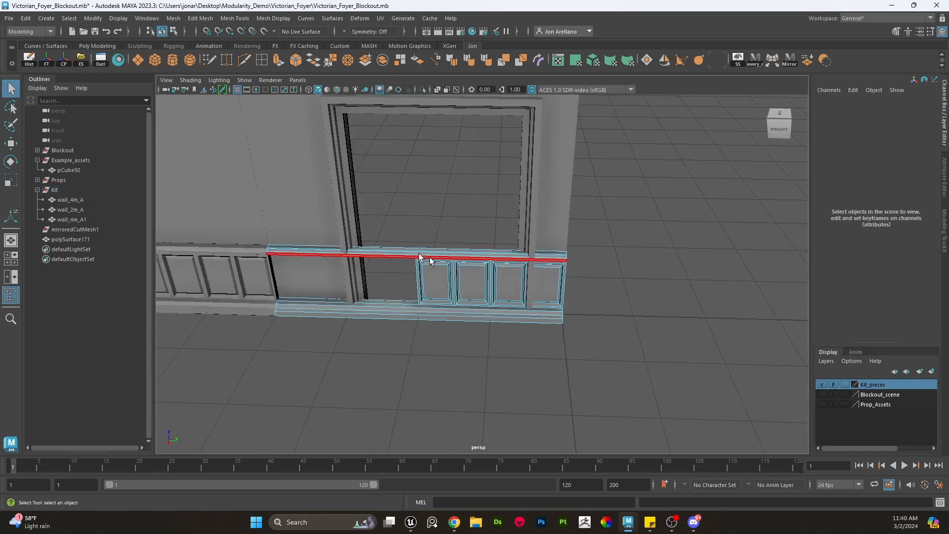
pyautogui.keyDown('alt'); pyautogui.moveTo(394, 253); pyautogui.dragTo(450, 242, button='middle'); pyautogui.keyUp('alt')
pyautogui.moveTo(445, 227); pyautogui.dragTo(475, 216, button='right')
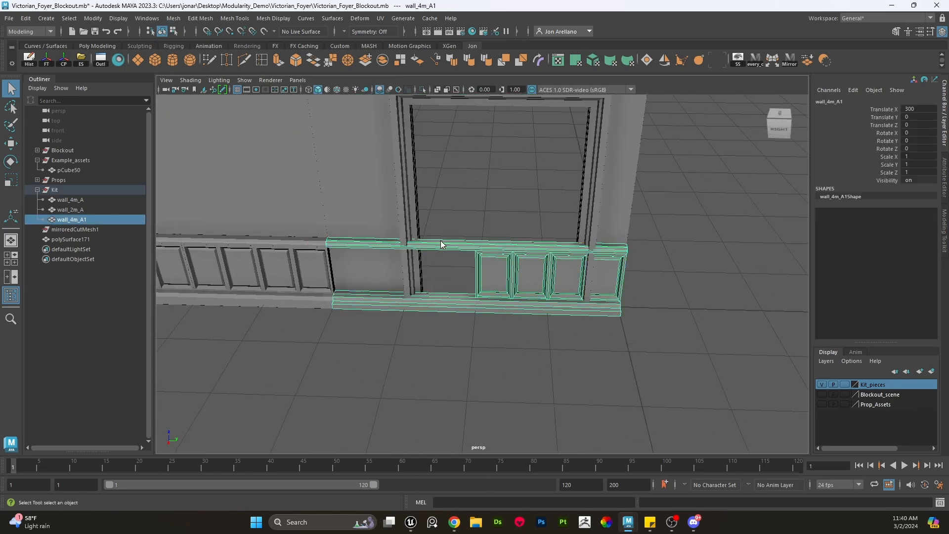
pyautogui.moveTo(441, 243); pyautogui.dragTo(390, 232, button='right')
pyautogui.moveTo(382, 333); pyautogui.dragTo(236, 188)
pyautogui.press('w')
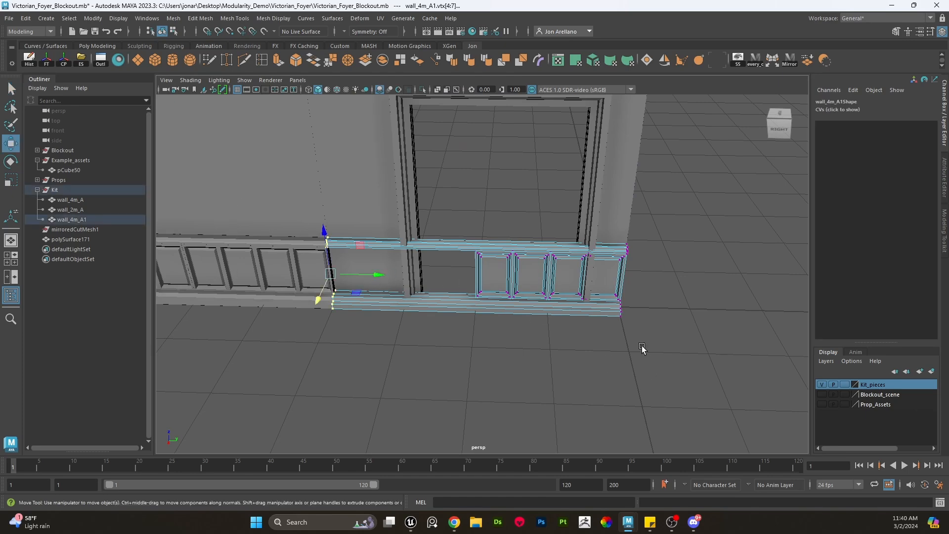
pyautogui.moveTo(641, 345); pyautogui.dragTo(451, 224)
pyautogui.scroll(6, 476, 275)
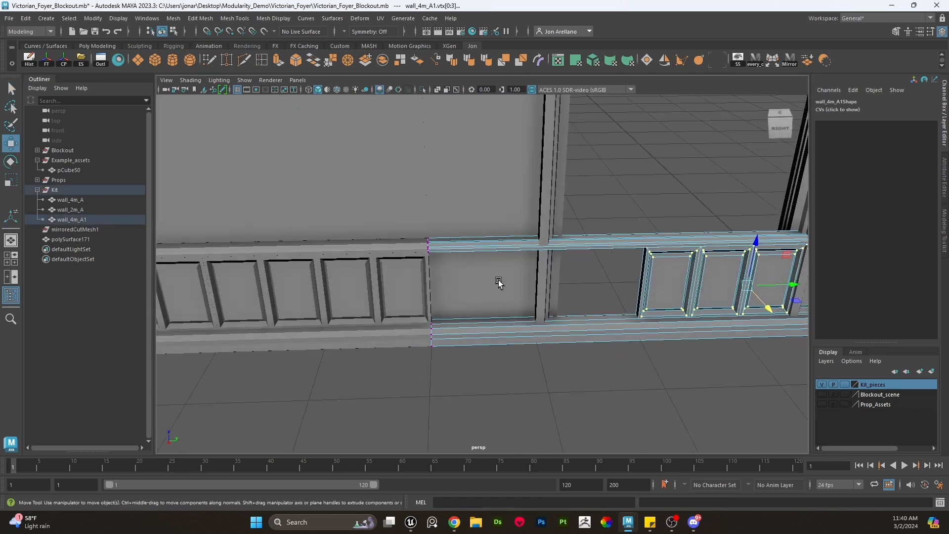
pyautogui.scroll(-5, 391, 267)
pyautogui.moveTo(375, 233); pyautogui.dragTo(425, 223, button='right')
pyautogui.click(401, 276)
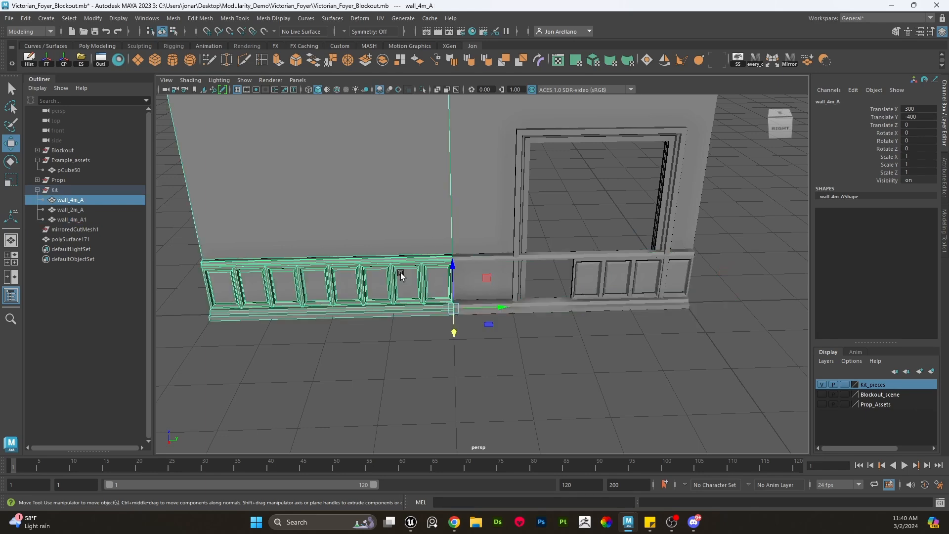
# - Orbit and zoom around the 4 m wall to examine its wainscot and cornice
pyautogui.keyDown('alt'); pyautogui.moveTo(381, 300); pyautogui.dragTo(391, 270); pyautogui.keyUp('alt')
pyautogui.keyDown('alt'); pyautogui.moveTo(358, 169); pyautogui.dragTo(391, 295, button='middle'); pyautogui.keyUp('alt')
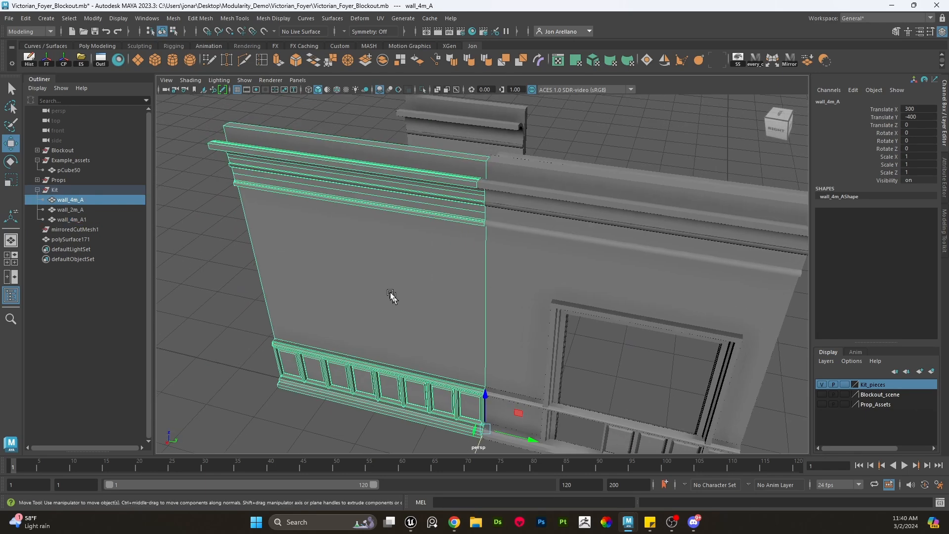
pyautogui.keyDown('alt'); pyautogui.moveTo(390, 296); pyautogui.dragTo(384, 261); pyautogui.keyUp('alt')
pyautogui.scroll(-4, 400, 180)
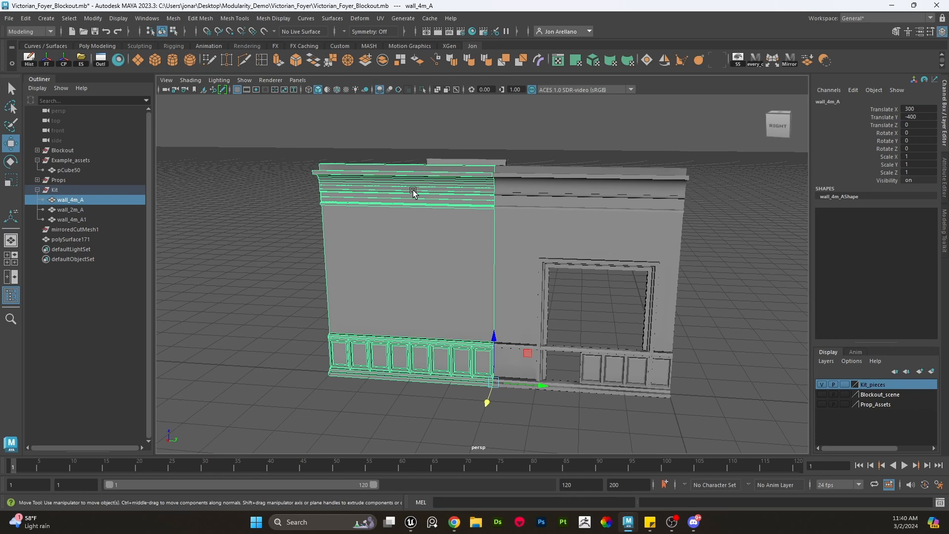
pyautogui.scroll(10, 411, 258)
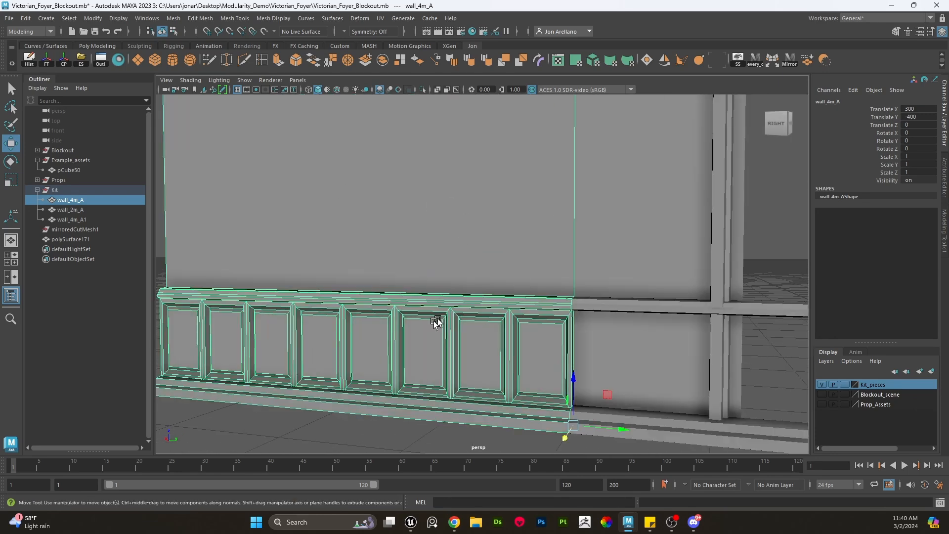
pyautogui.scroll(-8, 393, 311)
pyautogui.scroll(2, 394, 291)
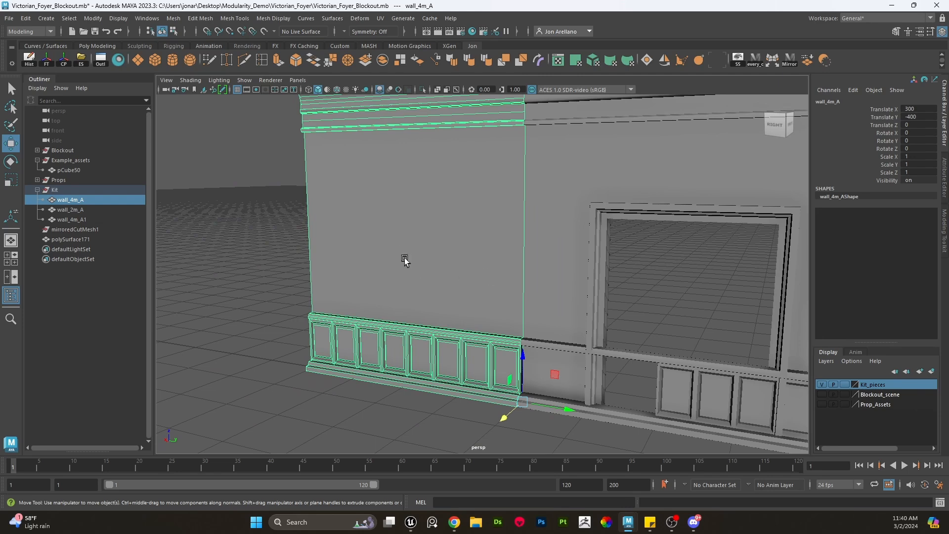
pyautogui.scroll(-5, 490, 236)
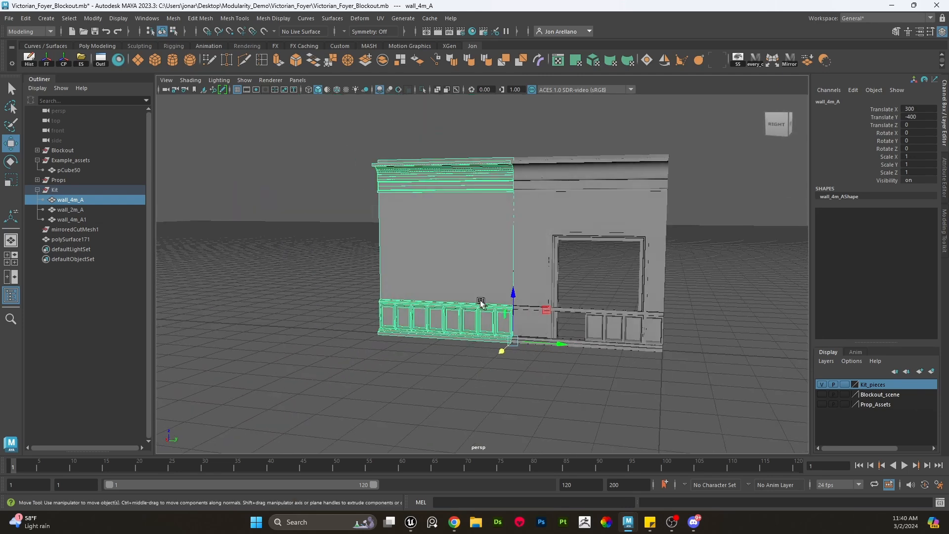
# - Duplicate the 4 m wall again and move the copy off to one side
pyautogui.hotkey('ctrl', 'd')
pyautogui.press('x')
pyautogui.moveTo(504, 349); pyautogui.dragTo(472, 367)
pyautogui.hotkey('ctrl', 'z')
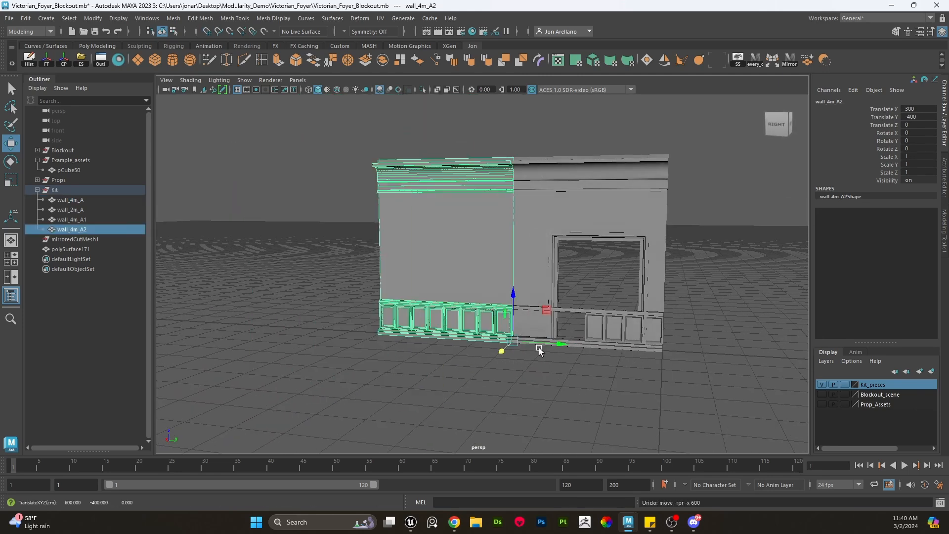
pyautogui.press('x')
pyautogui.moveTo(539, 343); pyautogui.dragTo(364, 306)
# - Try removing faces from the spare wall copy, undo that, and delete the copy
pyautogui.moveTo(339, 229); pyautogui.dragTo(339, 259, button='right')
pyautogui.press('q')
pyautogui.doubleClick(334, 301)
pyautogui.keyDown('alt'); pyautogui.moveTo(330, 301); pyautogui.dragTo(391, 286, button='middle'); pyautogui.keyUp('alt')
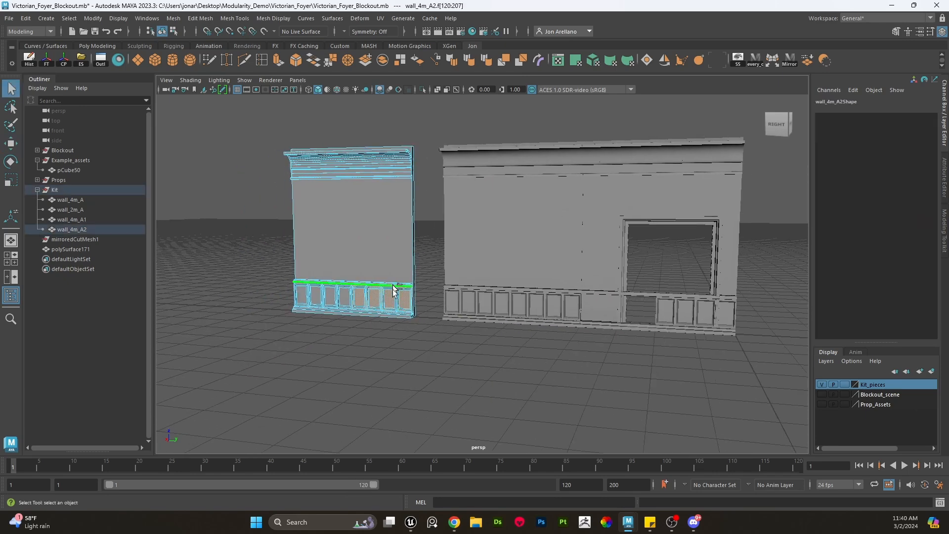
pyautogui.keyDown('shift'); pyautogui.click(392, 311); pyautogui.keyUp('shift')
pyautogui.press('Delete')
pyautogui.scroll(3, 433, 314)
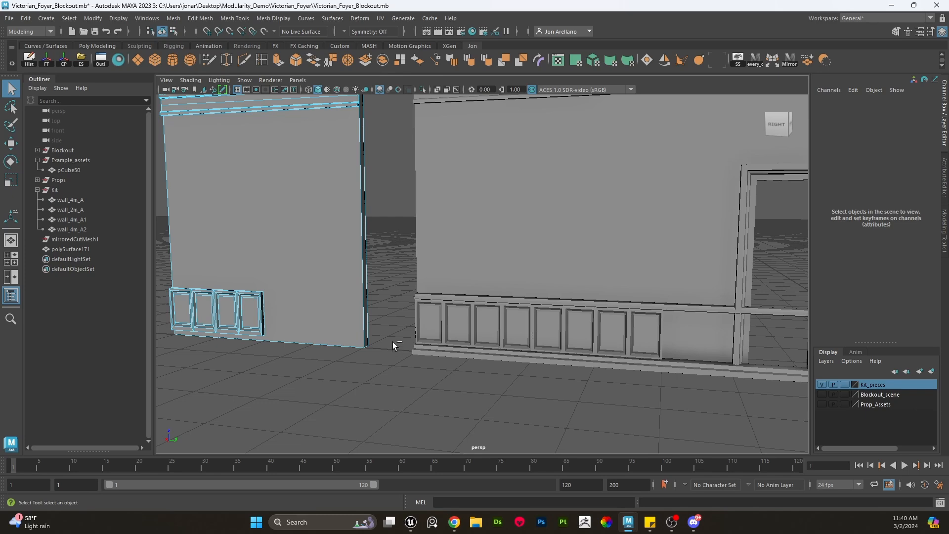
pyautogui.hotkey('ctrl', 'z')
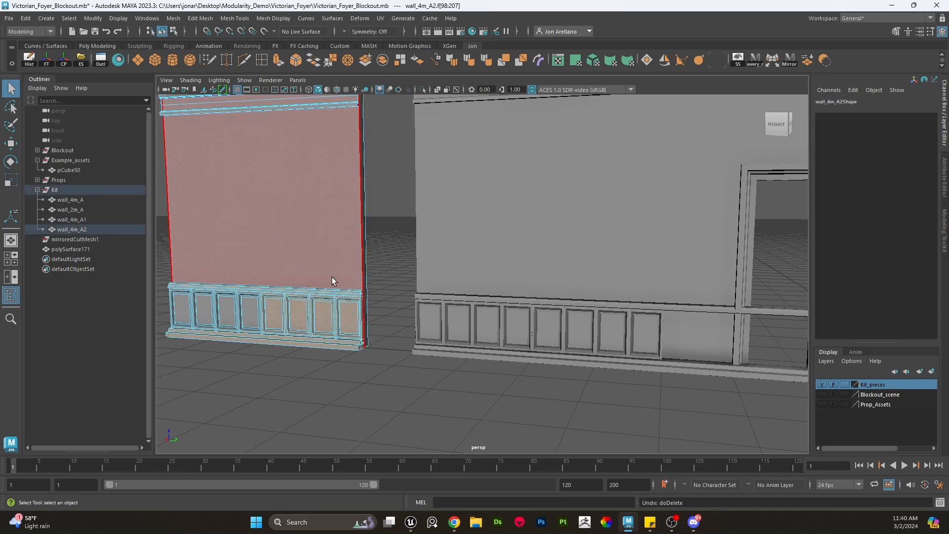
pyautogui.moveTo(349, 229); pyautogui.dragTo(379, 197, button='right')
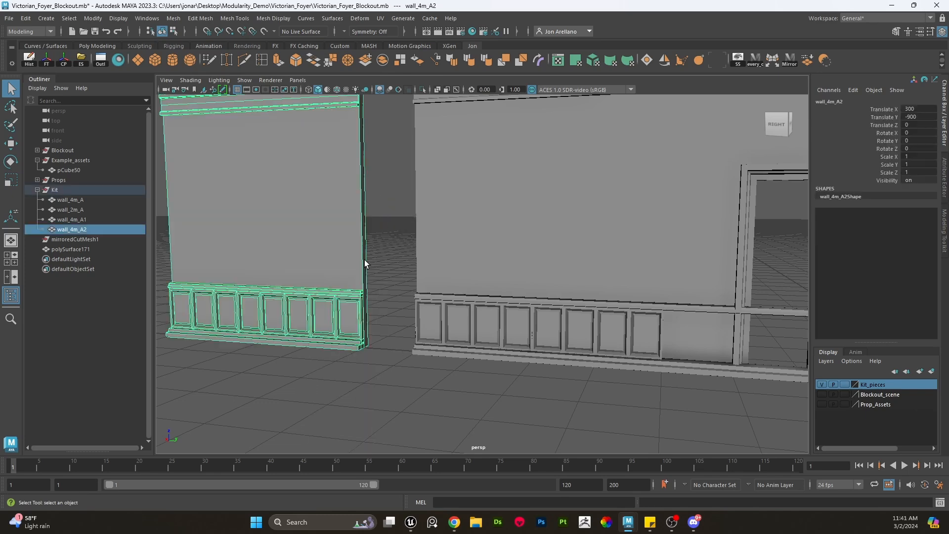
pyautogui.scroll(-5, 378, 265)
pyautogui.press('Delete')
# - Delete the duplicated wainscot's panel faces that sit inside the door opening
pyautogui.click(467, 235)
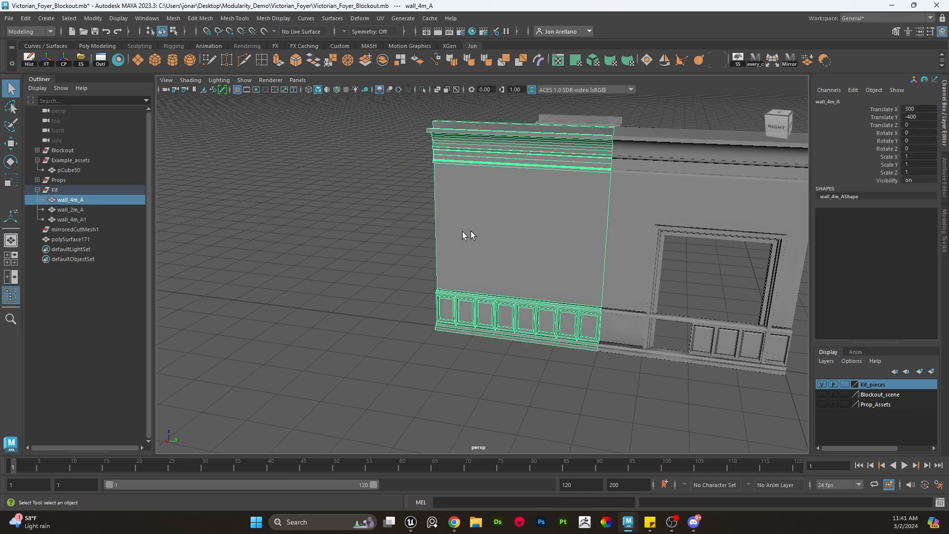
pyautogui.scroll(4, 479, 319)
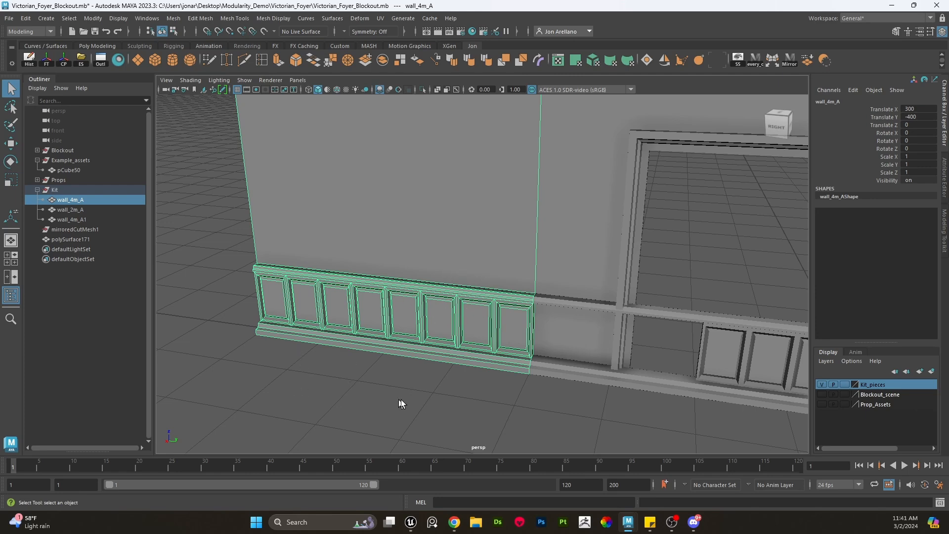
pyautogui.scroll(-8, 480, 343)
pyautogui.scroll(5, 493, 303)
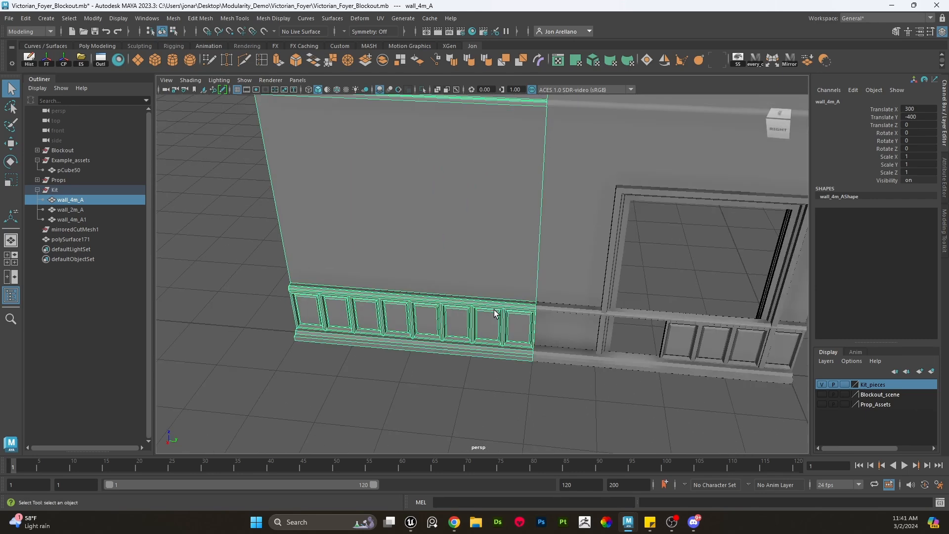
pyautogui.press('w')
pyautogui.keyDown('alt'); pyautogui.moveTo(597, 365); pyautogui.dragTo(490, 371, button='middle'); pyautogui.keyUp('alt')
pyautogui.click(567, 341)
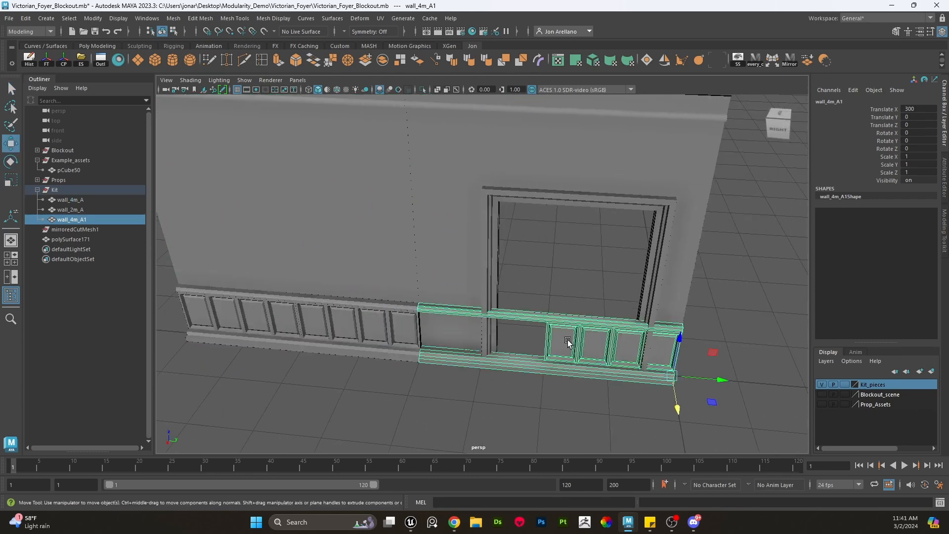
pyautogui.keyDown('alt'); pyautogui.moveTo(569, 340); pyautogui.dragTo(504, 310, button='middle'); pyautogui.keyUp('alt')
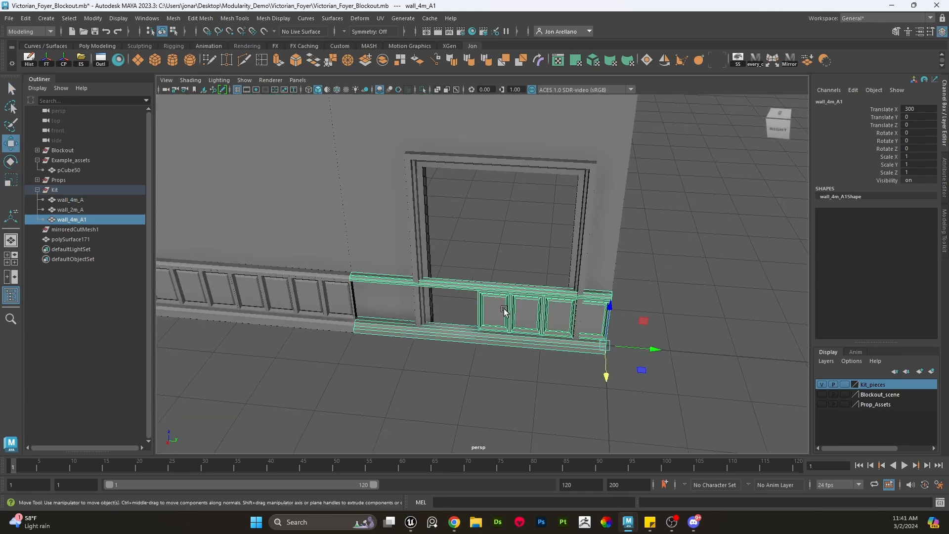
pyautogui.keyDown('alt'); pyautogui.moveTo(505, 310); pyautogui.dragTo(528, 304); pyautogui.keyUp('alt')
pyautogui.moveTo(528, 278); pyautogui.dragTo(527, 287, button='right')
pyautogui.doubleClick(528, 289)
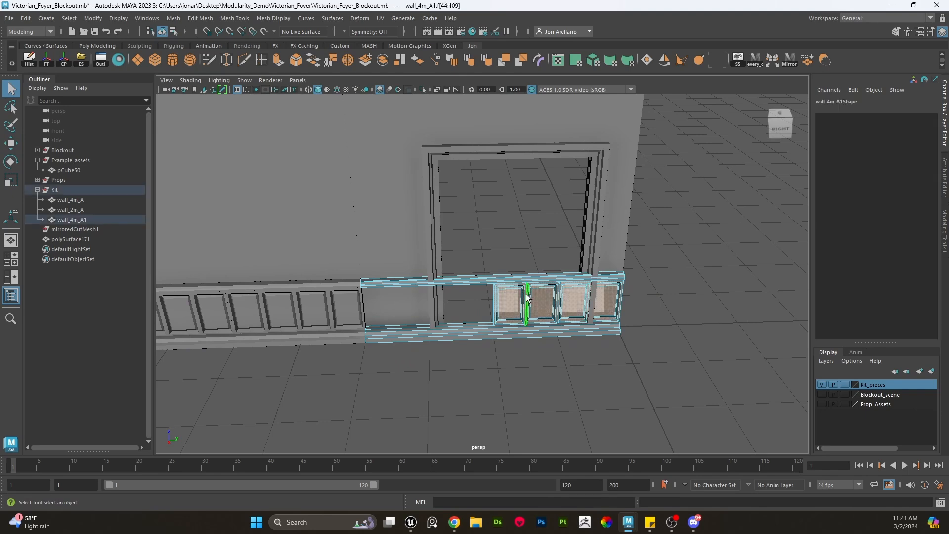
pyautogui.press('w')
pyautogui.press('d')
pyautogui.click(493, 325)
pyautogui.moveTo(532, 326); pyautogui.dragTo(371, 318)
pyautogui.keyDown('alt'); pyautogui.moveTo(413, 311); pyautogui.dragTo(498, 281, button='right'); pyautogui.keyUp('alt')
pyautogui.press('q')
pyautogui.moveTo(506, 455); pyautogui.dragTo(525, 464)
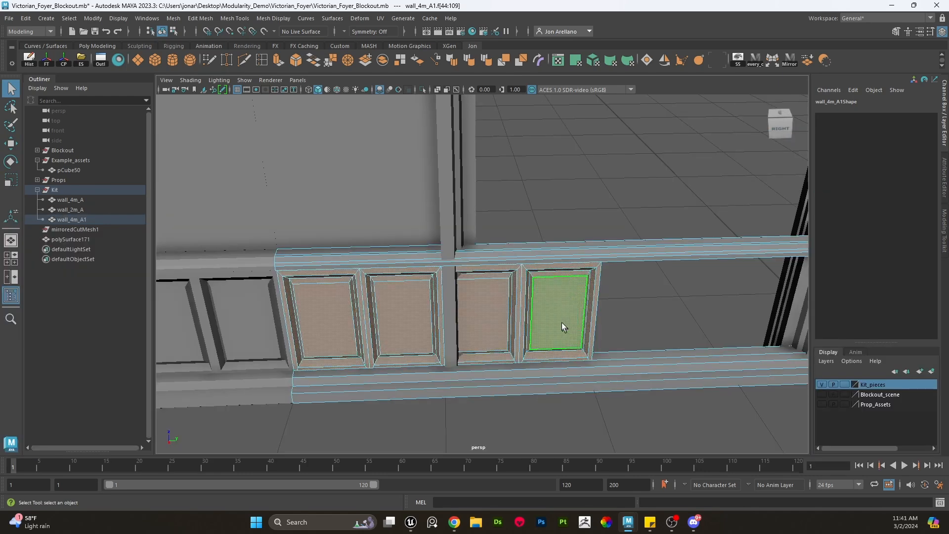
pyautogui.scroll(-5, 544, 321)
pyautogui.scroll(-2, 530, 327)
pyautogui.keyDown('ctrl'); pyautogui.moveTo(600, 397); pyautogui.dragTo(476, 217); pyautogui.keyUp('ctrl')
pyautogui.hotkey('ctrl', 'z')
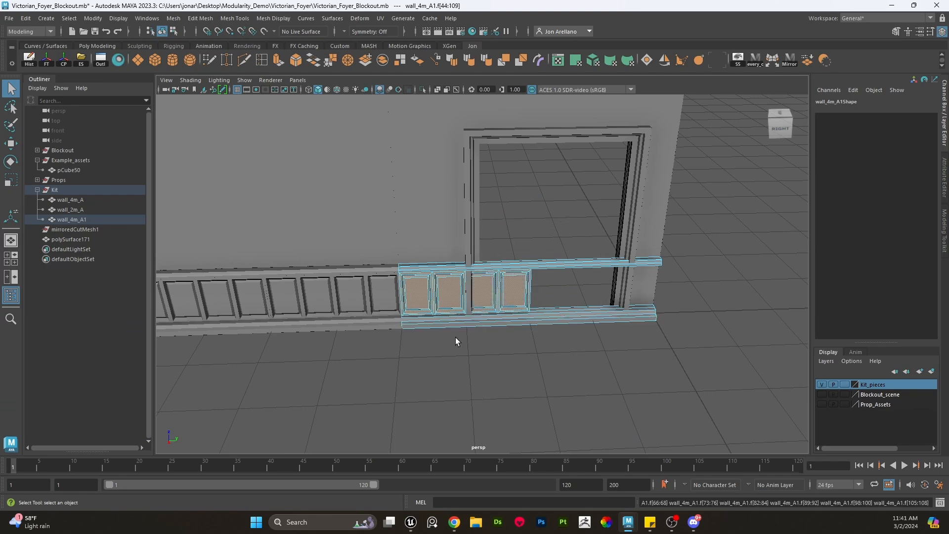
pyautogui.keyDown('ctrl'); pyautogui.moveTo(451, 355); pyautogui.dragTo(271, 164); pyautogui.keyUp('ctrl')
pyautogui.scroll(5, 386, 249)
pyautogui.keyDown('alt'); pyautogui.moveTo(388, 270); pyautogui.dragTo(429, 232); pyautogui.keyUp('alt')
pyautogui.keyDown('ctrl'); pyautogui.moveTo(433, 176); pyautogui.dragTo(497, 360); pyautogui.keyUp('ctrl')
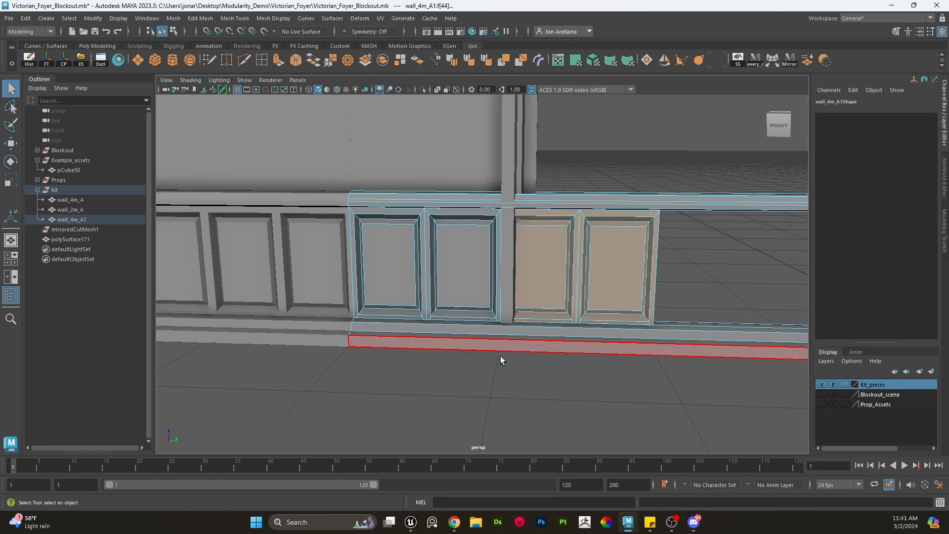
pyautogui.press('Delete')
# - Shorten the duplicated wainscot by moving its end vertices back to the door jamb
pyautogui.press('\\')
pyautogui.scroll(-5, 520, 348)
pyautogui.moveTo(573, 231); pyautogui.dragTo(553, 235, button='right')
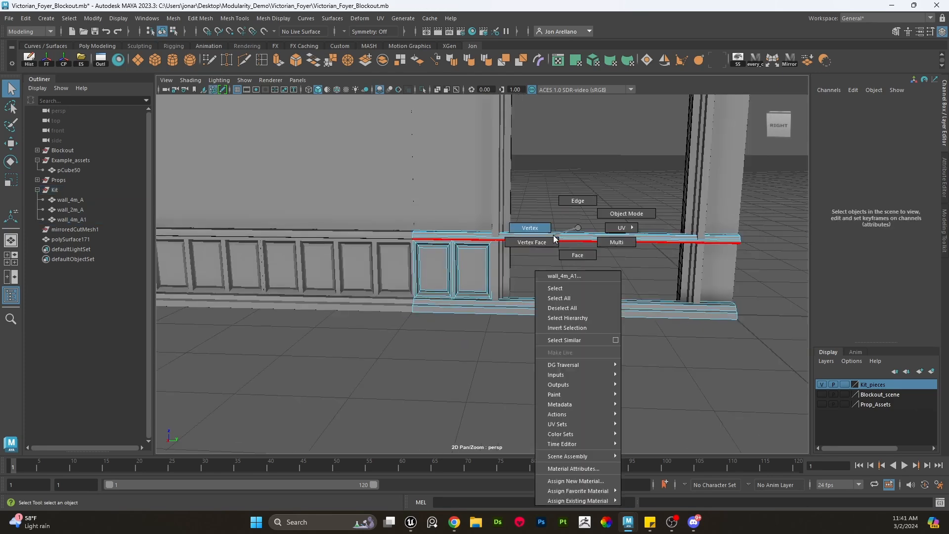
pyautogui.moveTo(614, 198); pyautogui.dragTo(759, 316)
pyautogui.press('w')
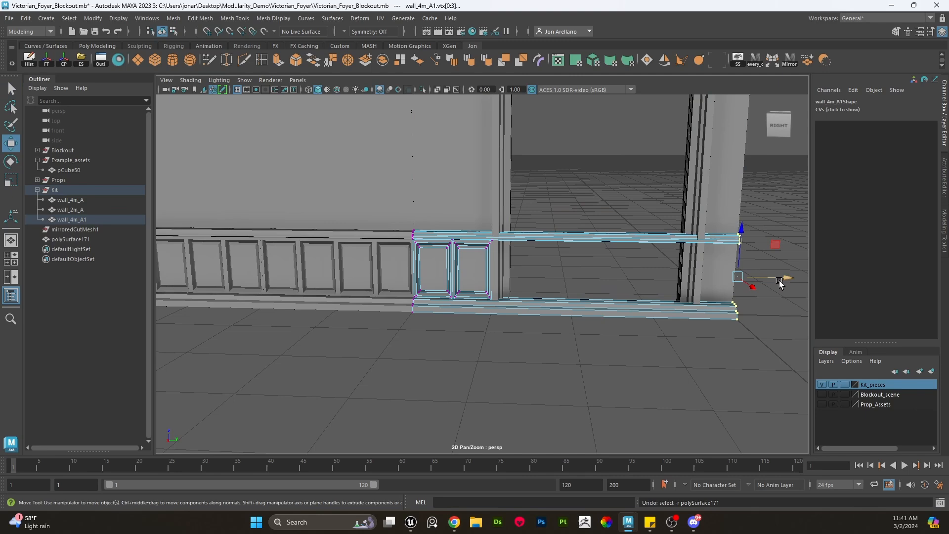
pyautogui.moveTo(784, 277); pyautogui.dragTo(514, 270)
pyautogui.scroll(5, 517, 293)
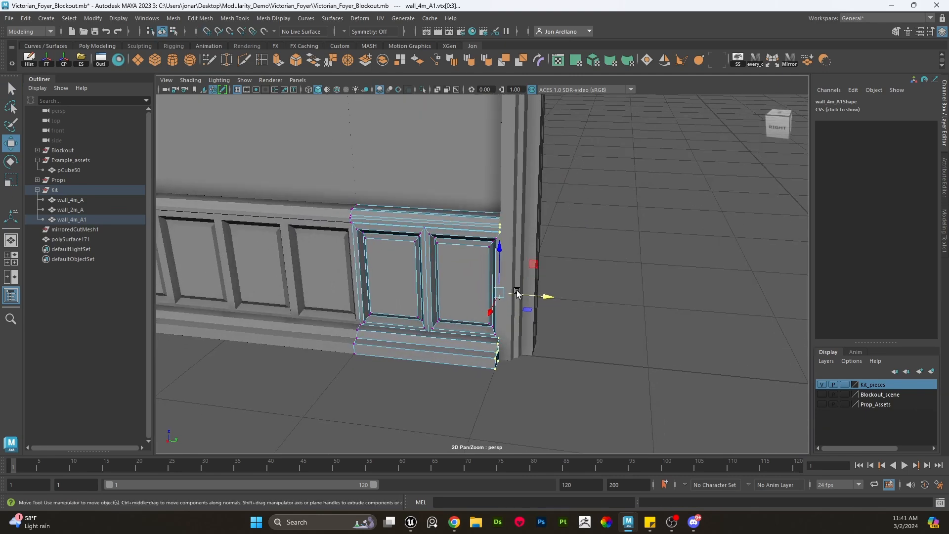
# - Duplicate the shortened wainscot piece and move the copy across to the far side of the doorway against the other jamb
pyautogui.moveTo(424, 224); pyautogui.dragTo(463, 204, button='right')
pyautogui.click(560, 289)
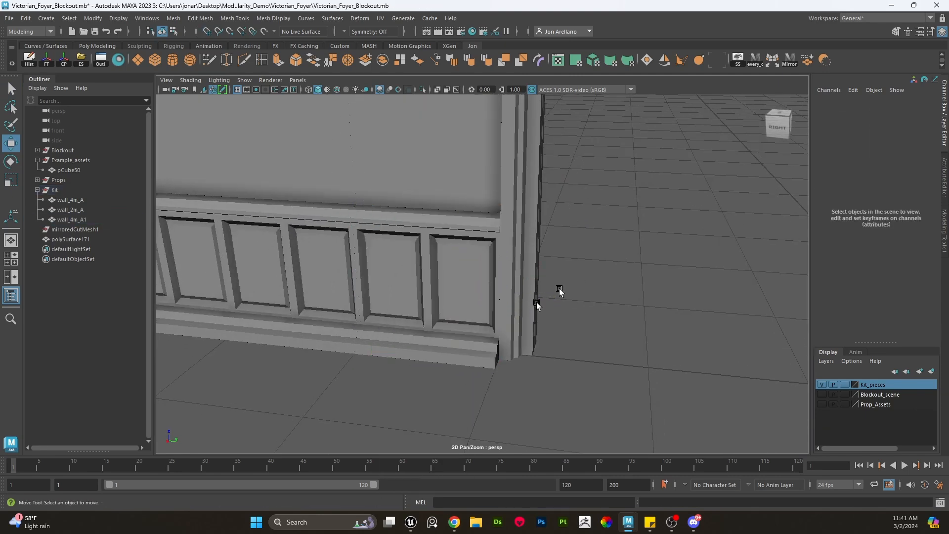
pyautogui.click(488, 331)
pyautogui.scroll(-5, 494, 316)
pyautogui.click(474, 225)
pyautogui.scroll(4, 460, 257)
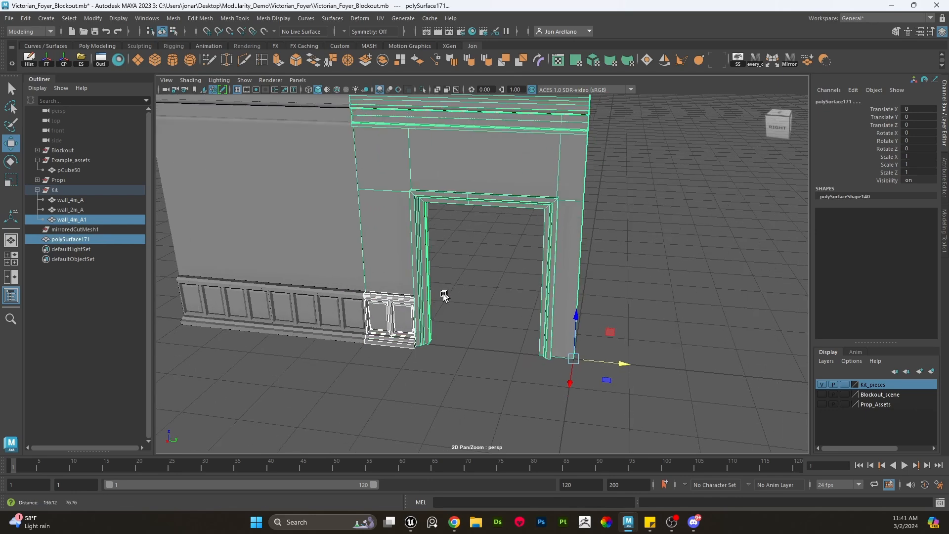
pyautogui.click(441, 366)
pyautogui.click(439, 349)
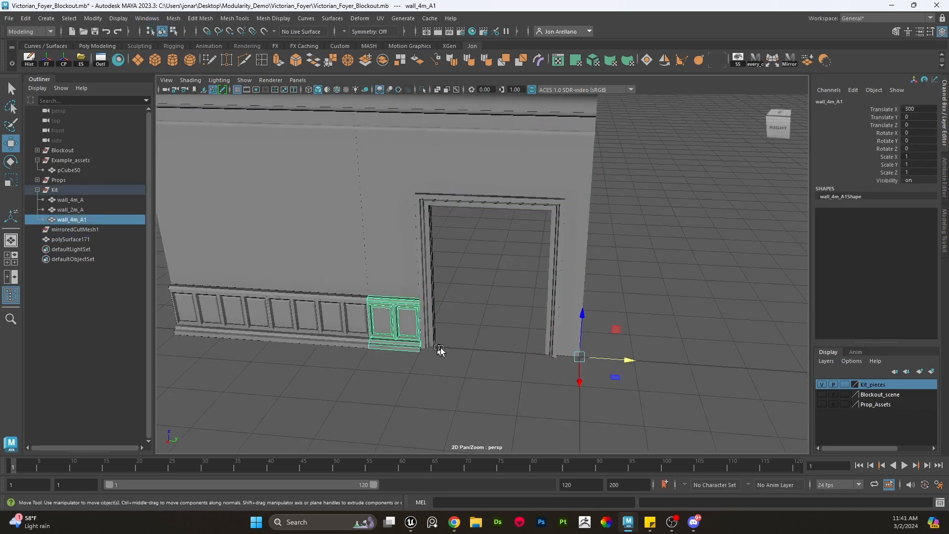
pyautogui.hotkey('ctrl', 'd')
pyautogui.click(63, 60)
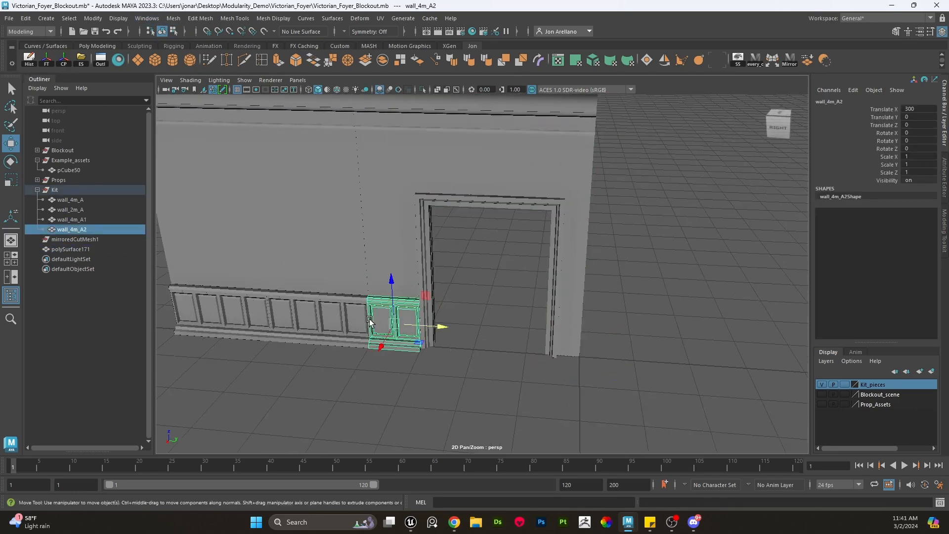
pyautogui.moveTo(459, 331); pyautogui.dragTo(688, 342)
pyautogui.scroll(5, 625, 349)
pyautogui.press('d')
pyautogui.scroll(-5, 721, 342)
pyautogui.press('r')
pyautogui.press('w')
pyautogui.press('d')
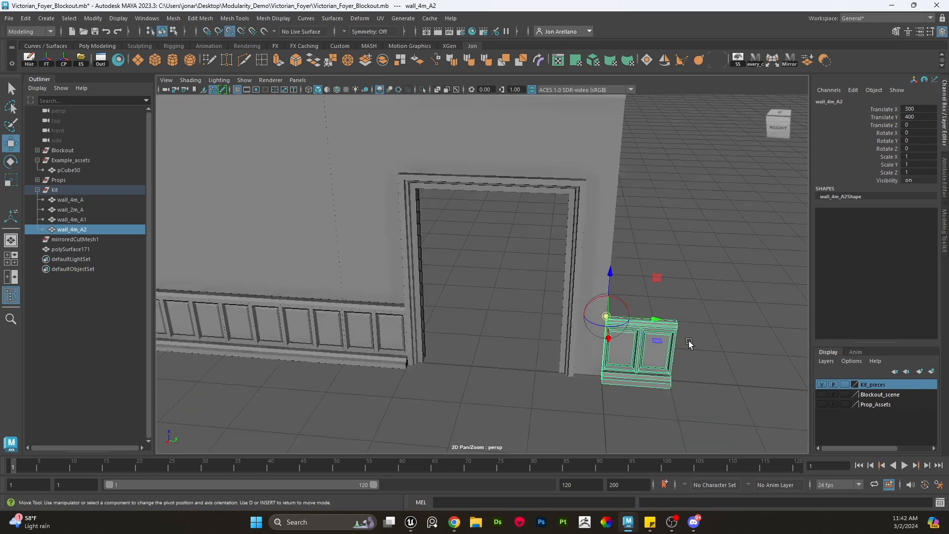
pyautogui.click(678, 328)
pyautogui.moveTo(725, 329); pyautogui.dragTo(658, 329)
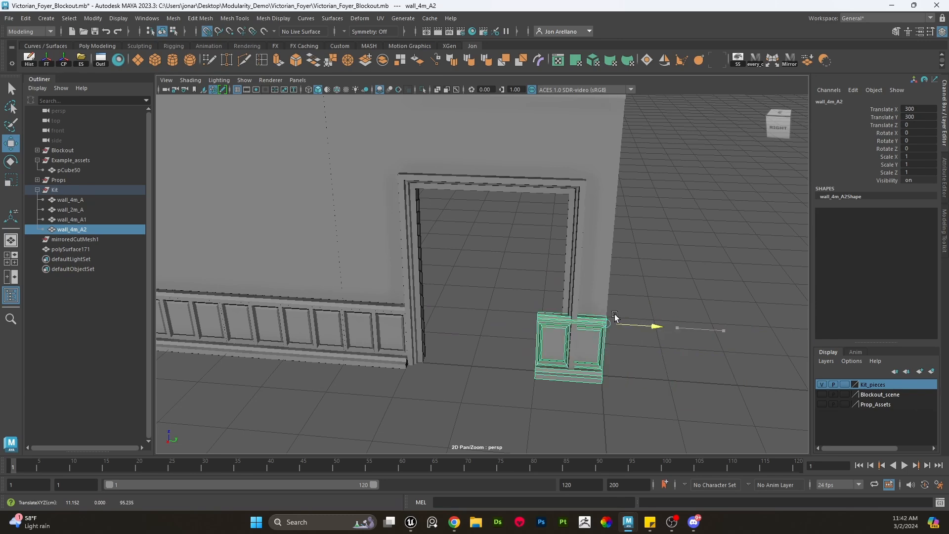
pyautogui.scroll(5, 614, 318)
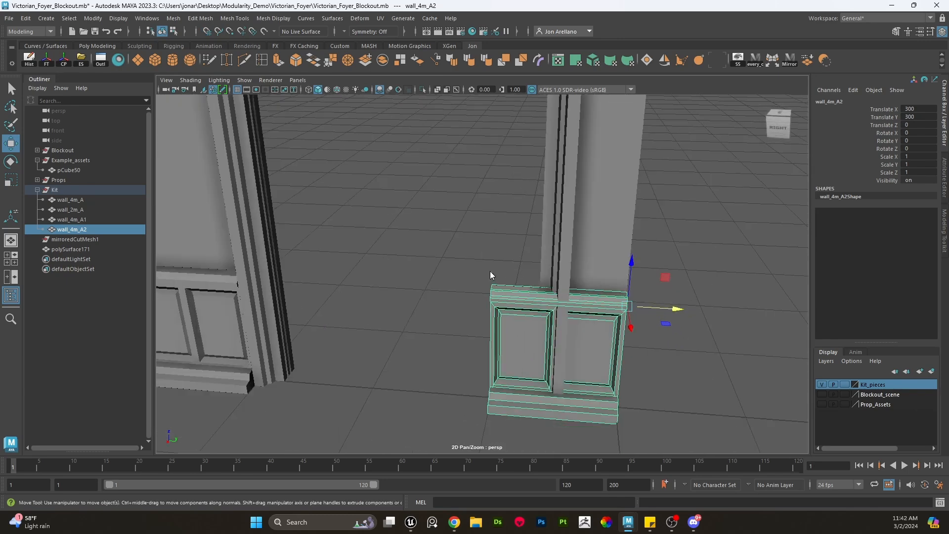
# - Delete the copy's second panel and the baseboard strip faces beneath it
pyautogui.moveTo(491, 227); pyautogui.dragTo(493, 254, button='right')
pyautogui.moveTo(450, 254); pyautogui.dragTo(549, 439)
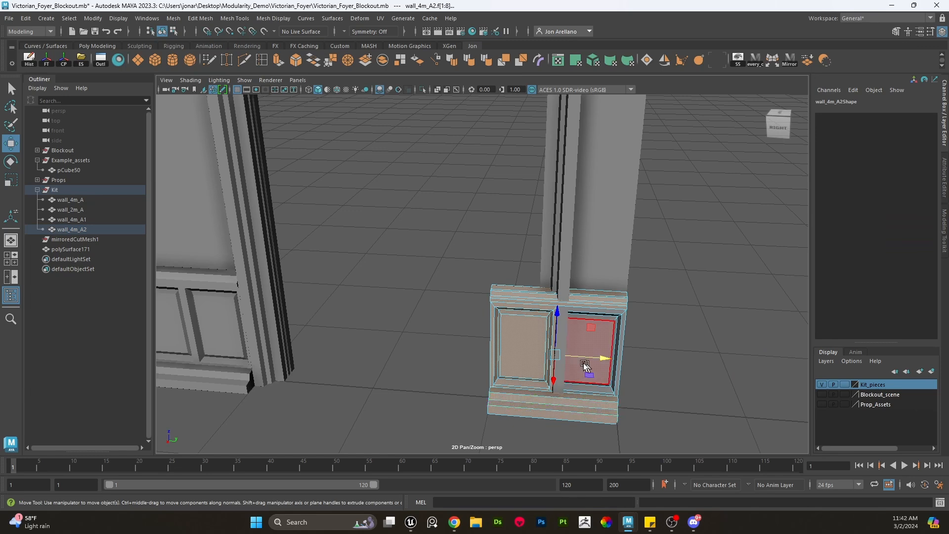
pyautogui.keyDown('ctrl'); pyautogui.moveTo(609, 316); pyautogui.dragTo(606, 293); pyautogui.keyUp('ctrl')
pyautogui.keyDown('ctrl'); pyautogui.moveTo(592, 391); pyautogui.dragTo(585, 416); pyautogui.keyUp('ctrl')
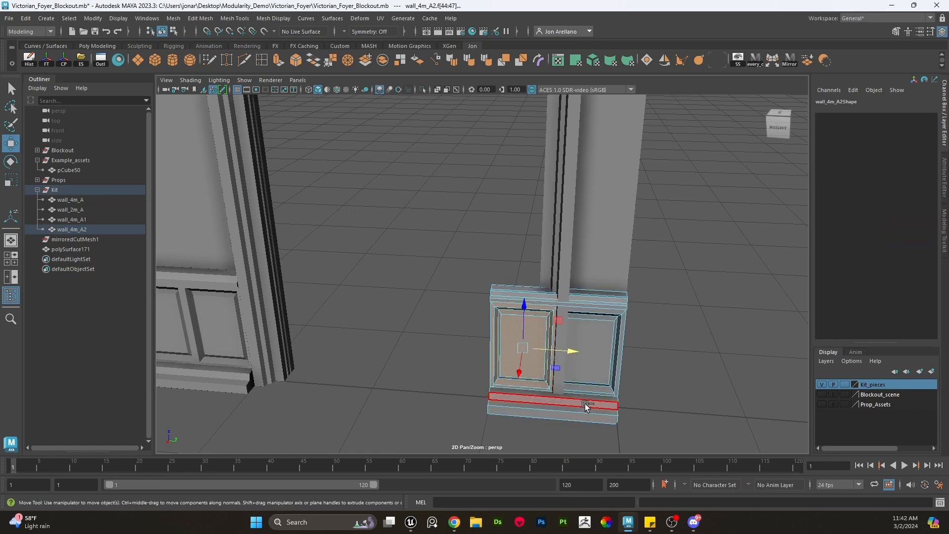
pyautogui.press('Delete')
# - Shorten the wainscot copy by snapping its end vertices back to the door jamb edge
pyautogui.moveTo(504, 233); pyautogui.dragTo(442, 243, button='right')
pyautogui.moveTo(443, 243); pyautogui.dragTo(538, 464)
pyautogui.press('w')
pyautogui.moveTo(539, 351); pyautogui.dragTo(580, 360)
pyautogui.moveTo(717, 434); pyautogui.dragTo(660, 425, button='middle')
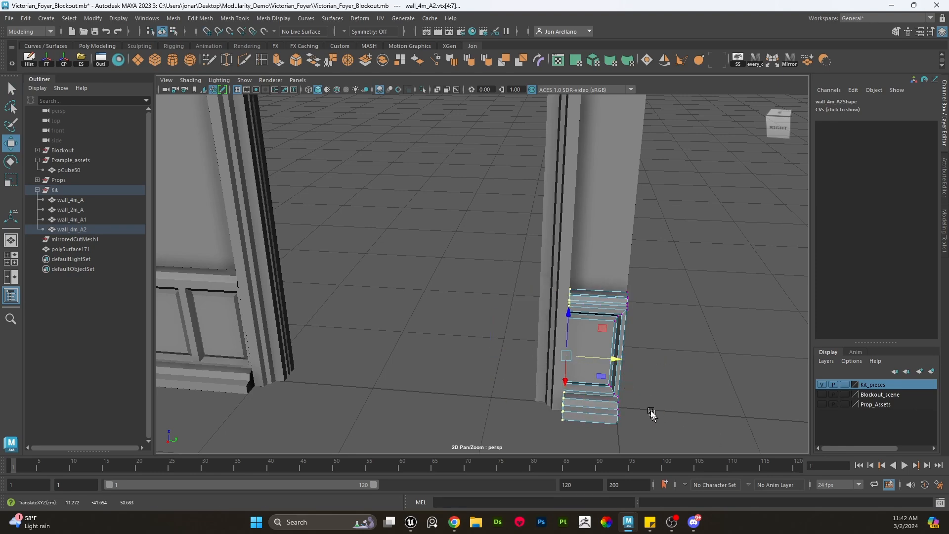
pyautogui.press('v')
pyautogui.moveTo(619, 361); pyautogui.dragTo(565, 415)
pyautogui.scroll(-4, 568, 307)
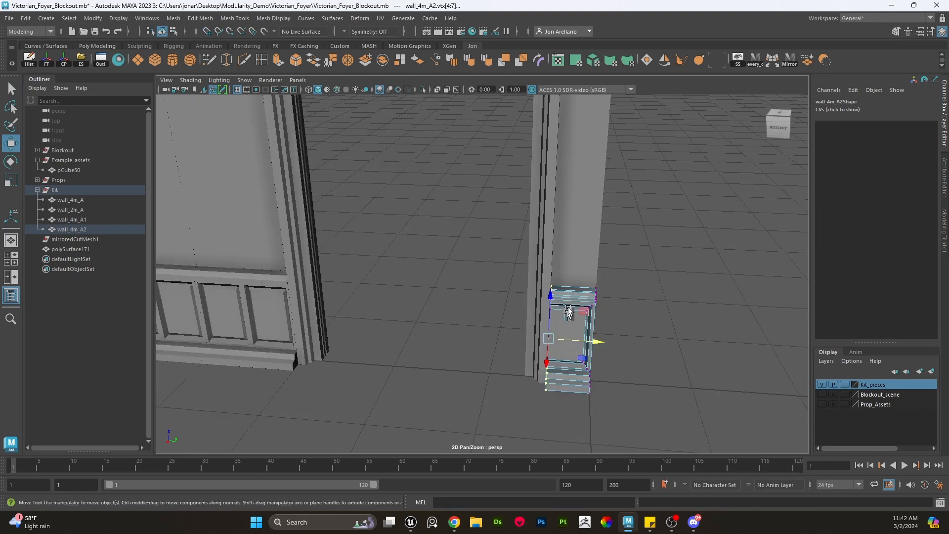
pyautogui.moveTo(578, 281); pyautogui.dragTo(627, 213, button='right')
# - Combine the door wall and both wainscot pieces into a single mesh and delete its history
pyautogui.scroll(-4, 556, 298)
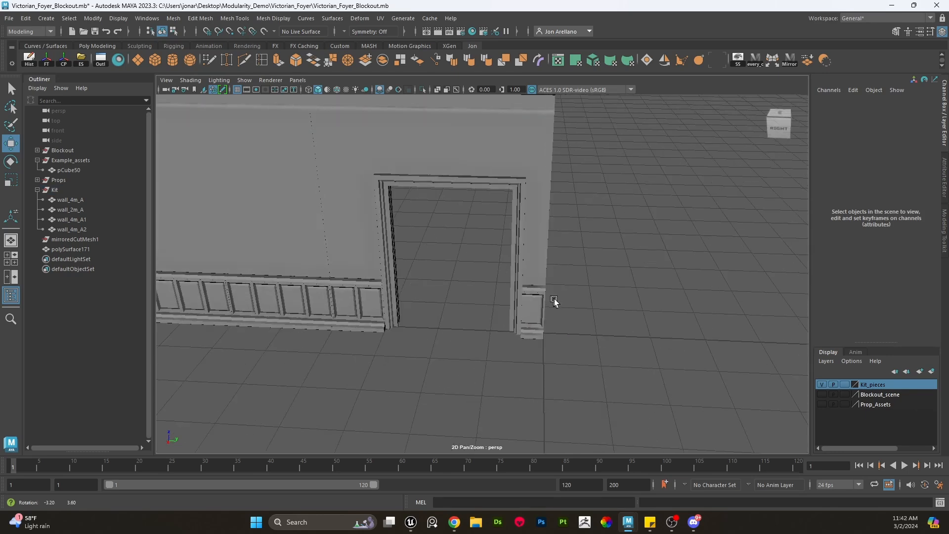
pyautogui.scroll(-3, 603, 366)
pyautogui.moveTo(519, 356); pyautogui.dragTo(465, 135)
pyautogui.scroll(4, 470, 211)
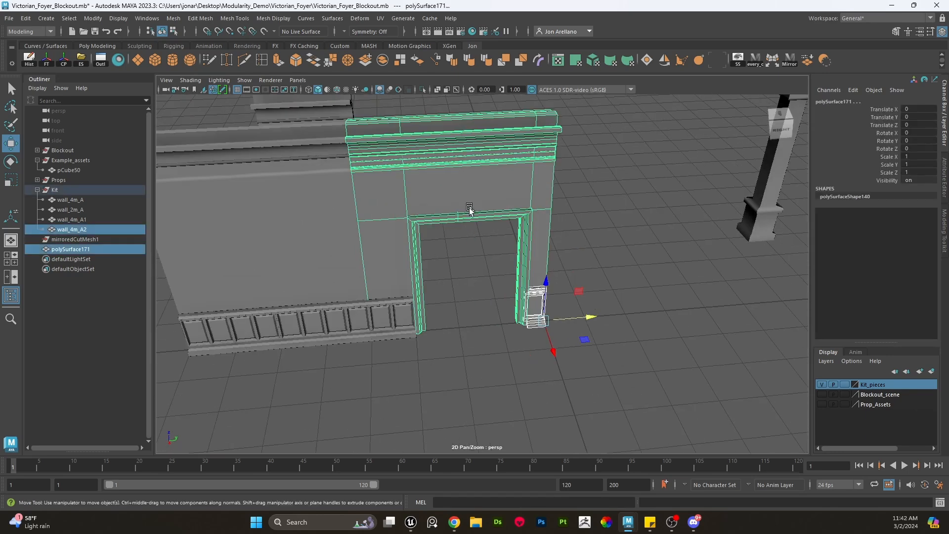
pyautogui.scroll(-3, 350, 218)
pyautogui.keyDown('shift'); pyautogui.click(451, 326); pyautogui.keyUp('shift')
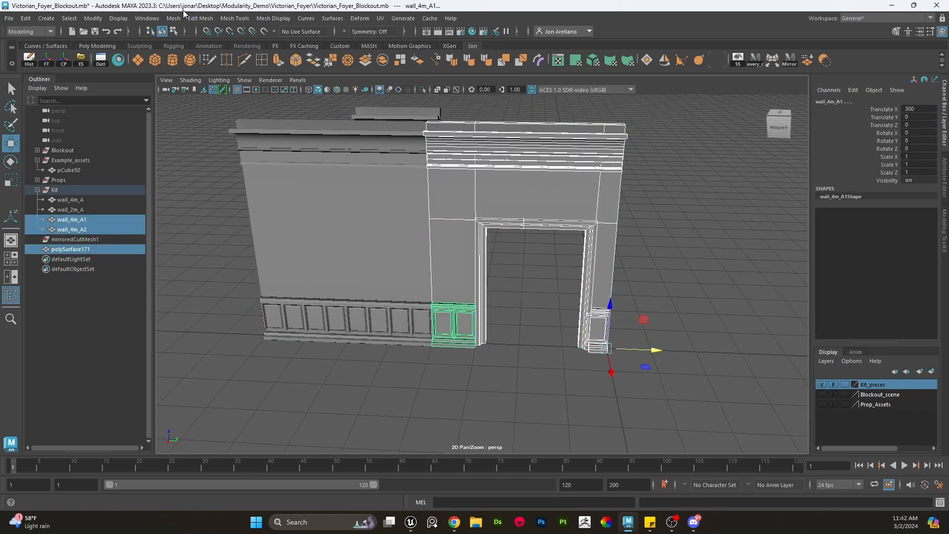
pyautogui.click(174, 18)
pyautogui.click(193, 55)
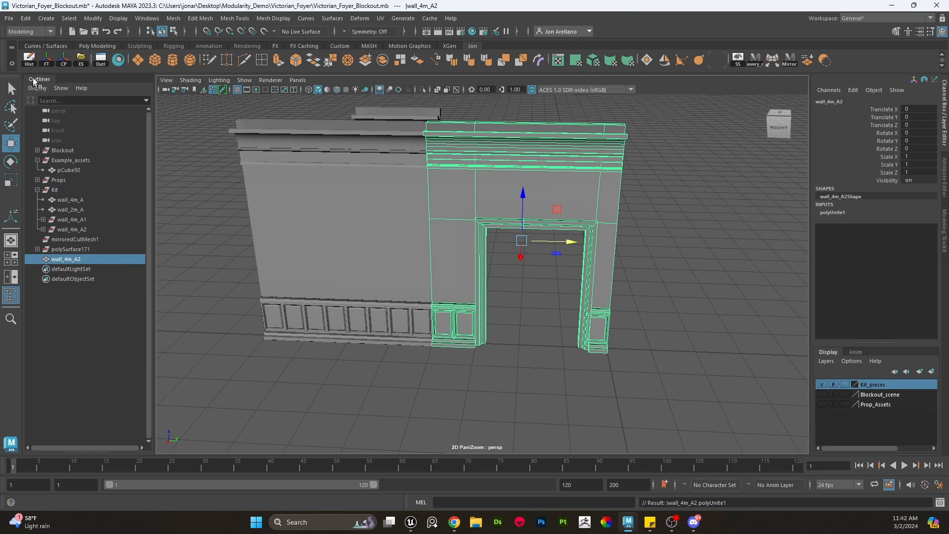
pyautogui.click(33, 60)
# - Delete the leftover mirroredCutMesh1 object and start renaming the combined wall_4m_A2 mesh
pyautogui.click(80, 221)
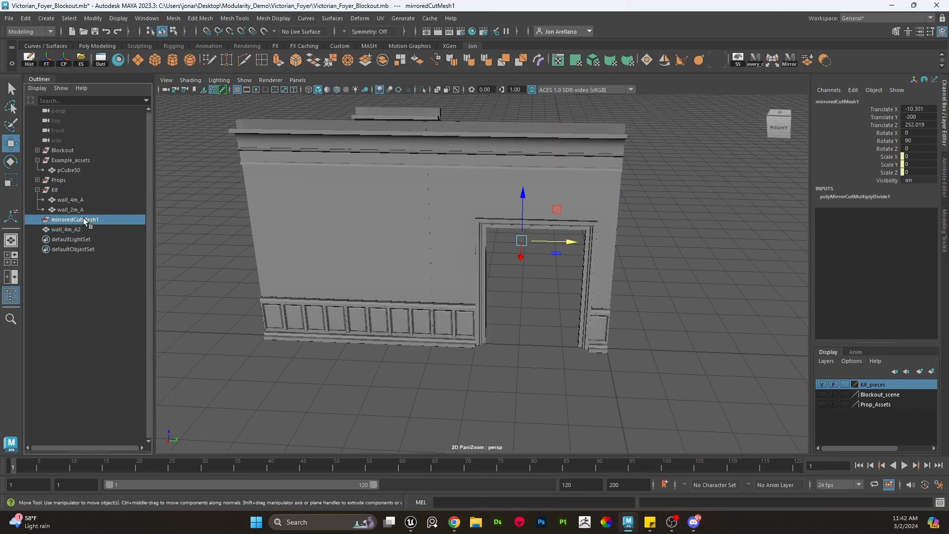
pyautogui.press('Delete')
pyautogui.click(72, 221)
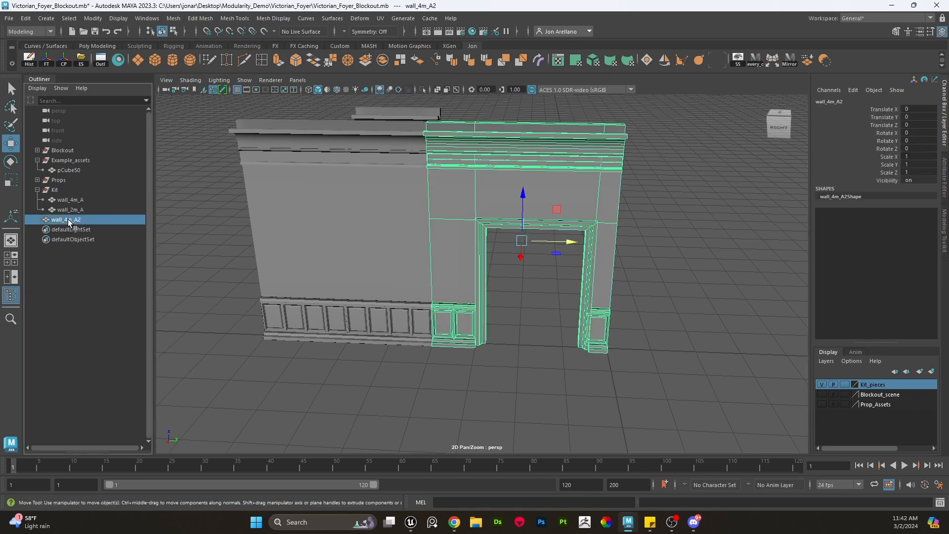
pyautogui.doubleClick(75, 223)
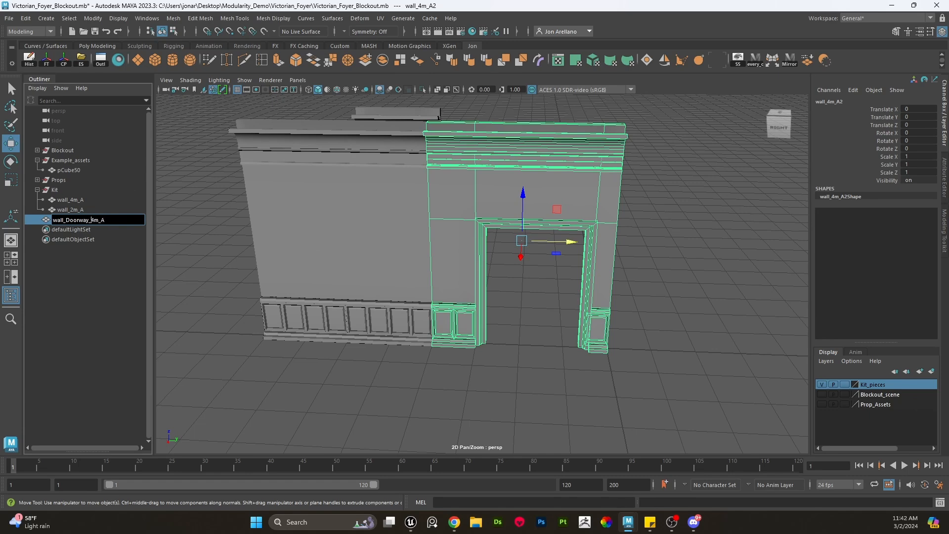
# - Freeze the doorway wall's transforms and snap its pivot to its bottom outer corner
pyautogui.click(46, 59)
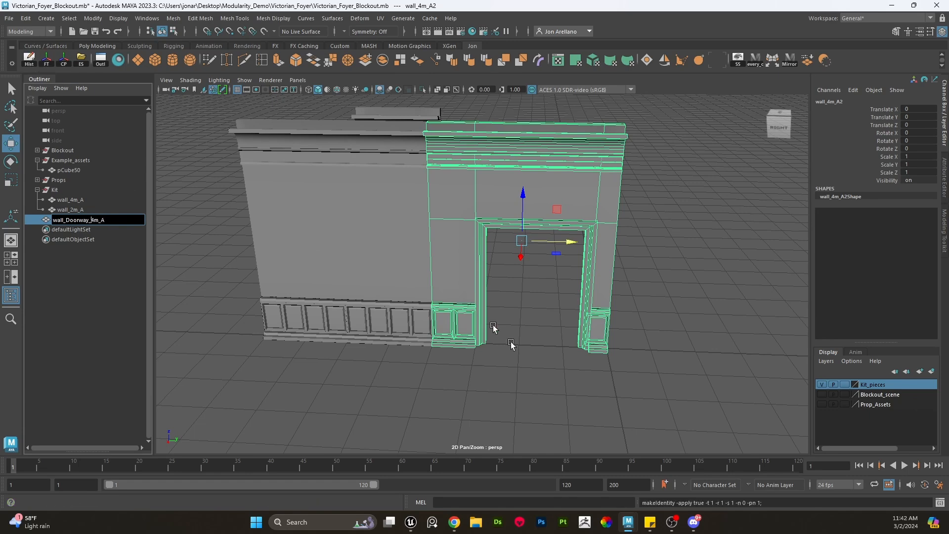
pyautogui.click(531, 349)
pyautogui.keyDown('alt'); pyautogui.moveTo(556, 297); pyautogui.dragTo(504, 298, button='middle'); pyautogui.keyUp('alt')
pyautogui.click(485, 207)
pyautogui.press('e')
pyautogui.press('w')
pyautogui.press('d')
pyautogui.press('x')
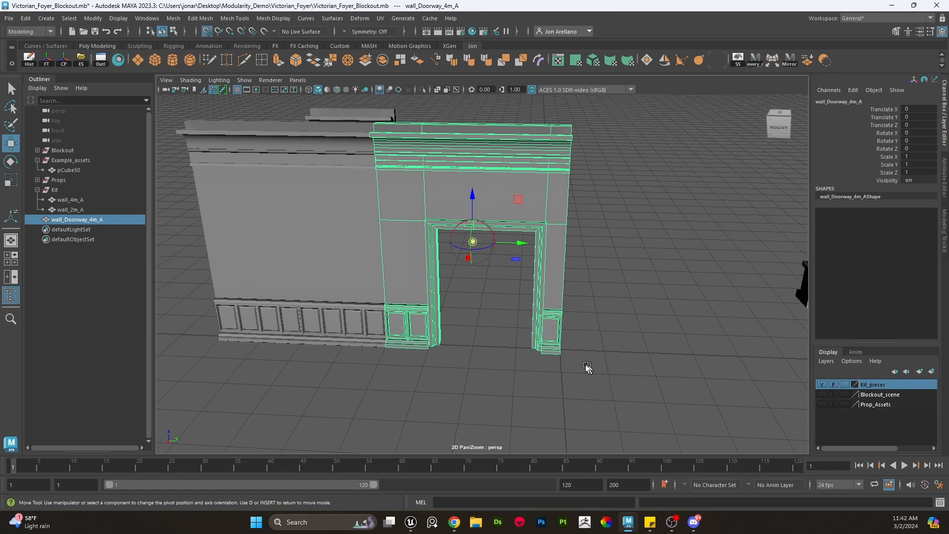
pyautogui.moveTo(587, 367); pyautogui.dragTo(563, 354, button='middle')
# - Reorder wall_Doorway_4m_A in the Outliner so it sits between wall_4m_A and wall_2m_A
pyautogui.click(640, 349)
pyautogui.keyDown('alt'); pyautogui.moveTo(638, 346); pyautogui.dragTo(522, 264, button='right'); pyautogui.keyUp('alt')
pyautogui.keyDown('alt'); pyautogui.moveTo(521, 265); pyautogui.dragTo(522, 280); pyautogui.keyUp('alt')
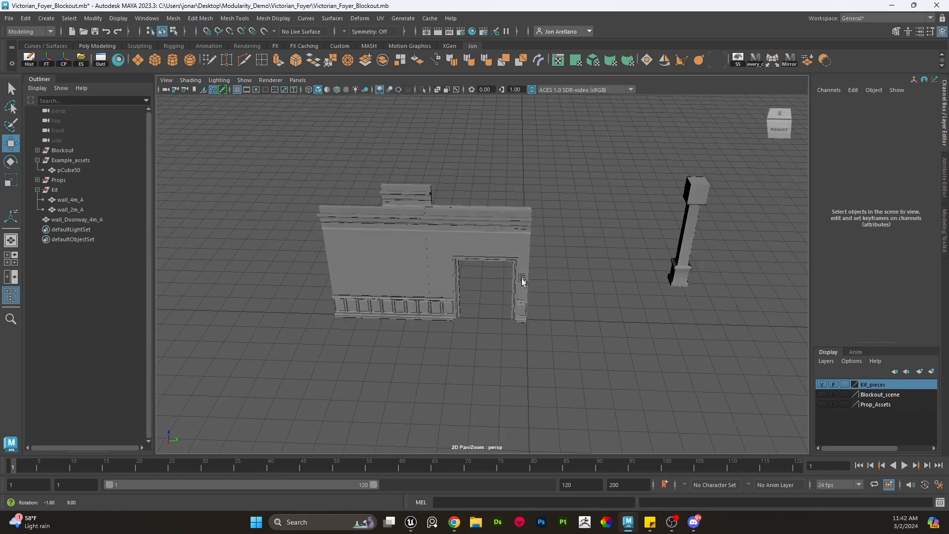
pyautogui.click(410, 230)
pyautogui.keyDown('alt'); pyautogui.moveTo(411, 229); pyautogui.dragTo(418, 287, button='right'); pyautogui.keyUp('alt')
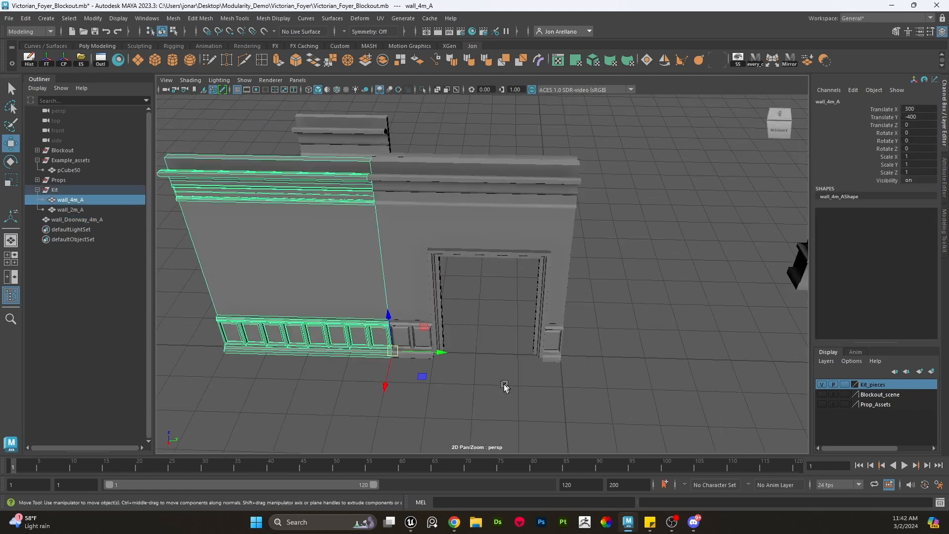
pyautogui.moveTo(504, 385); pyautogui.dragTo(361, 212)
pyautogui.moveTo(560, 356); pyautogui.dragTo(561, 358)
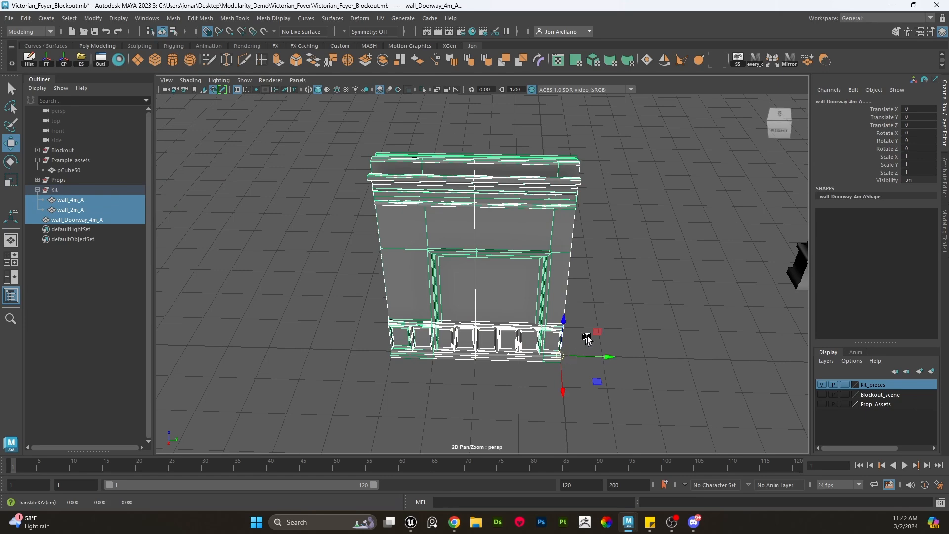
pyautogui.click(629, 313)
pyautogui.keyDown('alt'); pyautogui.moveTo(614, 317); pyautogui.dragTo(302, 215); pyautogui.keyUp('alt')
pyautogui.click(114, 221)
pyautogui.moveTo(101, 221); pyautogui.dragTo(103, 206, button='middle')
pyautogui.scroll(-5, 601, 283)
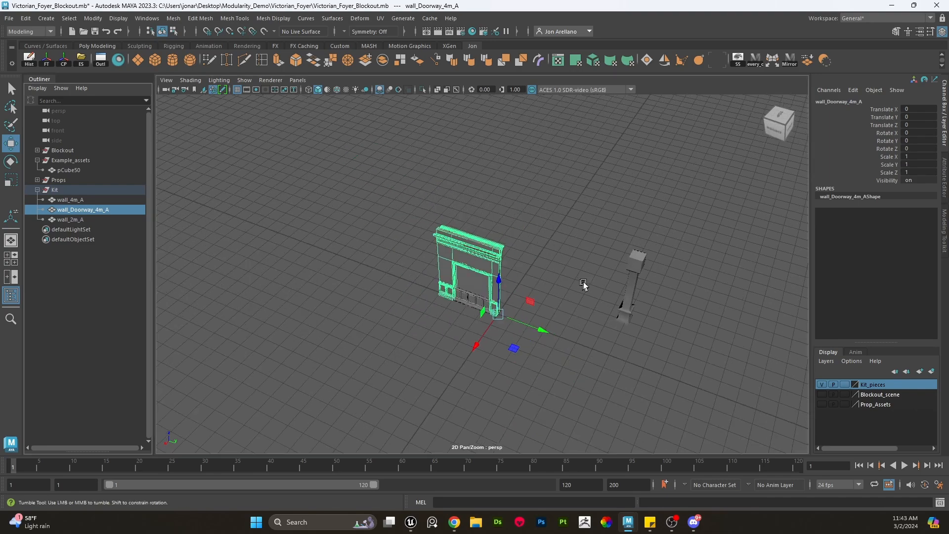
# - Inspect how the stacked wall pieces line up against the pillar at the wall end
pyautogui.keyDown('alt'); pyautogui.moveTo(584, 284); pyautogui.dragTo(580, 299); pyautogui.keyUp('alt')
pyautogui.scroll(3, 580, 299)
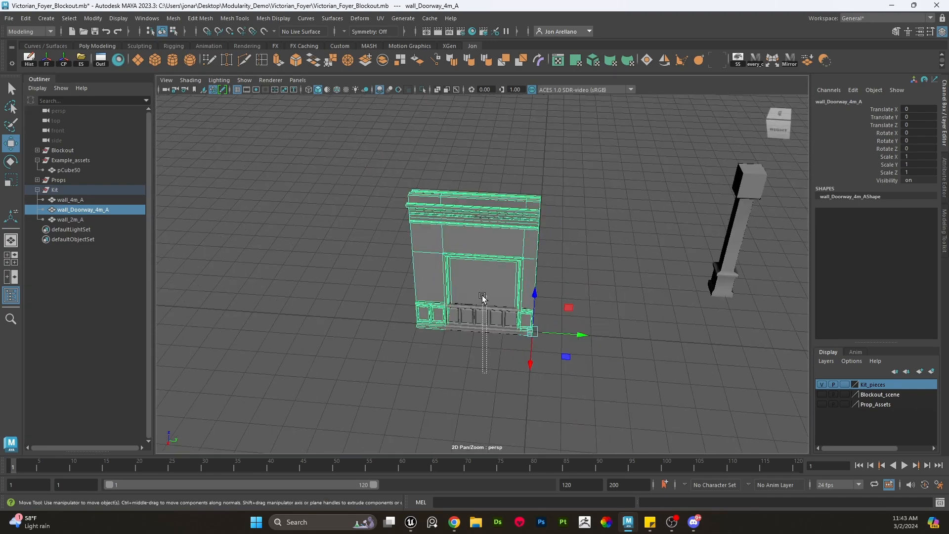
pyautogui.moveTo(483, 295); pyautogui.dragTo(483, 296)
pyautogui.scroll(3, 537, 320)
pyautogui.moveTo(629, 411); pyautogui.dragTo(584, 361)
pyautogui.scroll(-2, 570, 343)
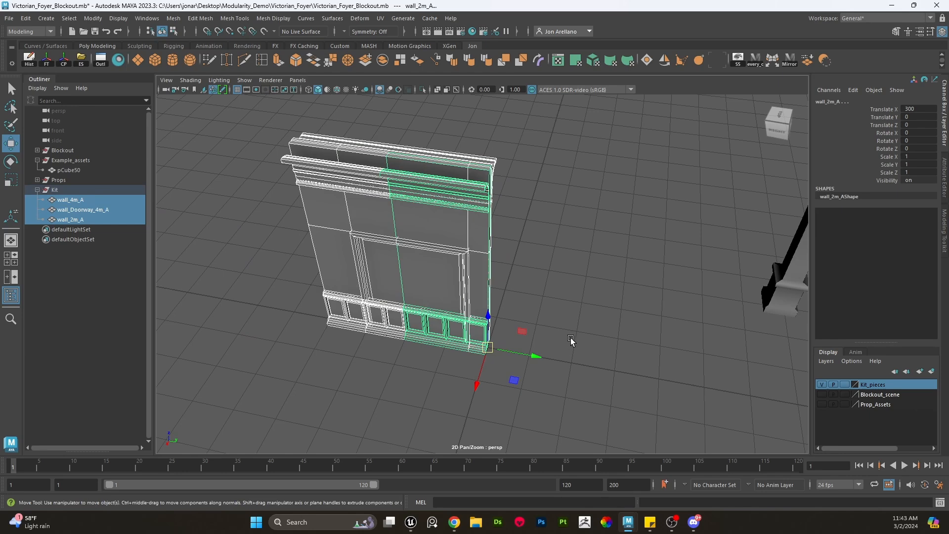
pyautogui.scroll(-3, 571, 337)
pyautogui.click(554, 292)
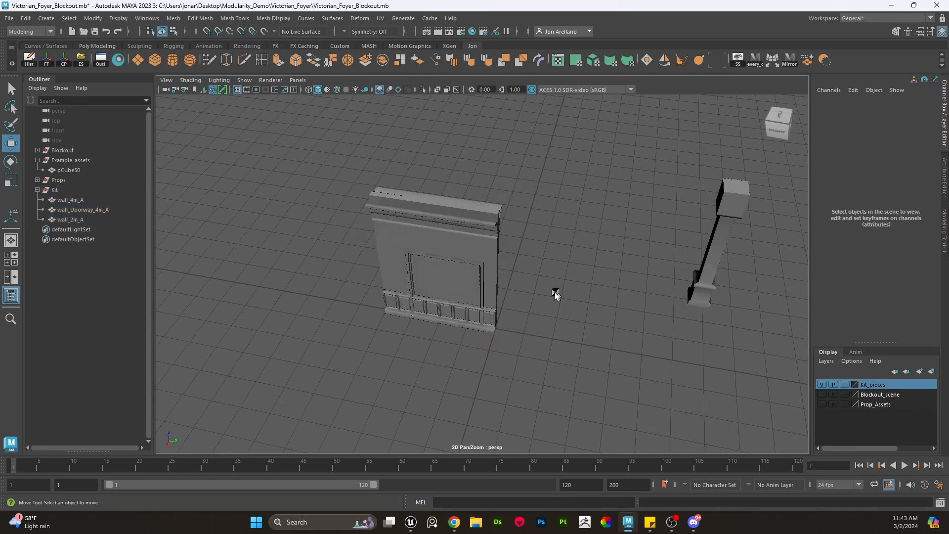
pyautogui.click(507, 302)
pyautogui.moveTo(569, 361); pyautogui.dragTo(296, 135)
pyautogui.click(534, 309)
pyautogui.moveTo(540, 358); pyautogui.dragTo(412, 221)
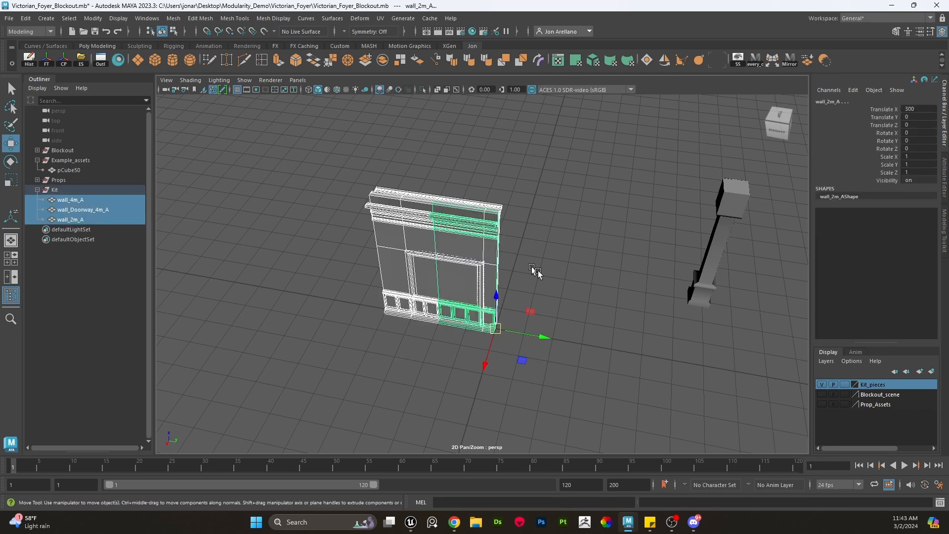
pyautogui.keyDown('alt'); pyautogui.moveTo(538, 271); pyautogui.dragTo(622, 260); pyautogui.keyUp('alt')
pyautogui.keyDown('alt'); pyautogui.moveTo(636, 295); pyautogui.dragTo(448, 326); pyautogui.keyUp('alt')
pyautogui.click(693, 259)
pyautogui.keyDown('alt'); pyautogui.moveTo(447, 326); pyautogui.dragTo(613, 307, button='middle'); pyautogui.keyUp('alt')
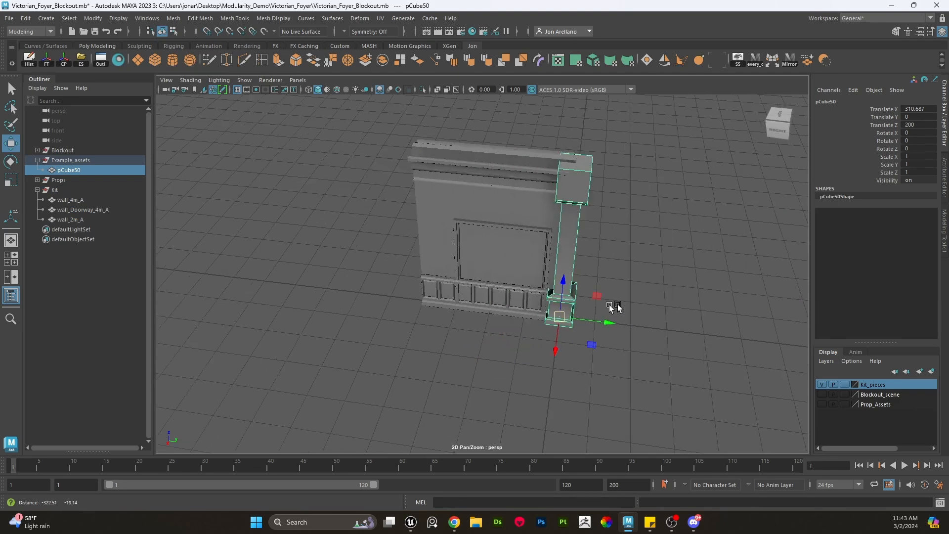
pyautogui.scroll(2, 614, 308)
pyautogui.keyDown('shift'); pyautogui.click(463, 226); pyautogui.keyUp('shift')
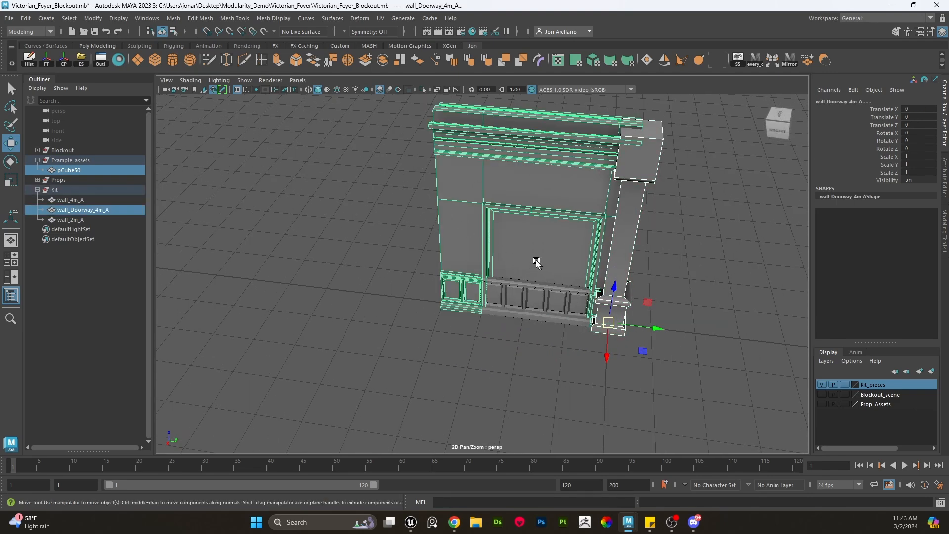
# - Move the doorway and 2 m walls aside from the 4 m wall with grid snapping
pyautogui.click(495, 316)
pyautogui.click(492, 300)
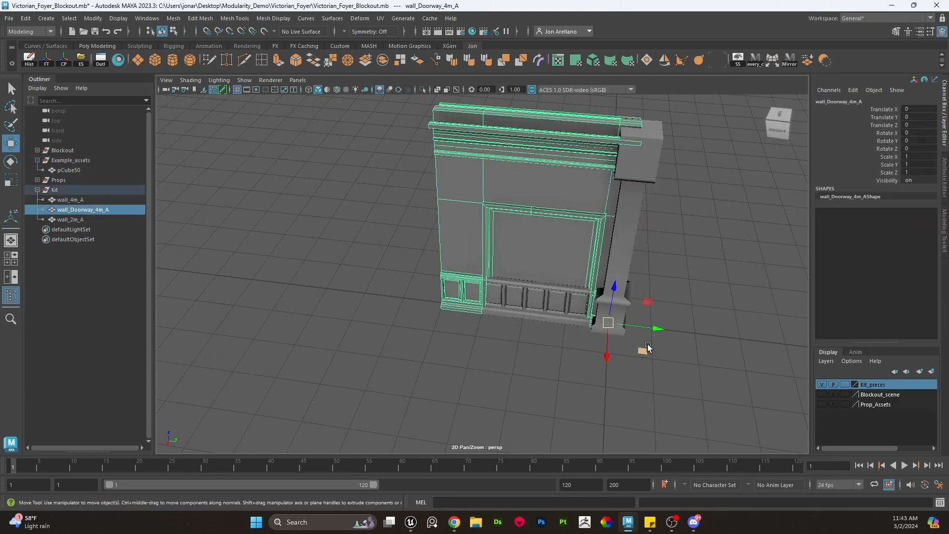
pyautogui.press('x')
pyautogui.moveTo(656, 328); pyautogui.dragTo(259, 271)
pyautogui.click(460, 258)
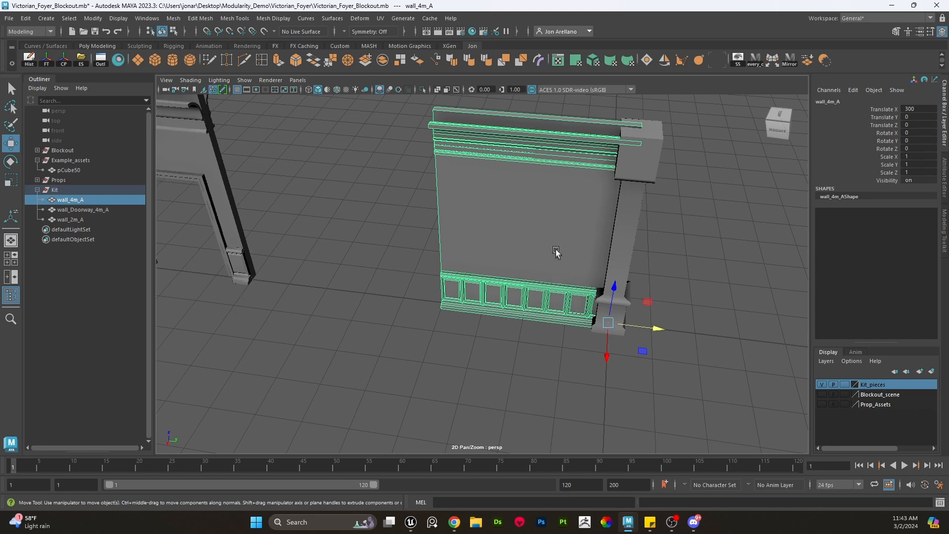
pyautogui.keyDown('shift'); pyautogui.moveTo(560, 367); pyautogui.dragTo(411, 128); pyautogui.keyUp('shift')
pyautogui.moveTo(652, 322); pyautogui.dragTo(376, 294)
pyautogui.click(514, 267)
pyautogui.keyDown('alt'); pyautogui.moveTo(686, 347); pyautogui.dragTo(691, 330); pyautogui.keyUp('alt')
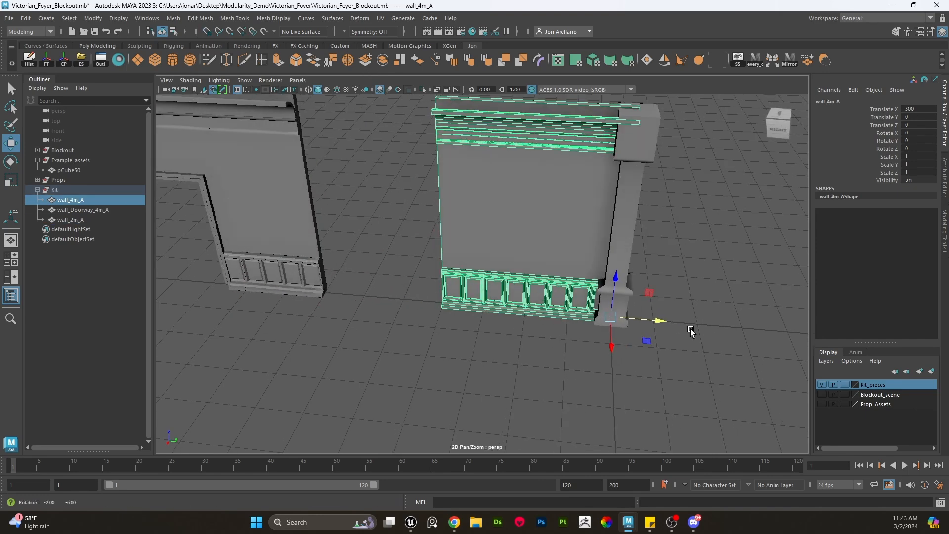
pyautogui.keyDown('alt'); pyautogui.moveTo(690, 330); pyautogui.dragTo(659, 340, button='middle'); pyautogui.keyUp('alt')
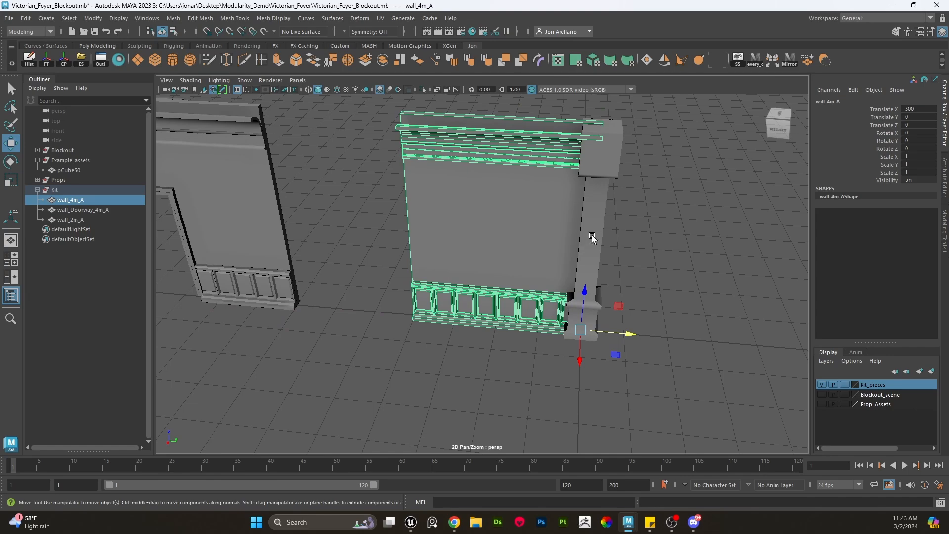
pyautogui.click(608, 174)
pyautogui.keyDown('alt'); pyautogui.moveTo(665, 291); pyautogui.dragTo(608, 259); pyautogui.keyUp('alt')
pyautogui.scroll(2, 608, 262)
pyautogui.keyDown('alt'); pyautogui.moveTo(606, 267); pyautogui.dragTo(597, 337, button='middle'); pyautogui.keyUp('alt')
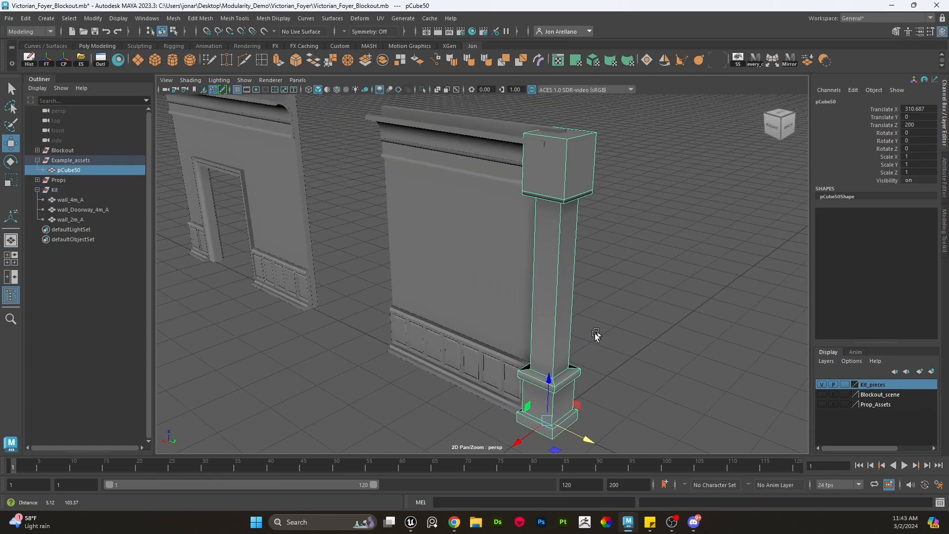
pyautogui.keyDown('alt'); pyautogui.moveTo(597, 337); pyautogui.dragTo(608, 317); pyautogui.keyUp('alt')
pyautogui.scroll(-2, 601, 314)
pyautogui.keyDown('alt'); pyautogui.moveTo(589, 311); pyautogui.dragTo(604, 302, button='middle'); pyautogui.keyUp('alt')
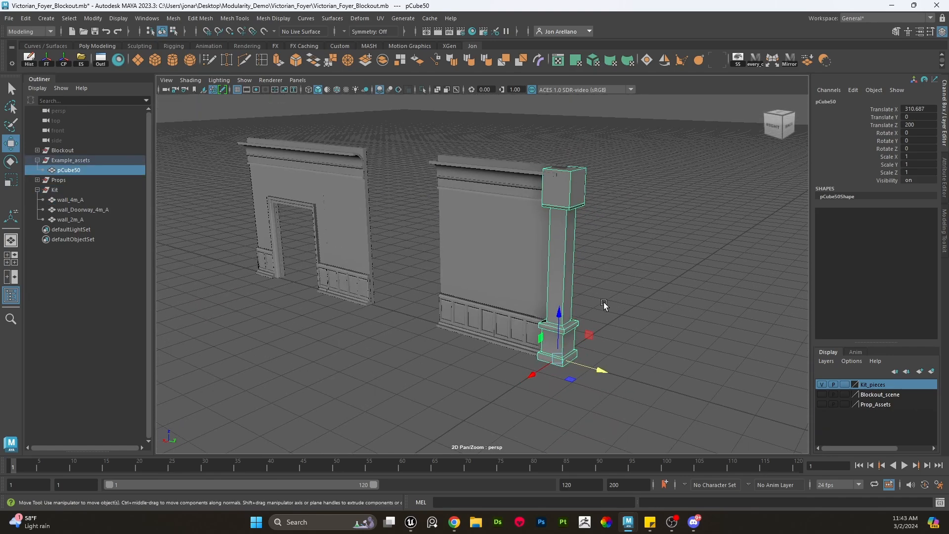
pyautogui.scroll(2, 604, 303)
pyautogui.keyDown('alt'); pyautogui.moveTo(606, 317); pyautogui.dragTo(547, 305); pyautogui.keyUp('alt')
pyautogui.click(506, 275)
pyautogui.scroll(-3, 504, 277)
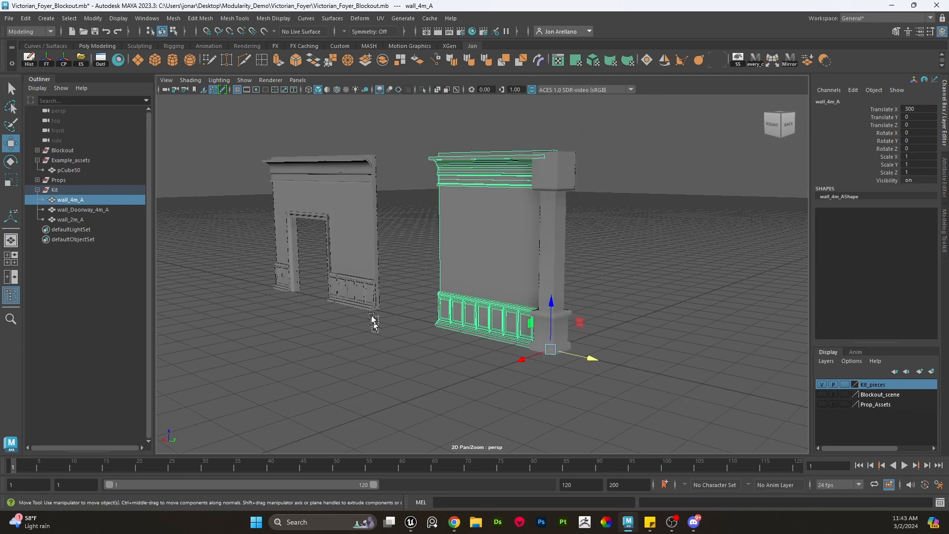
pyautogui.moveTo(371, 316); pyautogui.dragTo(362, 238)
pyautogui.moveTo(345, 312); pyautogui.dragTo(506, 287)
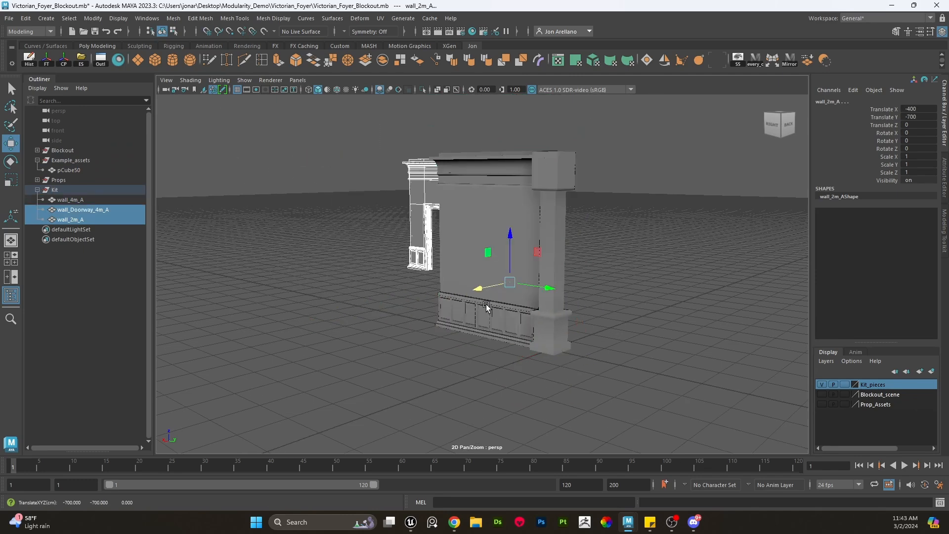
# - Duplicate the 4 m wall three times, placing the copies end to end to test tiling
pyautogui.click(488, 311)
pyautogui.hotkey('ctrl', 'd')
pyautogui.moveTo(577, 354); pyautogui.dragTo(289, 290)
pyautogui.hotkey('ctrl', 'd')
pyautogui.hotkey('ctrl', 'd')
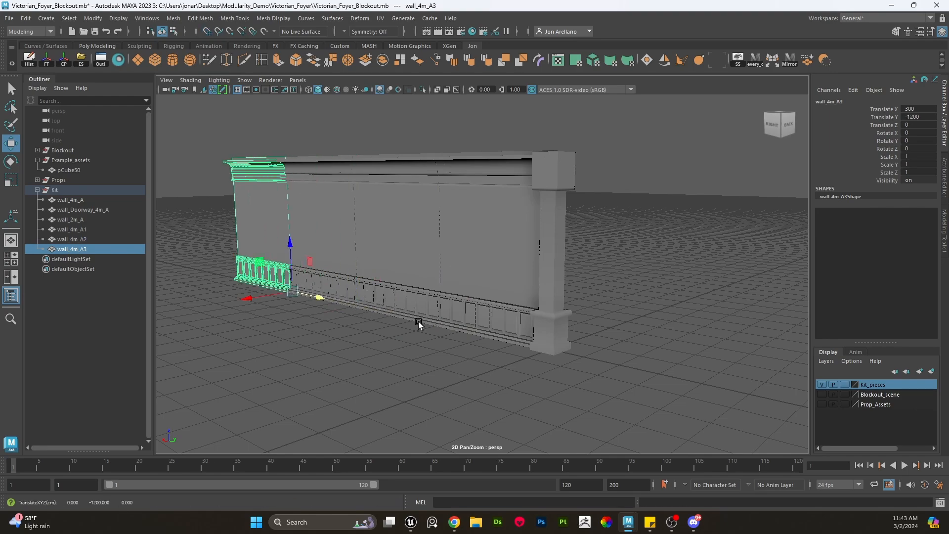
pyautogui.click(423, 334)
pyautogui.scroll(5, 439, 315)
pyautogui.keyDown('alt'); pyautogui.moveTo(441, 312); pyautogui.dragTo(408, 280); pyautogui.keyUp('alt')
pyautogui.scroll(-8, 403, 242)
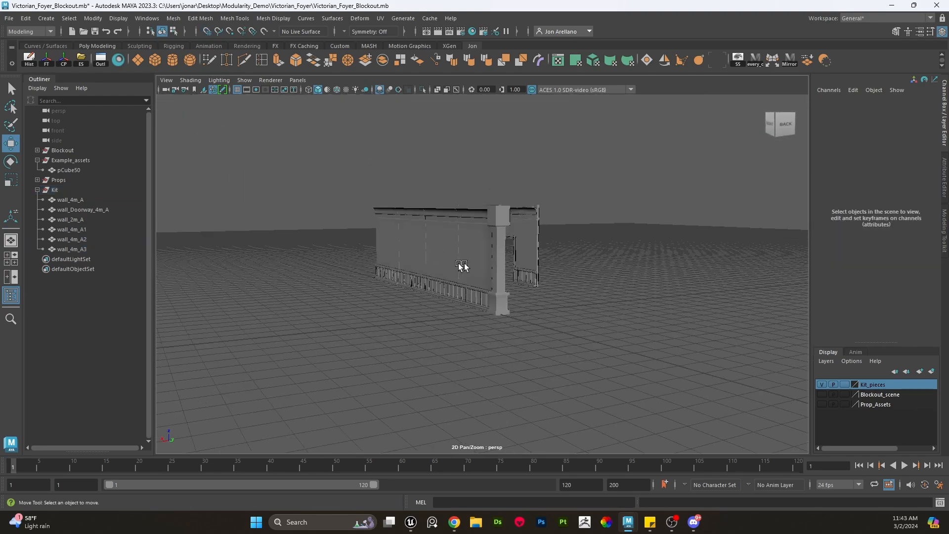
pyautogui.click(519, 216)
pyautogui.keyDown('alt'); pyautogui.moveTo(520, 216); pyautogui.dragTo(530, 278); pyautogui.keyUp('alt')
pyautogui.scroll(3, 530, 277)
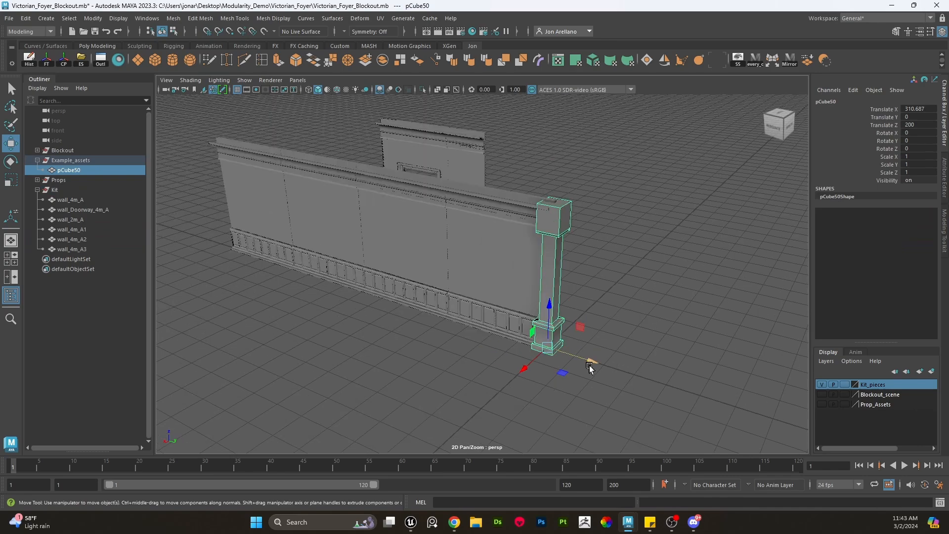
# - Duplicate the pillar and snap the copy to the joint between two wall copies
pyautogui.hotkey('ctrl', 'd')
pyautogui.press('x')
pyautogui.moveTo(592, 360); pyautogui.dragTo(451, 309)
pyautogui.click(459, 375)
pyautogui.keyDown('alt'); pyautogui.moveTo(459, 374); pyautogui.dragTo(476, 346); pyautogui.keyUp('alt')
pyautogui.click(528, 336)
pyautogui.click(487, 350)
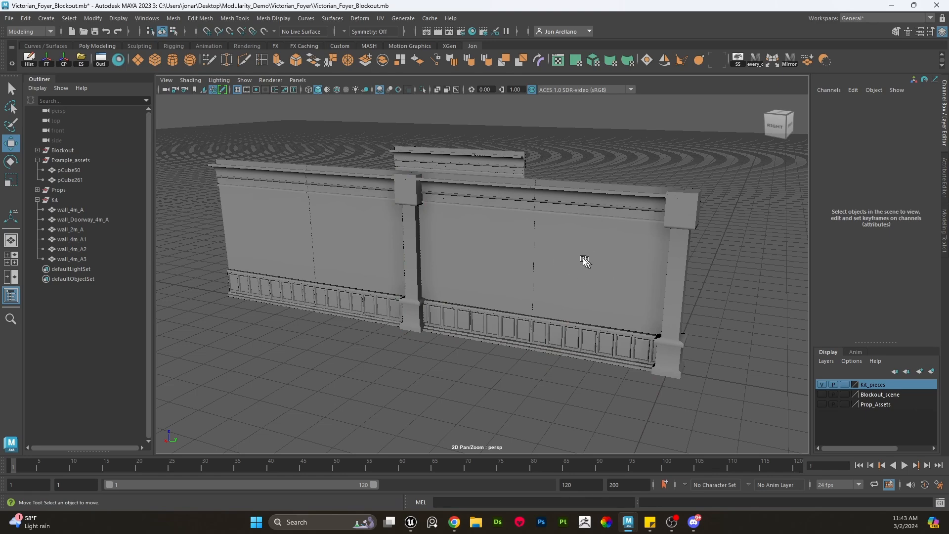
pyautogui.click(413, 234)
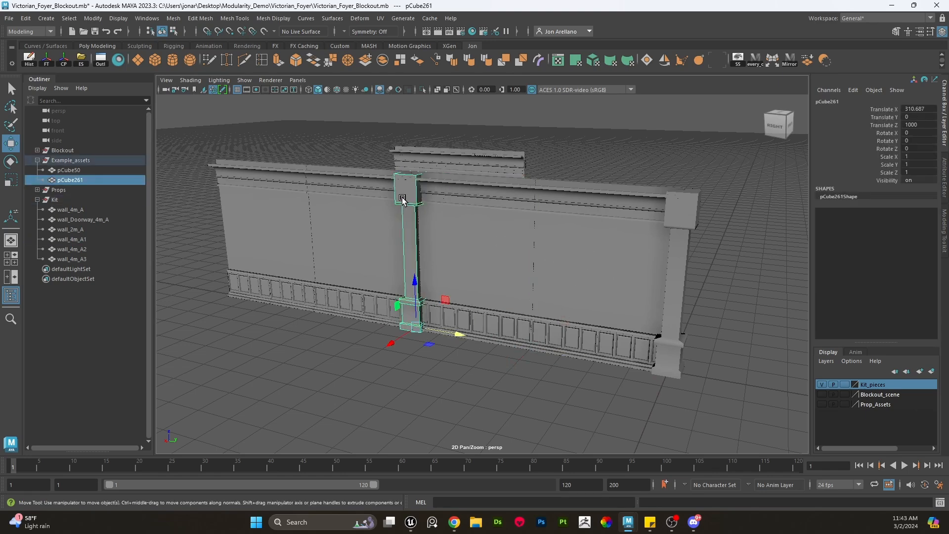
pyautogui.scroll(3, 413, 192)
pyautogui.keyDown('alt'); pyautogui.moveTo(413, 192); pyautogui.dragTo(394, 195); pyautogui.keyUp('alt')
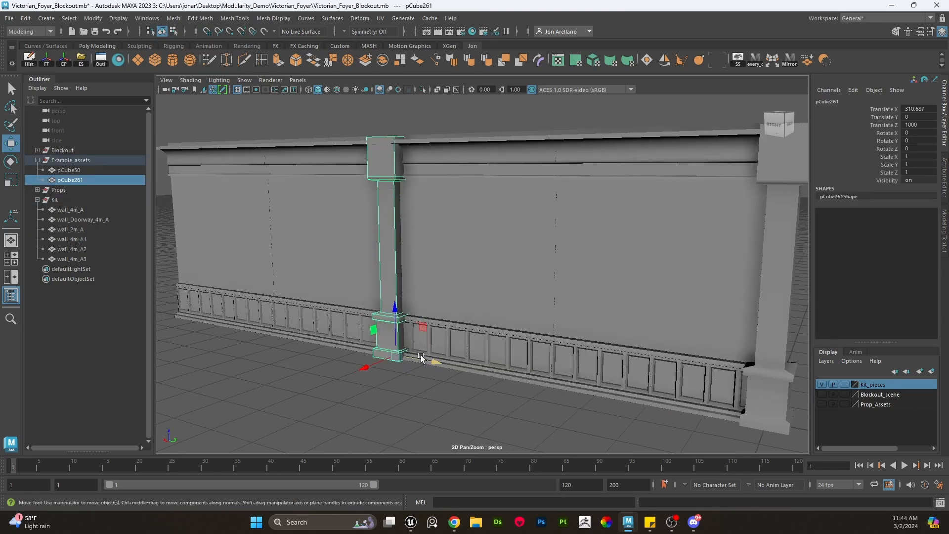
pyautogui.moveTo(420, 358); pyautogui.dragTo(431, 346)
pyautogui.hotkey('ctrl', 'z')
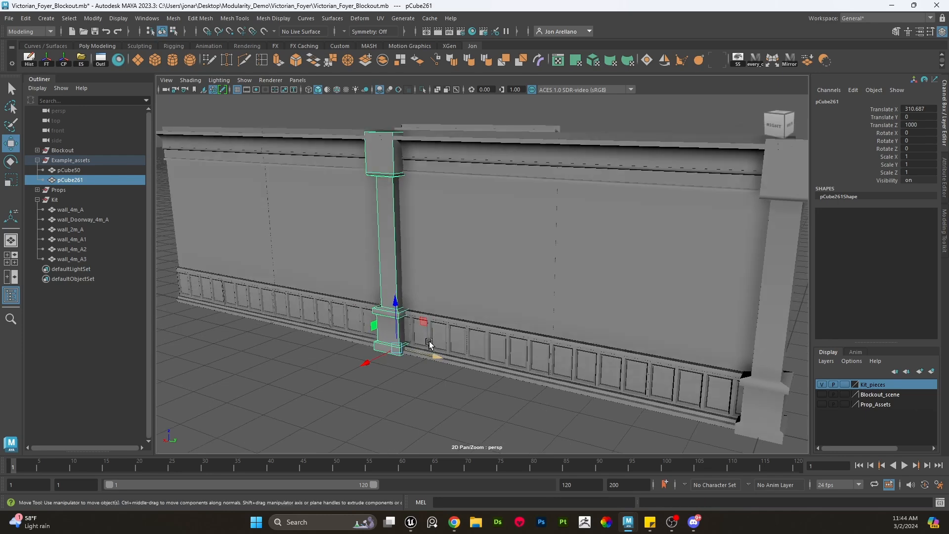
pyautogui.keyDown('alt'); pyautogui.moveTo(430, 345); pyautogui.dragTo(526, 371, button='middle'); pyautogui.keyUp('alt')
pyautogui.scroll(-4, 529, 365)
pyautogui.keyDown('alt'); pyautogui.moveTo(539, 347); pyautogui.dragTo(545, 364); pyautogui.keyUp('alt')
pyautogui.scroll(2, 552, 360)
pyautogui.click(556, 359)
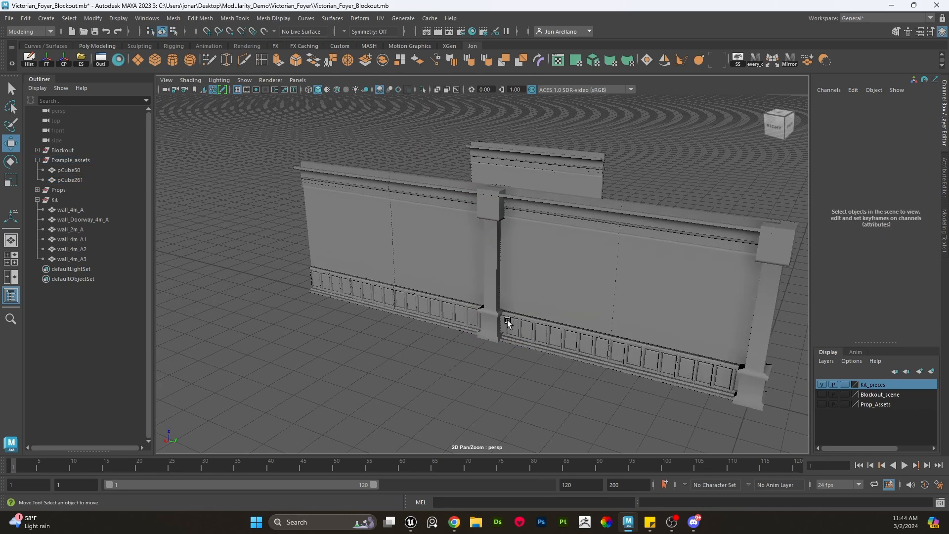
pyautogui.keyDown('alt'); pyautogui.moveTo(628, 338); pyautogui.dragTo(520, 332, button='middle'); pyautogui.keyUp('alt')
pyautogui.keyDown('alt'); pyautogui.moveTo(520, 334); pyautogui.dragTo(538, 268); pyautogui.keyUp('alt')
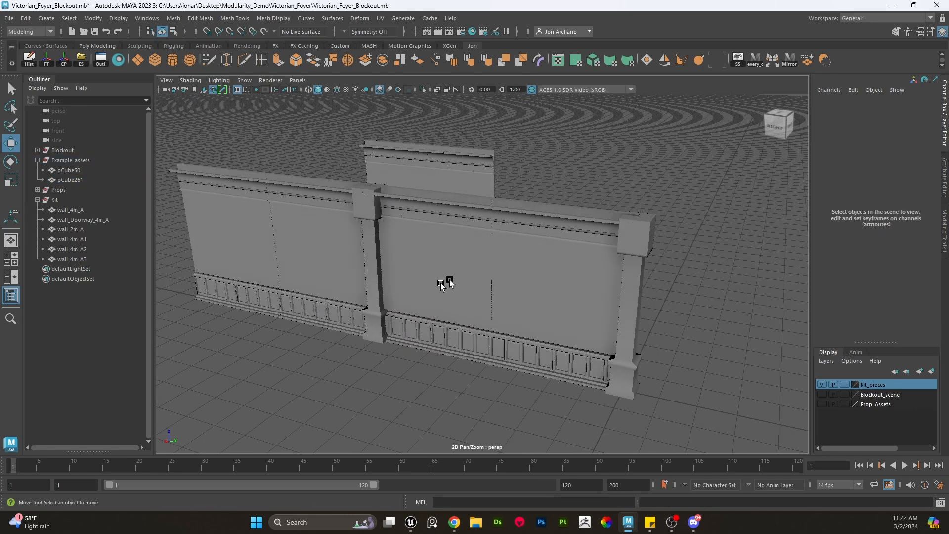
# - Duplicate the pillar again and snap it to the far end of the wall row
pyautogui.click(621, 243)
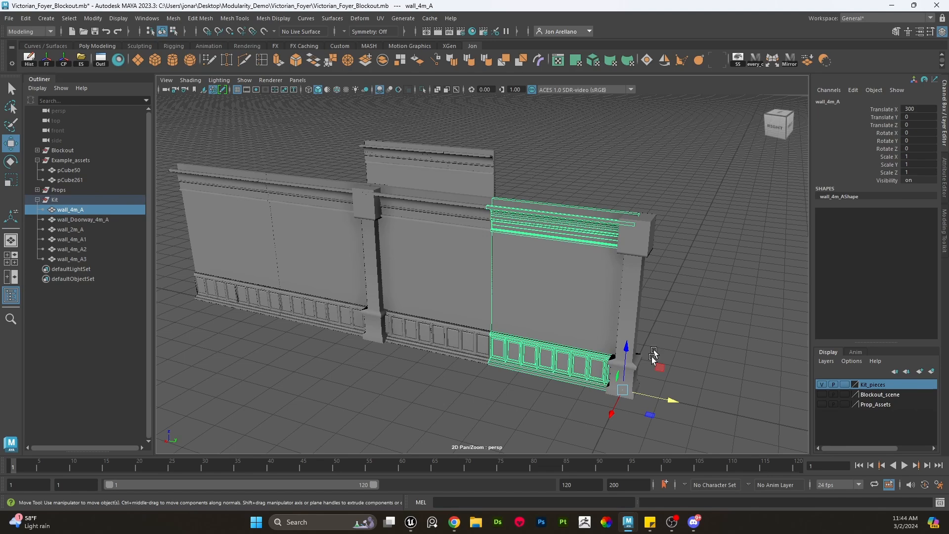
pyautogui.click(669, 271)
pyautogui.keyDown('alt'); pyautogui.moveTo(564, 284); pyautogui.dragTo(465, 271); pyautogui.keyUp('alt')
pyautogui.scroll(3, 487, 273)
pyautogui.click(365, 247)
pyautogui.press('f')
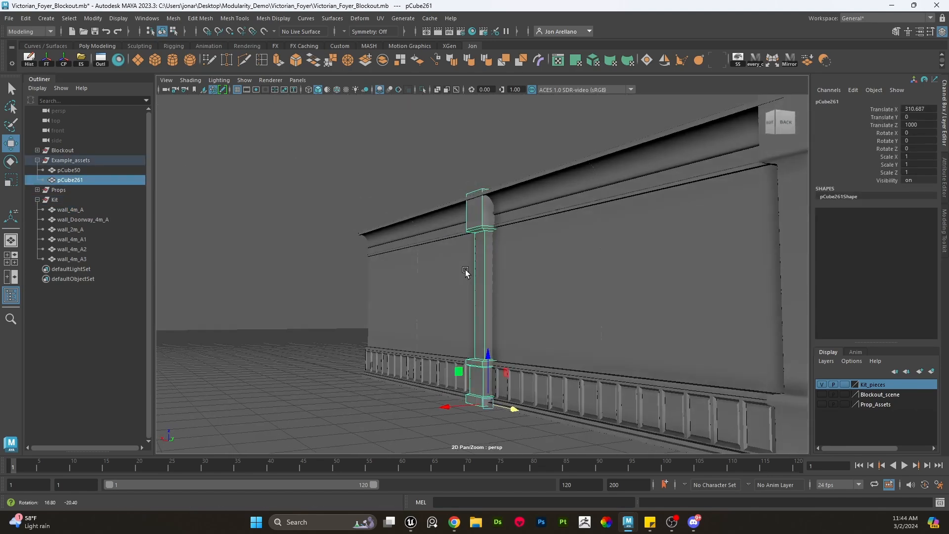
pyautogui.keyDown('alt'); pyautogui.moveTo(479, 309); pyautogui.dragTo(483, 284, button='middle'); pyautogui.keyUp('alt')
pyautogui.keyDown('alt'); pyautogui.moveTo(496, 321); pyautogui.dragTo(505, 324); pyautogui.keyUp('alt')
pyautogui.hotkey('ctrl', 'd')
pyautogui.press('x')
pyautogui.moveTo(515, 379); pyautogui.dragTo(376, 346)
pyautogui.scroll(-4, 437, 328)
pyautogui.keyDown('alt'); pyautogui.moveTo(468, 303); pyautogui.dragTo(493, 324); pyautogui.keyUp('alt')
pyautogui.keyDown('shift'); pyautogui.click(466, 213); pyautogui.keyUp('shift')
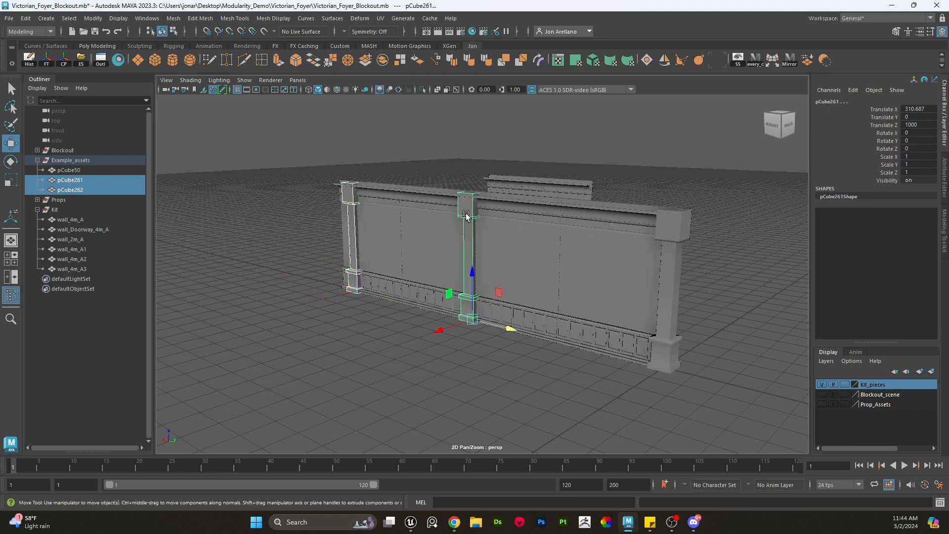
# - Delete the duplicated pillars and 4 m wall copies
pyautogui.press('Delete')
pyautogui.click(398, 248)
pyautogui.press('Delete')
pyautogui.click(434, 261)
pyautogui.press('Delete')
pyautogui.click(513, 276)
pyautogui.press('Delete')
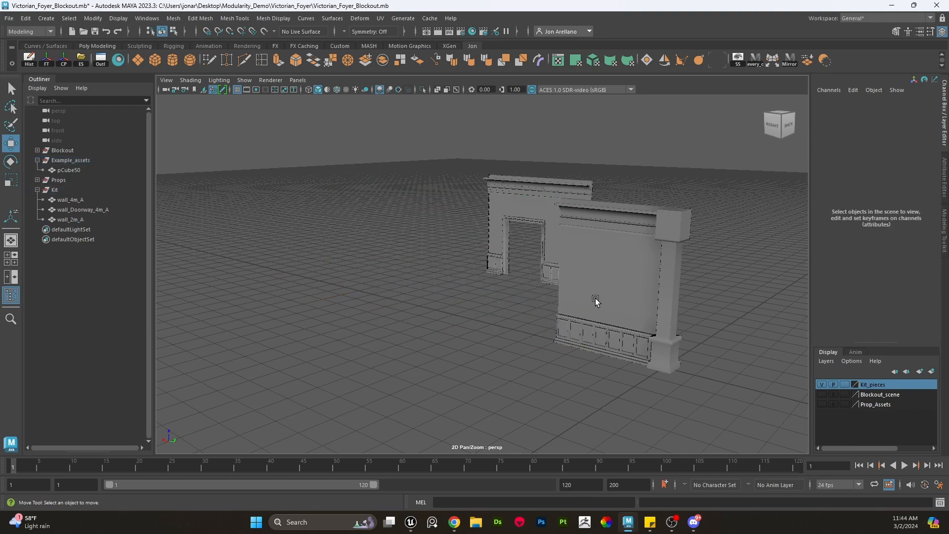
# - Move the pillar into the Kit group and rename it Pillar_wall_A
pyautogui.click(598, 299)
pyautogui.scroll(4, 609, 299)
pyautogui.keyDown('alt'); pyautogui.moveTo(609, 299); pyautogui.dragTo(479, 289, button='middle'); pyautogui.keyUp('alt')
pyautogui.keyDown('alt'); pyautogui.moveTo(479, 289); pyautogui.dragTo(500, 317); pyautogui.keyUp('alt')
pyautogui.click(609, 252)
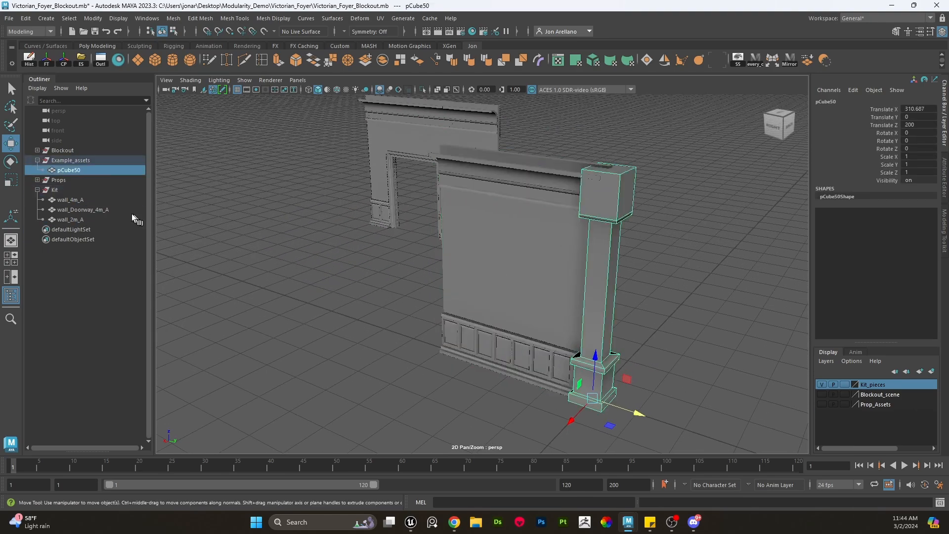
pyautogui.moveTo(73, 170)
pyautogui.mouseDown(button='middle')
pyautogui.moveTo(72, 196)
pyautogui.moveTo(76, 188)
pyautogui.mouseUp(button='middle')
pyautogui.doubleClick(75, 190)
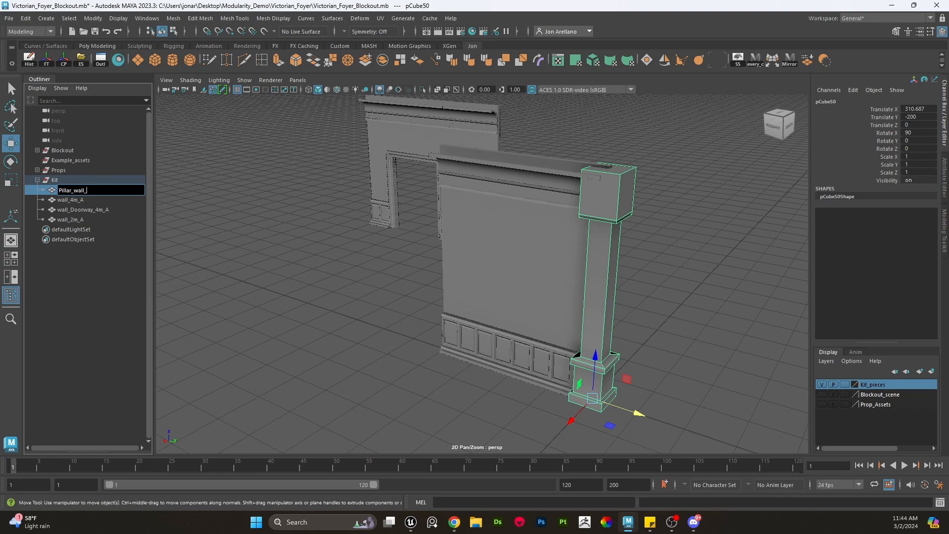
pyautogui.press('Return')
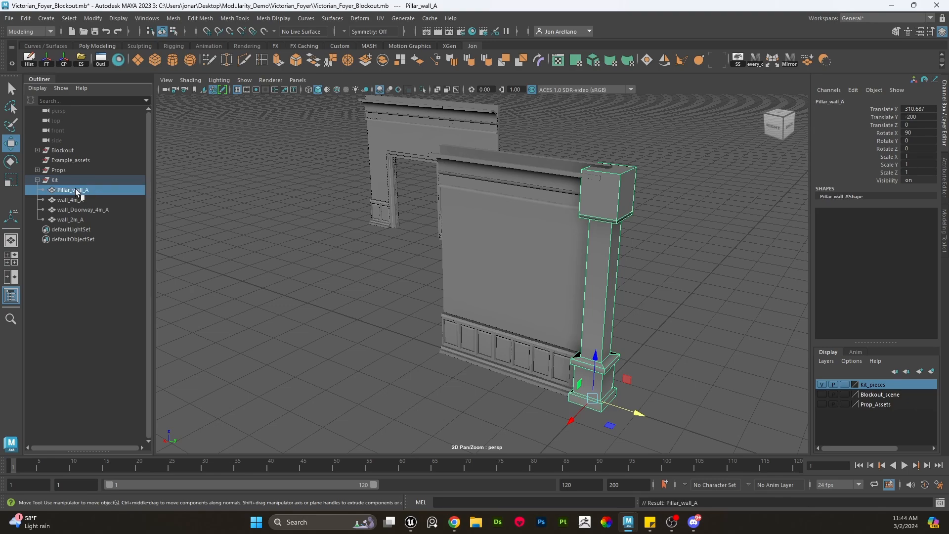
# - Select and inspect the pillar, doorway and 4 m wall pieces in the Kit group
pyautogui.scroll(-2, 476, 146)
pyautogui.keyDown('alt'); pyautogui.moveTo(399, 166); pyautogui.dragTo(445, 191); pyautogui.keyUp('alt')
pyautogui.moveTo(677, 397); pyautogui.dragTo(217, 35)
pyautogui.press('x')
pyautogui.moveTo(575, 342); pyautogui.dragTo(578, 343)
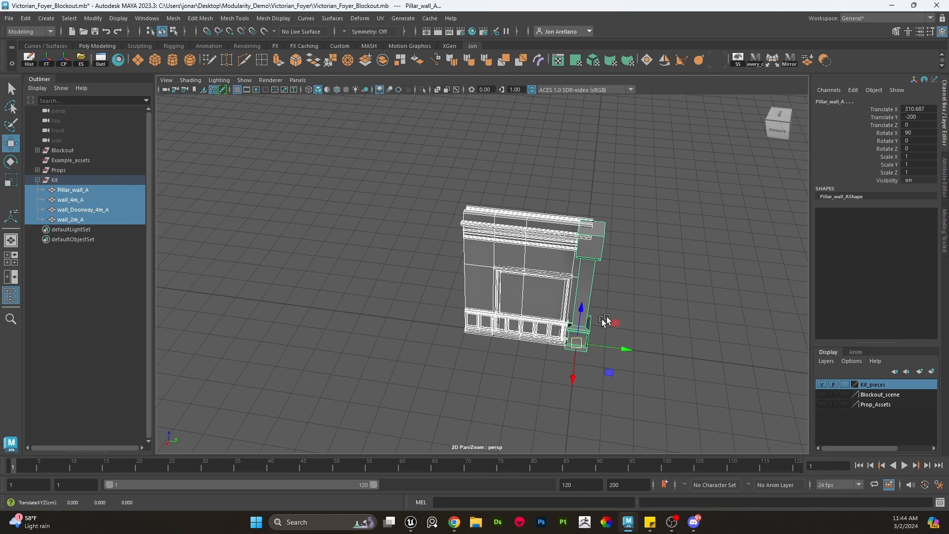
pyautogui.click(623, 329)
pyautogui.keyDown('alt'); pyautogui.moveTo(624, 332); pyautogui.dragTo(540, 336, button='middle'); pyautogui.keyUp('alt')
pyautogui.moveTo(555, 390); pyautogui.dragTo(279, 202)
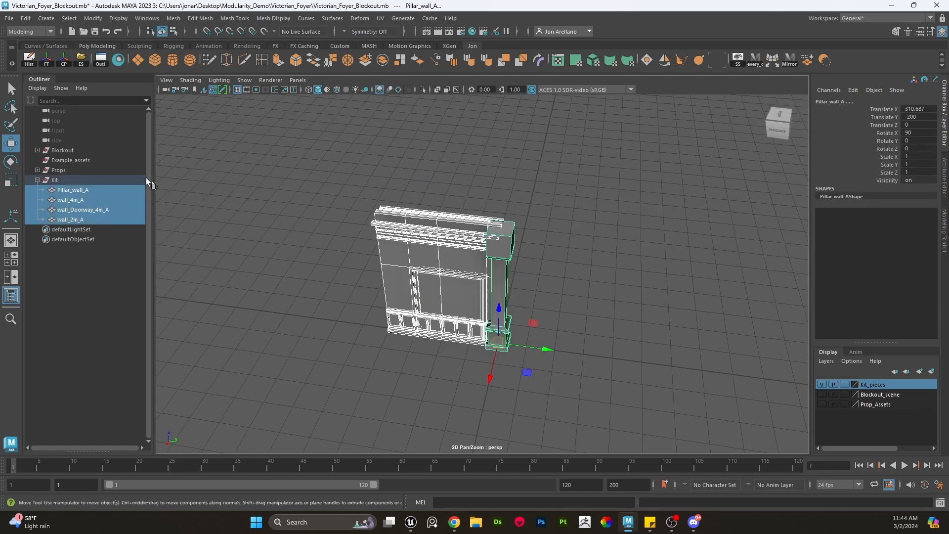
pyautogui.click(483, 182)
pyautogui.click(406, 292)
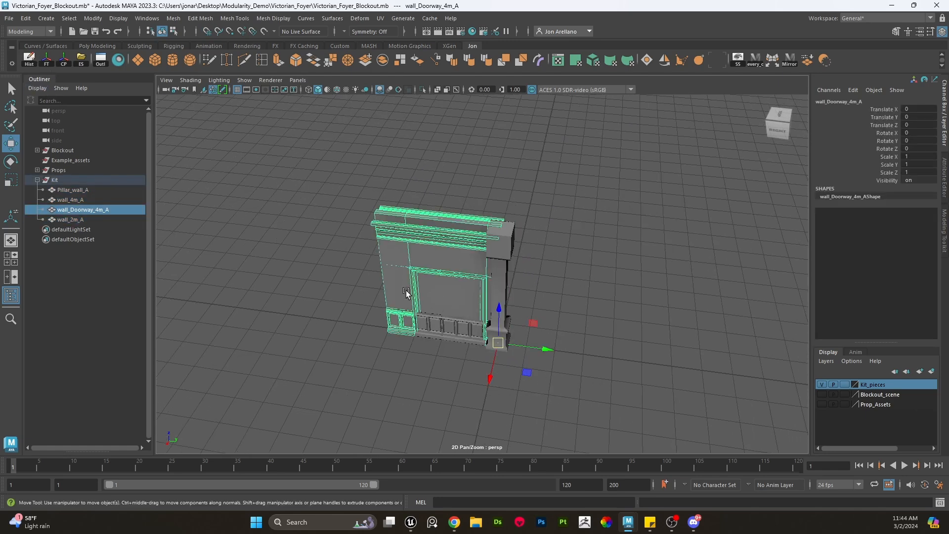
pyautogui.click(436, 302)
pyautogui.moveTo(559, 407); pyautogui.dragTo(551, 242)
pyautogui.click(493, 299)
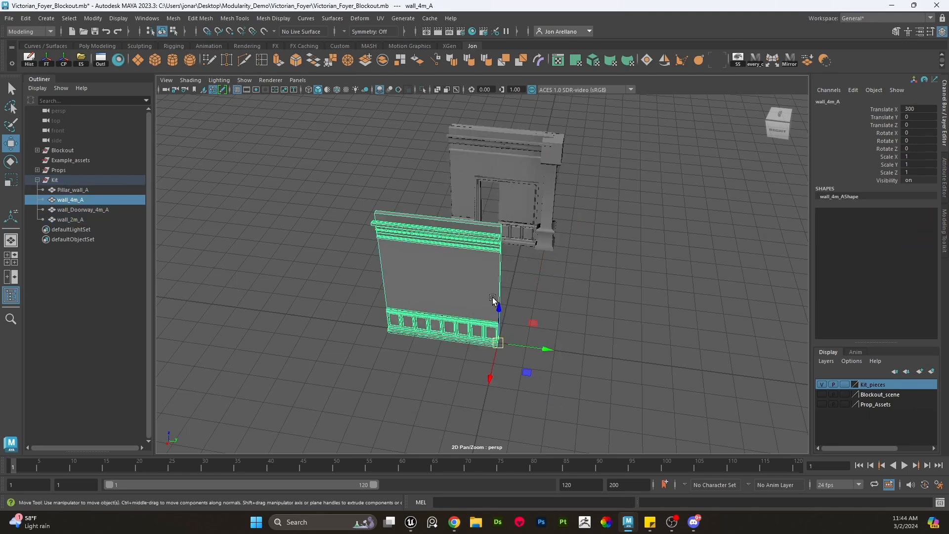
# - Duplicate the 4 m wall and move the copy off to the side
pyautogui.hotkey('ctrl', 'd')
pyautogui.keyDown('shift'); pyautogui.moveTo(526, 372); pyautogui.dragTo(460, 315); pyautogui.keyUp('shift')
pyautogui.hotkey('ctrl', 'z')
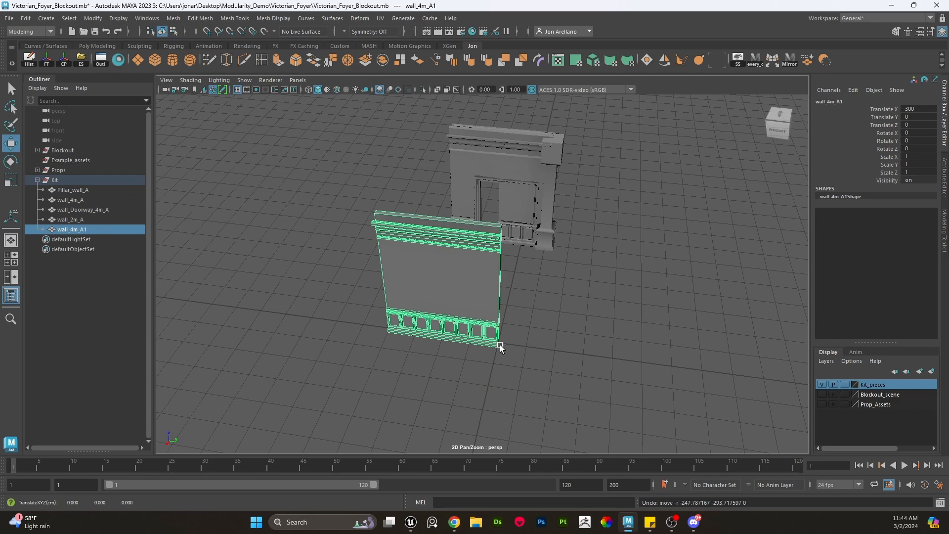
pyautogui.scroll(-5, 519, 338)
pyautogui.click(526, 334)
pyautogui.click(463, 285)
pyautogui.scroll(4, 459, 312)
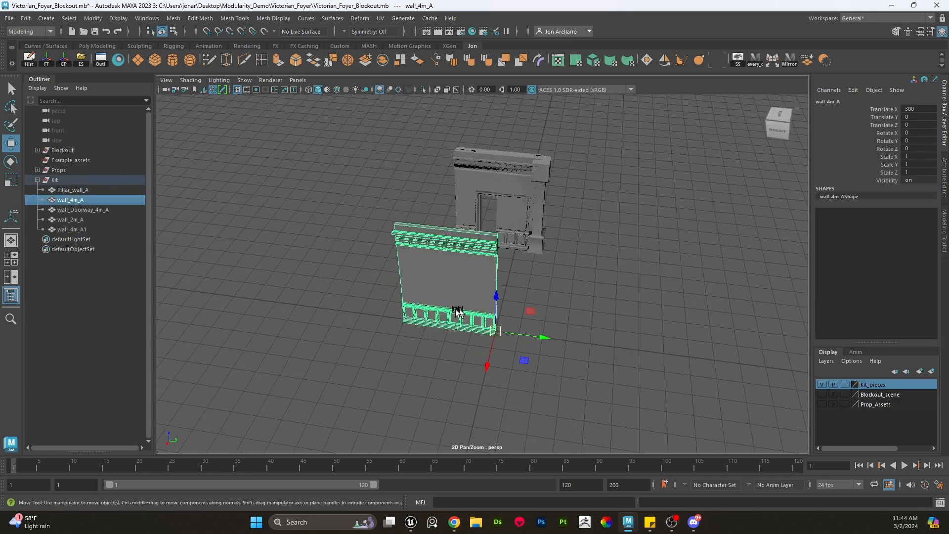
pyautogui.click(114, 231)
pyautogui.moveTo(494, 336); pyautogui.dragTo(524, 276)
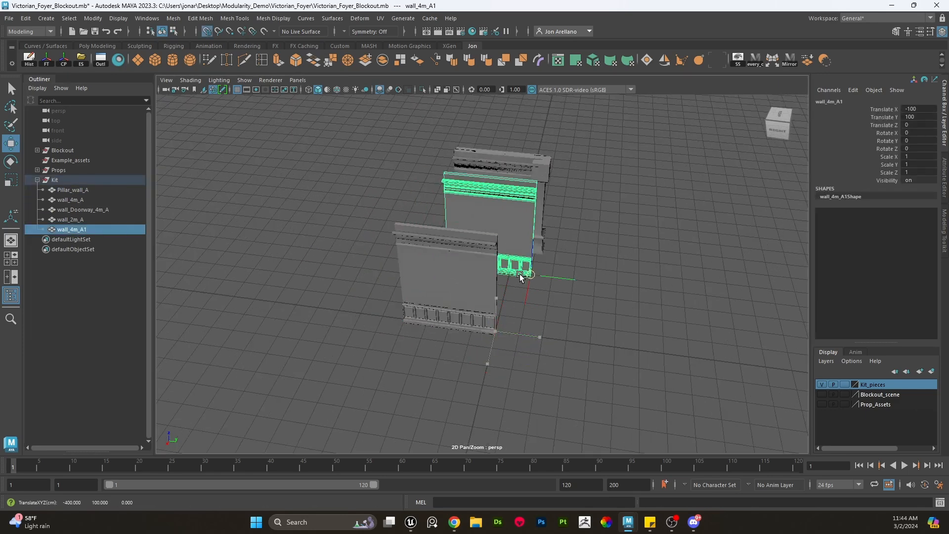
# - Apply a mirror cut to the 4 m wall and rotate the cut plane to -135° to form a corner
pyautogui.click(468, 312)
pyautogui.scroll(5, 483, 308)
pyautogui.keyDown('alt'); pyautogui.moveTo(483, 309); pyautogui.dragTo(475, 307); pyautogui.keyUp('alt')
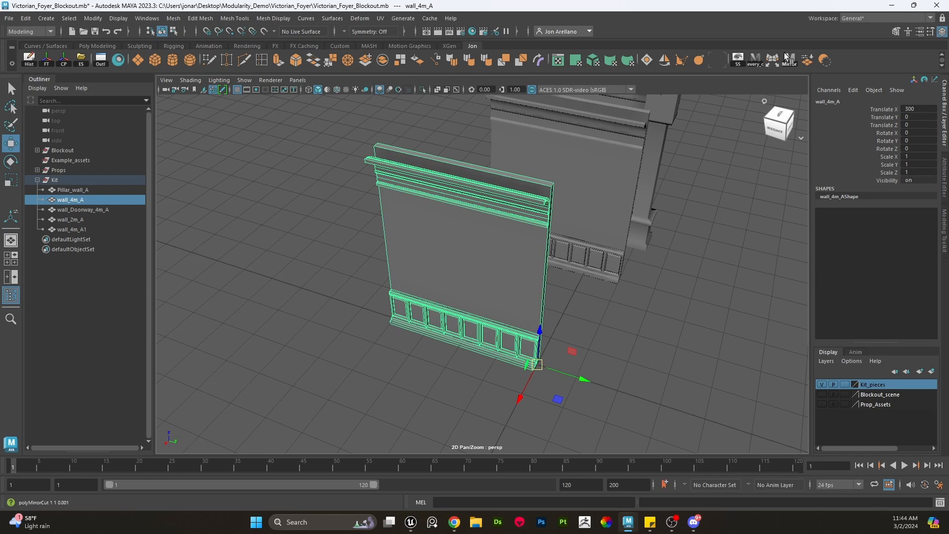
pyautogui.click(788, 58)
pyautogui.press('e')
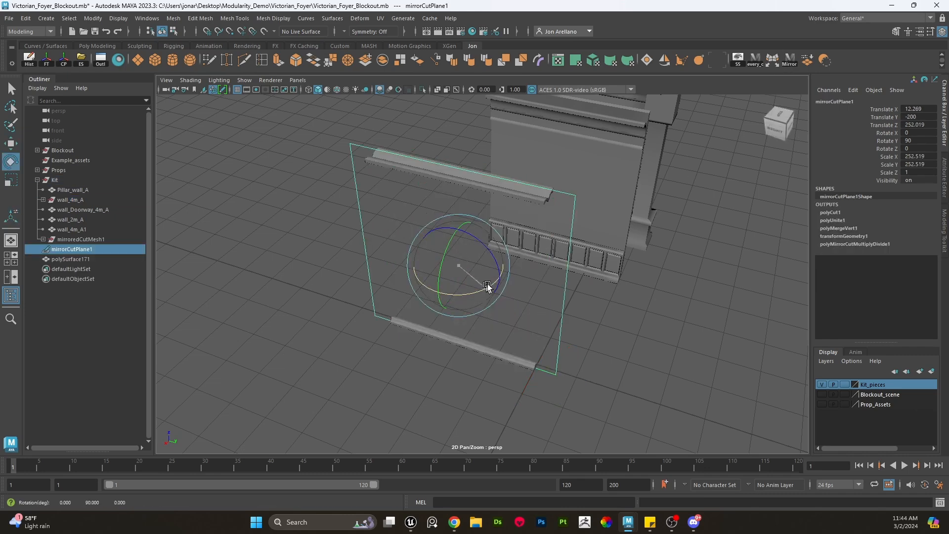
pyautogui.moveTo(492, 281); pyautogui.dragTo(579, 275)
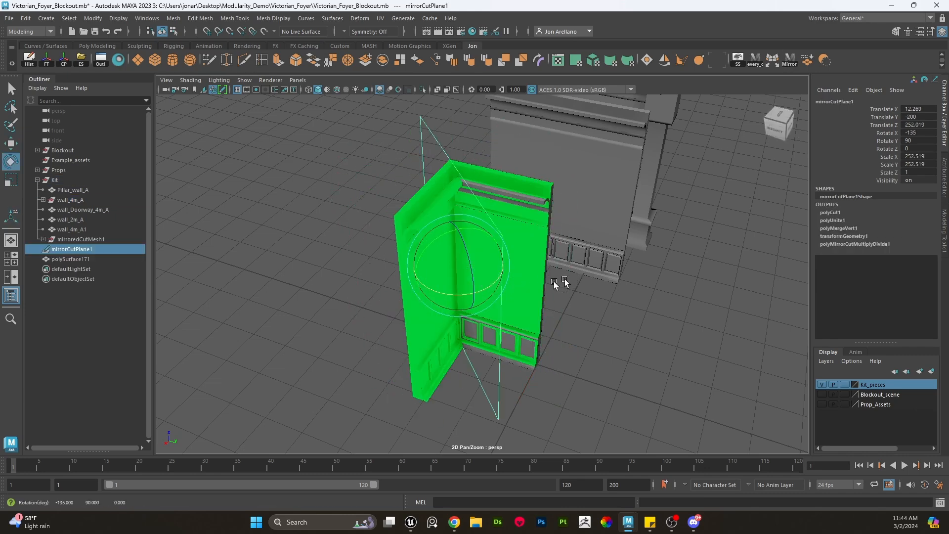
# - Move the mirror cut plane to line up with the wall's end
pyautogui.press('w')
pyautogui.moveTo(495, 276)
pyautogui.mouseDown()
pyautogui.moveTo(479, 275)
pyautogui.moveTo(498, 278)
pyautogui.mouseUp()
pyautogui.keyDown('alt'); pyautogui.moveTo(498, 278); pyautogui.dragTo(509, 257, button='middle'); pyautogui.keyUp('alt')
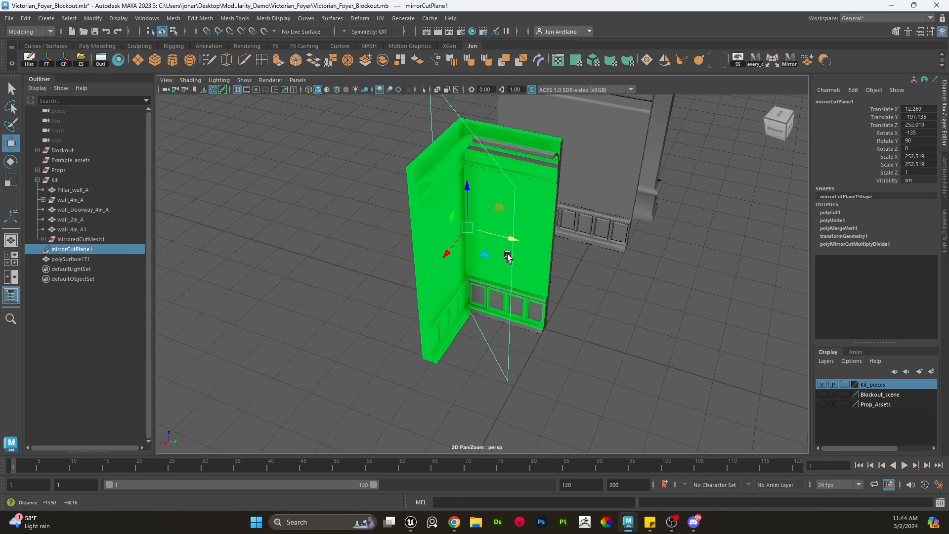
pyautogui.keyDown('alt'); pyautogui.moveTo(509, 256); pyautogui.dragTo(512, 267); pyautogui.keyUp('alt')
pyautogui.scroll(5, 509, 284)
pyautogui.scroll(-4, 509, 285)
pyautogui.keyDown('alt'); pyautogui.moveTo(509, 285); pyautogui.dragTo(526, 169, button='middle'); pyautogui.keyUp('alt')
pyautogui.scroll(2, 519, 223)
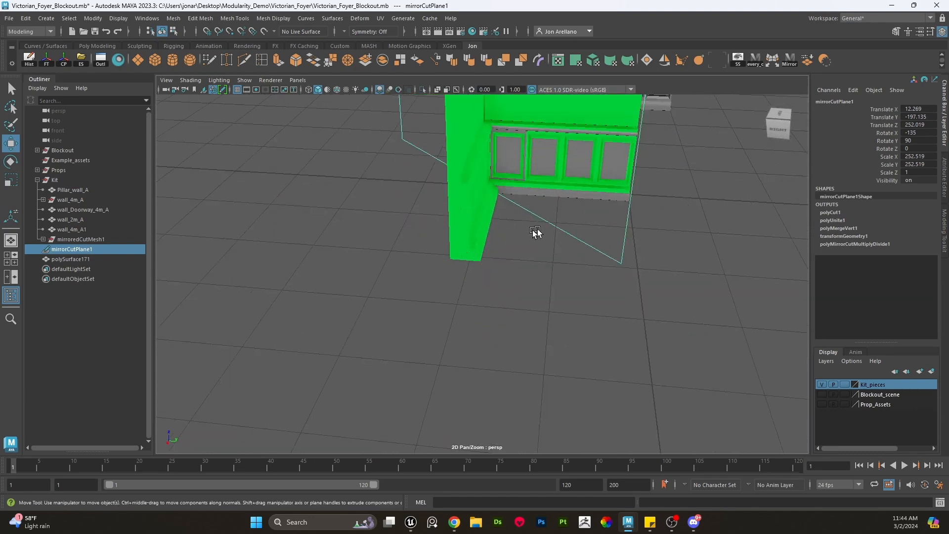
pyautogui.keyDown('alt'); pyautogui.moveTo(534, 247); pyautogui.dragTo(525, 274, button='middle'); pyautogui.keyUp('alt')
pyautogui.scroll(5, 517, 278)
pyautogui.keyDown('alt'); pyautogui.moveTo(502, 303); pyautogui.dragTo(527, 303); pyautogui.keyUp('alt')
pyautogui.moveTo(544, 312); pyautogui.dragTo(559, 308, button='middle')
pyautogui.click(495, 299)
pyautogui.keyDown('alt'); pyautogui.moveTo(513, 296); pyautogui.dragTo(541, 314); pyautogui.keyUp('alt')
pyautogui.hotkey('ctrl', 'z')
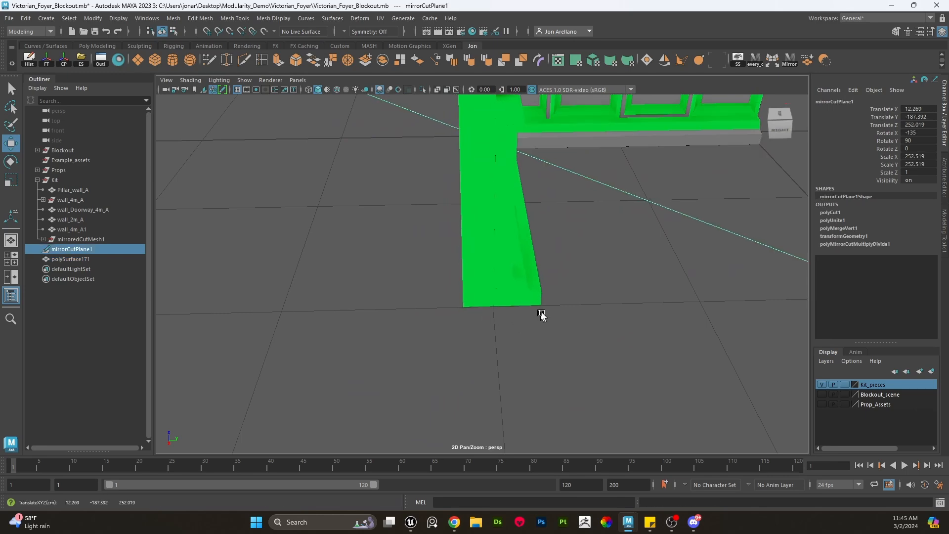
# - Delete the mirrored corner's history and remove the mirror cut plane
pyautogui.scroll(-6, 543, 311)
pyautogui.click(552, 281)
pyautogui.scroll(-1, 552, 280)
pyautogui.keyDown('alt'); pyautogui.moveTo(548, 278); pyautogui.dragTo(505, 317, button='middle'); pyautogui.keyUp('alt')
pyautogui.keyDown('alt'); pyautogui.moveTo(505, 318); pyautogui.dragTo(569, 390); pyautogui.keyUp('alt')
pyautogui.moveTo(589, 423); pyautogui.dragTo(399, 232)
pyautogui.click(29, 60)
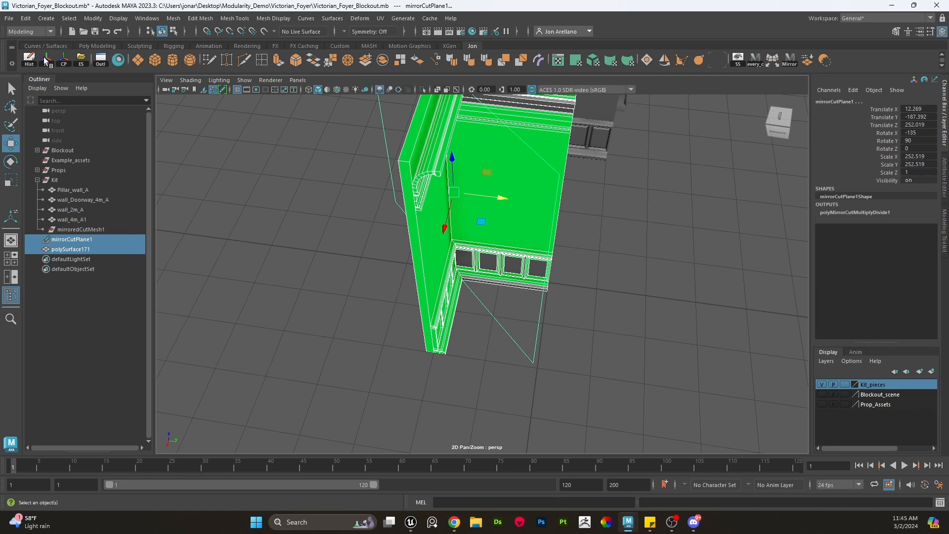
pyautogui.moveTo(546, 381); pyautogui.dragTo(492, 326)
pyautogui.press('Delete')
pyautogui.click(465, 264)
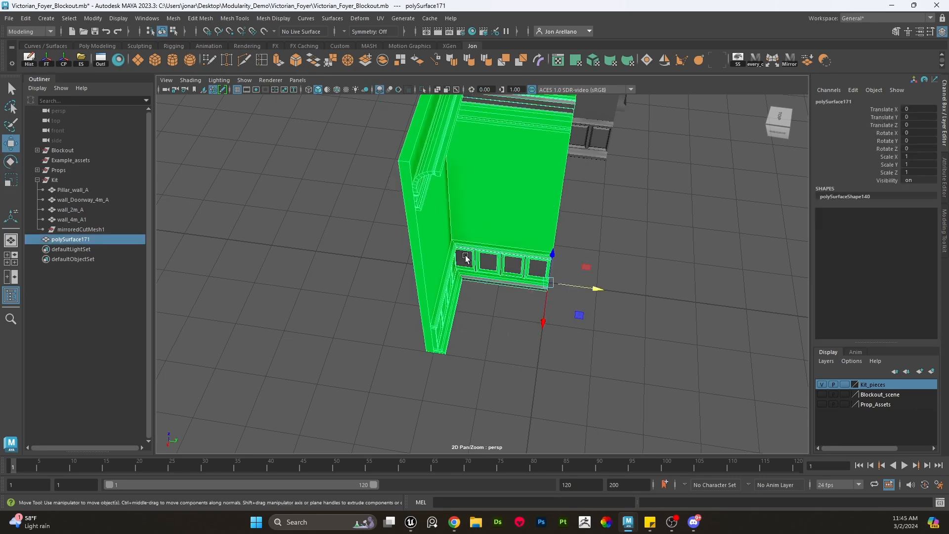
# - Duplicate the 4 m wall, rotate the copy 90° and move it beside the corner piece
pyautogui.keyDown('alt'); pyautogui.moveTo(492, 272); pyautogui.dragTo(487, 318, button='middle'); pyautogui.keyUp('alt')
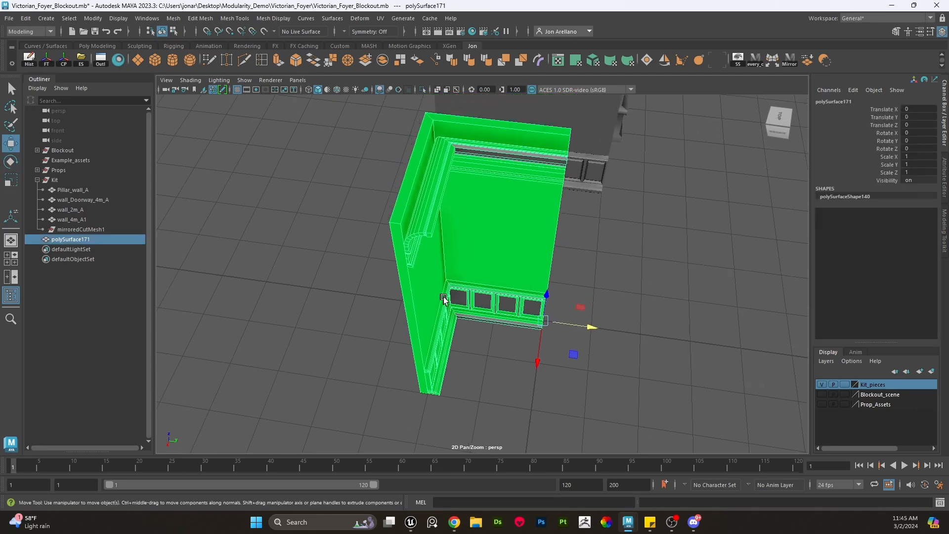
pyautogui.keyDown('alt'); pyautogui.moveTo(532, 346); pyautogui.dragTo(487, 270); pyautogui.keyUp('alt')
pyautogui.moveTo(488, 269); pyautogui.dragTo(568, 469, button='right')
pyautogui.click(568, 472)
pyautogui.keyDown('alt'); pyautogui.moveTo(567, 472); pyautogui.dragTo(467, 328); pyautogui.keyUp('alt')
pyautogui.click(589, 218)
pyautogui.hotkey('ctrl', 'd')
pyautogui.scroll(5, 445, 376)
pyautogui.press('e')
pyautogui.moveTo(435, 414); pyautogui.dragTo(501, 402)
pyautogui.press('w')
pyautogui.keyDown('alt'); pyautogui.moveTo(479, 362); pyautogui.dragTo(483, 291); pyautogui.keyUp('alt')
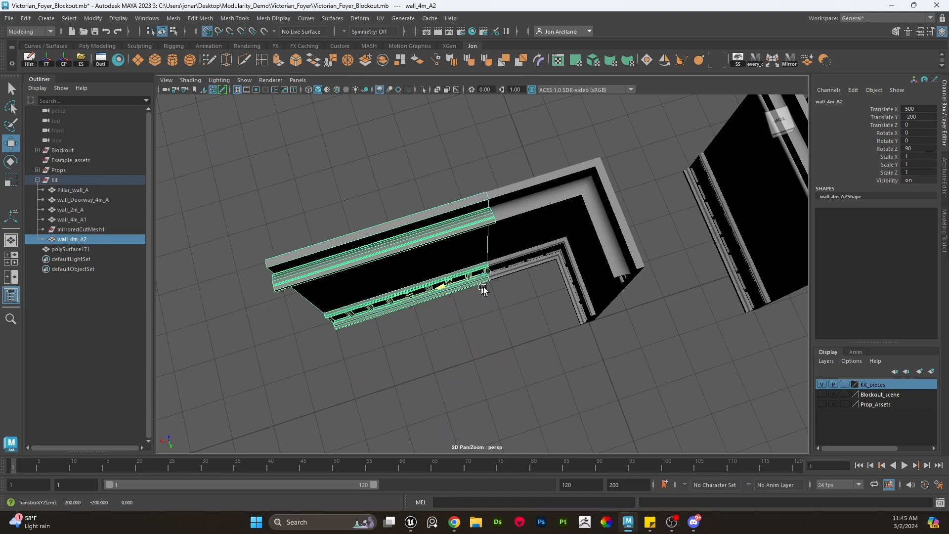
# - Select the corner piece's open-end vertices and snap their manipulator pivot to a vertex
pyautogui.click(516, 235)
pyautogui.keyDown('alt'); pyautogui.moveTo(518, 233); pyautogui.dragTo(611, 217); pyautogui.keyUp('alt')
pyautogui.moveTo(702, 226); pyautogui.dragTo(658, 227, button='right')
pyautogui.scroll(-3, 538, 261)
pyautogui.keyDown('alt'); pyautogui.moveTo(538, 261); pyautogui.dragTo(439, 193); pyautogui.keyUp('alt')
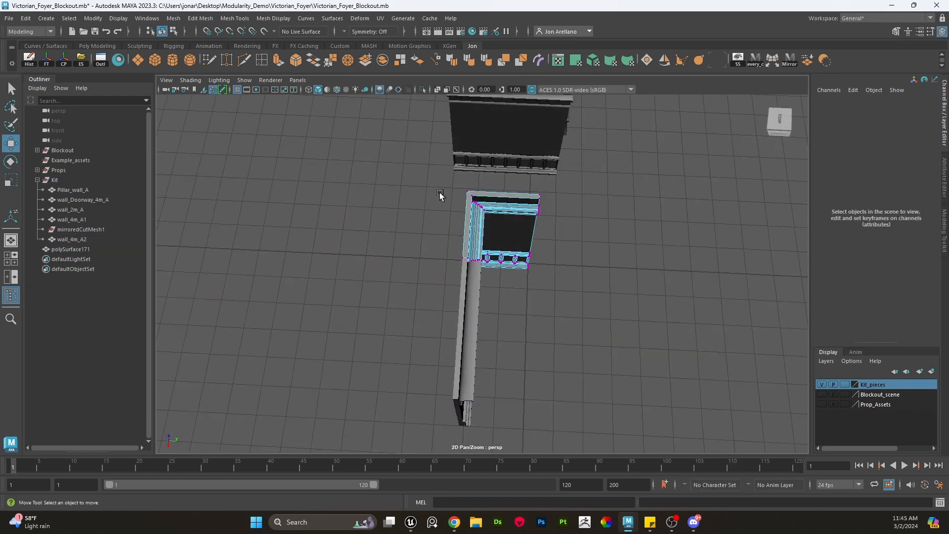
pyautogui.moveTo(467, 254); pyautogui.dragTo(495, 332)
pyautogui.scroll(3, 512, 299)
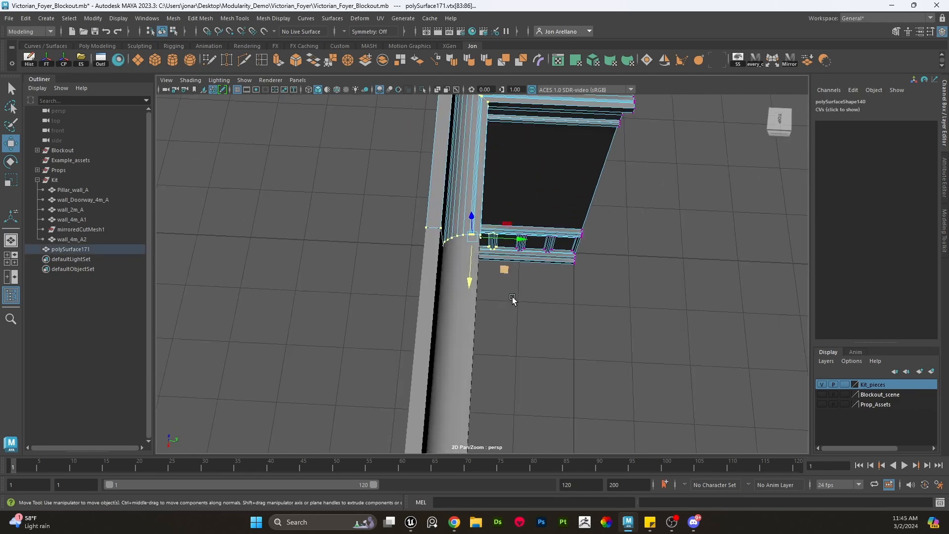
pyautogui.scroll(-3, 515, 299)
pyautogui.moveTo(572, 329); pyautogui.dragTo(393, 304)
pyautogui.scroll(4, 389, 304)
pyautogui.press('d')
pyautogui.press('v')
pyautogui.moveTo(267, 329); pyautogui.dragTo(499, 247, button='middle')
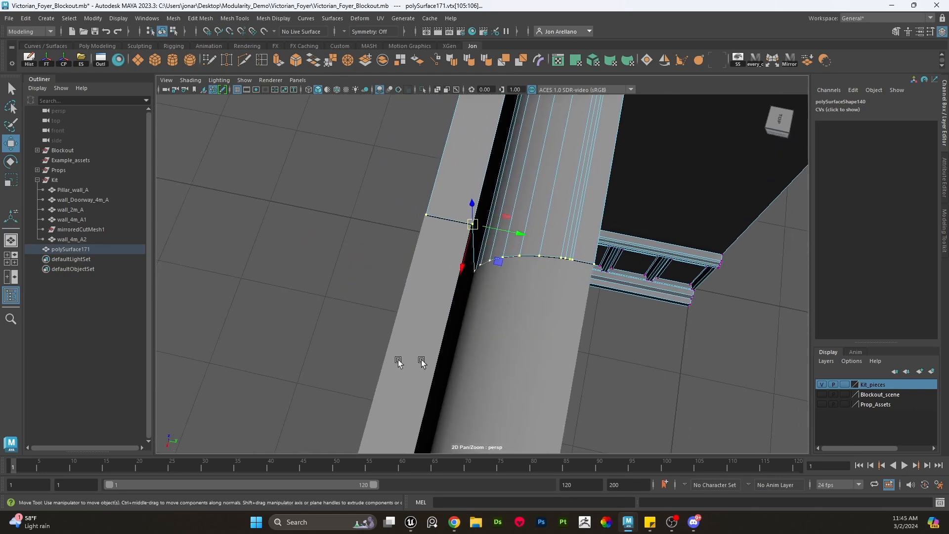
# - Move the selected end vertices with grid snapping to square off the corner piece's end
pyautogui.click(513, 234)
pyautogui.moveTo(463, 254); pyautogui.dragTo(443, 238)
pyautogui.scroll(-6, 466, 247)
pyautogui.keyDown('alt'); pyautogui.moveTo(443, 237); pyautogui.dragTo(537, 241, button='middle'); pyautogui.keyUp('alt')
pyautogui.press('x')
pyautogui.moveTo(429, 231); pyautogui.dragTo(453, 221)
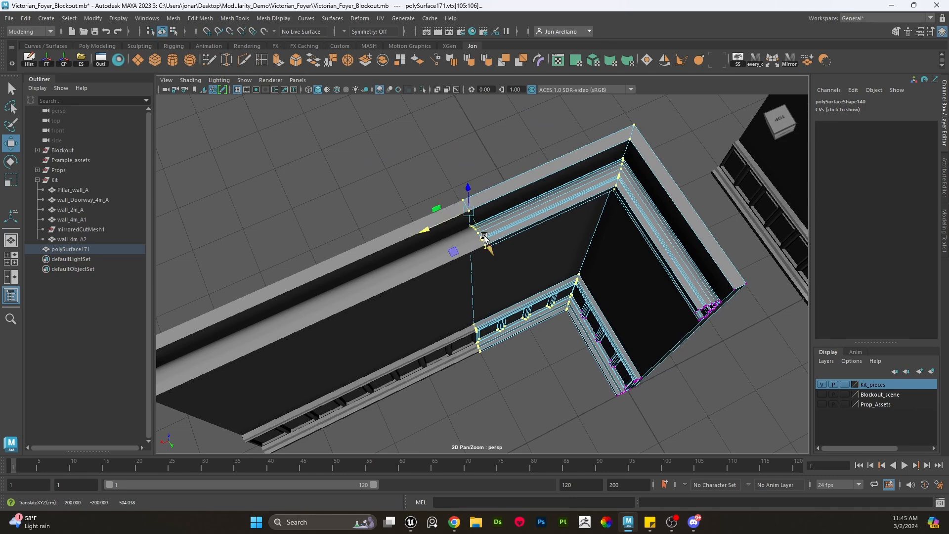
# - Snap the corner piece's pivot to its inner corner on the grid
pyautogui.click(357, 278)
pyautogui.scroll(-5, 380, 269)
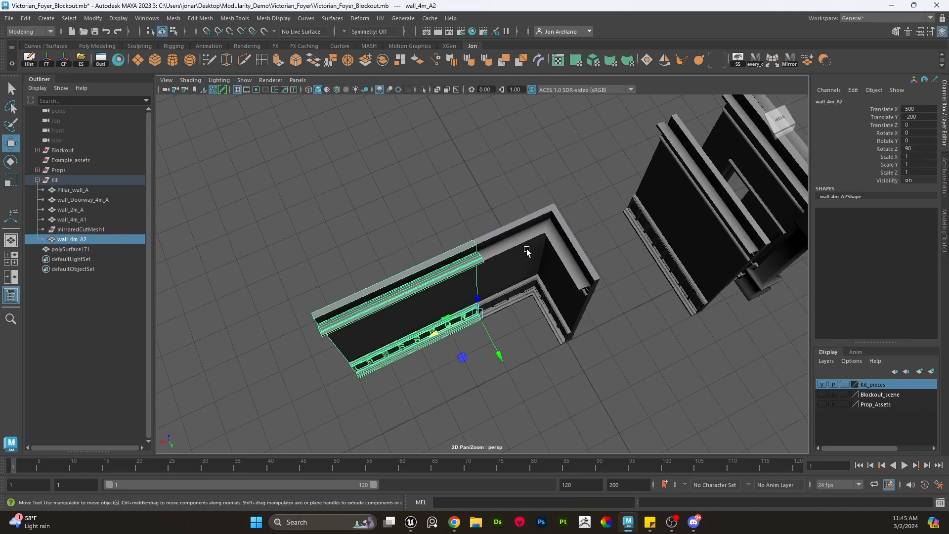
pyautogui.click(527, 253)
pyautogui.moveTo(517, 312)
pyautogui.keyDown('alt'); pyautogui.mouseDown()
pyautogui.moveTo(533, 293)
pyautogui.moveTo(524, 295)
pyautogui.mouseUp(); pyautogui.keyUp('alt')
pyautogui.keyDown('alt'); pyautogui.moveTo(524, 295); pyautogui.dragTo(441, 309, button='middle'); pyautogui.keyUp('alt')
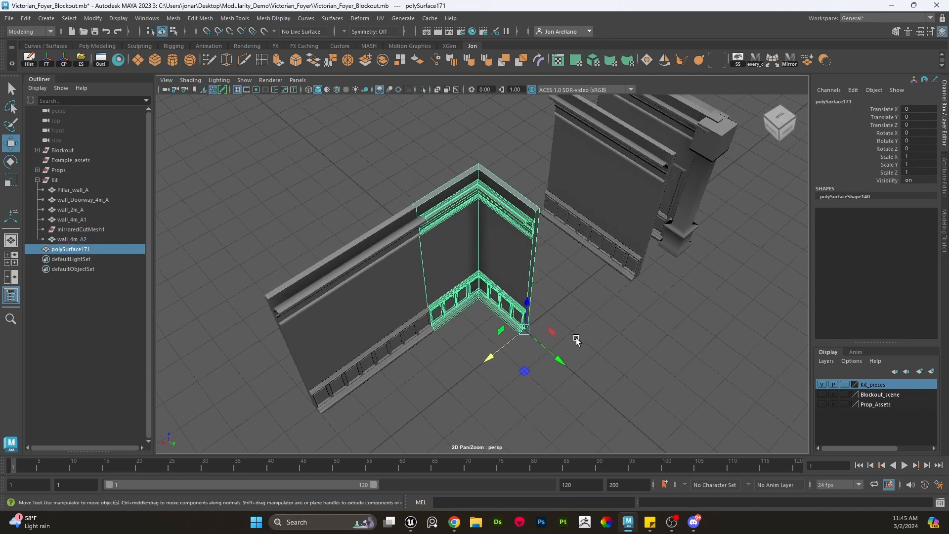
pyautogui.scroll(3, 576, 341)
pyautogui.press('x')
pyautogui.moveTo(543, 355); pyautogui.dragTo(480, 299)
pyautogui.press('d')
pyautogui.press('x')
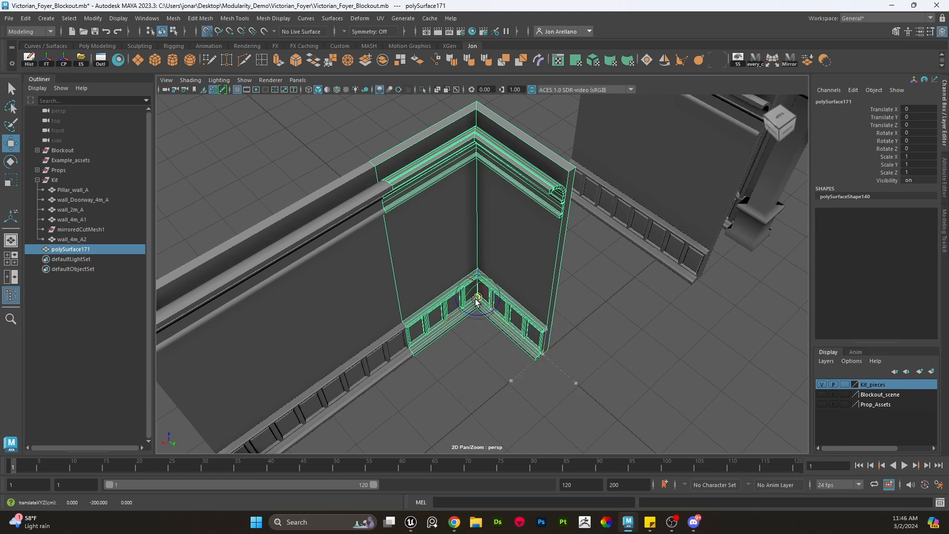
pyautogui.scroll(2, 488, 304)
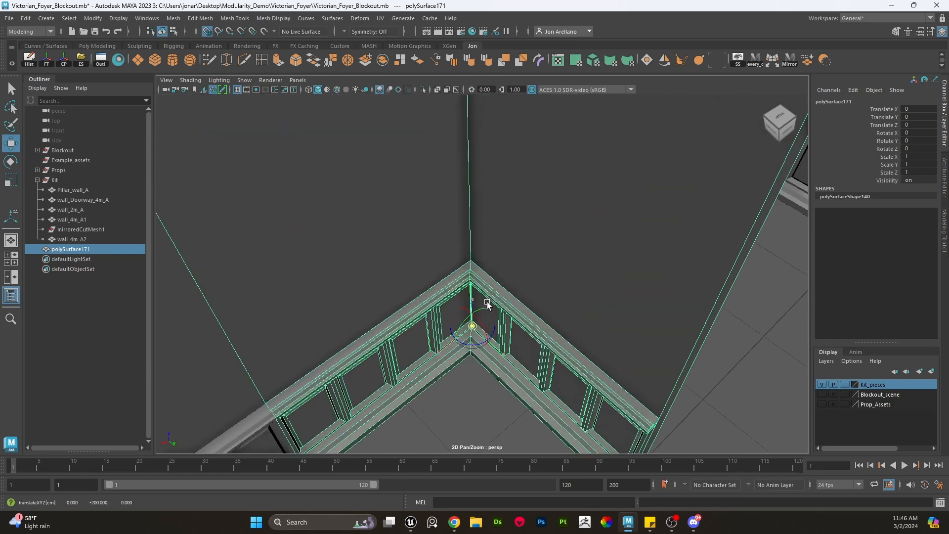
pyautogui.scroll(-6, 495, 311)
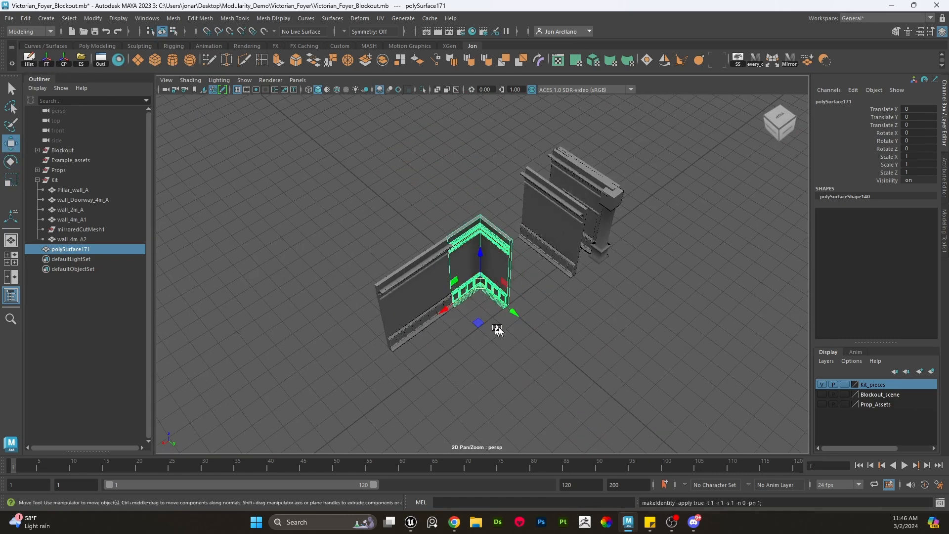
# - Duplicate the corner piece twice, rotating and snapping the copies to form the room's other corners
pyautogui.scroll(2, 448, 360)
pyautogui.press('e')
pyautogui.press('w')
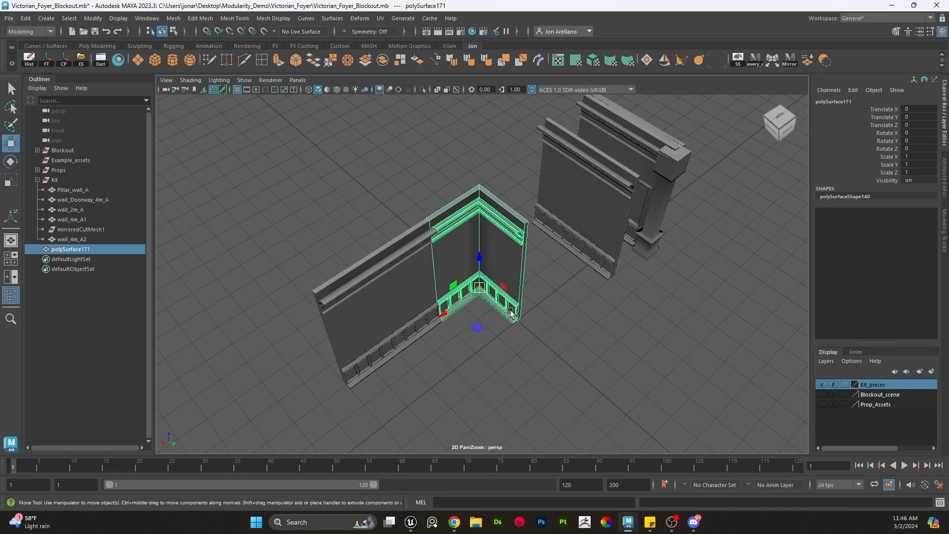
pyautogui.hotkey('ctrl', 'd')
pyautogui.press('x')
pyautogui.moveTo(512, 315); pyautogui.dragTo(399, 178)
pyautogui.press('e')
pyautogui.hotkey('ctrl', 'd')
pyautogui.press('w')
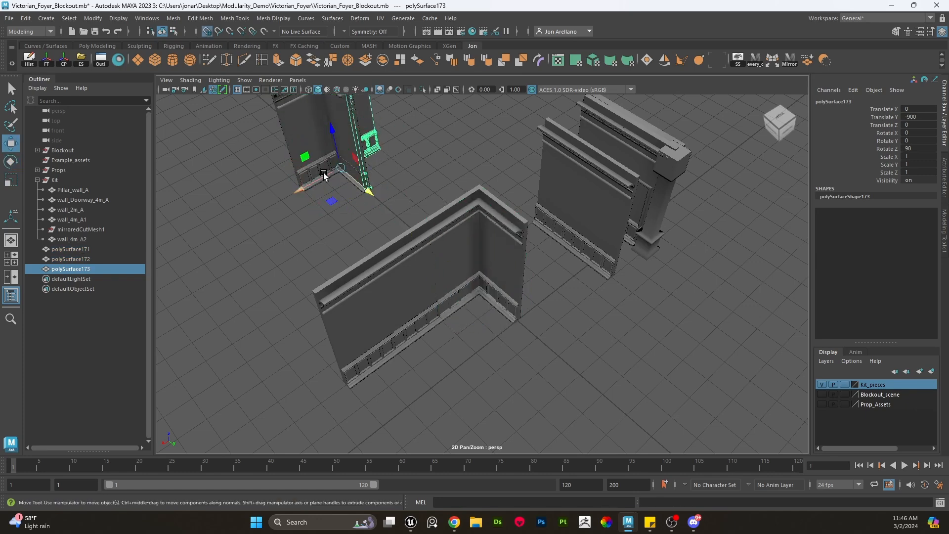
pyautogui.moveTo(324, 174); pyautogui.dragTo(257, 216)
# - Duplicate the 4 m wall and snap the copy, rotated 180°, between the far corners
pyautogui.click(327, 242)
pyautogui.click(373, 288)
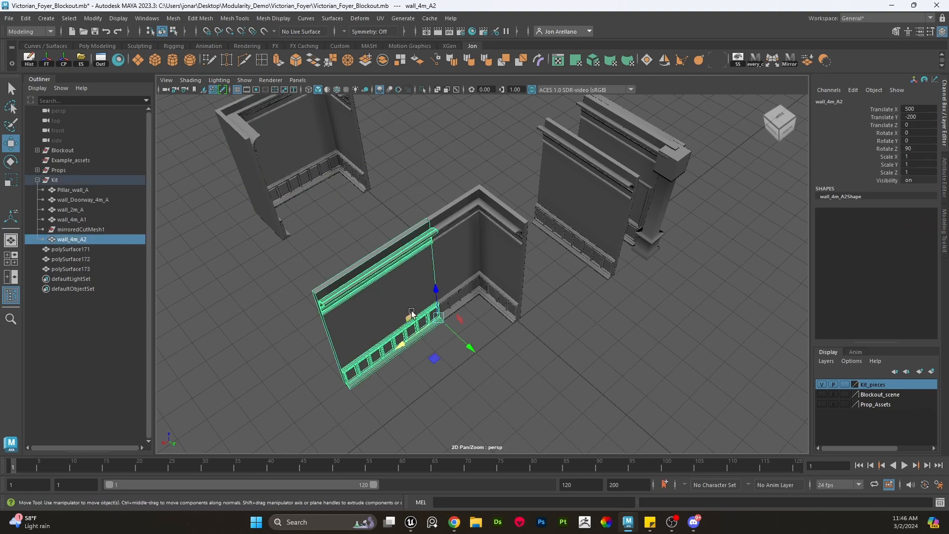
pyautogui.hotkey('ctrl', 'd')
pyautogui.moveTo(430, 313); pyautogui.dragTo(349, 280)
pyautogui.press('e')
pyautogui.press('w')
pyautogui.press('x')
pyautogui.moveTo(298, 252); pyautogui.dragTo(283, 239)
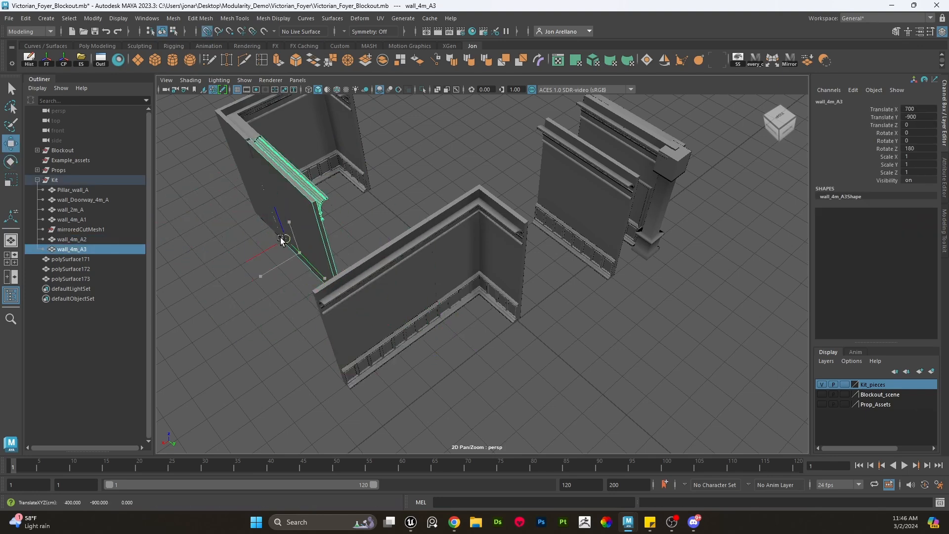
# - Duplicate a 4 m wall, rotate the copy to 0° and snap it into place along the room's open side
pyautogui.click(402, 175)
pyautogui.keyDown('alt'); pyautogui.moveTo(403, 172); pyautogui.dragTo(536, 282, button='middle'); pyautogui.keyUp('alt')
pyautogui.keyDown('alt'); pyautogui.moveTo(536, 282); pyautogui.dragTo(366, 306); pyautogui.keyUp('alt')
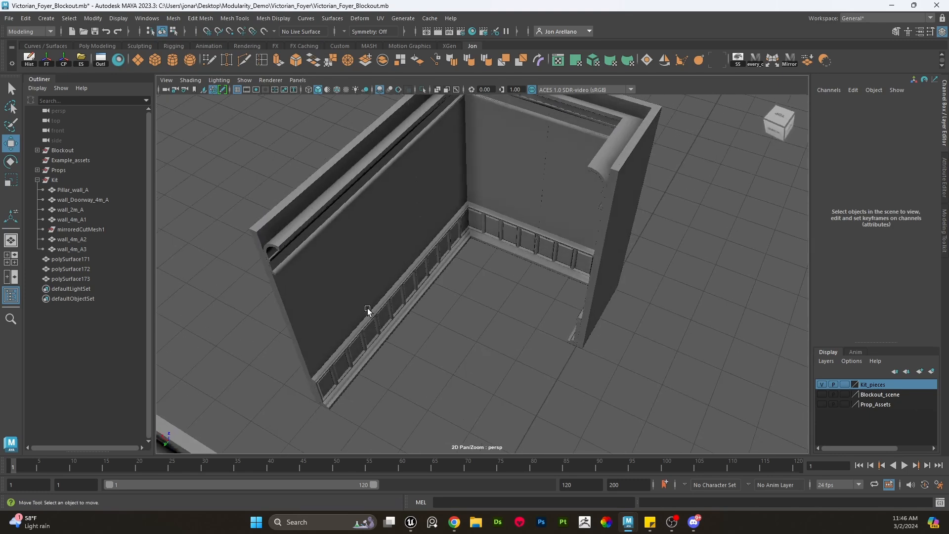
pyautogui.click(366, 308)
pyautogui.scroll(-3, 366, 307)
pyautogui.hotkey('ctrl', 'd')
pyautogui.press('x')
pyautogui.moveTo(407, 262); pyautogui.dragTo(527, 304)
pyautogui.press('e')
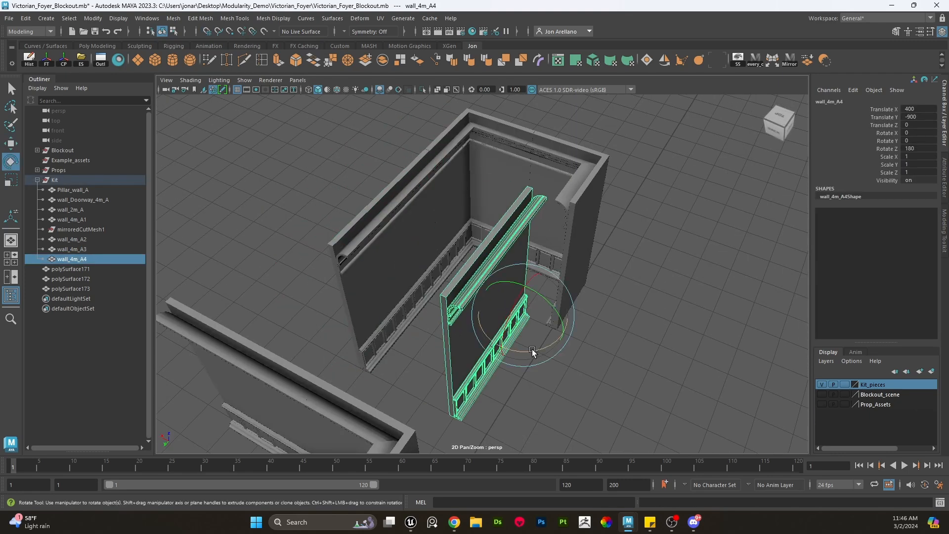
pyautogui.moveTo(533, 352); pyautogui.dragTo(421, 331)
pyautogui.press('w')
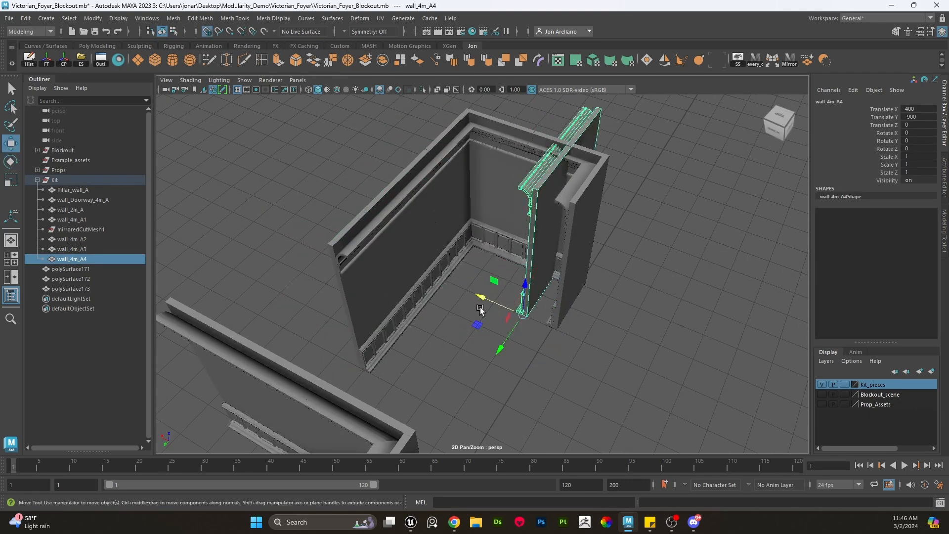
pyautogui.moveTo(481, 310); pyautogui.dragTo(475, 407)
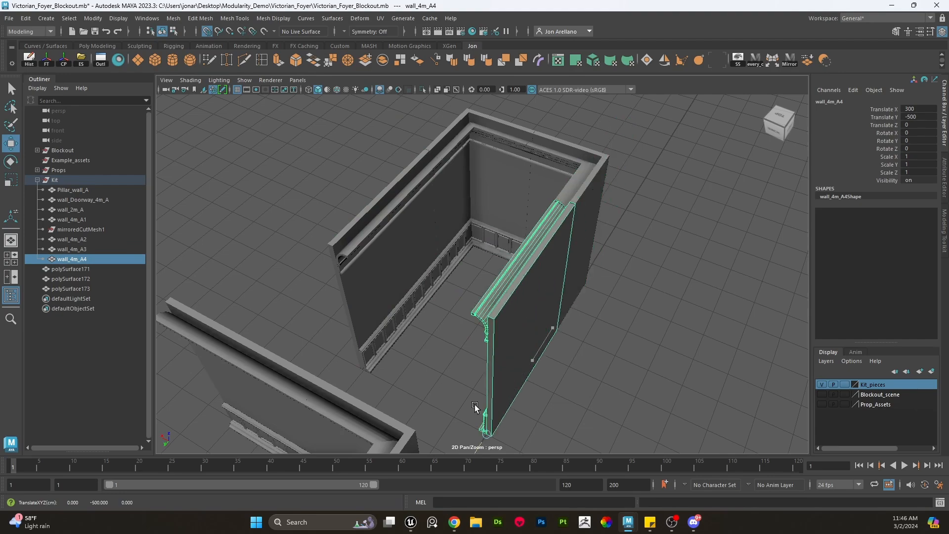
# - Delete the duplicated test walls and corner copies of the room layout
pyautogui.click(603, 388)
pyautogui.keyDown('alt'); pyautogui.moveTo(577, 346); pyautogui.dragTo(550, 335); pyautogui.keyUp('alt')
pyautogui.moveTo(527, 386); pyautogui.dragTo(458, 331)
pyautogui.keyDown('alt'); pyautogui.moveTo(459, 334); pyautogui.dragTo(529, 357, button='right'); pyautogui.keyUp('alt')
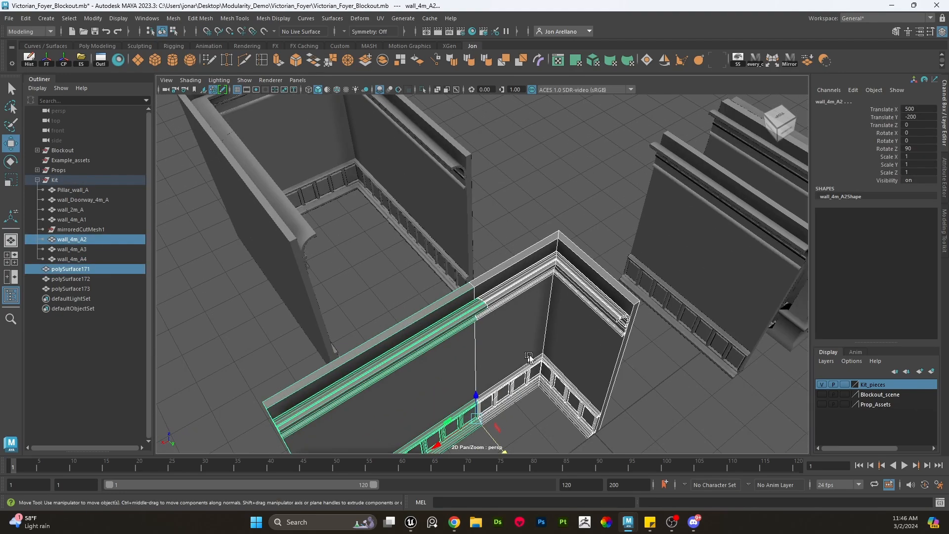
pyautogui.click(665, 429)
pyautogui.click(390, 385)
pyautogui.press('Delete')
pyautogui.click(391, 211)
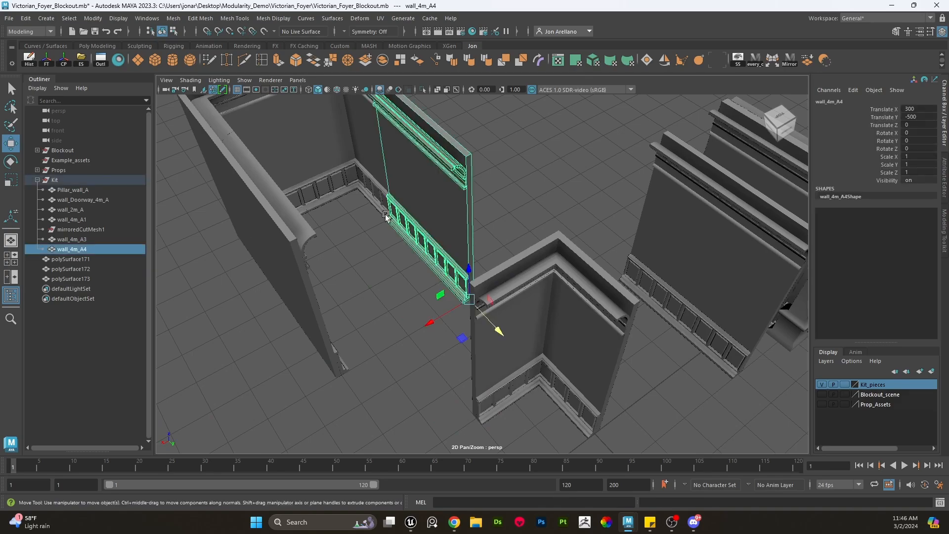
pyautogui.keyDown('alt'); pyautogui.moveTo(388, 216); pyautogui.dragTo(444, 340, button='middle'); pyautogui.keyUp('alt')
pyautogui.moveTo(444, 340)
pyautogui.keyDown('alt'); pyautogui.mouseDown()
pyautogui.moveTo(439, 313)
pyautogui.moveTo(455, 329)
pyautogui.mouseUp(); pyautogui.keyUp('alt')
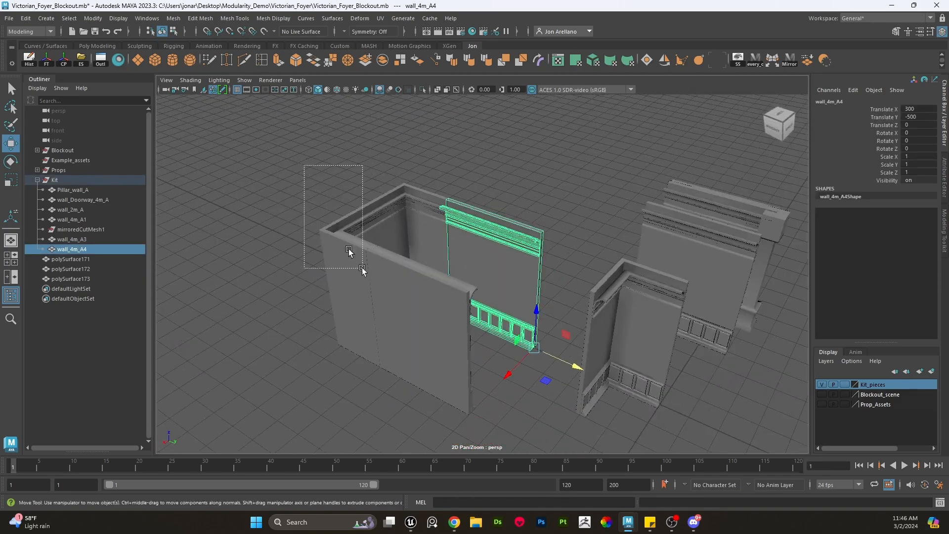
pyautogui.keyDown('shift'); pyautogui.moveTo(362, 268); pyautogui.dragTo(366, 275); pyautogui.keyUp('shift')
pyautogui.press('Delete')
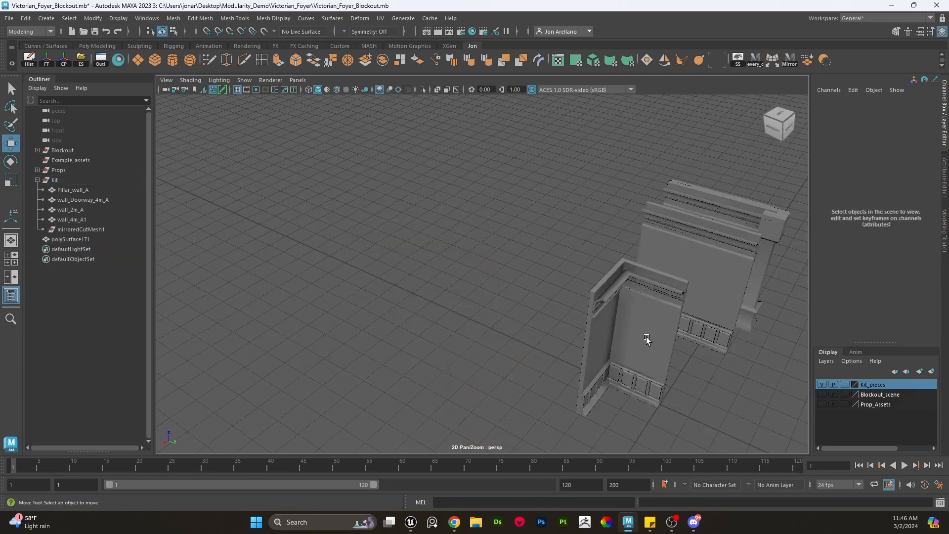
# - Select the remaining kit pieces and move them together toward the grid origin
pyautogui.click(646, 338)
pyautogui.keyDown('alt'); pyautogui.moveTo(650, 371); pyautogui.dragTo(562, 351, button='middle'); pyautogui.keyUp('alt')
pyautogui.keyDown('shift'); pyautogui.moveTo(622, 393); pyautogui.dragTo(487, 297); pyautogui.keyUp('shift')
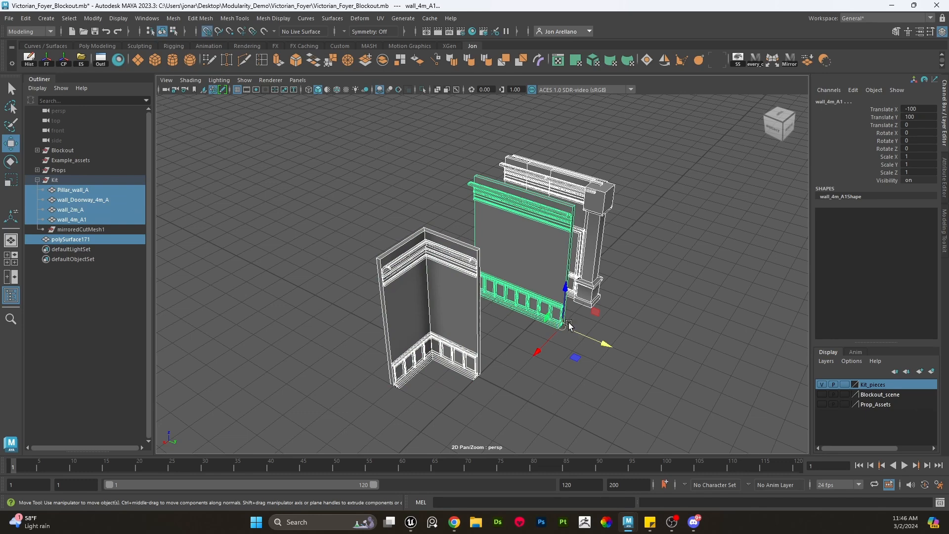
pyautogui.moveTo(566, 324); pyautogui.dragTo(465, 367)
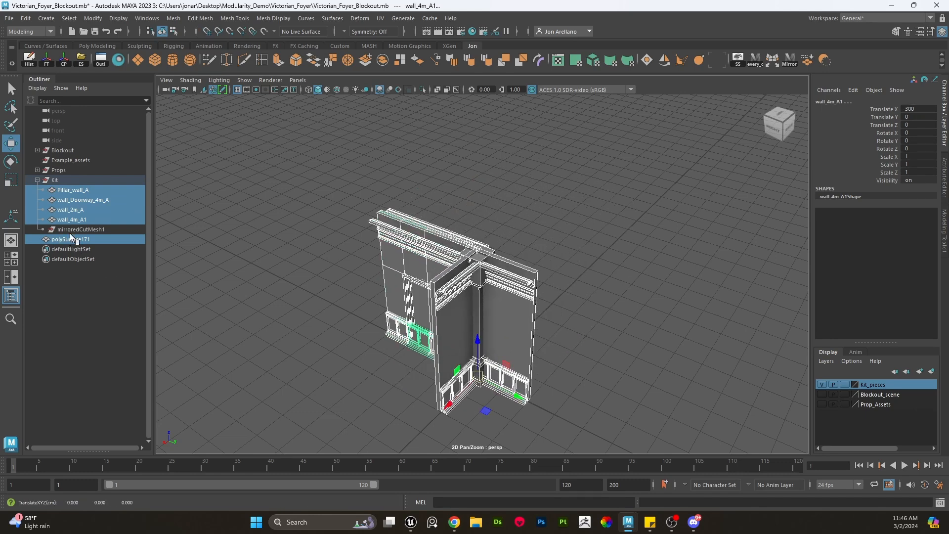
# - Move polySurface171 above mirroredCutMesh1 in the Kit group, then freeze and delete mirroredCutMesh1
pyautogui.click(72, 239)
pyautogui.moveTo(70, 239); pyautogui.dragTo(70, 223)
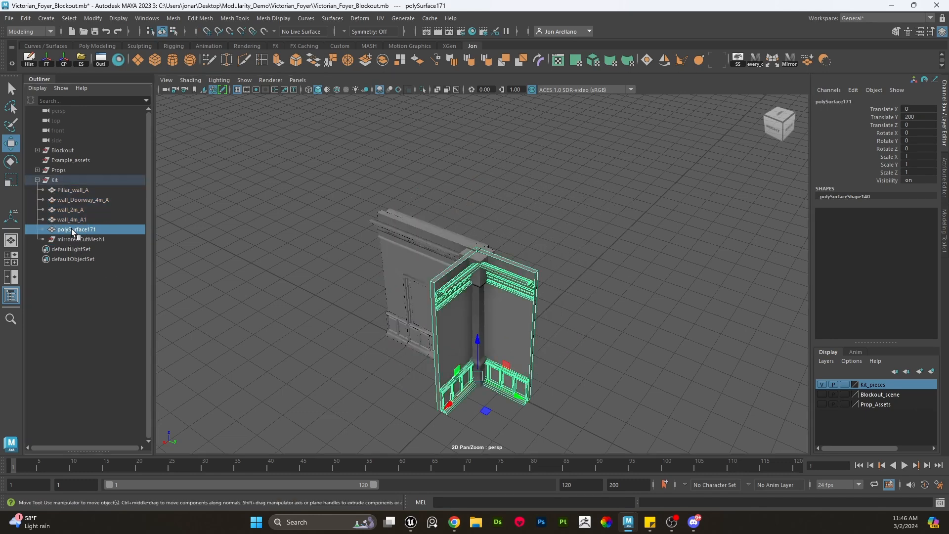
pyautogui.click(72, 236)
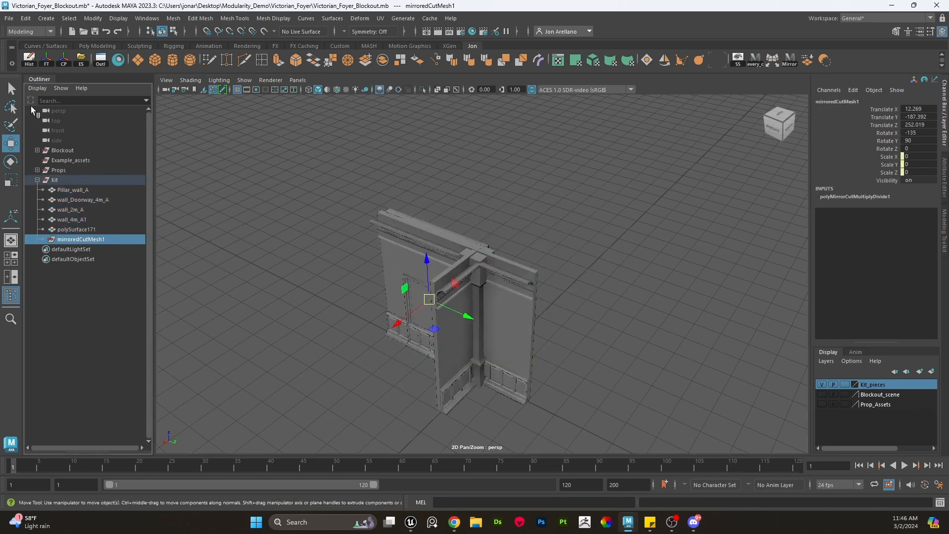
pyautogui.click(54, 60)
pyautogui.press('Delete')
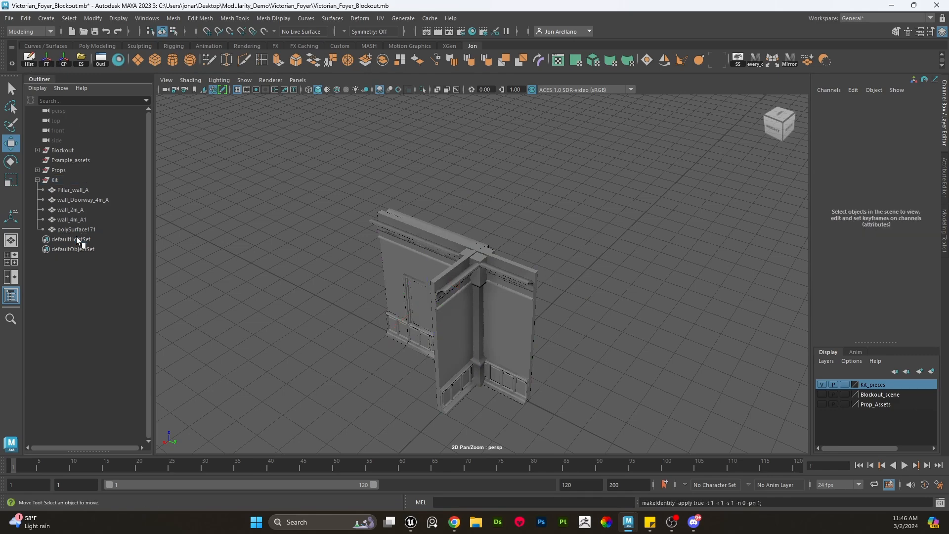
# - Select all the kit pieces in the viewport and switch to the Unreal Editor project Victorian_Foyer
pyautogui.keyDown('alt'); pyautogui.moveTo(384, 239); pyautogui.dragTo(419, 229); pyautogui.keyUp('alt')
pyautogui.scroll(-5, 504, 280)
pyautogui.scroll(2, 570, 329)
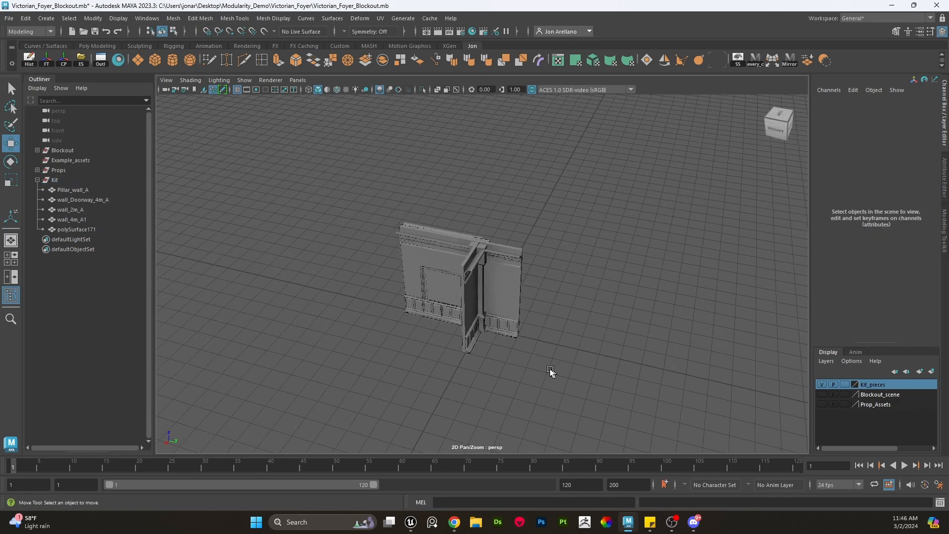
pyautogui.moveTo(549, 372); pyautogui.dragTo(246, 117)
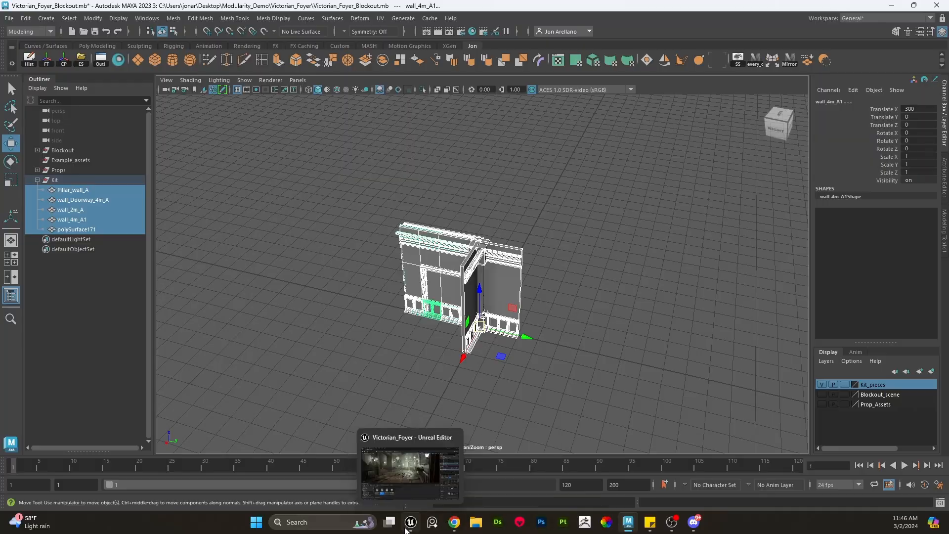
pyautogui.click(416, 459)
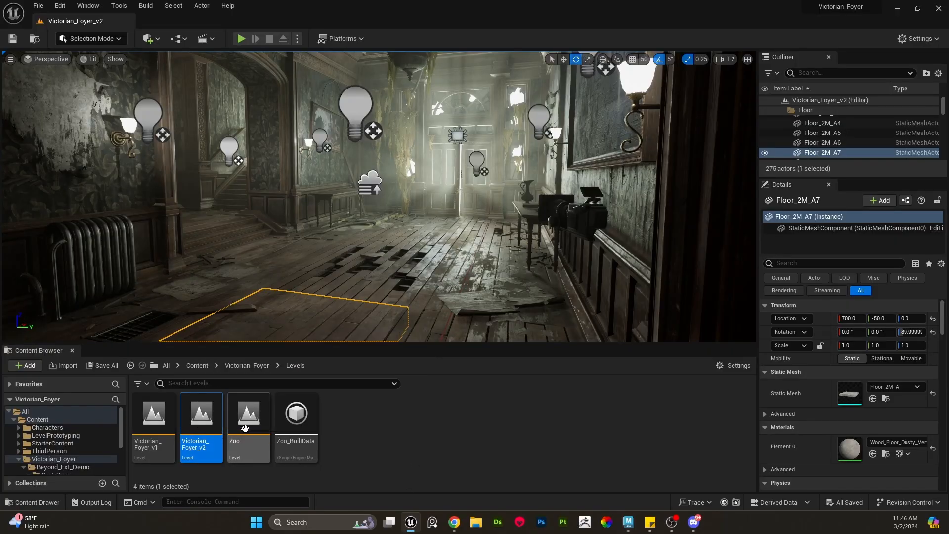
# - Open the Zoo level from the Levels folder
pyautogui.moveTo(384, 250); pyautogui.dragTo(366, 250, button='right')
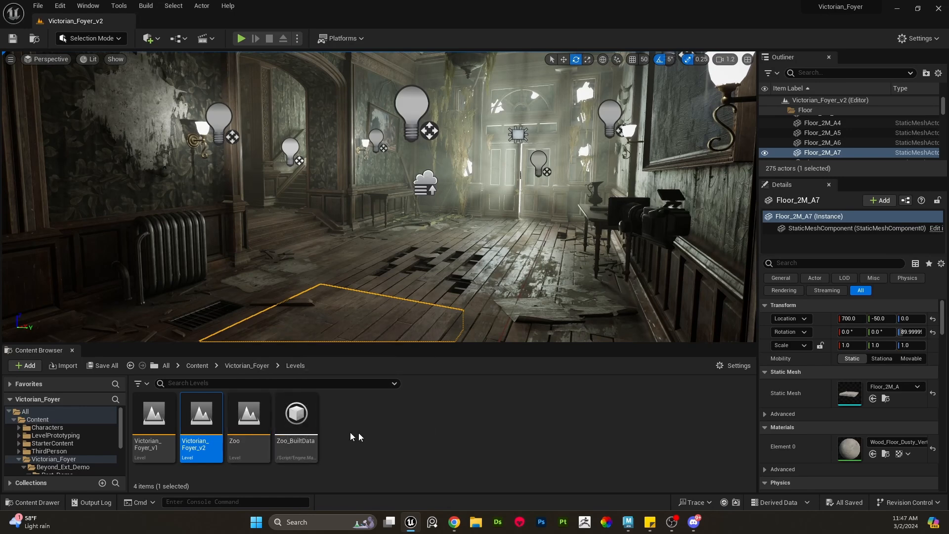
pyautogui.moveTo(424, 293); pyautogui.dragTo(439, 298, button='right')
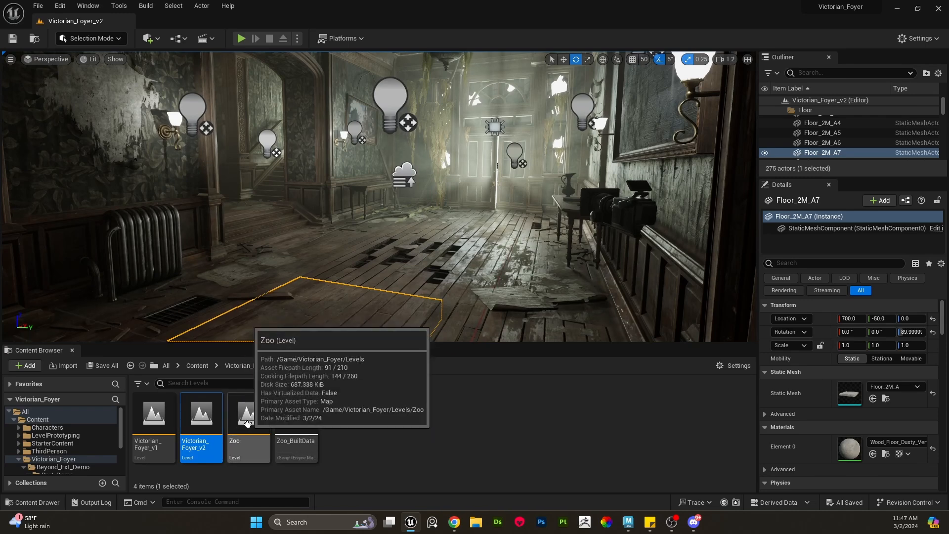
pyautogui.doubleClick(247, 423)
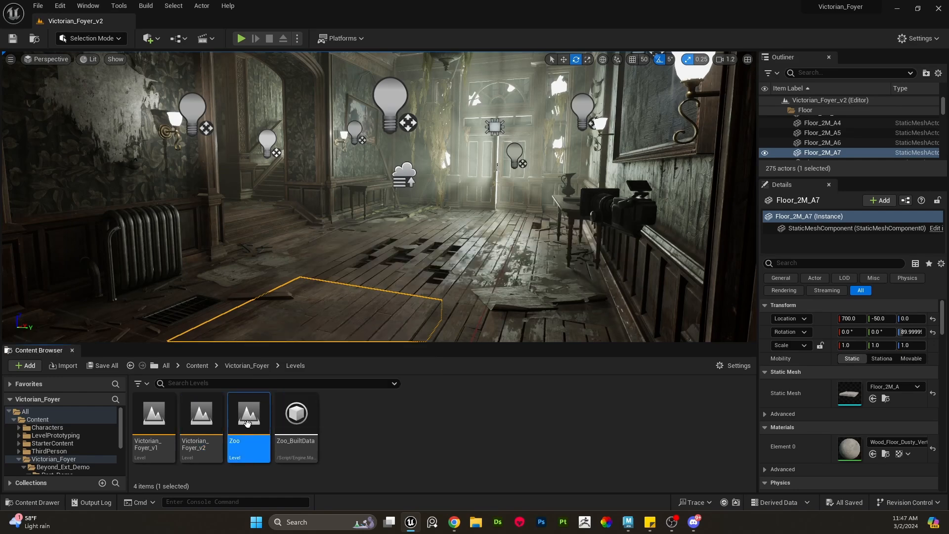
pyautogui.moveTo(375, 258); pyautogui.dragTo(367, 223, button='right')
pyautogui.press('s')
pyautogui.scroll(4, 397, 244)
pyautogui.press('a')
pyautogui.scroll(5, 367, 223)
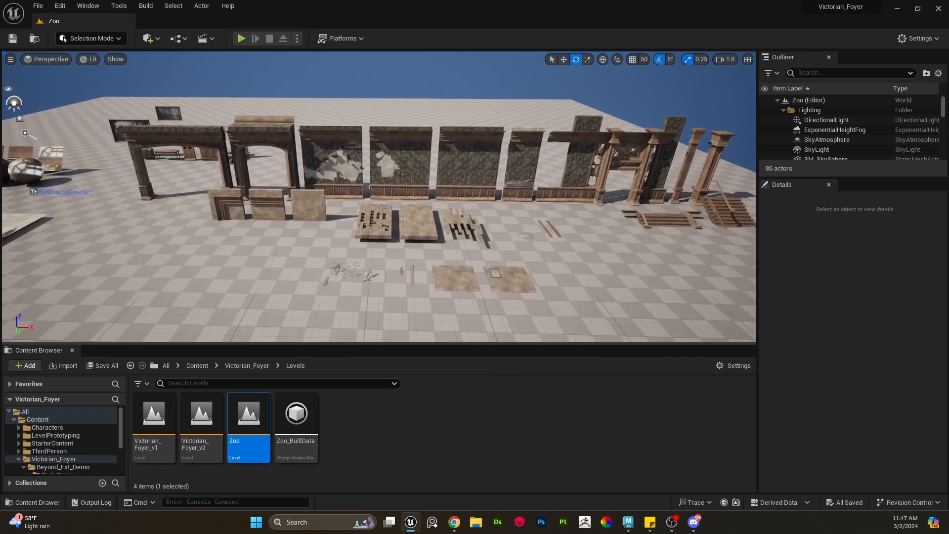
# - Select a 4 m wall in the Zoo level and inspect it up close
pyautogui.click(385, 158)
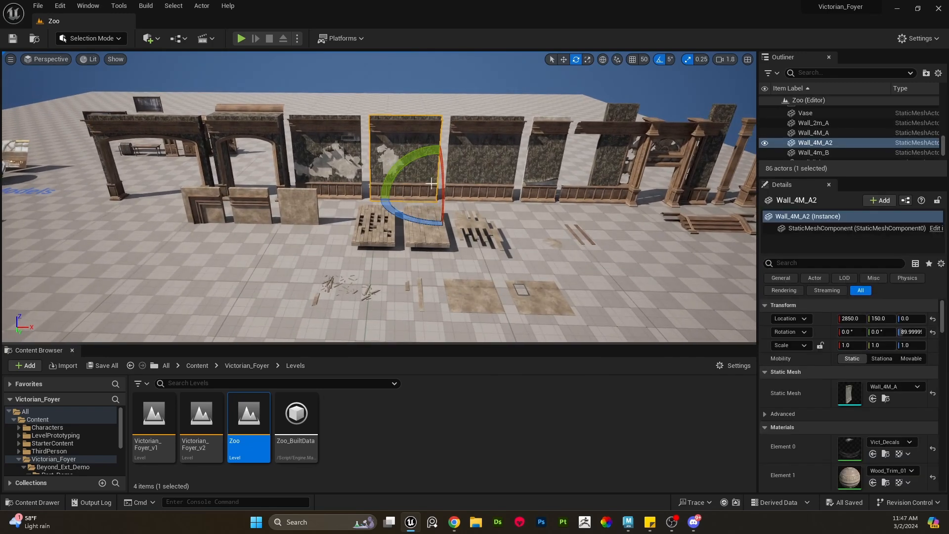
pyautogui.press('d')
pyautogui.moveTo(494, 258); pyautogui.dragTo(494, 242, button='right')
pyautogui.press('f')
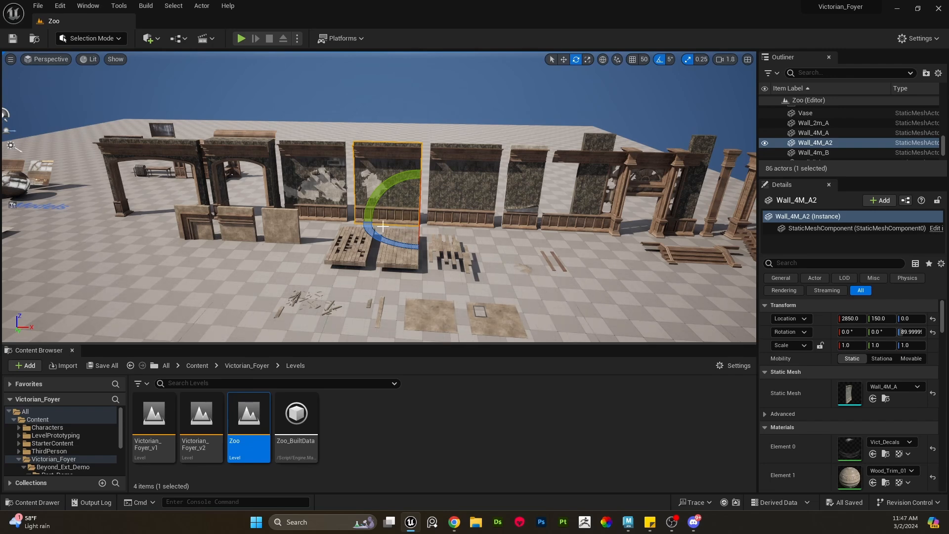
pyautogui.moveTo(462, 211)
pyautogui.mouseDown(button='right')
pyautogui.moveTo(460, 189)
pyautogui.moveTo(474, 223)
pyautogui.mouseUp(button='right')
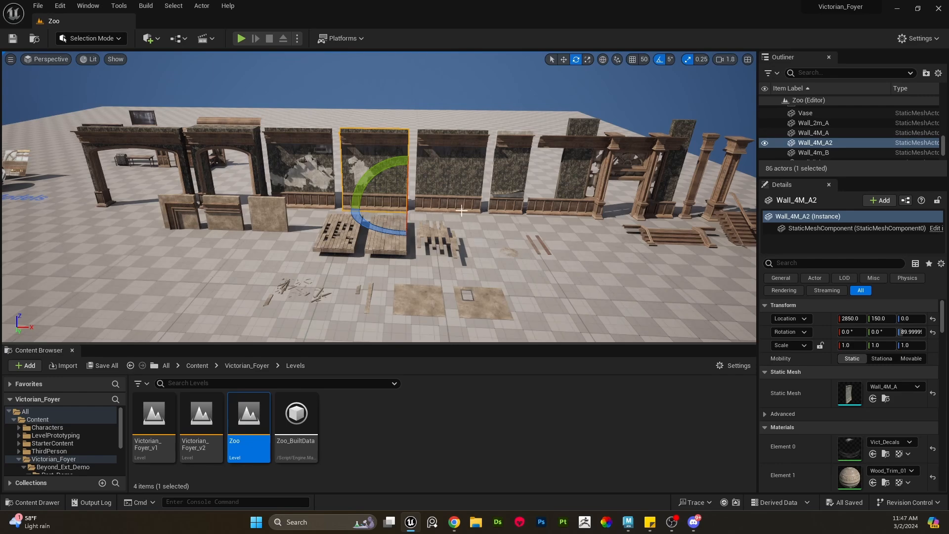
pyautogui.moveTo(398, 136); pyautogui.dragTo(411, 108, button='right')
pyautogui.moveTo(376, 213); pyautogui.dragTo(435, 244, button='right')
# - Open the Hard_surface folder under Beyond_Ext_Demo > Part_Demo in the content browser
pyautogui.click(63, 460)
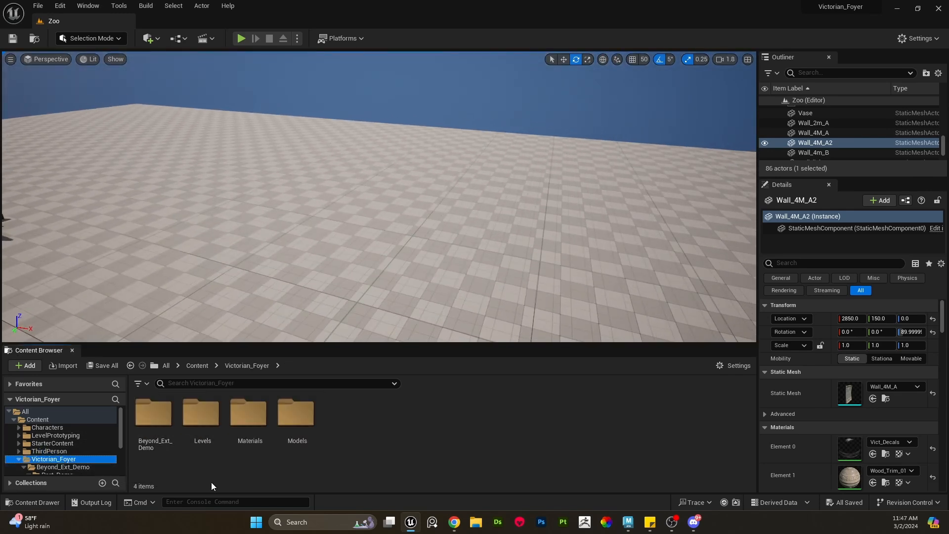
pyautogui.doubleClick(153, 417)
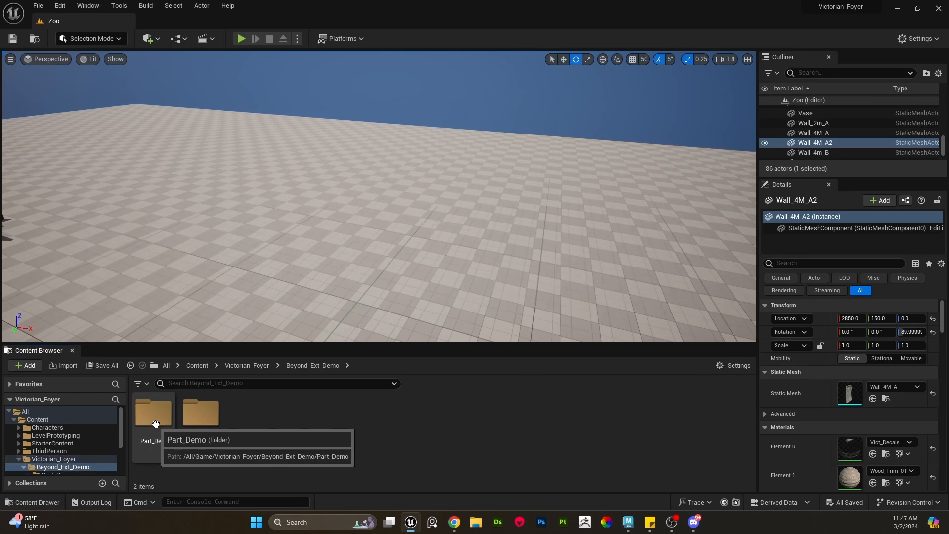
pyautogui.click(152, 418)
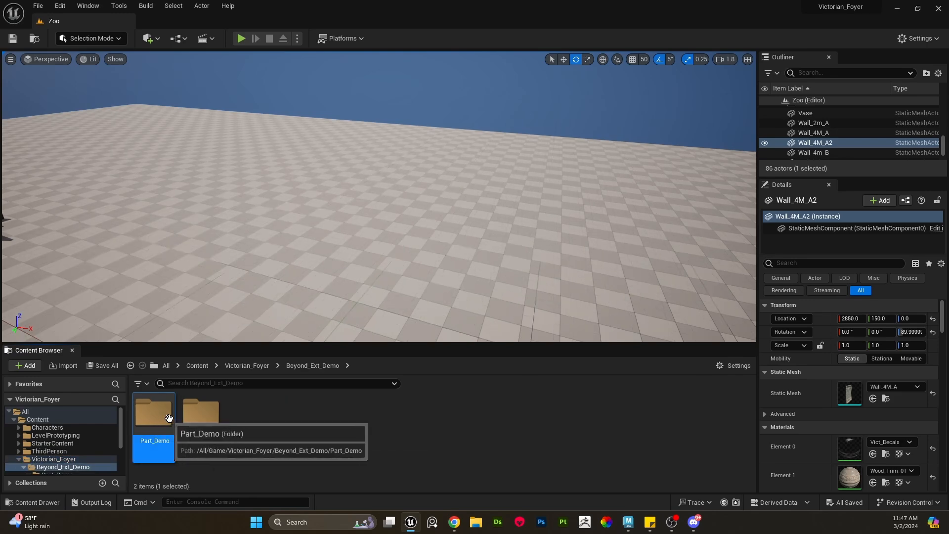
pyautogui.doubleClick(154, 415)
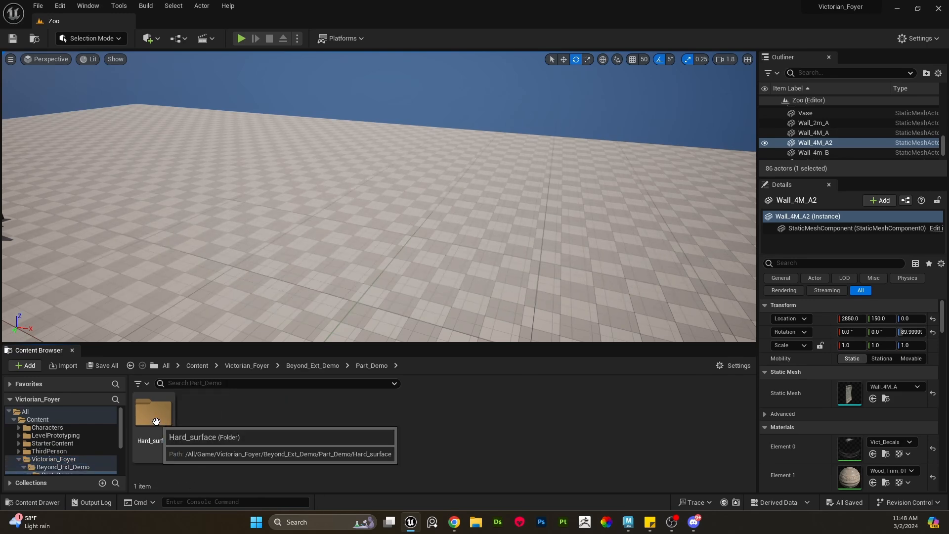
pyautogui.doubleClick(153, 416)
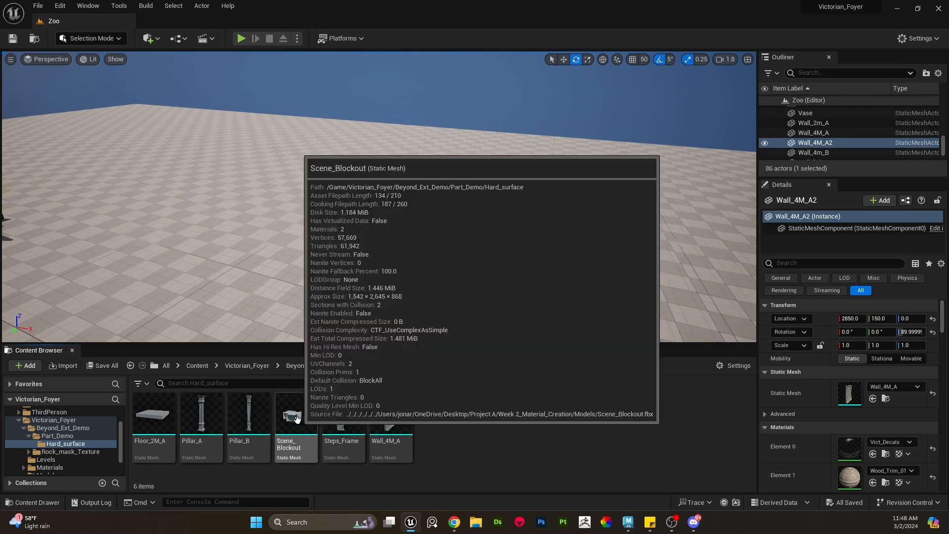
pyautogui.moveTo(297, 419); pyautogui.dragTo(432, 263)
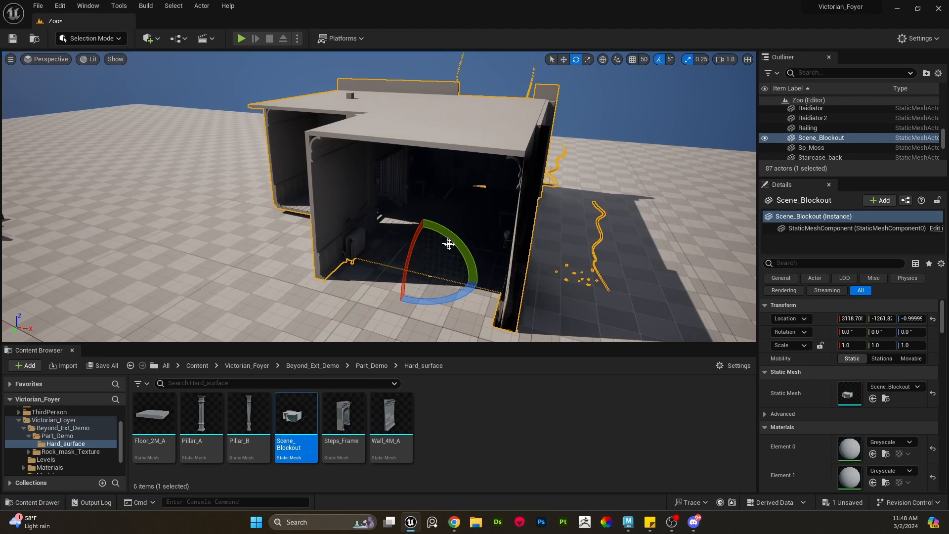
pyautogui.moveTo(440, 257); pyautogui.dragTo(441, 208, button='right')
pyautogui.press('w')
pyautogui.scroll(-3, 440, 257)
pyautogui.press('s')
pyautogui.press('s')
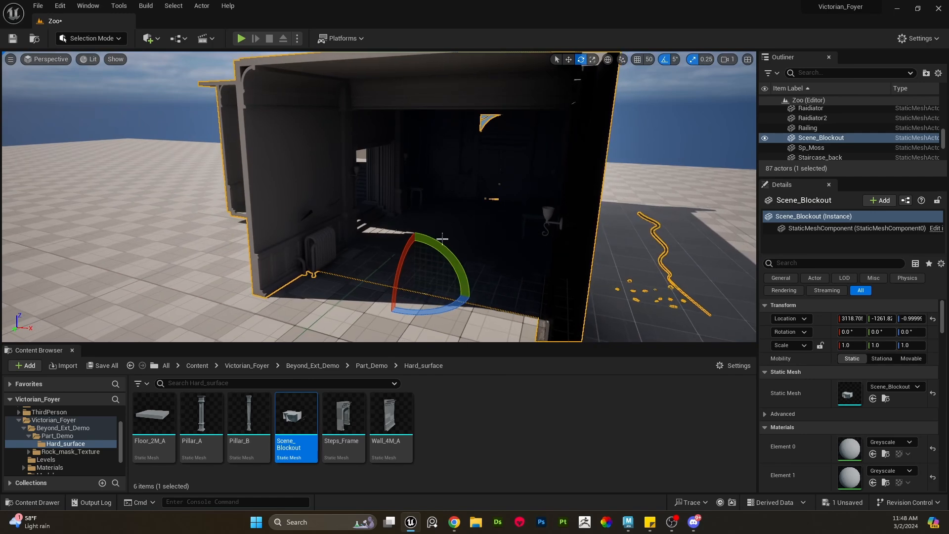
pyautogui.moveTo(452, 284); pyautogui.dragTo(404, 292, button='right')
pyautogui.press('w')
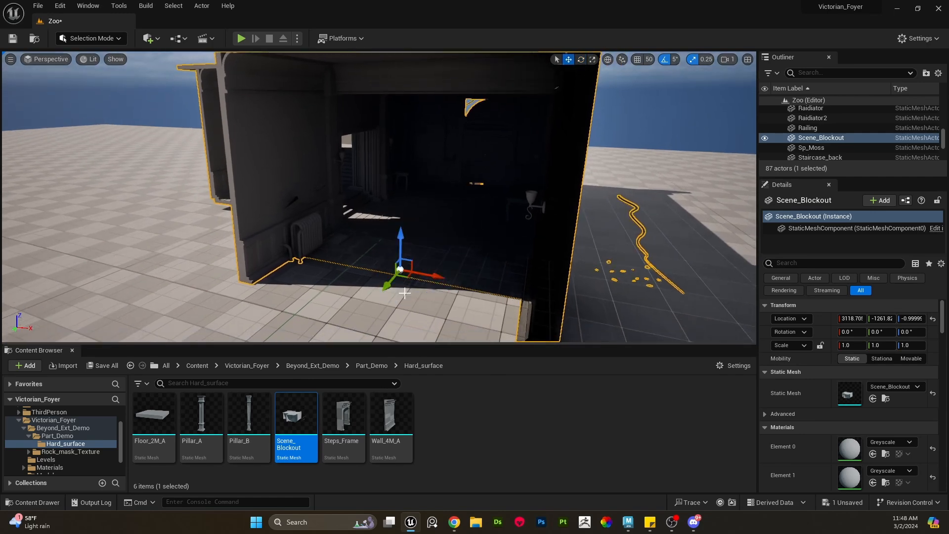
pyautogui.press('Delete')
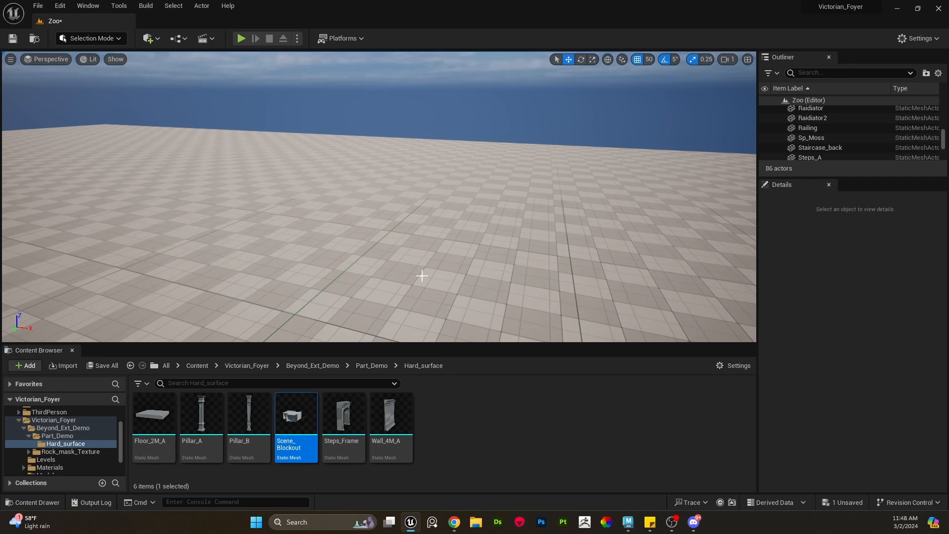
# - Place the Scene_Blockout mesh into the Zoo level
pyautogui.moveTo(295, 415); pyautogui.dragTo(395, 275)
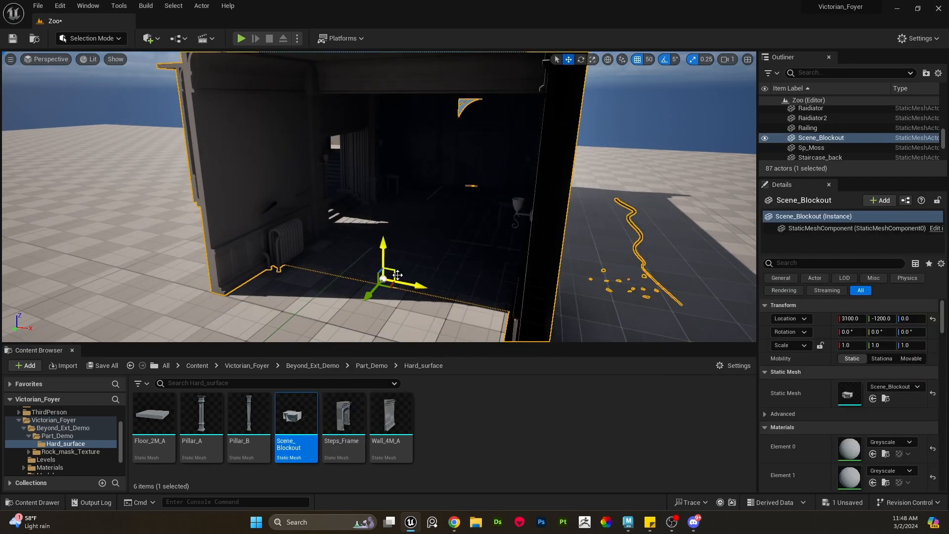
pyautogui.moveTo(420, 273); pyautogui.dragTo(458, 254, button='right')
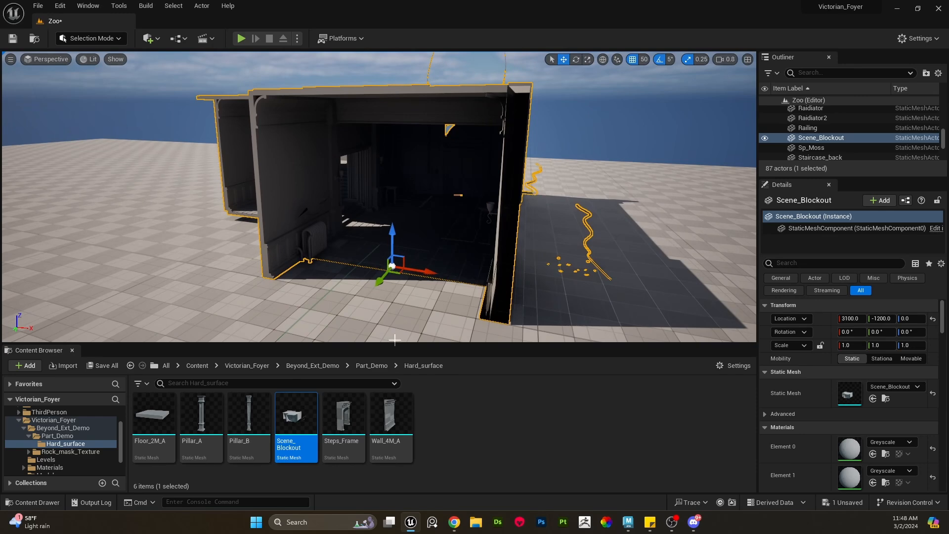
pyautogui.click(477, 432)
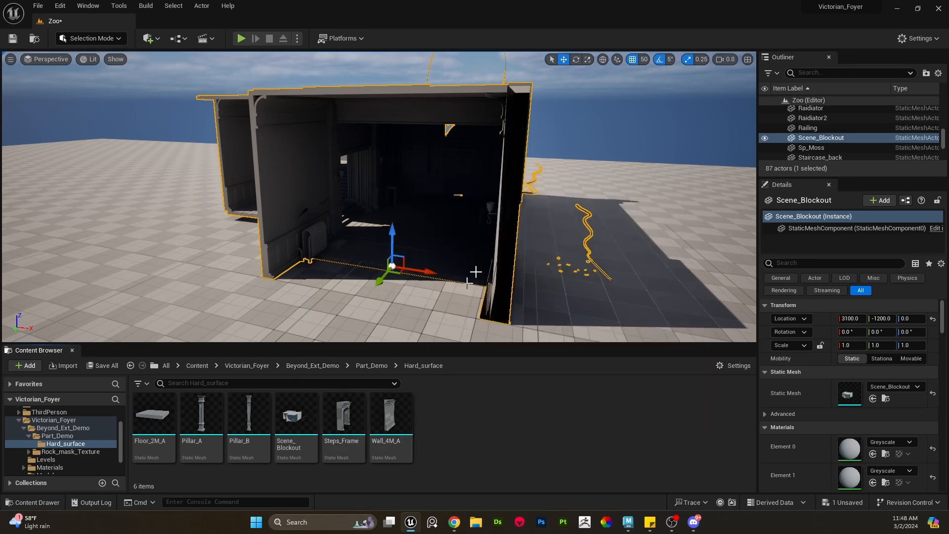
# - Place a Wall_4M_A wall piece beside the blockout
pyautogui.click(401, 430)
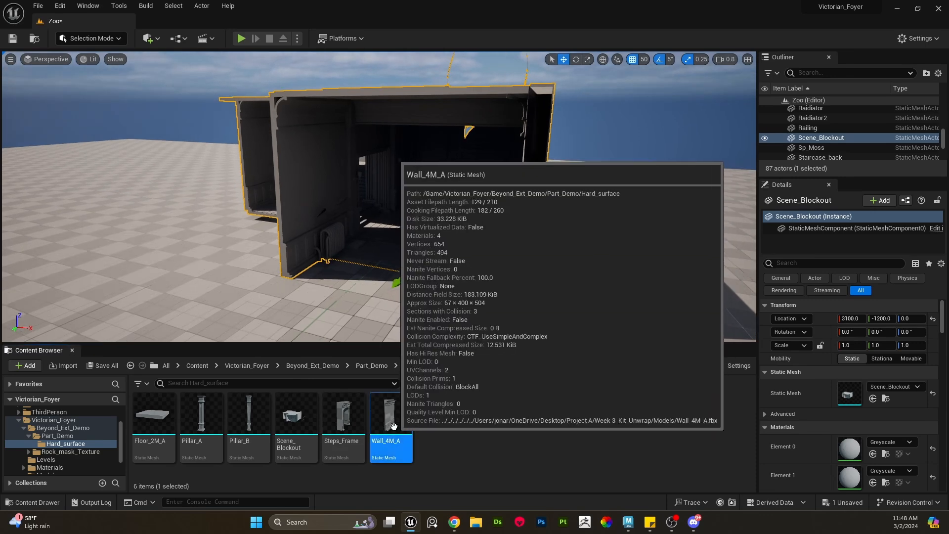
pyautogui.moveTo(401, 430); pyautogui.dragTo(327, 311)
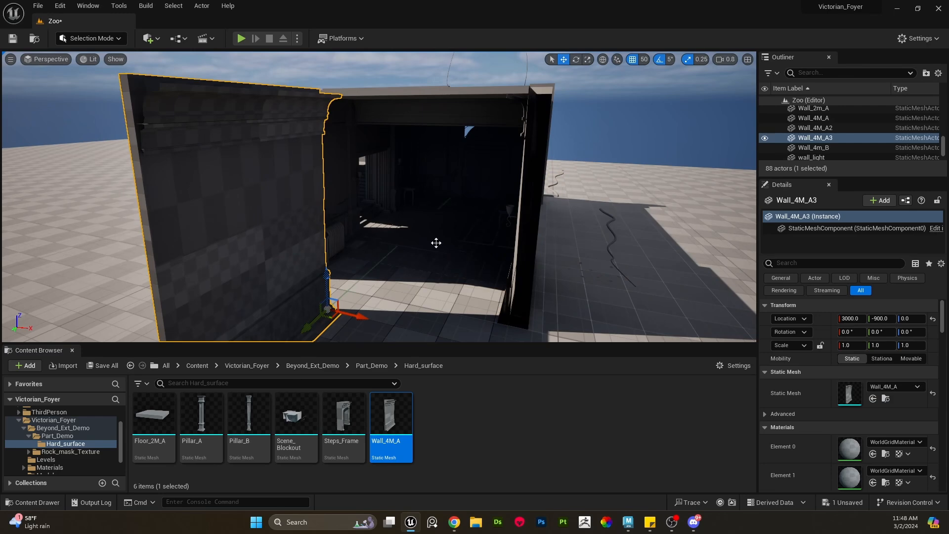
# - Add a point light inside the blockout room and shift it along the room
pyautogui.press('l')
pyautogui.click(436, 242)
pyautogui.moveTo(437, 205); pyautogui.dragTo(438, 159)
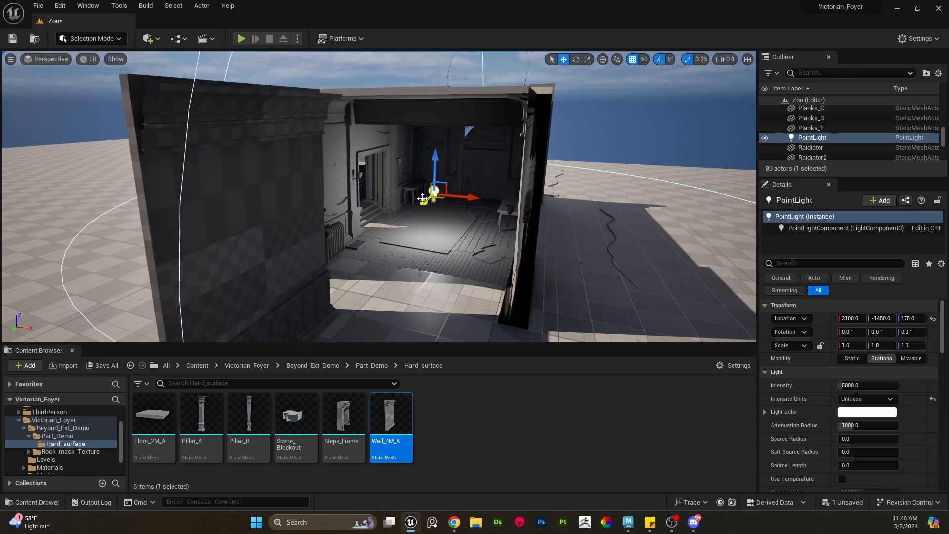
pyautogui.moveTo(422, 198); pyautogui.dragTo(439, 192)
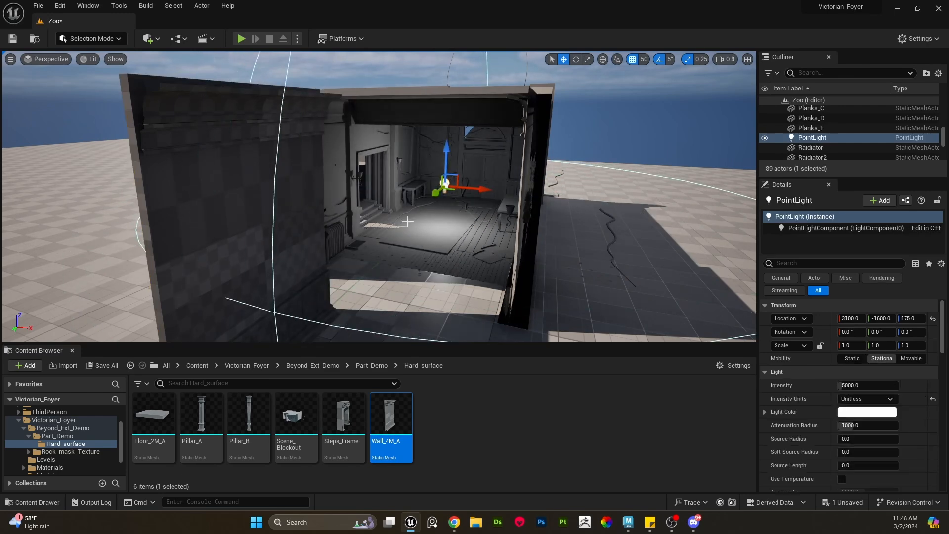
# - Move the new wall into line with the blockout's side wall at X 2800, Y -1400
pyautogui.click(294, 268)
pyautogui.moveTo(295, 267); pyautogui.dragTo(275, 280, button='right')
pyautogui.moveTo(394, 265); pyautogui.dragTo(416, 202)
pyautogui.moveTo(416, 202); pyautogui.dragTo(449, 265, button='right')
pyautogui.press('w')
pyautogui.moveTo(429, 271); pyautogui.dragTo(369, 252)
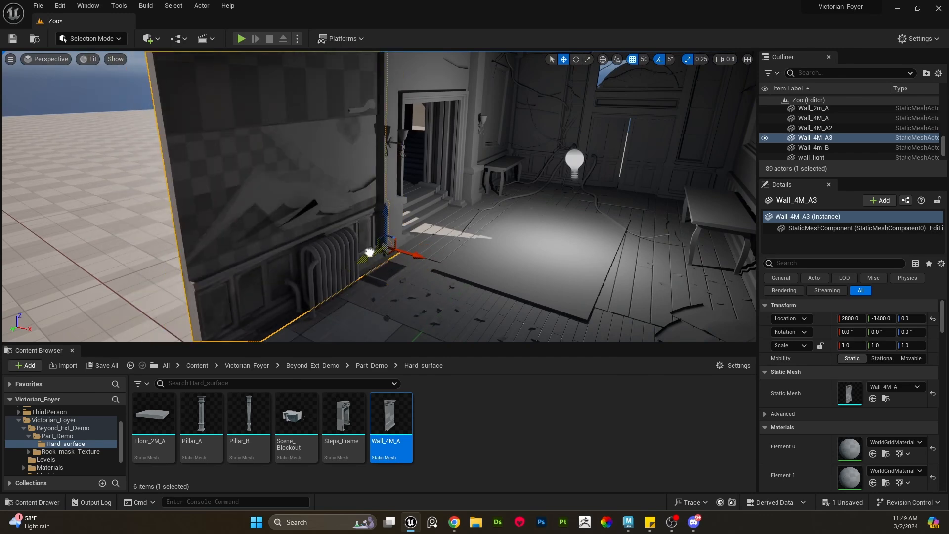
# - Duplicate the wall along the same side to Y -2250
pyautogui.moveTo(369, 252); pyautogui.dragTo(453, 269, button='right')
pyautogui.keyDown('alt'); pyautogui.moveTo(446, 267); pyautogui.dragTo(596, 198); pyautogui.keyUp('alt')
pyautogui.moveTo(550, 231); pyautogui.dragTo(613, 237, button='right')
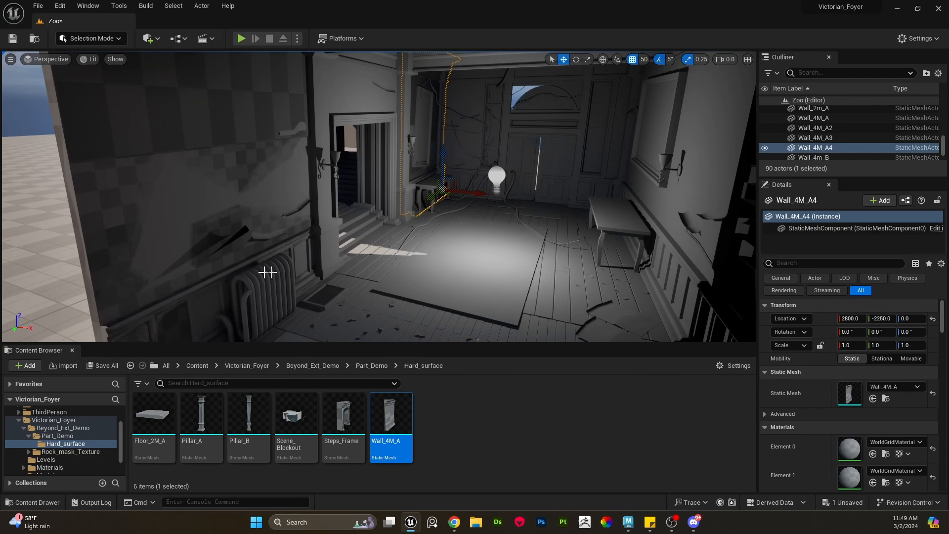
# - Duplicate the wall again and rotate the copy 180 degrees to face into the room
pyautogui.click(206, 108)
pyautogui.moveTo(206, 109); pyautogui.dragTo(301, 198, button='right')
pyautogui.keyDown('alt'); pyautogui.moveTo(277, 268); pyautogui.dragTo(461, 274); pyautogui.keyUp('alt')
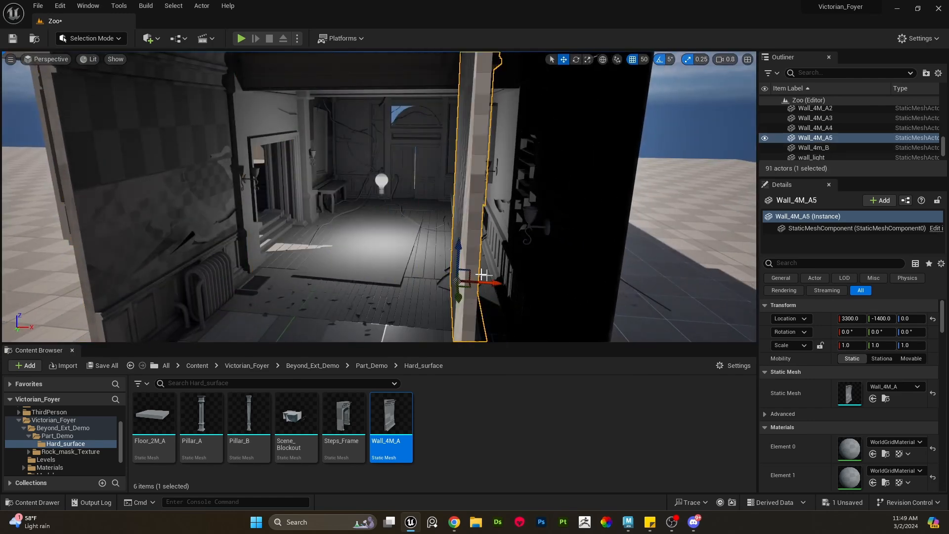
pyautogui.press('e')
pyautogui.moveTo(517, 286); pyautogui.dragTo(396, 277)
pyautogui.moveTo(445, 299); pyautogui.dragTo(445, 299)
pyautogui.press('w')
pyautogui.moveTo(484, 300); pyautogui.dragTo(484, 297, button='right')
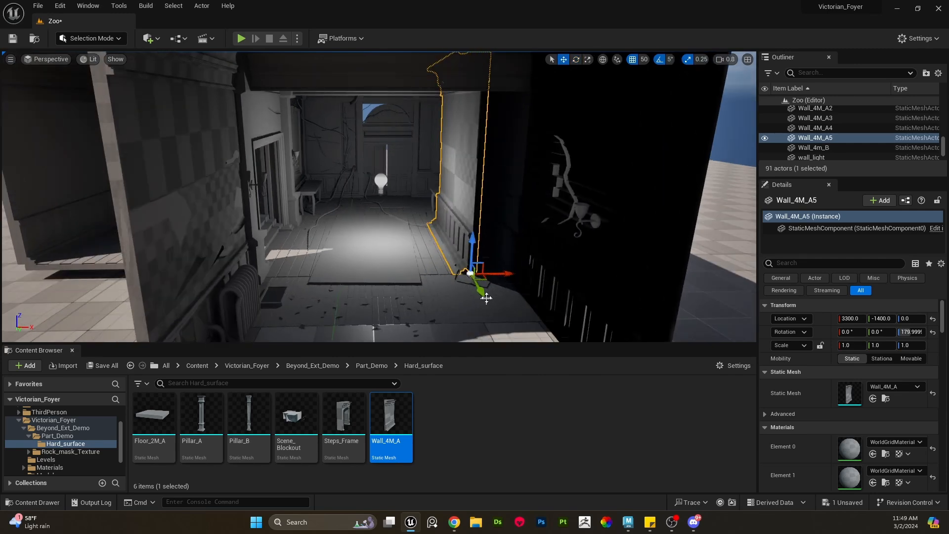
# - Move the rotated wall to the opposite side at X 3400, Y -1000 and duplicate it to Y -1400
pyautogui.moveTo(478, 282); pyautogui.dragTo(579, 326)
pyautogui.moveTo(579, 326); pyautogui.dragTo(579, 319, button='right')
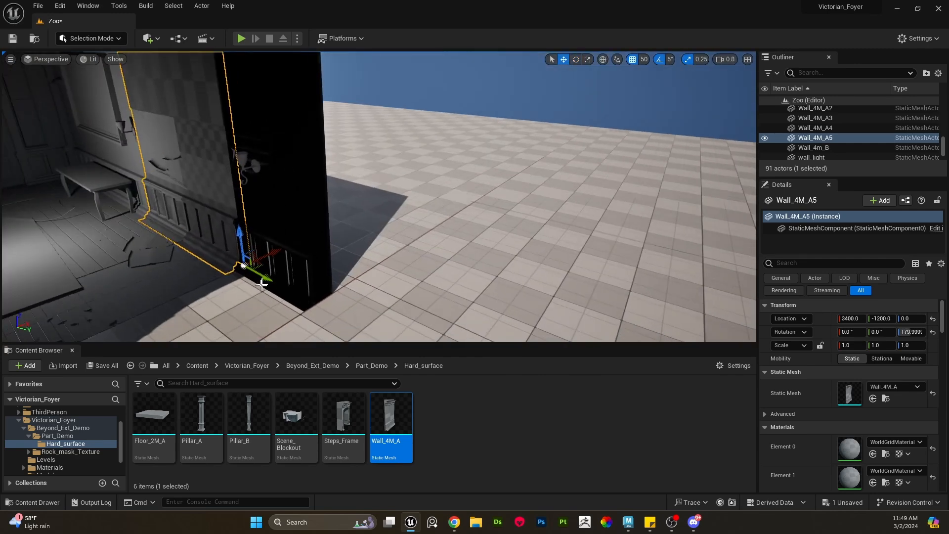
pyautogui.moveTo(260, 273); pyautogui.dragTo(338, 297)
pyautogui.moveTo(390, 293); pyautogui.dragTo(485, 330, button='right')
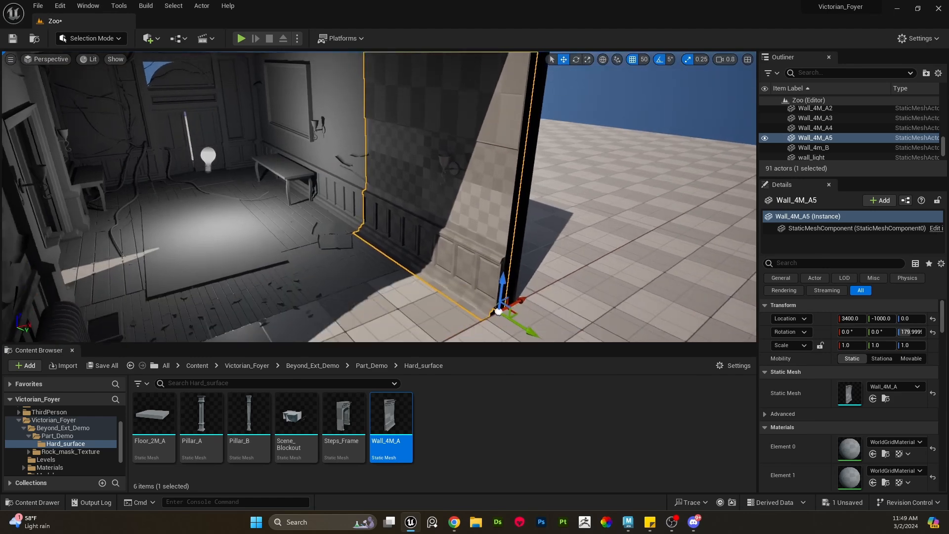
pyautogui.keyDown('alt'); pyautogui.moveTo(518, 322); pyautogui.dragTo(368, 230); pyautogui.keyUp('alt')
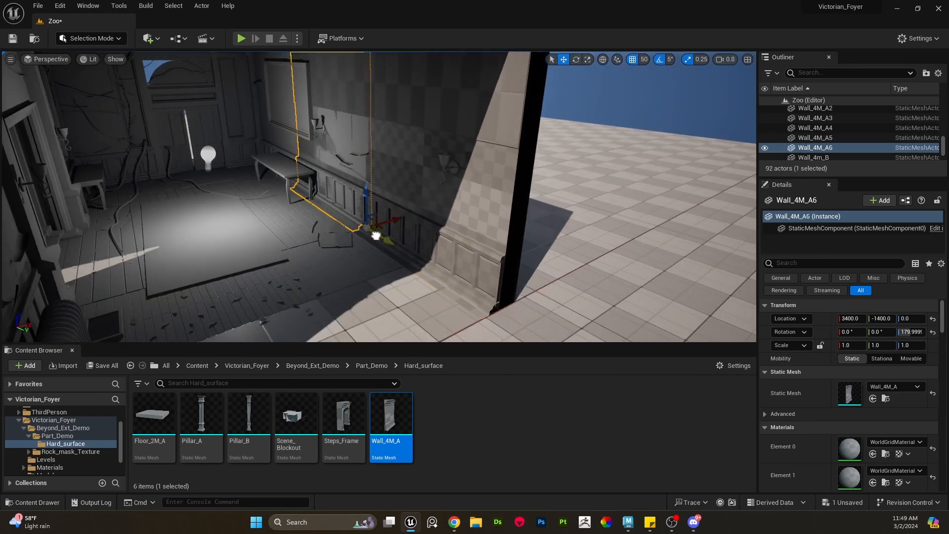
pyautogui.click(38, 6)
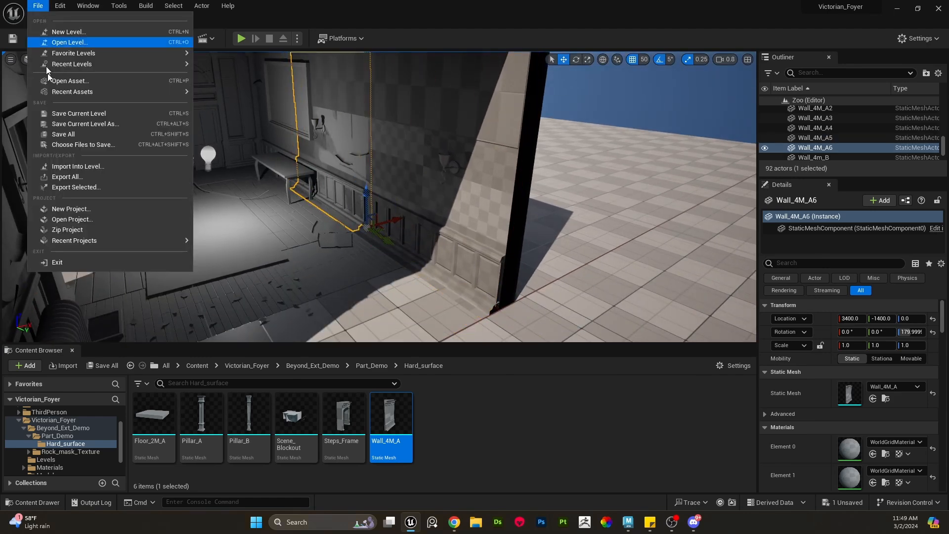
pyautogui.moveTo(74, 240)
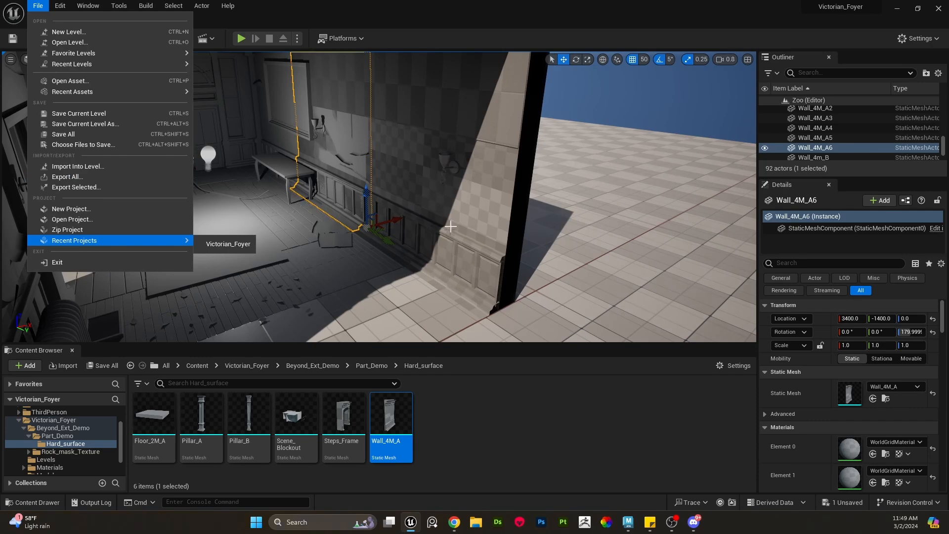
pyautogui.click(450, 226)
# - Place a Pillar_A at the wall joint, X 2800, Y -1300
pyautogui.moveTo(441, 244); pyautogui.dragTo(343, 245, button='right')
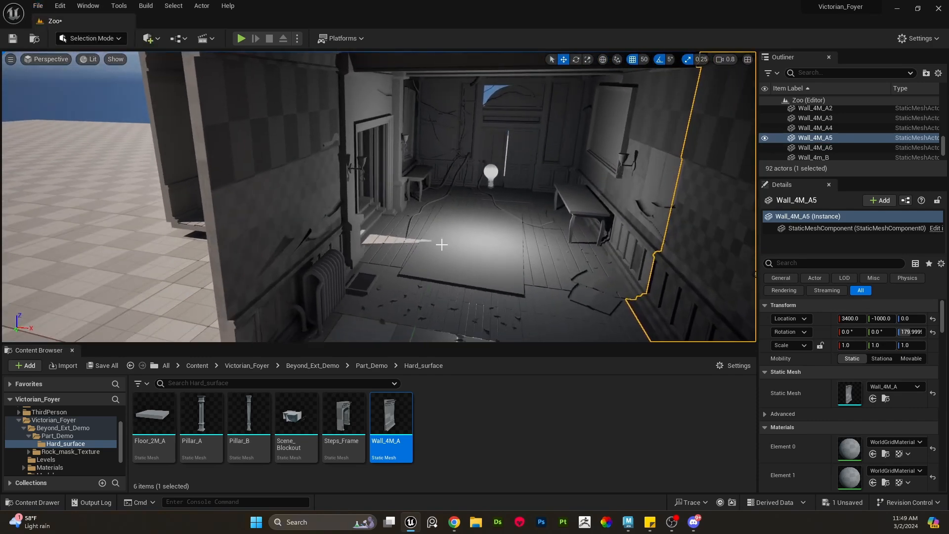
pyautogui.moveTo(423, 257); pyautogui.dragTo(447, 257, button='right')
pyautogui.moveTo(216, 420); pyautogui.dragTo(333, 286)
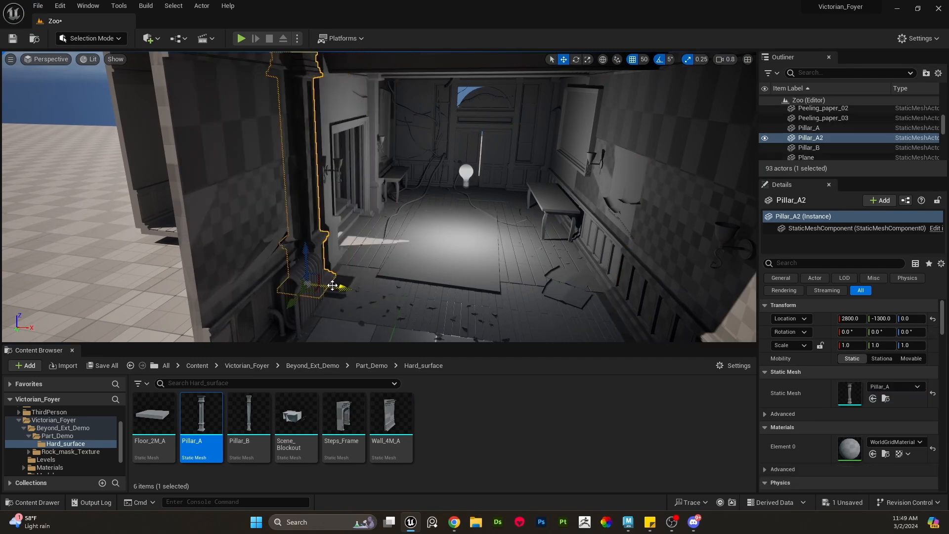
# - Hide the scene blockout and shift the pillar along the wall, undoing both changes
pyautogui.click(392, 255)
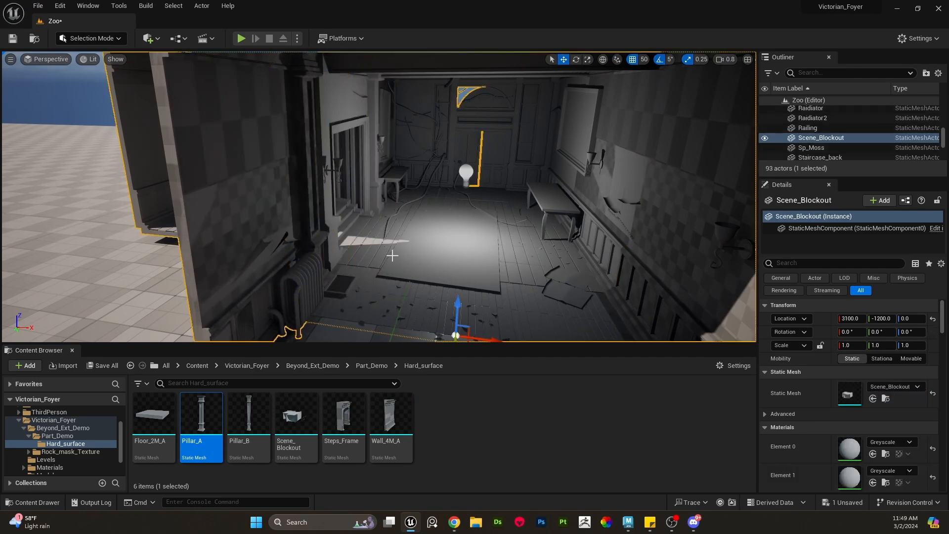
pyautogui.press('h')
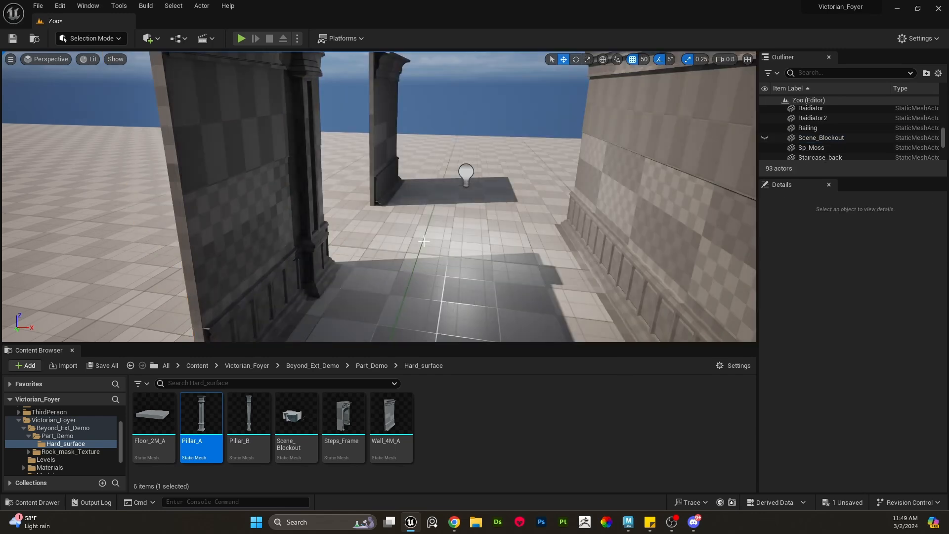
pyautogui.moveTo(425, 242); pyautogui.dragTo(385, 250, button='right')
pyautogui.click(416, 254)
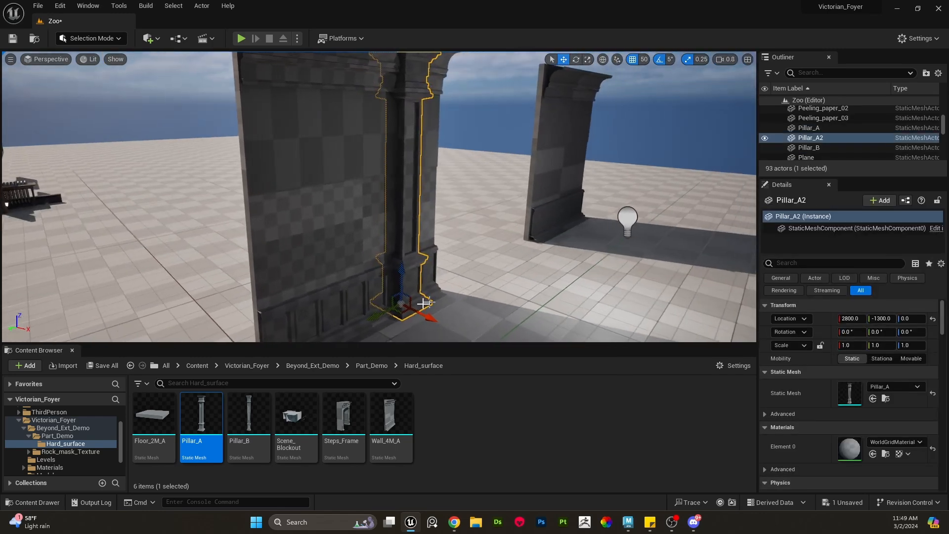
pyautogui.moveTo(380, 314); pyautogui.dragTo(411, 310)
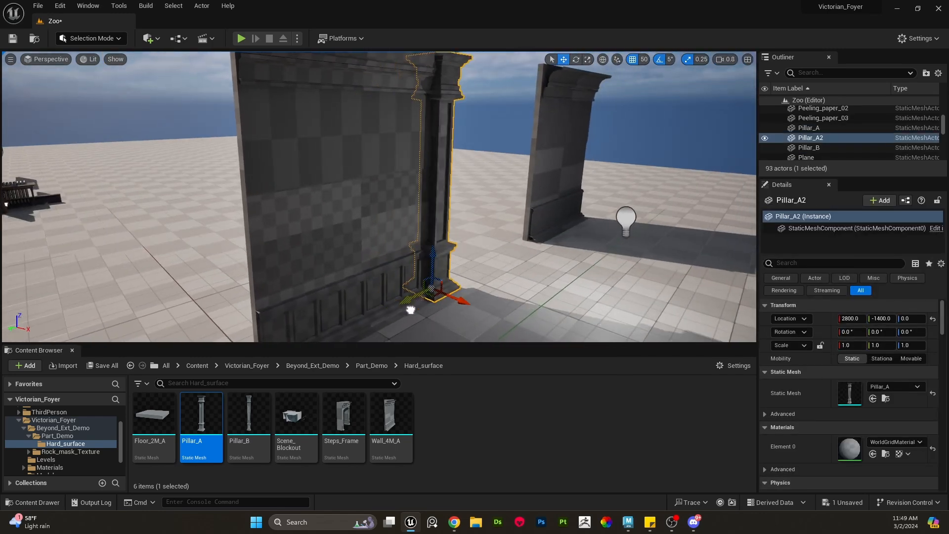
pyautogui.hotkey('ctrl', 'z')
pyautogui.hotkey('ctrl', 'z')
pyautogui.hotkey('ctrl', 'z')
# - Duplicate the pillar along the wall to Y -1800
pyautogui.click(407, 259)
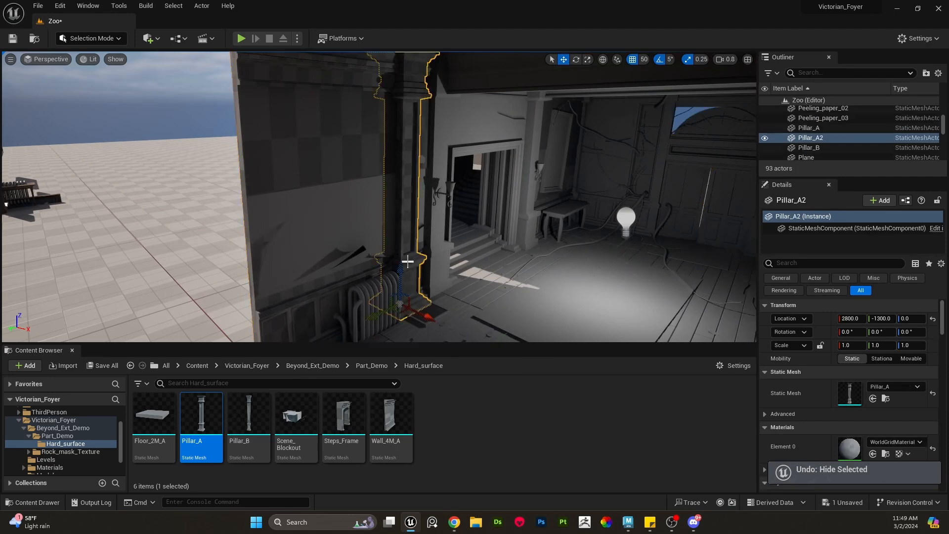
pyautogui.moveTo(377, 315); pyautogui.dragTo(506, 258)
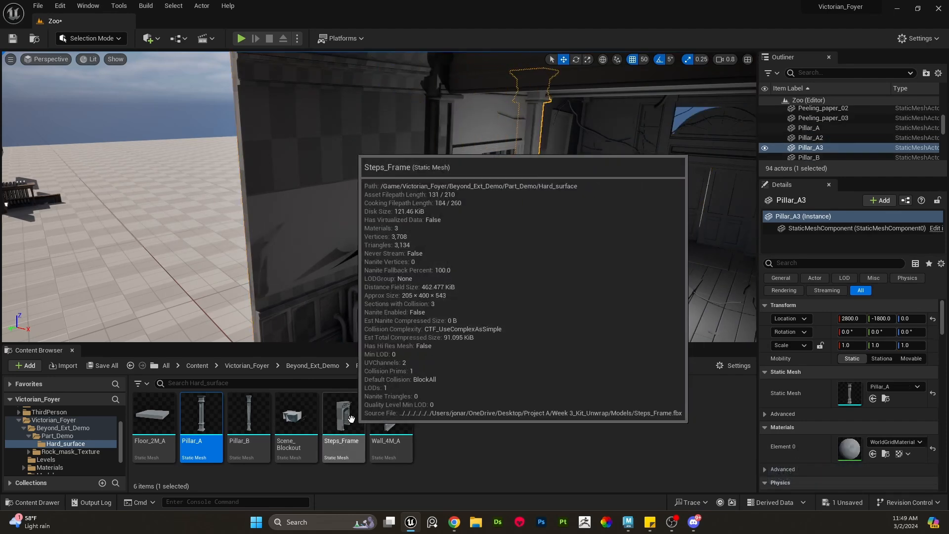
# - Place a Steps_Frame piece in the wall opening between the pillars
pyautogui.moveTo(343, 415); pyautogui.dragTo(480, 276)
pyautogui.moveTo(526, 238)
pyautogui.mouseDown(button='right')
pyautogui.moveTo(532, 228)
pyautogui.moveTo(526, 238)
pyautogui.mouseUp(button='right')
pyautogui.press('w')
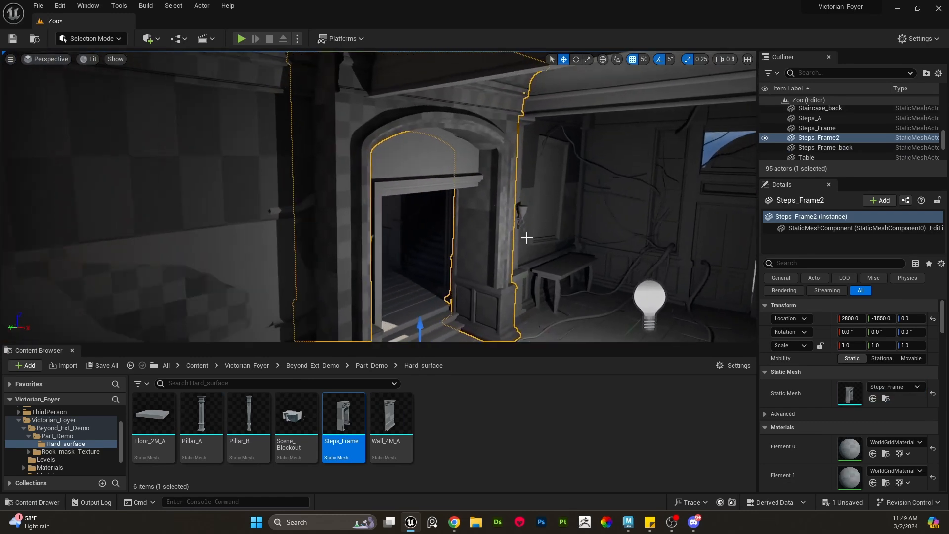
# - Hide the scene blockout and move the steps frame to Y -1600
pyautogui.click(450, 197)
pyautogui.moveTo(451, 197); pyautogui.dragTo(427, 206, button='right')
pyautogui.press('s')
pyautogui.press('h')
pyautogui.press('s')
pyautogui.click(451, 198)
pyautogui.press('w')
pyautogui.press('d')
pyautogui.moveTo(296, 326); pyautogui.dragTo(325, 323)
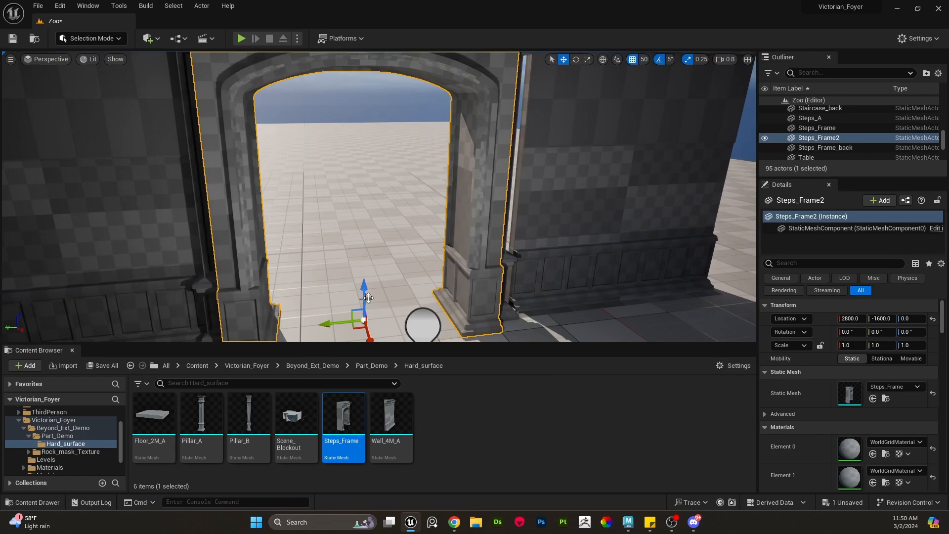
# - Select the surrounding wall pieces one by one to check their placement
pyautogui.click(506, 249)
pyautogui.click(539, 288)
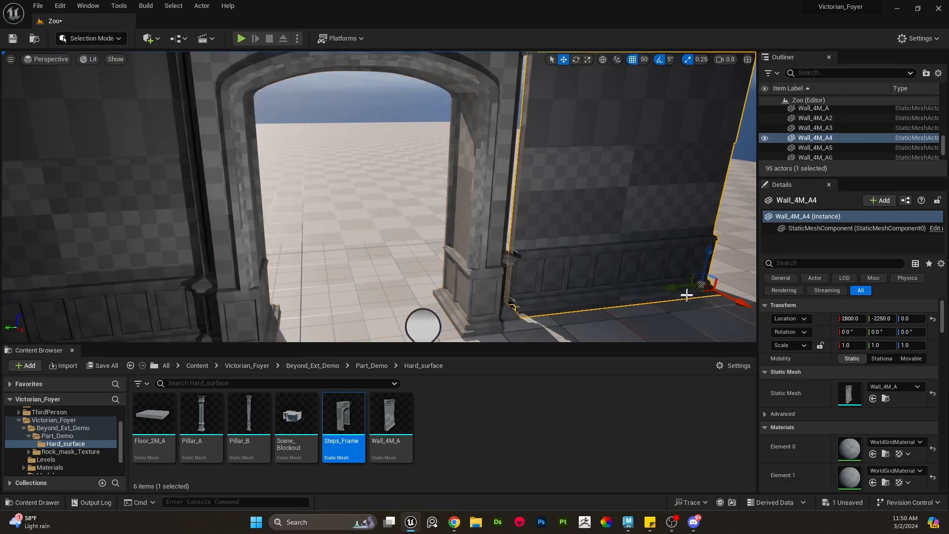
pyautogui.moveTo(551, 282); pyautogui.dragTo(492, 248, button='right')
pyautogui.click(560, 261)
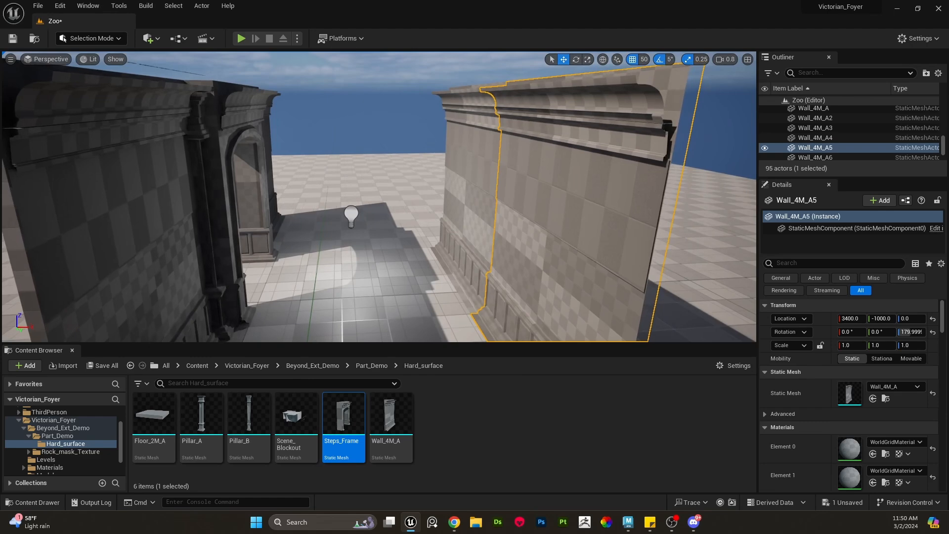
pyautogui.click(467, 257)
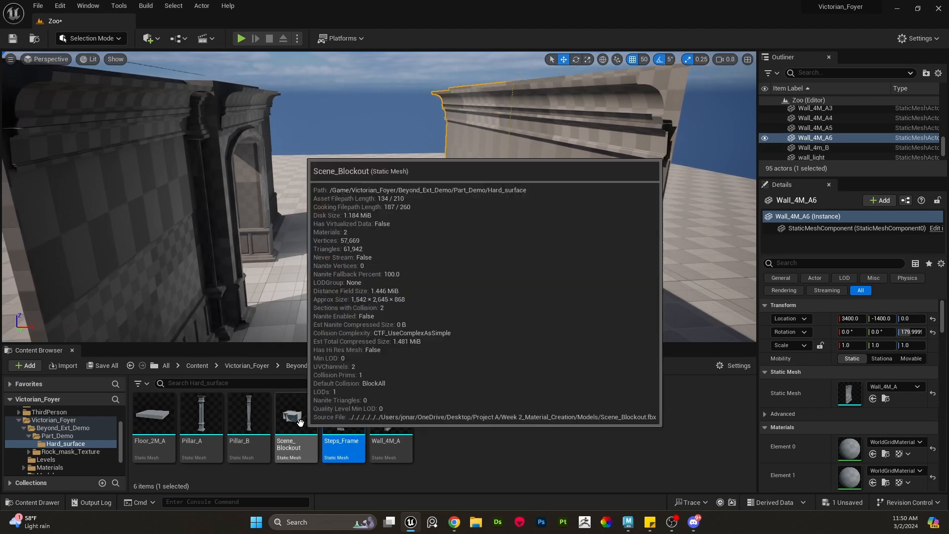
pyautogui.moveTo(422, 233); pyautogui.dragTo(414, 270, button='right')
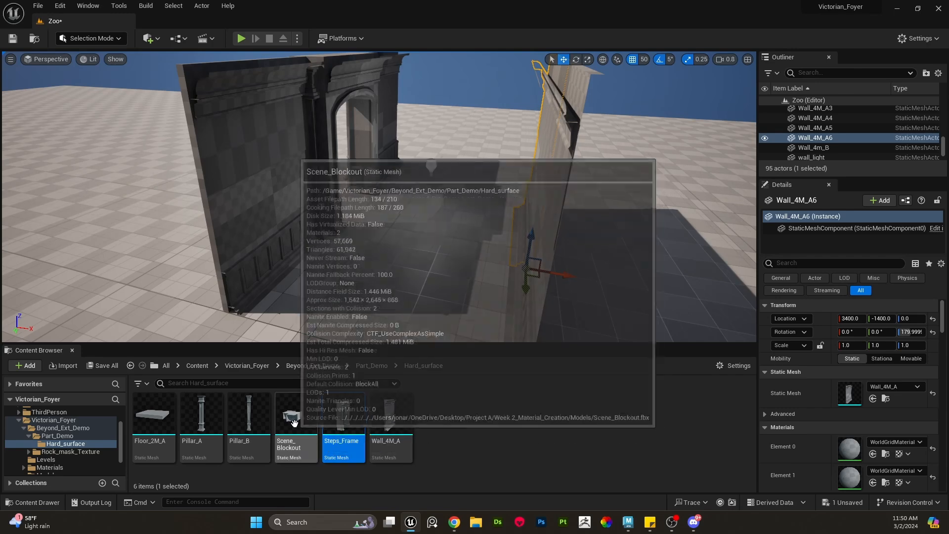
# - Undo the last four actions to restore the hidden scene blockout and view the assembled pieces
pyautogui.hotkey('ctrl', 'z')
pyautogui.hotkey('ctrl', 'z')
pyautogui.hotkey('ctrl', 'z')
pyautogui.hotkey('ctrl', 'z')
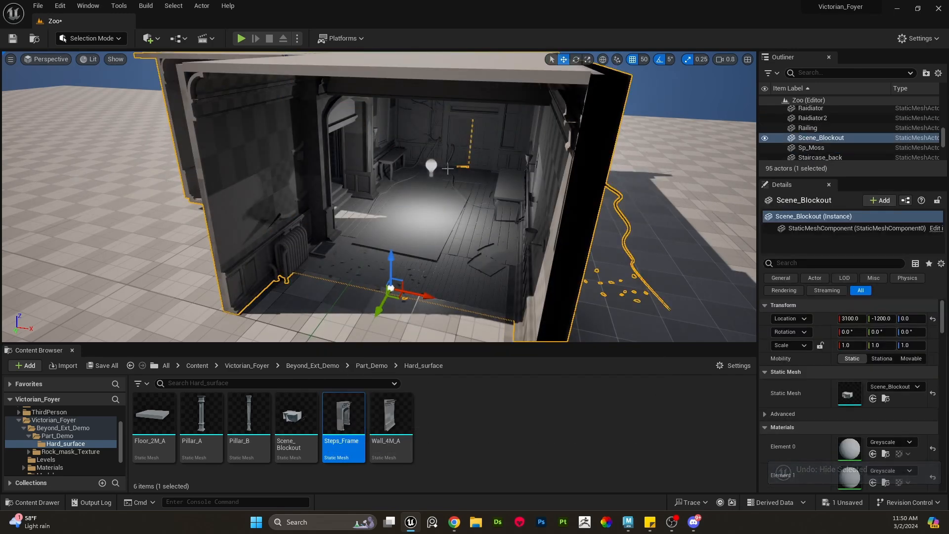
pyautogui.moveTo(381, 299); pyautogui.dragTo(380, 296, button='right')
pyautogui.press('s')
pyautogui.moveTo(469, 238); pyautogui.dragTo(473, 260, button='right')
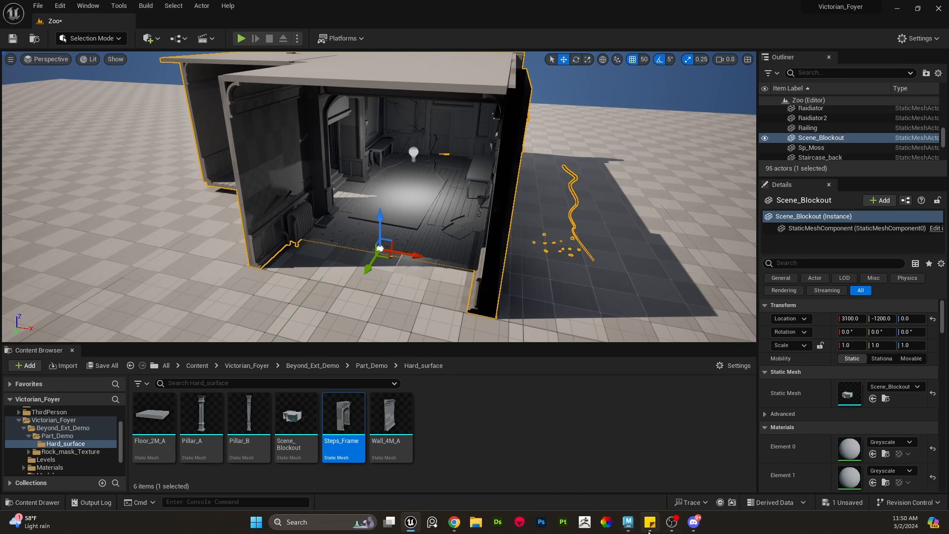
# - Switch to the Maya Rocks.mb file and select the large rock with the Move tool
pyautogui.moveTo(633, 530)
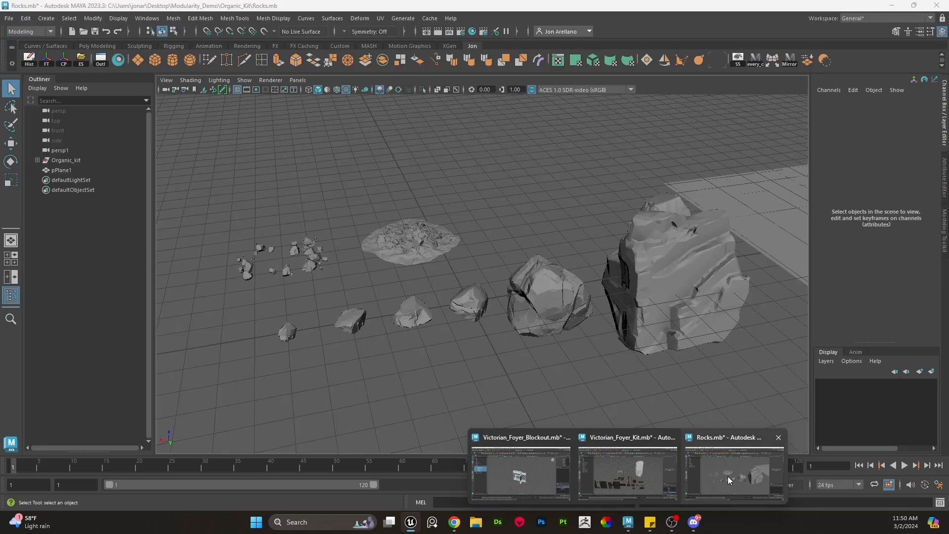
pyautogui.click(728, 475)
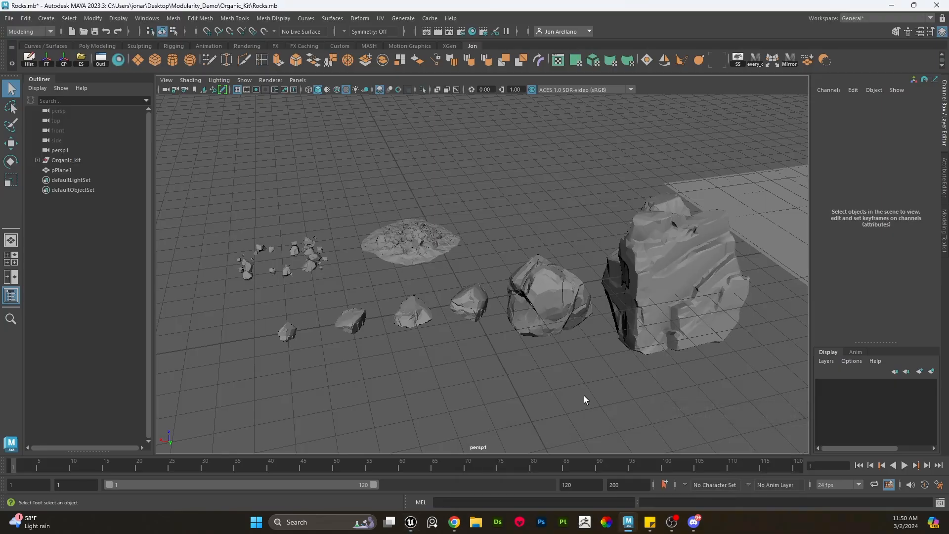
pyautogui.keyDown('alt'); pyautogui.moveTo(570, 373); pyautogui.dragTo(599, 329); pyautogui.keyUp('alt')
pyautogui.keyDown('alt'); pyautogui.moveTo(600, 329); pyautogui.dragTo(592, 332, button='middle'); pyautogui.keyUp('alt')
pyautogui.click(570, 243)
pyautogui.press('e')
pyautogui.press('w')
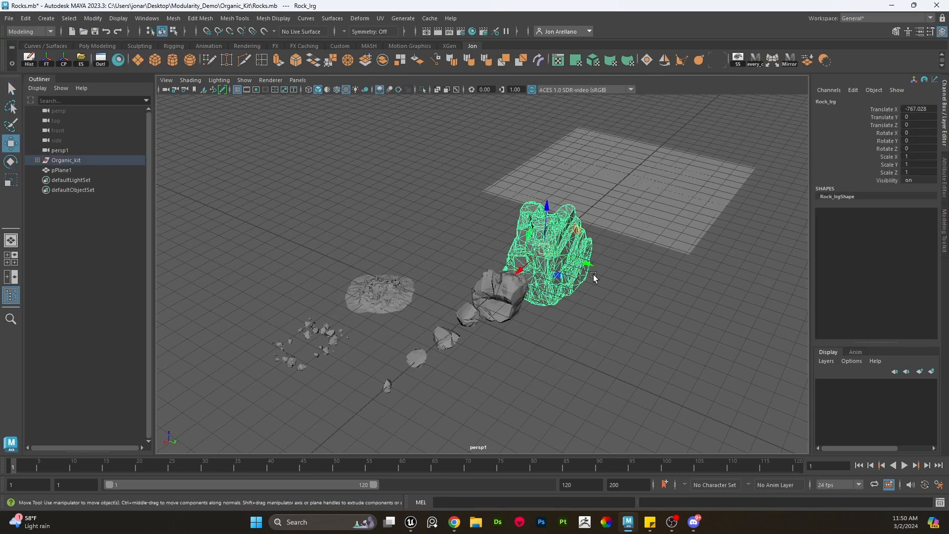
# - Select the rocks of the organic kit one by one to inspect each piece
pyautogui.keyDown('alt'); pyautogui.moveTo(592, 274); pyautogui.dragTo(555, 277); pyautogui.keyUp('alt')
pyautogui.keyDown('alt'); pyautogui.moveTo(561, 343); pyautogui.dragTo(525, 344); pyautogui.keyUp('alt')
pyautogui.scroll(2, 537, 346)
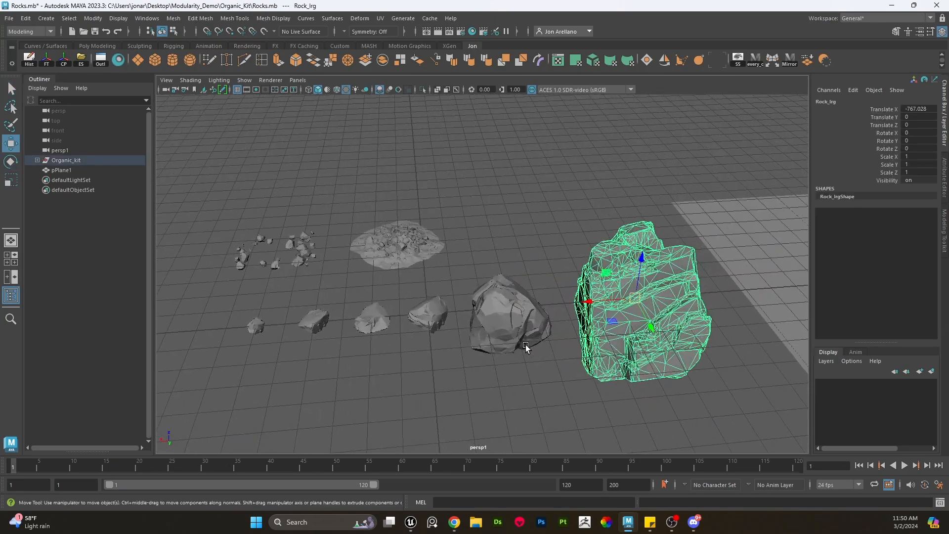
pyautogui.keyDown('alt'); pyautogui.moveTo(525, 344); pyautogui.dragTo(528, 343, button='middle'); pyautogui.keyUp('alt')
pyautogui.click(515, 396)
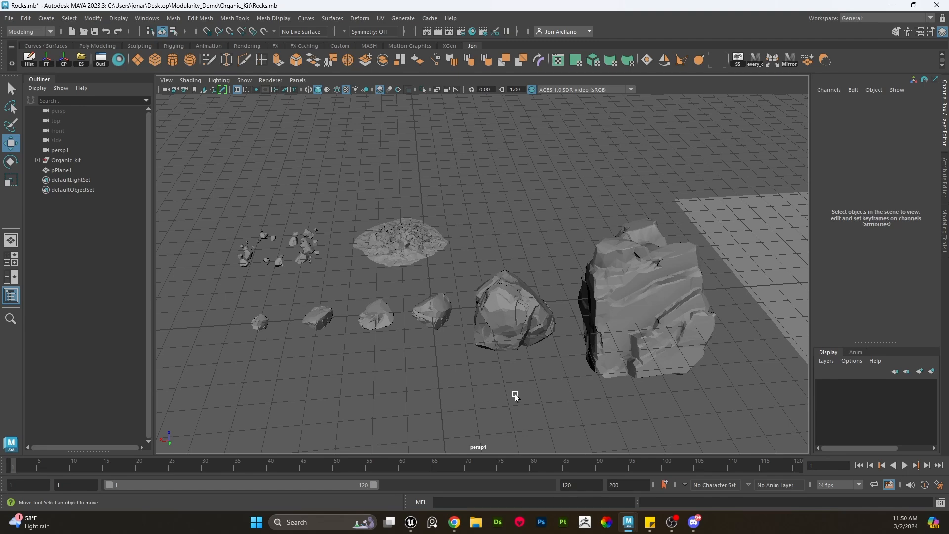
pyautogui.click(638, 322)
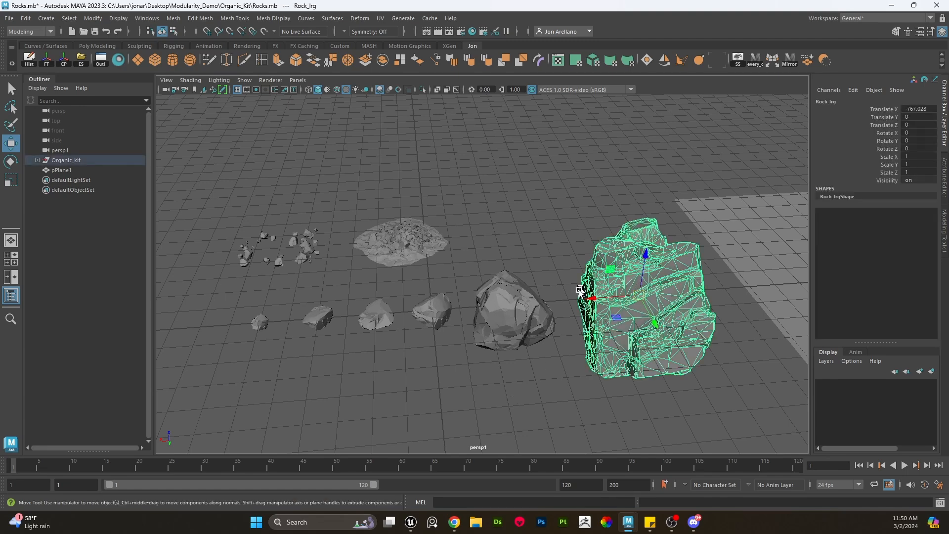
pyautogui.click(543, 374)
pyautogui.keyDown('alt'); pyautogui.moveTo(543, 375); pyautogui.dragTo(543, 368); pyautogui.keyUp('alt')
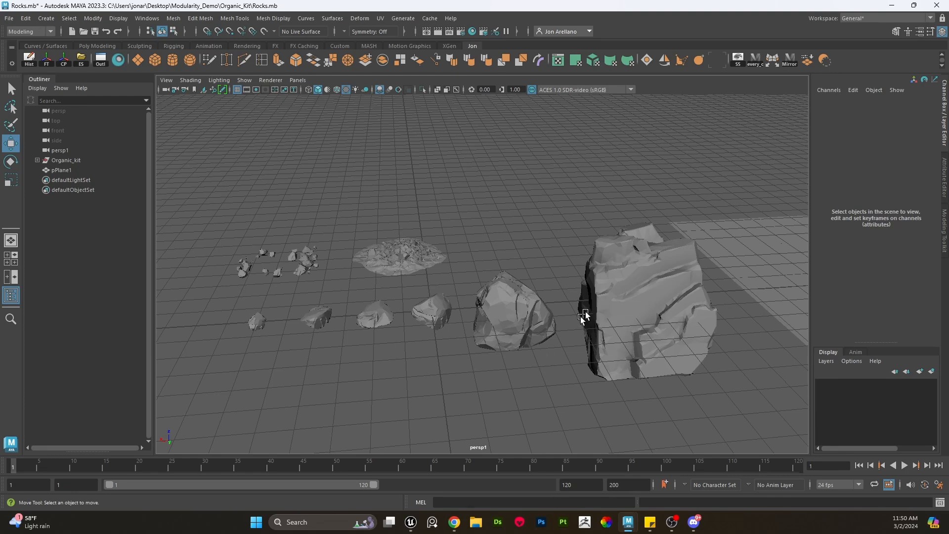
pyautogui.keyDown('alt'); pyautogui.moveTo(584, 317); pyautogui.dragTo(612, 278); pyautogui.keyUp('alt')
pyautogui.click(612, 280)
pyautogui.click(505, 295)
pyautogui.click(427, 307)
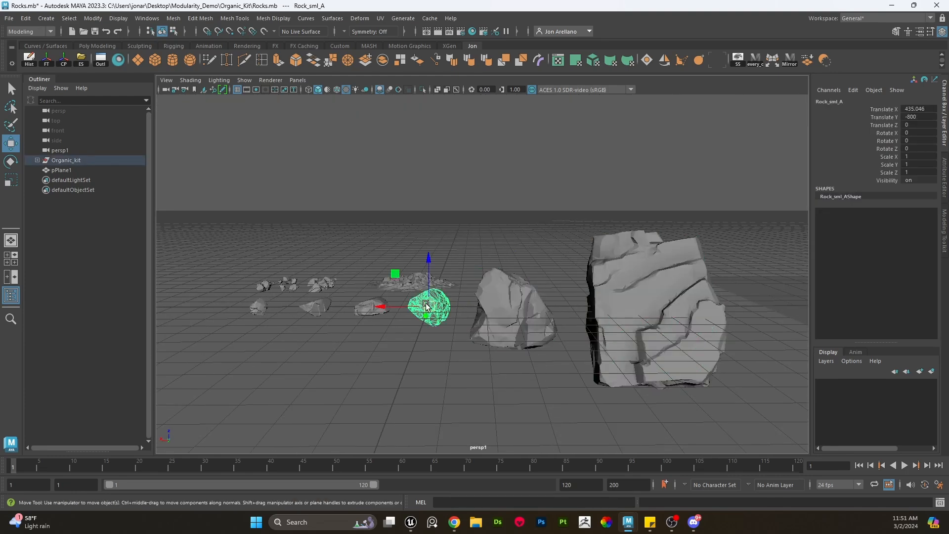
pyautogui.click(368, 306)
pyautogui.click(316, 307)
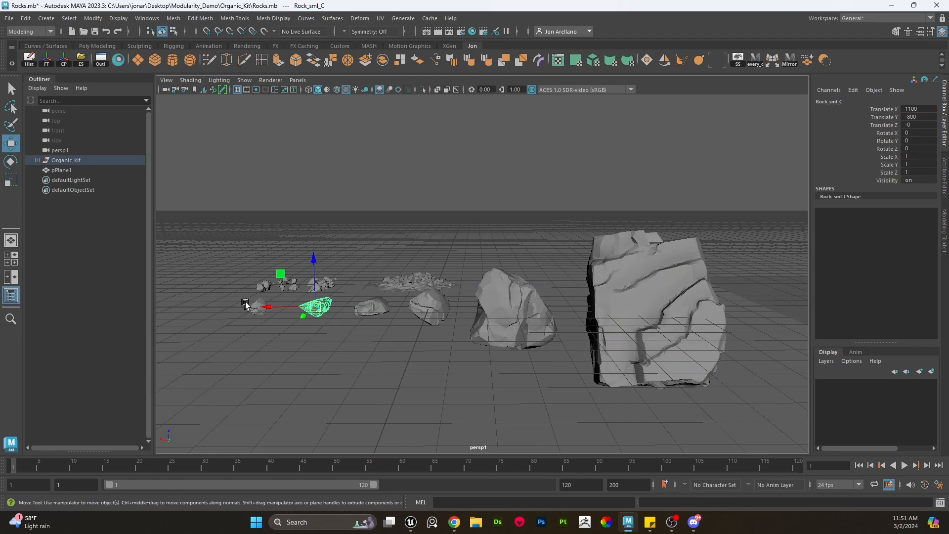
pyautogui.click(246, 304)
# - Frame the mound and orbit around it to examine its shape
pyautogui.keyDown('alt'); pyautogui.moveTo(470, 333); pyautogui.dragTo(490, 362); pyautogui.keyUp('alt')
pyautogui.scroll(-3, 490, 365)
pyautogui.scroll(3, 495, 363)
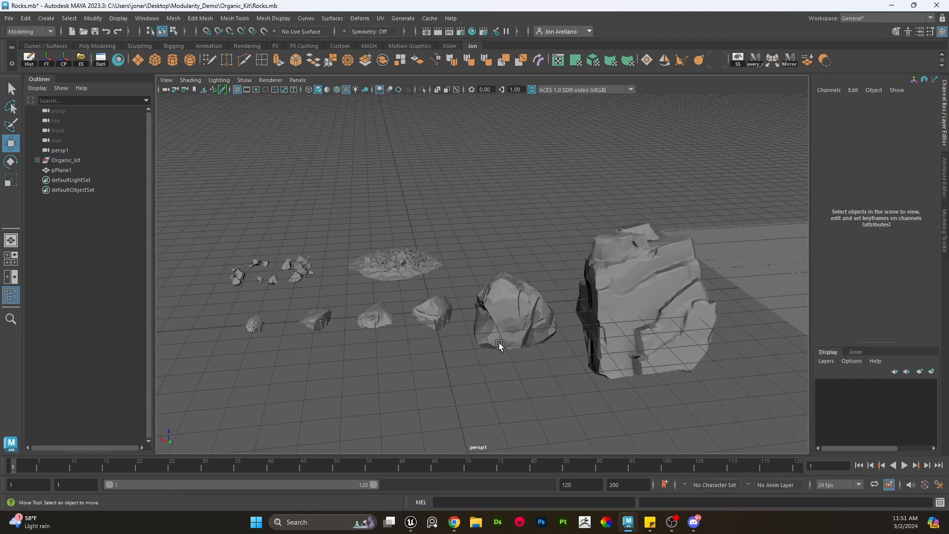
pyautogui.keyDown('alt'); pyautogui.moveTo(486, 328); pyautogui.dragTo(493, 342); pyautogui.keyUp('alt')
pyautogui.keyDown('alt'); pyautogui.moveTo(458, 324); pyautogui.dragTo(493, 310, button='middle'); pyautogui.keyUp('alt')
pyautogui.scroll(2, 493, 308)
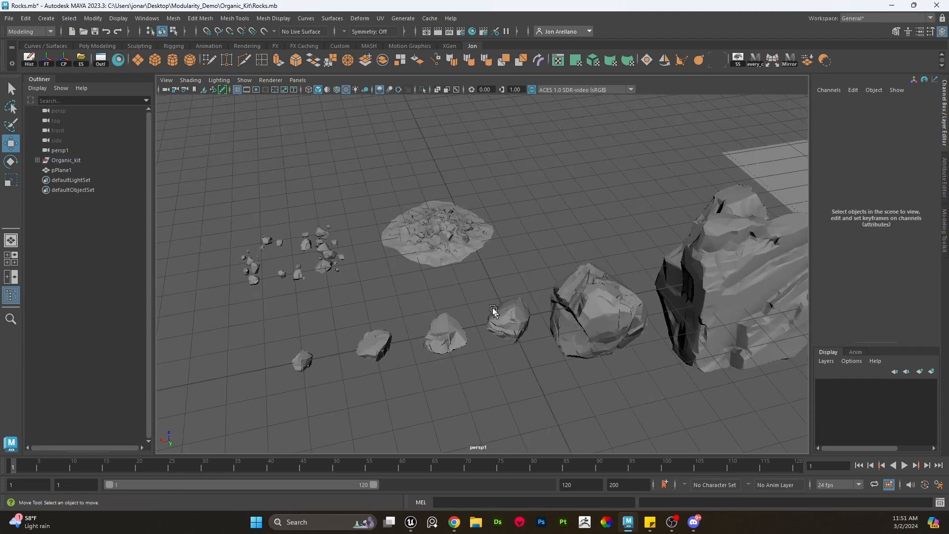
pyautogui.click(443, 246)
pyautogui.press('f')
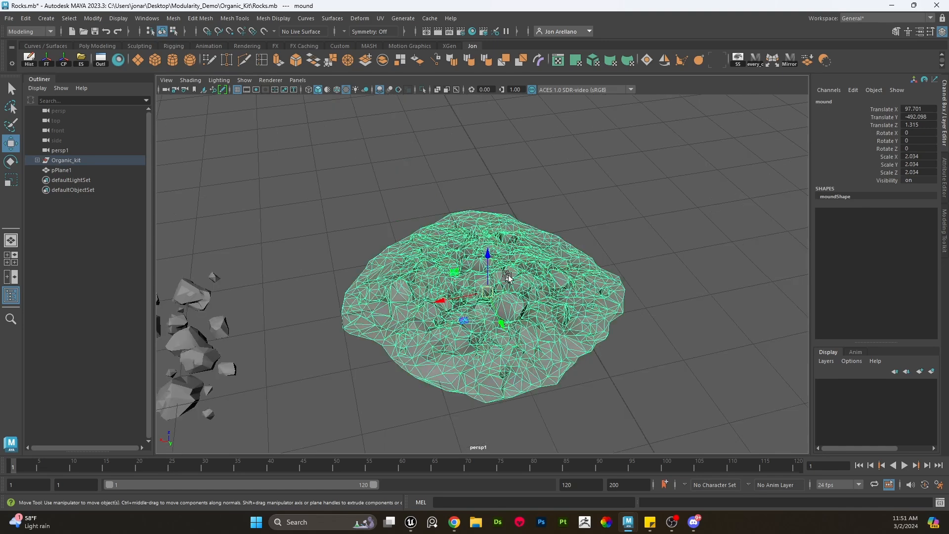
pyautogui.click(640, 226)
pyautogui.click(516, 304)
pyautogui.click(626, 268)
pyautogui.keyDown('alt'); pyautogui.moveTo(662, 357); pyautogui.dragTo(543, 287); pyautogui.keyUp('alt')
pyautogui.scroll(-3, 532, 292)
pyautogui.click(504, 288)
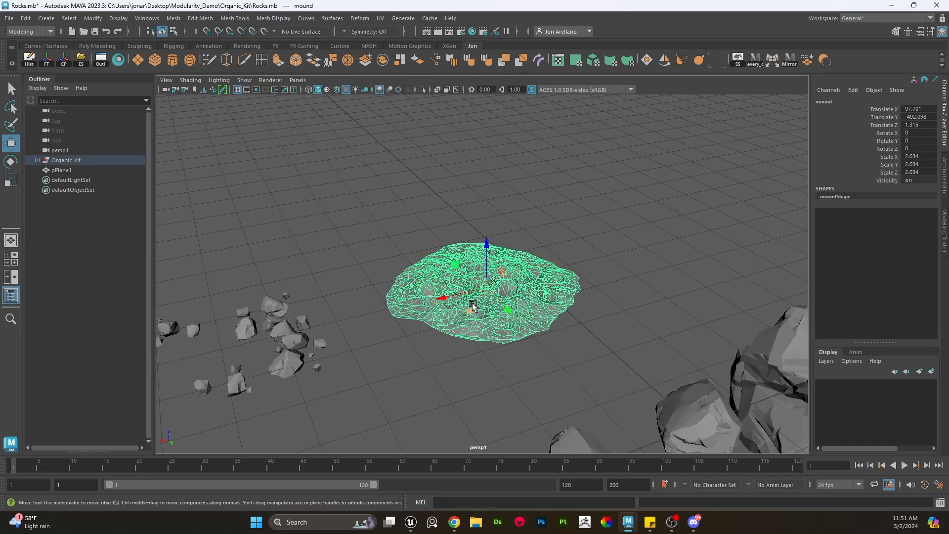
pyautogui.moveTo(470, 310); pyautogui.dragTo(478, 314)
pyautogui.hotkey('ctrl', 'z')
pyautogui.keyDown('alt'); pyautogui.moveTo(519, 286); pyautogui.dragTo(498, 297); pyautogui.keyUp('alt')
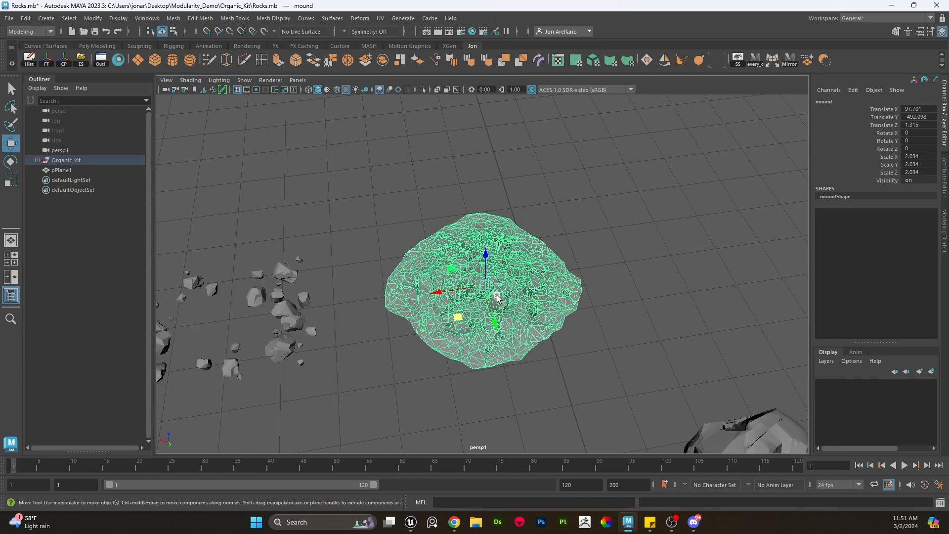
pyautogui.scroll(-3, 487, 286)
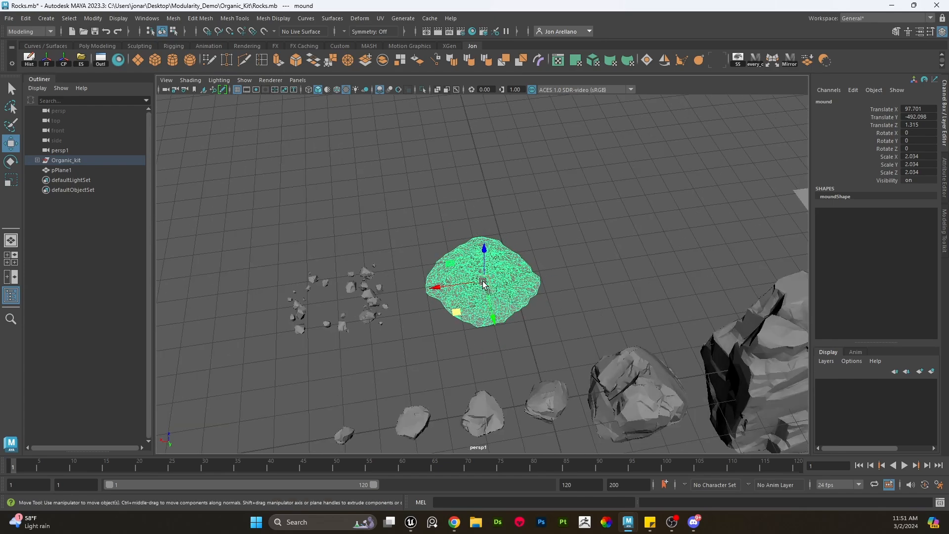
pyautogui.scroll(-2, 483, 282)
# - Orbit around the rock kit, selecting the large rock and the pebble cluster to examine them
pyautogui.click(670, 335)
pyautogui.click(486, 262)
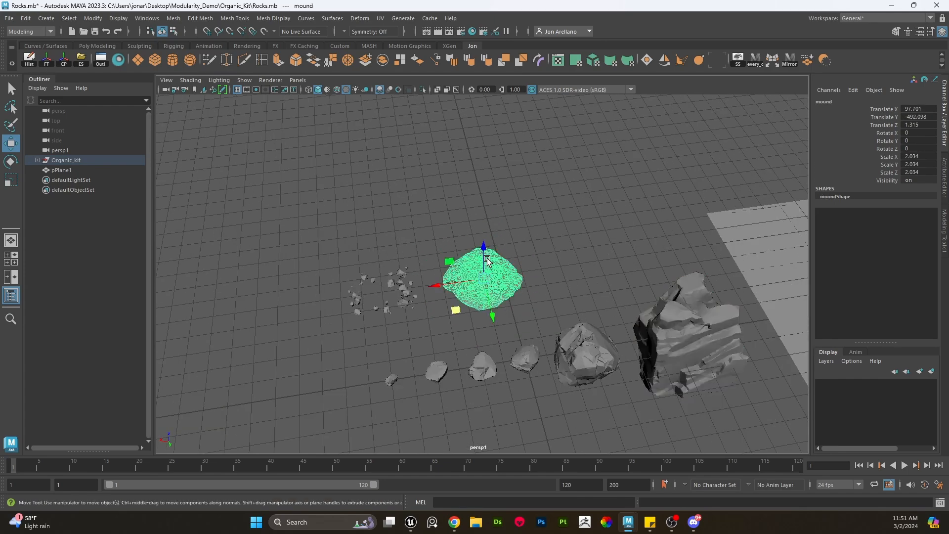
pyautogui.scroll(4, 539, 306)
pyautogui.keyDown('alt'); pyautogui.moveTo(549, 332); pyautogui.dragTo(572, 303); pyautogui.keyUp('alt')
pyautogui.keyDown('alt'); pyautogui.moveTo(649, 337); pyautogui.dragTo(604, 267, button='middle'); pyautogui.keyUp('alt')
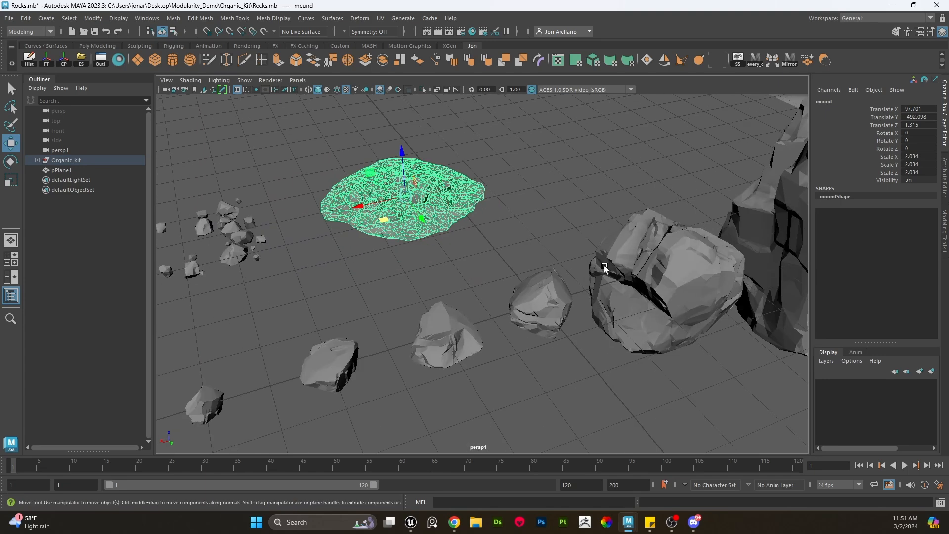
pyautogui.scroll(-3, 594, 245)
pyautogui.keyDown('alt'); pyautogui.moveTo(707, 237); pyautogui.dragTo(649, 239, button='middle'); pyautogui.keyUp('alt')
pyautogui.click(661, 233)
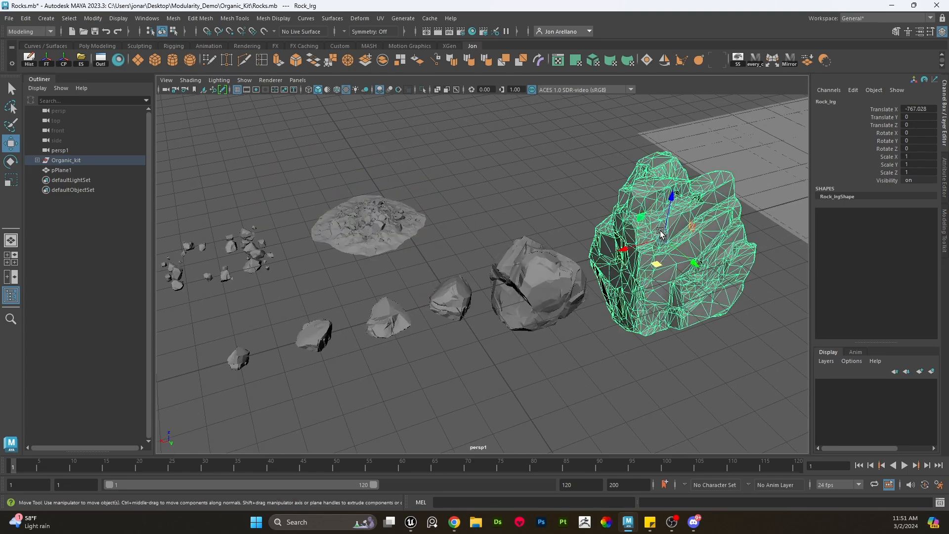
pyautogui.click(458, 300)
pyautogui.click(485, 224)
pyautogui.keyDown('alt'); pyautogui.moveTo(397, 247); pyautogui.dragTo(514, 263, button='middle'); pyautogui.keyUp('alt')
pyautogui.scroll(4, 369, 300)
pyautogui.keyDown('alt'); pyautogui.moveTo(366, 301); pyautogui.dragTo(492, 277, button='middle'); pyautogui.keyUp('alt')
pyautogui.moveTo(477, 304); pyautogui.dragTo(371, 242)
pyautogui.scroll(-4, 371, 242)
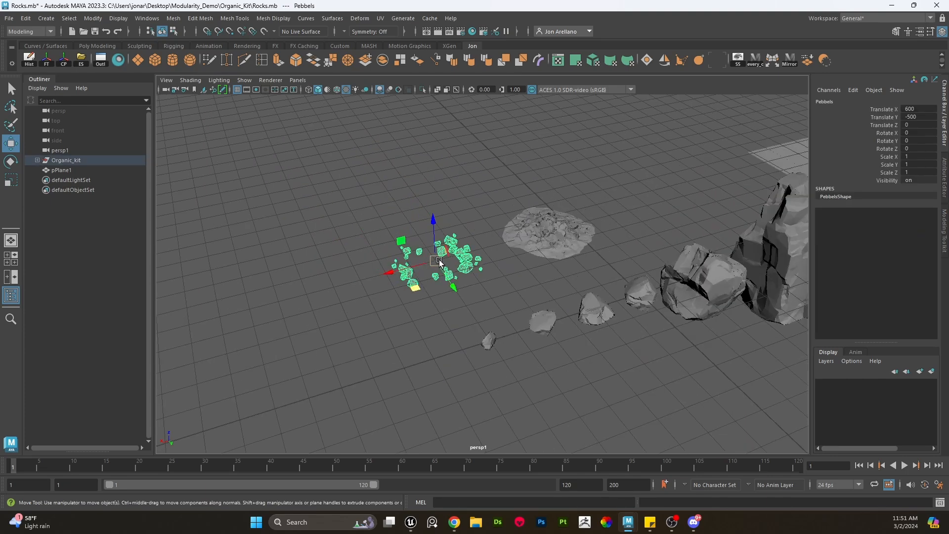
pyautogui.keyDown('alt'); pyautogui.moveTo(586, 268); pyautogui.dragTo(485, 287, button='middle'); pyautogui.keyUp('alt')
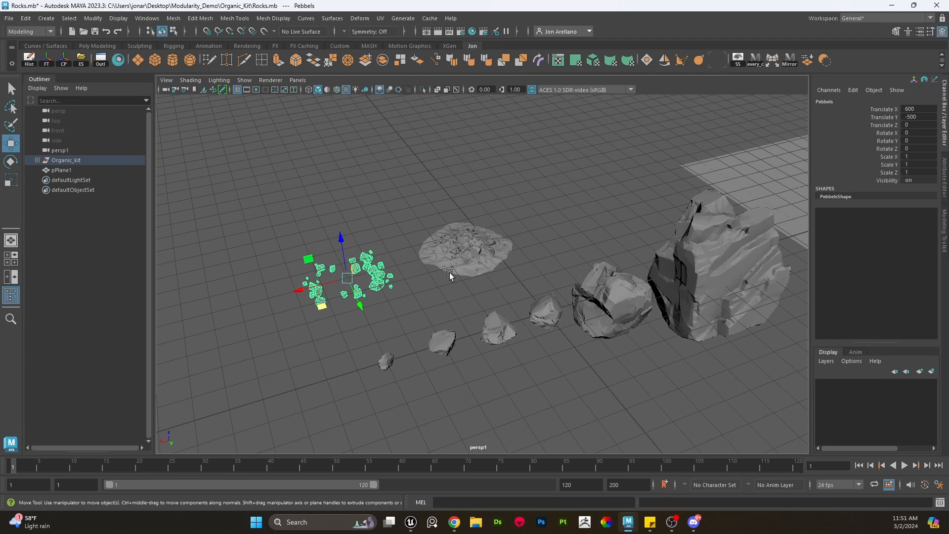
pyautogui.keyDown('alt'); pyautogui.moveTo(576, 248); pyautogui.dragTo(496, 297, button='middle'); pyautogui.keyUp('alt')
pyautogui.keyDown('alt'); pyautogui.moveTo(496, 297); pyautogui.dragTo(499, 352); pyautogui.keyUp('alt')
pyautogui.scroll(-3, 502, 328)
pyautogui.moveTo(568, 390); pyautogui.dragTo(254, 214)
pyautogui.keyDown('alt'); pyautogui.moveTo(496, 237); pyautogui.dragTo(551, 229); pyautogui.keyUp('alt')
pyautogui.scroll(4, 499, 240)
pyautogui.click(554, 226)
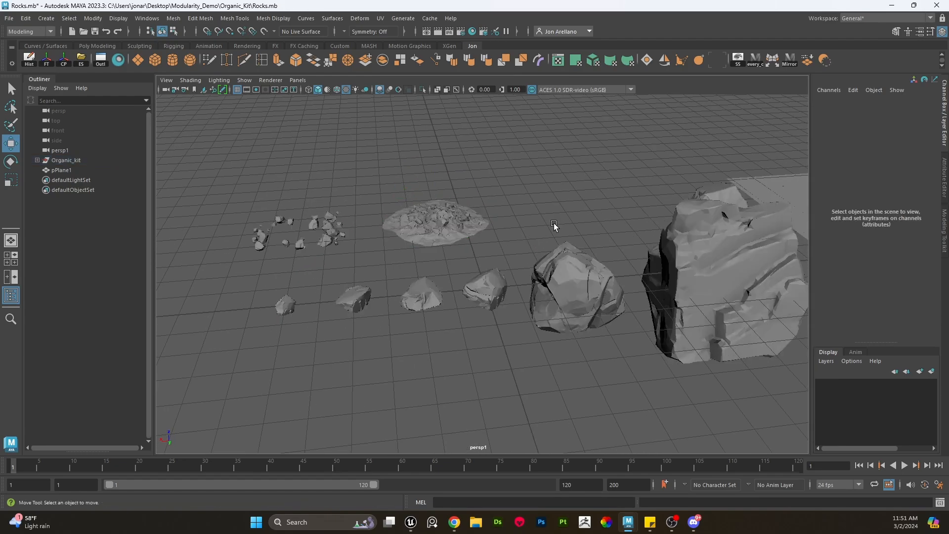
# - Scale the ground plane wider along X to about 2054
pyautogui.keyDown('alt'); pyautogui.moveTo(554, 226); pyautogui.dragTo(656, 282); pyautogui.keyUp('alt')
pyautogui.click(630, 283)
pyautogui.keyDown('alt'); pyautogui.moveTo(578, 252); pyautogui.dragTo(619, 233); pyautogui.keyUp('alt')
pyautogui.click(625, 235)
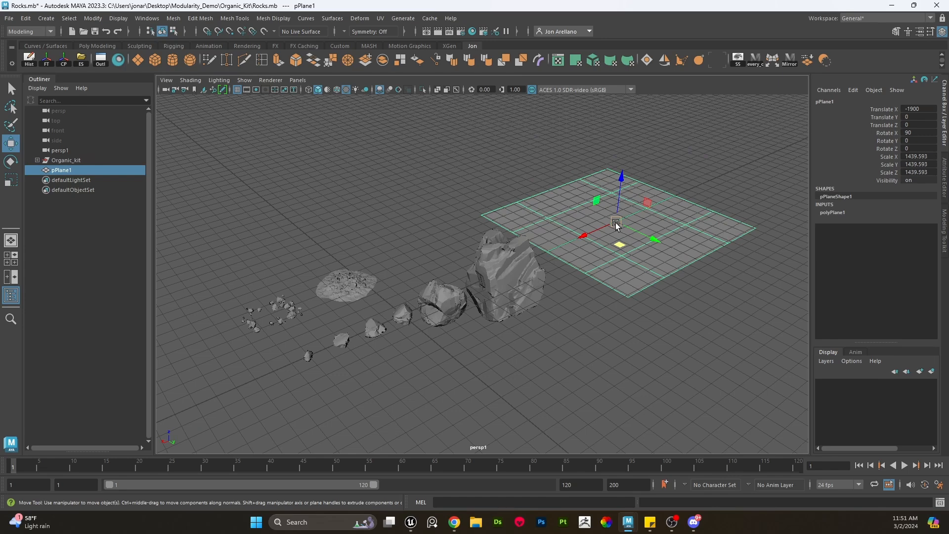
pyautogui.keyDown('alt'); pyautogui.moveTo(617, 225); pyautogui.dragTo(558, 233); pyautogui.keyUp('alt')
pyautogui.press('r')
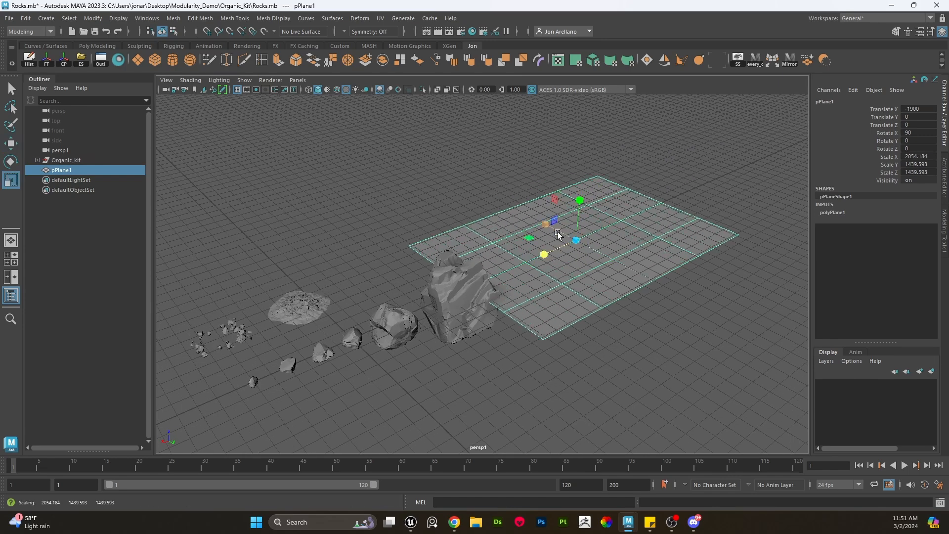
pyautogui.press('w')
pyautogui.click(585, 352)
# - Move the large rock onto the plane at about X -1700, Y -400, Z 200 and rotate it 30° about Y
pyautogui.click(470, 310)
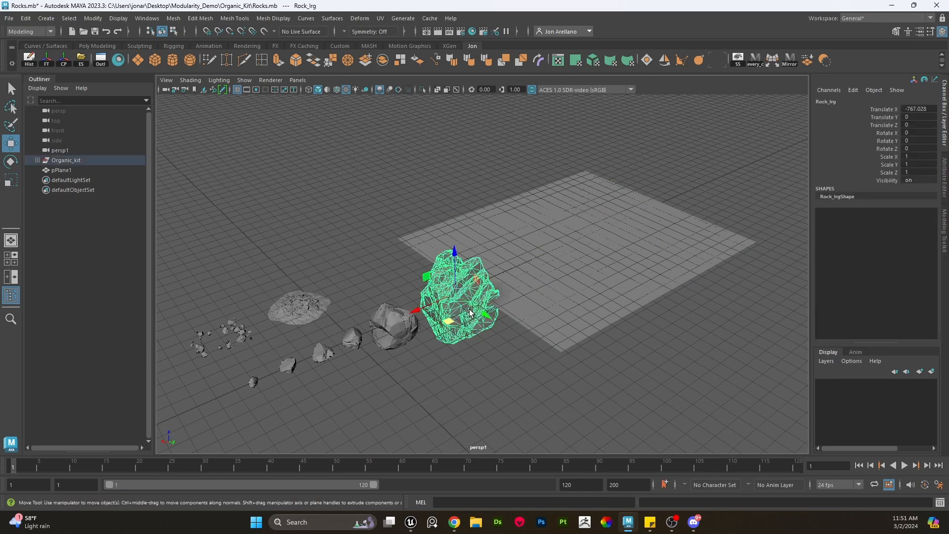
pyautogui.press('f')
pyautogui.scroll(-5, 471, 312)
pyautogui.keyDown('alt'); pyautogui.moveTo(479, 313); pyautogui.dragTo(533, 293); pyautogui.keyUp('alt')
pyautogui.scroll(7, 532, 294)
pyautogui.keyDown('alt'); pyautogui.moveTo(524, 301); pyautogui.dragTo(480, 342, button='middle'); pyautogui.keyUp('alt')
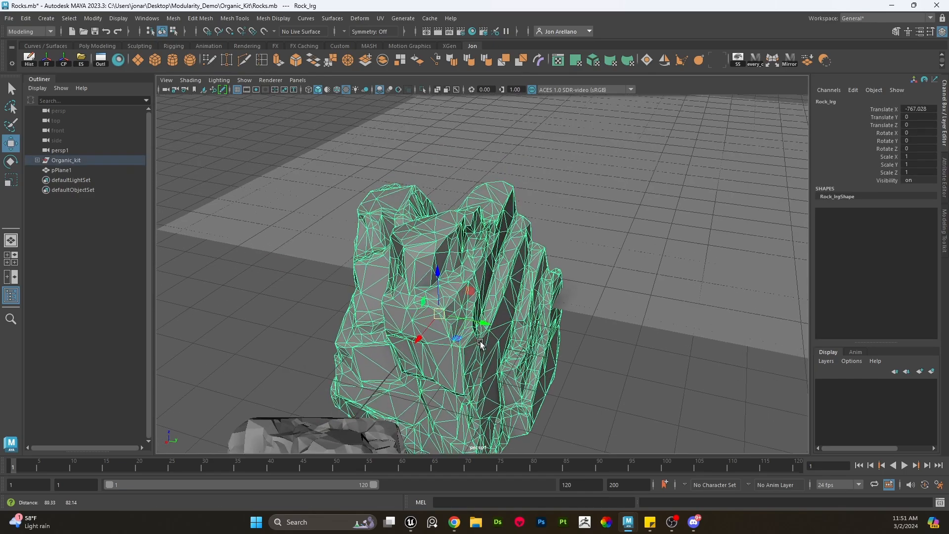
pyautogui.keyDown('alt'); pyautogui.moveTo(481, 345); pyautogui.dragTo(441, 330); pyautogui.keyUp('alt')
pyautogui.scroll(-4, 440, 354)
pyautogui.scroll(4, 407, 247)
pyautogui.moveTo(360, 226); pyautogui.dragTo(354, 219)
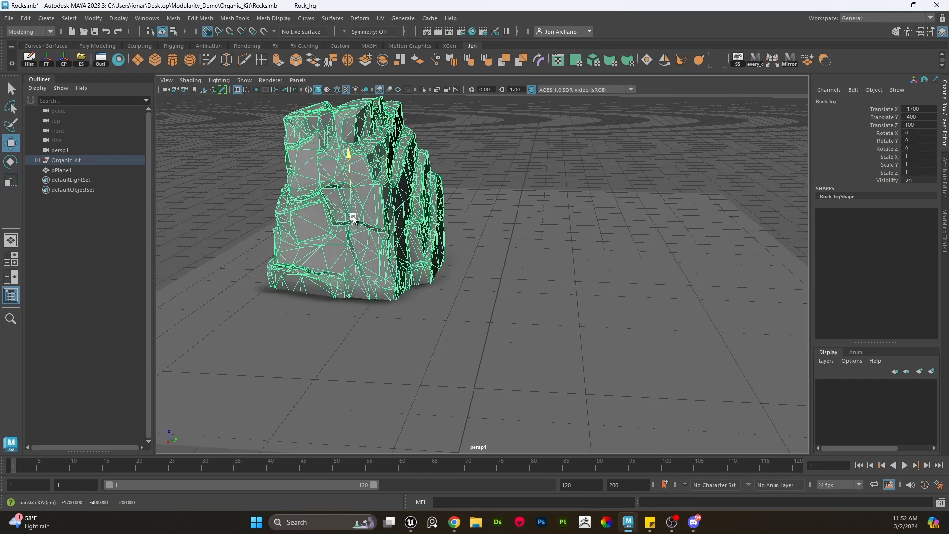
pyautogui.press('e')
pyautogui.moveTo(332, 187); pyautogui.dragTo(385, 209)
pyautogui.press('w')
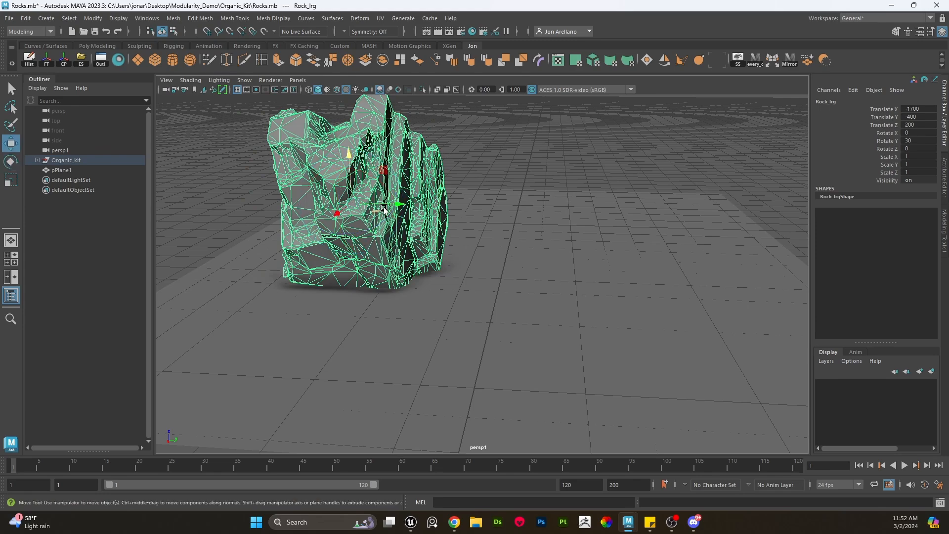
# - Duplicate the large rock and move and rotate the copy to lean against the original
pyautogui.hotkey('ctrl', 'd')
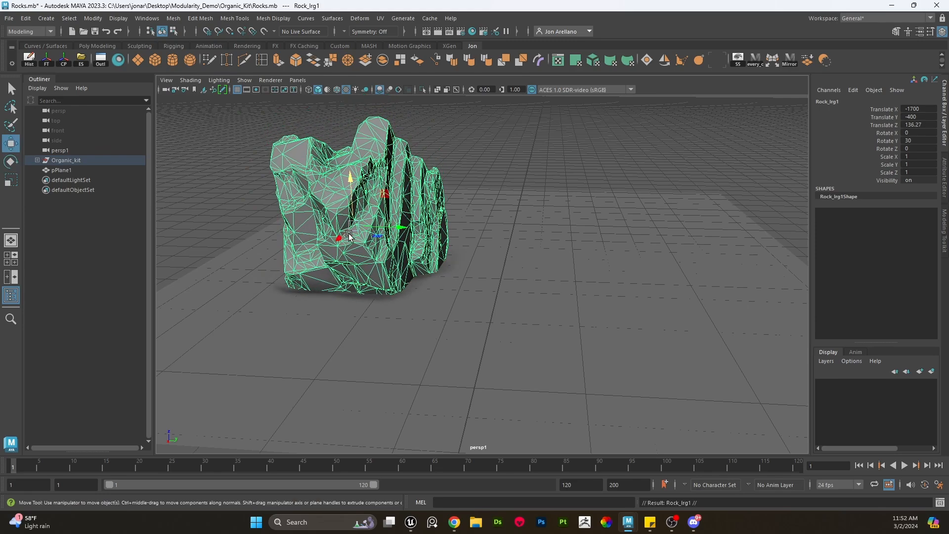
pyautogui.moveTo(362, 173); pyautogui.dragTo(450, 261)
pyautogui.press('e')
pyautogui.press('w')
pyautogui.moveTo(531, 265)
pyautogui.keyDown('alt'); pyautogui.mouseDown()
pyautogui.moveTo(543, 267)
pyautogui.moveTo(490, 287)
pyautogui.moveTo(519, 267)
pyautogui.mouseUp(); pyautogui.keyUp('alt')
pyautogui.press('e')
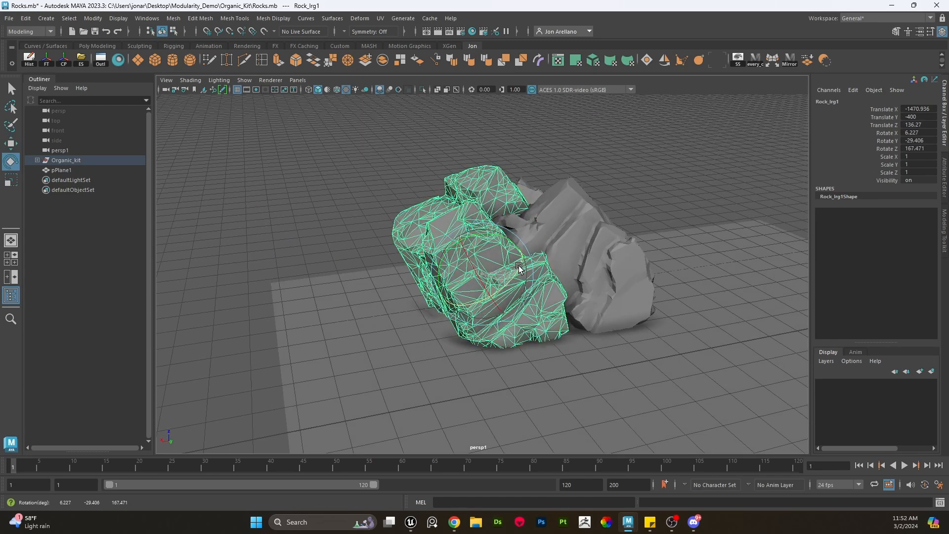
# - Duplicate the tilted rock again, then move and rotate the new copy in front of the pile
pyautogui.press('w')
pyautogui.scroll(-5, 512, 262)
pyautogui.click(526, 253)
pyautogui.scroll(7, 524, 254)
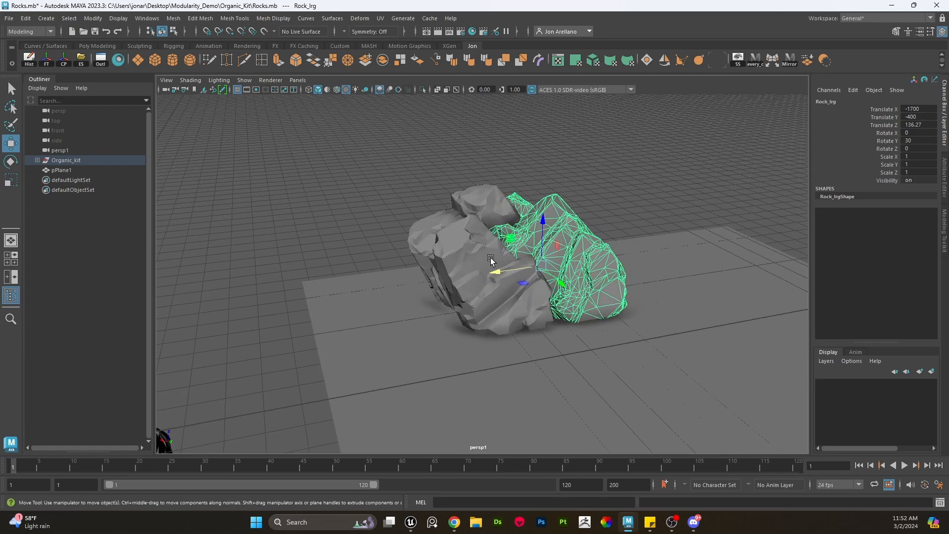
pyautogui.click(503, 226)
pyautogui.hotkey('ctrl', 'd')
pyautogui.moveTo(451, 250); pyautogui.dragTo(346, 312, button='middle')
pyautogui.press('e')
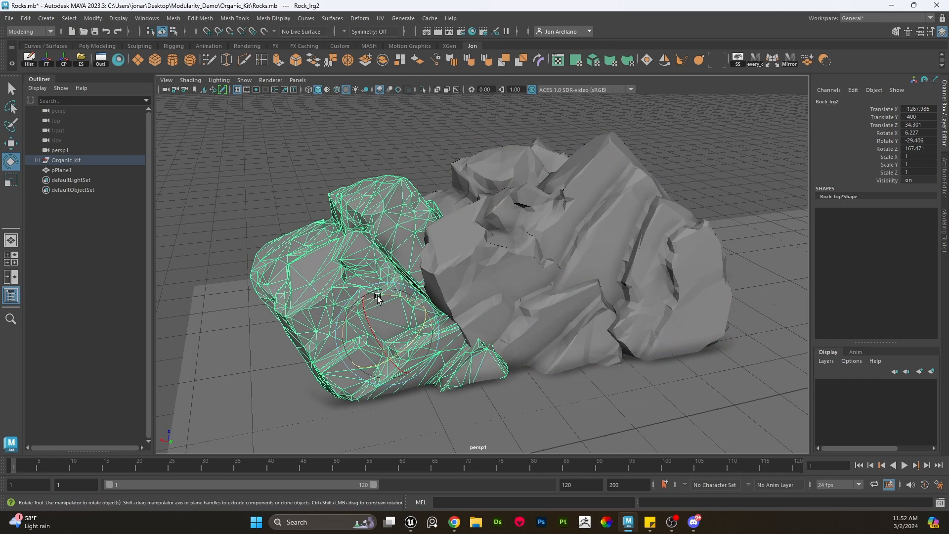
pyautogui.moveTo(378, 299); pyautogui.dragTo(514, 312)
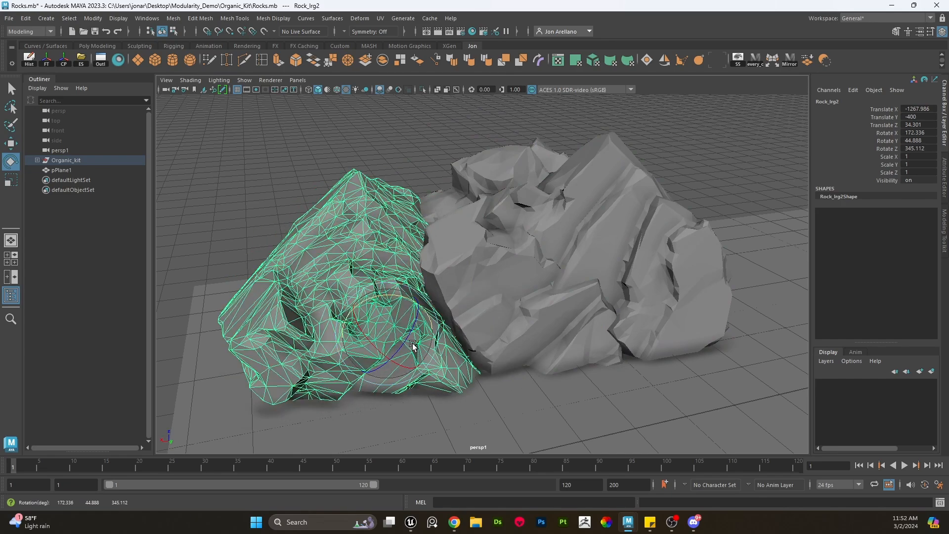
pyautogui.moveTo(413, 345); pyautogui.dragTo(447, 271)
pyautogui.press('w')
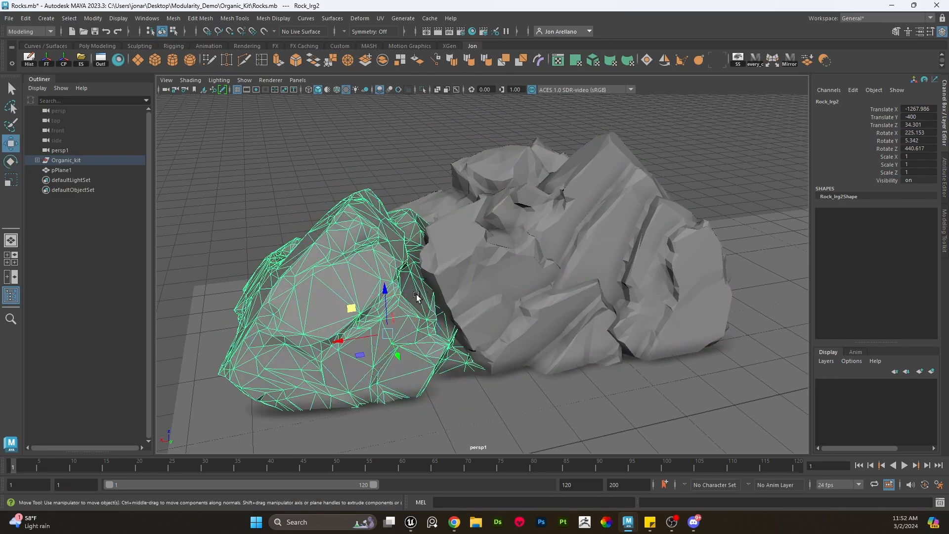
pyautogui.moveTo(357, 352); pyautogui.dragTo(383, 285, button='middle')
pyautogui.keyDown('alt'); pyautogui.moveTo(551, 291); pyautogui.dragTo(553, 258); pyautogui.keyUp('alt')
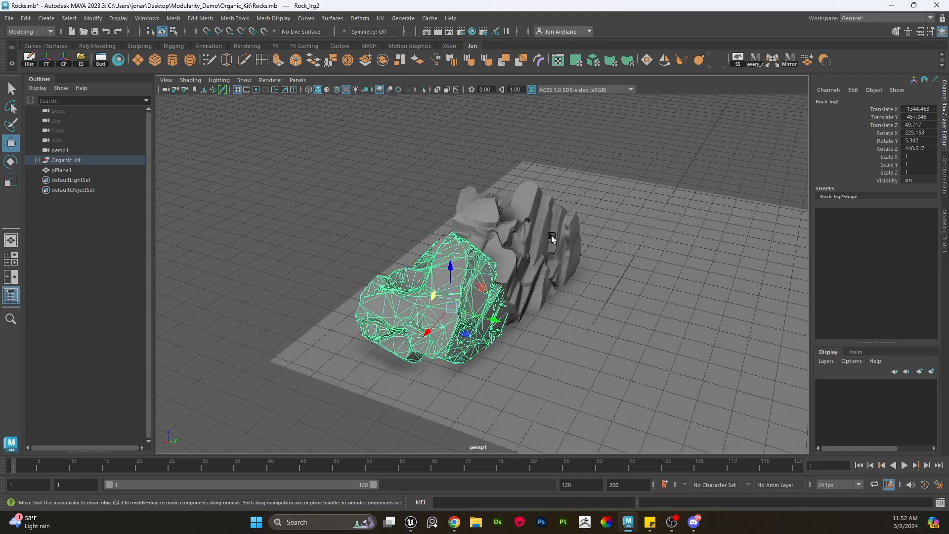
# - Clone the front rock, raise it behind the pile and rotate it to 135° about X
pyautogui.moveTo(468, 333); pyautogui.dragTo(574, 159, button='middle')
pyautogui.press('e')
pyautogui.press('w')
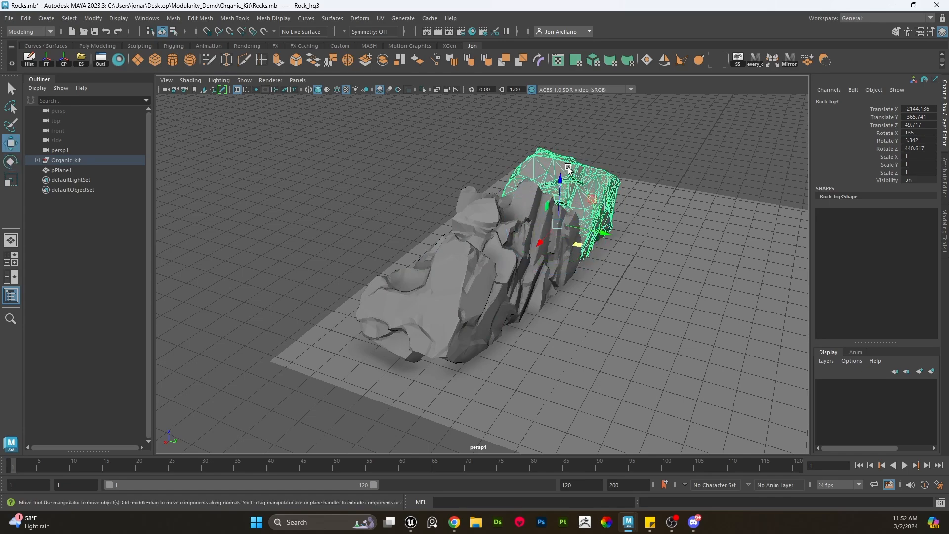
pyautogui.moveTo(576, 244)
pyautogui.mouseDown()
pyautogui.moveTo(553, 258)
pyautogui.moveTo(569, 258)
pyautogui.mouseUp()
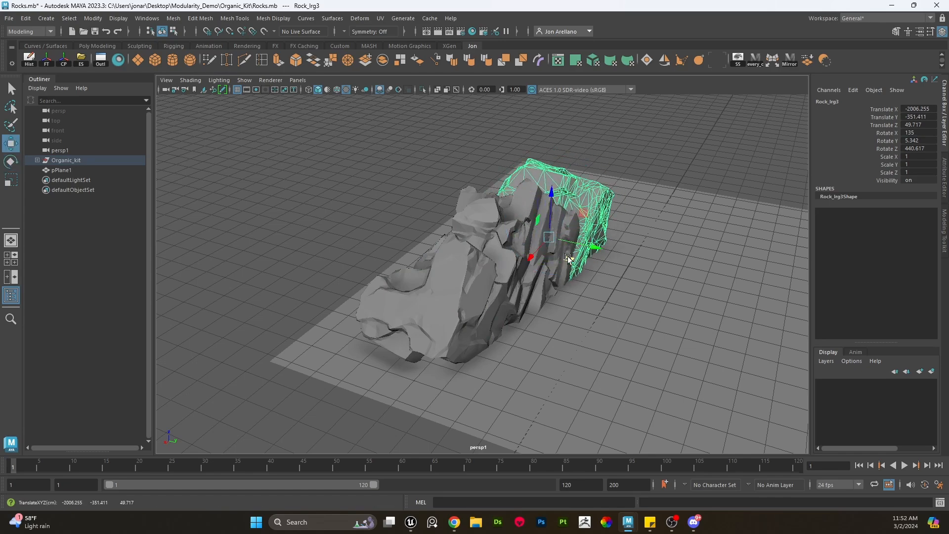
pyautogui.scroll(2, 569, 258)
pyautogui.keyDown('alt'); pyautogui.moveTo(501, 279); pyautogui.dragTo(440, 225); pyautogui.keyUp('alt')
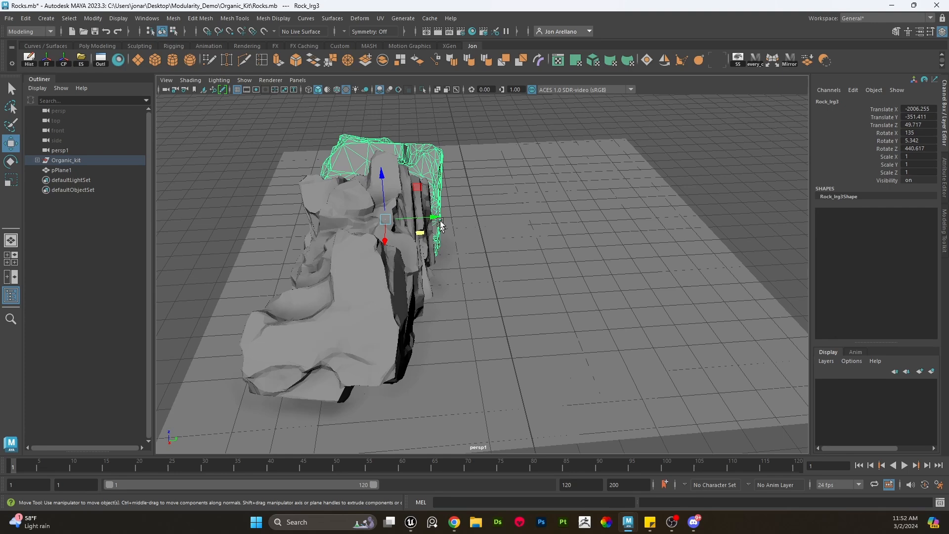
# - Select the four large rocks of the formation and duplicate them
pyautogui.keyDown('shift'); pyautogui.click(401, 173); pyautogui.keyUp('shift')
pyautogui.keyDown('shift'); pyautogui.click(336, 228); pyautogui.keyUp('shift')
pyautogui.keyDown('shift'); pyautogui.click(338, 342); pyautogui.keyUp('shift')
pyautogui.hotkey('ctrl', 'd')
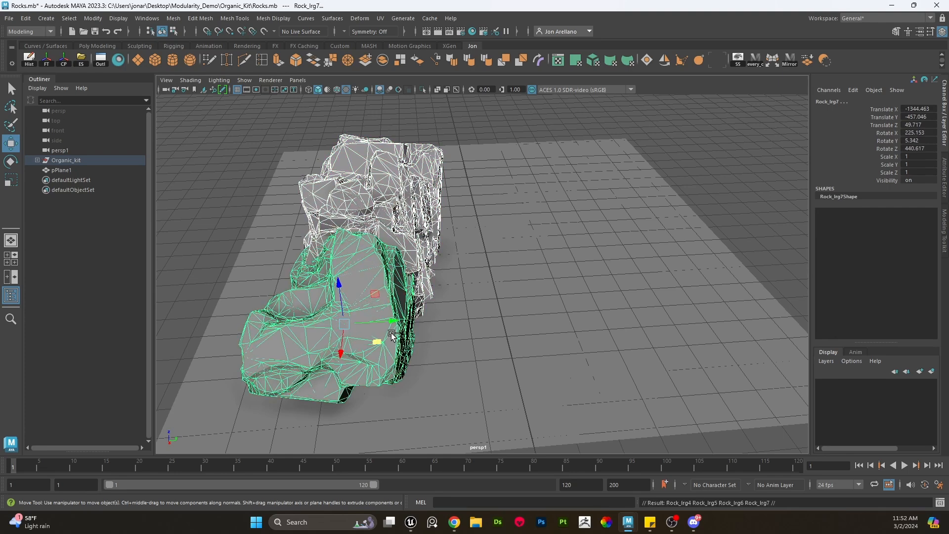
# - Move the duplicated set of four rocks to sit beside the original formation
pyautogui.moveTo(393, 322); pyautogui.dragTo(644, 301)
pyautogui.press('e')
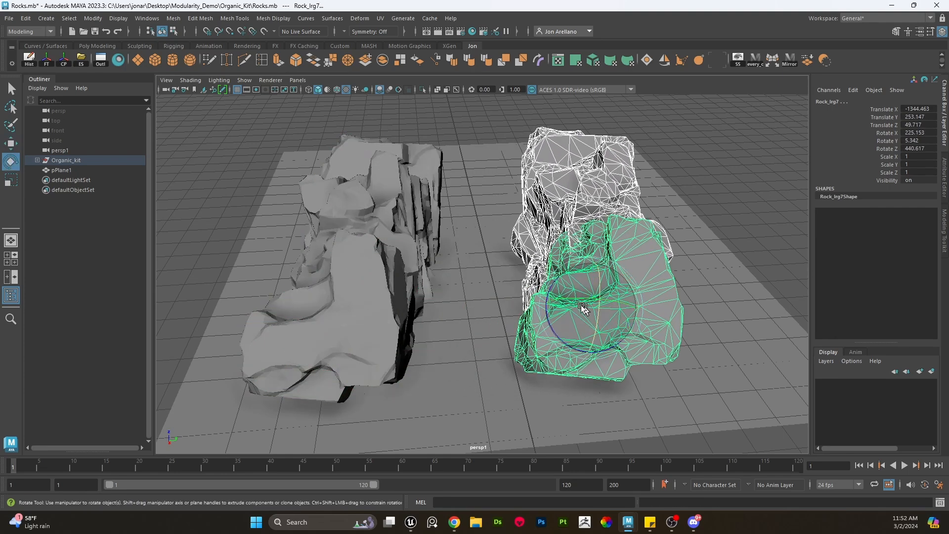
pyautogui.click(629, 190)
pyautogui.hotkey('ctrl', 'z')
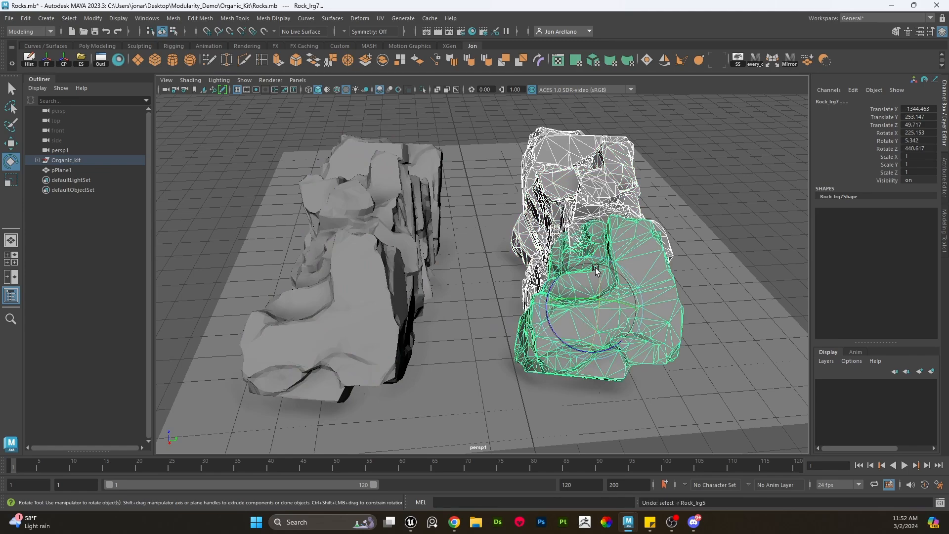
# - Group the duplicated rocks and rotate the group to -165° about Z
pyautogui.hotkey('ctrl', 'g')
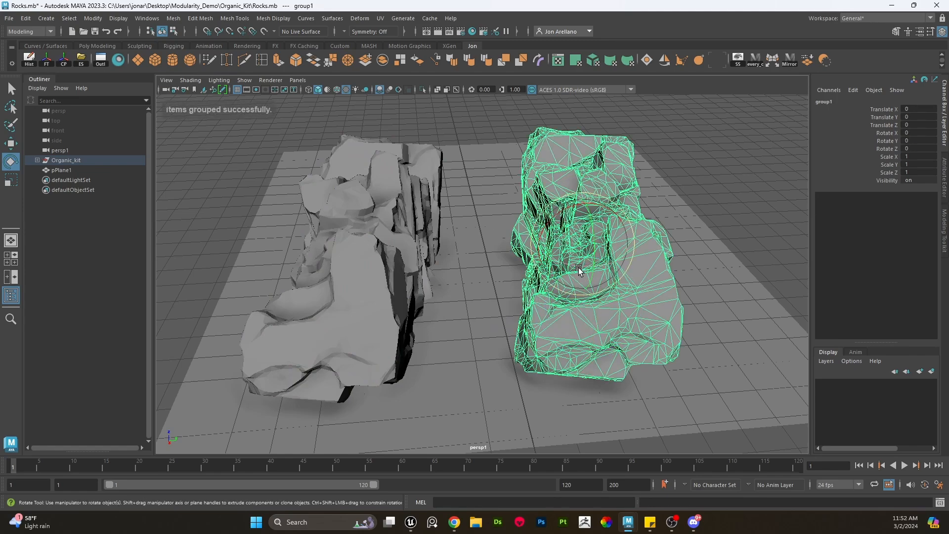
pyautogui.moveTo(579, 268); pyautogui.dragTo(455, 253)
pyautogui.press('w')
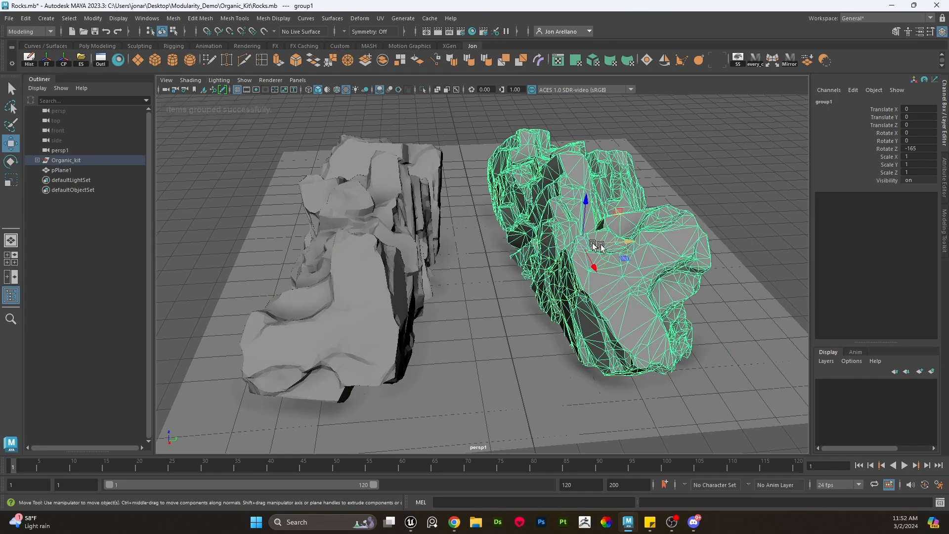
# - Reposition the front rock of the duplicated formation slightly within the pile
pyautogui.moveTo(623, 258); pyautogui.dragTo(659, 239)
pyautogui.click(693, 210)
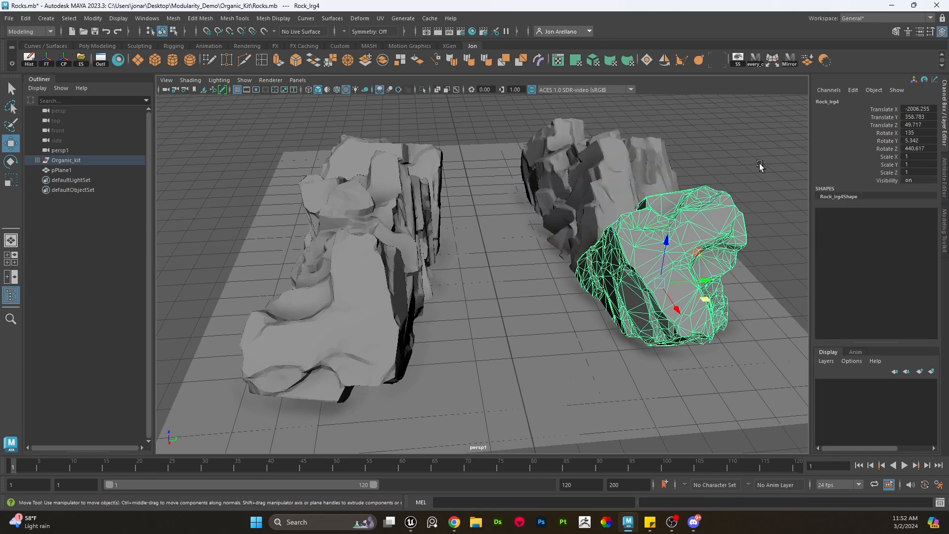
pyautogui.keyDown('alt'); pyautogui.moveTo(759, 163); pyautogui.dragTo(647, 230, button='middle'); pyautogui.keyUp('alt')
pyautogui.keyDown('alt'); pyautogui.moveTo(647, 229); pyautogui.dragTo(643, 212); pyautogui.keyUp('alt')
pyautogui.keyDown('alt'); pyautogui.moveTo(644, 213); pyautogui.dragTo(630, 248, button='right'); pyautogui.keyUp('alt')
pyautogui.keyDown('alt'); pyautogui.moveTo(630, 247); pyautogui.dragTo(699, 182, button='middle'); pyautogui.keyUp('alt')
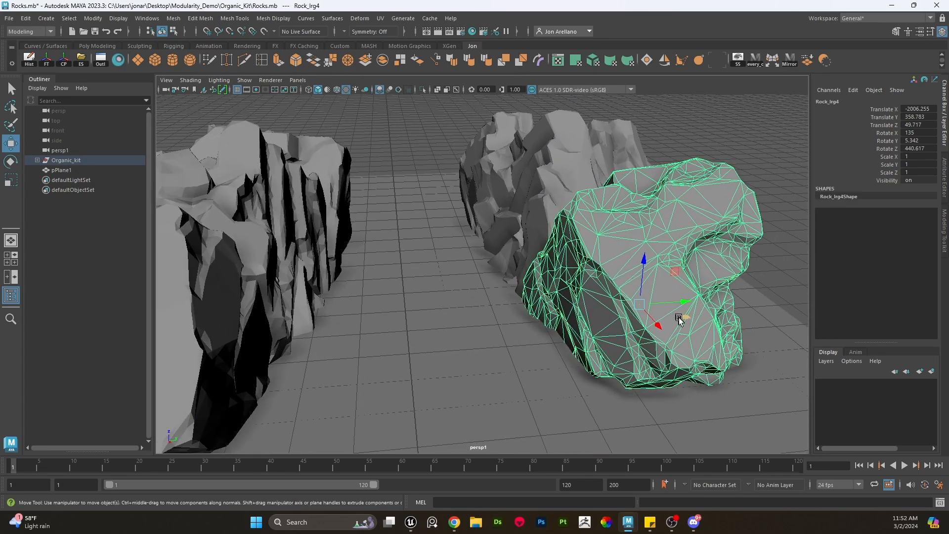
pyautogui.moveTo(683, 318); pyautogui.dragTo(663, 331)
# - Shift the rear rock of the duplicated formation sideways to tighten the pile
pyautogui.click(553, 184)
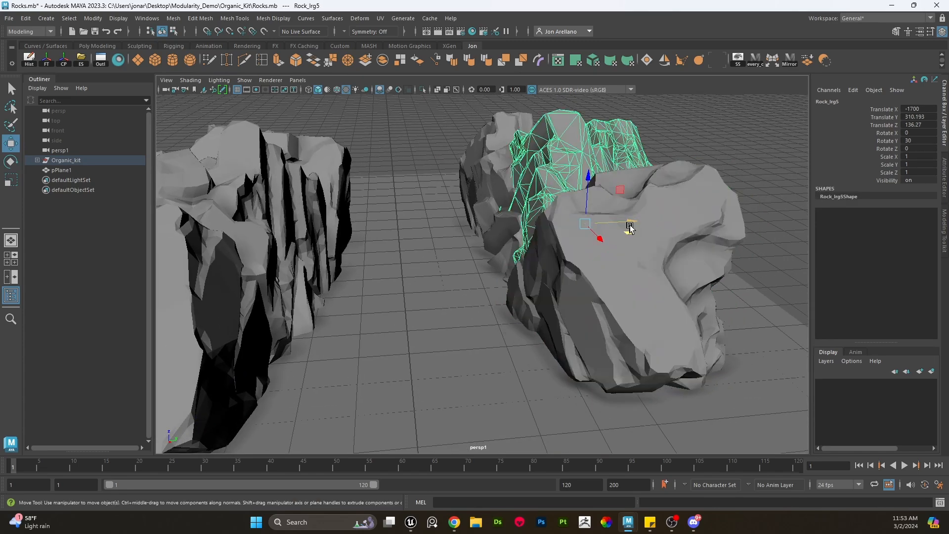
pyautogui.moveTo(630, 226); pyautogui.dragTo(566, 218)
pyautogui.click(523, 206)
pyautogui.click(496, 138)
pyautogui.click(691, 143)
pyautogui.scroll(-3, 648, 201)
pyautogui.keyDown('alt'); pyautogui.moveTo(648, 200); pyautogui.dragTo(552, 103); pyautogui.keyUp('alt')
pyautogui.press('q')
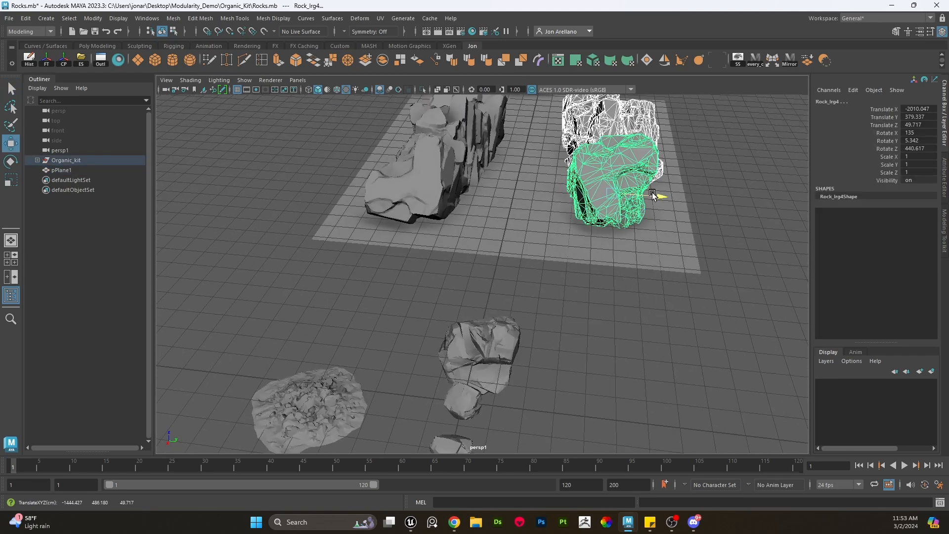
# - Move a medium rock into the gap between the two large formations
pyautogui.click(722, 221)
pyautogui.click(465, 367)
pyautogui.keyDown('alt'); pyautogui.moveTo(572, 352); pyautogui.dragTo(586, 243); pyautogui.keyUp('alt')
pyautogui.scroll(-3, 430, 346)
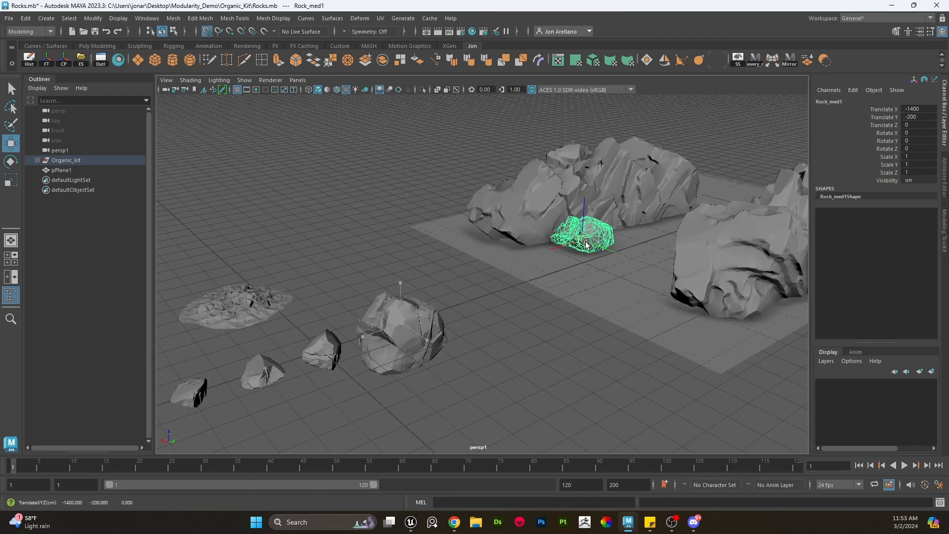
pyautogui.press('f')
pyautogui.keyDown('alt'); pyautogui.moveTo(530, 275); pyautogui.dragTo(357, 298); pyautogui.keyUp('alt')
# - Position and rotate the medium rock so it nestles against the right-hand formation
pyautogui.press('e')
pyautogui.press('w')
pyautogui.keyDown('alt'); pyautogui.moveTo(432, 274); pyautogui.dragTo(551, 207); pyautogui.keyUp('alt')
pyautogui.press('e')
pyautogui.press('w')
pyautogui.keyDown('alt'); pyautogui.moveTo(524, 217); pyautogui.dragTo(458, 257, button='middle'); pyautogui.keyUp('alt')
pyautogui.scroll(2, 458, 257)
pyautogui.moveTo(458, 258)
pyautogui.keyDown('alt'); pyautogui.mouseDown()
pyautogui.moveTo(475, 246)
pyautogui.moveTo(457, 245)
pyautogui.moveTo(460, 253)
pyautogui.mouseUp(); pyautogui.keyUp('alt')
pyautogui.moveTo(459, 292); pyautogui.dragTo(533, 220)
pyautogui.press('e')
pyautogui.moveTo(690, 227); pyautogui.dragTo(651, 229)
pyautogui.keyDown('alt'); pyautogui.moveTo(651, 229); pyautogui.dragTo(608, 241, button='right'); pyautogui.keyUp('alt')
pyautogui.keyDown('alt'); pyautogui.moveTo(609, 240); pyautogui.dragTo(603, 233); pyautogui.keyUp('alt')
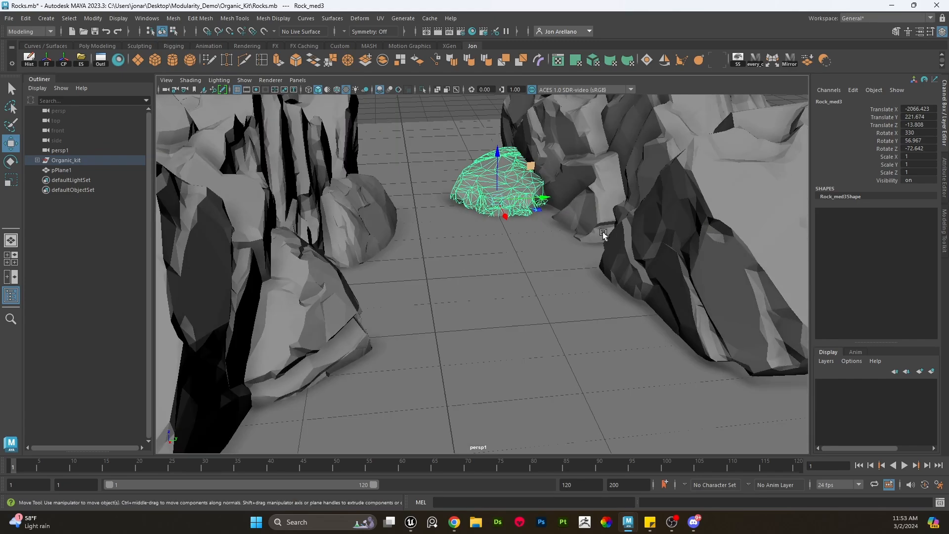
# - Duplicate the medium rock and move the copy forward along the right-hand formation
pyautogui.hotkey('ctrl', 'd')
pyautogui.moveTo(539, 210); pyautogui.dragTo(638, 331)
# - Place another medium rock against the base of the left-hand formation
pyautogui.click(383, 228)
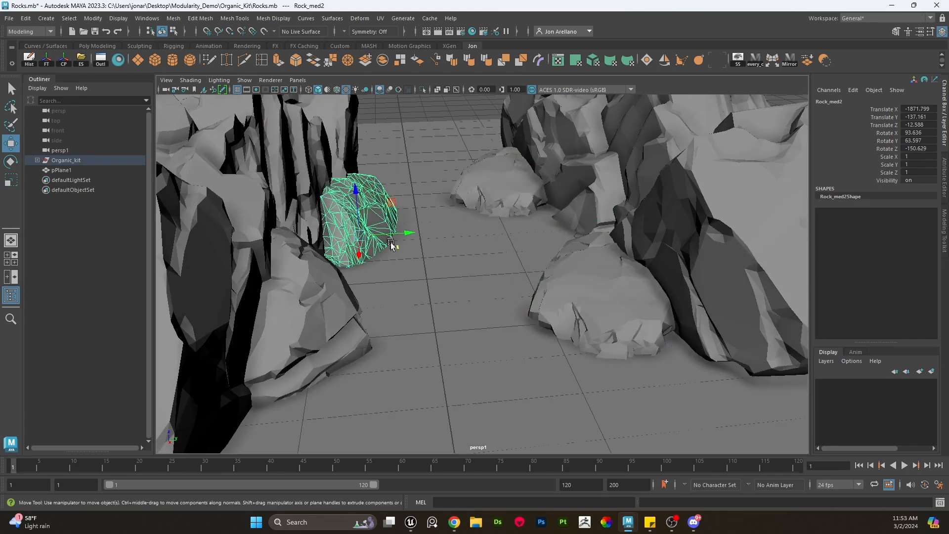
pyautogui.moveTo(393, 244); pyautogui.dragTo(395, 266)
pyautogui.click(341, 314)
pyautogui.keyDown('alt'); pyautogui.moveTo(467, 316); pyautogui.dragTo(424, 330, button='right'); pyautogui.keyUp('alt')
pyautogui.moveTo(393, 324); pyautogui.dragTo(392, 357)
pyautogui.keyDown('alt'); pyautogui.moveTo(488, 292); pyautogui.dragTo(504, 277, button='right'); pyautogui.keyUp('alt')
pyautogui.click(495, 195)
pyautogui.keyDown('alt'); pyautogui.moveTo(524, 297); pyautogui.dragTo(539, 257); pyautogui.keyUp('alt')
pyautogui.keyDown('alt'); pyautogui.moveTo(532, 272); pyautogui.dragTo(547, 270, button='right'); pyautogui.keyUp('alt')
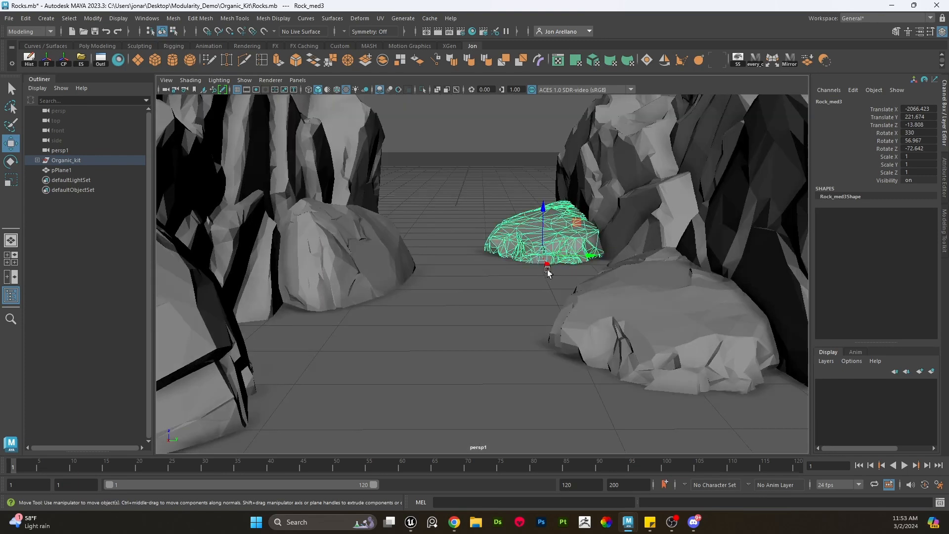
# - Rotate and shift the left medium rock so it leans against the formation
pyautogui.click(358, 257)
pyautogui.press('e')
pyautogui.moveTo(361, 259); pyautogui.dragTo(391, 290)
pyautogui.press('w')
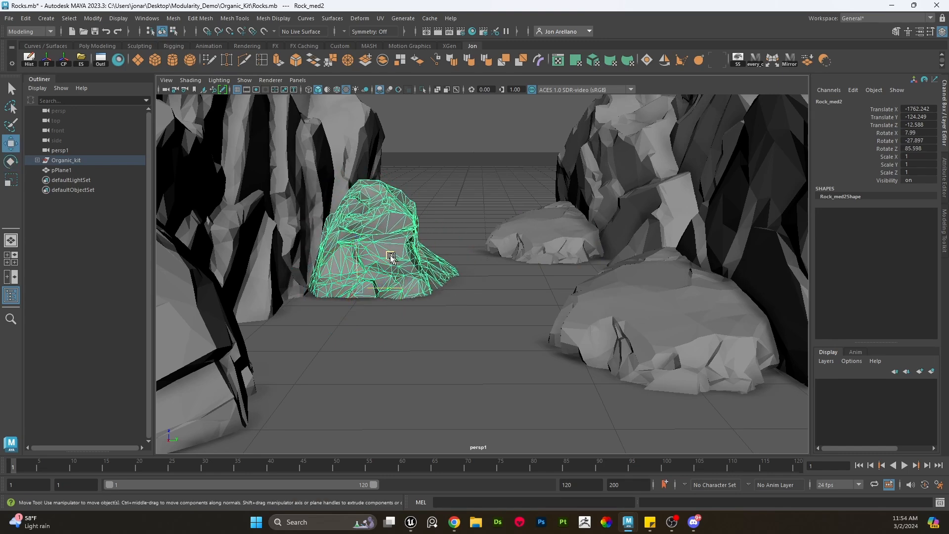
pyautogui.moveTo(390, 257); pyautogui.dragTo(361, 250)
# - Nudge the medium rock beside the right-hand formation into place
pyautogui.click(438, 210)
pyautogui.click(521, 226)
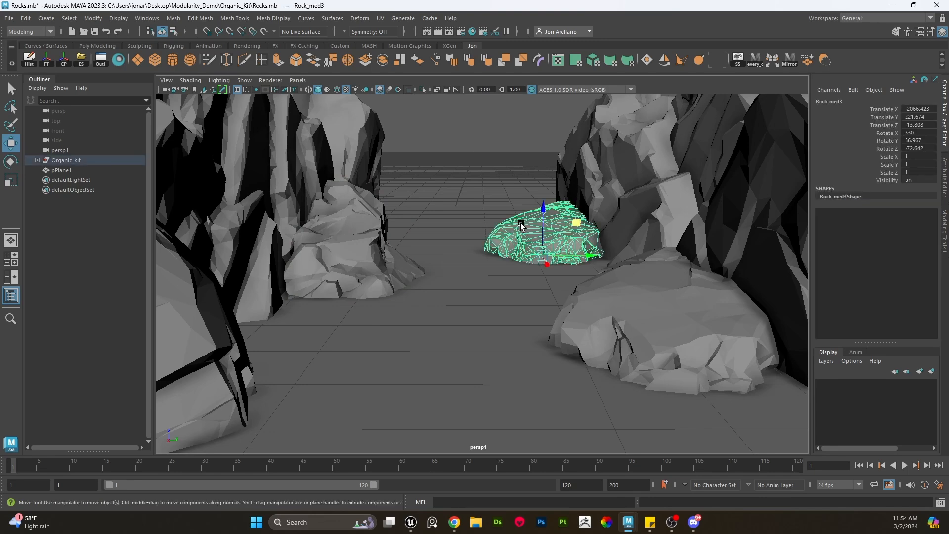
pyautogui.moveTo(532, 227); pyautogui.dragTo(539, 256)
pyautogui.press('w')
pyautogui.moveTo(576, 227); pyautogui.dragTo(614, 223)
pyautogui.click(538, 161)
pyautogui.scroll(2, 544, 209)
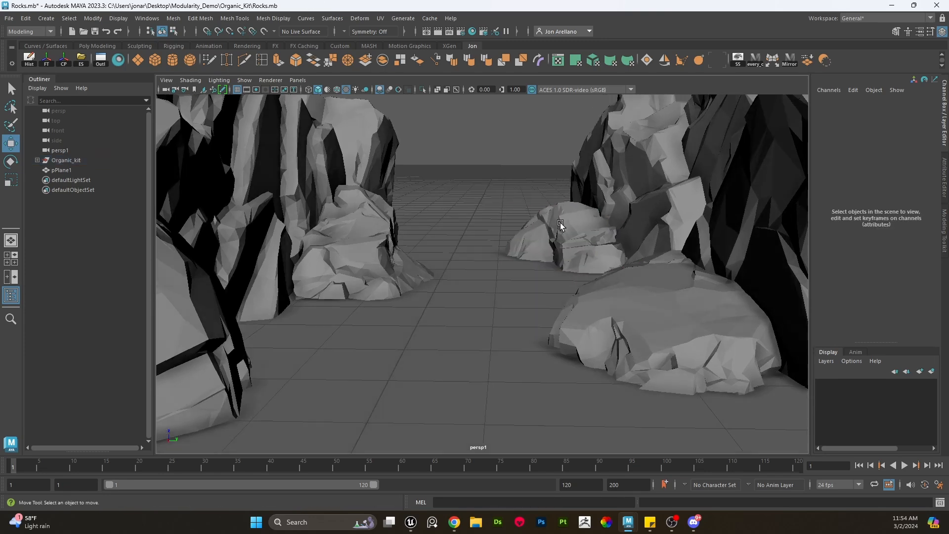
# - Rotate the right-hand medium rock to tilt it against the formation
pyautogui.click(570, 231)
pyautogui.press('e')
pyautogui.moveTo(590, 252); pyautogui.dragTo(634, 223)
pyautogui.press('w')
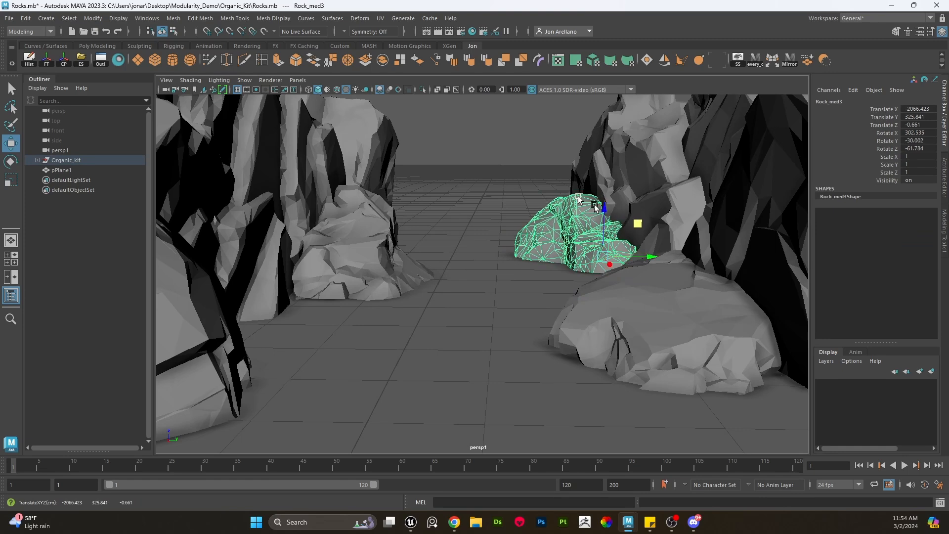
# - Move the duplicated medium rock into the corner at the foot of the right-hand formation
pyautogui.click(483, 213)
pyautogui.scroll(-3, 473, 221)
pyautogui.moveTo(473, 221)
pyautogui.keyDown('alt'); pyautogui.mouseDown()
pyautogui.moveTo(455, 232)
pyautogui.moveTo(479, 231)
pyautogui.mouseUp(); pyautogui.keyUp('alt')
pyautogui.keyDown('alt'); pyautogui.moveTo(479, 231); pyautogui.dragTo(455, 243, button='middle'); pyautogui.keyUp('alt')
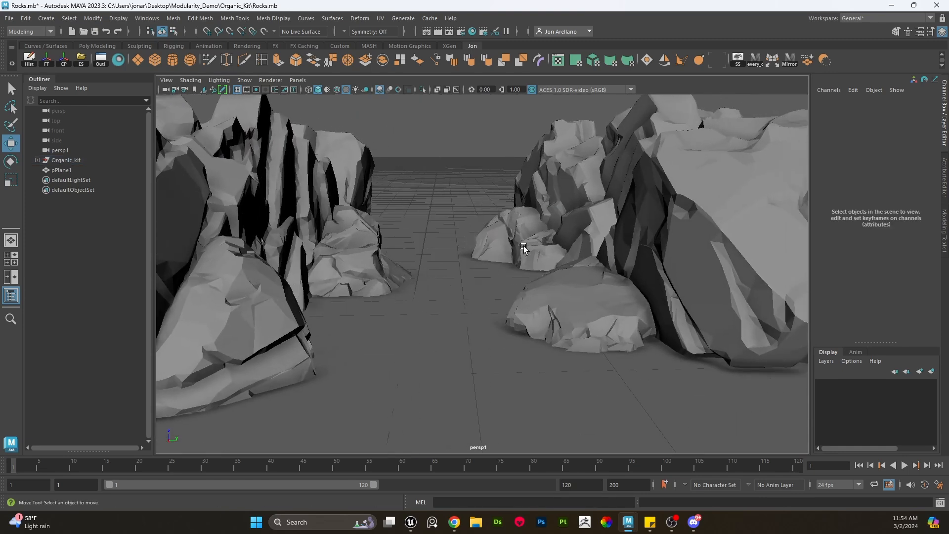
pyautogui.click(568, 300)
pyautogui.keyDown('alt'); pyautogui.moveTo(619, 328); pyautogui.dragTo(650, 347); pyautogui.keyUp('alt')
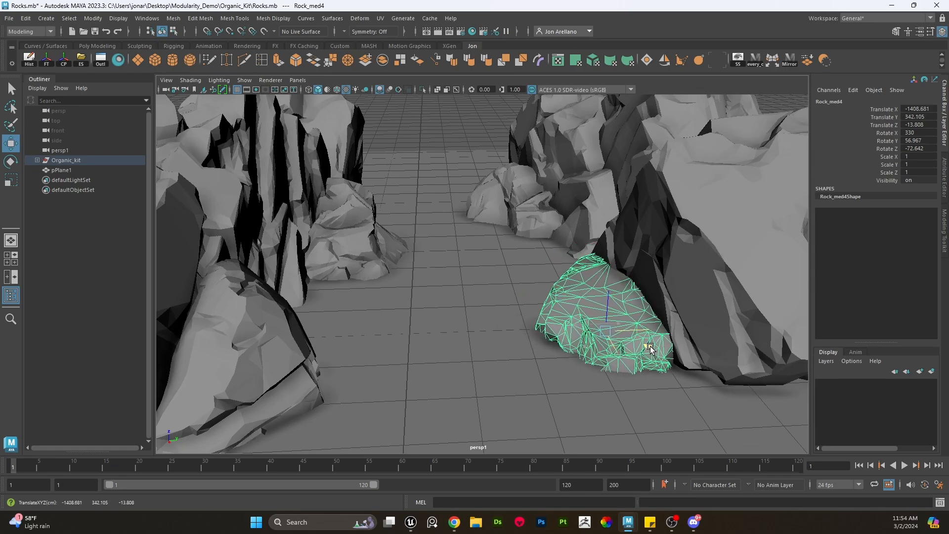
# - Select three small rocks and move them into the corridor between the formations
pyautogui.click(460, 128)
pyautogui.scroll(-10, 464, 186)
pyautogui.moveTo(469, 267)
pyautogui.keyDown('alt'); pyautogui.mouseDown()
pyautogui.moveTo(464, 187)
pyautogui.moveTo(485, 266)
pyautogui.mouseUp(); pyautogui.keyUp('alt')
pyautogui.scroll(4, 485, 266)
pyautogui.keyDown('alt'); pyautogui.moveTo(485, 265); pyautogui.dragTo(544, 209, button='middle'); pyautogui.keyUp('alt')
pyautogui.scroll(-5, 544, 210)
pyautogui.keyDown('alt'); pyautogui.moveTo(529, 217); pyautogui.dragTo(485, 266); pyautogui.keyUp('alt')
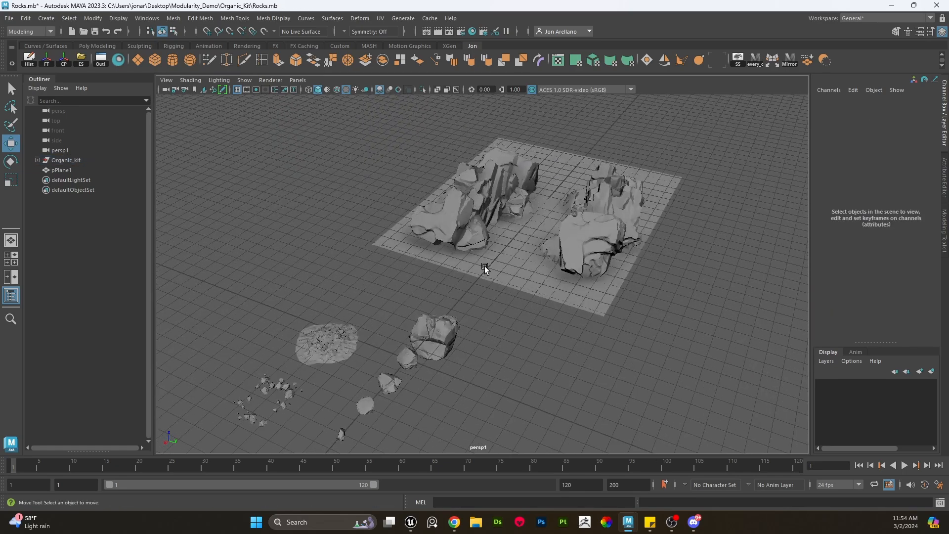
pyautogui.scroll(5, 484, 266)
pyautogui.keyDown('alt'); pyautogui.moveTo(485, 266); pyautogui.dragTo(549, 204, button='middle'); pyautogui.keyUp('alt')
pyautogui.keyDown('alt'); pyautogui.moveTo(357, 291); pyautogui.dragTo(408, 271, button='middle'); pyautogui.keyUp('alt')
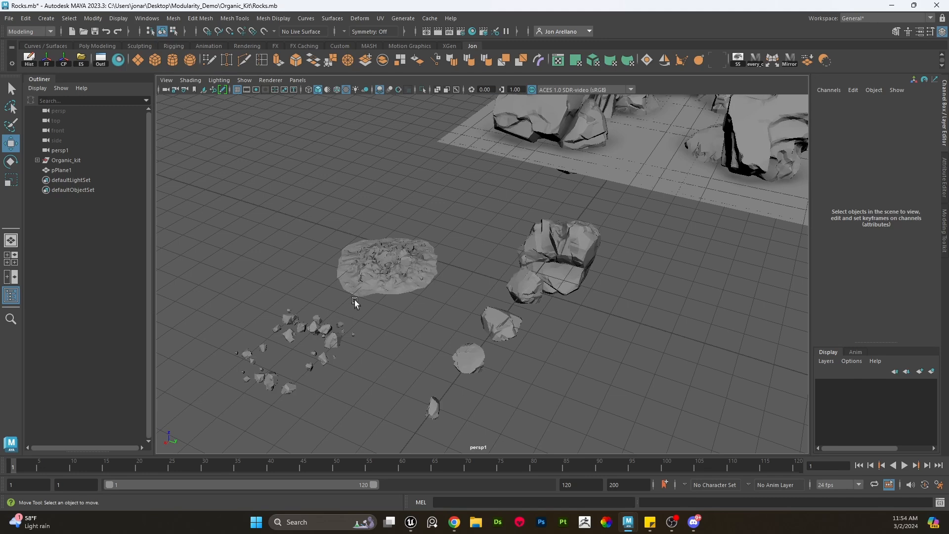
pyautogui.click(519, 294)
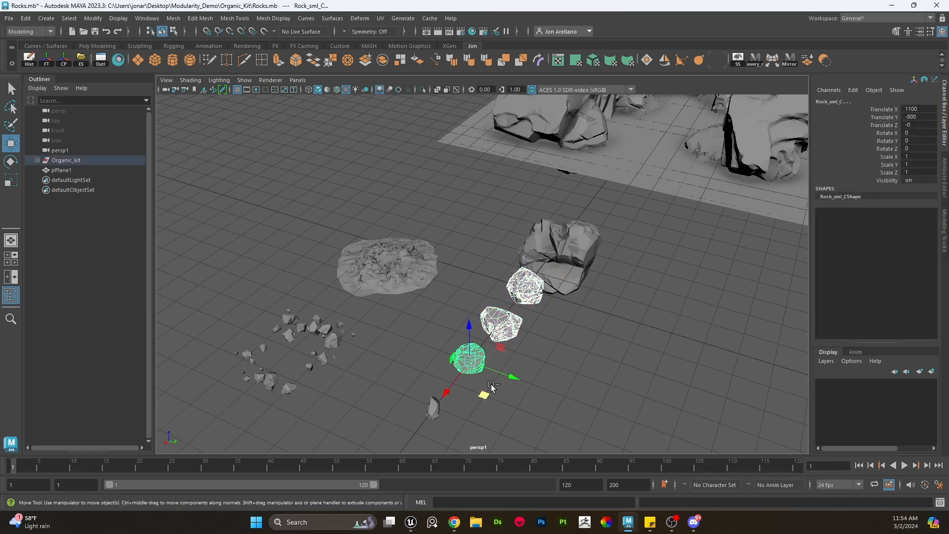
pyautogui.keyDown('shift'); pyautogui.moveTo(492, 387); pyautogui.dragTo(569, 273); pyautogui.keyUp('shift')
pyautogui.keyDown('shift'); pyautogui.moveTo(615, 188); pyautogui.dragTo(619, 180); pyautogui.keyUp('shift')
pyautogui.press('f')
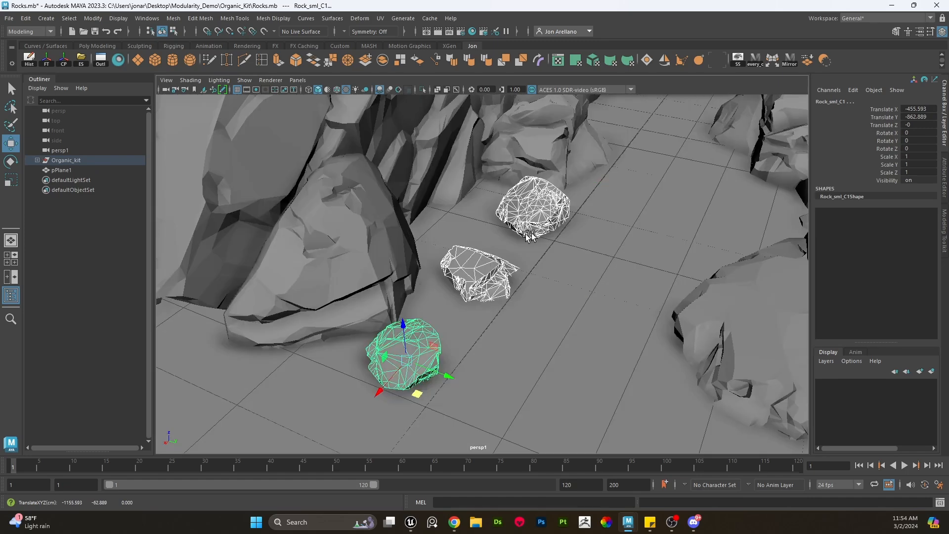
# - Position and rotate one small rock beside the left medium rock
pyautogui.moveTo(436, 392); pyautogui.dragTo(399, 319)
pyautogui.press('e')
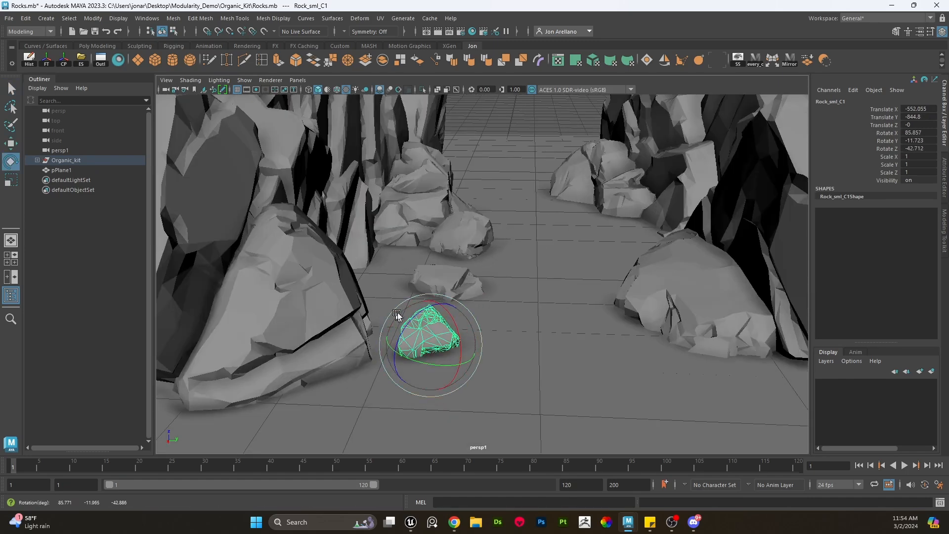
pyautogui.press('w')
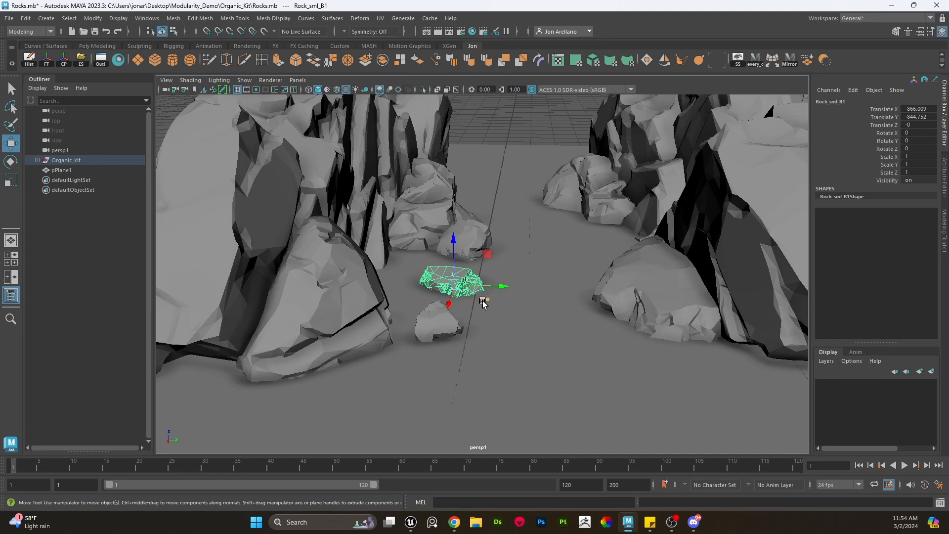
# - Move a second small rock next to the first one
pyautogui.moveTo(483, 303); pyautogui.dragTo(509, 370)
pyautogui.scroll(4, 504, 361)
pyautogui.keyDown('alt'); pyautogui.moveTo(505, 367); pyautogui.dragTo(503, 312, button='middle'); pyautogui.keyUp('alt')
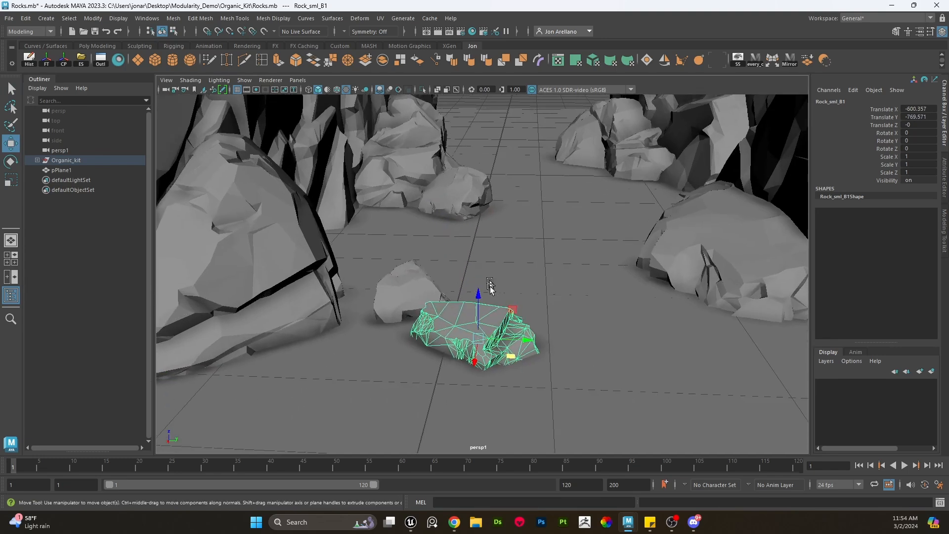
pyautogui.moveTo(510, 354); pyautogui.dragTo(487, 305)
pyautogui.press('e')
pyautogui.press('w')
# - Bring the third small rock into the cluster and tilt and adjust the middle rock
pyautogui.click(466, 202)
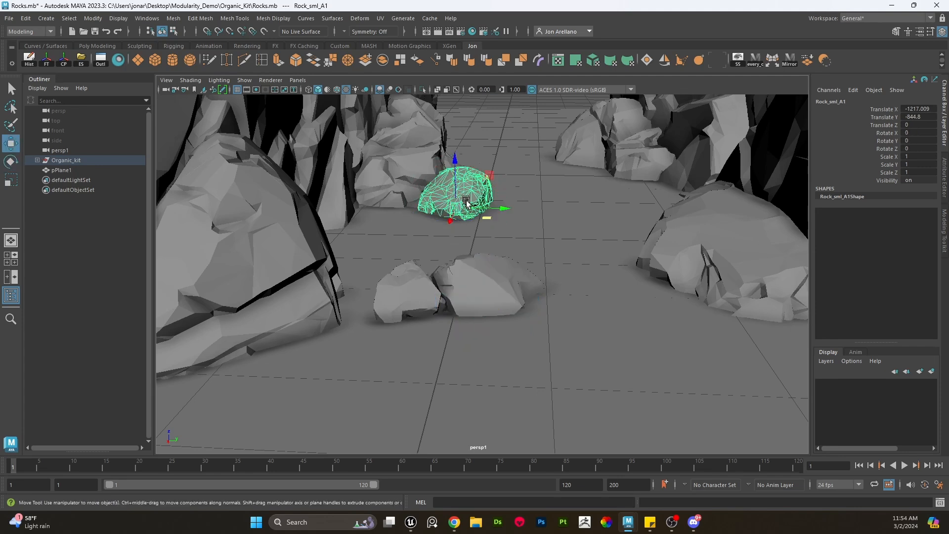
pyautogui.moveTo(487, 220); pyautogui.dragTo(487, 349)
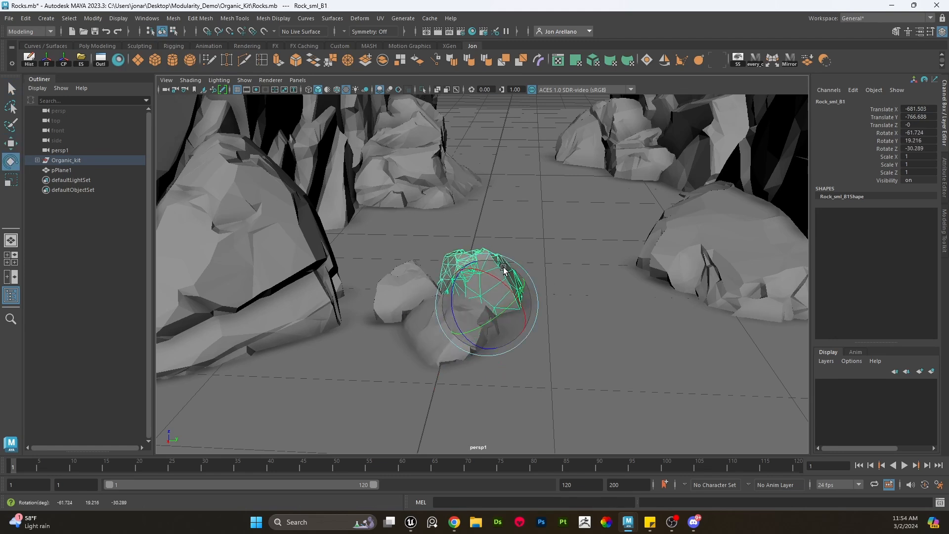
pyautogui.press('w')
pyautogui.moveTo(504, 269); pyautogui.dragTo(506, 265)
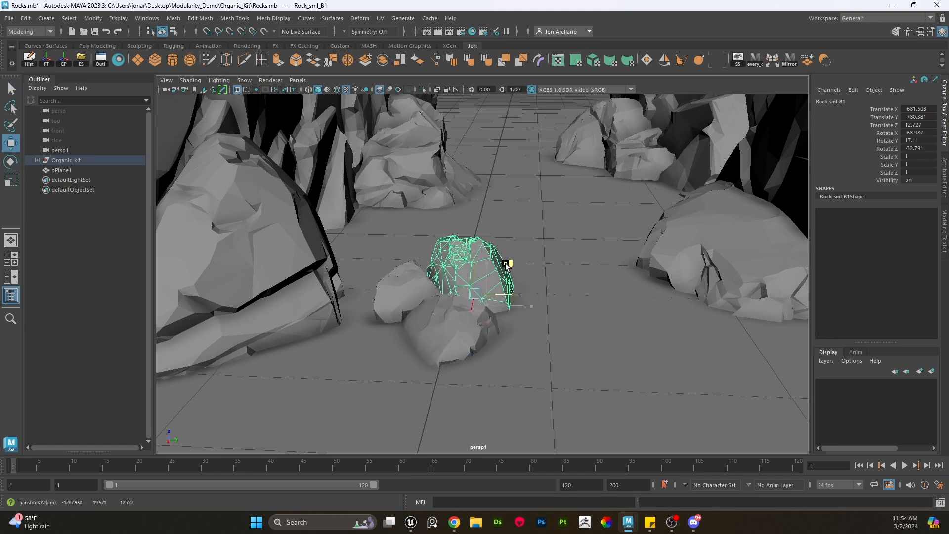
# - Rotate and lower the front small rock so the three form a tight cluster
pyautogui.keyDown('shift'); pyautogui.click(439, 335); pyautogui.keyUp('shift')
pyautogui.keyDown('shift'); pyautogui.click(398, 293); pyautogui.keyUp('shift')
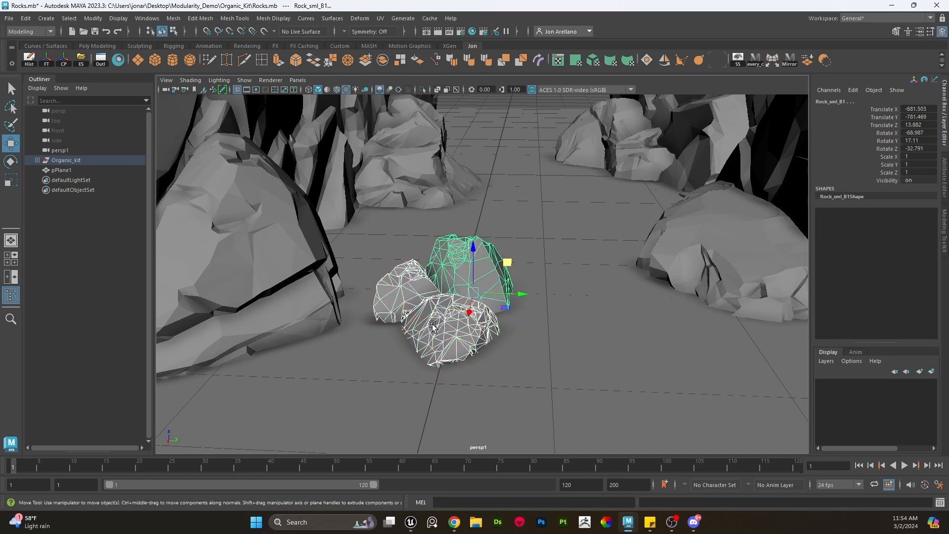
pyautogui.click(405, 288)
pyautogui.click(443, 328)
pyautogui.press('e')
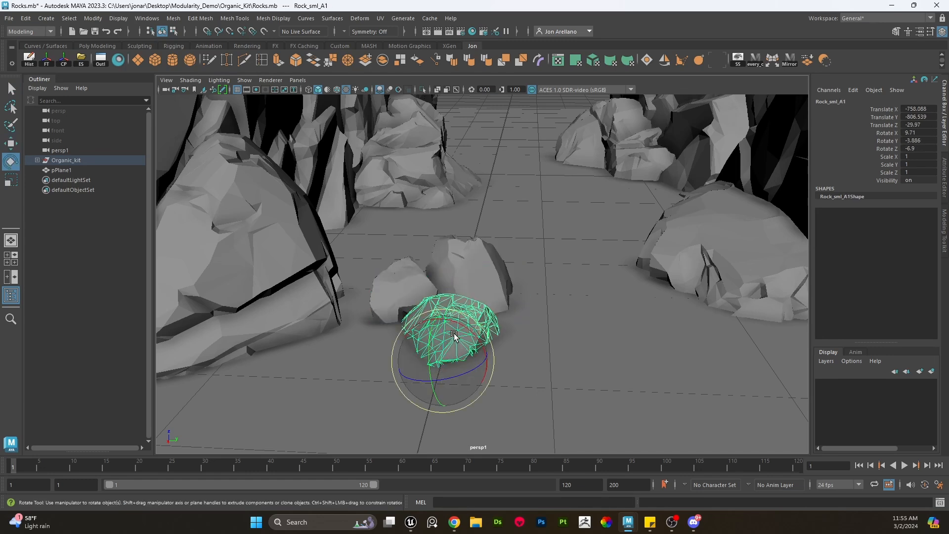
pyautogui.moveTo(445, 327); pyautogui.dragTo(477, 346)
pyautogui.press('w')
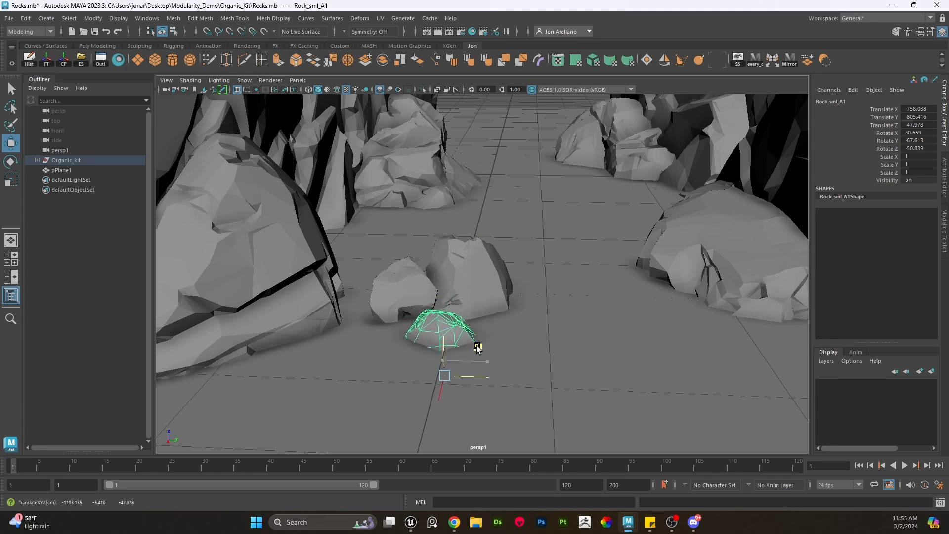
# - Combine the three small rocks into a single mesh
pyautogui.keyDown('shift'); pyautogui.click(468, 276); pyautogui.keyUp('shift')
pyautogui.keyDown('shift'); pyautogui.click(393, 292); pyautogui.keyUp('shift')
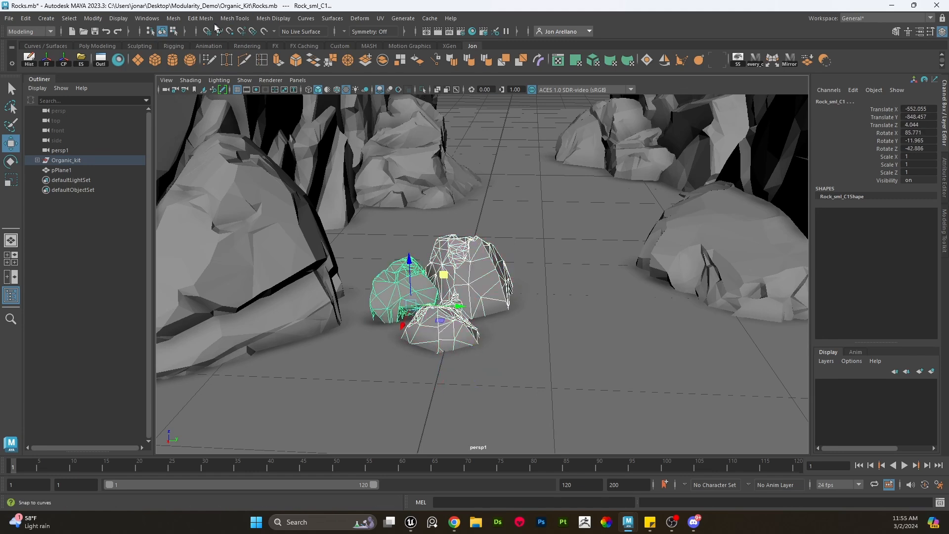
pyautogui.click(173, 18)
pyautogui.click(195, 57)
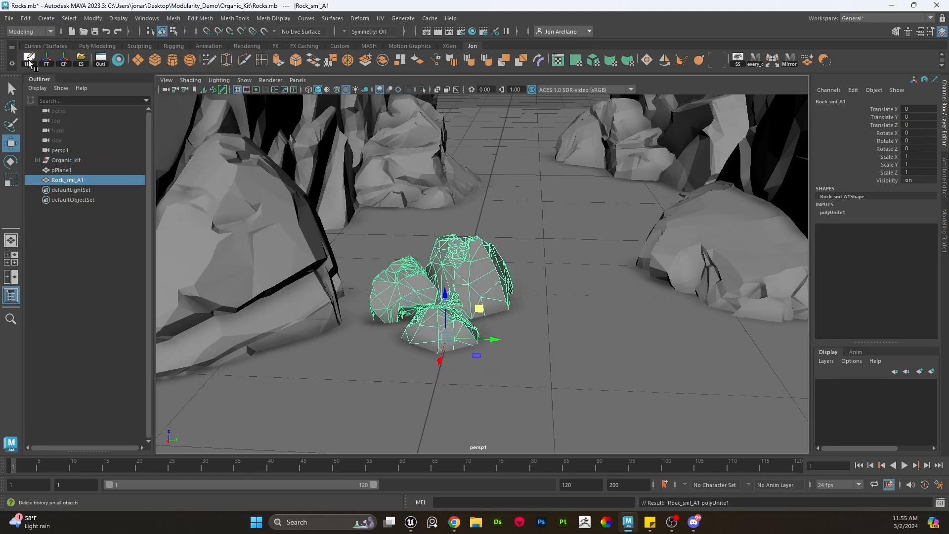
# - Duplicate the combined small-rock cluster and move the copy farther down the corridor
pyautogui.press('e')
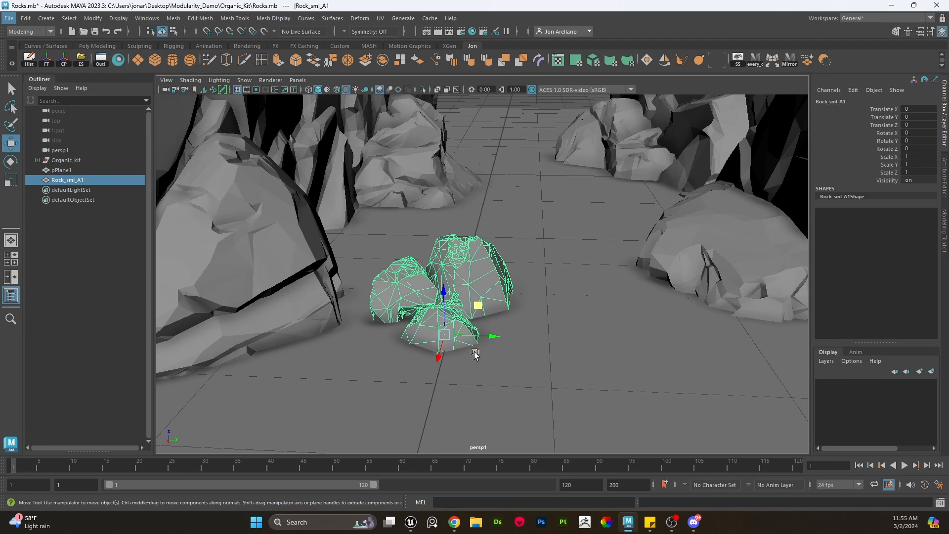
pyautogui.press('e')
pyautogui.moveTo(474, 352)
pyautogui.mouseDown()
pyautogui.moveTo(405, 363)
pyautogui.moveTo(430, 350)
pyautogui.moveTo(404, 334)
pyautogui.moveTo(529, 244)
pyautogui.moveTo(450, 241)
pyautogui.mouseUp()
pyautogui.press('w')
pyautogui.press('e')
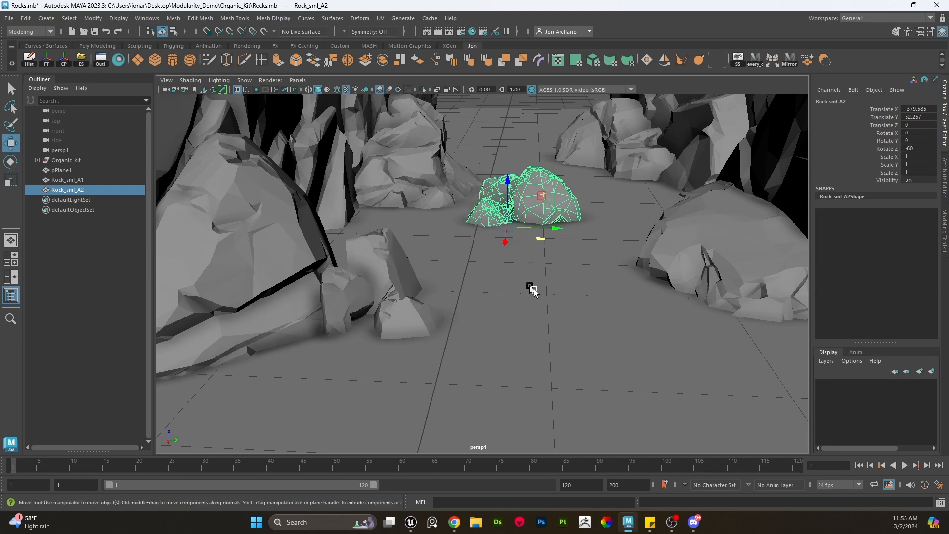
# - Move the copied small-rock cluster against the right rock wall farther down the corridor and rotate it to fit
pyautogui.moveTo(532, 287); pyautogui.dragTo(615, 276, button='middle')
pyautogui.press('e')
pyautogui.moveTo(615, 276); pyautogui.dragTo(636, 249, button='middle')
pyautogui.press('w')
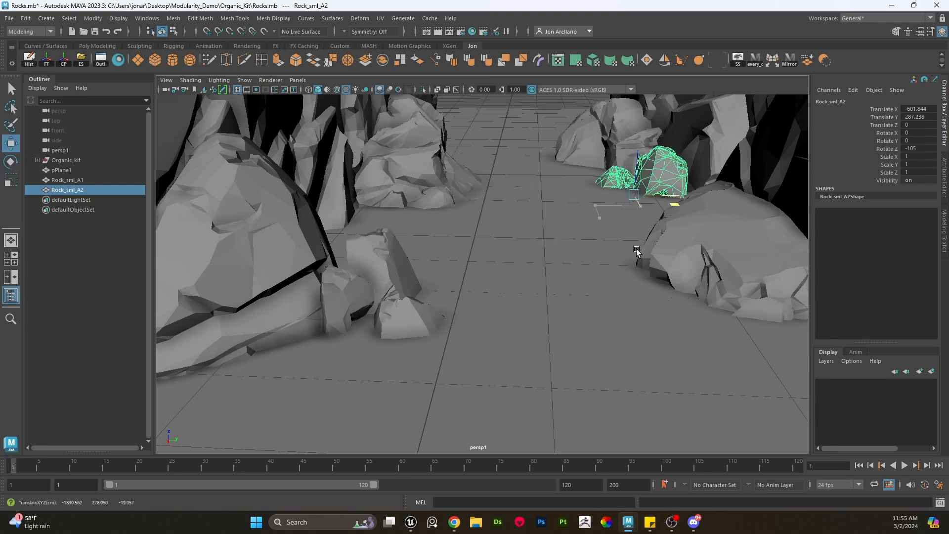
pyautogui.keyDown('alt'); pyautogui.moveTo(636, 251); pyautogui.dragTo(540, 285, button='right'); pyautogui.keyUp('alt')
pyautogui.click(579, 270)
pyautogui.click(602, 204)
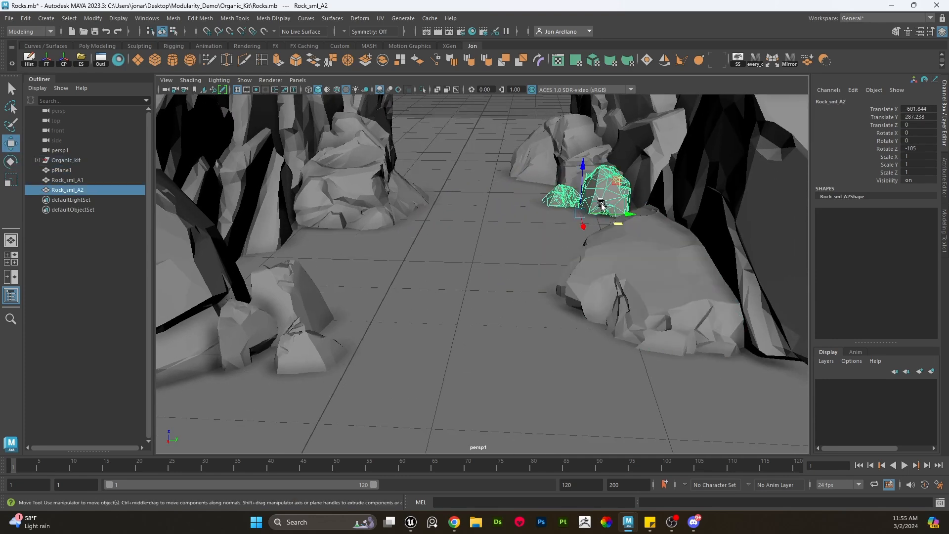
pyautogui.press('e')
pyautogui.moveTo(602, 204); pyautogui.dragTo(278, 304, button='middle')
# - Duplicate the small-rock cluster twice, placing the copies along the left rock wall of the corridor
pyautogui.hotkey('ctrl', 'd')
pyautogui.press('e')
pyautogui.press('w')
pyautogui.press('w')
pyautogui.scroll(1, 472, 261)
pyautogui.hotkey('ctrl', 'd')
pyautogui.press('e')
# - Duplicate the cluster again and seat the copy at the foot of the right rock wall in the foreground
pyautogui.press('w')
pyautogui.scroll(1, 333, 304)
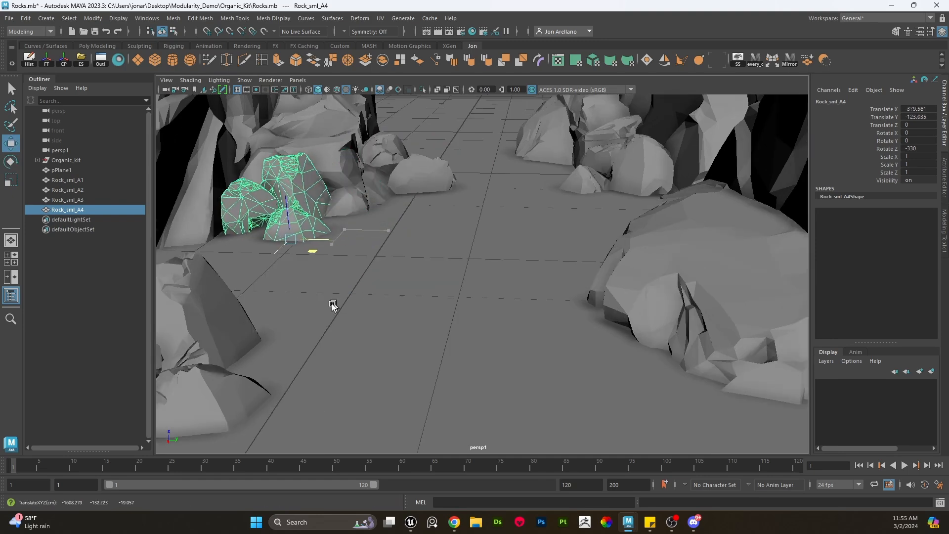
pyautogui.scroll(-3, 333, 304)
pyautogui.hotkey('ctrl', 'd')
pyautogui.press('e')
pyautogui.moveTo(398, 311); pyautogui.dragTo(630, 436, button='middle')
pyautogui.press('w')
pyautogui.scroll(1, 654, 416)
pyautogui.scroll(-2, 553, 302)
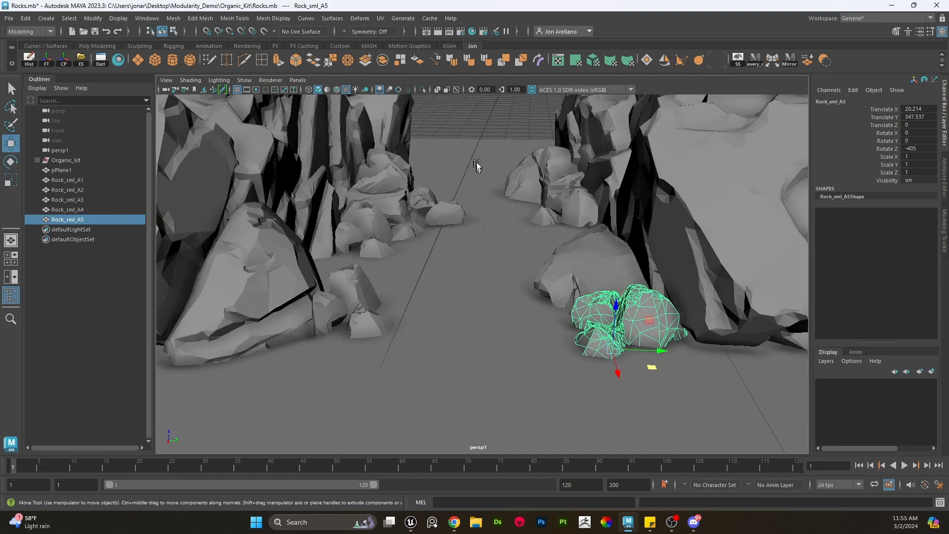
pyautogui.click(503, 123)
pyautogui.keyDown('alt'); pyautogui.moveTo(503, 124); pyautogui.dragTo(512, 102); pyautogui.keyUp('alt')
pyautogui.click(642, 291)
pyautogui.moveTo(656, 290); pyautogui.dragTo(647, 300)
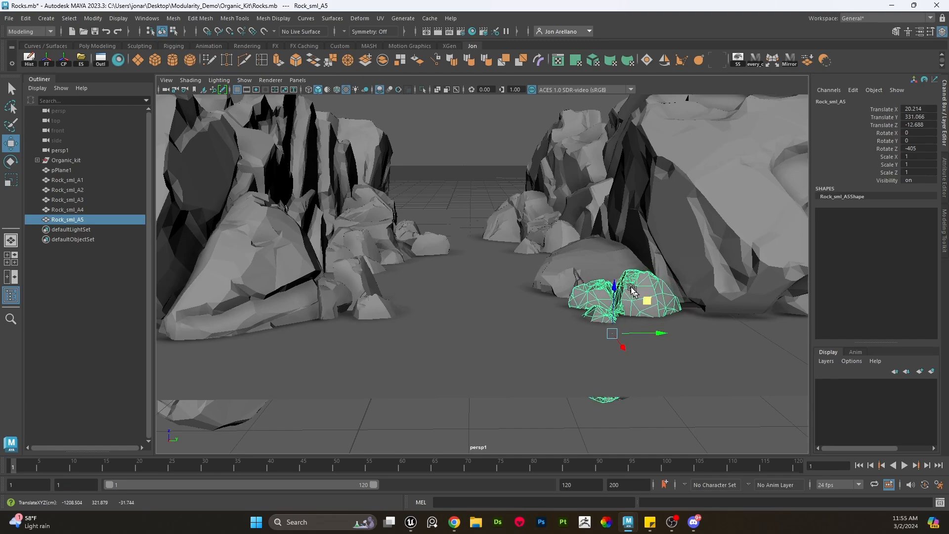
# - Select the tiniest kit rock, Rock_sml_D1, and rotate it to a new angle
pyautogui.click(496, 170)
pyautogui.keyDown('alt'); pyautogui.moveTo(507, 227); pyautogui.dragTo(384, 296); pyautogui.keyUp('alt')
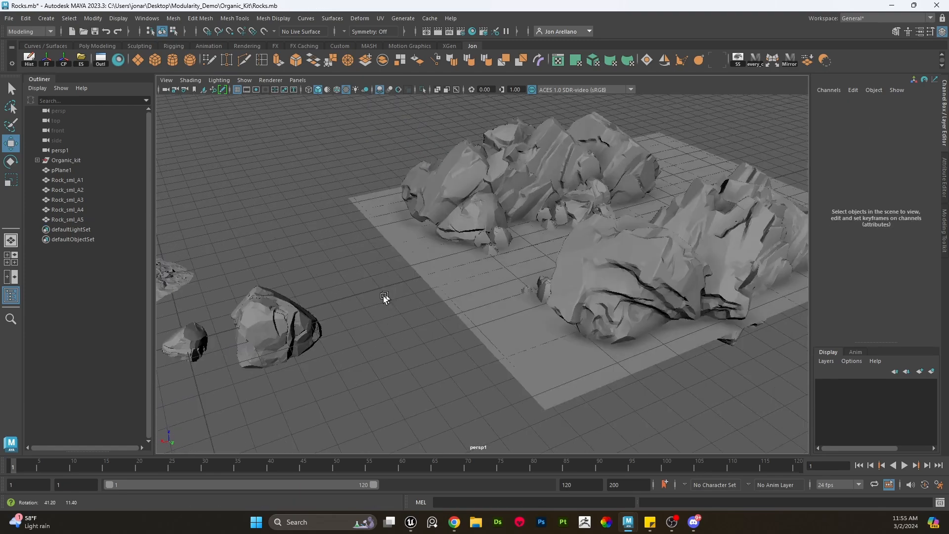
pyautogui.keyDown('alt'); pyautogui.moveTo(384, 296); pyautogui.dragTo(435, 297, button='middle'); pyautogui.keyUp('alt')
pyautogui.click(335, 317)
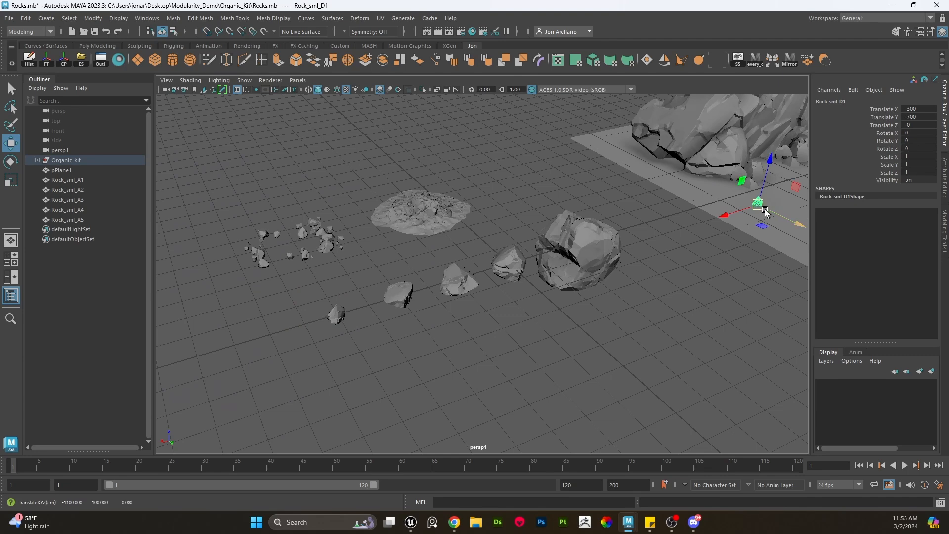
pyautogui.press('f')
pyautogui.keyDown('alt'); pyautogui.moveTo(673, 221); pyautogui.dragTo(489, 269, button='right'); pyautogui.keyUp('alt')
pyautogui.keyDown('alt'); pyautogui.moveTo(490, 269); pyautogui.dragTo(561, 250); pyautogui.keyUp('alt')
pyautogui.keyDown('alt'); pyautogui.moveTo(562, 251); pyautogui.dragTo(515, 302, button='middle'); pyautogui.keyUp('alt')
pyautogui.press('e')
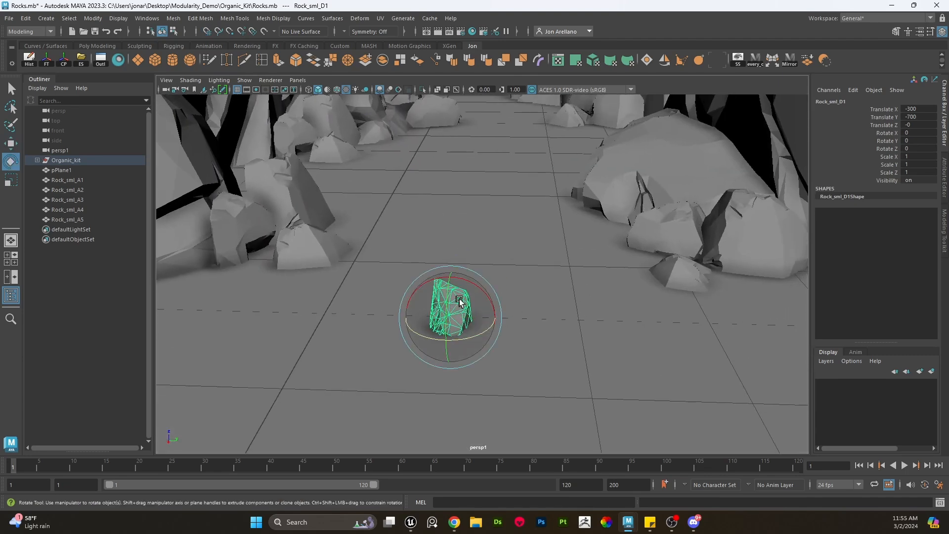
pyautogui.moveTo(513, 281); pyautogui.dragTo(483, 292)
pyautogui.press('w')
# - Duplicate the tiny rock, place the copy beside the left rock wall, rotate it and freeze its transformations
pyautogui.hotkey('ctrl', 'd')
pyautogui.moveTo(478, 333); pyautogui.dragTo(384, 213)
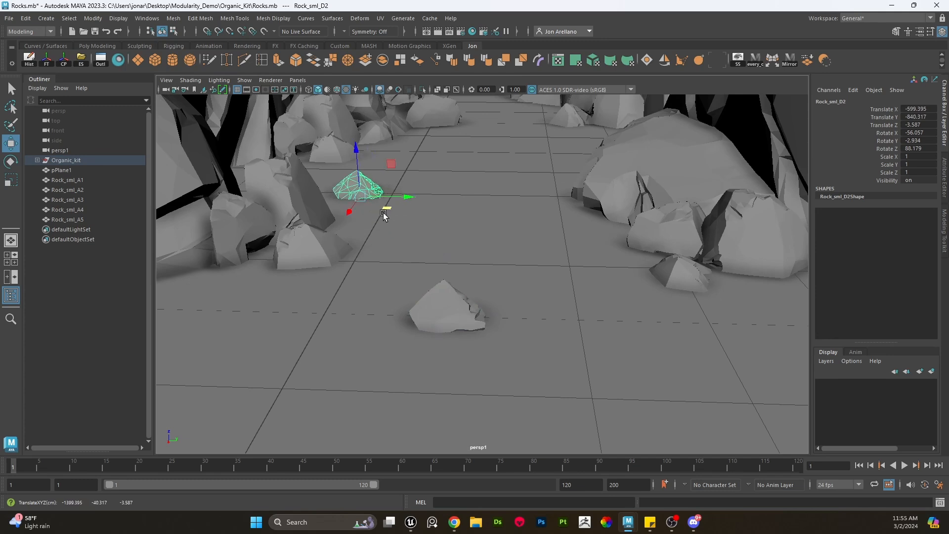
pyautogui.press('e')
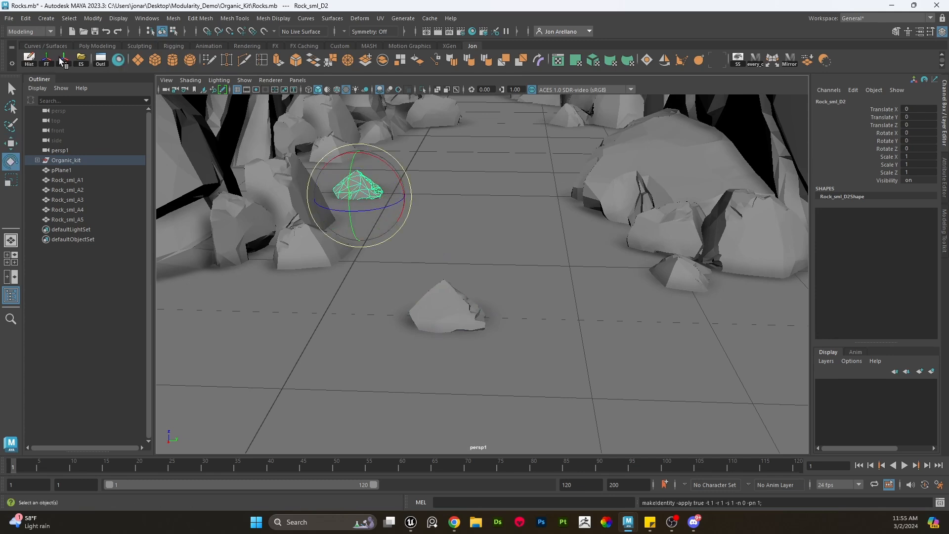
pyautogui.moveTo(384, 199); pyautogui.dragTo(350, 208)
pyautogui.press('w')
# - Add more tiny rock copies near the right rock wall, rotating each into place
pyautogui.scroll(-3, 337, 214)
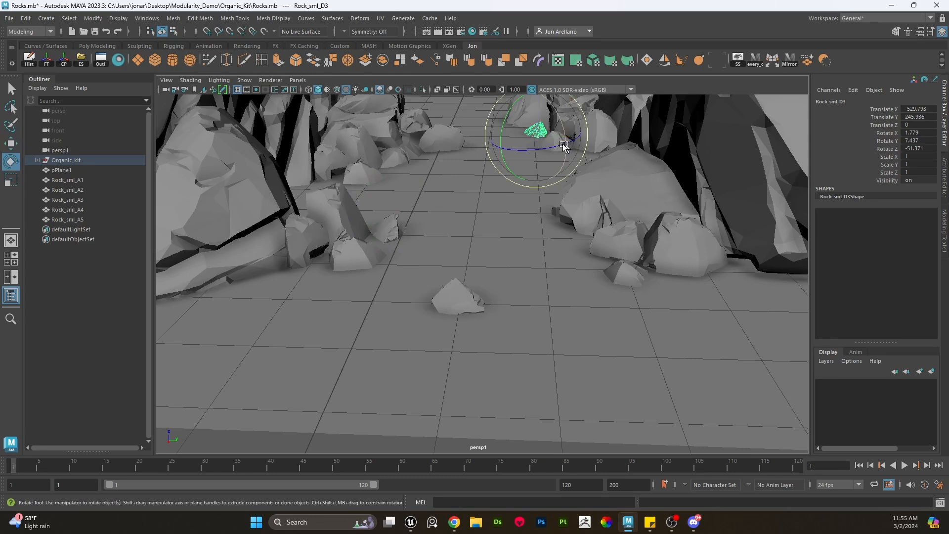
pyautogui.moveTo(512, 152); pyautogui.dragTo(549, 170)
pyautogui.press('w')
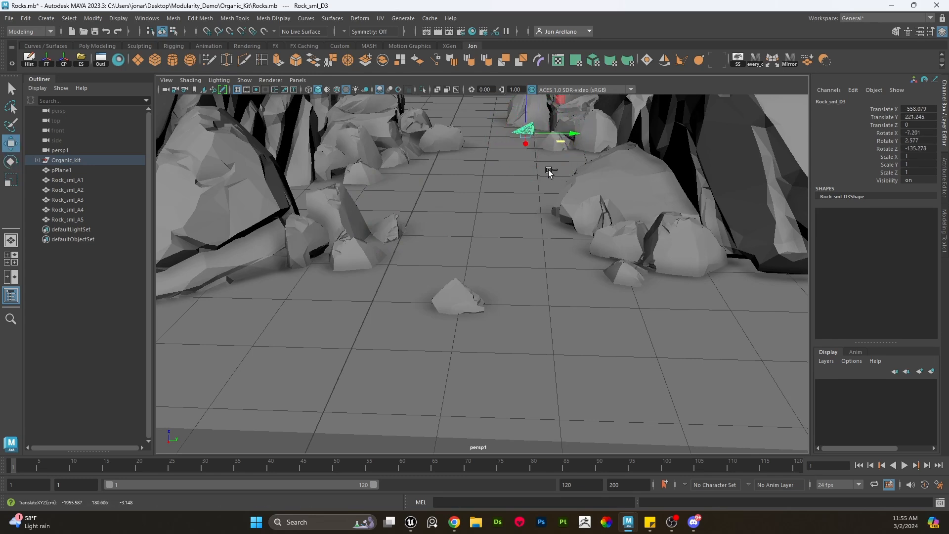
pyautogui.press('e')
pyautogui.moveTo(579, 278); pyautogui.dragTo(565, 287)
pyautogui.press('w')
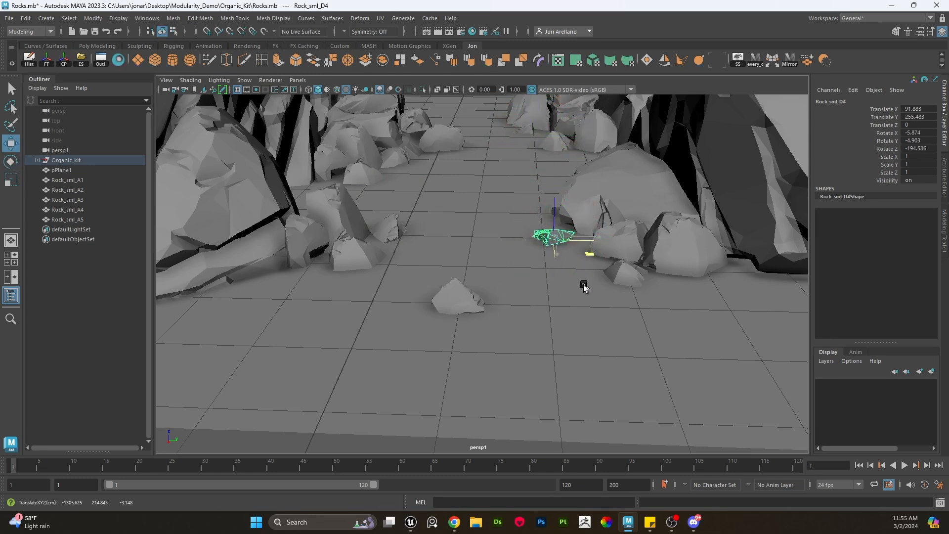
# - Nudge the latest tiny rock into position and delete the original tiny rock from the corridor center
pyautogui.moveTo(583, 286); pyautogui.dragTo(583, 290, button='middle')
pyautogui.moveTo(587, 211); pyautogui.dragTo(544, 221)
pyautogui.click(461, 292)
pyautogui.press('Delete')
pyautogui.scroll(-3, 512, 267)
pyautogui.keyDown('alt'); pyautogui.moveTo(544, 221); pyautogui.dragTo(547, 262, button='middle'); pyautogui.keyUp('alt')
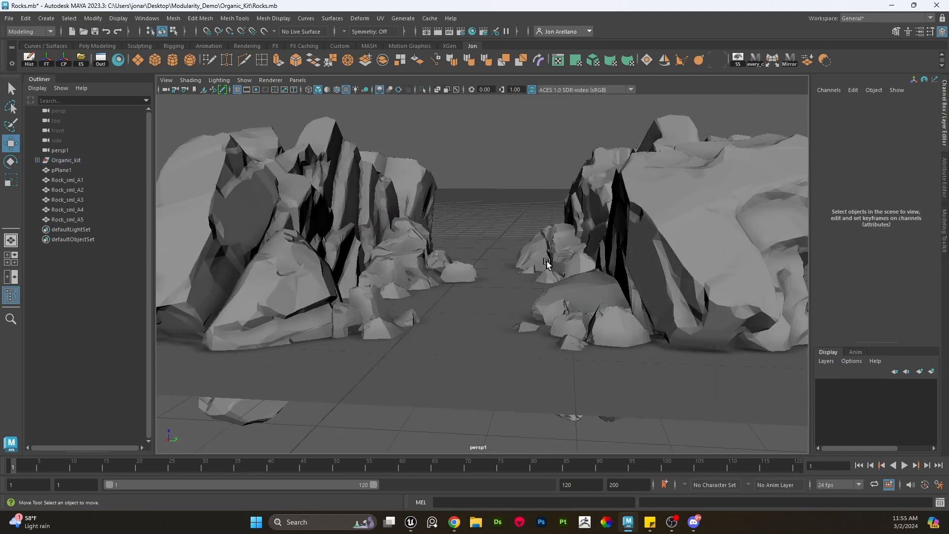
# - Nudge the foreground right small-rock cluster and the tiny rock beside it slightly toward the viewer
pyautogui.scroll(-2, 562, 268)
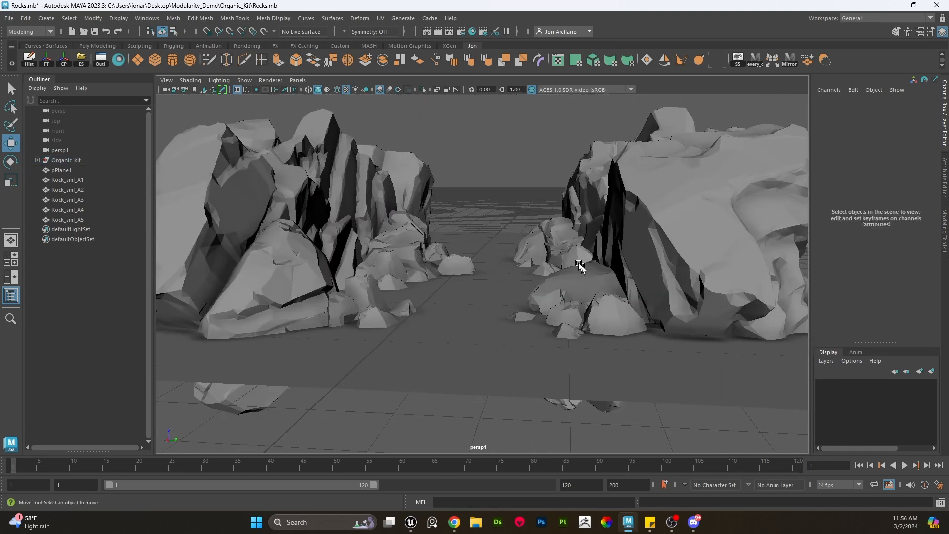
pyautogui.keyDown('alt'); pyautogui.moveTo(503, 297); pyautogui.dragTo(529, 293); pyautogui.keyUp('alt')
pyautogui.scroll(3, 529, 294)
pyautogui.scroll(2, 528, 292)
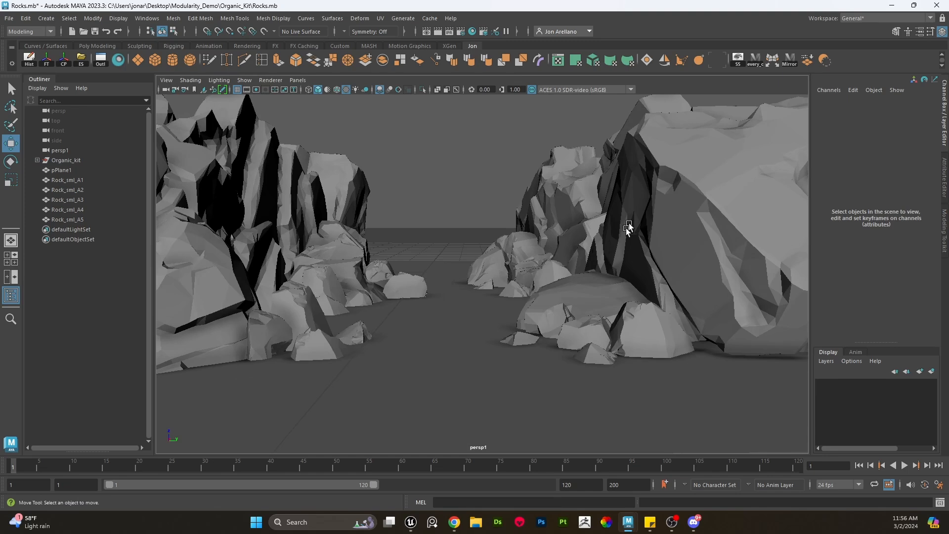
pyautogui.click(689, 187)
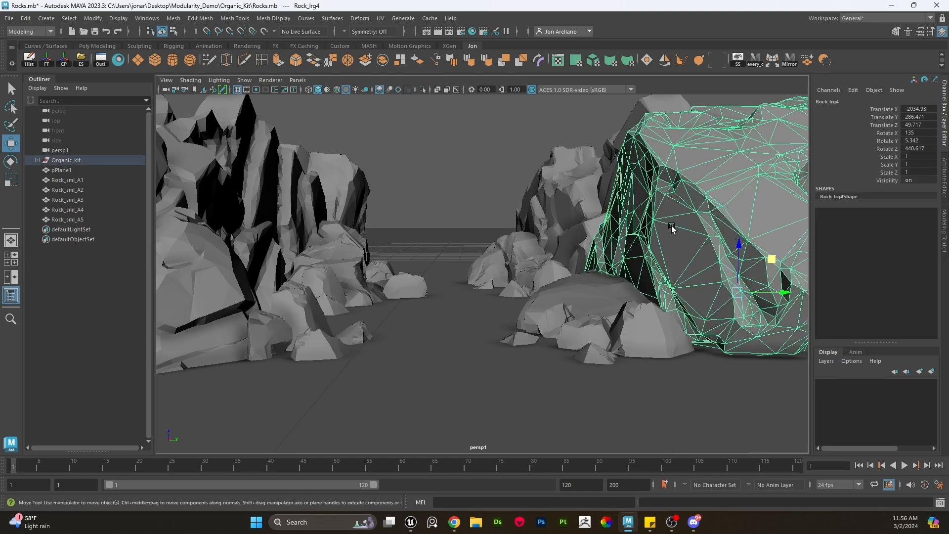
pyautogui.click(609, 299)
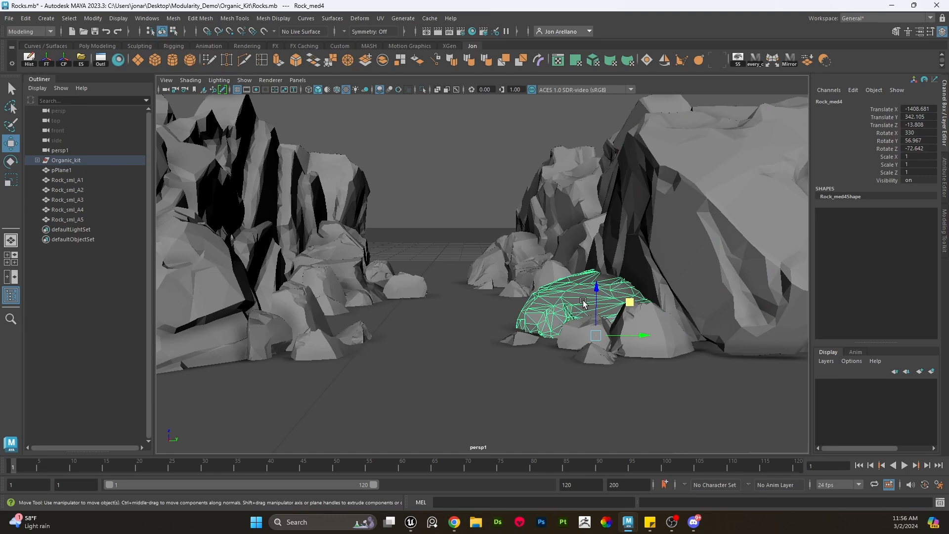
pyautogui.click(682, 210)
pyautogui.click(621, 340)
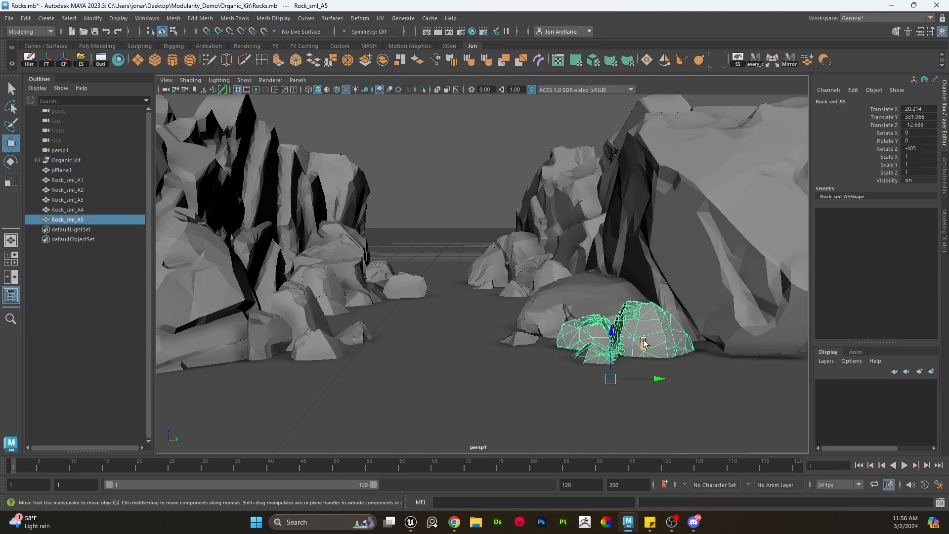
pyautogui.moveTo(641, 343); pyautogui.dragTo(633, 347)
pyautogui.click(510, 341)
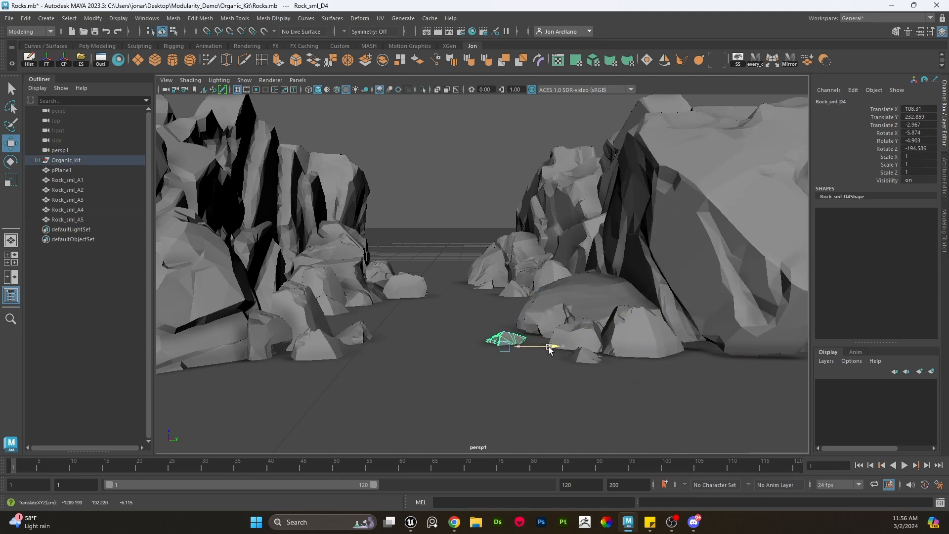
pyautogui.keyDown('alt'); pyautogui.moveTo(547, 339); pyautogui.dragTo(540, 376); pyautogui.keyUp('alt')
# - Duplicate the tiny rock and place the copy on the slope of the right foreground boulder
pyautogui.hotkey('ctrl', 'd')
pyautogui.moveTo(542, 292); pyautogui.dragTo(421, 218)
pyautogui.press('e')
pyautogui.press('w')
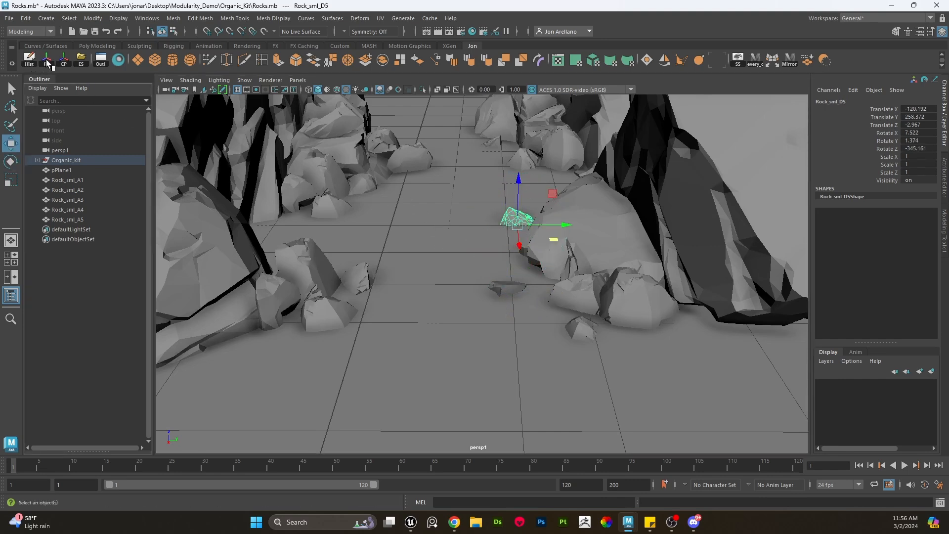
pyautogui.keyDown('alt'); pyautogui.moveTo(435, 292); pyautogui.dragTo(495, 158, button='right'); pyautogui.keyUp('alt')
pyautogui.click(527, 144)
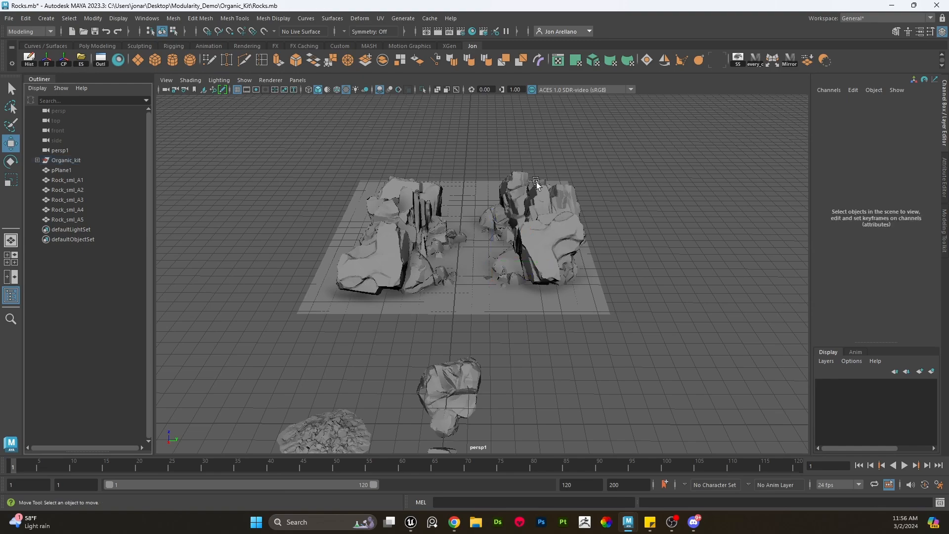
pyautogui.keyDown('alt'); pyautogui.moveTo(559, 307); pyautogui.dragTo(395, 308); pyautogui.keyUp('alt')
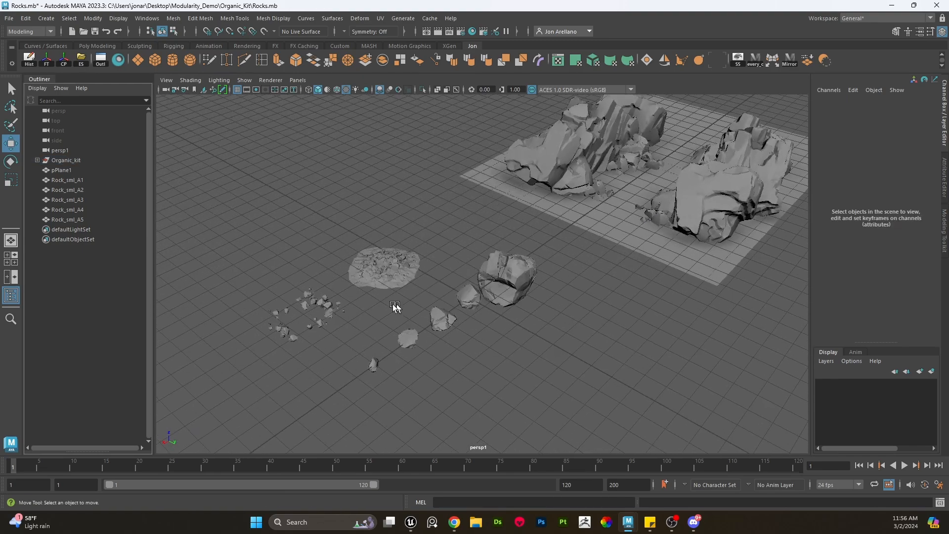
pyautogui.click(324, 305)
pyautogui.moveTo(324, 305); pyautogui.dragTo(389, 312)
pyautogui.hotkey('ctrl', 'z')
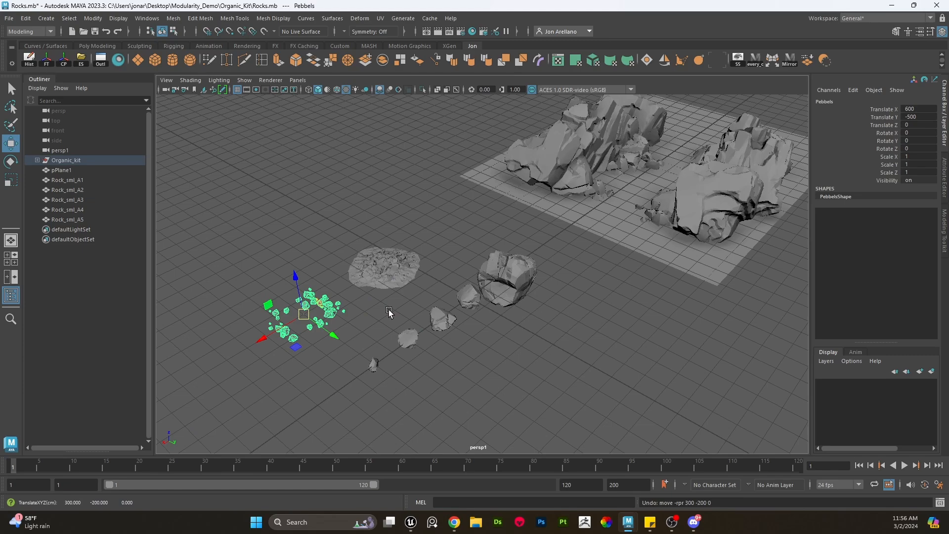
# - Duplicate the gravel mound from the kit and place the copy at the base of the right rock wall
pyautogui.keyDown('alt'); pyautogui.moveTo(351, 311); pyautogui.dragTo(635, 193); pyautogui.keyUp('alt')
pyautogui.scroll(6, 368, 309)
pyautogui.click(291, 287)
pyautogui.scroll(-3, 291, 287)
pyautogui.hotkey('ctrl', 'd')
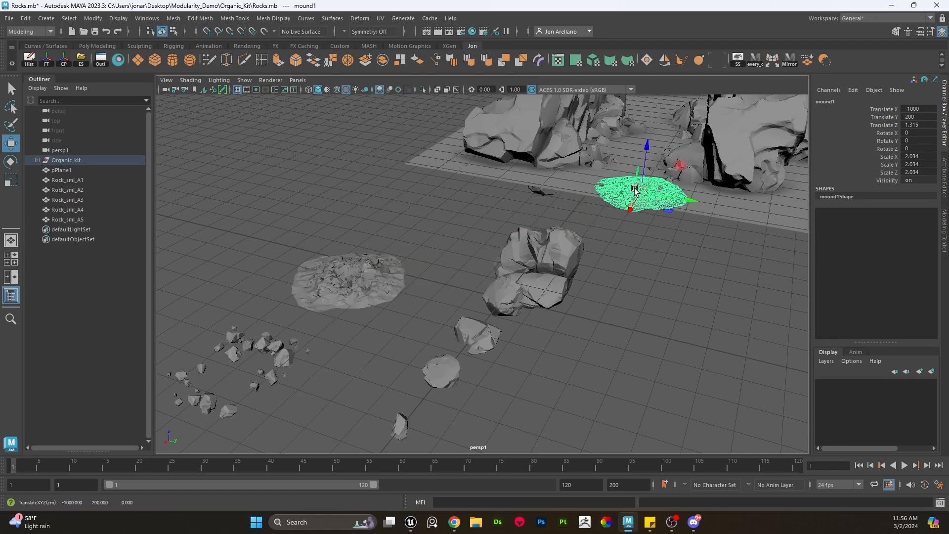
pyautogui.press('f')
pyautogui.scroll(2, 550, 336)
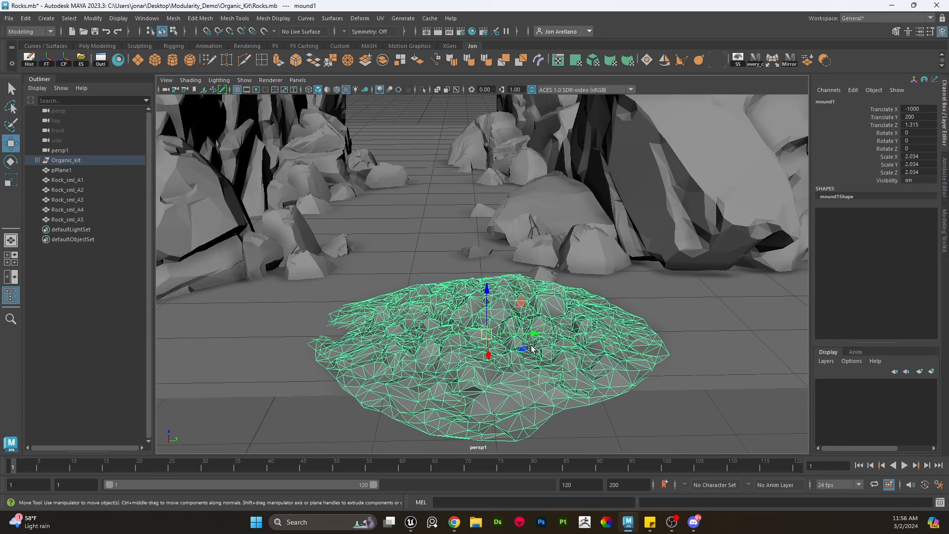
pyautogui.moveTo(531, 348); pyautogui.dragTo(577, 244)
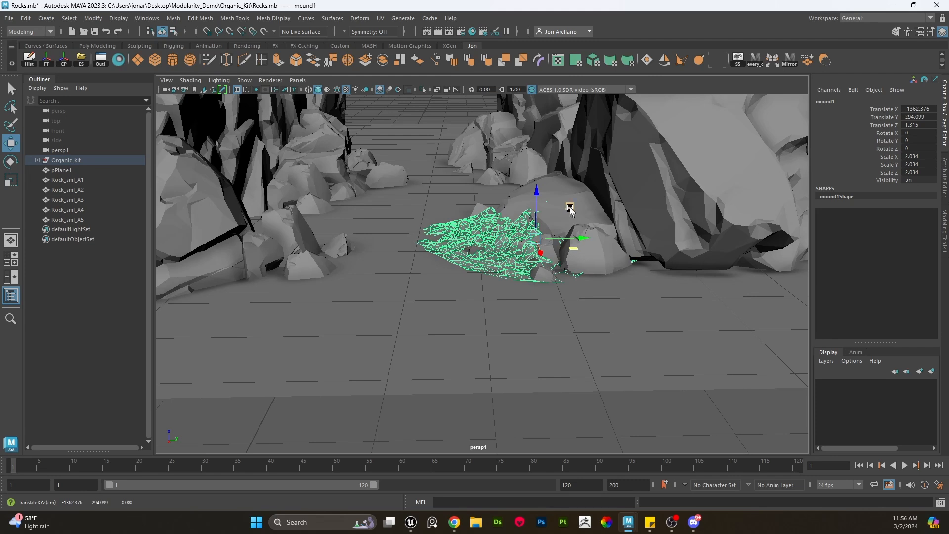
pyautogui.moveTo(570, 208)
pyautogui.mouseDown()
pyautogui.moveTo(545, 239)
pyautogui.moveTo(565, 213)
pyautogui.mouseUp()
pyautogui.press('e')
pyautogui.press('w')
pyautogui.moveTo(566, 253); pyautogui.dragTo(573, 226)
# - Duplicate the gravel mound and place the rotated copy against the left rock wall in the foreground
pyautogui.hotkey('ctrl', 'd')
pyautogui.moveTo(575, 265); pyautogui.dragTo(213, 302)
pyautogui.press('e')
pyautogui.press('w')
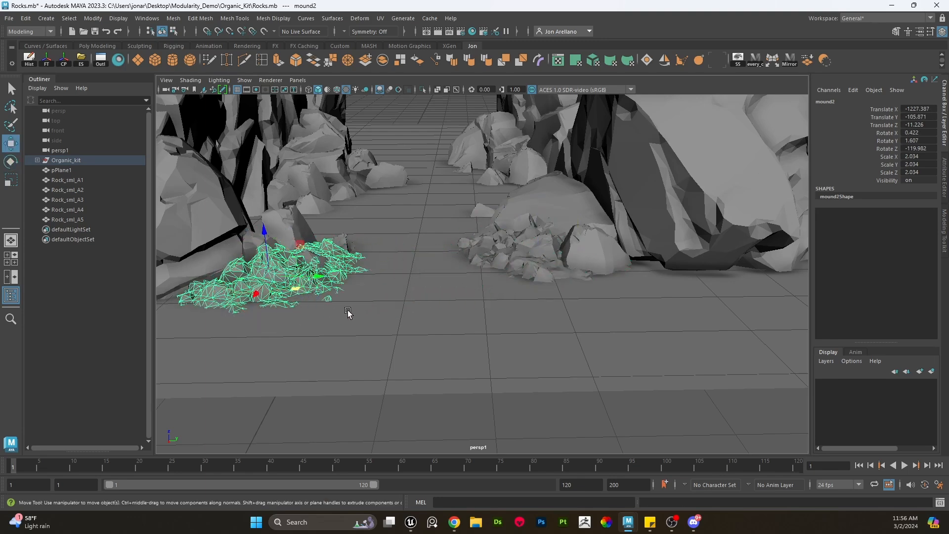
pyautogui.moveTo(349, 312)
pyautogui.mouseDown(button='middle')
pyautogui.moveTo(297, 318)
pyautogui.moveTo(357, 327)
pyautogui.mouseUp(button='middle')
# - Add two more rotated gravel mound copies along the left rock wall farther down the corridor
pyautogui.moveTo(313, 272); pyautogui.dragTo(414, 238)
pyautogui.hotkey('ctrl', 'd')
pyautogui.press('e')
pyautogui.press('w')
pyautogui.moveTo(415, 238); pyautogui.dragTo(378, 258, button='middle')
pyautogui.hotkey('ctrl', 'd')
pyautogui.press('e')
pyautogui.moveTo(350, 238); pyautogui.dragTo(284, 240)
pyautogui.press('w')
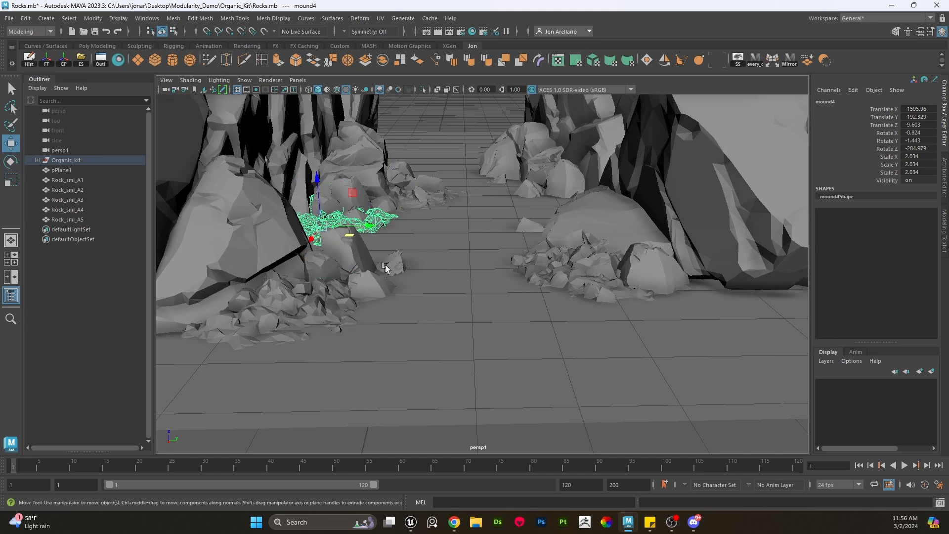
pyautogui.moveTo(385, 266); pyautogui.dragTo(392, 266, button='middle')
pyautogui.moveTo(358, 199); pyautogui.dragTo(357, 203)
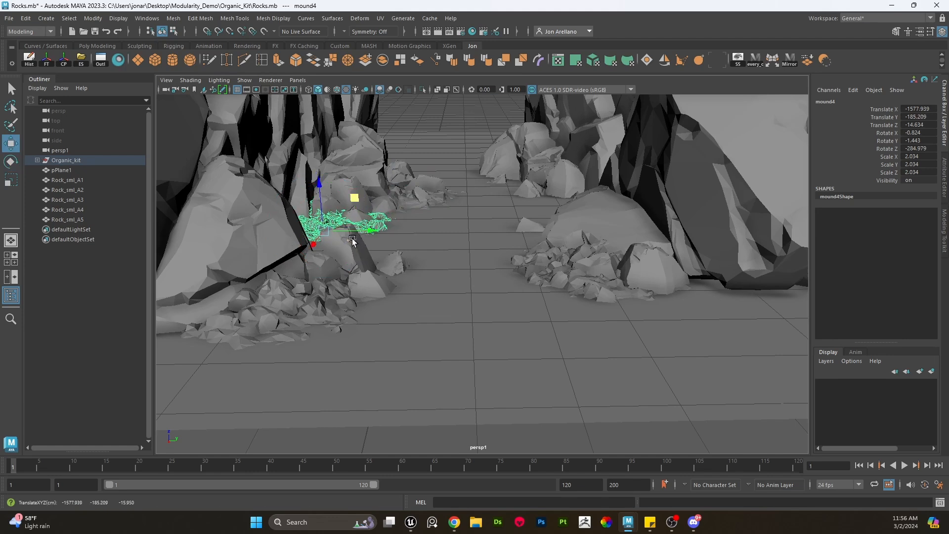
# - Duplicate a gravel mound, move the copy to the far right rock wall and rotate it
pyautogui.hotkey('ctrl', 'd')
pyautogui.moveTo(353, 241); pyautogui.dragTo(547, 195, button='middle')
pyautogui.press('e')
pyautogui.moveTo(533, 195); pyautogui.dragTo(475, 200)
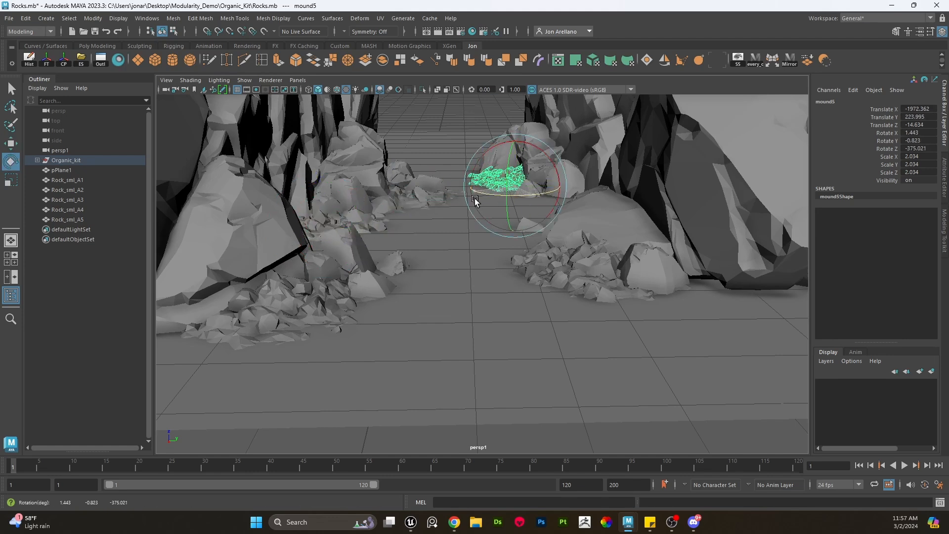
pyautogui.press('w')
pyautogui.moveTo(540, 179); pyautogui.dragTo(552, 159, button='middle')
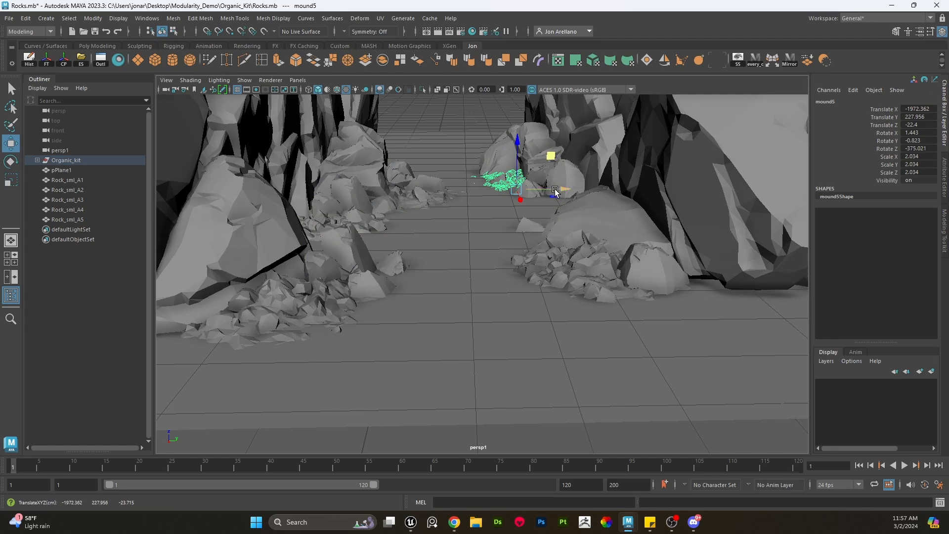
# - Add another rotated gravel mound copy on the right side near the large boulder
pyautogui.hotkey('ctrl', 'd')
pyautogui.moveTo(556, 193); pyautogui.dragTo(598, 214, button='middle')
pyautogui.press('e')
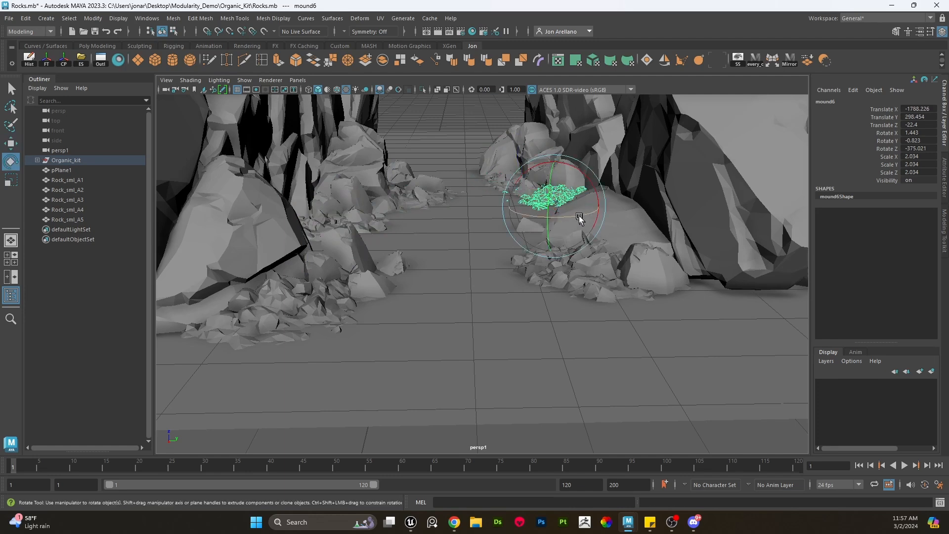
pyautogui.moveTo(579, 219); pyautogui.dragTo(587, 204)
pyautogui.press('w')
pyautogui.moveTo(605, 241); pyautogui.dragTo(527, 206, button='middle')
# - Duplicate the gravel mound once more and rotate the copy in place down the corridor
pyautogui.hotkey('ctrl', 'd')
pyautogui.scroll(1, 613, 240)
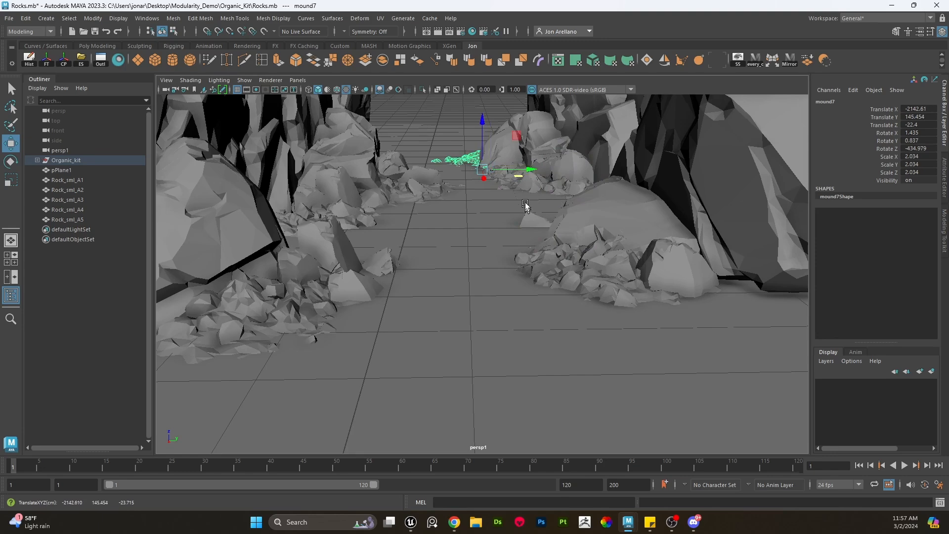
pyautogui.press('e')
pyautogui.moveTo(507, 179); pyautogui.dragTo(482, 186)
pyautogui.press('w')
pyautogui.scroll(2, 543, 207)
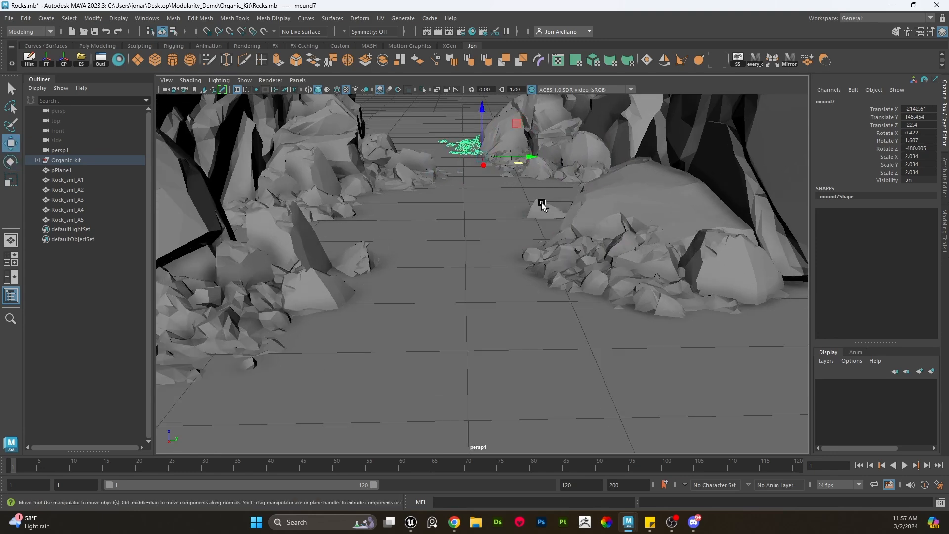
# - Duplicate the gravel mound and place the rotated copy in the middle of the corridor near the left rock wall
pyautogui.scroll(-3, 543, 205)
pyautogui.keyDown('alt'); pyautogui.moveTo(544, 202); pyautogui.dragTo(440, 302); pyautogui.keyUp('alt')
pyautogui.scroll(-2, 538, 198)
pyautogui.hotkey('ctrl', 'd')
pyautogui.press('e')
pyautogui.press('w')
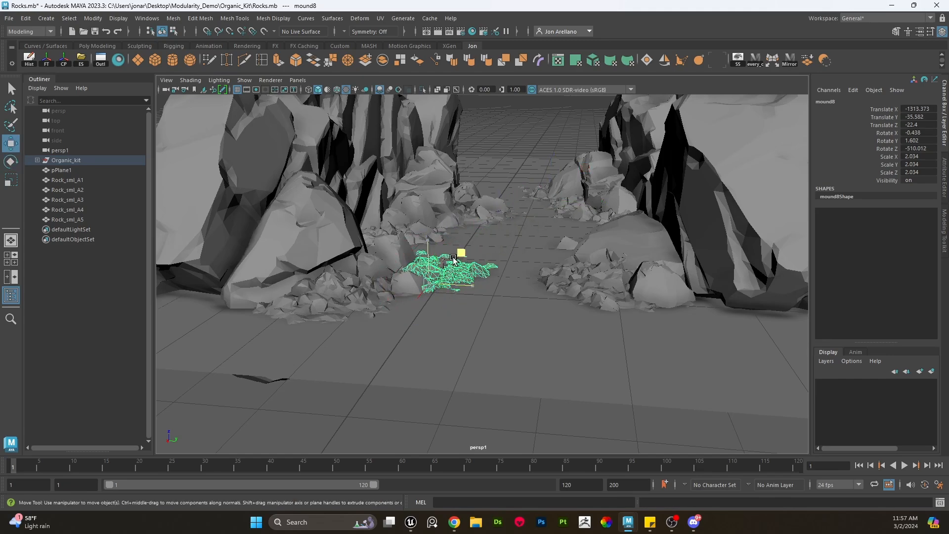
# - Select the pebbles cluster from the kit and move it into the corridor beside the boulder on the right
pyautogui.click(540, 151)
pyautogui.scroll(3, 539, 200)
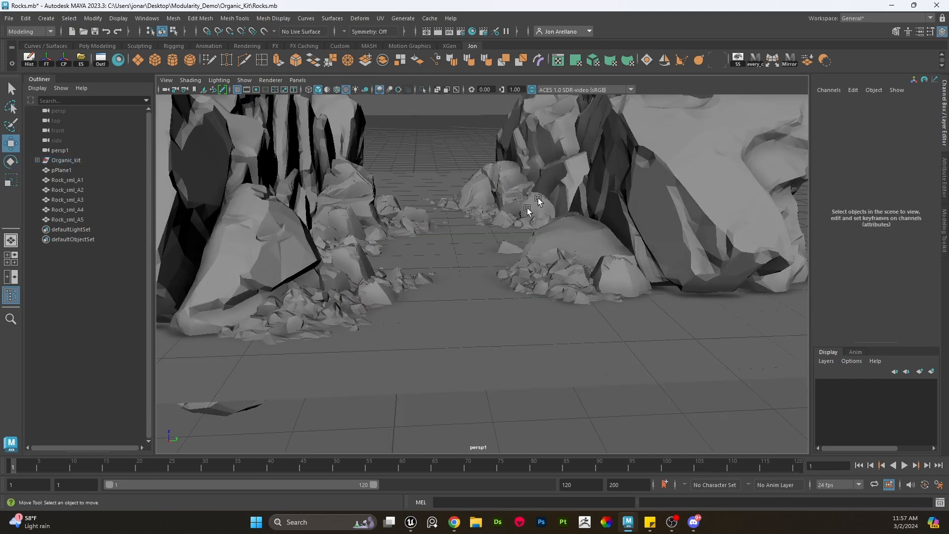
pyautogui.scroll(-8, 538, 200)
pyautogui.click(376, 307)
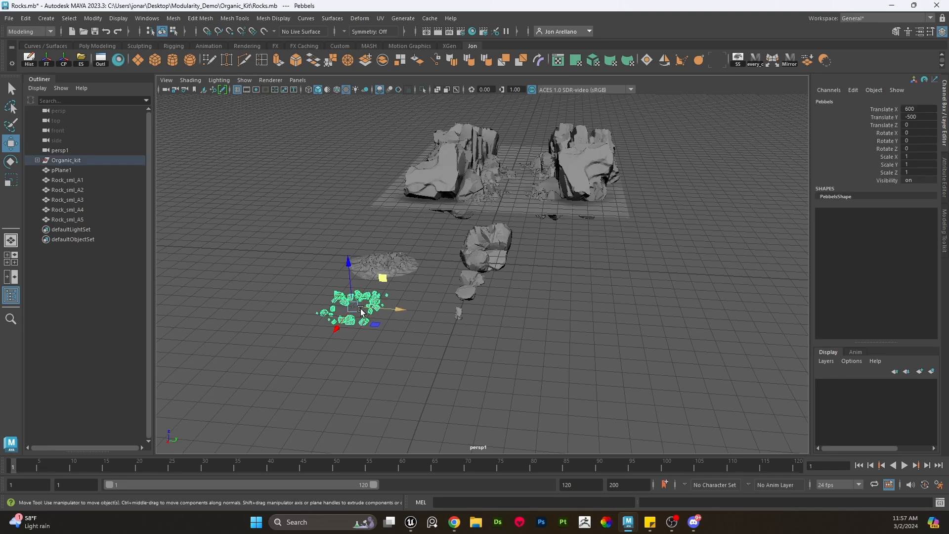
pyautogui.moveTo(355, 309); pyautogui.dragTo(527, 208)
pyautogui.press('f')
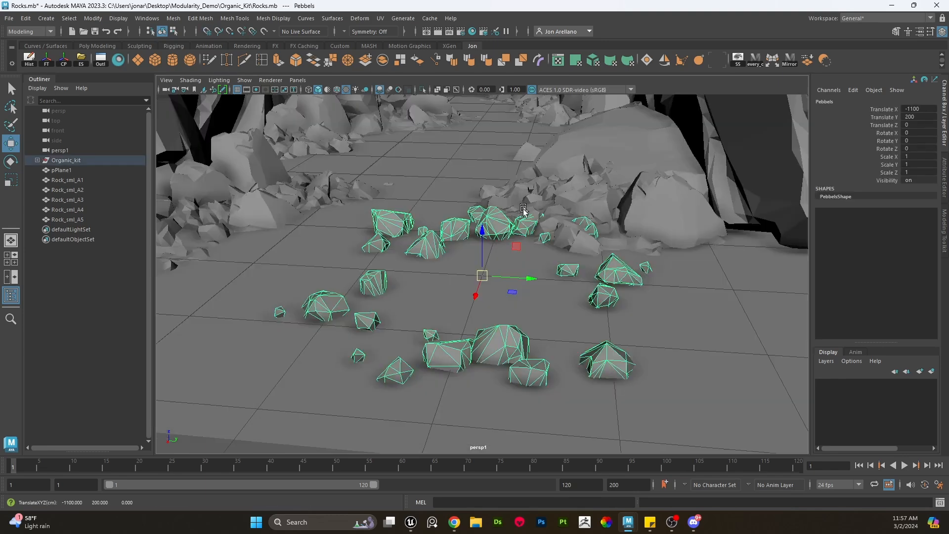
pyautogui.keyDown('alt'); pyautogui.moveTo(495, 273); pyautogui.dragTo(540, 208); pyautogui.keyUp('alt')
pyautogui.scroll(4, 493, 275)
pyautogui.scroll(-5, 541, 213)
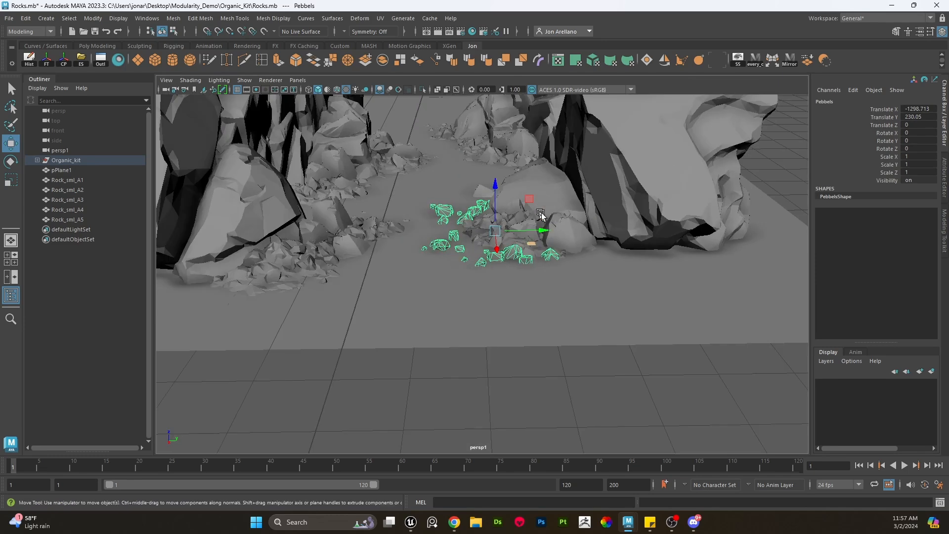
pyautogui.scroll(2, 541, 223)
pyautogui.keyDown('alt'); pyautogui.moveTo(540, 227); pyautogui.dragTo(581, 269, button='middle'); pyautogui.keyUp('alt')
pyautogui.scroll(2, 584, 272)
pyautogui.keyDown('alt'); pyautogui.moveTo(581, 271); pyautogui.dragTo(533, 250); pyautogui.keyUp('alt')
# - Freeze the pebble cluster's transformations and nudge it slightly down onto the ground
pyautogui.press('r')
pyautogui.press('w')
pyautogui.click(47, 59)
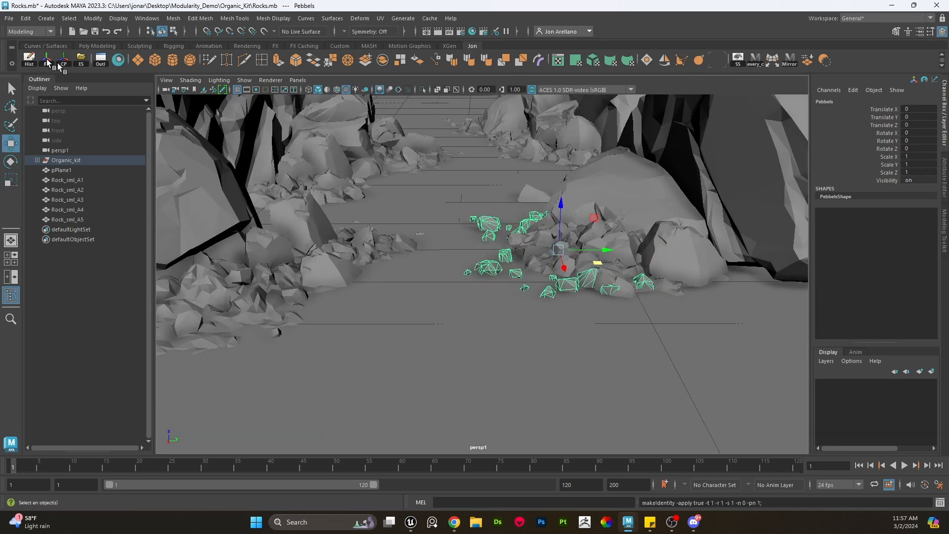
pyautogui.press('e')
pyautogui.press('w')
pyautogui.moveTo(561, 205); pyautogui.dragTo(560, 205)
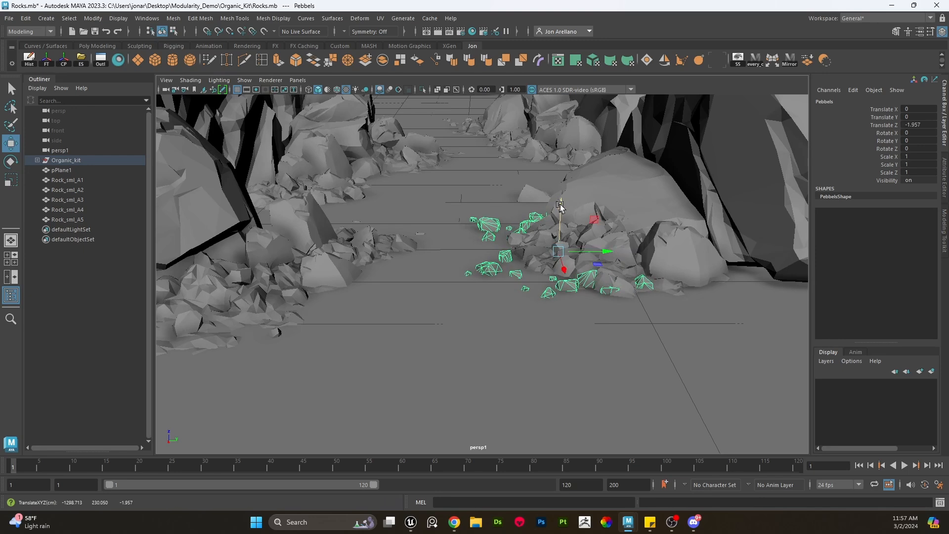
# - Duplicate the pebble cluster and move the copy across to the left side of the corridor
pyautogui.hotkey('ctrl', 'd')
pyautogui.moveTo(601, 272); pyautogui.dragTo(388, 275)
pyautogui.press('e')
pyautogui.press('w')
pyautogui.moveTo(431, 283); pyautogui.dragTo(407, 195, button='middle')
pyautogui.scroll(1, 407, 310)
# - Make three more rotated pebble cluster copies spread farther down the corridor
pyautogui.hotkey('ctrl', 'd')
pyautogui.press('e')
pyautogui.scroll(2, 455, 213)
pyautogui.press('w')
pyautogui.scroll(-3, 434, 237)
pyautogui.hotkey('ctrl', 'd')
pyautogui.press('e')
pyautogui.press('w')
pyautogui.hotkey('ctrl', 'd')
pyautogui.scroll(2, 557, 209)
pyautogui.scroll(1, 424, 190)
pyautogui.press('e')
pyautogui.press('w')
pyautogui.scroll(-3, 423, 196)
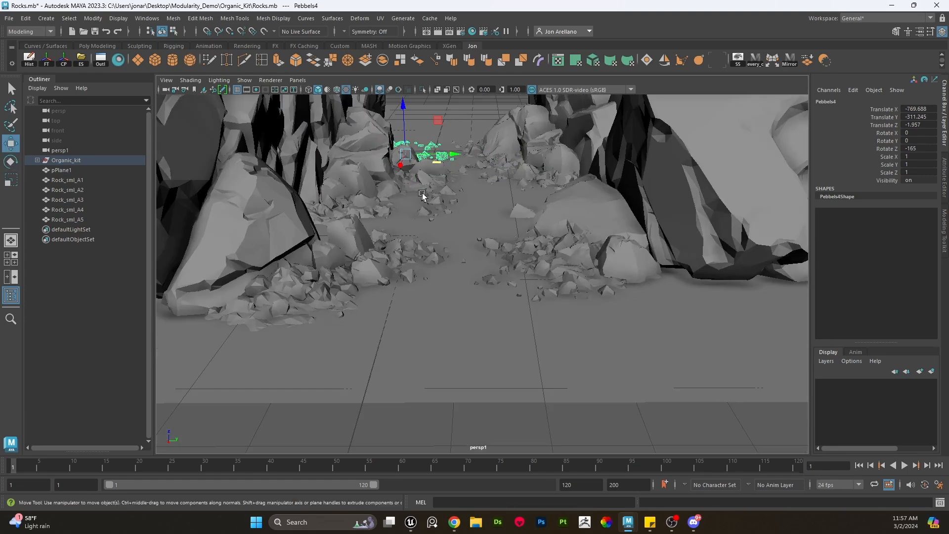
# - Move the last pebble copy against the left rock wall at the far end of the corridor
pyautogui.moveTo(471, 199); pyautogui.dragTo(429, 203, button='middle')
pyautogui.press('e')
pyautogui.press('w')
pyautogui.scroll(-4, 486, 134)
# - Orbit around the dressed corridor and select rocks, mounds and pebbles to inspect them from different angles
pyautogui.click(485, 132)
pyautogui.scroll(5, 486, 131)
pyautogui.keyDown('alt'); pyautogui.moveTo(544, 178); pyautogui.dragTo(535, 280, button='middle'); pyautogui.keyUp('alt')
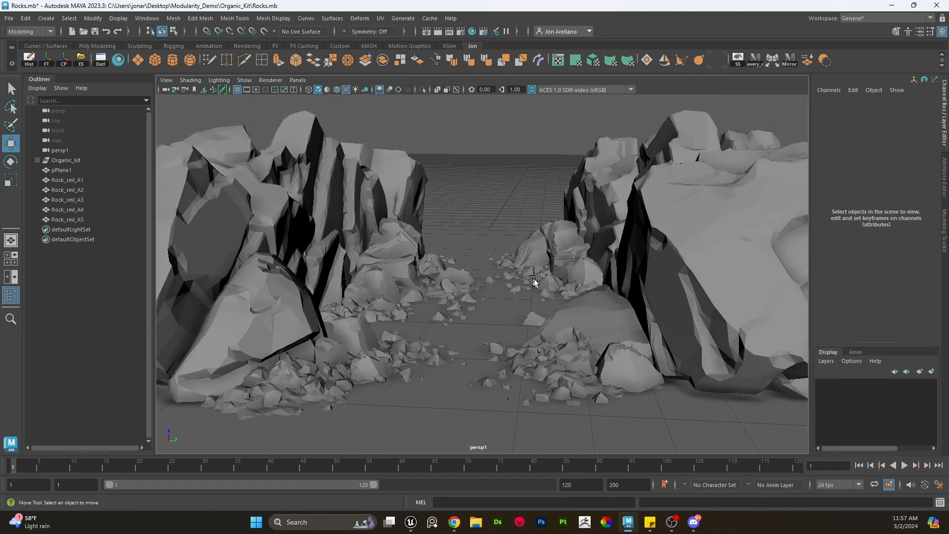
pyautogui.keyDown('alt'); pyautogui.moveTo(535, 280); pyautogui.dragTo(546, 315); pyautogui.keyUp('alt')
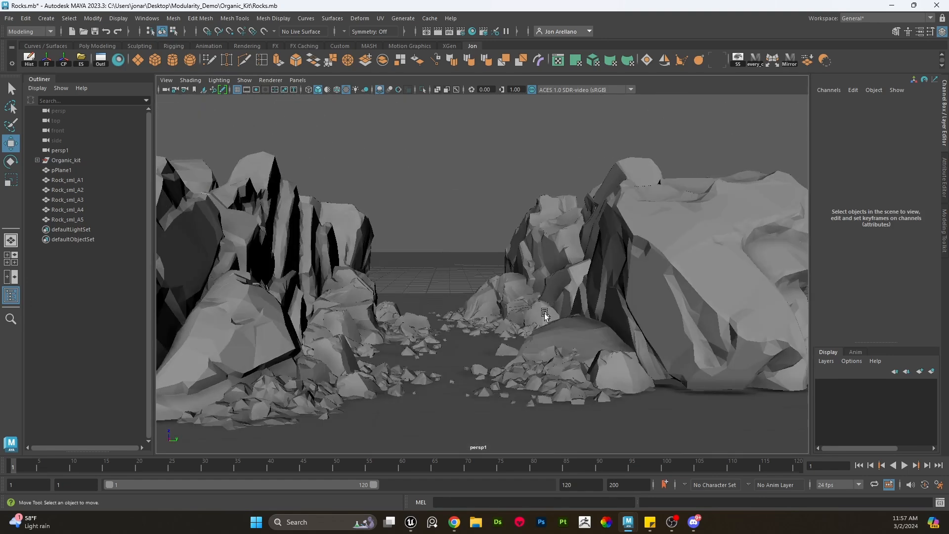
pyautogui.keyDown('alt'); pyautogui.moveTo(544, 328); pyautogui.dragTo(538, 317, button='middle'); pyautogui.keyUp('alt')
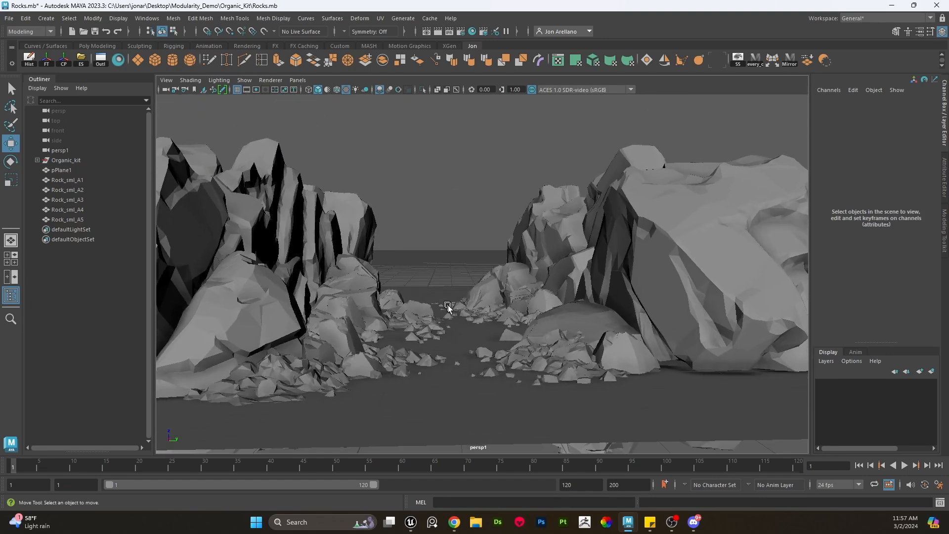
pyautogui.keyDown('alt'); pyautogui.moveTo(448, 306); pyautogui.dragTo(441, 331); pyautogui.keyUp('alt')
pyautogui.click(432, 347)
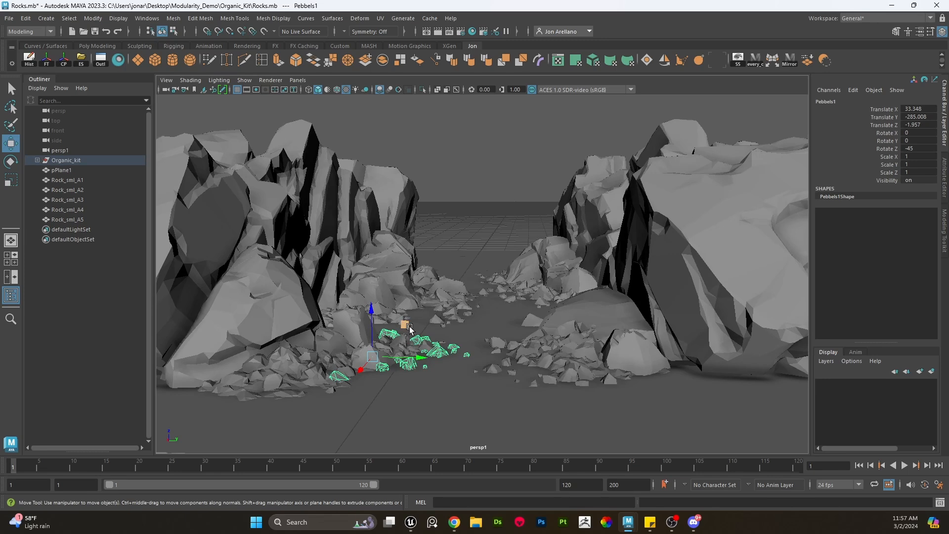
pyautogui.keyDown('alt'); pyautogui.moveTo(243, 227); pyautogui.dragTo(282, 235); pyautogui.keyUp('alt')
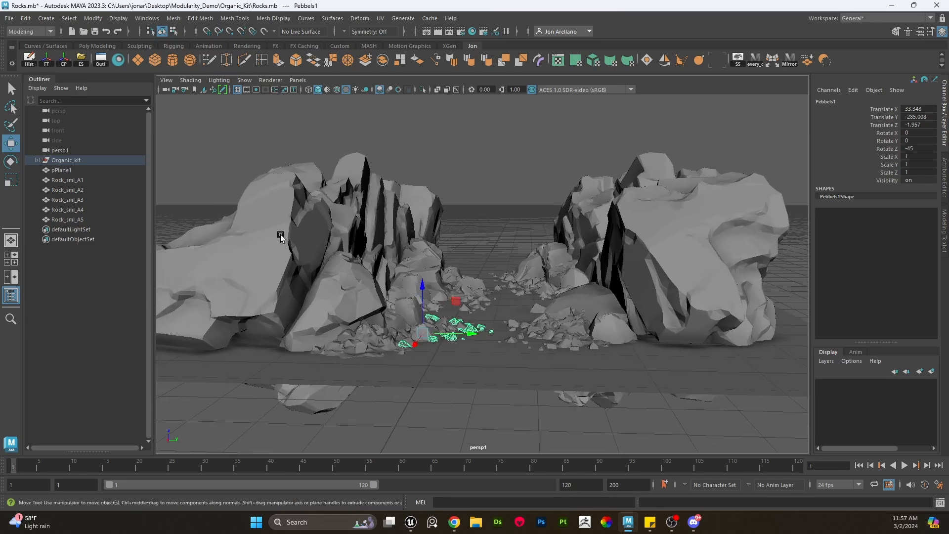
pyautogui.click(282, 236)
pyautogui.click(343, 289)
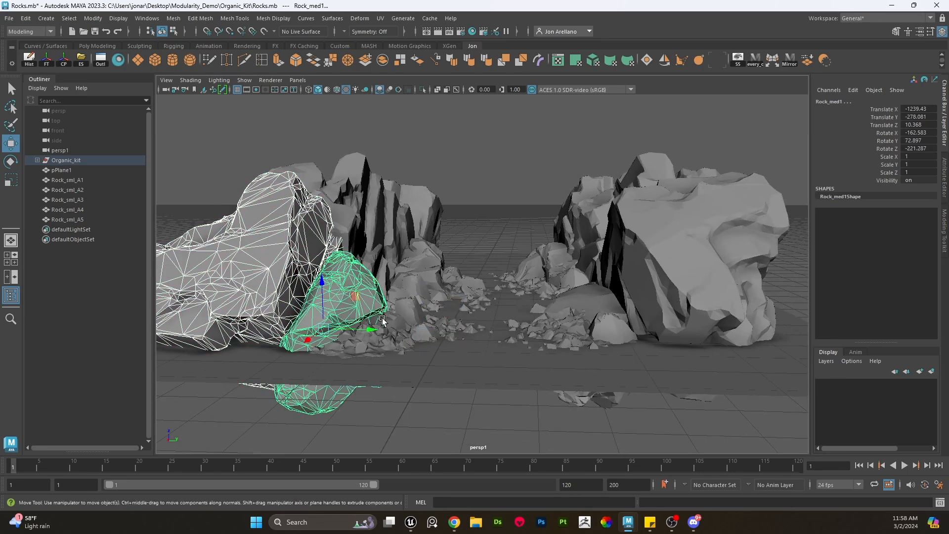
pyautogui.click(415, 329)
pyautogui.click(479, 322)
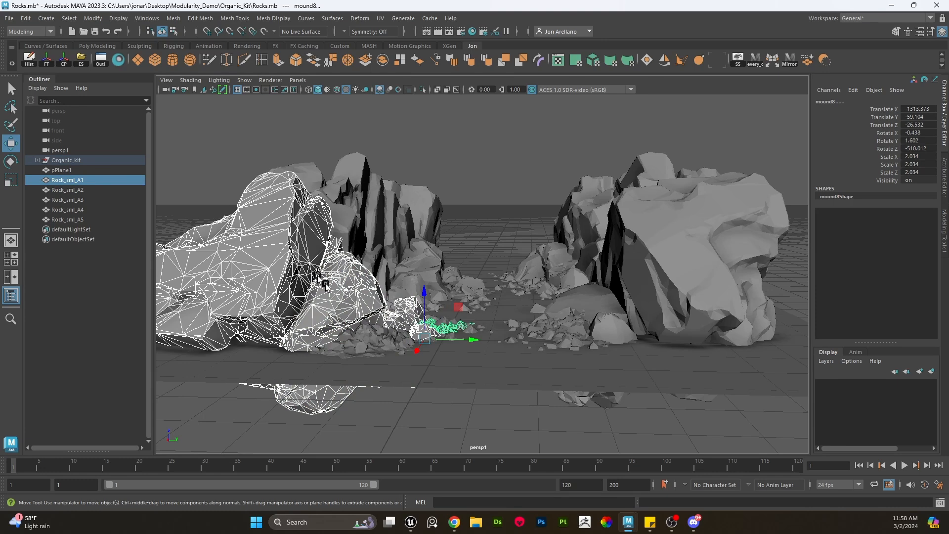
pyautogui.click(512, 219)
pyautogui.keyDown('alt'); pyautogui.moveTo(472, 291); pyautogui.dragTo(510, 318, button='right'); pyautogui.keyUp('alt')
pyautogui.keyDown('alt'); pyautogui.moveTo(396, 335); pyautogui.dragTo(338, 333); pyautogui.keyUp('alt')
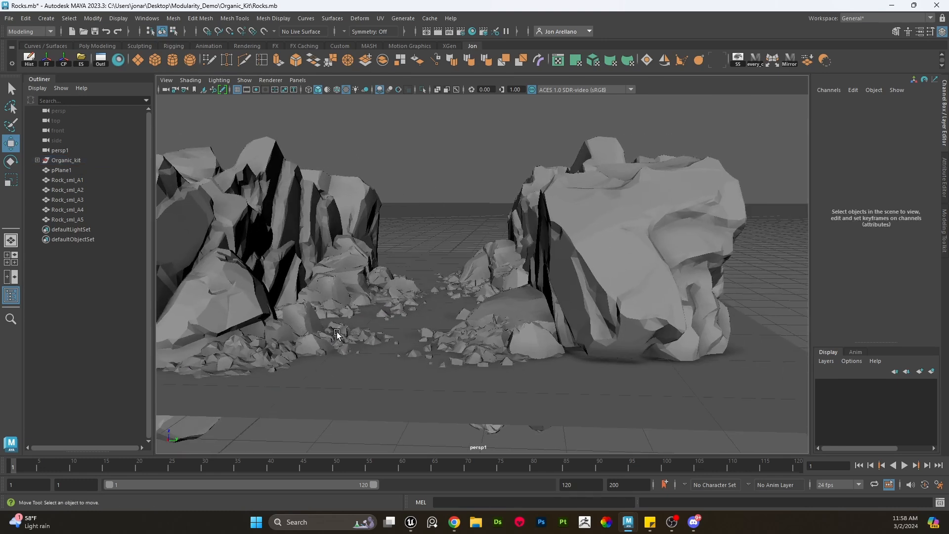
pyautogui.click(537, 306)
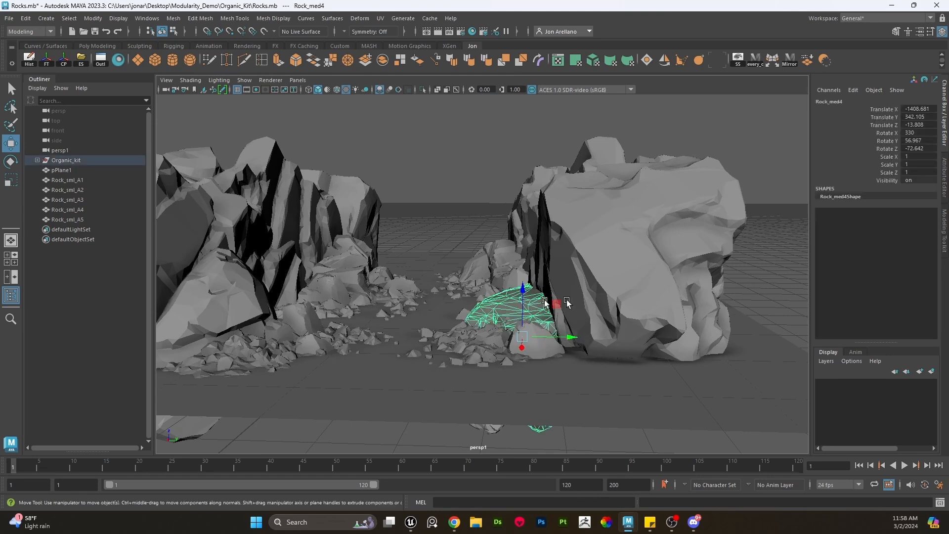
pyautogui.click(489, 342)
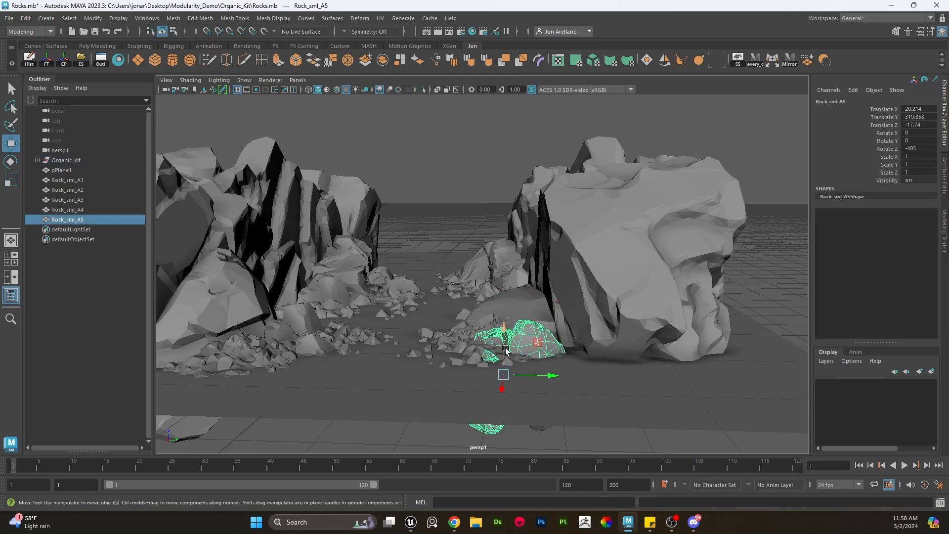
pyautogui.moveTo(523, 320); pyautogui.dragTo(514, 309)
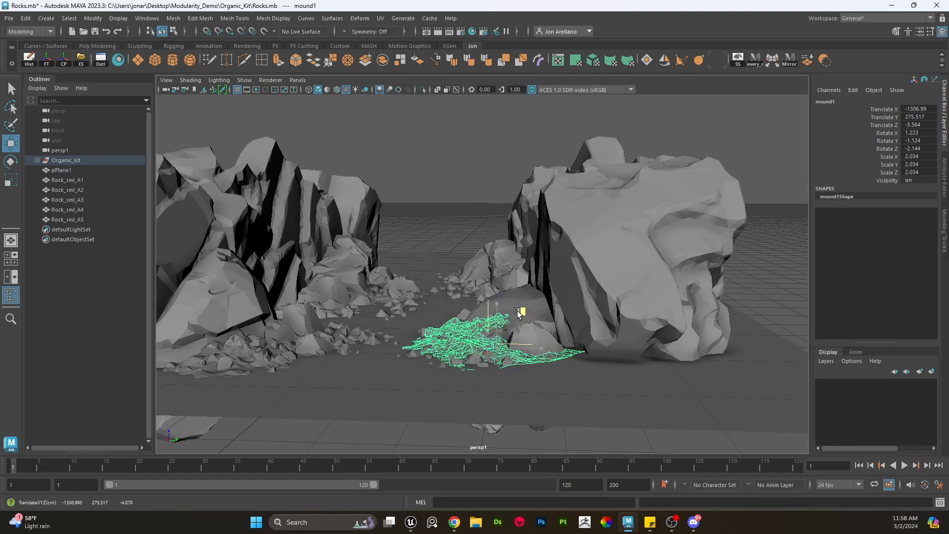
pyautogui.hotkey('ctrl', 'z')
# - Orbit out to view the whole organic kit layout and the corridor from above
pyautogui.click(425, 354)
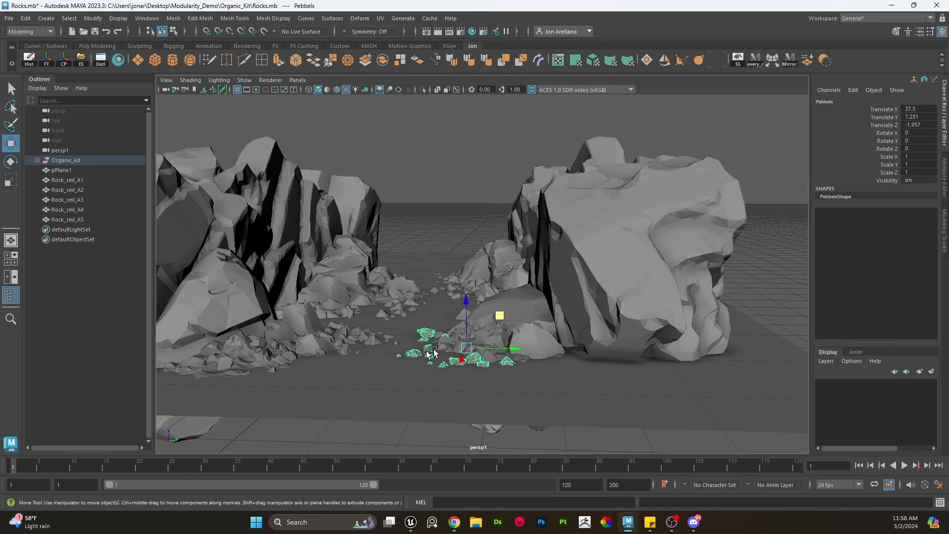
pyautogui.click(471, 212)
pyautogui.scroll(-3, 471, 212)
pyautogui.keyDown('alt'); pyautogui.moveTo(470, 250); pyautogui.dragTo(476, 301); pyautogui.keyUp('alt')
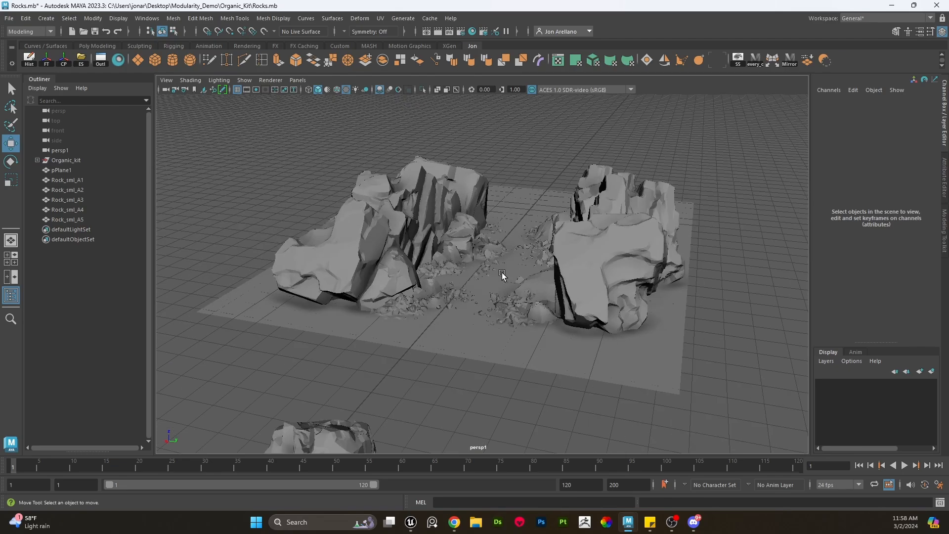
pyautogui.scroll(-4, 524, 292)
pyautogui.keyDown('alt'); pyautogui.moveTo(477, 301); pyautogui.dragTo(570, 320, button='middle'); pyautogui.keyUp('alt')
pyautogui.scroll(-3, 489, 331)
pyautogui.keyDown('alt'); pyautogui.moveTo(570, 320); pyautogui.dragTo(509, 316); pyautogui.keyUp('alt')
pyautogui.scroll(3, 510, 319)
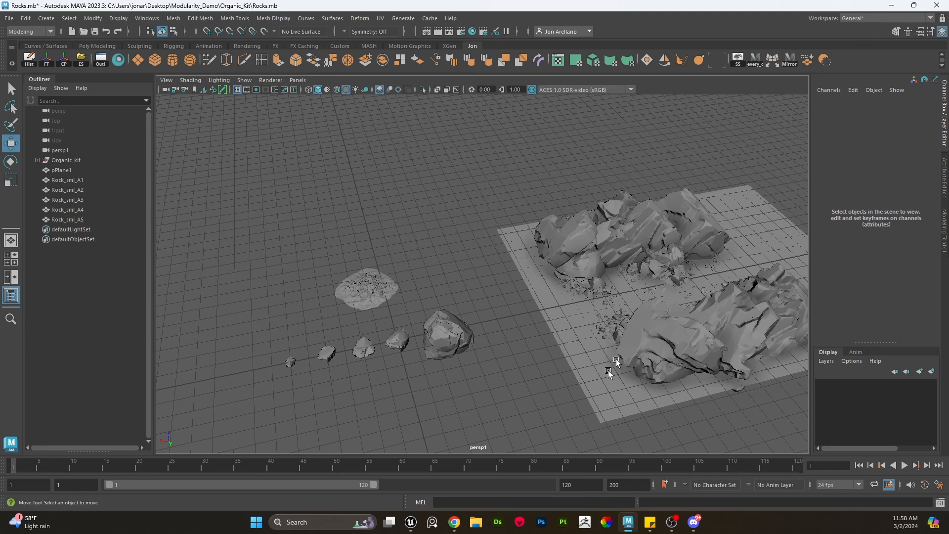
# - Switch to the Beyond Extent slides in the browser and present the Demo Part 2 - Texturing Kit Assets slide
pyautogui.moveTo(454, 522)
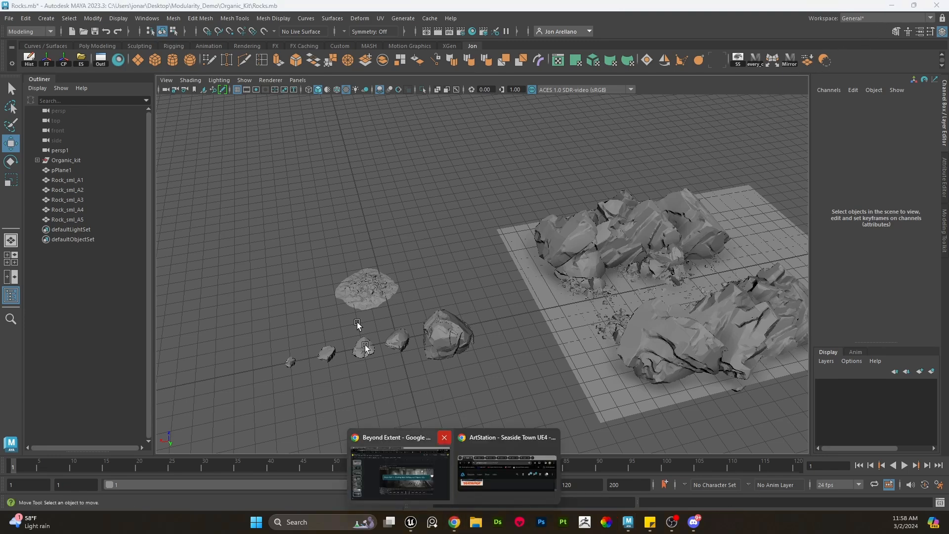
pyautogui.click(405, 466)
pyautogui.scroll(-3, 69, 368)
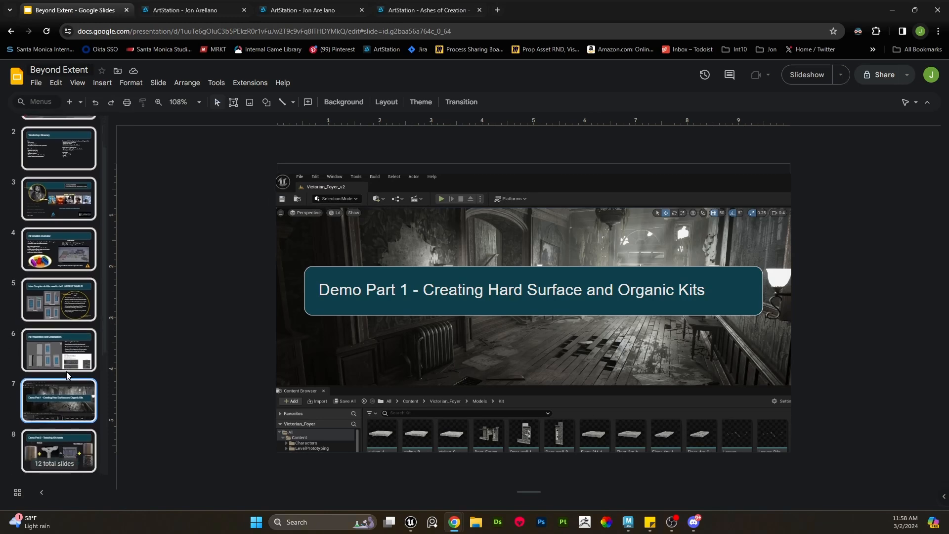
pyautogui.click(63, 355)
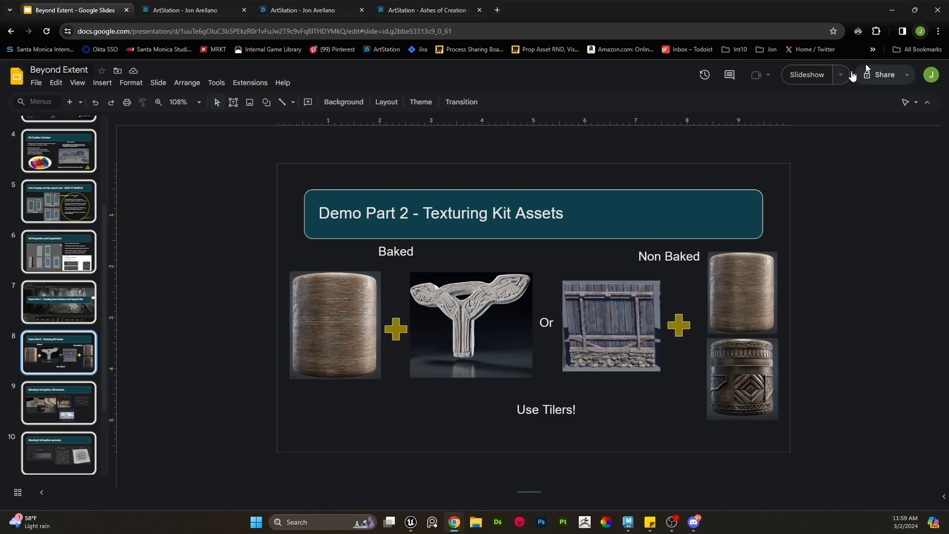
pyautogui.click(815, 75)
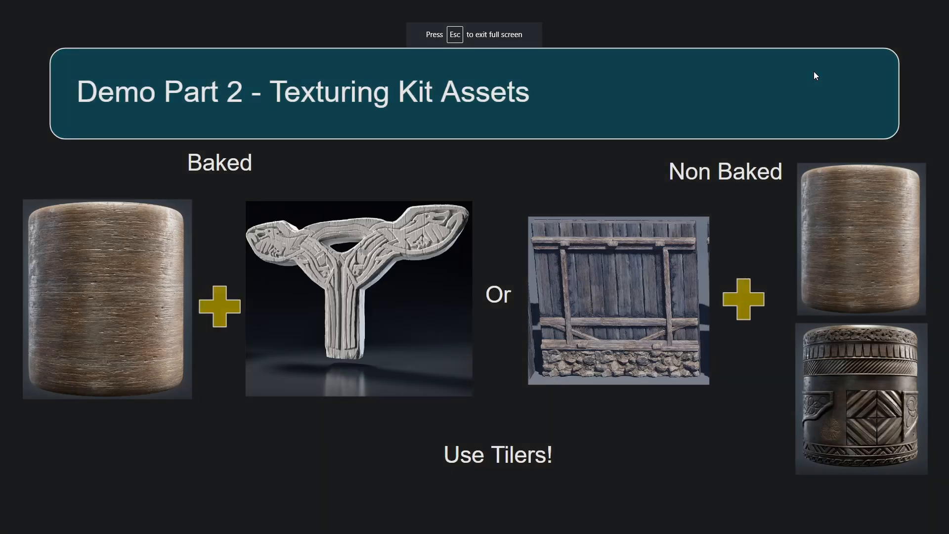
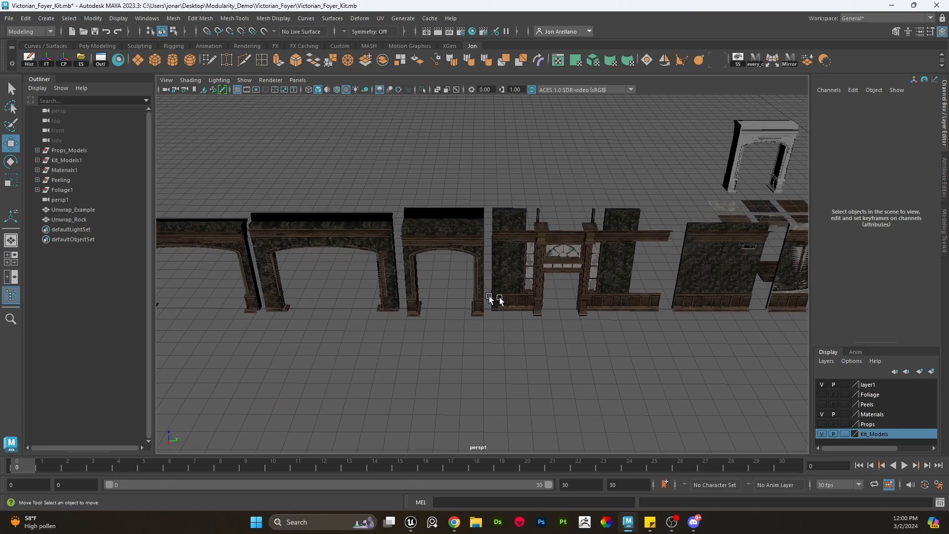
# - Try to move the whole set of kit models across the grid with grid snapping
pyautogui.scroll(-4, 690, 322)
pyautogui.keyDown('alt'); pyautogui.moveTo(711, 319); pyautogui.dragTo(585, 317, button='middle'); pyautogui.keyUp('alt')
pyautogui.keyDown('alt'); pyautogui.moveTo(584, 317); pyautogui.dragTo(596, 344); pyautogui.keyUp('alt')
pyautogui.scroll(-3, 597, 344)
pyautogui.scroll(-2, 595, 357)
pyautogui.keyDown('alt'); pyautogui.moveTo(596, 356); pyautogui.dragTo(636, 347, button='middle'); pyautogui.keyUp('alt')
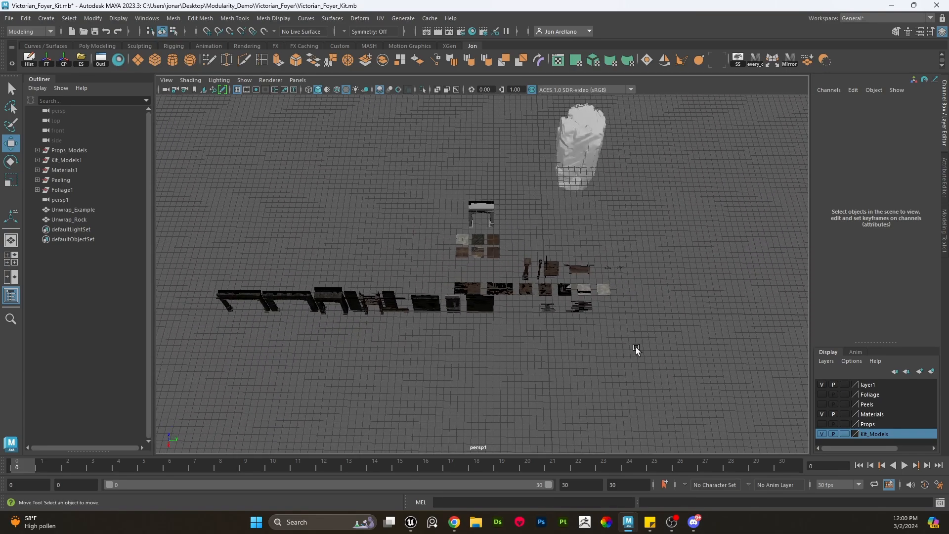
pyautogui.moveTo(634, 348); pyautogui.dragTo(230, 271)
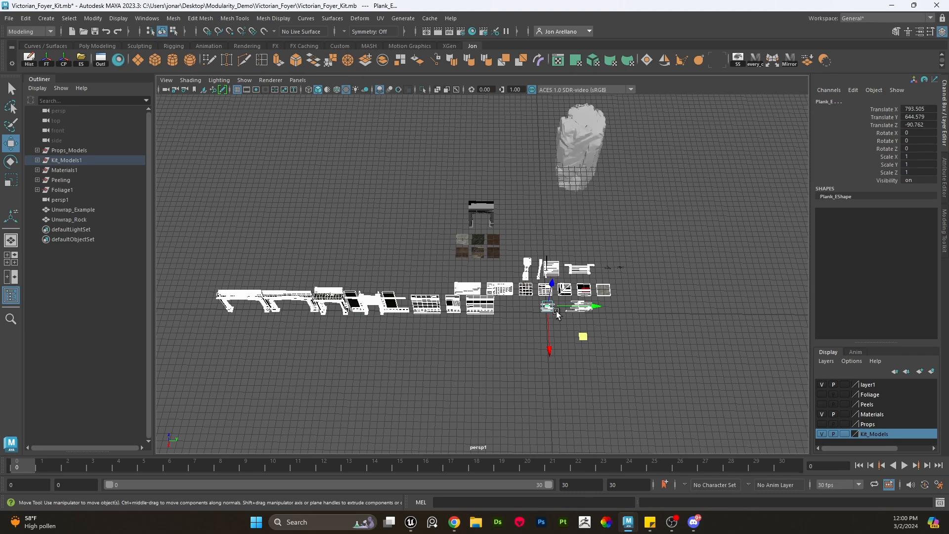
pyautogui.press('x')
pyautogui.moveTo(548, 307); pyautogui.dragTo(551, 314)
pyautogui.scroll(5, 669, 357)
pyautogui.keyDown('alt'); pyautogui.moveTo(669, 357); pyautogui.dragTo(576, 324, button='middle'); pyautogui.keyUp('alt')
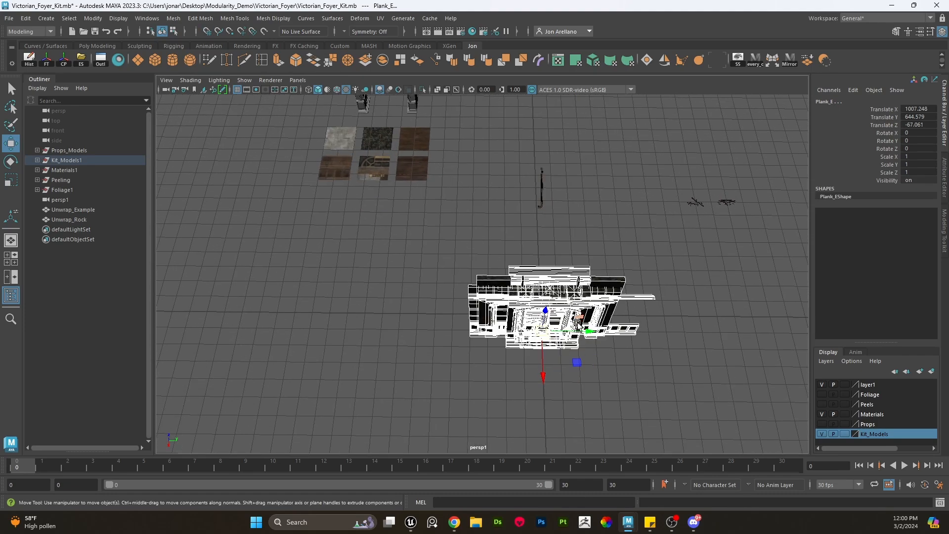
pyautogui.hotkey('ctrl', 'z')
pyautogui.scroll(-8, 683, 310)
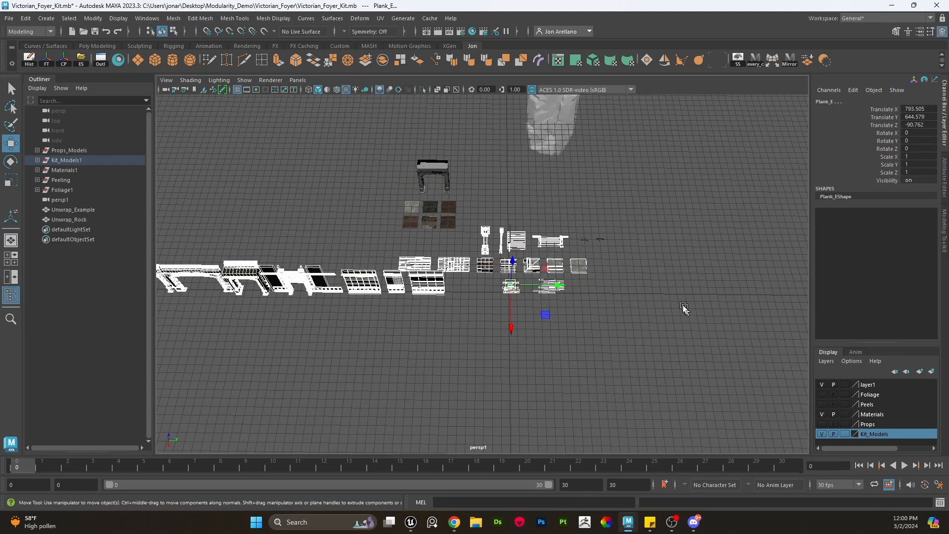
pyautogui.moveTo(660, 343); pyautogui.dragTo(292, 246)
pyautogui.scroll(5, 575, 287)
pyautogui.press('x')
pyautogui.moveTo(594, 282); pyautogui.dragTo(594, 291)
pyautogui.scroll(4, 593, 293)
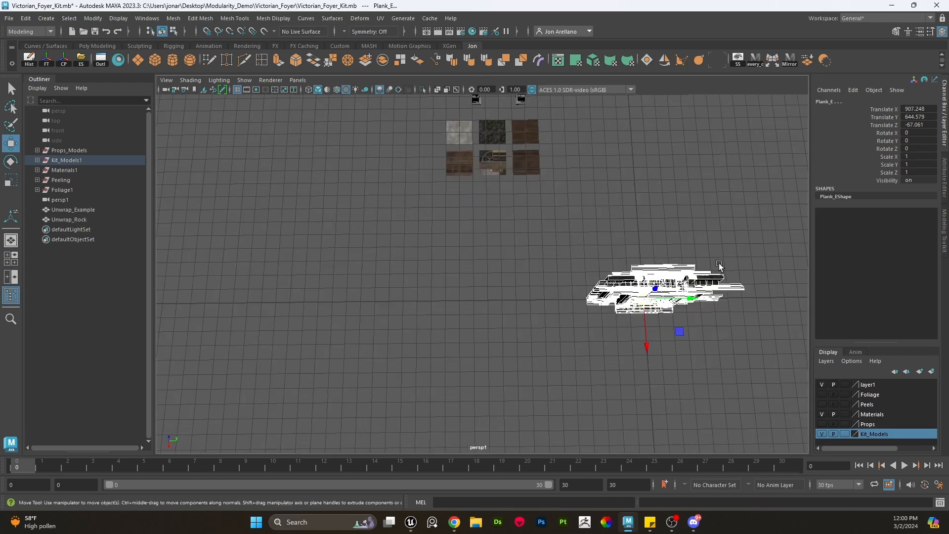
pyautogui.keyDown('alt'); pyautogui.moveTo(717, 302); pyautogui.dragTo(645, 291, button='middle'); pyautogui.keyUp('alt')
pyautogui.scroll(6, 646, 292)
pyautogui.keyDown('alt'); pyautogui.moveTo(646, 292); pyautogui.dragTo(662, 213); pyautogui.keyUp('alt')
pyautogui.keyDown('alt'); pyautogui.moveTo(726, 188); pyautogui.dragTo(637, 230, button='middle'); pyautogui.keyUp('alt')
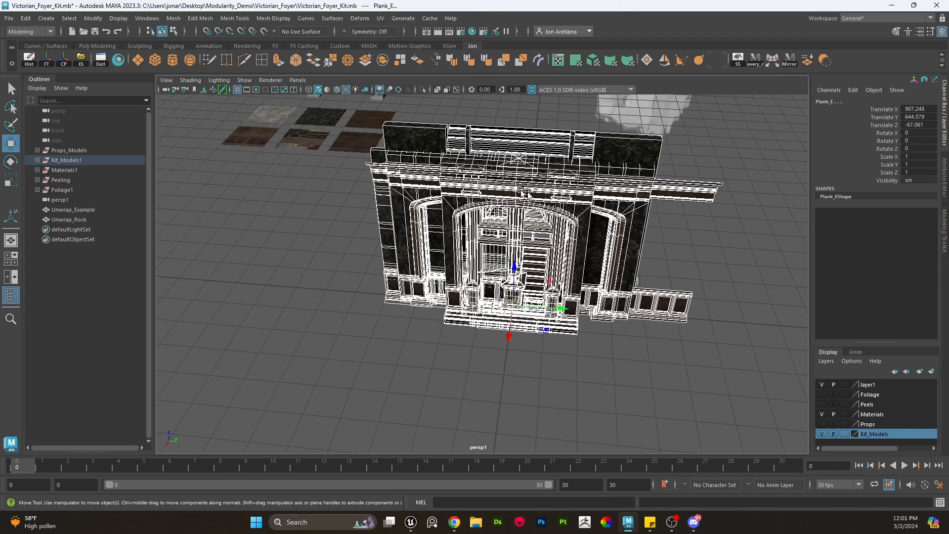
pyautogui.hotkey('ctrl', 'z')
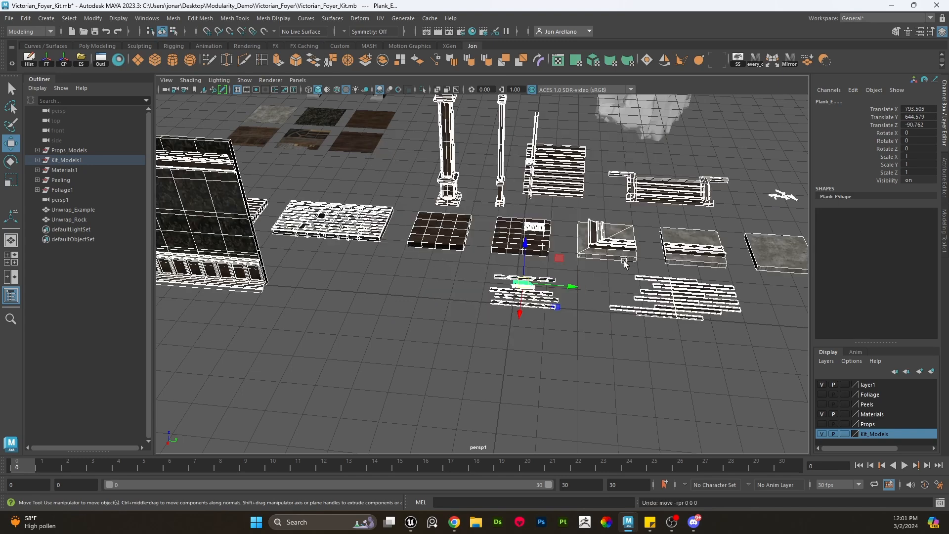
# - Hide the Kit_Models display layer to leave only the material swatches and example meshes
pyautogui.click(657, 384)
pyautogui.keyDown('alt'); pyautogui.moveTo(611, 293); pyautogui.dragTo(562, 268, button='right'); pyautogui.keyUp('alt')
pyautogui.keyDown('alt'); pyautogui.moveTo(562, 268); pyautogui.dragTo(563, 292, button='middle'); pyautogui.keyUp('alt')
pyautogui.keyDown('alt'); pyautogui.moveTo(563, 292); pyautogui.dragTo(551, 288); pyautogui.keyUp('alt')
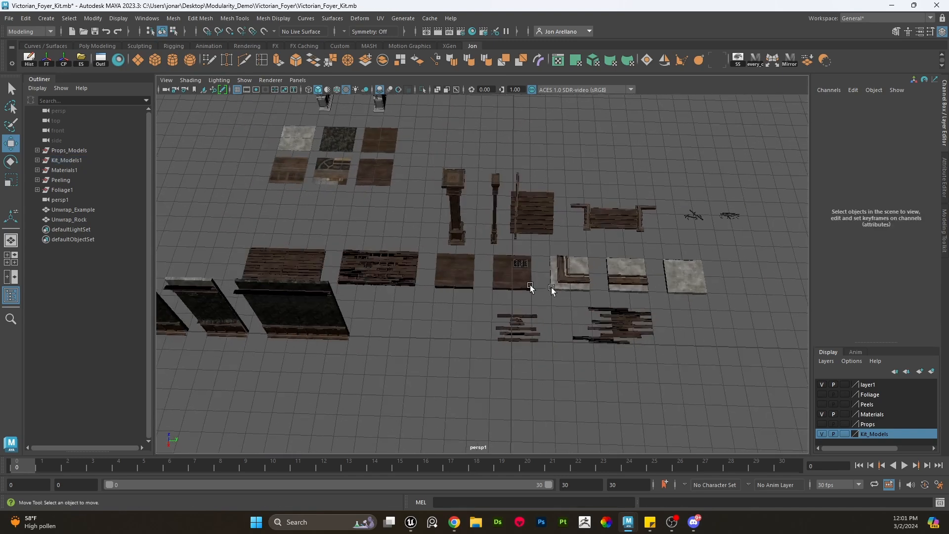
pyautogui.click(822, 434)
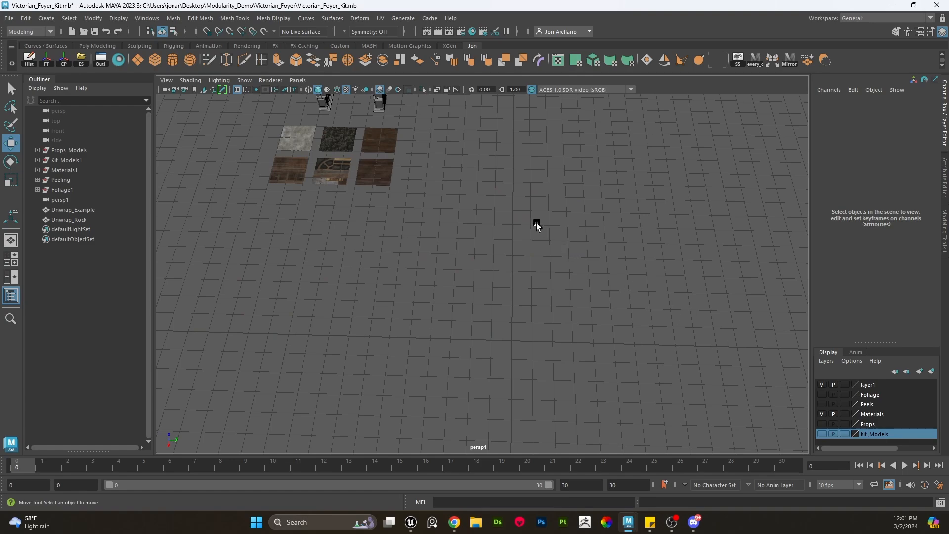
# - Select the Unwrap_Example archway and frame it in the viewport
pyautogui.keyDown('alt'); pyautogui.moveTo(537, 226); pyautogui.dragTo(489, 272); pyautogui.keyUp('alt')
pyautogui.click(477, 223)
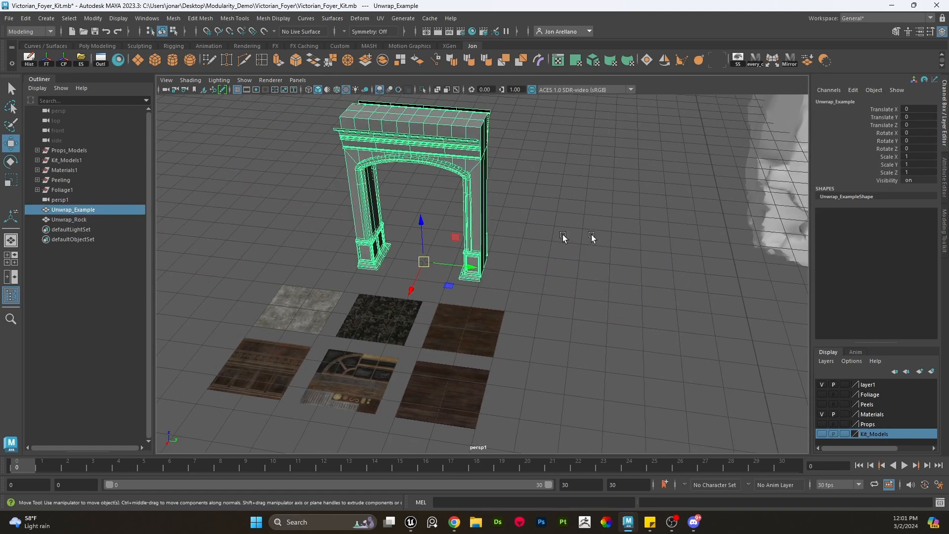
pyautogui.click(757, 204)
pyautogui.keyDown('alt'); pyautogui.moveTo(757, 204); pyautogui.dragTo(924, 197); pyautogui.keyUp('alt')
pyautogui.scroll(5, 593, 261)
pyautogui.click(486, 238)
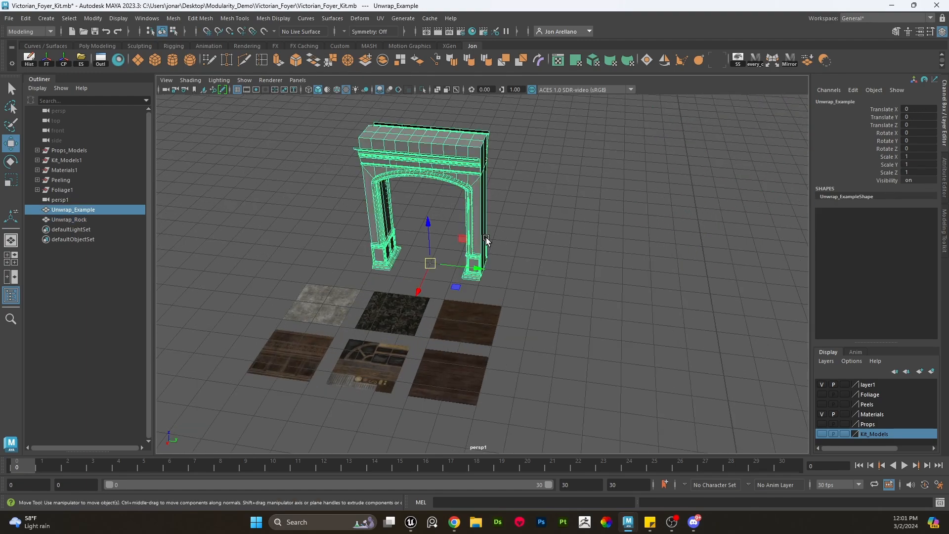
pyautogui.press('f')
pyautogui.keyDown('alt'); pyautogui.moveTo(624, 273); pyautogui.dragTo(609, 295); pyautogui.keyUp('alt')
pyautogui.keyDown('alt'); pyautogui.moveTo(609, 296); pyautogui.dragTo(639, 206, button='middle'); pyautogui.keyUp('alt')
pyautogui.keyDown('alt'); pyautogui.moveTo(639, 208); pyautogui.dragTo(618, 369); pyautogui.keyUp('alt')
# - Select and inspect the tiling material swatch planes laid out in front of the archway
pyautogui.click(586, 303)
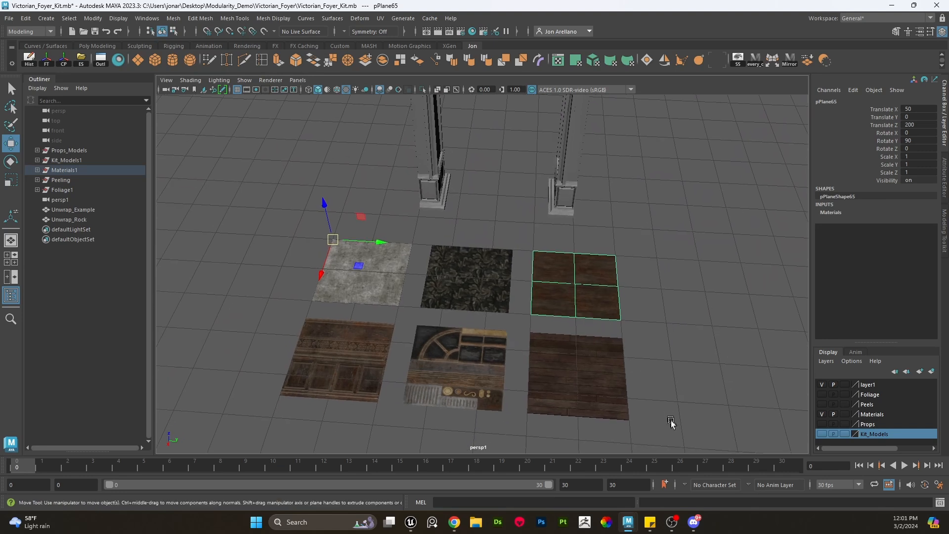
pyautogui.moveTo(672, 422); pyautogui.dragTo(347, 276)
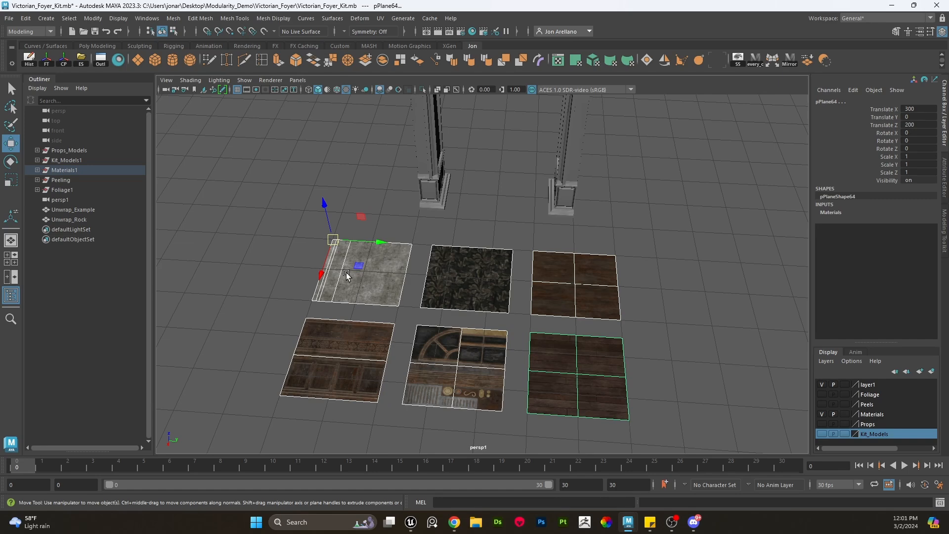
pyautogui.click(439, 235)
pyautogui.scroll(3, 385, 268)
pyautogui.keyDown('alt'); pyautogui.moveTo(321, 272); pyautogui.dragTo(417, 259, button='middle'); pyautogui.keyUp('alt')
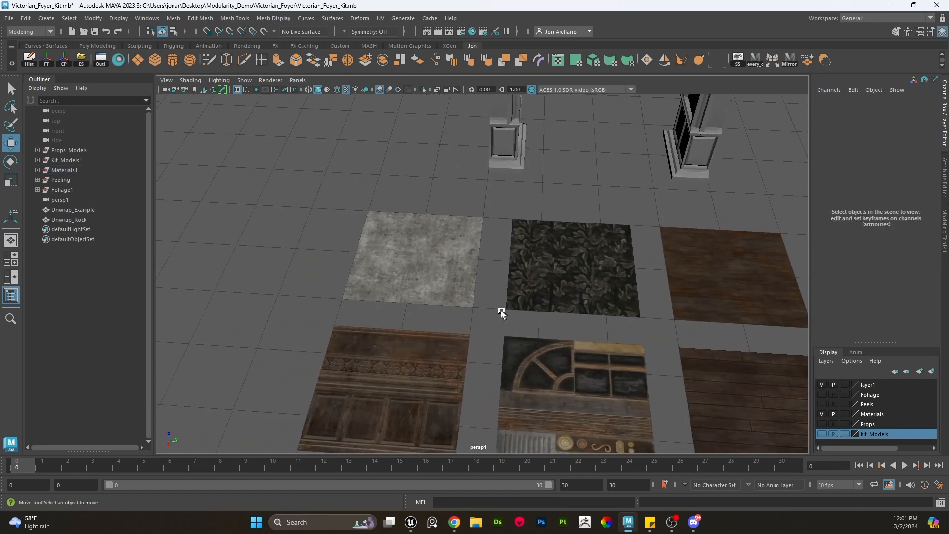
pyautogui.keyDown('alt'); pyautogui.moveTo(524, 283); pyautogui.dragTo(467, 274, button='middle'); pyautogui.keyUp('alt')
pyautogui.click(419, 256)
pyautogui.scroll(-2, 460, 266)
pyautogui.keyDown('alt'); pyautogui.moveTo(467, 274); pyautogui.dragTo(458, 264); pyautogui.keyUp('alt')
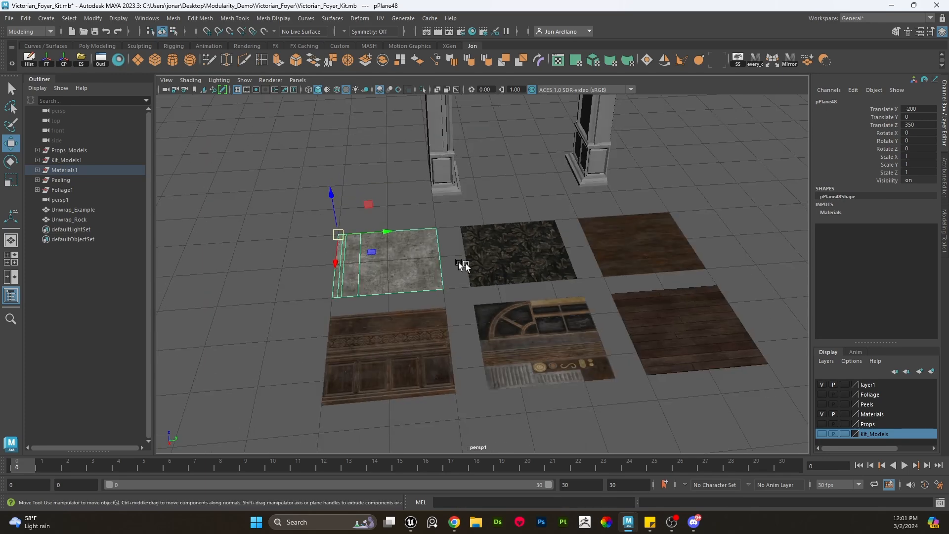
pyautogui.scroll(2, 463, 266)
pyautogui.click(418, 202)
pyautogui.click(496, 234)
pyautogui.click(670, 239)
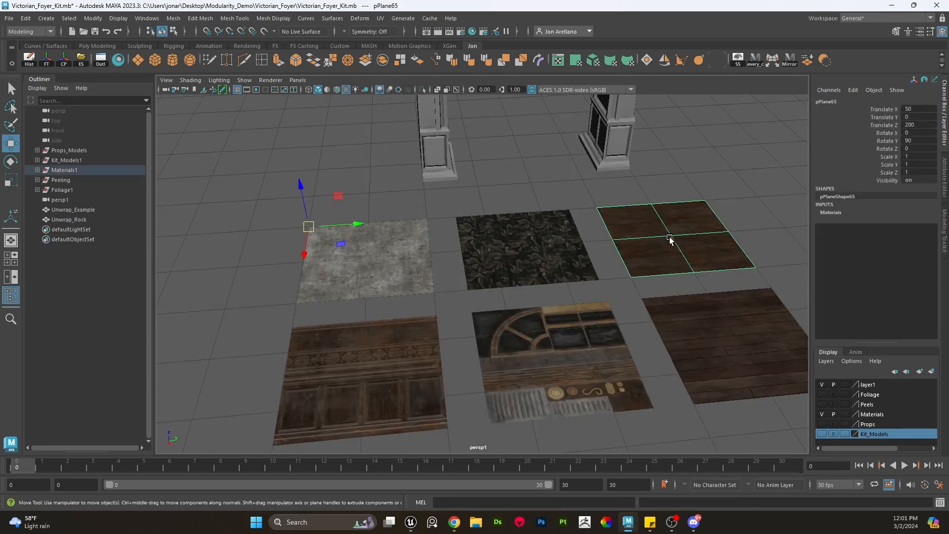
pyautogui.keyDown('alt'); pyautogui.moveTo(670, 239); pyautogui.dragTo(650, 296); pyautogui.keyUp('alt')
pyautogui.click(727, 351)
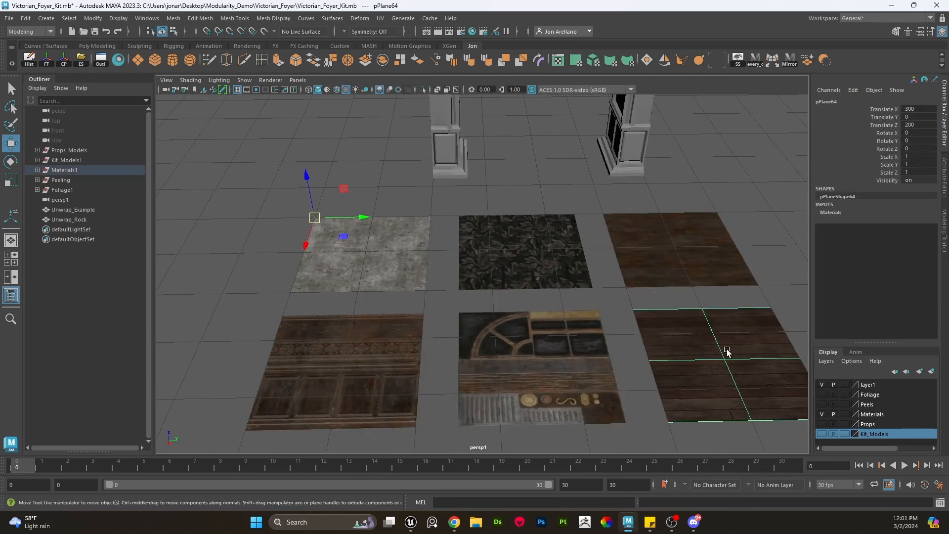
pyautogui.keyDown('alt'); pyautogui.moveTo(489, 238); pyautogui.dragTo(489, 278, button='middle'); pyautogui.keyUp('alt')
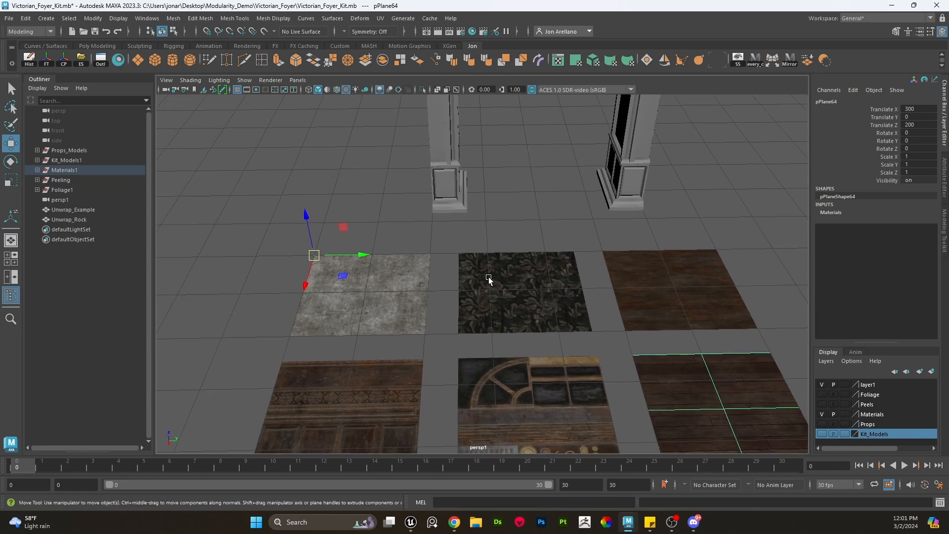
pyautogui.keyDown('alt'); pyautogui.moveTo(389, 256); pyautogui.dragTo(391, 284, button='middle'); pyautogui.keyUp('alt')
pyautogui.click(393, 292)
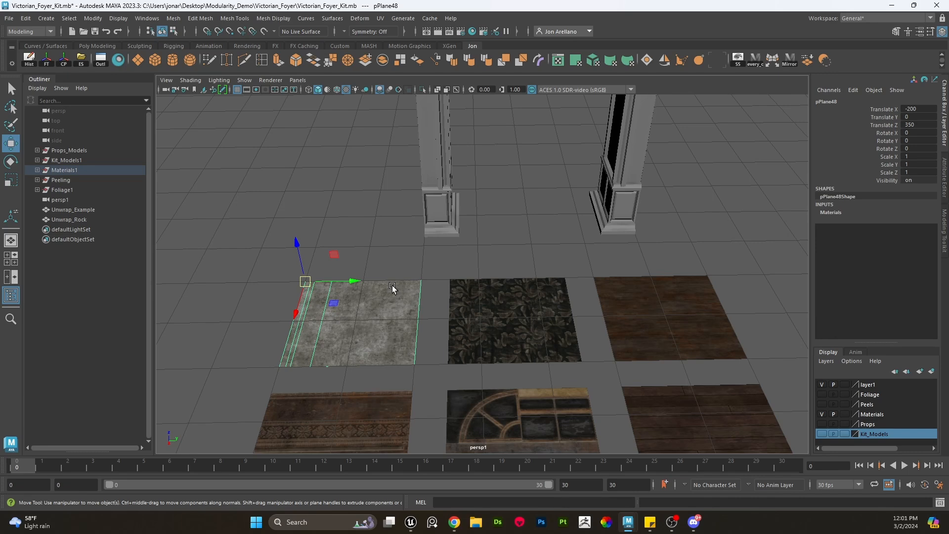
pyautogui.keyDown('alt'); pyautogui.moveTo(402, 284); pyautogui.dragTo(462, 281); pyautogui.keyUp('alt')
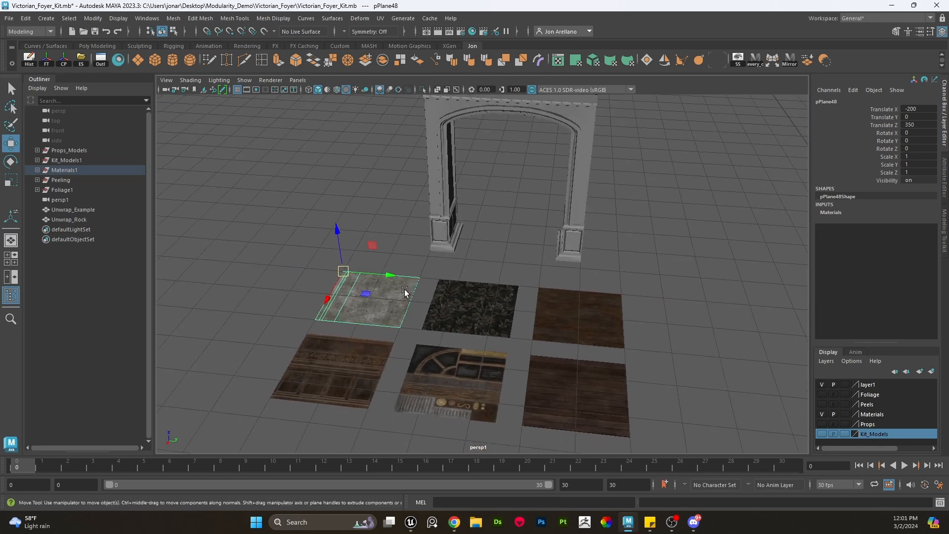
pyautogui.scroll(3, 388, 262)
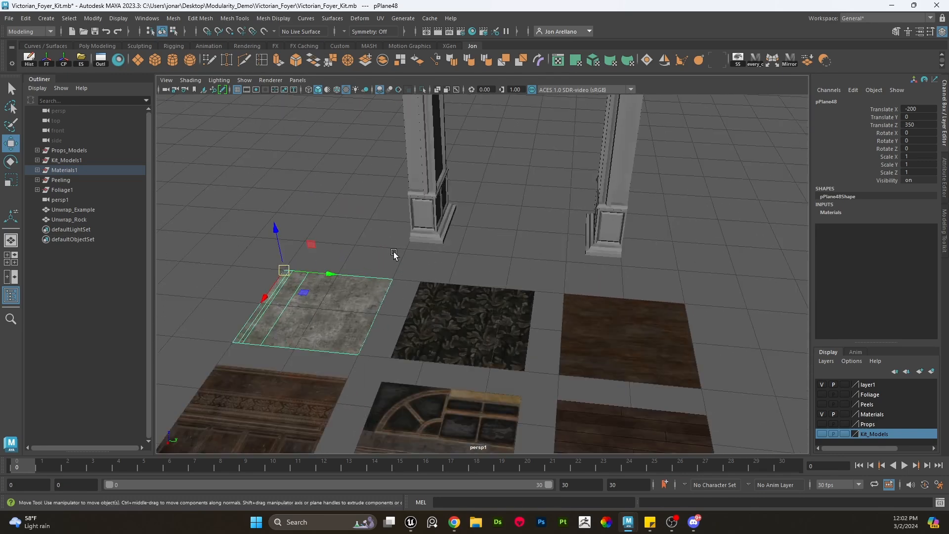
pyautogui.click(473, 265)
pyautogui.scroll(-3, 473, 265)
pyautogui.scroll(5, 479, 273)
pyautogui.scroll(-5, 456, 274)
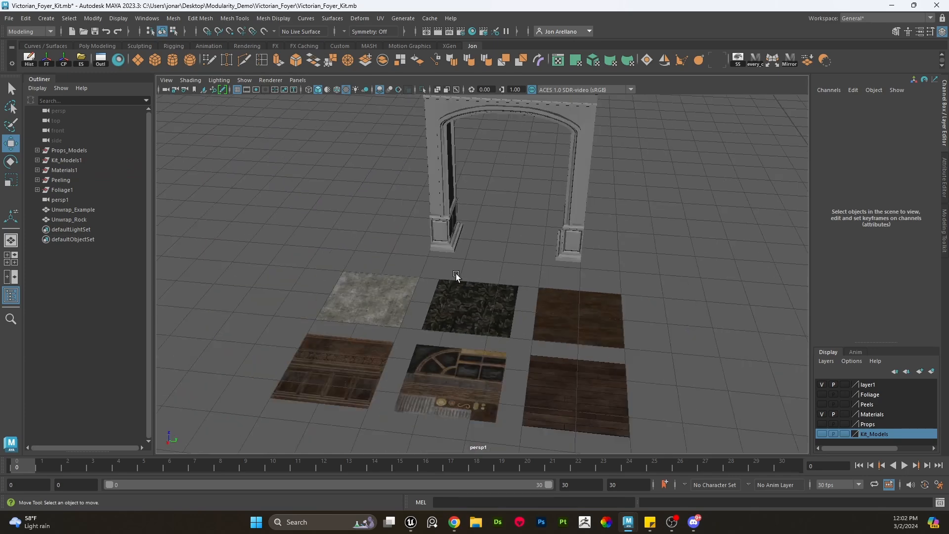
pyautogui.scroll(2, 470, 279)
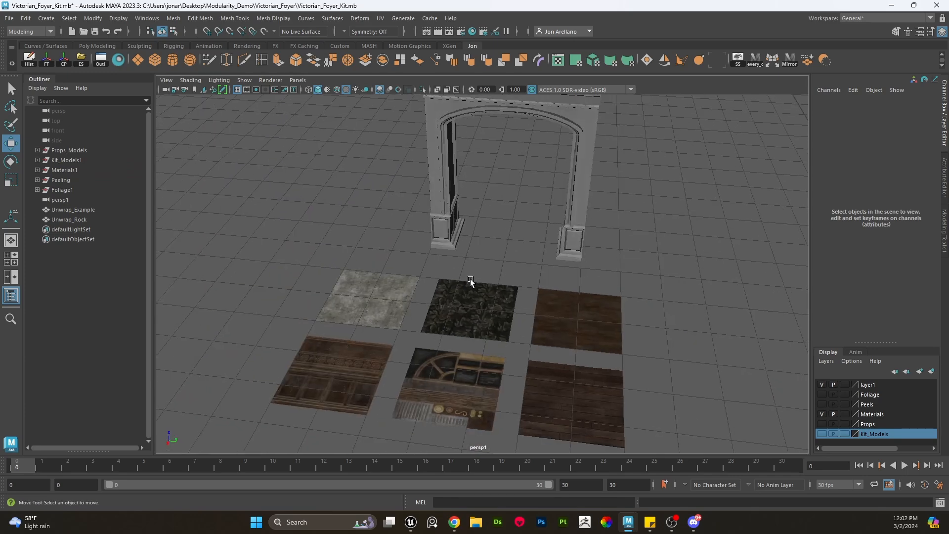
pyautogui.keyDown('alt'); pyautogui.moveTo(493, 296); pyautogui.dragTo(509, 301); pyautogui.keyUp('alt')
pyautogui.keyDown('alt'); pyautogui.moveTo(509, 301); pyautogui.dragTo(510, 273, button='middle'); pyautogui.keyUp('alt')
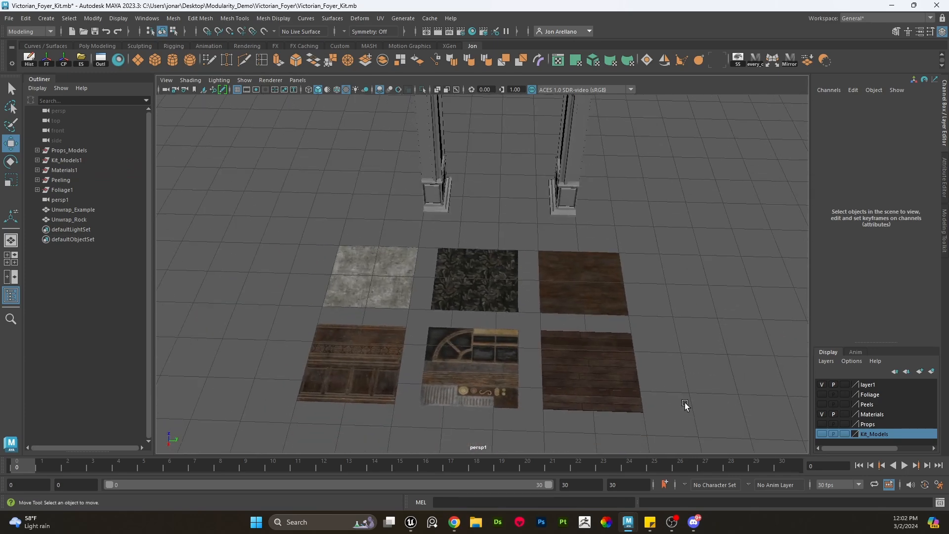
pyautogui.moveTo(685, 416); pyautogui.dragTo(345, 273)
pyautogui.click(663, 330)
pyautogui.keyDown('alt'); pyautogui.moveTo(577, 366); pyautogui.dragTo(528, 407, button='middle'); pyautogui.keyUp('alt')
pyautogui.keyDown('alt'); pyautogui.moveTo(527, 408); pyautogui.dragTo(508, 272); pyautogui.keyUp('alt')
# - Select the archway's faces and apply an Automatic UV projection to them
pyautogui.click(515, 260)
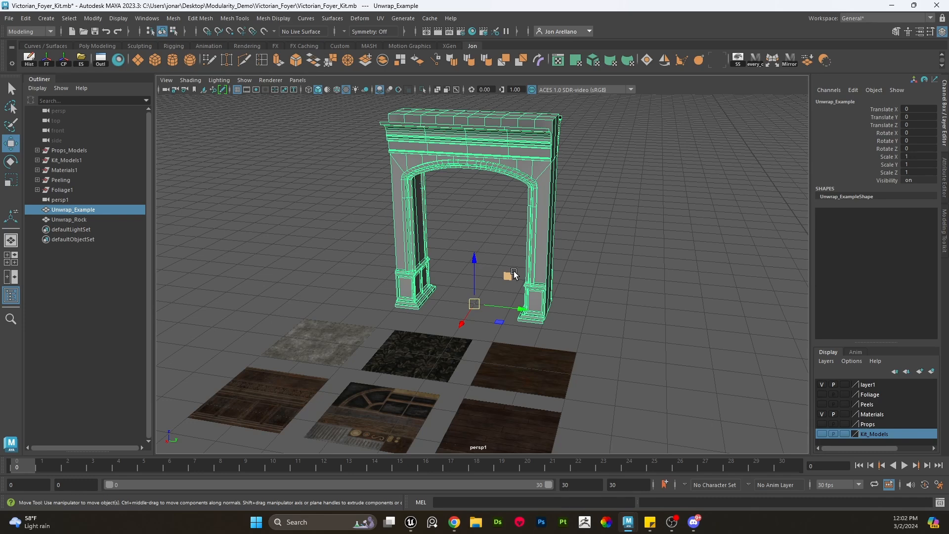
pyautogui.click(577, 262)
pyautogui.scroll(3, 594, 243)
pyautogui.keyDown('alt'); pyautogui.moveTo(594, 243); pyautogui.dragTo(588, 292, button='middle'); pyautogui.keyUp('alt')
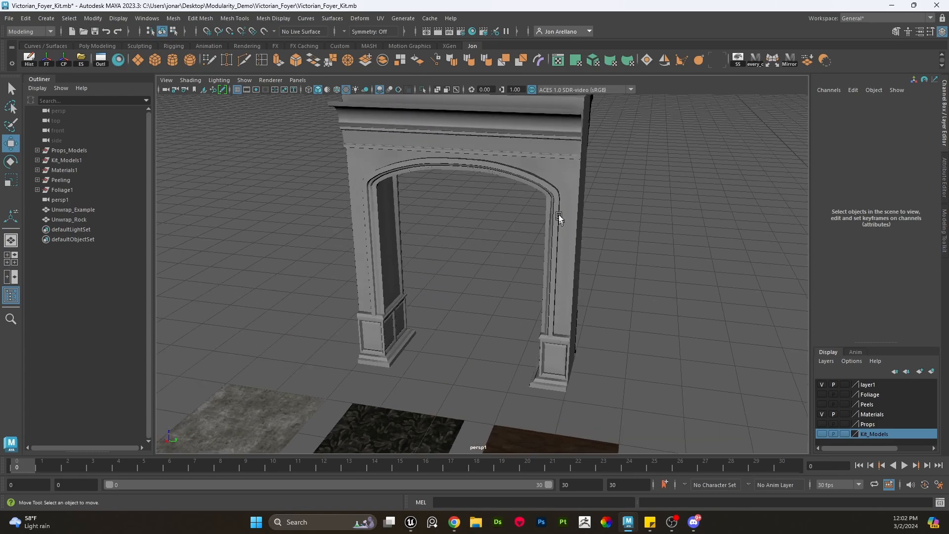
pyautogui.click(560, 216)
pyautogui.keyDown('alt'); pyautogui.moveTo(571, 201); pyautogui.dragTo(569, 184); pyautogui.keyUp('alt')
pyautogui.moveTo(569, 183); pyautogui.dragTo(568, 189, button='right')
pyautogui.press('q')
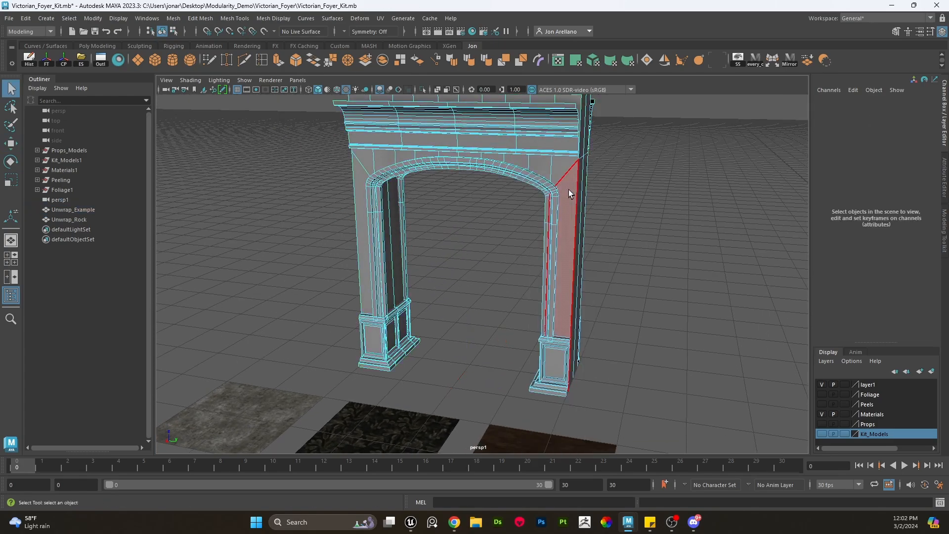
pyautogui.doubleClick(568, 183)
pyautogui.scroll(-5, 570, 196)
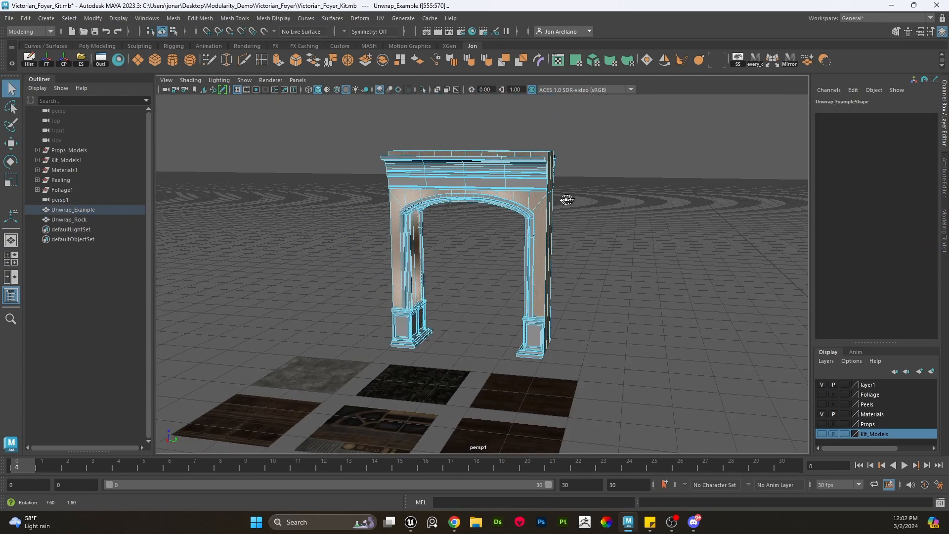
pyautogui.keyDown('alt'); pyautogui.moveTo(568, 199); pyautogui.dragTo(540, 170); pyautogui.keyUp('alt')
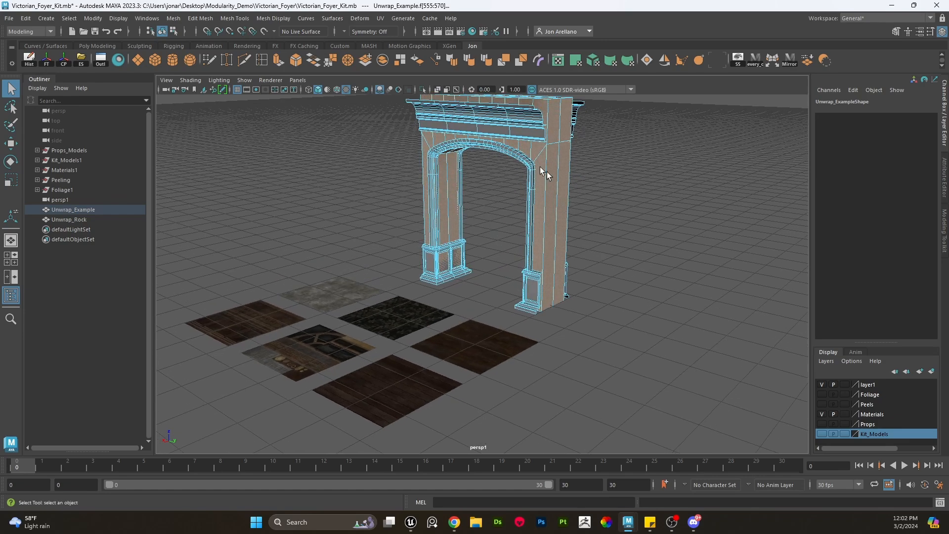
pyautogui.keyDown('alt'); pyautogui.moveTo(540, 187); pyautogui.dragTo(547, 227, button='middle'); pyautogui.keyUp('alt')
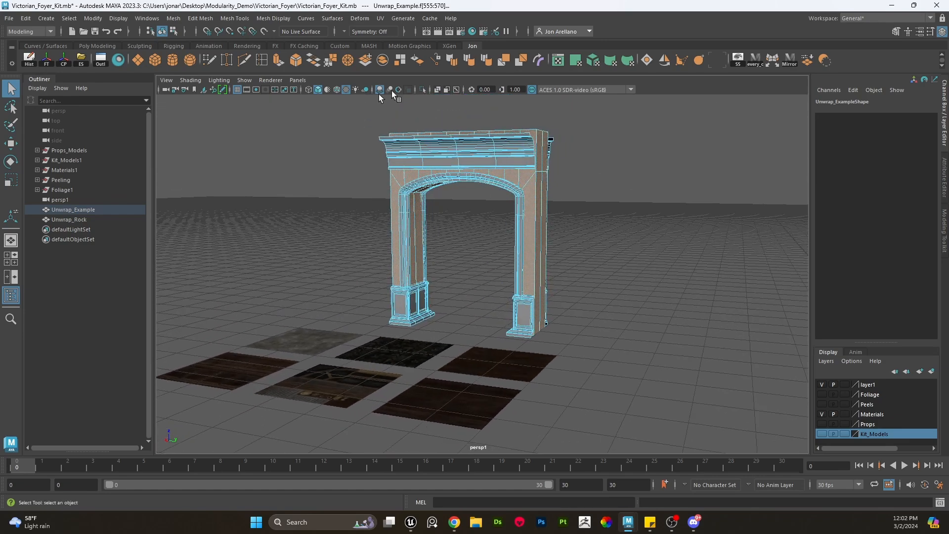
pyautogui.click(581, 63)
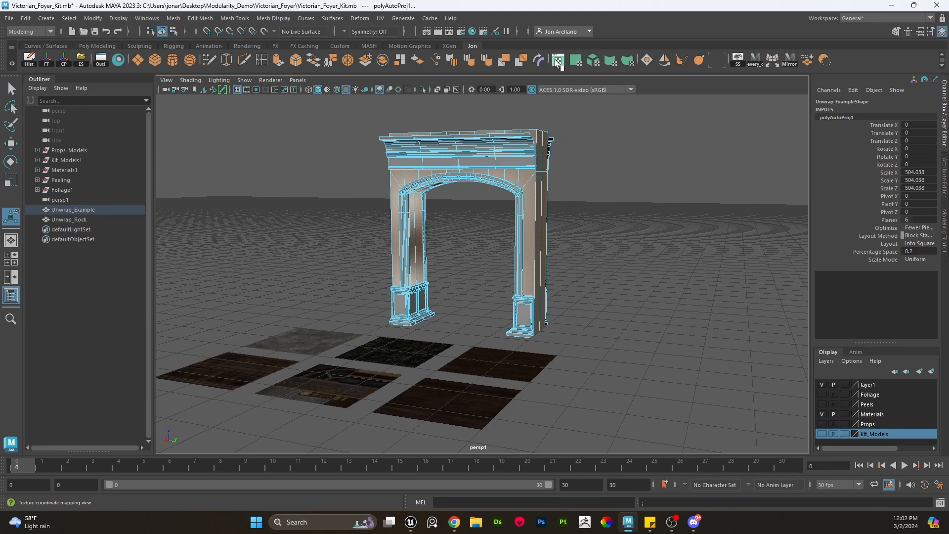
# - Open the UV Editor and frame the archway's automatic UV shells
pyautogui.moveTo(0, 89); pyautogui.dragTo(572, 89)
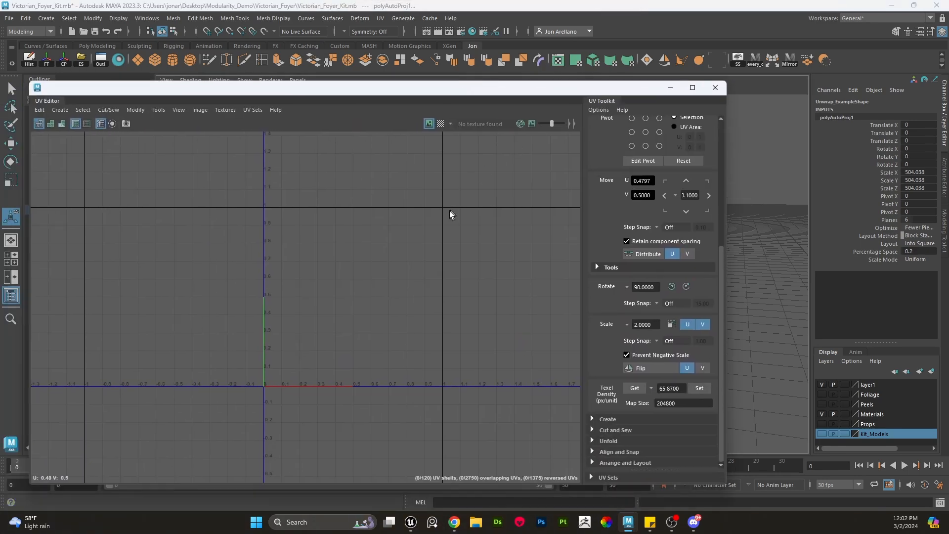
pyautogui.scroll(-3, 426, 244)
pyautogui.moveTo(426, 244); pyautogui.dragTo(423, 271, button='right')
pyautogui.scroll(-5, 423, 270)
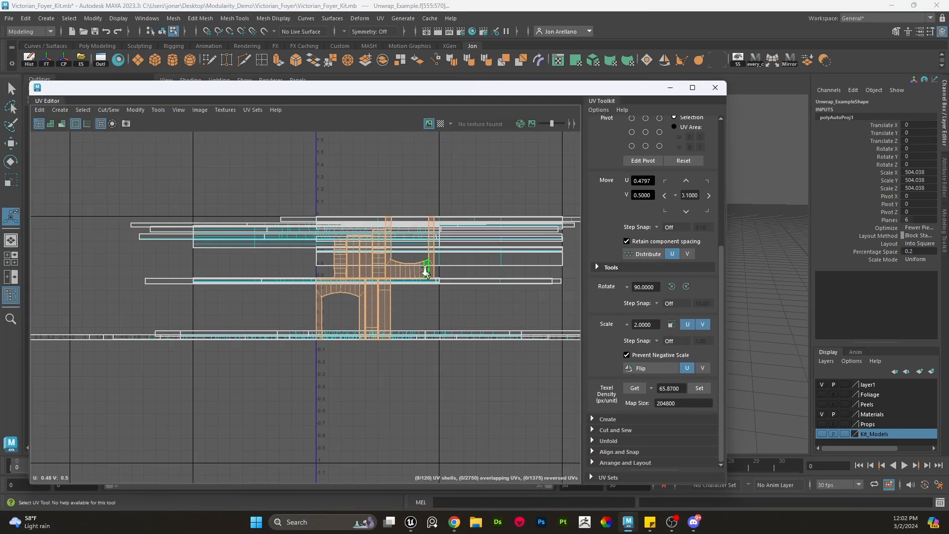
# - Select all the archway's UV shells and move them around the UV space
pyautogui.press('w')
pyautogui.hotkey('ctrl', 'shift', 'i')
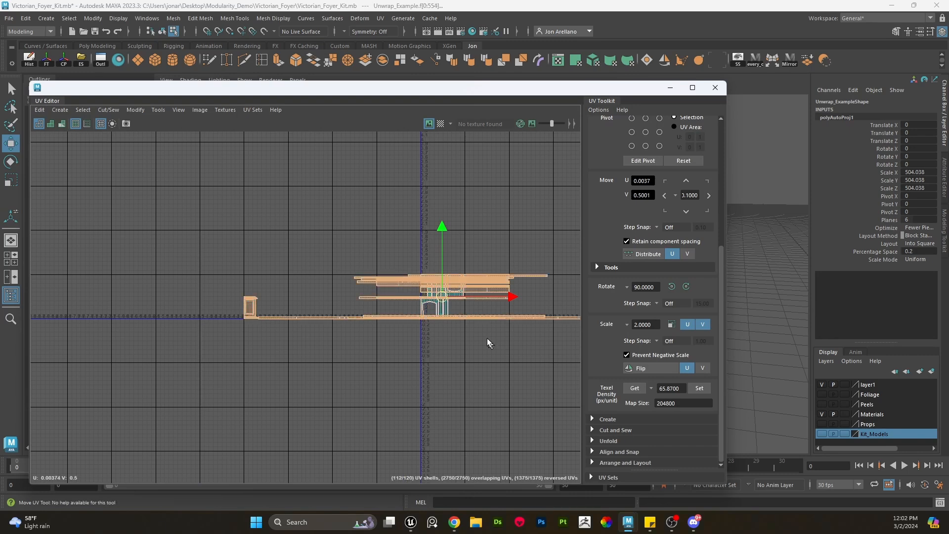
pyautogui.moveTo(431, 310); pyautogui.dragTo(650, 211, button='middle')
pyautogui.keyDown('alt'); pyautogui.moveTo(534, 255); pyautogui.dragTo(405, 272, button='middle'); pyautogui.keyUp('alt')
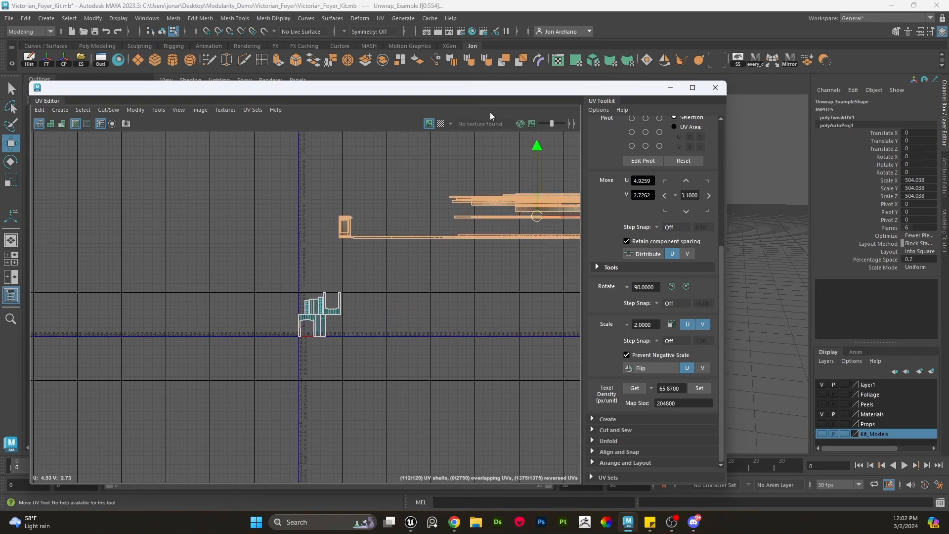
pyautogui.moveTo(495, 93); pyautogui.dragTo(438, 160)
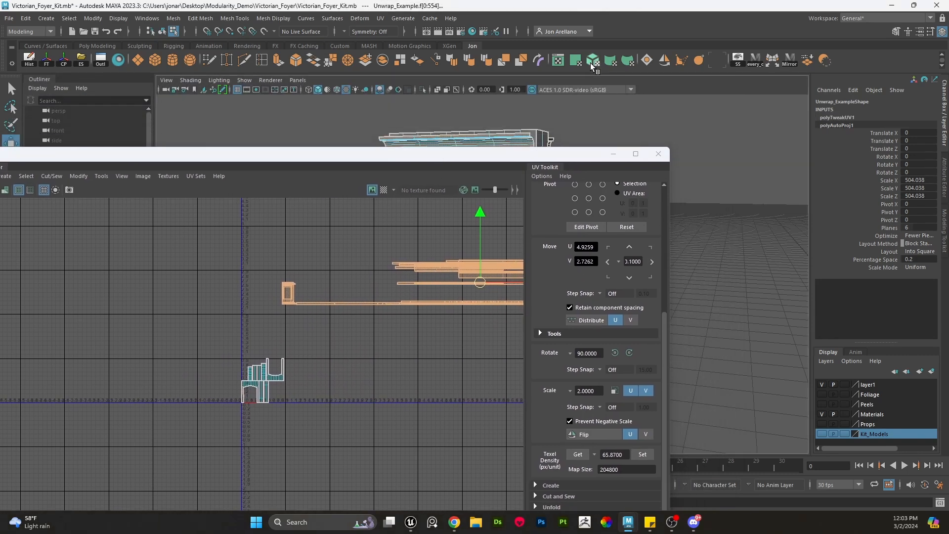
# - Reapply an Automatic UV projection to the archway and move the resulting shells into the 0-1 tile
pyautogui.click(594, 61)
pyautogui.scroll(8, 257, 399)
pyautogui.press('w')
pyautogui.moveTo(263, 382); pyautogui.dragTo(666, 296, button='middle')
pyautogui.scroll(-2, 420, 285)
pyautogui.keyDown('alt'); pyautogui.moveTo(401, 354); pyautogui.dragTo(480, 321, button='middle'); pyautogui.keyUp('alt')
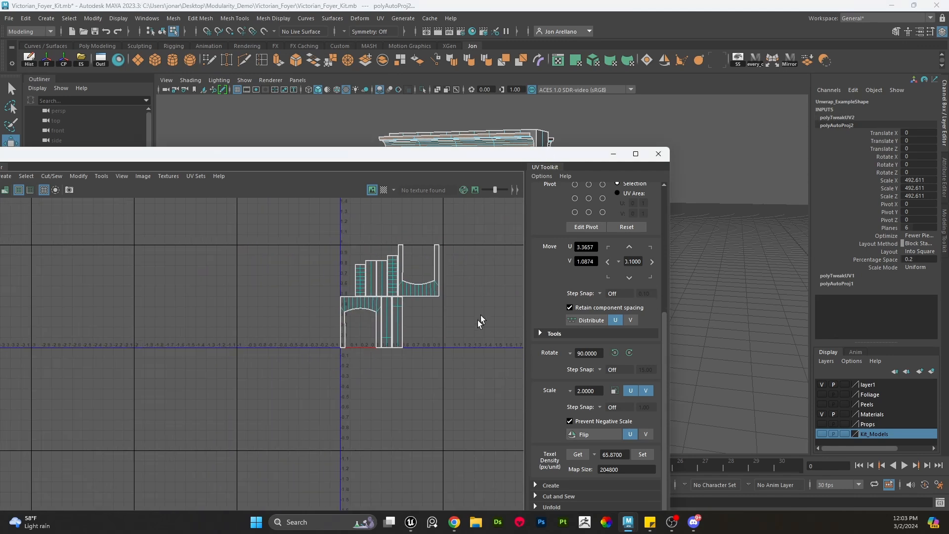
# - Assign the wallpaper tiling material to the archway so its texture shows in the UV Editor
pyautogui.scroll(3, 475, 326)
pyautogui.moveTo(460, 405); pyautogui.dragTo(130, 199)
pyautogui.moveTo(470, 160); pyautogui.dragTo(493, 310)
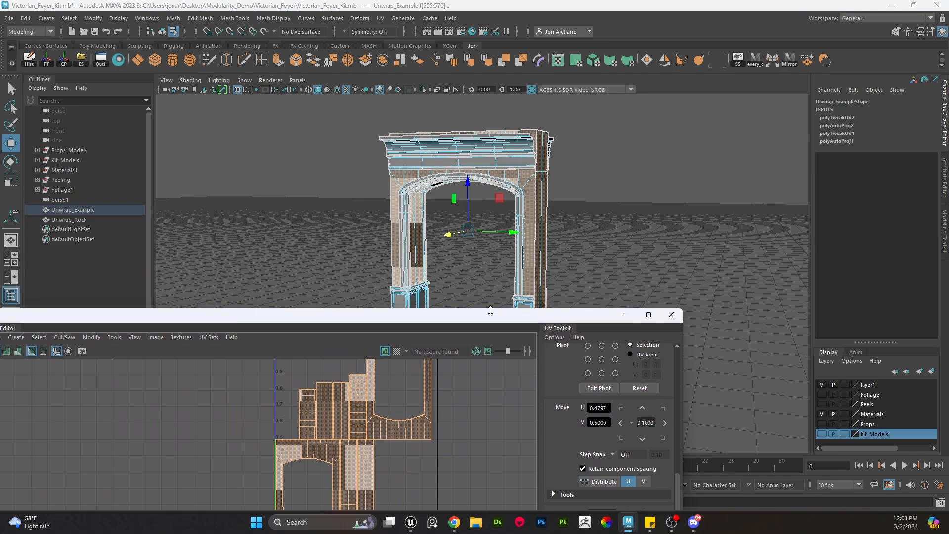
pyautogui.keyDown('alt'); pyautogui.moveTo(494, 250); pyautogui.dragTo(435, 257); pyautogui.keyUp('alt')
pyautogui.moveTo(447, 328); pyautogui.dragTo(478, 221)
pyautogui.scroll(5, 428, 364)
pyautogui.scroll(2, 289, 355)
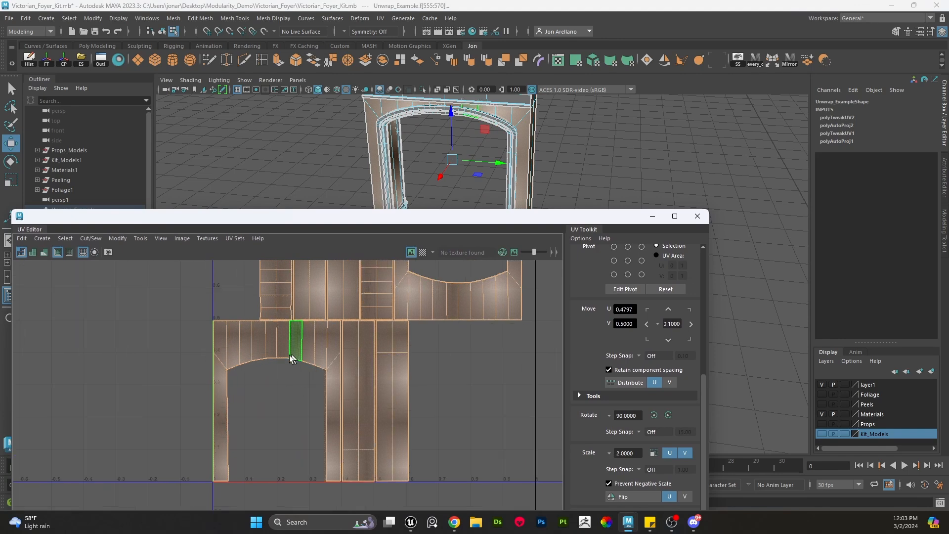
pyautogui.scroll(-4, 272, 363)
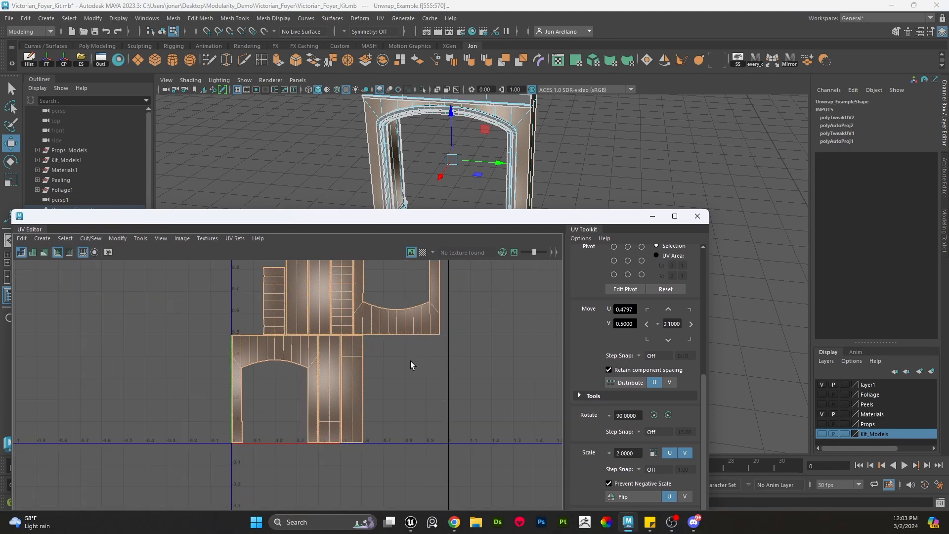
pyautogui.scroll(-3, 411, 365)
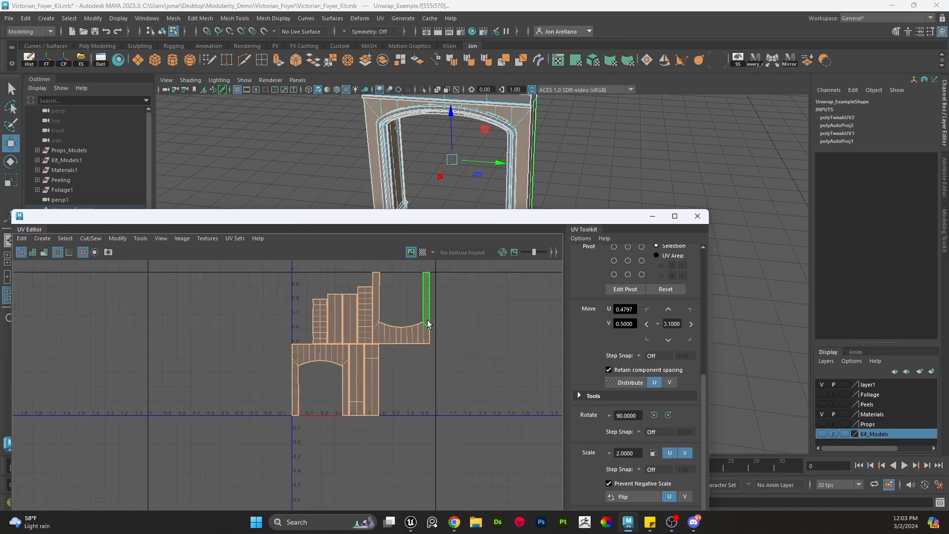
pyautogui.moveTo(565, 162); pyautogui.dragTo(638, 382, button='right')
pyautogui.moveTo(534, 218); pyautogui.dragTo(527, 157)
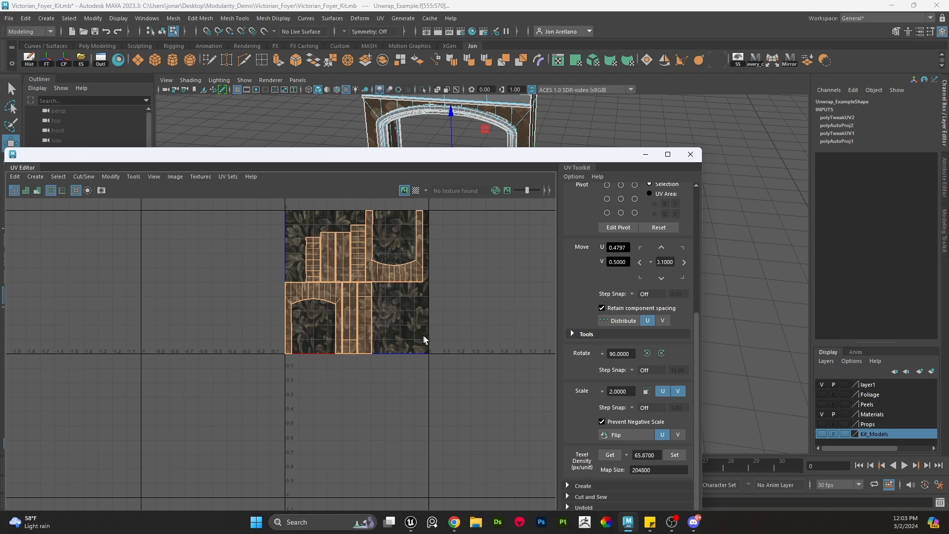
# - Select the arch UV shell and try rotating it, then undo the rotation
pyautogui.scroll(-2, 424, 339)
pyautogui.scroll(5, 557, 131)
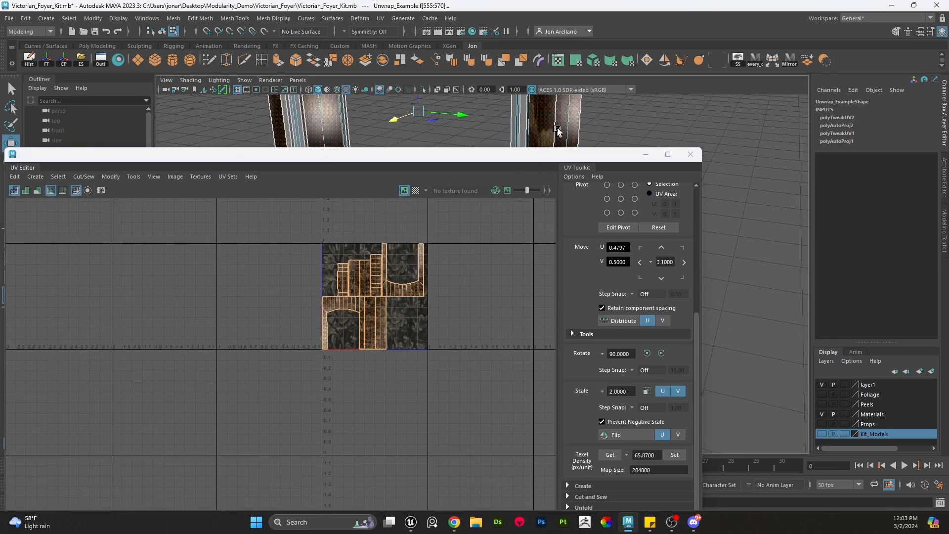
pyautogui.scroll(-5, 558, 131)
pyautogui.scroll(2, 438, 269)
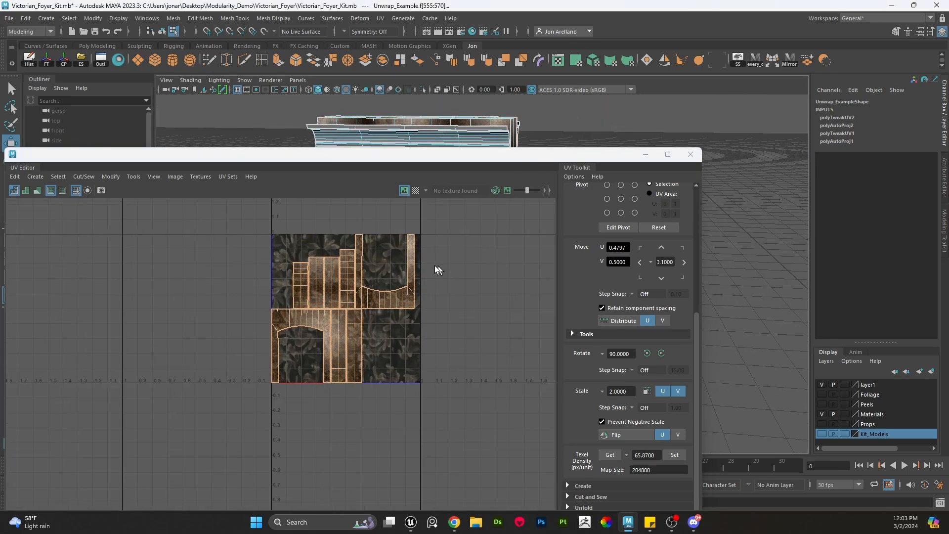
pyautogui.scroll(1, 443, 273)
pyautogui.click(402, 310)
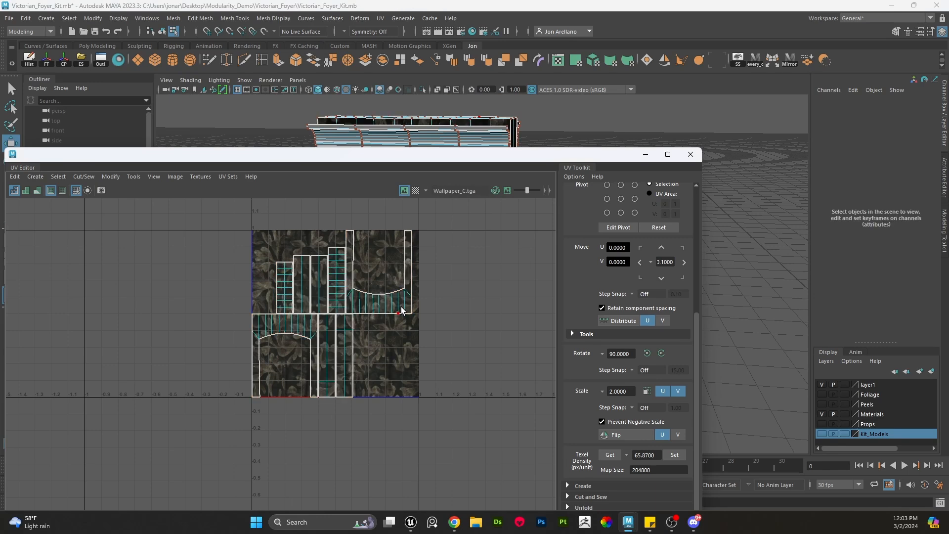
pyautogui.press('w')
pyautogui.press('e')
pyautogui.moveTo(317, 302); pyautogui.dragTo(307, 257)
pyautogui.hotkey('ctrl', 'z')
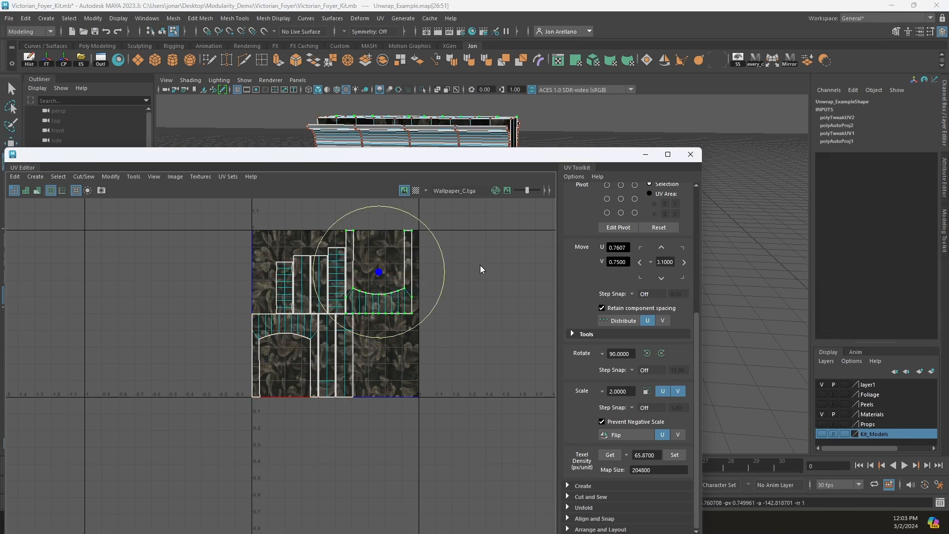
# - Rotate the arch UV shell 180 degrees with 15-degree step snapping and reposition it in the tile
pyautogui.scroll(1, 486, 313)
pyautogui.press('j')
pyautogui.moveTo(427, 293); pyautogui.dragTo(285, 242)
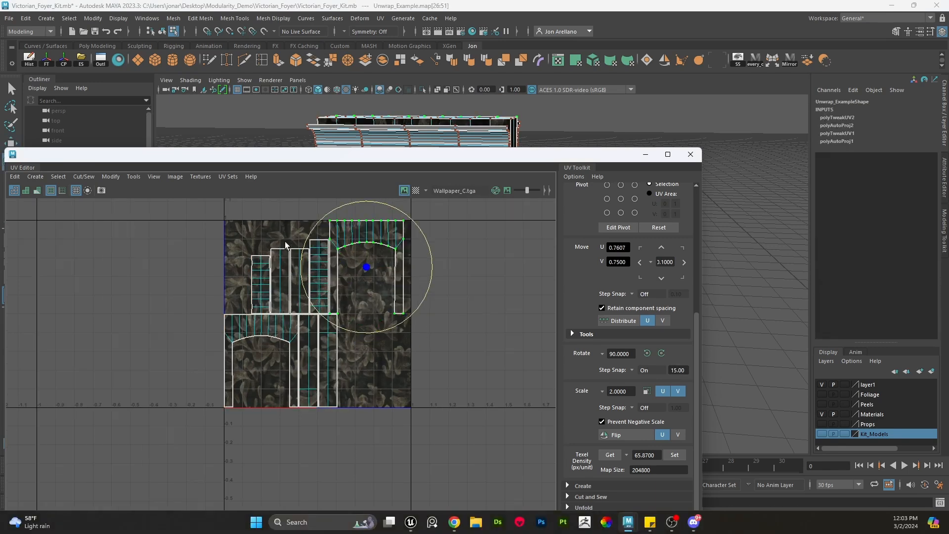
pyautogui.press('w')
pyautogui.keyDown('alt'); pyautogui.moveTo(580, 122); pyautogui.dragTo(486, 140); pyautogui.keyUp('alt')
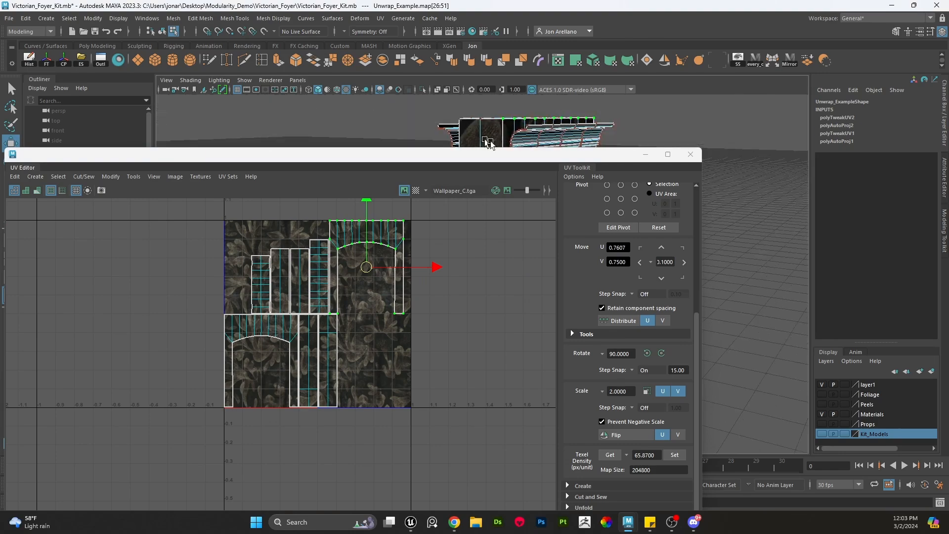
pyautogui.moveTo(562, 148); pyautogui.dragTo(517, 272)
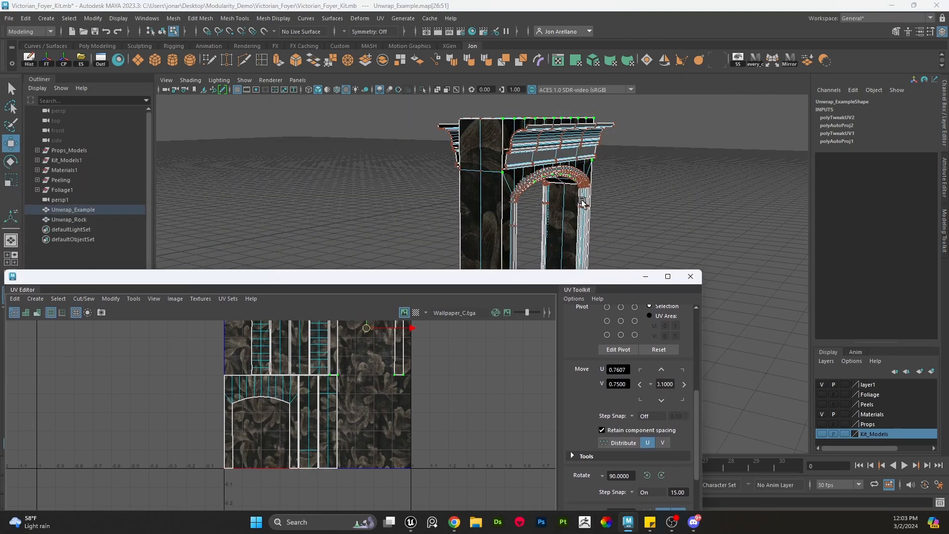
# - Select the lower arch UV shell and move it out beside the 0-1 tile
pyautogui.scroll(2, 580, 197)
pyautogui.keyDown('alt'); pyautogui.moveTo(579, 197); pyautogui.dragTo(572, 160, button='middle'); pyautogui.keyUp('alt')
pyautogui.keyDown('alt'); pyautogui.moveTo(502, 204); pyautogui.dragTo(558, 253); pyautogui.keyUp('alt')
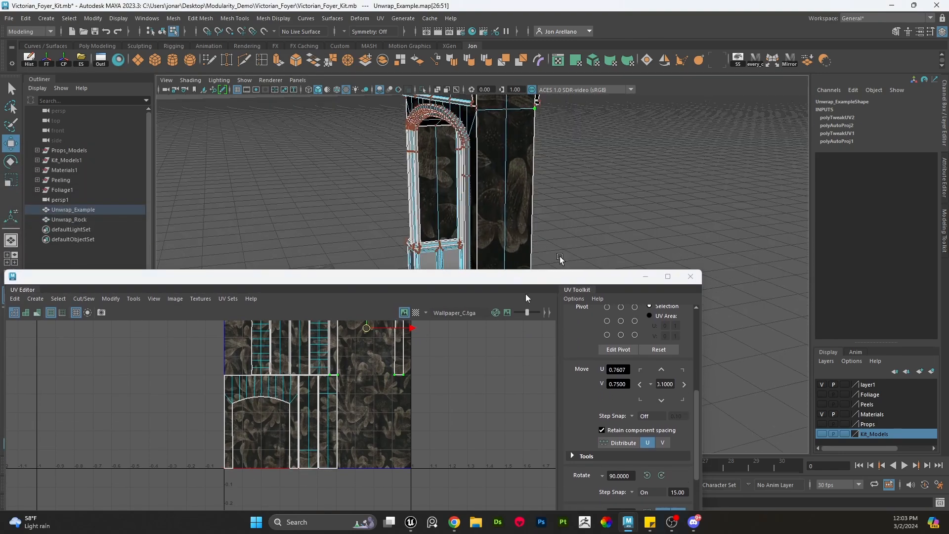
pyautogui.scroll(-3, 258, 388)
pyautogui.keyDown('shift'); pyautogui.doubleClick(251, 392); pyautogui.keyUp('shift')
pyautogui.scroll(-1, 259, 389)
pyautogui.moveTo(282, 405); pyautogui.dragTo(344, 402, button='middle')
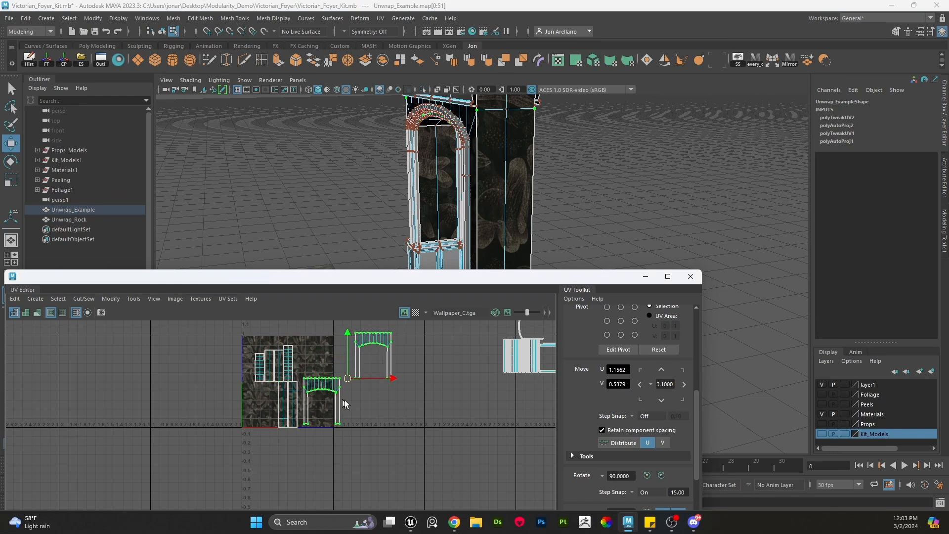
# - Select the archway's UV shells and set their texel density to 512 px/unit
pyautogui.scroll(-1, 370, 421)
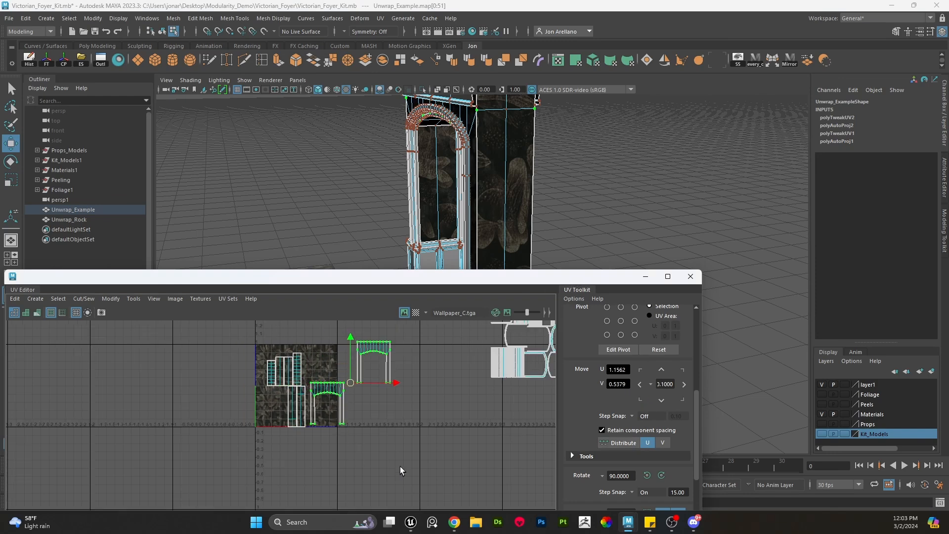
pyautogui.moveTo(398, 470); pyautogui.dragTo(233, 316)
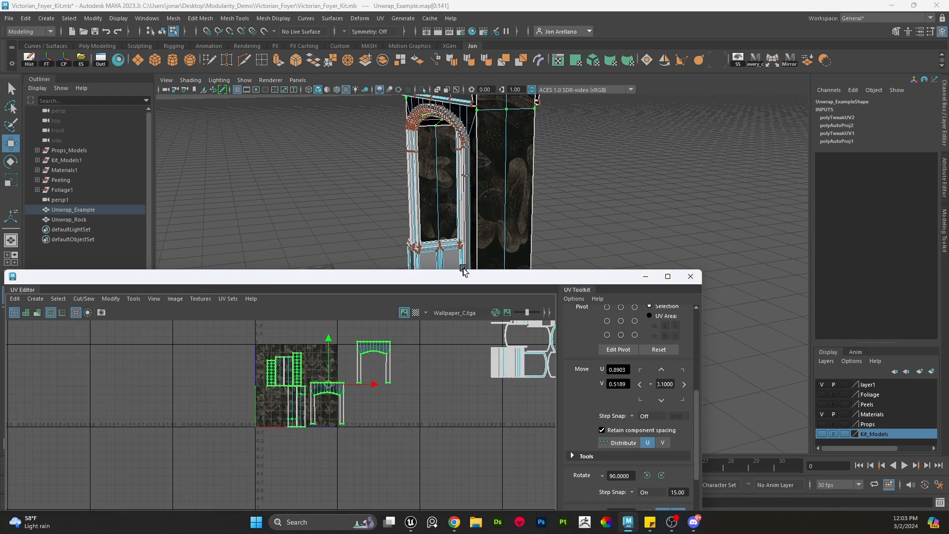
pyautogui.moveTo(469, 276); pyautogui.dragTo(512, 134)
pyautogui.scroll(-5, 680, 325)
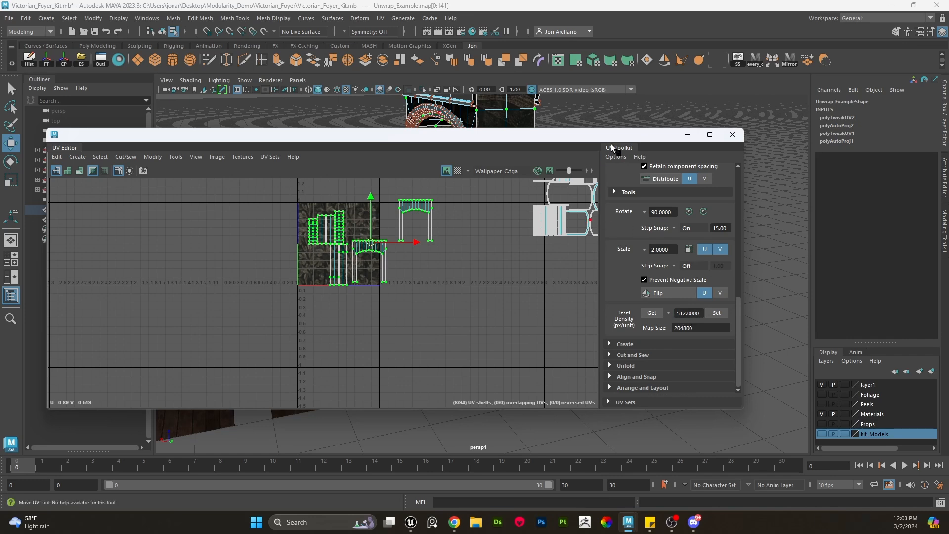
pyautogui.moveTo(49, 128); pyautogui.dragTo(163, 127)
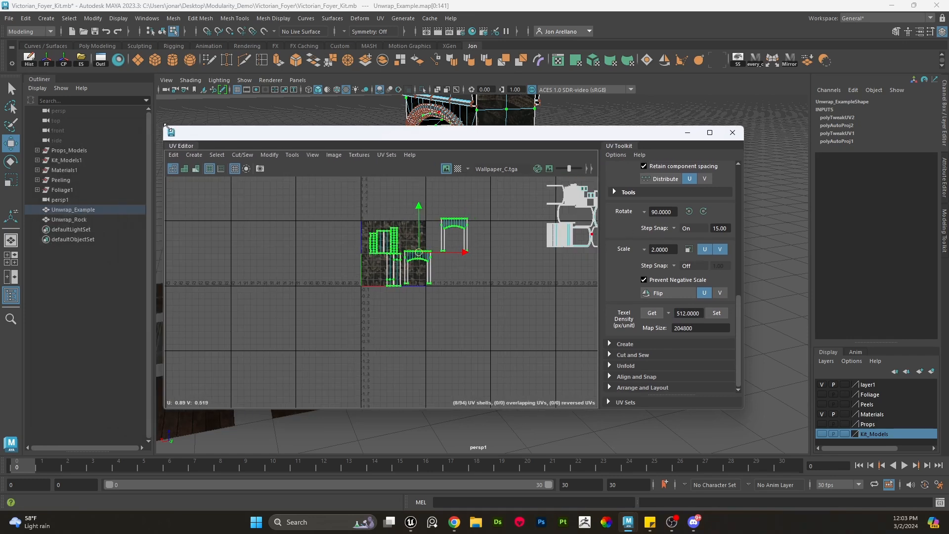
pyautogui.doubleClick(704, 329)
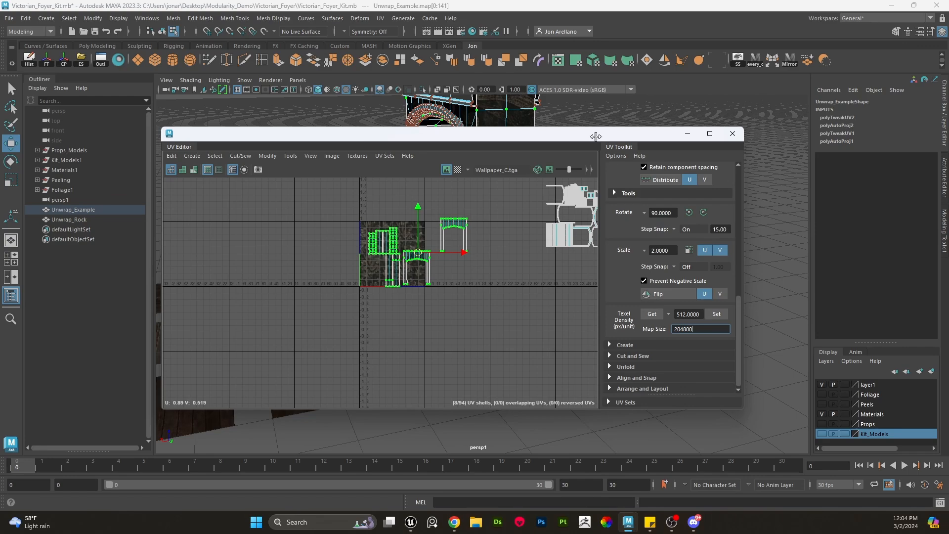
pyautogui.moveTo(595, 135); pyautogui.dragTo(224, 159)
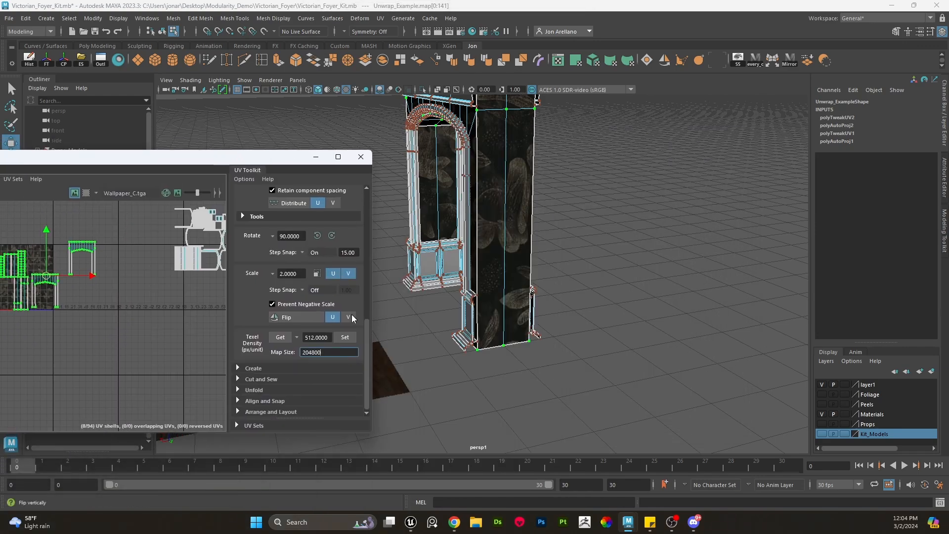
pyautogui.click(345, 334)
# - Minimize the UV Editor and select the textured archway object in the viewport
pyautogui.keyDown('alt'); pyautogui.moveTo(480, 290); pyautogui.dragTo(583, 309); pyautogui.keyUp('alt')
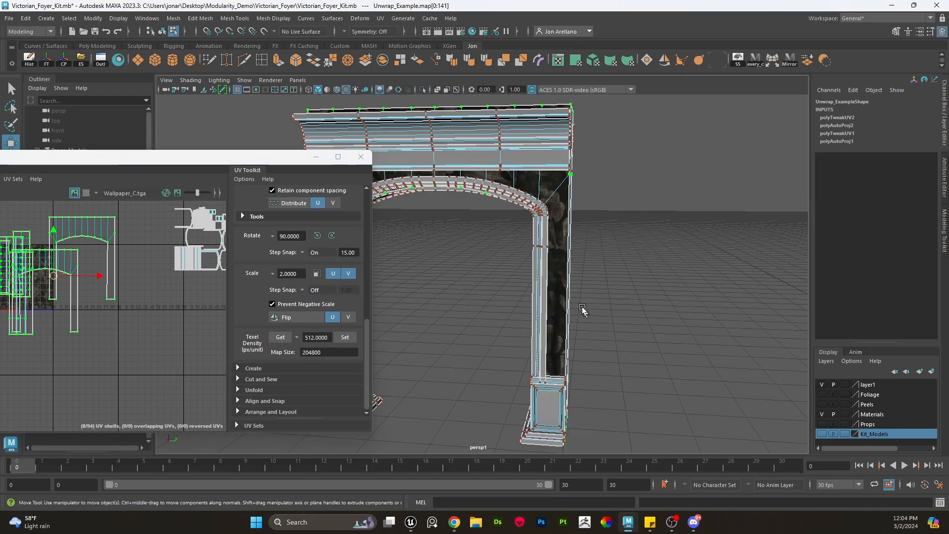
pyautogui.click(317, 158)
pyautogui.keyDown('alt'); pyautogui.moveTo(410, 213); pyautogui.dragTo(486, 206, button='middle'); pyautogui.keyUp('alt')
pyautogui.keyDown('alt'); pyautogui.moveTo(486, 206); pyautogui.dragTo(461, 198); pyautogui.keyUp('alt')
pyautogui.moveTo(461, 197); pyautogui.dragTo(477, 153, button='right')
pyautogui.click(494, 299)
pyautogui.click(418, 278)
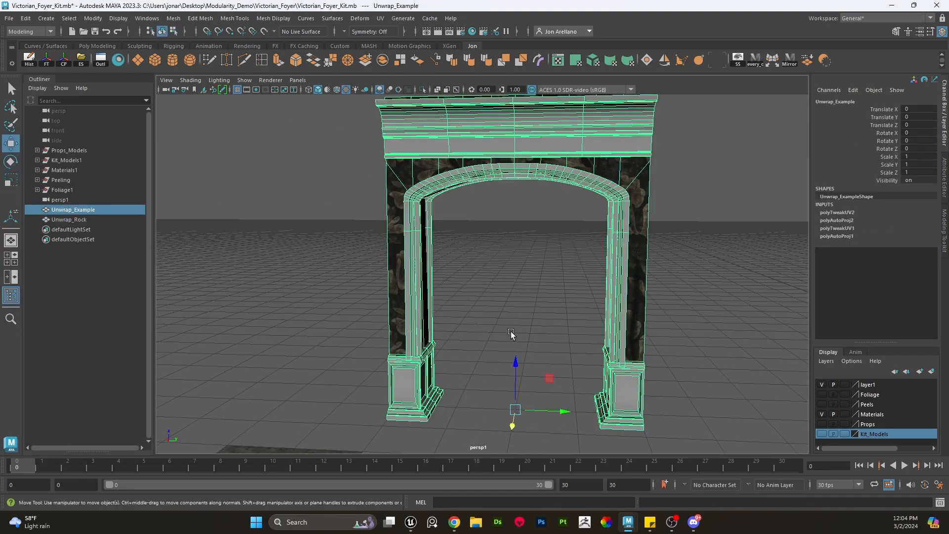
pyautogui.keyDown('alt'); pyautogui.moveTo(513, 334); pyautogui.dragTo(585, 367); pyautogui.keyUp('alt')
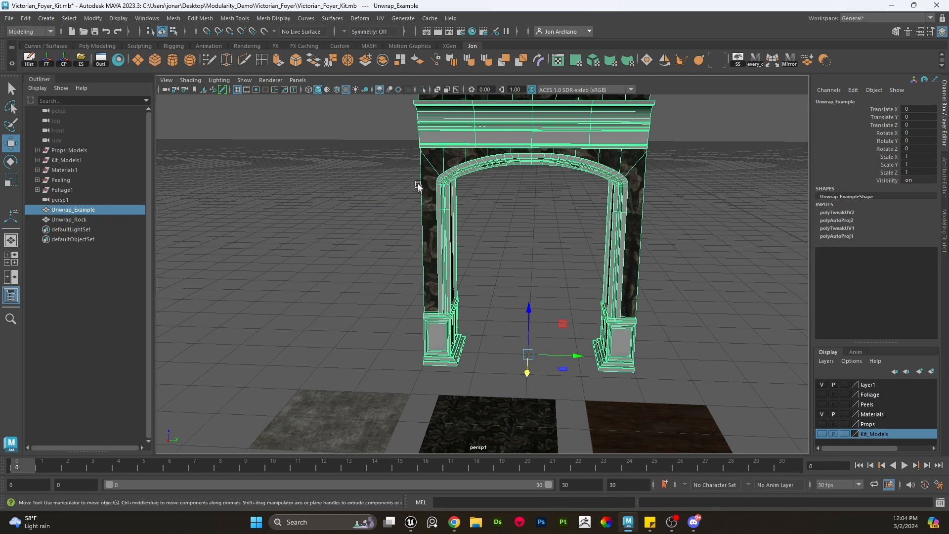
# - Duplicate the archway and grid-snap the copy alongside the original to form a double arch
pyautogui.hotkey('ctrl', 'd')
pyautogui.press('x')
pyautogui.moveTo(575, 356); pyautogui.dragTo(339, 345)
pyautogui.click(515, 300)
pyautogui.scroll(3, 517, 299)
pyautogui.keyDown('alt'); pyautogui.moveTo(517, 299); pyautogui.dragTo(534, 330, button='middle'); pyautogui.keyUp('alt')
pyautogui.scroll(3, 534, 330)
pyautogui.keyDown('alt'); pyautogui.moveTo(534, 331); pyautogui.dragTo(472, 266); pyautogui.keyUp('alt')
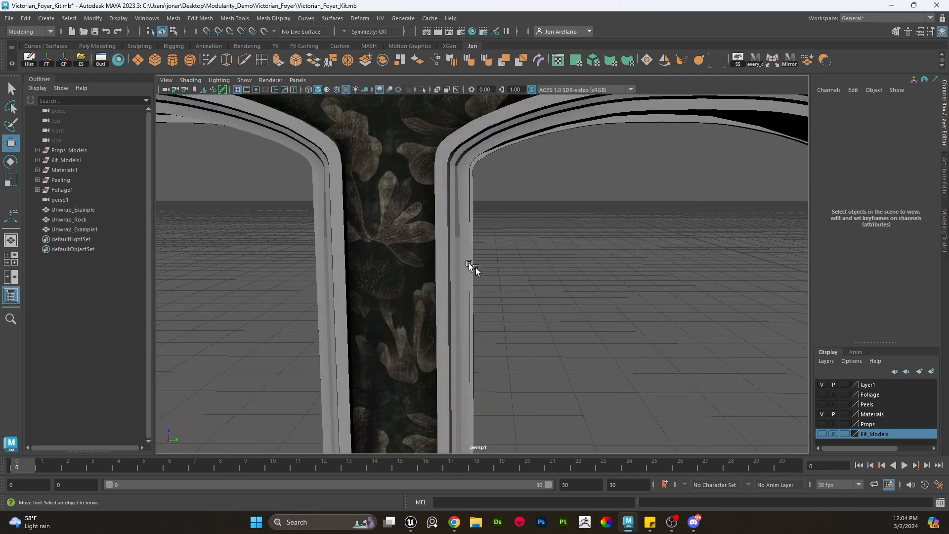
pyautogui.scroll(-3, 410, 215)
pyautogui.keyDown('alt'); pyautogui.moveTo(426, 216); pyautogui.dragTo(490, 307); pyautogui.keyUp('alt')
pyautogui.scroll(-5, 493, 257)
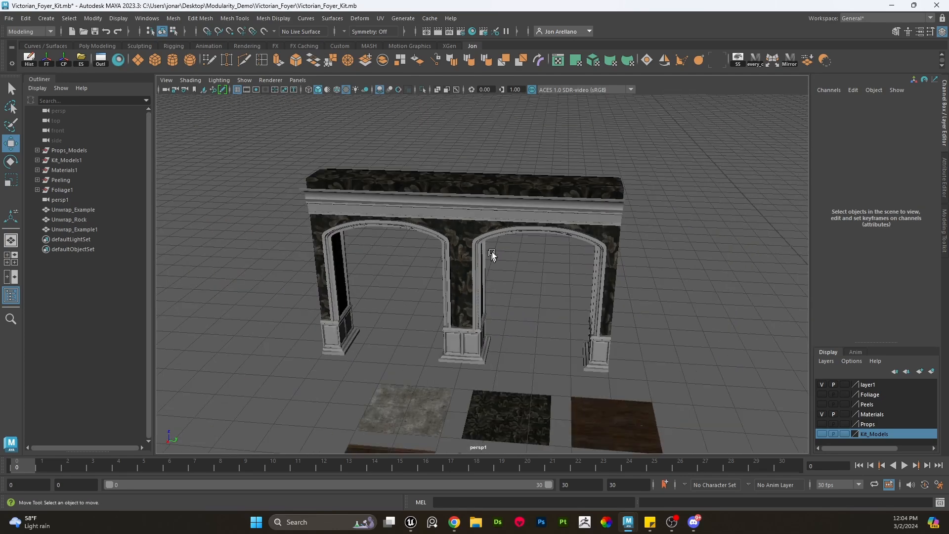
# - Duplicate the original archway again and move the copy to the other side, forming a three-arch arcade
pyautogui.click(502, 233)
pyautogui.scroll(4, 469, 369)
pyautogui.keyDown('alt'); pyautogui.moveTo(456, 387); pyautogui.dragTo(462, 355, button='middle'); pyautogui.keyUp('alt')
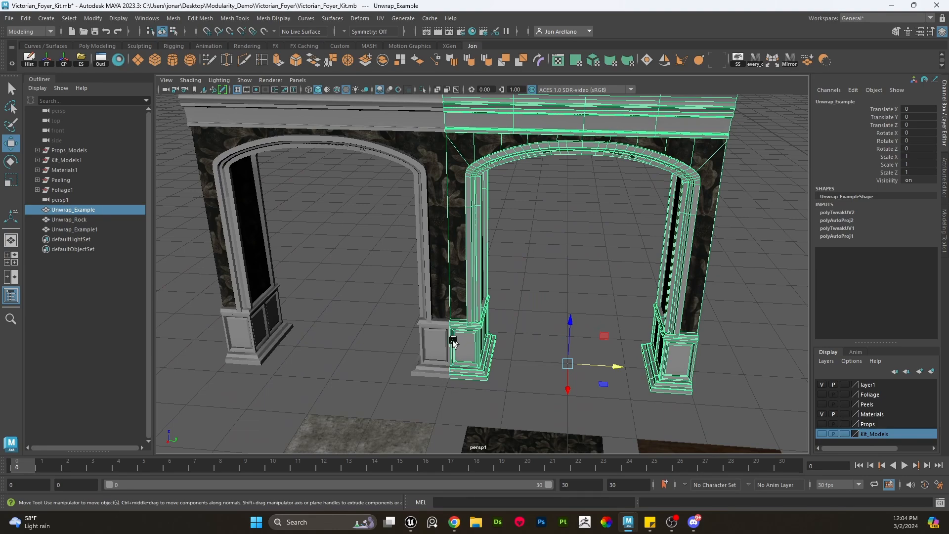
pyautogui.scroll(-3, 562, 328)
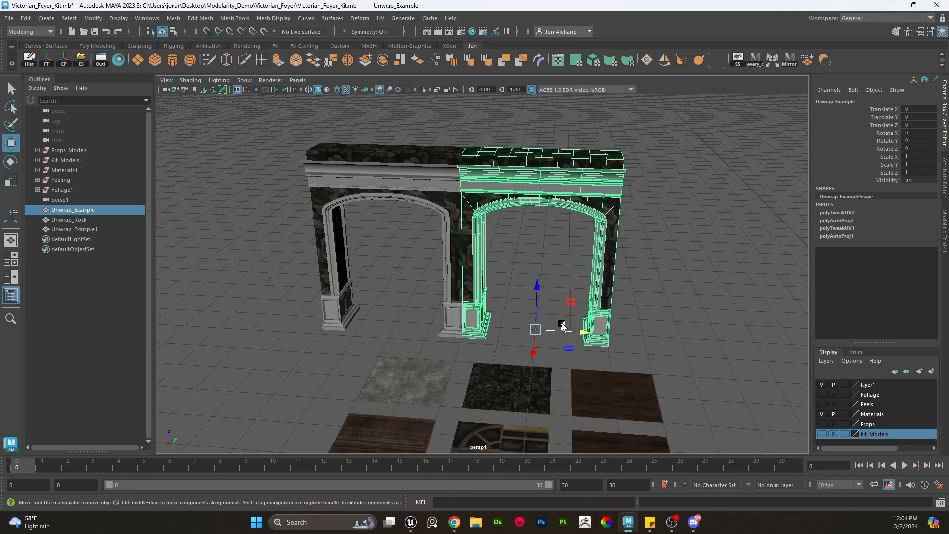
pyautogui.hotkey('ctrl', 'd')
pyautogui.moveTo(572, 332); pyautogui.dragTo(679, 333)
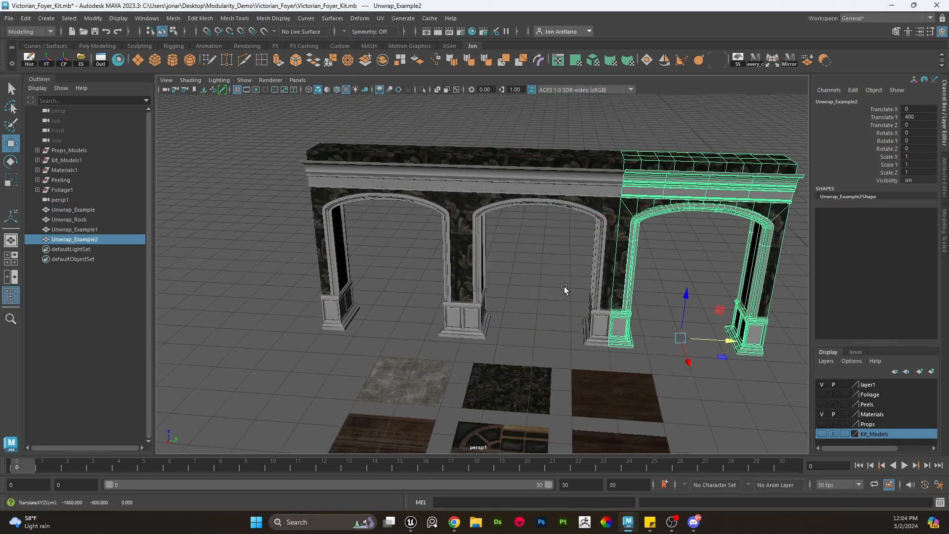
pyautogui.click(567, 290)
pyautogui.keyDown('alt'); pyautogui.moveTo(598, 292); pyautogui.dragTo(527, 271); pyautogui.keyUp('alt')
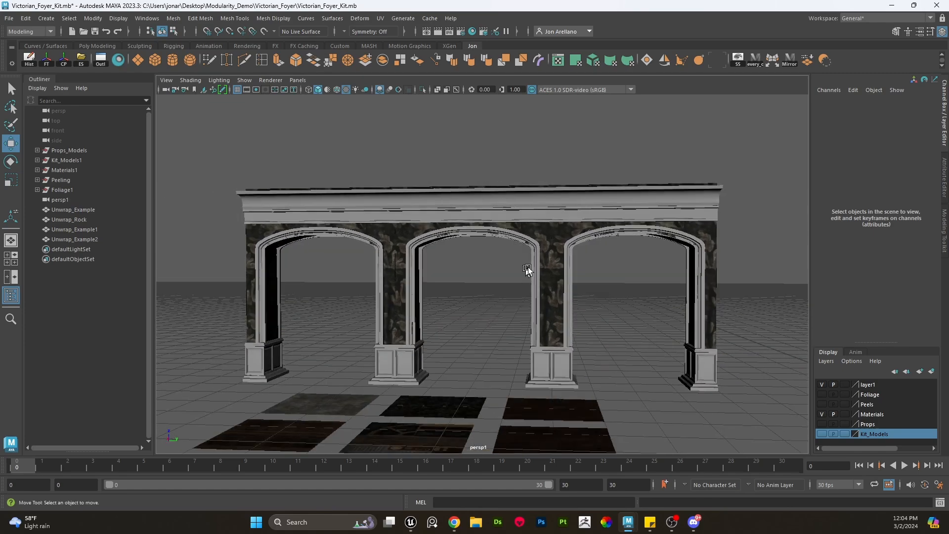
# - Select the two duplicated archway copies and delete them, leaving only the original archway
pyautogui.scroll(5, 558, 223)
pyautogui.click(642, 196)
pyautogui.keyDown('shift'); pyautogui.click(266, 217); pyautogui.keyUp('shift')
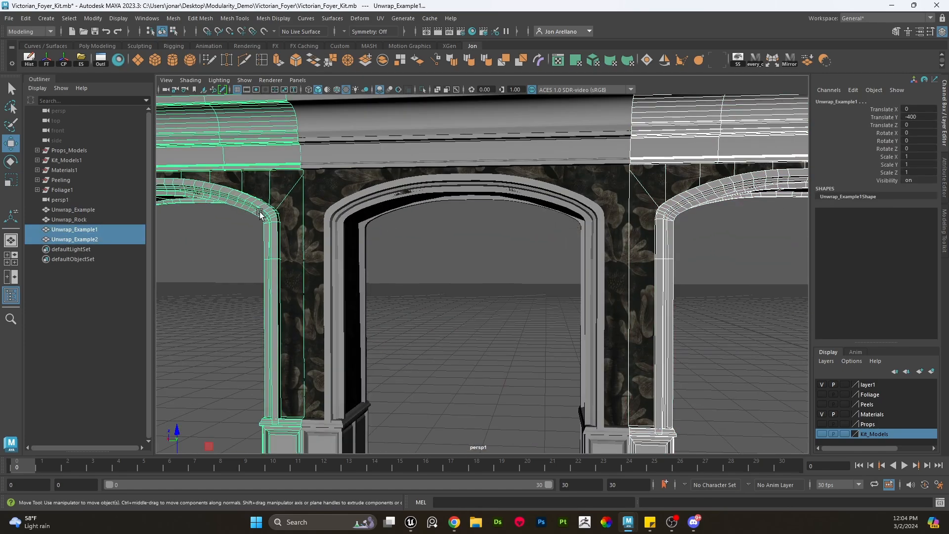
pyautogui.scroll(-3, 339, 266)
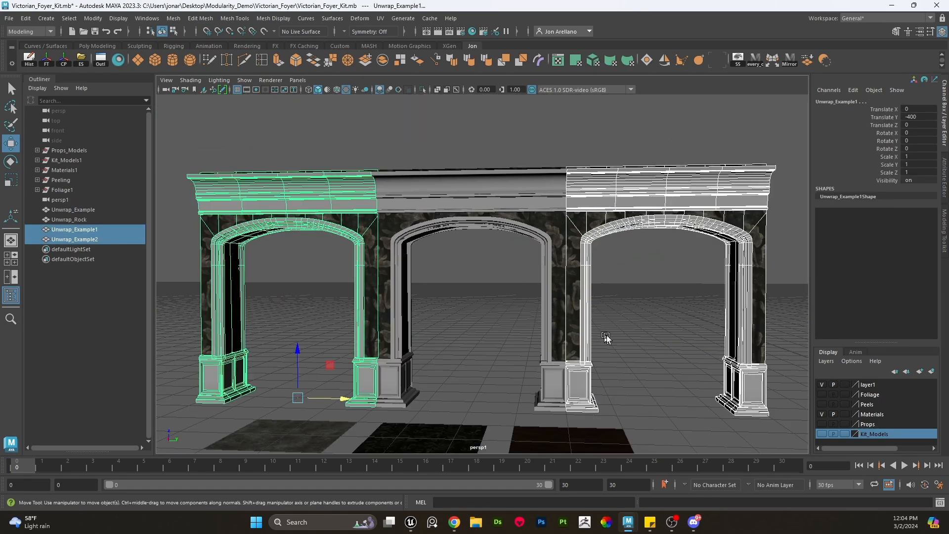
pyautogui.click(622, 352)
pyautogui.scroll(5, 623, 383)
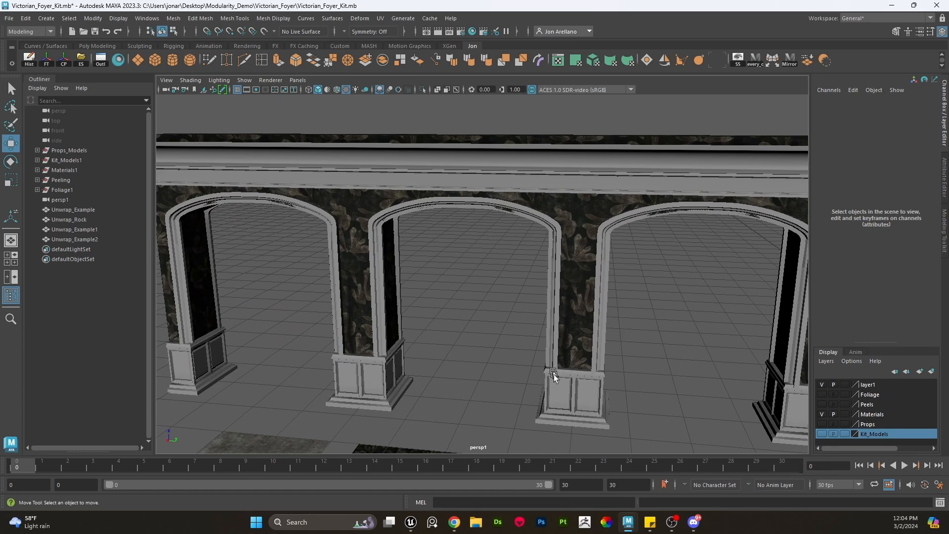
pyautogui.keyDown('alt'); pyautogui.moveTo(622, 274); pyautogui.dragTo(647, 234); pyautogui.keyUp('alt')
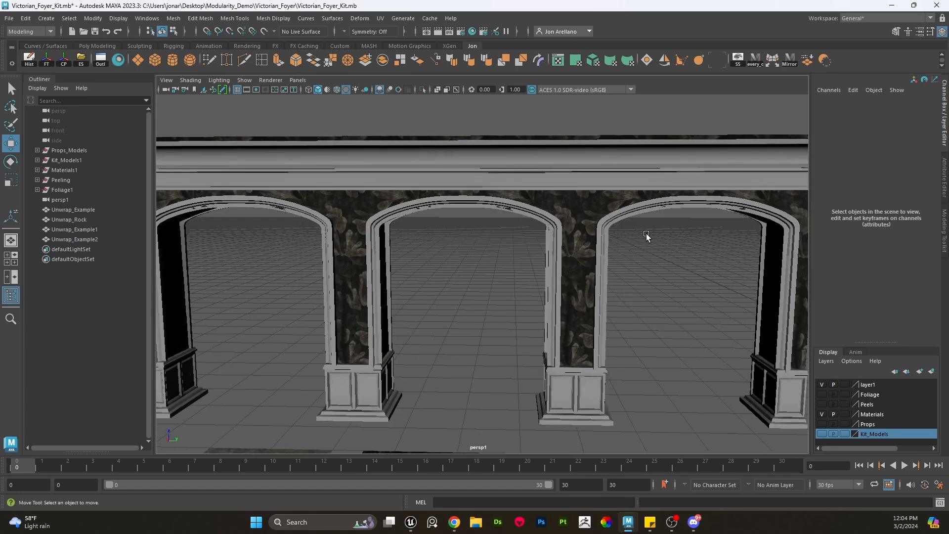
pyautogui.click(645, 195)
pyautogui.keyDown('shift'); pyautogui.click(316, 219); pyautogui.keyUp('shift')
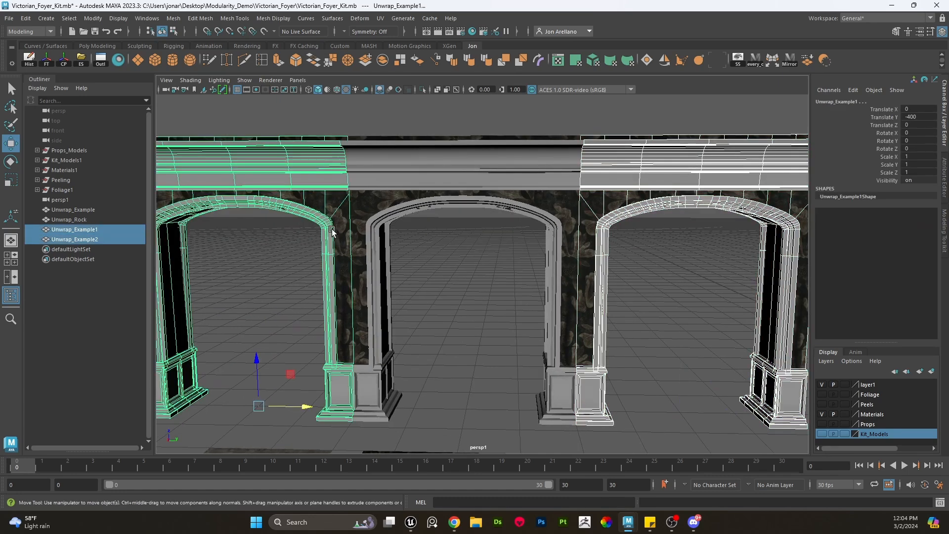
pyautogui.press('Delete')
# - Reopen the UV Editor, select the original archway, and select its UV shells for repositioning
pyautogui.click(556, 61)
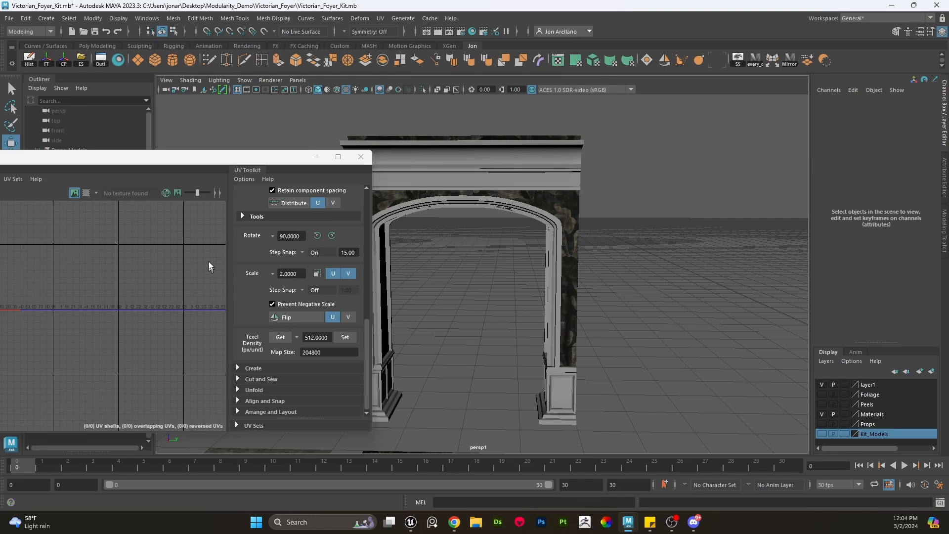
pyautogui.keyDown('alt'); pyautogui.moveTo(508, 235); pyautogui.dragTo(614, 238, button='middle'); pyautogui.keyUp('alt')
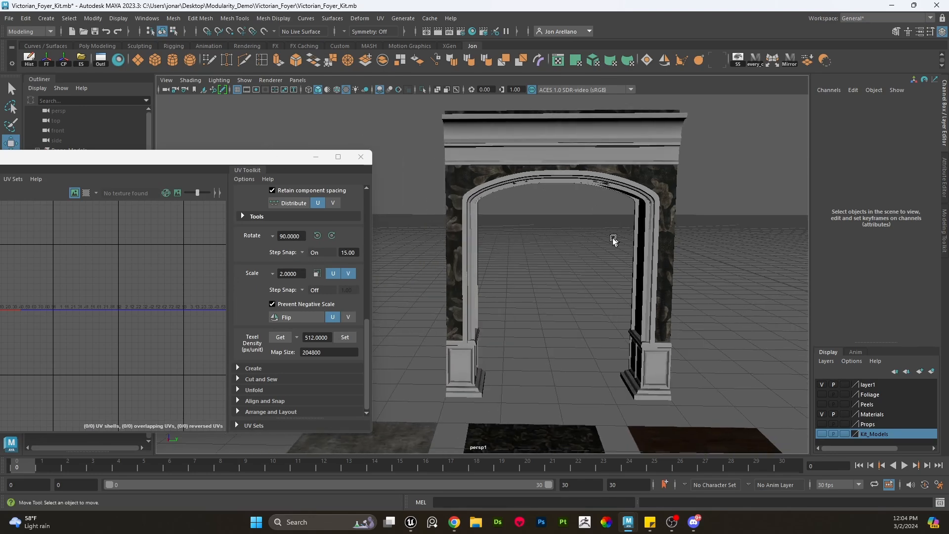
pyautogui.keyDown('alt'); pyautogui.moveTo(614, 238); pyautogui.dragTo(576, 244); pyautogui.keyUp('alt')
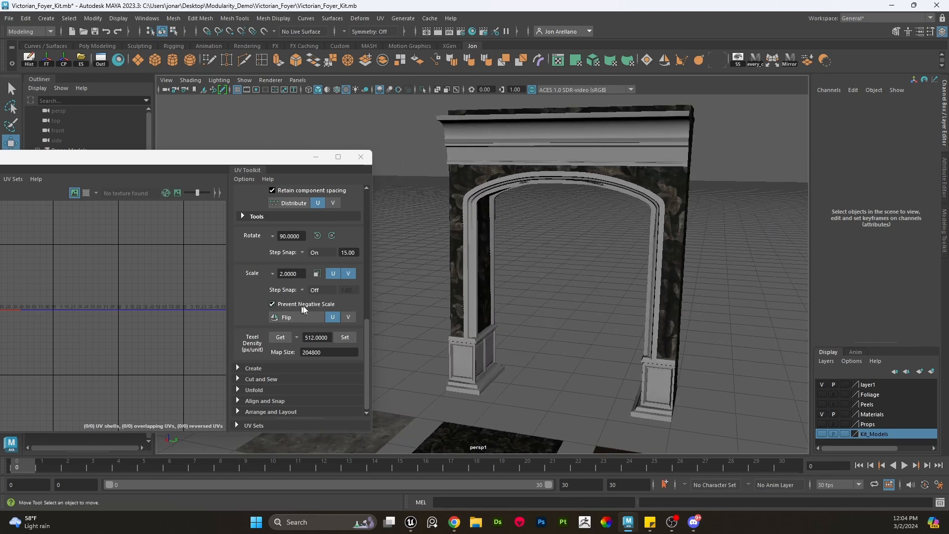
pyautogui.click(660, 181)
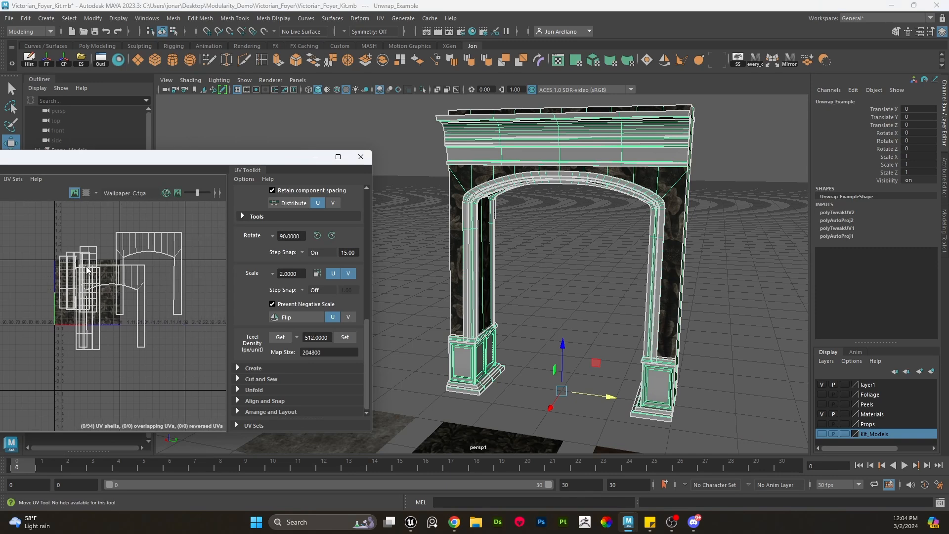
pyautogui.moveTo(87, 270); pyautogui.dragTo(131, 269, button='right')
pyautogui.moveTo(192, 368); pyautogui.dragTo(26, 195)
pyautogui.scroll(-3, 102, 289)
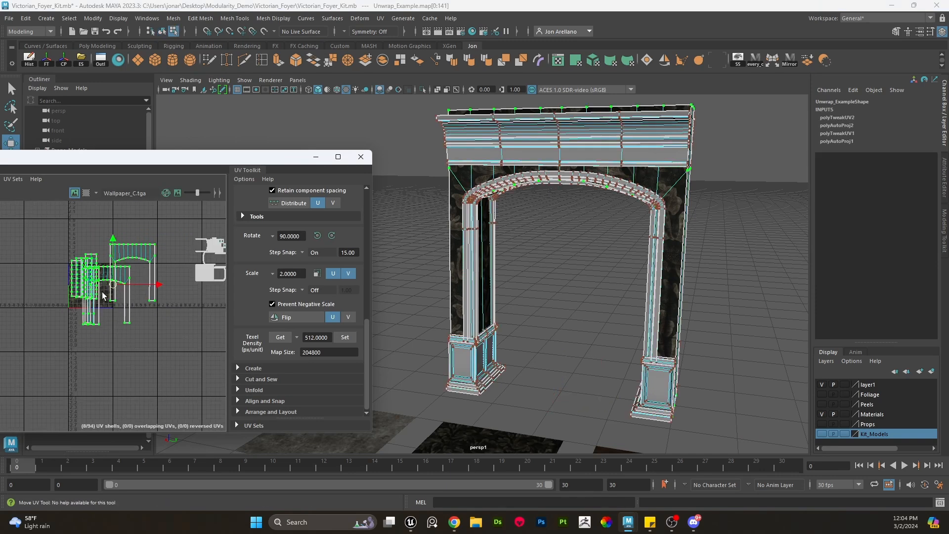
pyautogui.keyDown('alt'); pyautogui.moveTo(103, 296); pyautogui.dragTo(159, 283, button='middle'); pyautogui.keyUp('alt')
pyautogui.scroll(1, 158, 284)
pyautogui.moveTo(168, 272); pyautogui.dragTo(54, 298)
pyautogui.scroll(3, 93, 292)
# - Grid-snap the arch-top and side UV shells so their edges line up with the wallpaper tile
pyautogui.doubleClick(99, 259)
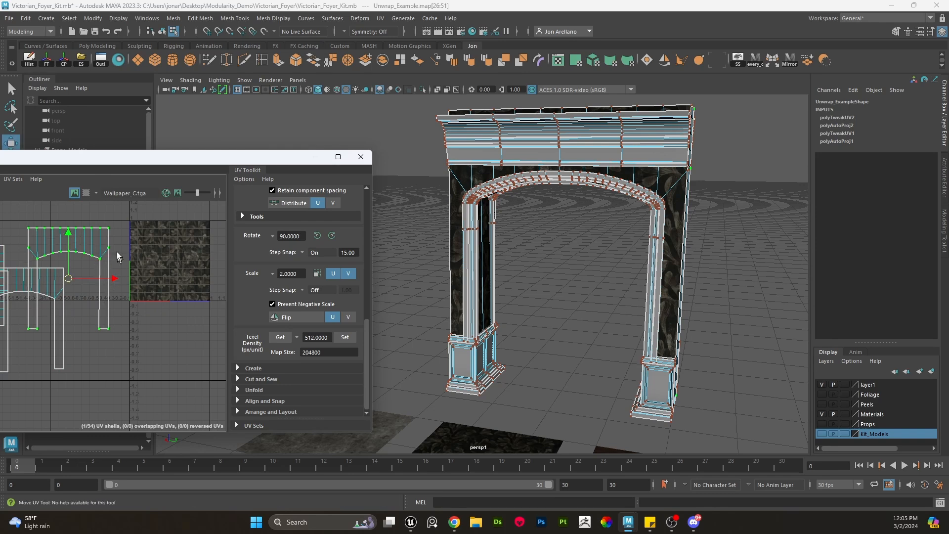
pyautogui.moveTo(111, 248); pyautogui.dragTo(132, 243)
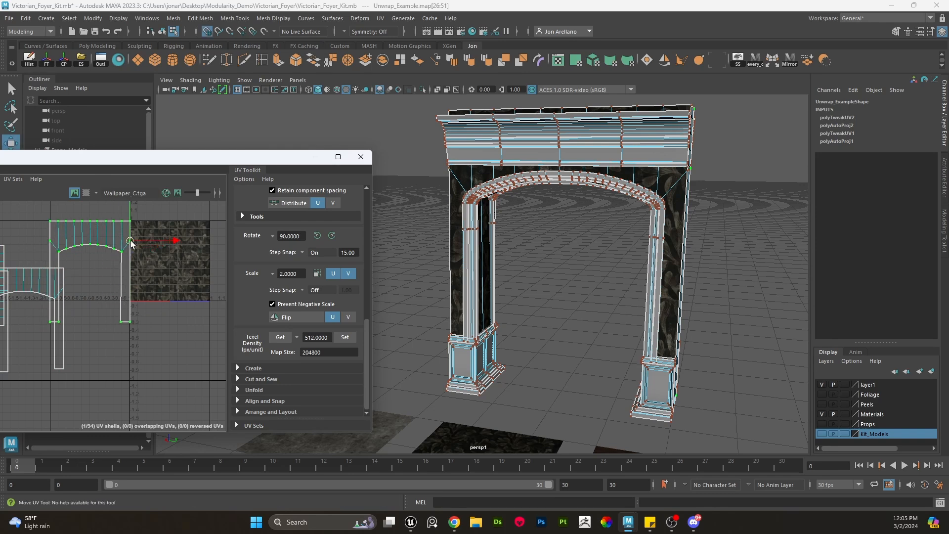
pyautogui.doubleClick(49, 285)
pyautogui.press('x')
pyautogui.moveTo(67, 288); pyautogui.dragTo(130, 241)
pyautogui.press('x')
# - Select the archway's UV shells and move them 3 units along negative U using the UV Toolkit move step
pyautogui.scroll(-4, 163, 338)
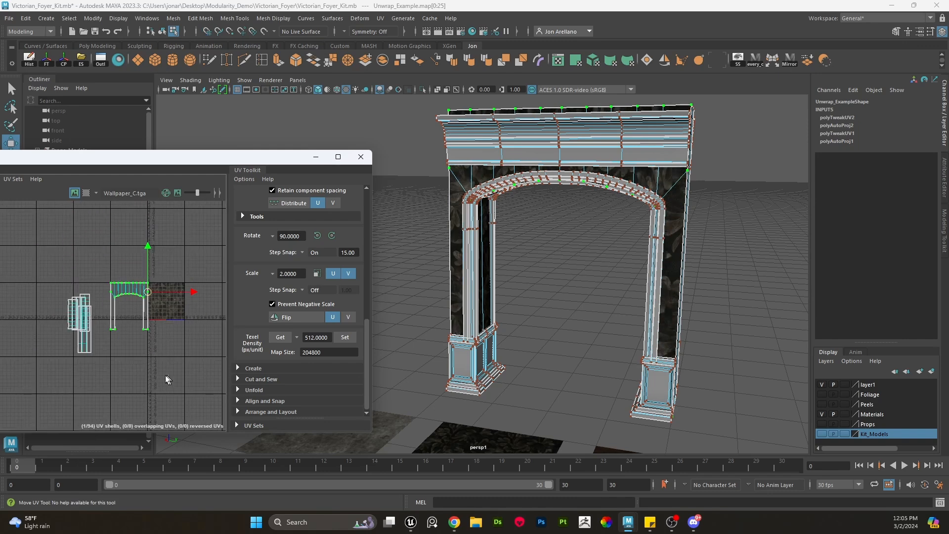
pyautogui.moveTo(168, 375); pyautogui.dragTo(1, 241)
pyautogui.scroll(2, 121, 312)
pyautogui.keyDown('alt'); pyautogui.moveTo(121, 317); pyautogui.dragTo(117, 287, button='middle'); pyautogui.keyUp('alt')
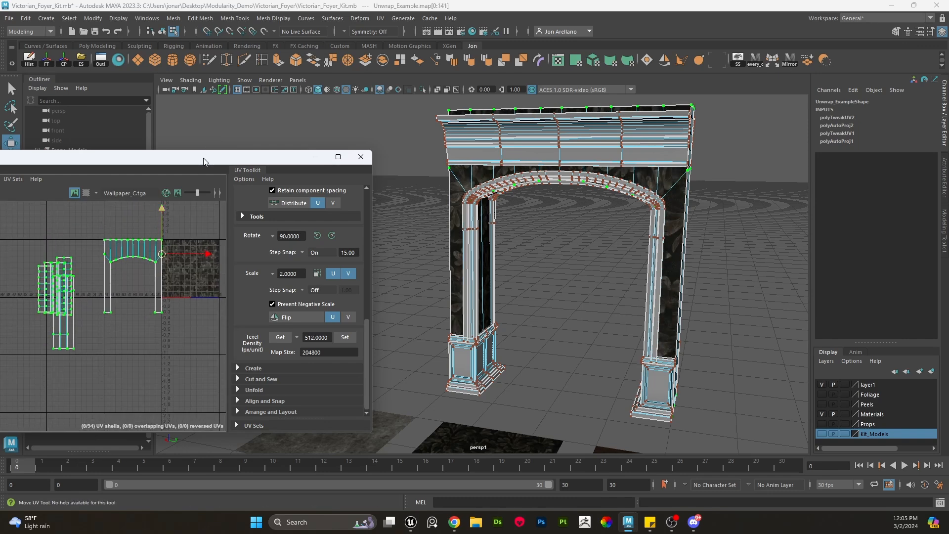
pyautogui.moveTo(203, 158); pyautogui.dragTo(342, 132)
pyautogui.scroll(-2, 267, 260)
pyautogui.keyDown('alt'); pyautogui.moveTo(284, 268); pyautogui.dragTo(203, 280, button='middle'); pyautogui.keyUp('alt')
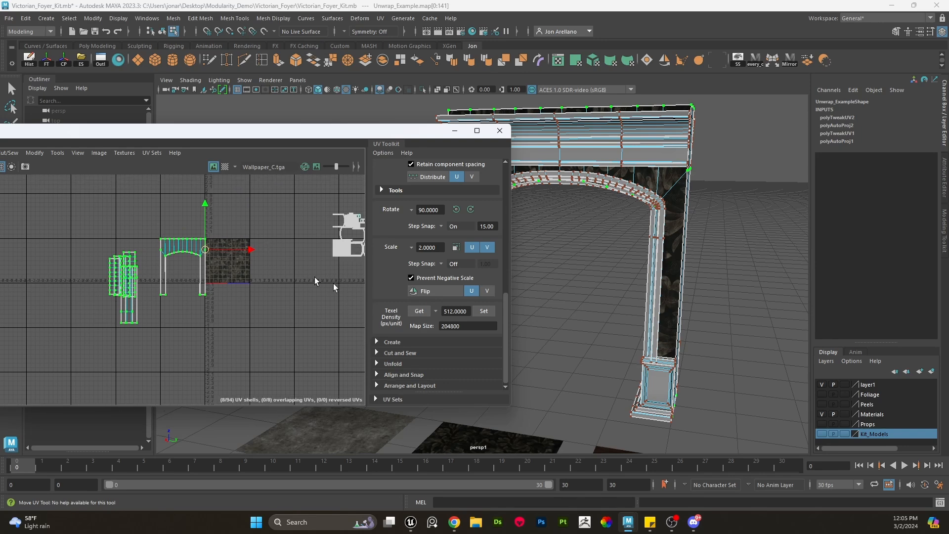
pyautogui.scroll(4, 434, 306)
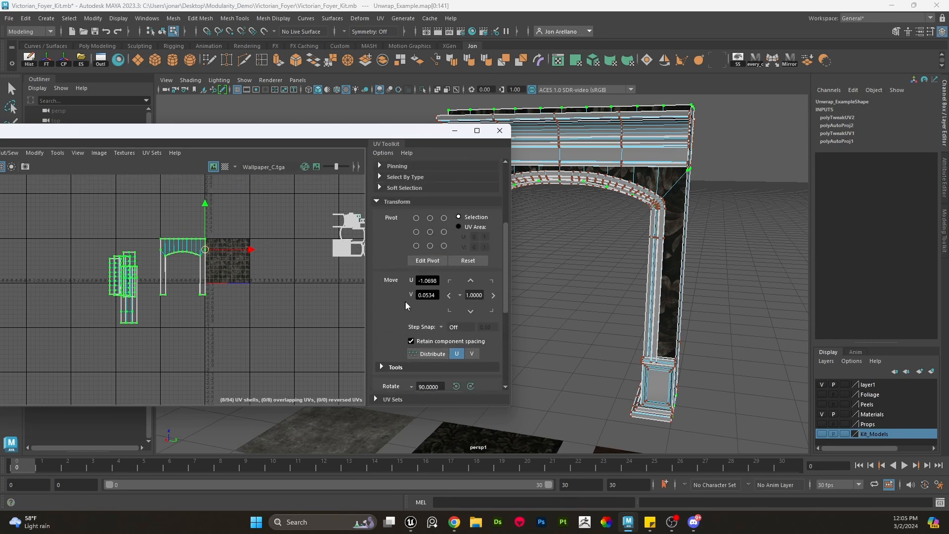
pyautogui.click(449, 297)
pyautogui.click(449, 296)
pyautogui.click(449, 297)
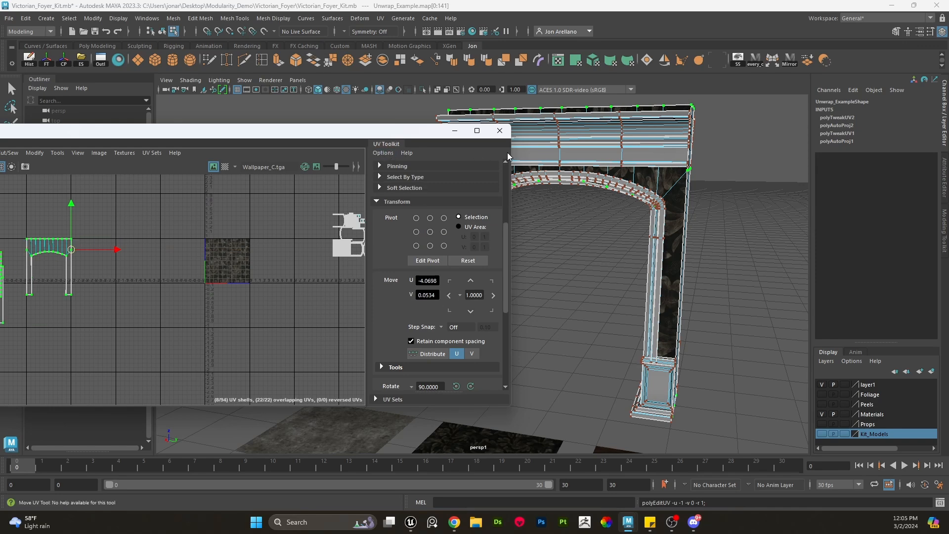
# - Shrink the UV Editor window and orbit around the retextured archway to inspect its wallpaper
pyautogui.moveTo(511, 151); pyautogui.dragTo(366, 151)
pyautogui.moveTo(270, 132); pyautogui.dragTo(331, 129)
pyautogui.keyDown('alt'); pyautogui.moveTo(589, 282); pyautogui.dragTo(566, 283); pyautogui.keyUp('alt')
pyautogui.moveTo(646, 201); pyautogui.dragTo(685, 168, button='right')
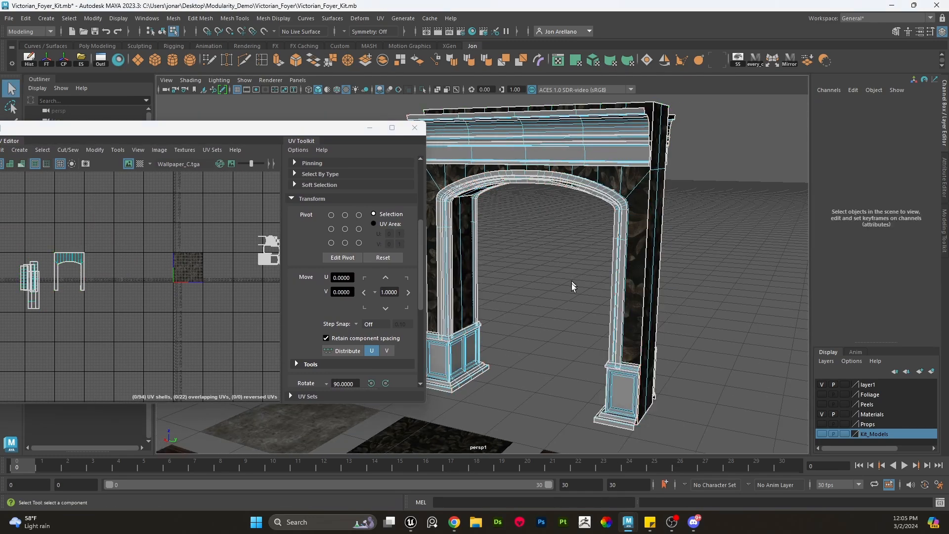
pyautogui.keyDown('alt'); pyautogui.moveTo(571, 283); pyautogui.dragTo(572, 271, button='middle'); pyautogui.keyUp('alt')
pyautogui.scroll(-4, 607, 226)
pyautogui.moveTo(592, 215); pyautogui.dragTo(648, 201, button='right')
pyautogui.click(671, 298)
pyautogui.moveTo(671, 299); pyautogui.dragTo(573, 212)
pyautogui.click(36, 65)
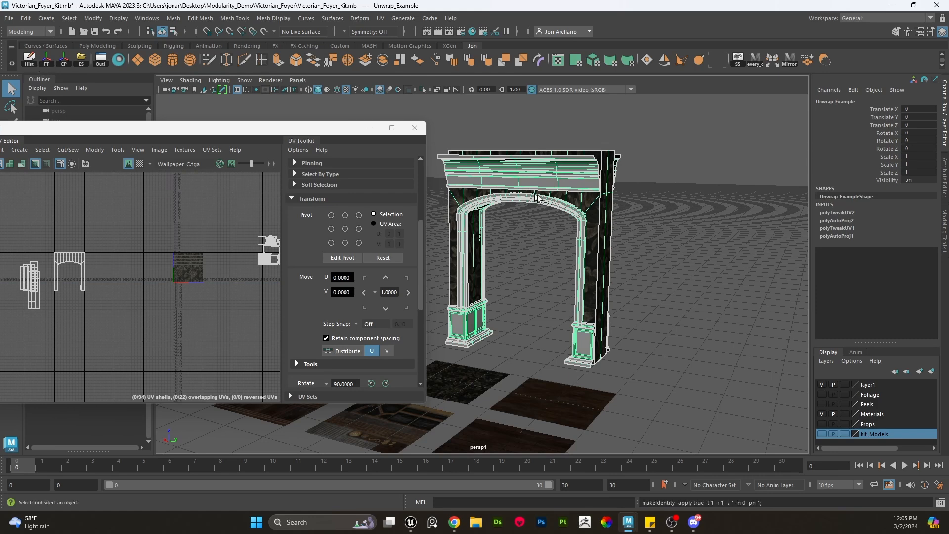
pyautogui.scroll(2, 642, 220)
pyautogui.press('r')
pyautogui.press('w')
pyautogui.click(648, 222)
pyautogui.scroll(3, 650, 225)
pyautogui.keyDown('alt'); pyautogui.moveTo(650, 226); pyautogui.dragTo(583, 270, button='middle'); pyautogui.keyUp('alt')
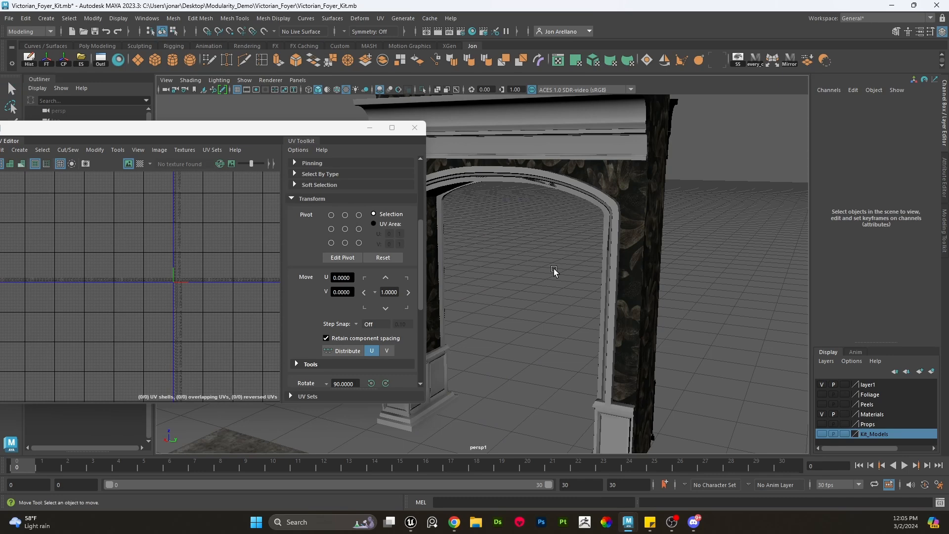
# - Select the archway and examine its texture seams from closer viewpoints
pyautogui.moveTo(426, 198); pyautogui.dragTo(352, 193)
pyautogui.click(454, 234)
pyautogui.click(427, 241)
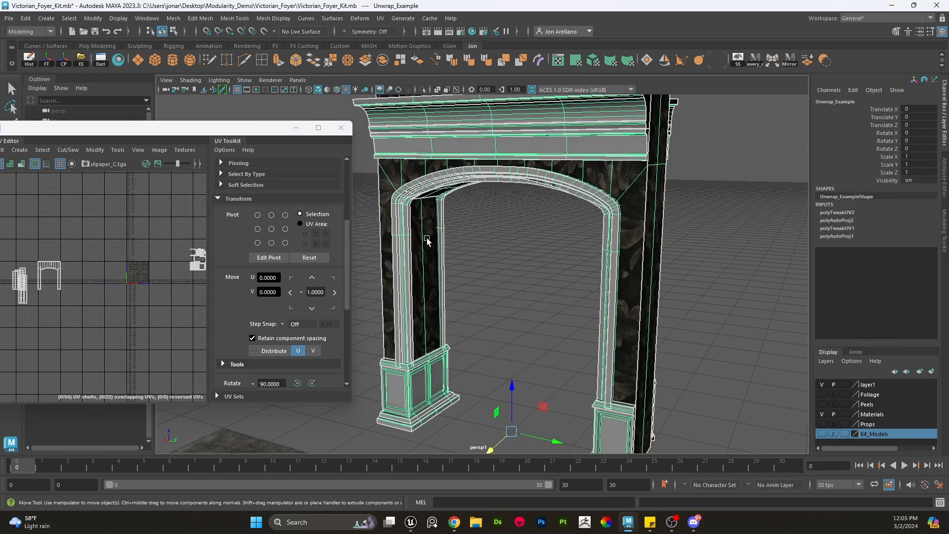
pyautogui.click(475, 265)
pyautogui.scroll(-3, 488, 265)
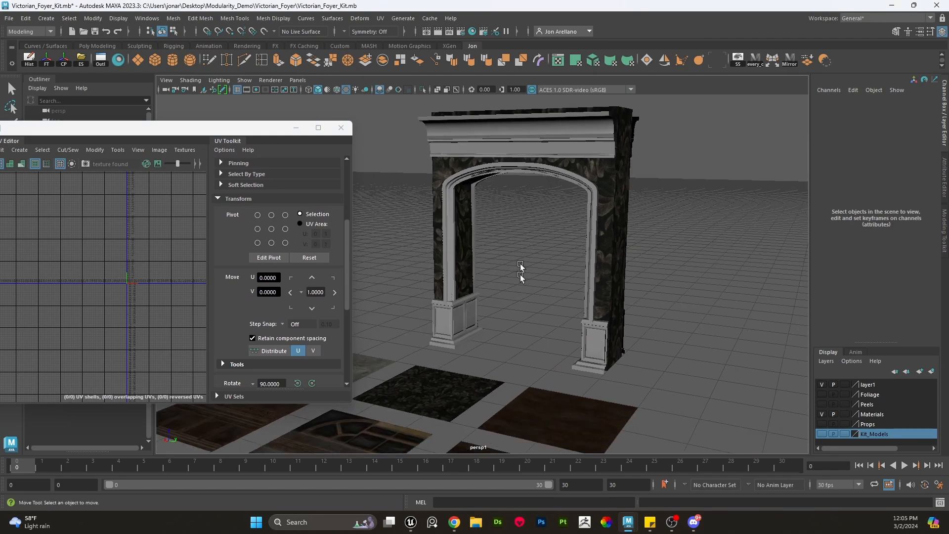
pyautogui.moveTo(583, 246); pyautogui.dragTo(584, 248)
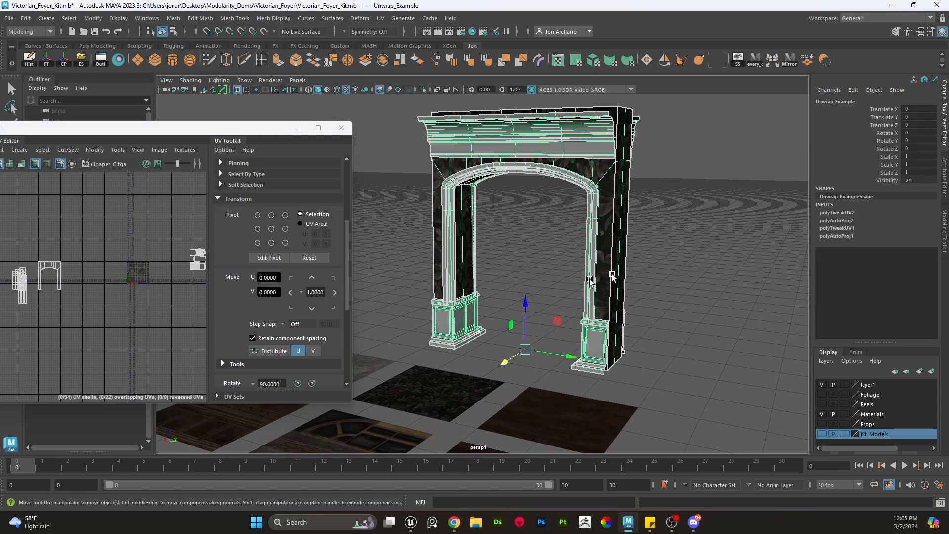
pyautogui.scroll(-4, 669, 267)
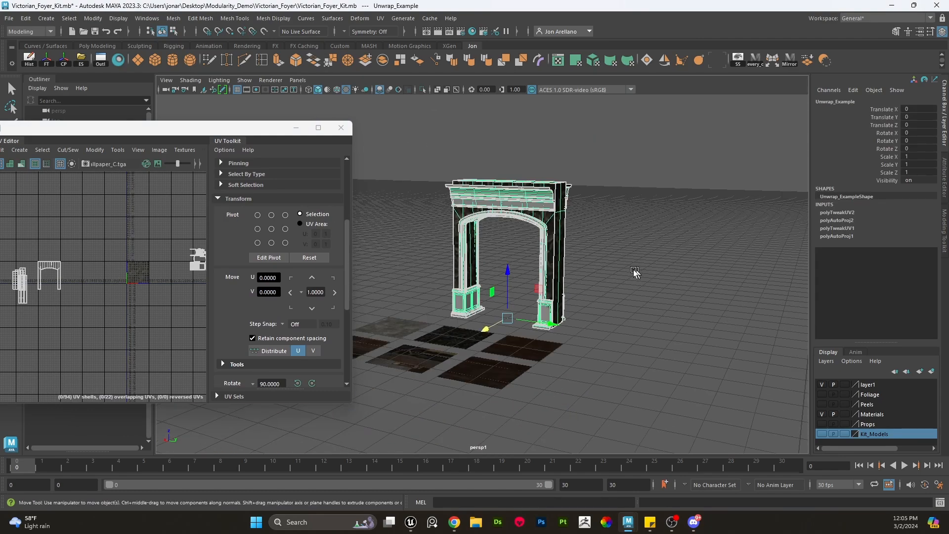
pyautogui.scroll(5, 619, 263)
pyautogui.moveTo(647, 201); pyautogui.dragTo(648, 223, button='right')
pyautogui.scroll(6, 541, 258)
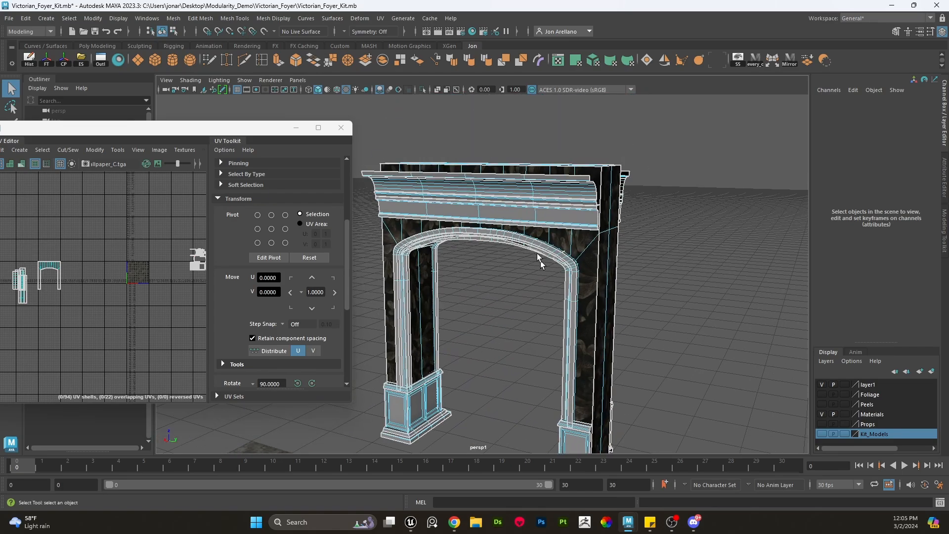
# - Orbit down to inspect the material sample tiles laid out beneath the archway
pyautogui.keyDown('alt'); pyautogui.moveTo(525, 200); pyautogui.dragTo(577, 213, button='middle'); pyautogui.keyUp('alt')
pyautogui.keyDown('alt'); pyautogui.moveTo(553, 206); pyautogui.dragTo(526, 229); pyautogui.keyUp('alt')
pyautogui.scroll(2, 531, 204)
pyautogui.scroll(-5, 541, 190)
pyautogui.keyDown('alt'); pyautogui.moveTo(526, 229); pyautogui.dragTo(506, 185, button='middle'); pyautogui.keyUp('alt')
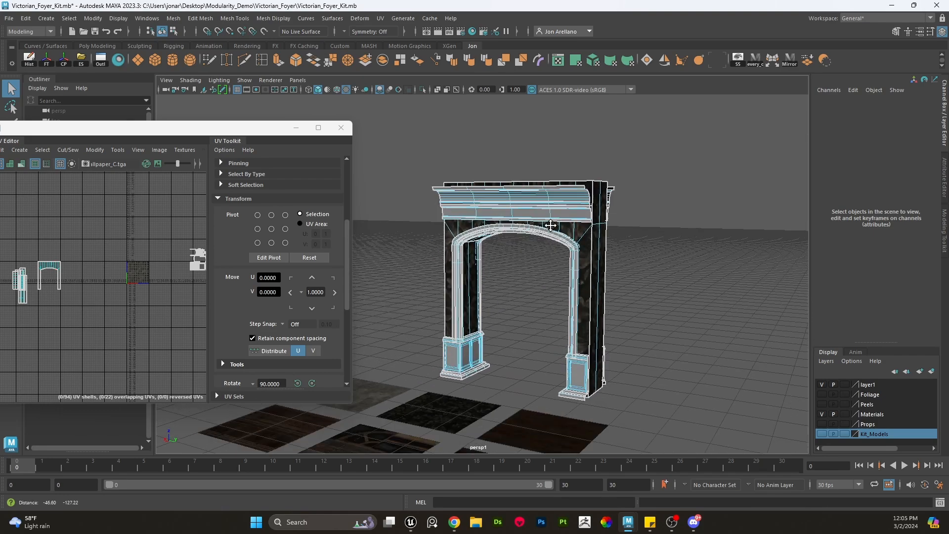
pyautogui.moveTo(505, 185); pyautogui.dragTo(541, 166, button='right')
pyautogui.click(549, 161)
pyautogui.keyDown('alt'); pyautogui.moveTo(555, 200); pyautogui.dragTo(552, 310); pyautogui.keyUp('alt')
pyautogui.scroll(4, 551, 310)
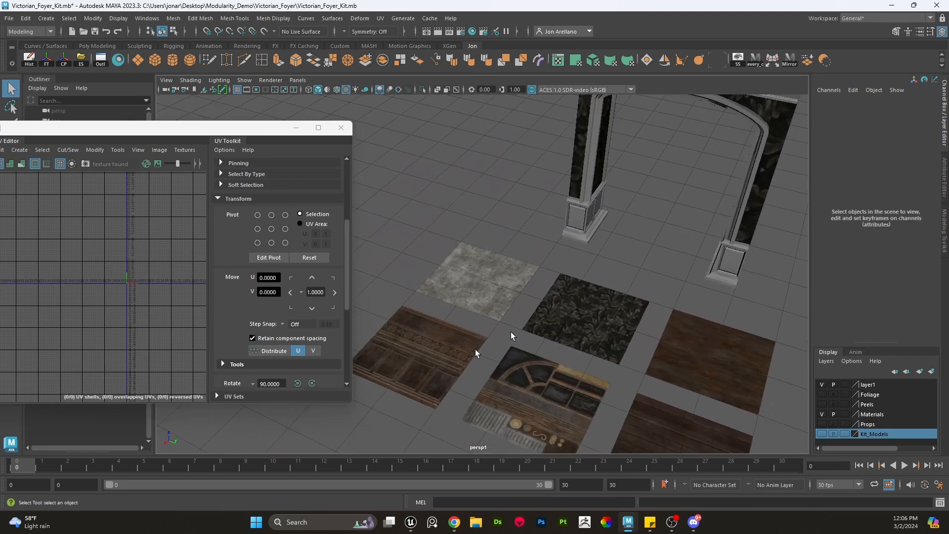
pyautogui.click(443, 361)
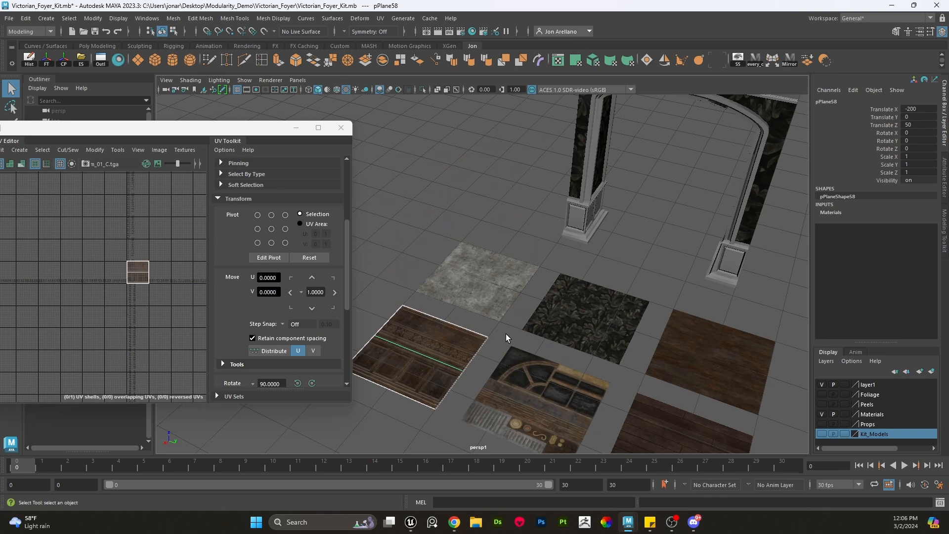
# - Reselect the original archway, duplicate it, and move the copy beside the original
pyautogui.scroll(-5, 505, 334)
pyautogui.click(548, 174)
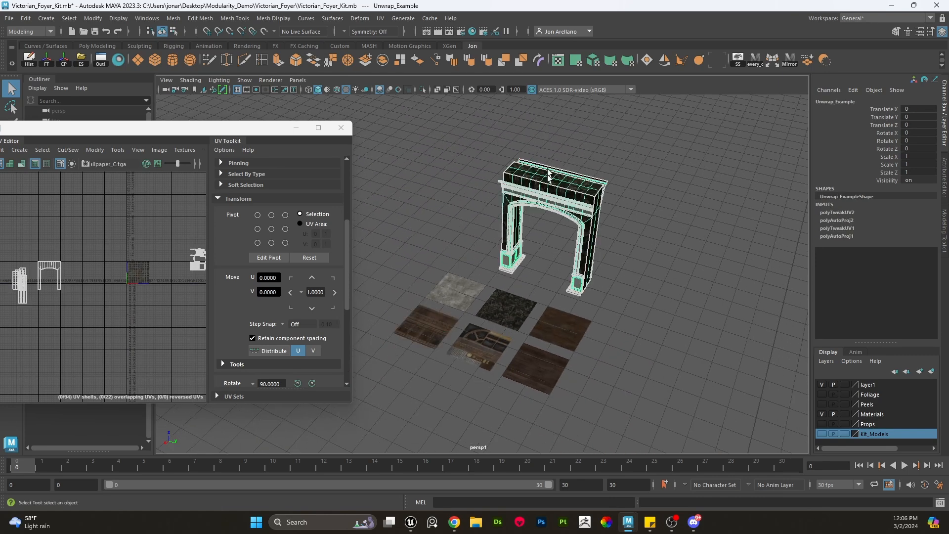
pyautogui.press('w')
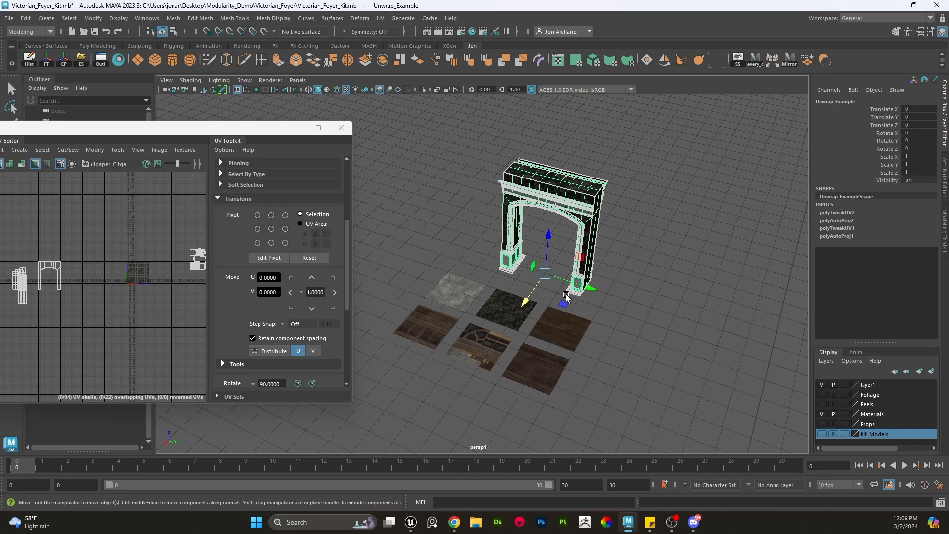
pyautogui.hotkey('ctrl', 'd')
pyautogui.moveTo(583, 285); pyautogui.dragTo(691, 319)
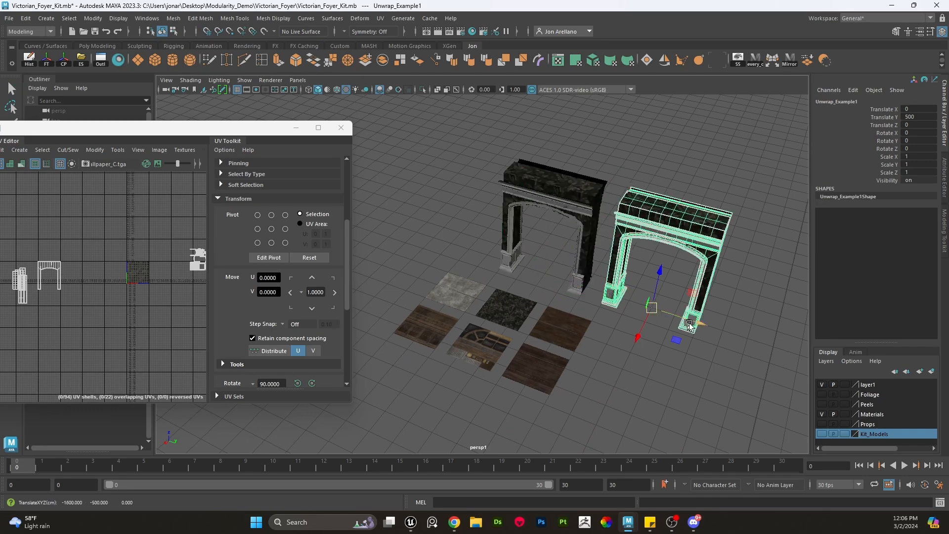
pyautogui.keyDown('alt'); pyautogui.moveTo(694, 319); pyautogui.dragTo(556, 322, button='middle'); pyautogui.keyUp('alt')
# - On the duplicated archway, select the pillar and panel faces and delete them, keeping only the cornice and arch molding
pyautogui.scroll(4, 556, 261)
pyautogui.keyDown('alt'); pyautogui.moveTo(555, 259); pyautogui.dragTo(556, 209); pyautogui.keyUp('alt')
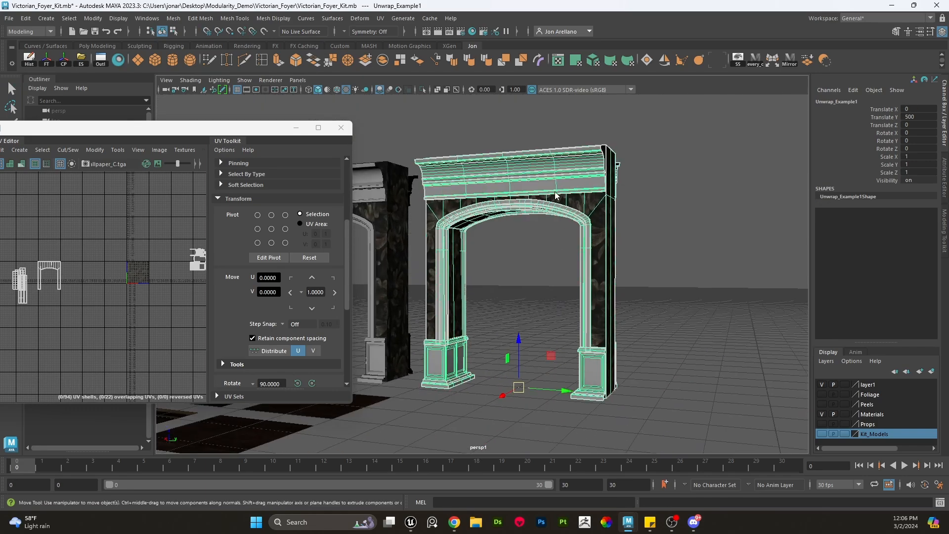
pyautogui.rightClick(555, 209)
pyautogui.moveTo(554, 213); pyautogui.dragTo(555, 213, button='right')
pyautogui.press('q')
pyautogui.doubleClick(550, 158)
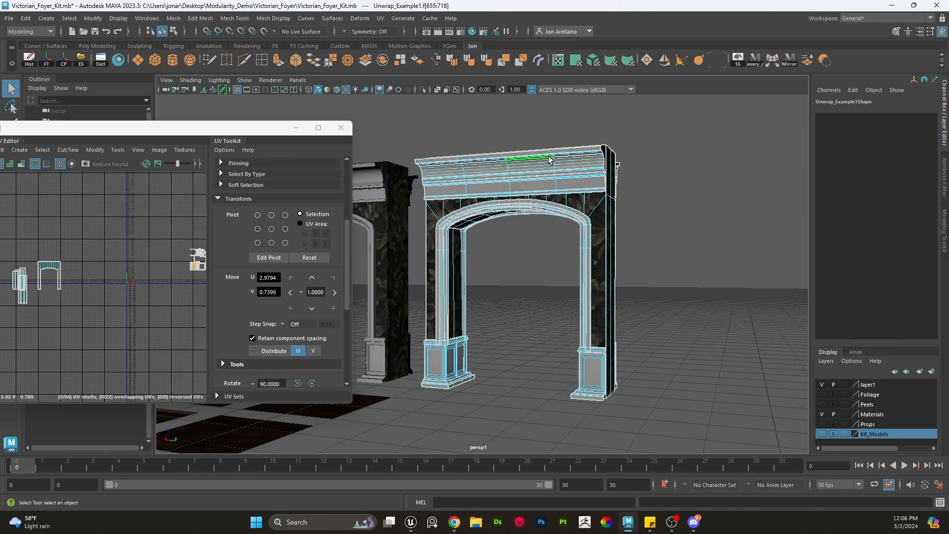
pyautogui.keyDown('shift'); pyautogui.doubleClick(553, 177); pyautogui.keyUp('shift')
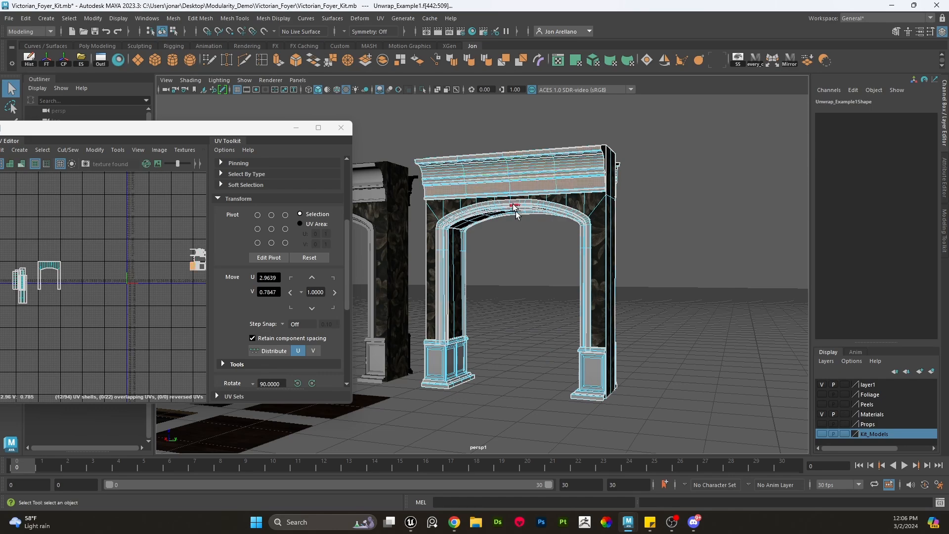
pyautogui.scroll(5, 465, 286)
pyautogui.keyDown('shift'); pyautogui.doubleClick(408, 282); pyautogui.keyUp('shift')
pyautogui.scroll(-6, 505, 292)
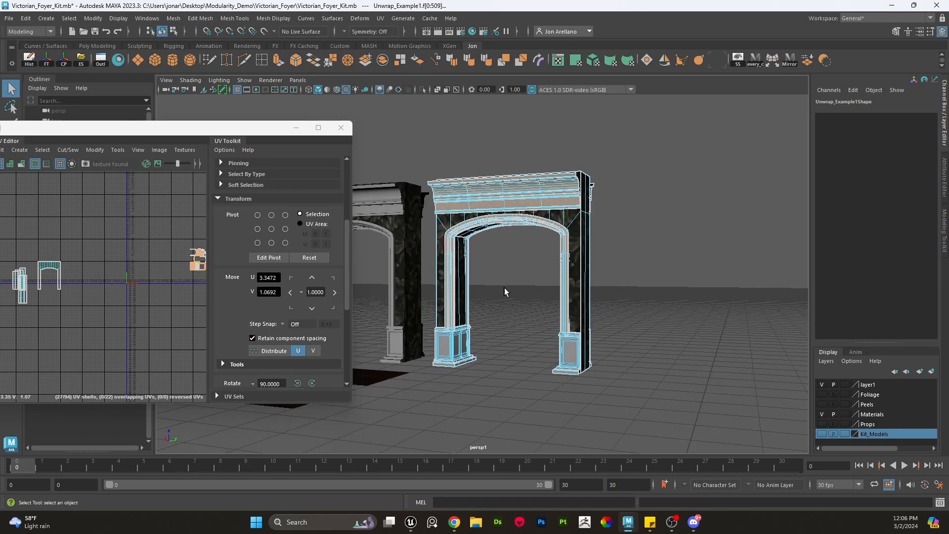
pyautogui.keyDown('alt'); pyautogui.moveTo(513, 295); pyautogui.dragTo(531, 329); pyautogui.keyUp('alt')
pyautogui.scroll(-2, 536, 336)
pyautogui.keyDown('shift'); pyautogui.moveTo(633, 421); pyautogui.dragTo(358, 112); pyautogui.keyUp('shift')
pyautogui.press('Delete')
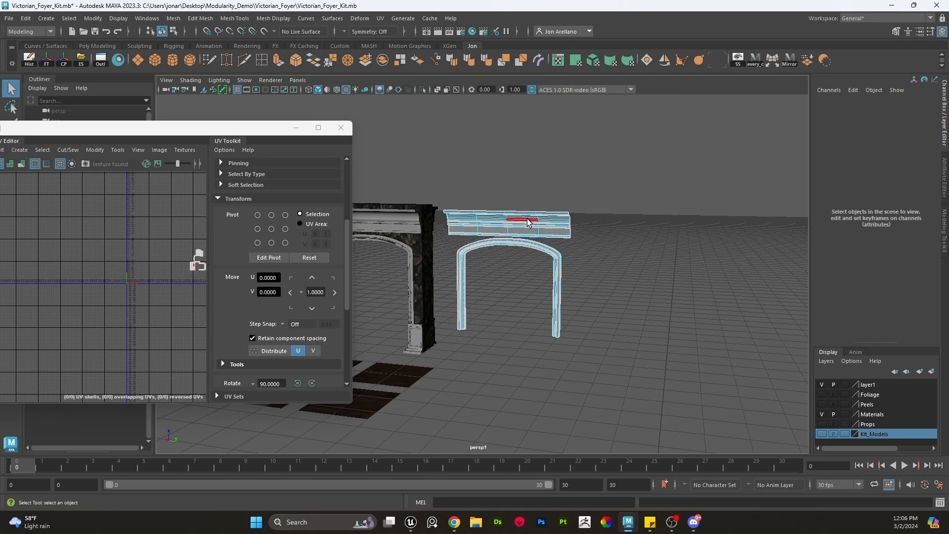
# - Rotate the remaining trim piece -90° around Y and move it up to a height of 600
pyautogui.keyDown('alt'); pyautogui.moveTo(527, 221); pyautogui.dragTo(522, 238); pyautogui.keyUp('alt')
pyautogui.keyDown('alt'); pyautogui.moveTo(522, 238); pyautogui.dragTo(541, 221, button='middle'); pyautogui.keyUp('alt')
pyautogui.moveTo(553, 201); pyautogui.dragTo(595, 178, button='right')
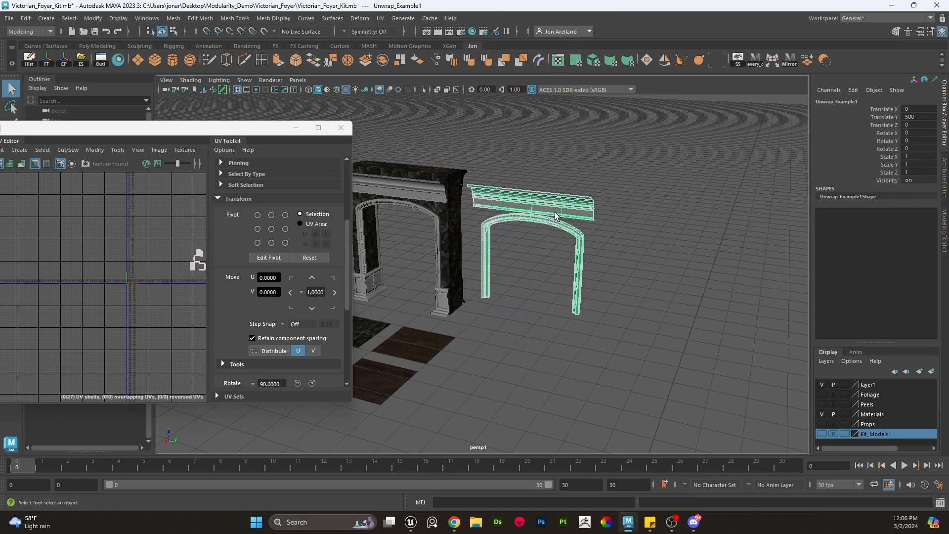
pyautogui.press('e')
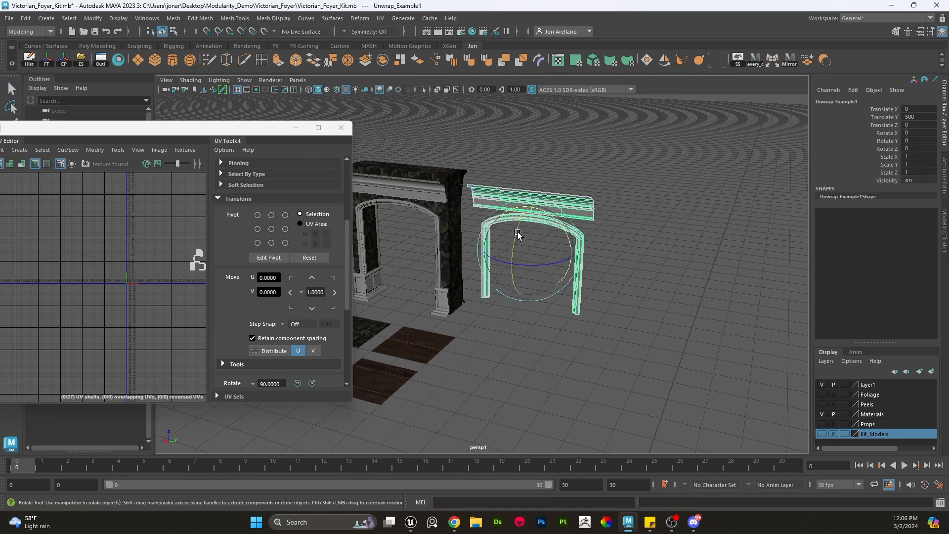
pyautogui.moveTo(518, 235); pyautogui.dragTo(560, 174)
pyautogui.press('w')
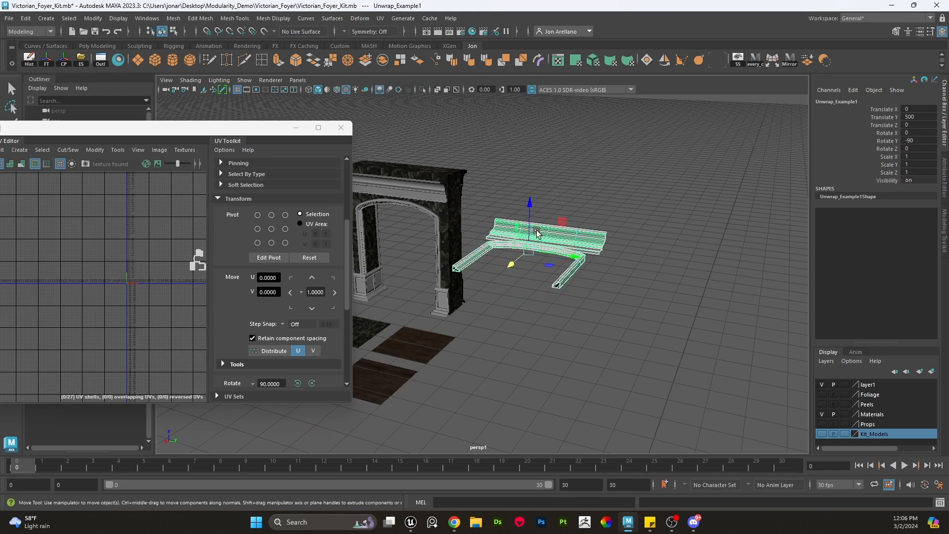
pyautogui.moveTo(530, 250); pyautogui.dragTo(552, 342)
pyautogui.keyDown('alt'); pyautogui.moveTo(586, 346); pyautogui.dragTo(589, 258, button='middle'); pyautogui.keyUp('alt')
pyautogui.keyDown('alt'); pyautogui.moveTo(589, 237); pyautogui.dragTo(595, 254); pyautogui.keyUp('alt')
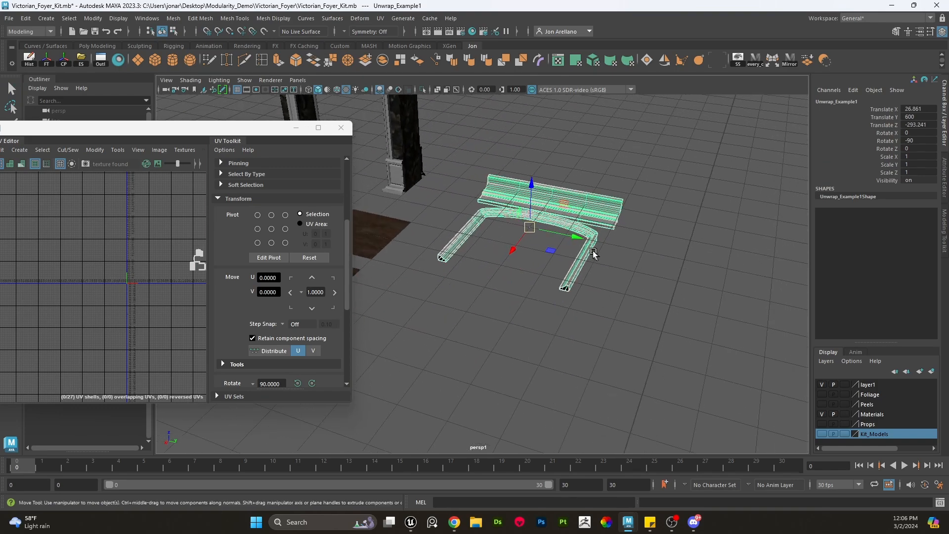
# - Create a plane beside the trim piece and set its scale to 400 on all three axes
pyautogui.click(140, 64)
pyautogui.scroll(-4, 461, 307)
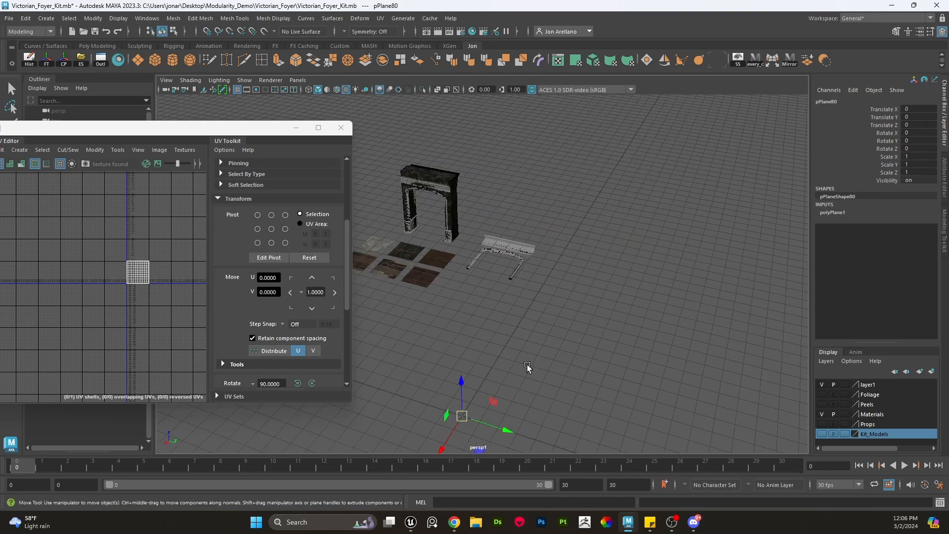
pyautogui.keyDown('shift'); pyautogui.moveTo(564, 331); pyautogui.dragTo(354, 146); pyautogui.keyUp('shift')
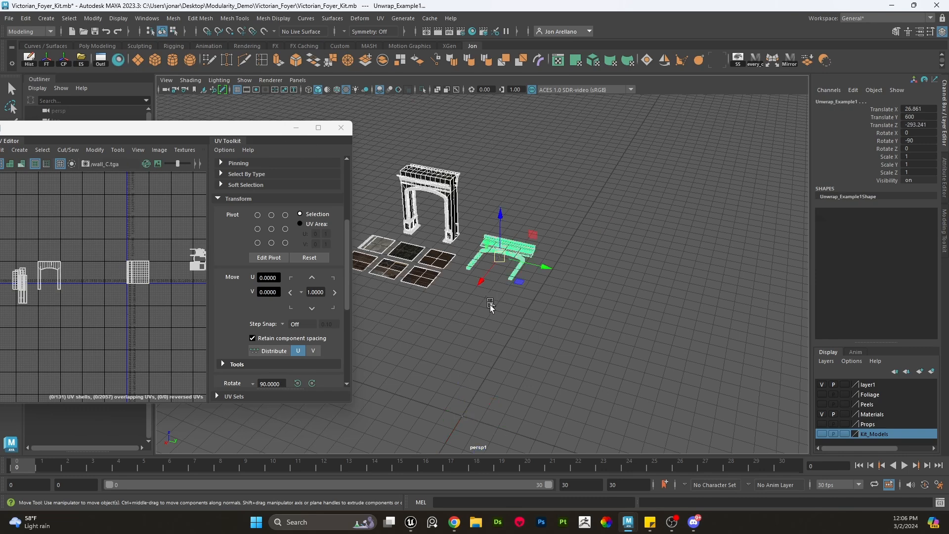
pyautogui.hotkey('ctrl', 'z')
pyautogui.moveTo(461, 424); pyautogui.dragTo(671, 274)
pyautogui.press('r')
pyautogui.scroll(3, 475, 304)
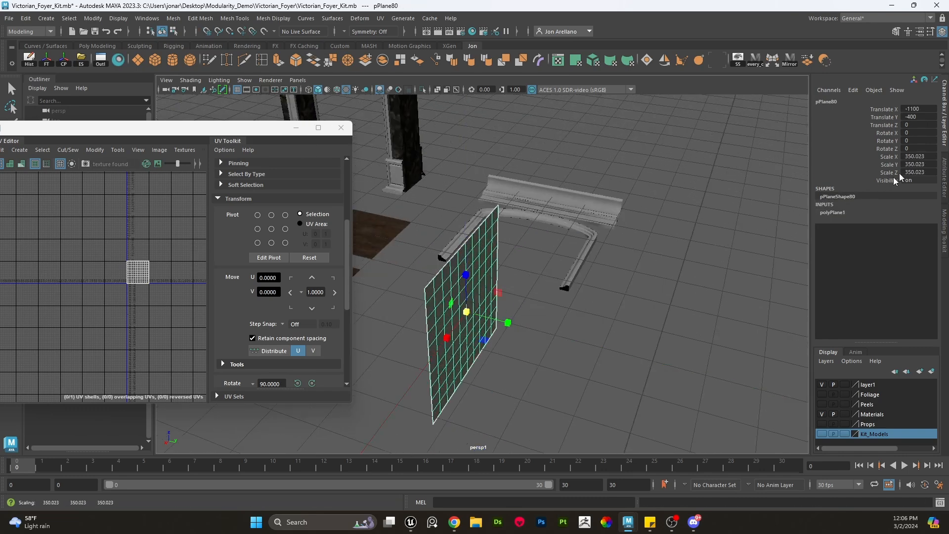
pyautogui.moveTo(914, 161); pyautogui.dragTo(916, 175)
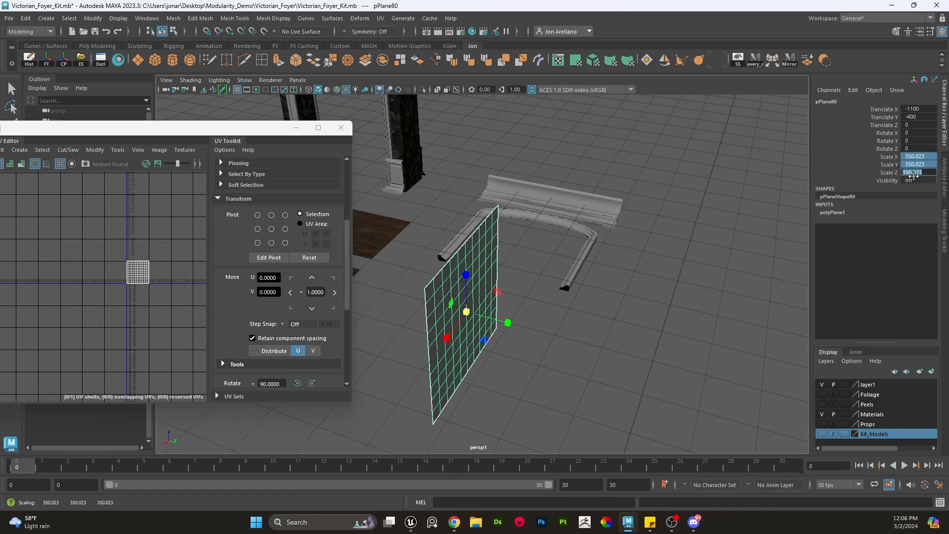
pyautogui.write('400')
pyautogui.press('Return')
# - Rotate the plane 90° in X so it lies flat, and set its Z scale to 200
pyautogui.press('e')
pyautogui.click(674, 339)
pyautogui.click(451, 307)
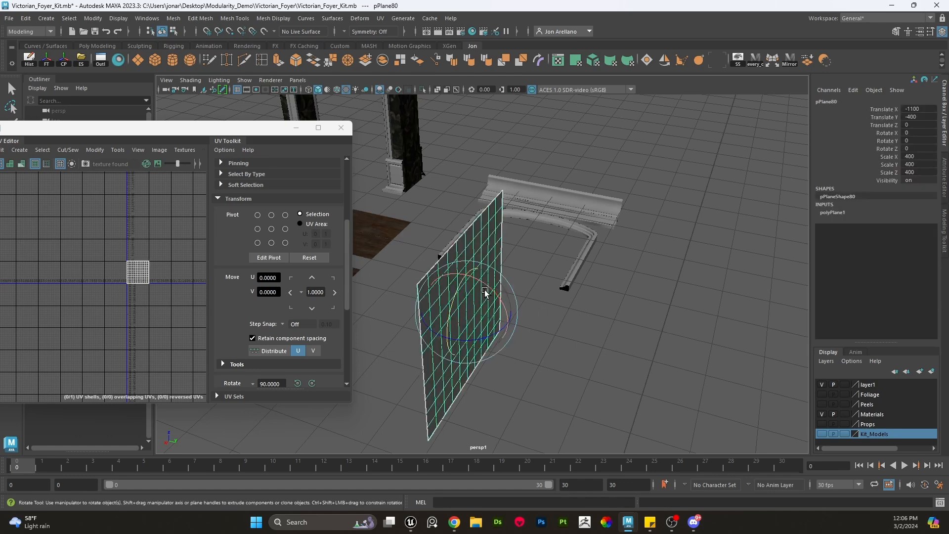
pyautogui.moveTo(485, 293); pyautogui.dragTo(405, 259)
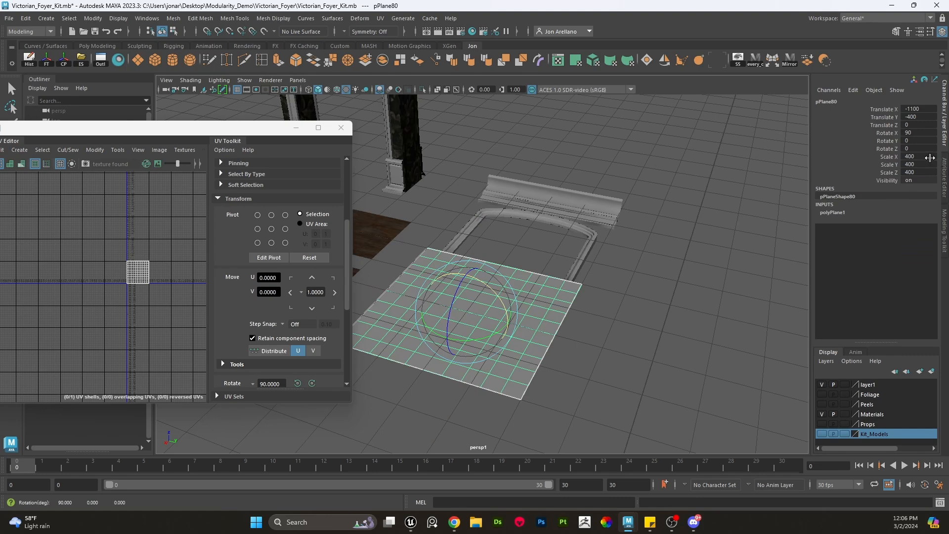
pyautogui.moveTo(930, 157); pyautogui.dragTo(930, 172)
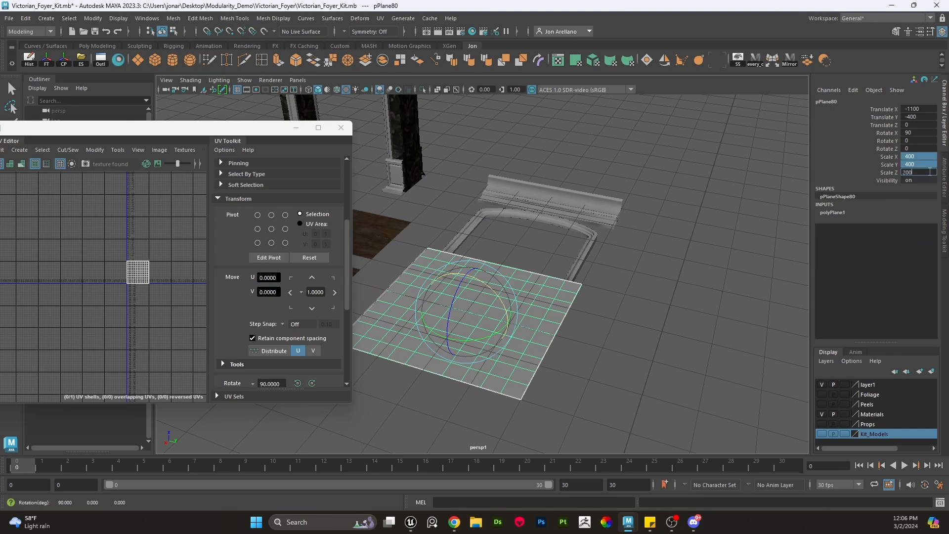
pyautogui.write('200')
pyautogui.press('Return')
# - Select the arch molding faces of the trim piece and delete them, keeping the cornice and one straight leg section
pyautogui.keyDown('alt'); pyautogui.moveTo(594, 223); pyautogui.dragTo(547, 248); pyautogui.keyUp('alt')
pyautogui.click(625, 182)
pyautogui.press('w')
pyautogui.scroll(3, 519, 237)
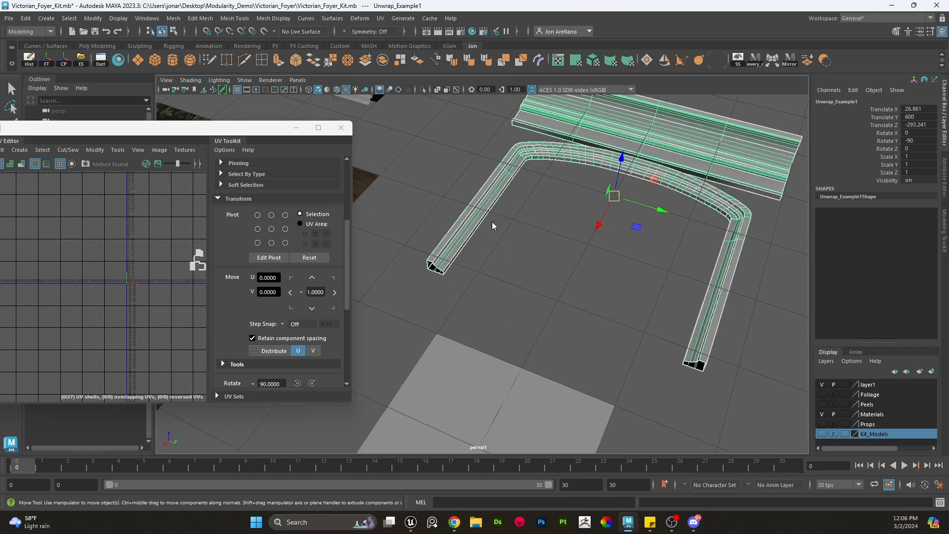
pyautogui.moveTo(493, 226); pyautogui.dragTo(504, 237, button='right')
pyautogui.press('q')
pyautogui.keyDown('alt'); pyautogui.moveTo(505, 238); pyautogui.dragTo(542, 293); pyautogui.keyUp('alt')
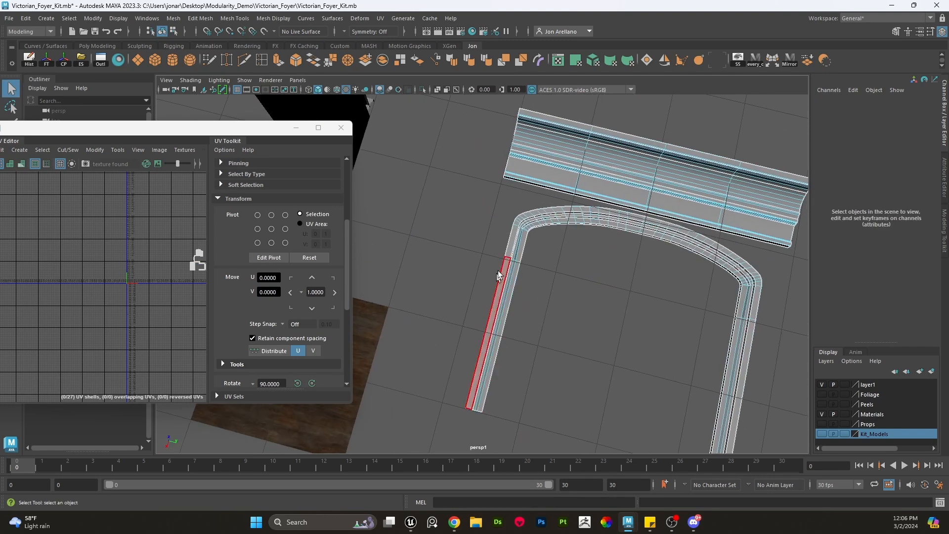
pyautogui.moveTo(544, 352); pyautogui.dragTo(460, 307)
pyautogui.scroll(-3, 549, 322)
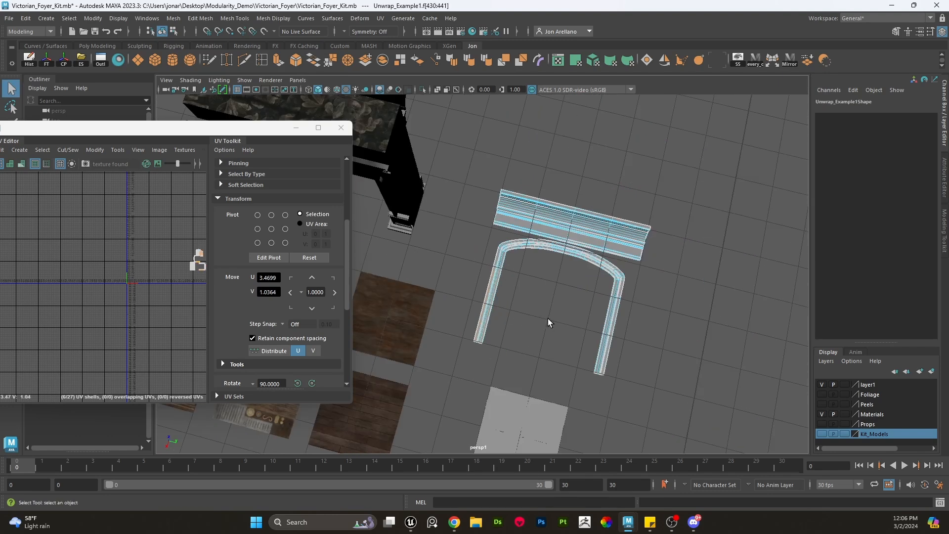
pyautogui.keyDown('alt'); pyautogui.moveTo(551, 322); pyautogui.dragTo(520, 257, button='middle'); pyautogui.keyUp('alt')
pyautogui.doubleClick(584, 205)
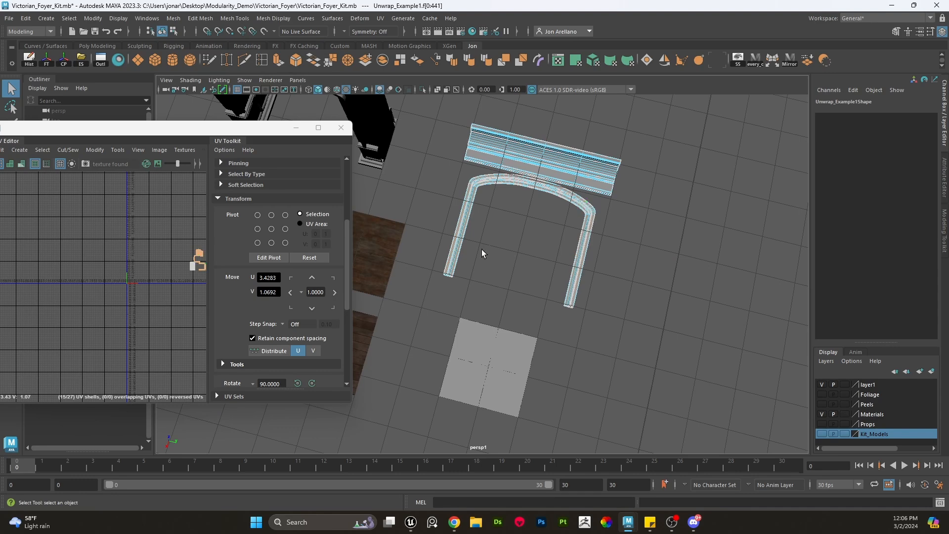
pyautogui.press('Delete')
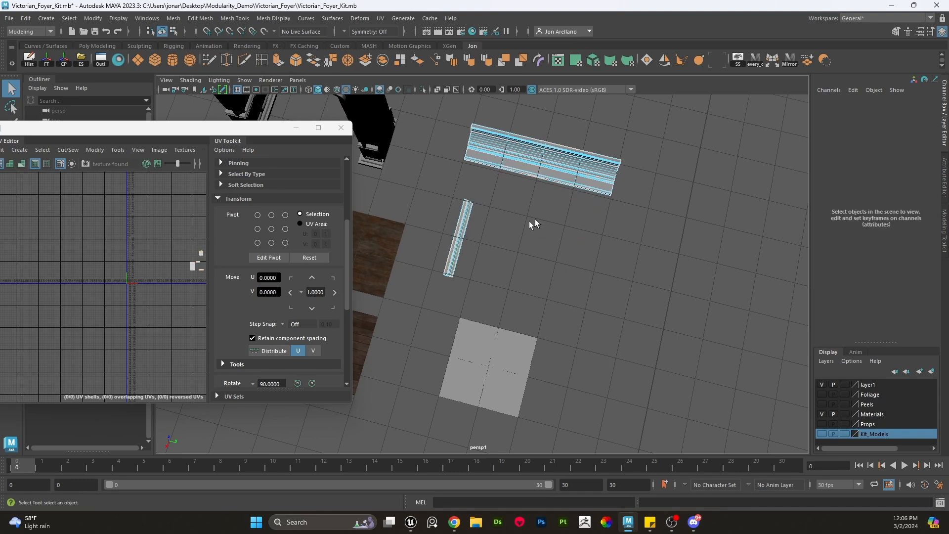
# - Separate the trim piece into individual meshes and freeze the transforms of the selected cornice strip
pyautogui.moveTo(468, 228); pyautogui.dragTo(508, 219, button='right')
pyautogui.moveTo(548, 242); pyautogui.dragTo(476, 165)
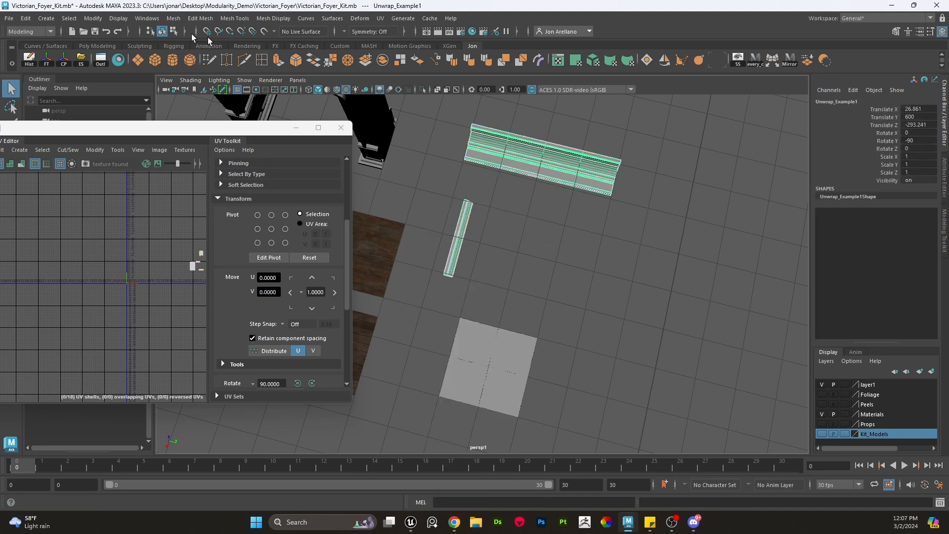
pyautogui.click(174, 18)
pyautogui.click(191, 65)
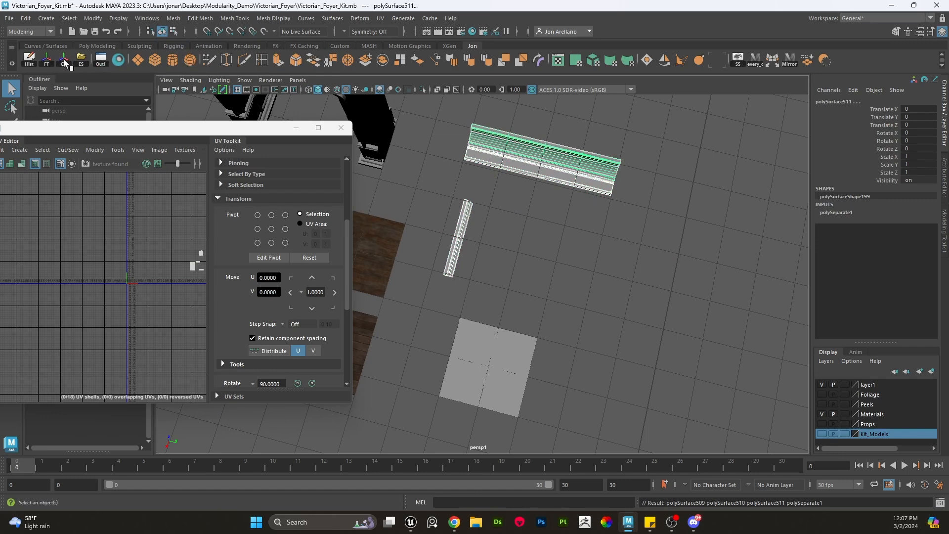
pyautogui.press('w')
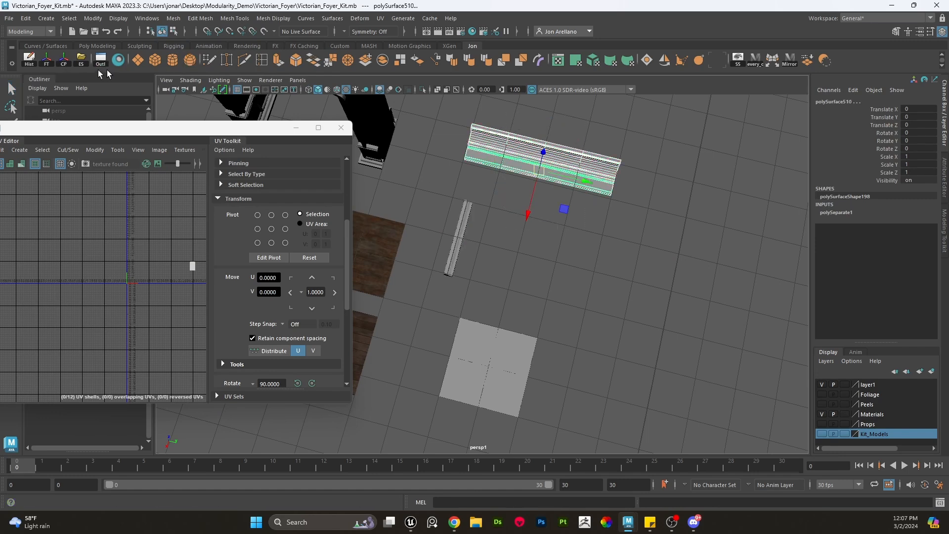
pyautogui.click(46, 60)
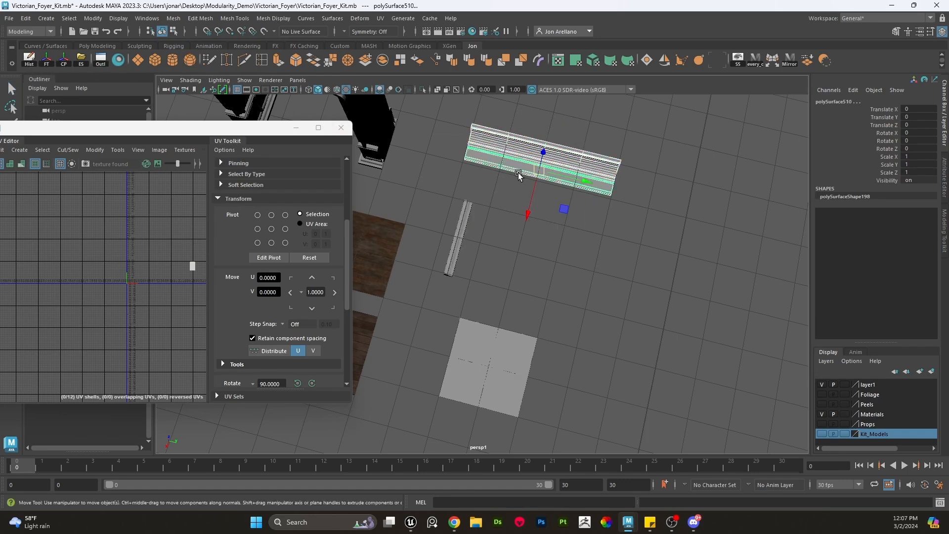
# - Reposition the separated cornice pieces along the edge of the flat plane
pyautogui.press('d')
pyautogui.moveTo(535, 188); pyautogui.dragTo(573, 340)
pyautogui.keyDown('alt'); pyautogui.moveTo(571, 340); pyautogui.dragTo(548, 243, button='middle'); pyautogui.keyUp('alt')
pyautogui.keyDown('alt'); pyautogui.moveTo(548, 244); pyautogui.dragTo(574, 269, button='right'); pyautogui.keyUp('alt')
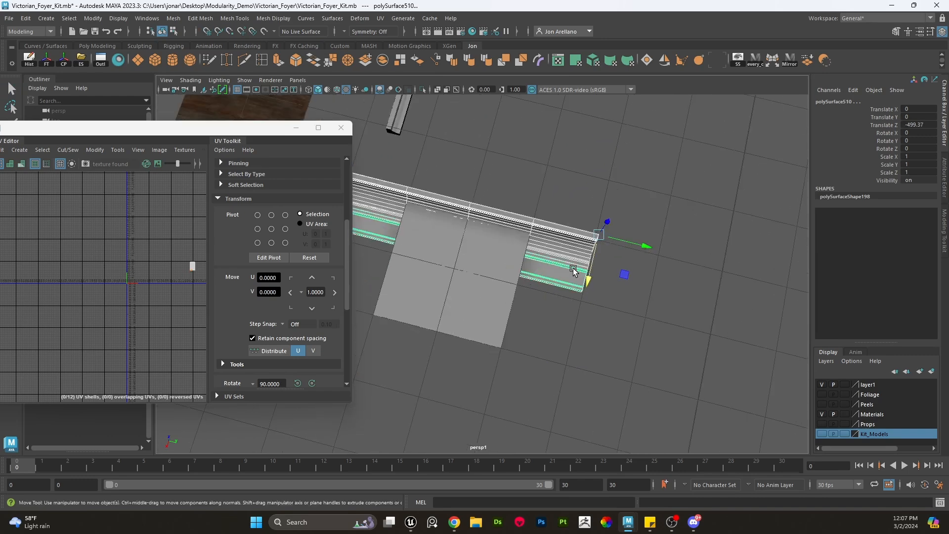
pyautogui.keyDown('alt'); pyautogui.moveTo(574, 269); pyautogui.dragTo(530, 222); pyautogui.keyUp('alt')
pyautogui.keyDown('alt'); pyautogui.moveTo(529, 223); pyautogui.dragTo(535, 294, button='middle'); pyautogui.keyUp('alt')
pyautogui.moveTo(619, 218); pyautogui.dragTo(617, 208)
pyautogui.click(616, 166)
pyautogui.keyDown('alt'); pyautogui.moveTo(616, 168); pyautogui.dragTo(564, 240); pyautogui.keyUp('alt')
pyautogui.click(542, 252)
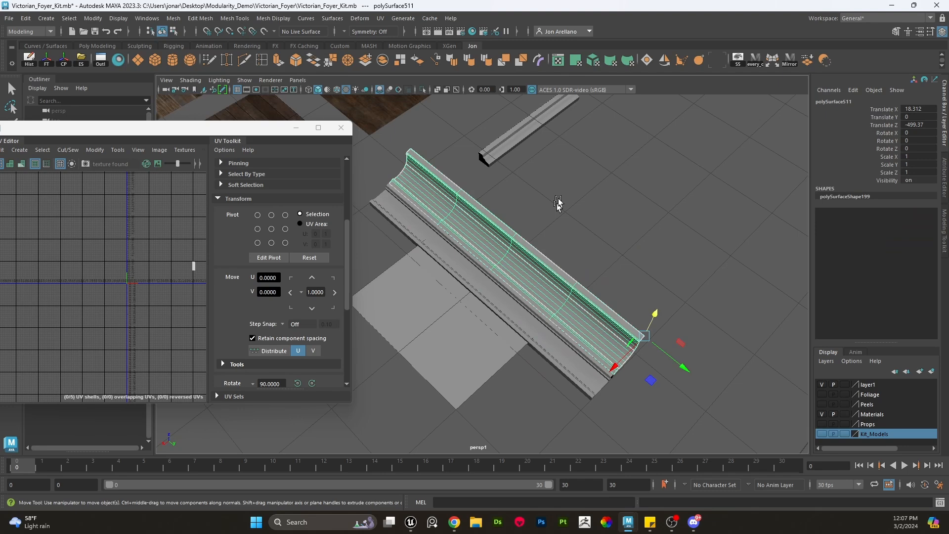
# - Rotate the leg strip -90° in X and move it upright beside the cornice
pyautogui.click(544, 135)
pyautogui.press('e')
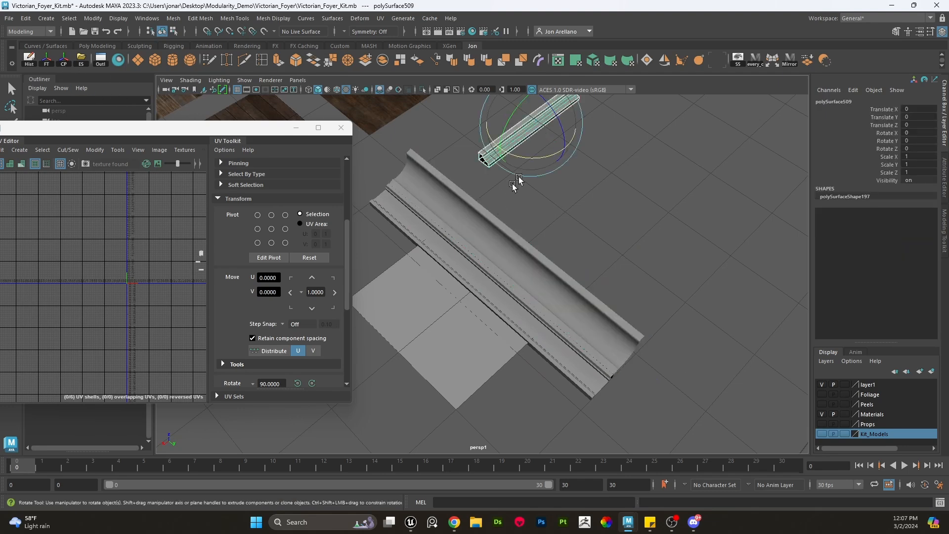
pyautogui.moveTo(535, 156); pyautogui.dragTo(472, 150)
pyautogui.press('w')
pyautogui.press('x')
pyautogui.moveTo(530, 126); pyautogui.dragTo(413, 300)
pyautogui.scroll(3, 445, 296)
pyautogui.keyDown('alt'); pyautogui.moveTo(413, 300); pyautogui.dragTo(556, 322, button='middle'); pyautogui.keyUp('alt')
pyautogui.keyDown('alt'); pyautogui.moveTo(555, 322); pyautogui.dragTo(479, 254); pyautogui.keyUp('alt')
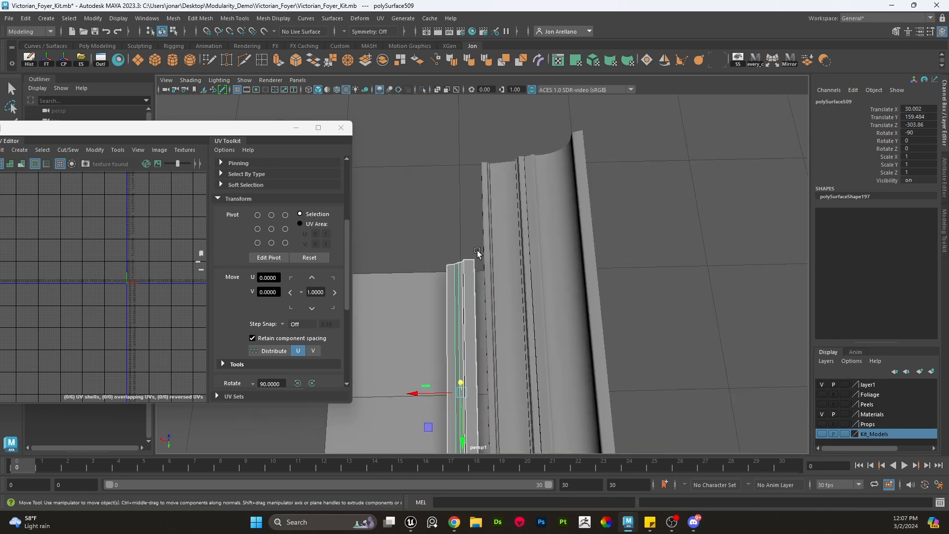
# - Snap the leg strip's pivot to its corner vertex and snap it flush against the cornice
pyautogui.scroll(5, 474, 253)
pyautogui.press('d')
pyautogui.press('v')
pyautogui.middleClick(459, 234)
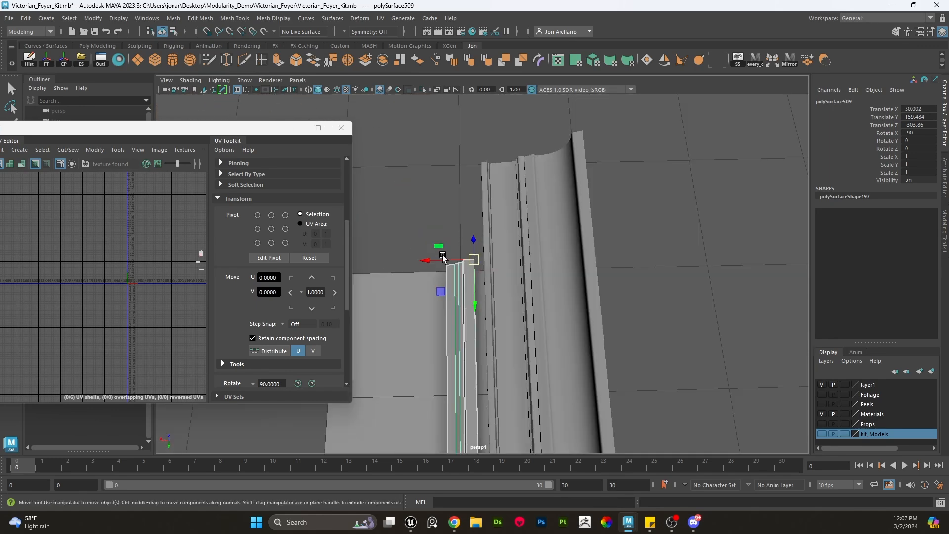
pyautogui.moveTo(443, 256); pyautogui.dragTo(477, 259)
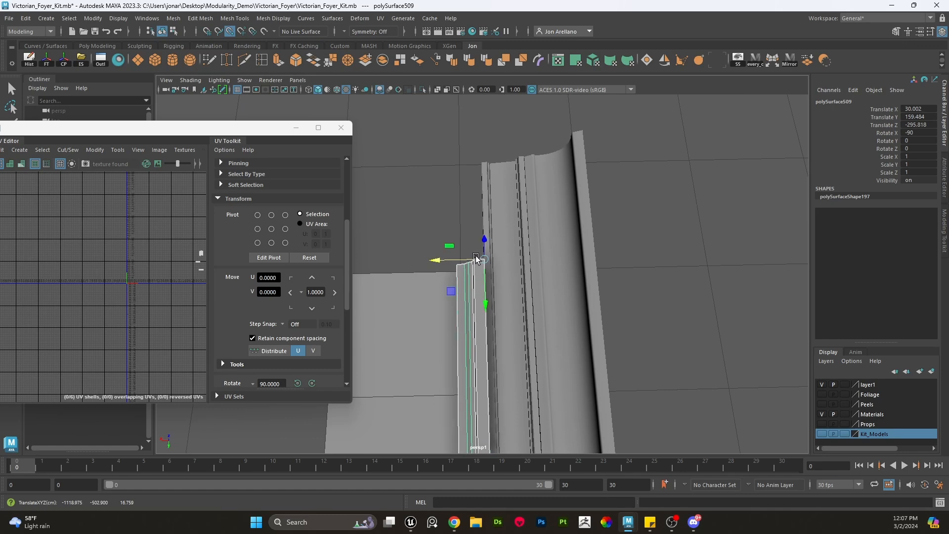
# - Orbit around the cornice and leg strip to inspect how the pieces line up
pyautogui.scroll(-8, 656, 222)
pyautogui.click(612, 303)
pyautogui.scroll(6, 611, 307)
pyautogui.moveTo(611, 307)
pyautogui.keyDown('alt'); pyautogui.mouseDown()
pyautogui.moveTo(630, 325)
pyautogui.moveTo(582, 311)
pyautogui.moveTo(630, 307)
pyautogui.mouseUp(); pyautogui.keyUp('alt')
pyautogui.scroll(8, 583, 311)
pyautogui.keyDown('alt'); pyautogui.moveTo(629, 307); pyautogui.dragTo(562, 329, button='middle'); pyautogui.keyUp('alt')
pyautogui.keyDown('alt'); pyautogui.moveTo(571, 274); pyautogui.dragTo(536, 274); pyautogui.keyUp('alt')
pyautogui.keyDown('alt'); pyautogui.moveTo(526, 273); pyautogui.dragTo(526, 295, button='middle'); pyautogui.keyUp('alt')
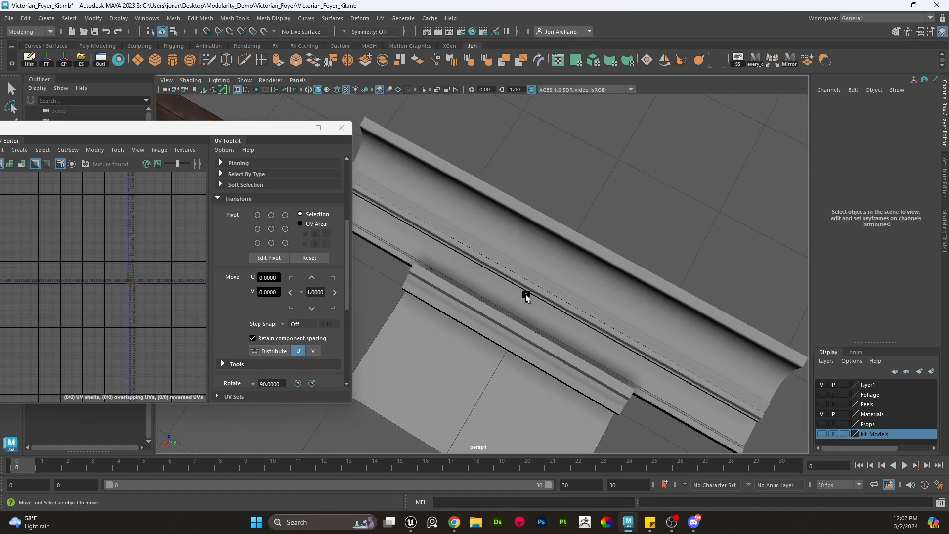
pyautogui.keyDown('alt'); pyautogui.moveTo(527, 295); pyautogui.dragTo(508, 283); pyautogui.keyUp('alt')
pyautogui.click(498, 275)
pyautogui.keyDown('alt'); pyautogui.moveTo(467, 250); pyautogui.dragTo(455, 259); pyautogui.keyUp('alt')
pyautogui.scroll(-5, 510, 266)
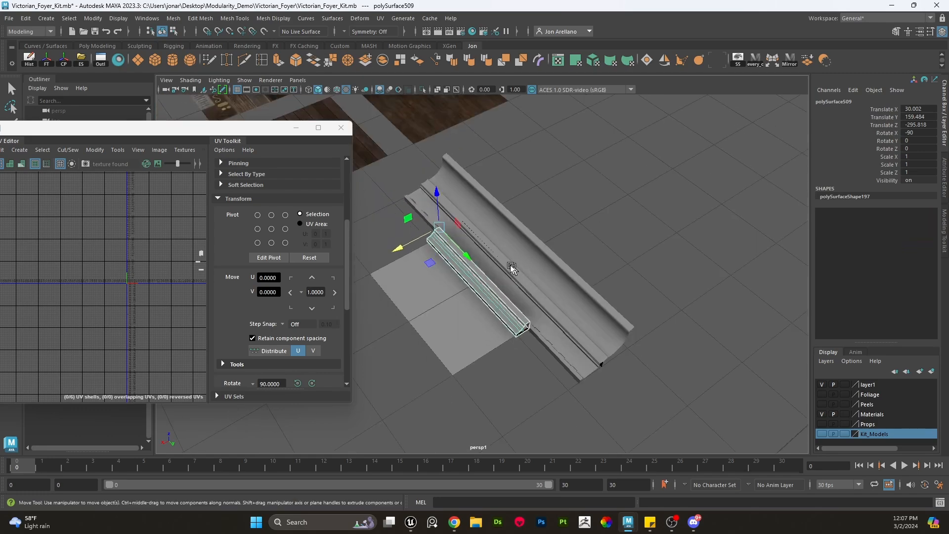
pyautogui.click(579, 210)
pyautogui.keyDown('alt'); pyautogui.moveTo(504, 211); pyautogui.dragTo(559, 293, button='middle'); pyautogui.keyUp('alt')
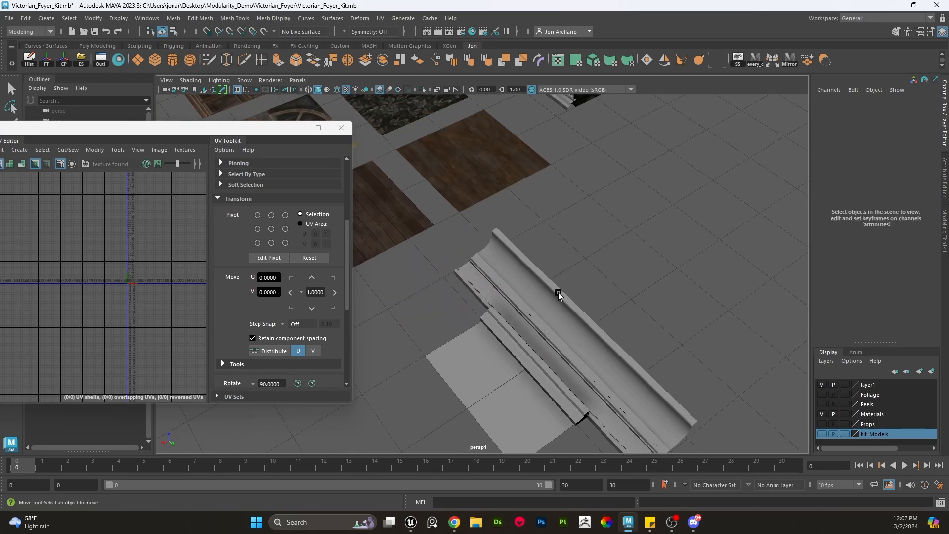
pyautogui.click(536, 297)
pyautogui.keyDown('alt'); pyautogui.moveTo(537, 298); pyautogui.dragTo(555, 287); pyautogui.keyUp('alt')
pyautogui.scroll(4, 591, 273)
pyautogui.keyDown('alt'); pyautogui.moveTo(595, 272); pyautogui.dragTo(511, 239, button='middle'); pyautogui.keyUp('alt')
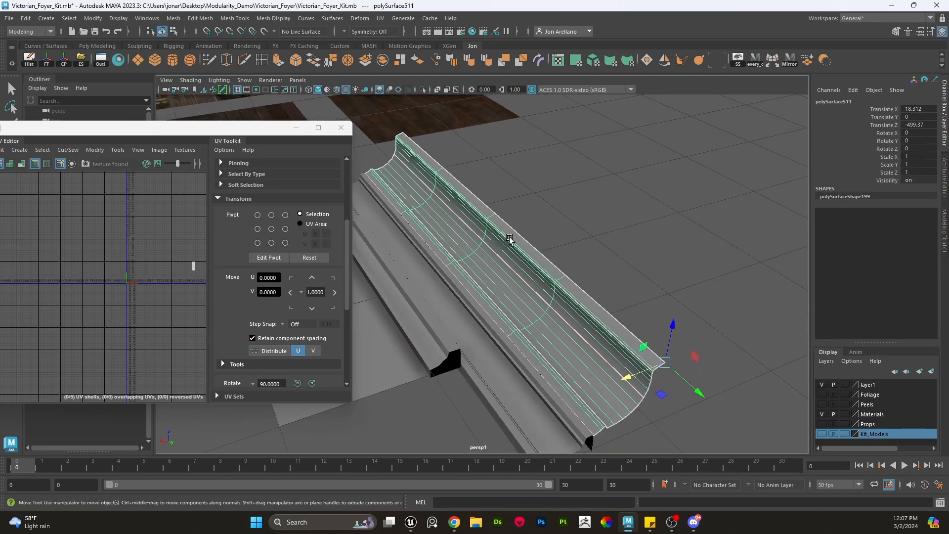
# - Delete a face loop running lengthwise across the curved cornice piece
pyautogui.keyDown('alt'); pyautogui.moveTo(517, 261); pyautogui.dragTo(506, 241); pyautogui.keyUp('alt')
pyautogui.keyDown('alt'); pyautogui.moveTo(505, 240); pyautogui.dragTo(536, 287, button='middle'); pyautogui.keyUp('alt')
pyautogui.keyDown('alt'); pyautogui.moveTo(508, 263); pyautogui.dragTo(477, 248); pyautogui.keyUp('alt')
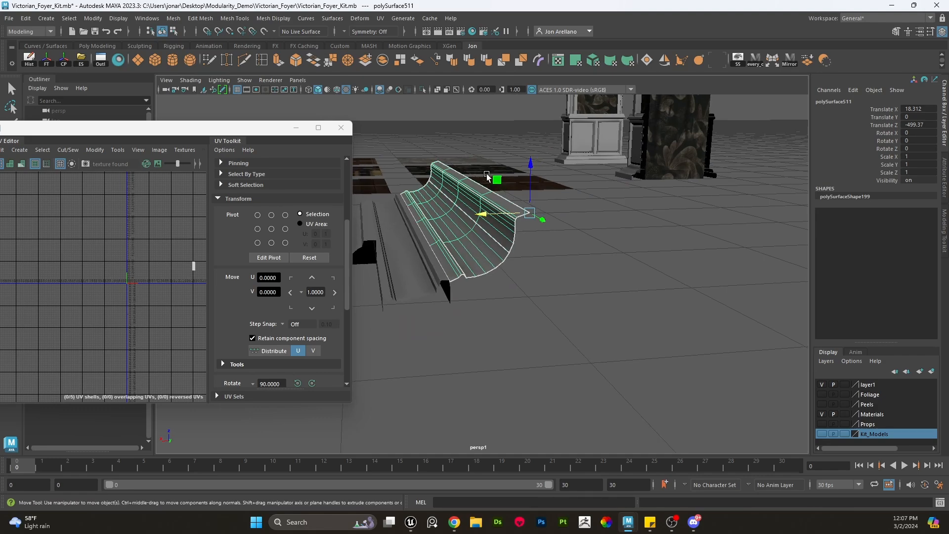
pyautogui.keyDown('alt'); pyautogui.moveTo(500, 209); pyautogui.dragTo(525, 280, button='middle'); pyautogui.keyUp('alt')
pyautogui.scroll(4, 485, 280)
pyautogui.scroll(-4, 489, 280)
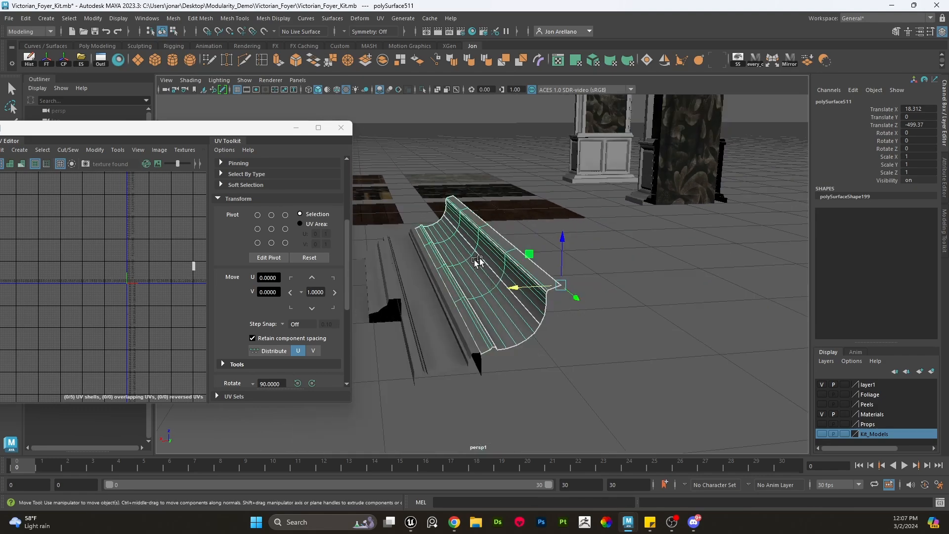
pyautogui.scroll(-2, 497, 282)
pyautogui.scroll(6, 487, 291)
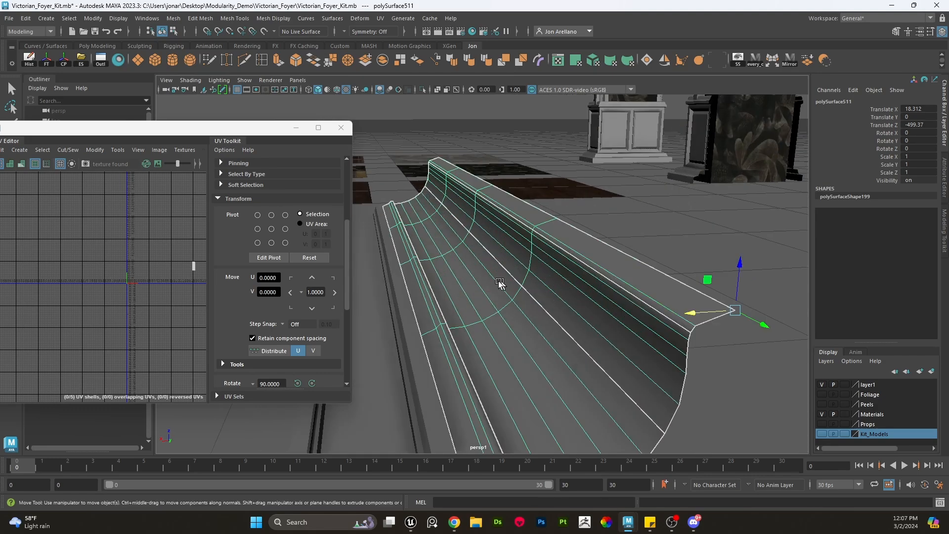
pyautogui.scroll(-4, 495, 303)
pyautogui.keyDown('alt'); pyautogui.moveTo(515, 287); pyautogui.dragTo(485, 305); pyautogui.keyUp('alt')
pyautogui.keyDown('alt'); pyautogui.moveTo(485, 307); pyautogui.dragTo(508, 280, button='middle'); pyautogui.keyUp('alt')
pyautogui.scroll(2, 507, 275)
pyautogui.moveTo(506, 229); pyautogui.dragTo(504, 258, button='right')
pyautogui.click(483, 287)
pyautogui.keyDown('shift'); pyautogui.doubleClick(539, 250); pyautogui.keyUp('shift')
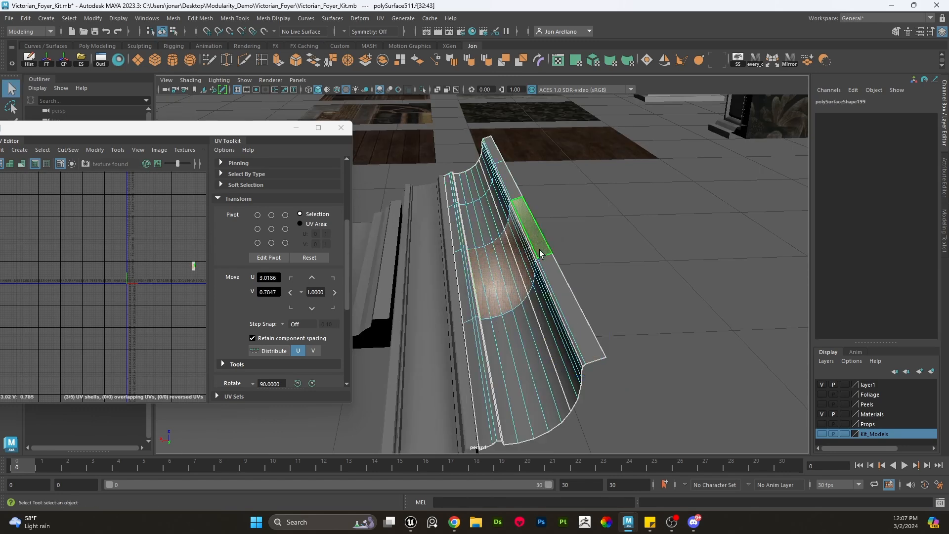
pyautogui.press('Delete')
# - Delete two more face strips from the split cornice pieces
pyautogui.click(555, 291)
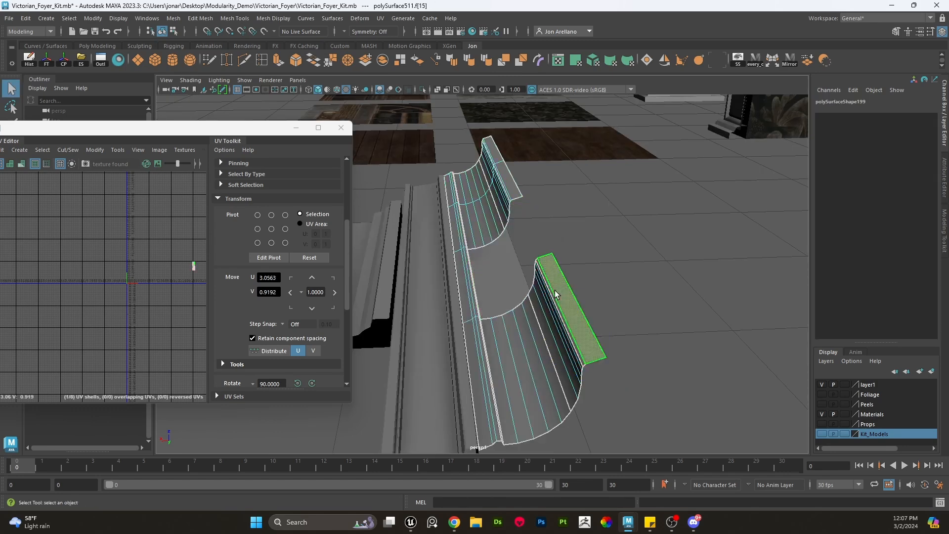
pyautogui.keyDown('shift'); pyautogui.click(488, 329); pyautogui.keyUp('shift')
pyautogui.press('Delete')
pyautogui.doubleClick(533, 320)
pyautogui.keyDown('shift'); pyautogui.doubleClick(501, 211); pyautogui.keyUp('shift')
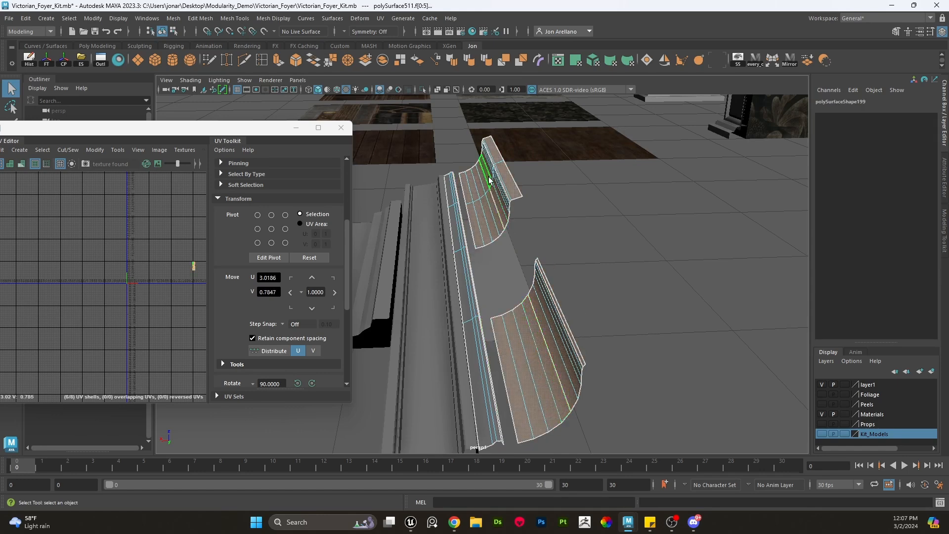
pyautogui.press('Delete')
# - Orbit around the remaining strip pieces and the long box beside them to check their placement
pyautogui.moveTo(473, 225); pyautogui.dragTo(509, 194, button='right')
pyautogui.scroll(-5, 524, 242)
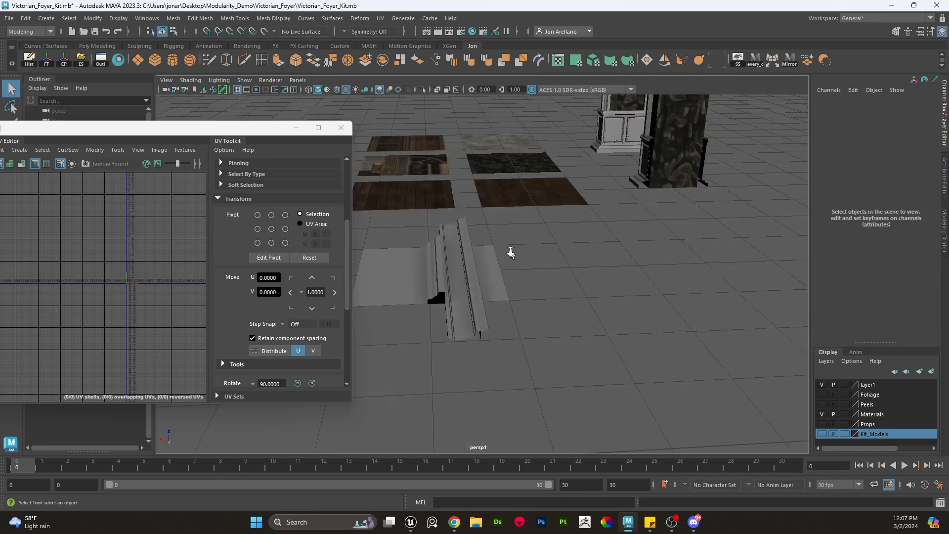
pyautogui.scroll(3, 504, 242)
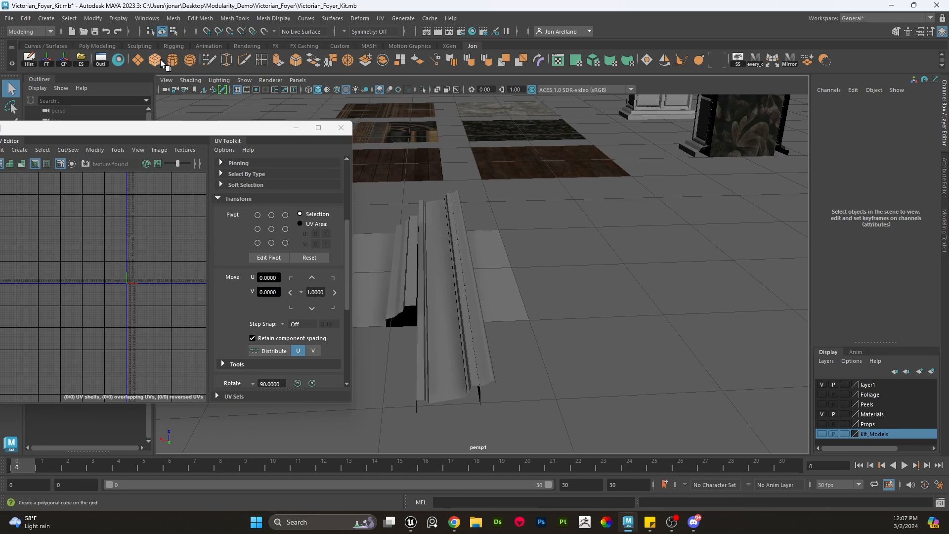
pyautogui.moveTo(495, 216); pyautogui.dragTo(487, 396)
pyautogui.moveTo(504, 279)
pyautogui.mouseDown()
pyautogui.moveTo(510, 301)
pyautogui.moveTo(512, 290)
pyautogui.moveTo(479, 286)
pyautogui.moveTo(494, 294)
pyautogui.mouseUp()
pyautogui.click(479, 301)
pyautogui.click(577, 299)
pyautogui.press('w')
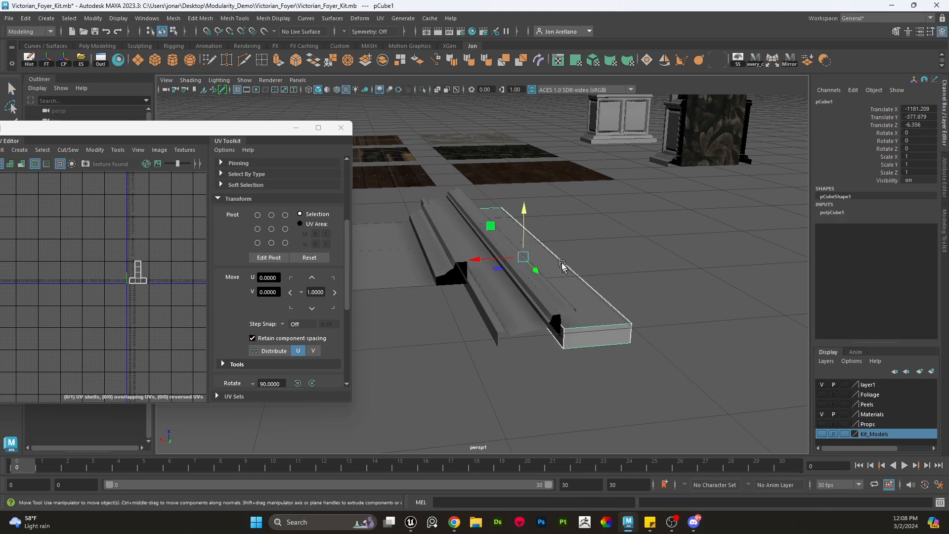
pyautogui.moveTo(529, 216); pyautogui.dragTo(529, 209)
pyautogui.click(611, 222)
pyautogui.keyDown('alt'); pyautogui.moveTo(584, 225); pyautogui.dragTo(623, 272); pyautogui.keyUp('alt')
pyautogui.keyDown('alt'); pyautogui.moveTo(504, 318); pyautogui.dragTo(717, 395, button='middle'); pyautogui.keyUp('alt')
pyautogui.keyDown('alt'); pyautogui.moveTo(435, 324); pyautogui.dragTo(610, 365, button='middle'); pyautogui.keyUp('alt')
pyautogui.scroll(3, 534, 301)
# - Select the carved wood trim texture plane and frame it to examine its trim bands
pyautogui.click(532, 300)
pyautogui.scroll(4, 538, 299)
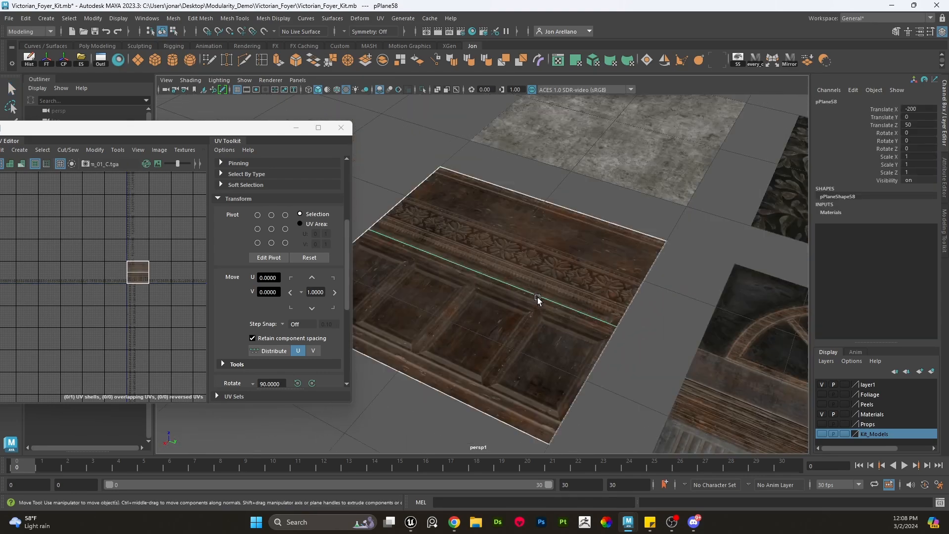
pyautogui.keyDown('alt'); pyautogui.moveTo(601, 321); pyautogui.dragTo(559, 339); pyautogui.keyUp('alt')
pyautogui.scroll(3, 614, 265)
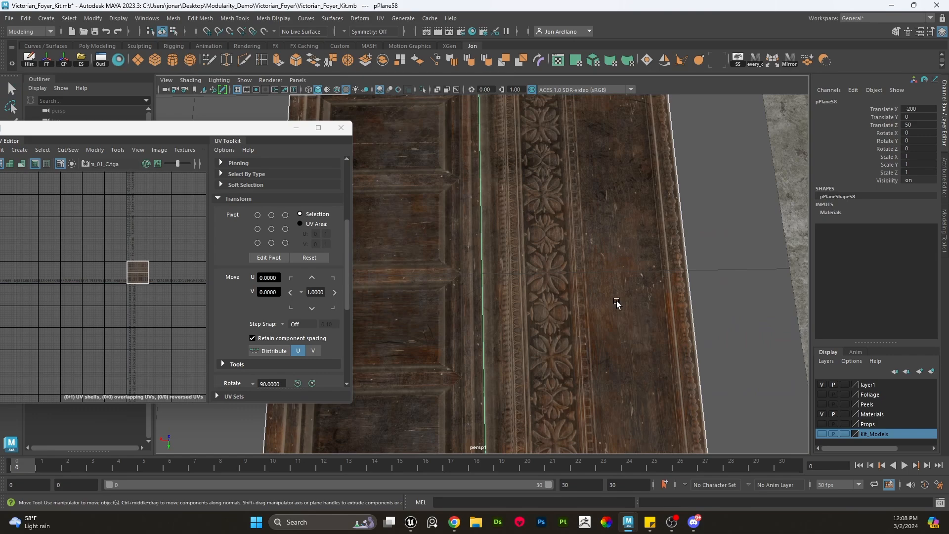
pyautogui.press('f')
pyautogui.keyDown('alt'); pyautogui.moveTo(499, 303); pyautogui.dragTo(519, 293); pyautogui.keyUp('alt')
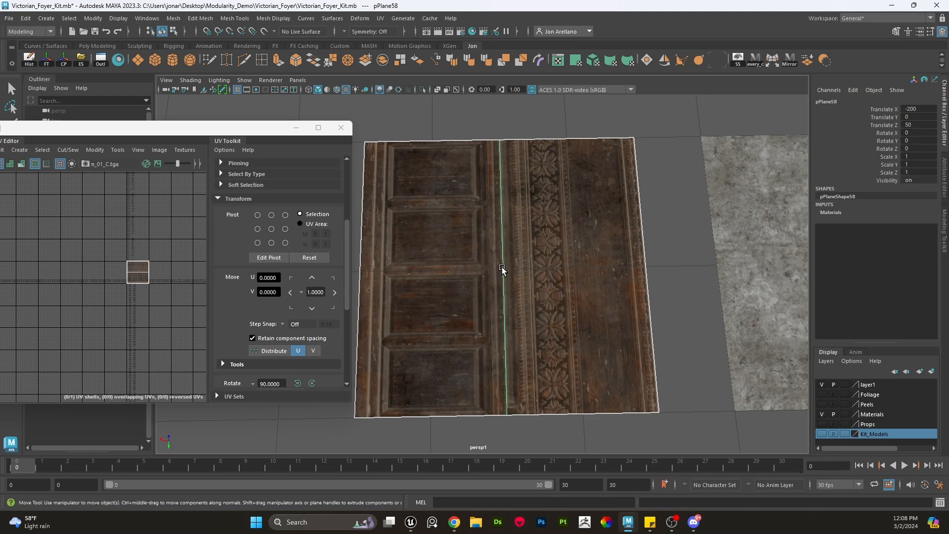
pyautogui.keyDown('alt'); pyautogui.moveTo(538, 230); pyautogui.dragTo(519, 266); pyautogui.keyUp('alt')
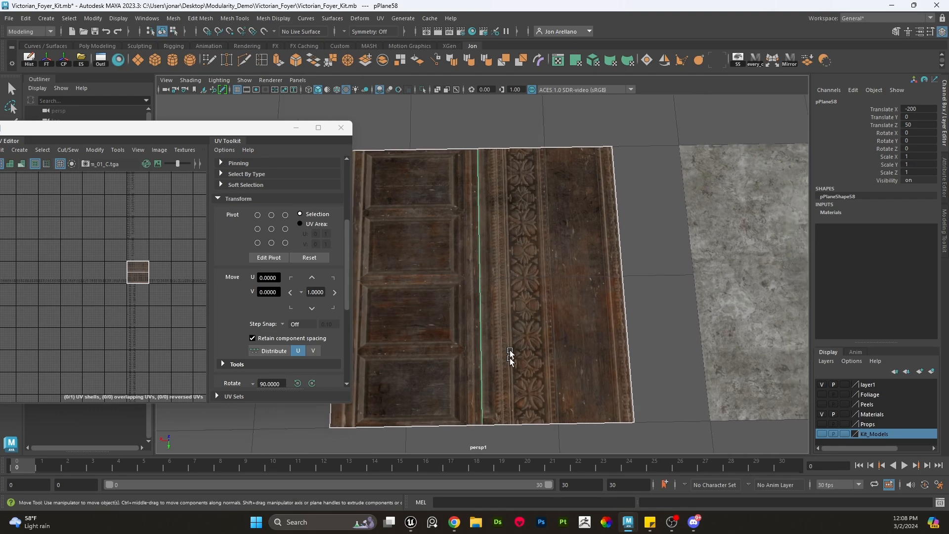
pyautogui.scroll(3, 521, 290)
pyautogui.scroll(-5, 562, 237)
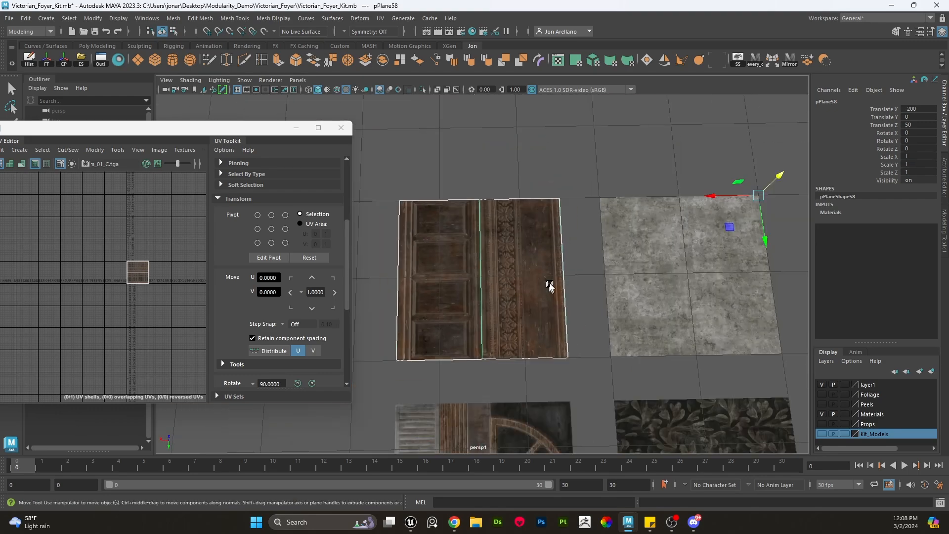
# - Delete the leftover strip pieces lying beside the texture planes
pyautogui.keyDown('alt'); pyautogui.moveTo(550, 285); pyautogui.dragTo(697, 320); pyautogui.keyUp('alt')
pyautogui.scroll(-4, 697, 321)
pyautogui.keyDown('alt'); pyautogui.moveTo(697, 321); pyautogui.dragTo(594, 260, button='middle'); pyautogui.keyUp('alt')
pyautogui.keyDown('alt'); pyautogui.moveTo(603, 320); pyautogui.dragTo(678, 388); pyautogui.keyUp('alt')
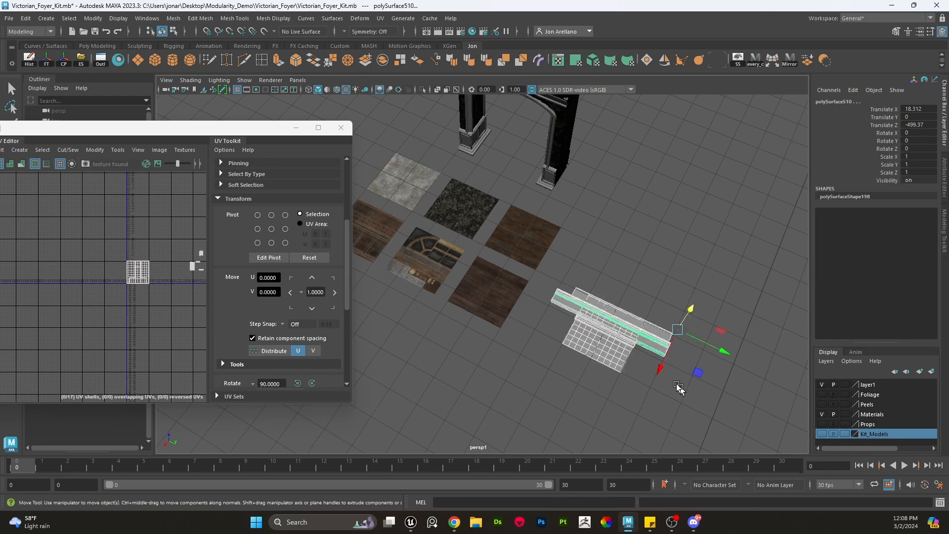
pyautogui.press('Delete')
# - Select the frieze band face loop beneath the archway's cornice and frame its UVs in the UV editor
pyautogui.scroll(4, 625, 259)
pyautogui.keyDown('alt'); pyautogui.moveTo(619, 196); pyautogui.dragTo(618, 329, button='middle'); pyautogui.keyUp('alt')
pyautogui.keyDown('alt'); pyautogui.moveTo(619, 328); pyautogui.dragTo(610, 244); pyautogui.keyUp('alt')
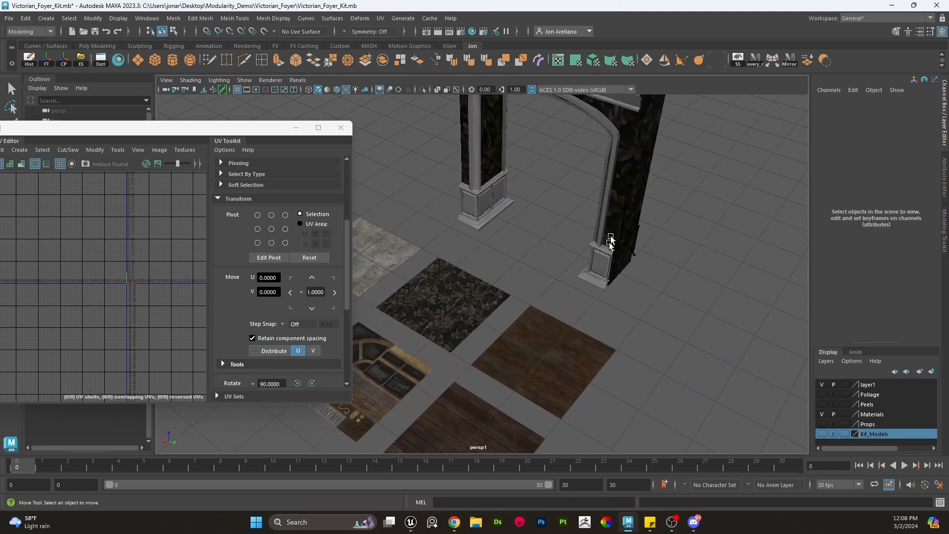
pyautogui.keyDown('alt'); pyautogui.moveTo(610, 244); pyautogui.dragTo(609, 316, button='middle'); pyautogui.keyUp('alt')
pyautogui.keyDown('alt'); pyautogui.moveTo(608, 316); pyautogui.dragTo(602, 236); pyautogui.keyUp('alt')
pyautogui.scroll(4, 602, 233)
pyautogui.keyDown('alt'); pyautogui.moveTo(602, 232); pyautogui.dragTo(601, 299, button='middle'); pyautogui.keyUp('alt')
pyautogui.keyDown('alt'); pyautogui.moveTo(600, 299); pyautogui.dragTo(562, 250); pyautogui.keyUp('alt')
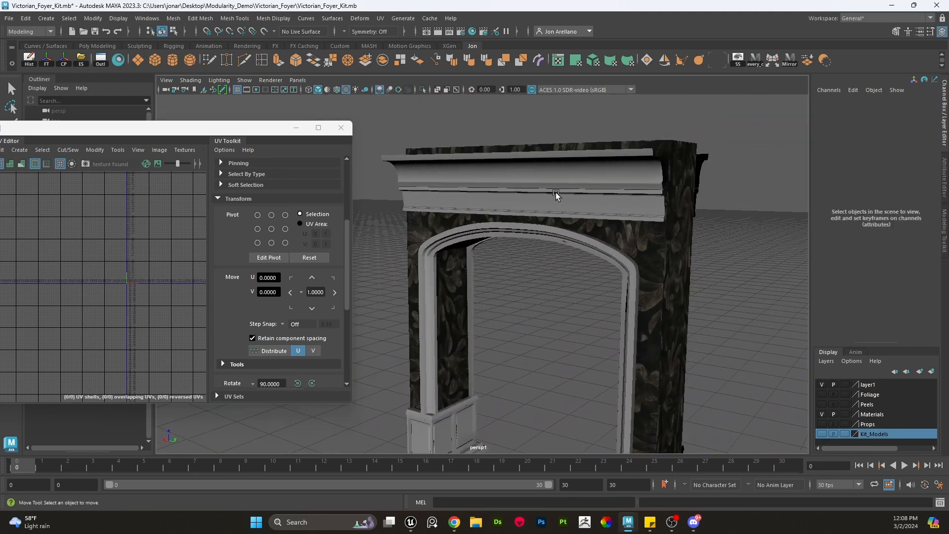
pyautogui.click(556, 190)
pyautogui.moveTo(556, 173); pyautogui.dragTo(556, 179, button='right')
pyautogui.doubleClick(556, 180)
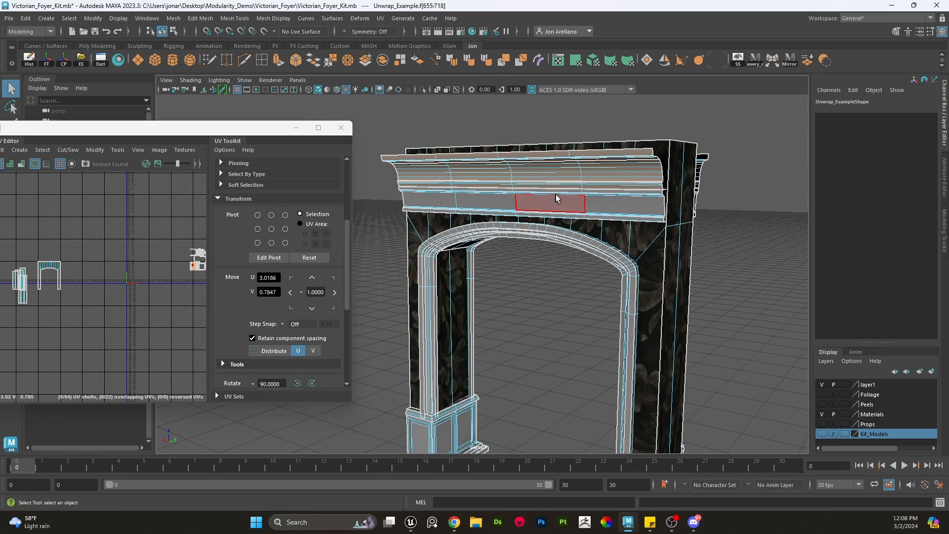
pyautogui.doubleClick(557, 201)
pyautogui.scroll(3, 562, 203)
pyautogui.scroll(-10, 524, 228)
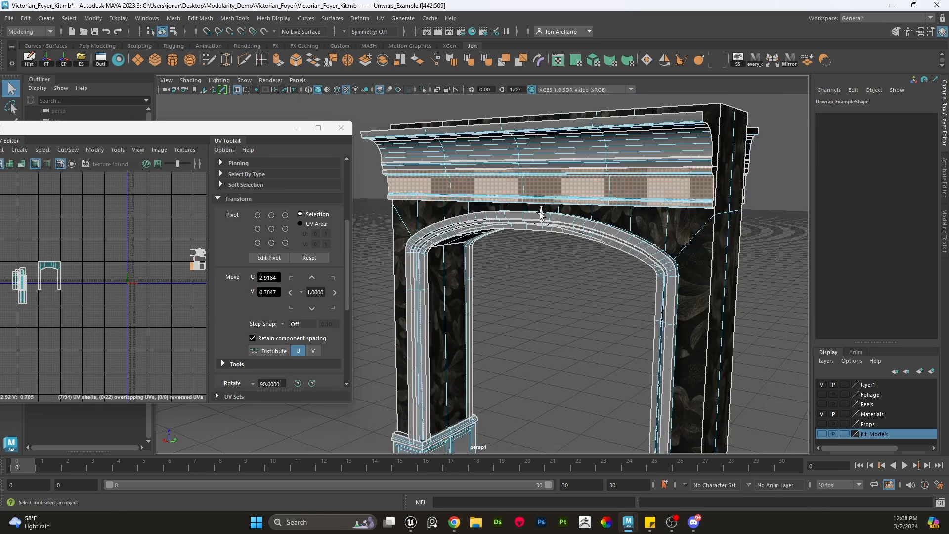
pyautogui.keyDown('alt'); pyautogui.moveTo(441, 291); pyautogui.dragTo(436, 291); pyautogui.keyUp('alt')
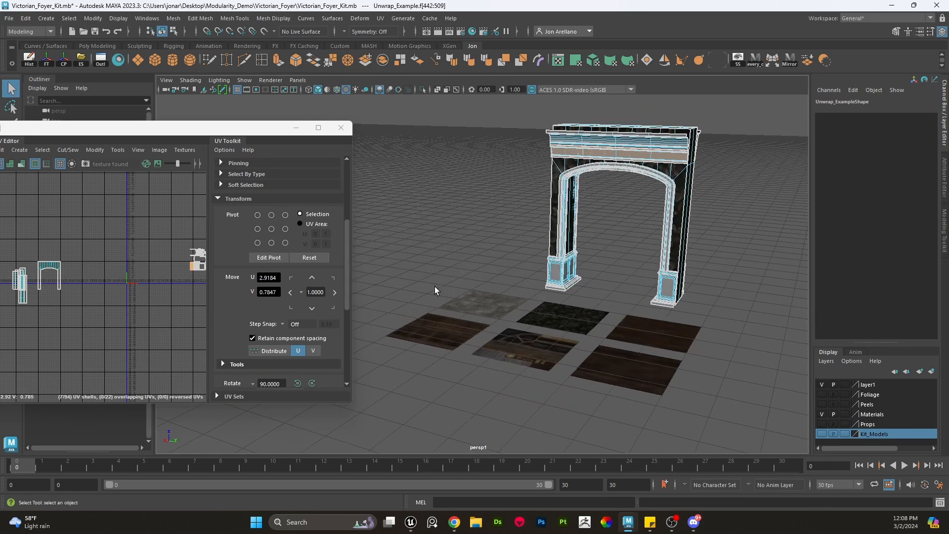
pyautogui.scroll(5, 171, 277)
pyautogui.scroll(-4, 171, 277)
pyautogui.keyDown('alt'); pyautogui.moveTo(161, 278); pyautogui.dragTo(151, 278, button='middle'); pyautogui.keyUp('alt')
pyautogui.scroll(-3, 151, 281)
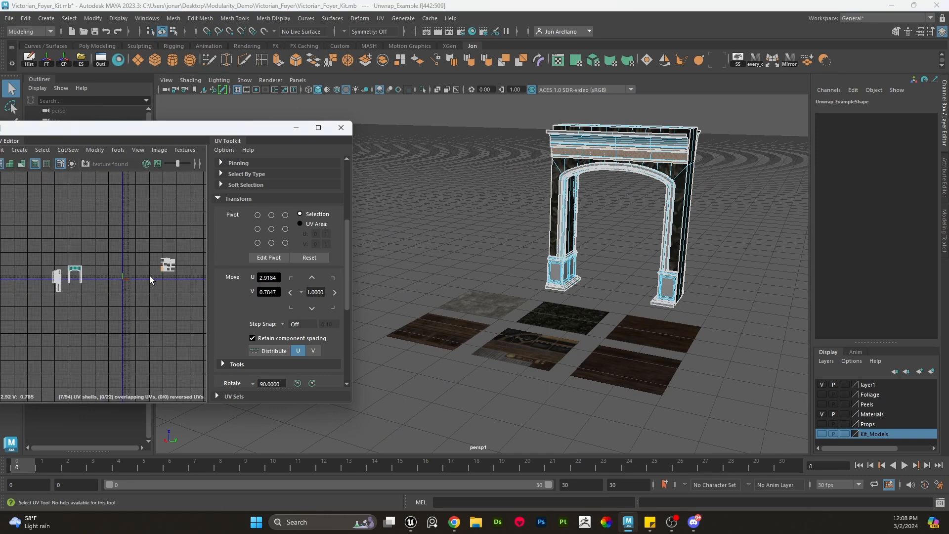
pyautogui.scroll(6, 143, 277)
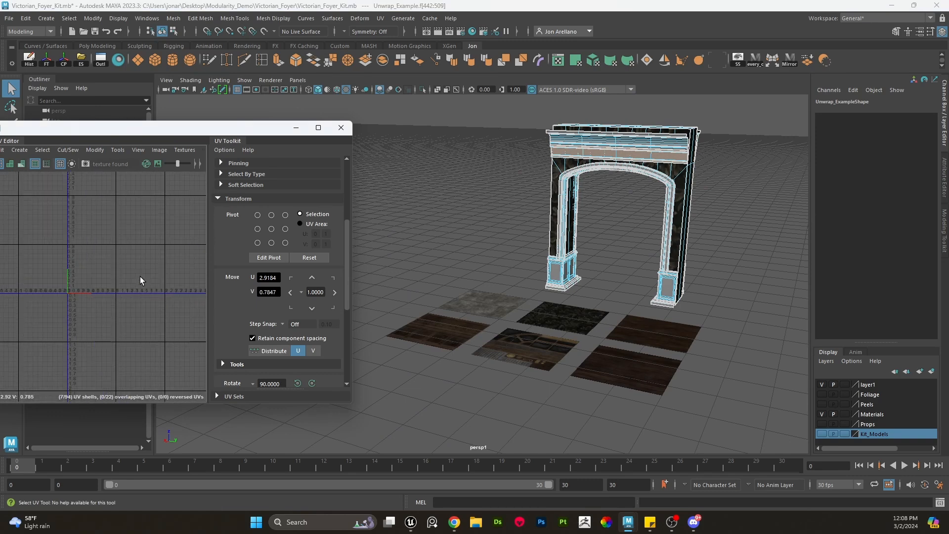
pyautogui.scroll(-5, 143, 277)
pyautogui.moveTo(51, 269)
pyautogui.keyDown('alt'); pyautogui.mouseDown(button='middle')
pyautogui.moveTo(81, 261)
pyautogui.moveTo(85, 287)
pyautogui.moveTo(51, 276)
pyautogui.mouseUp(button='middle'); pyautogui.keyUp('alt')
pyautogui.scroll(5, 68, 282)
pyautogui.scroll(-4, 89, 281)
pyautogui.press('w')
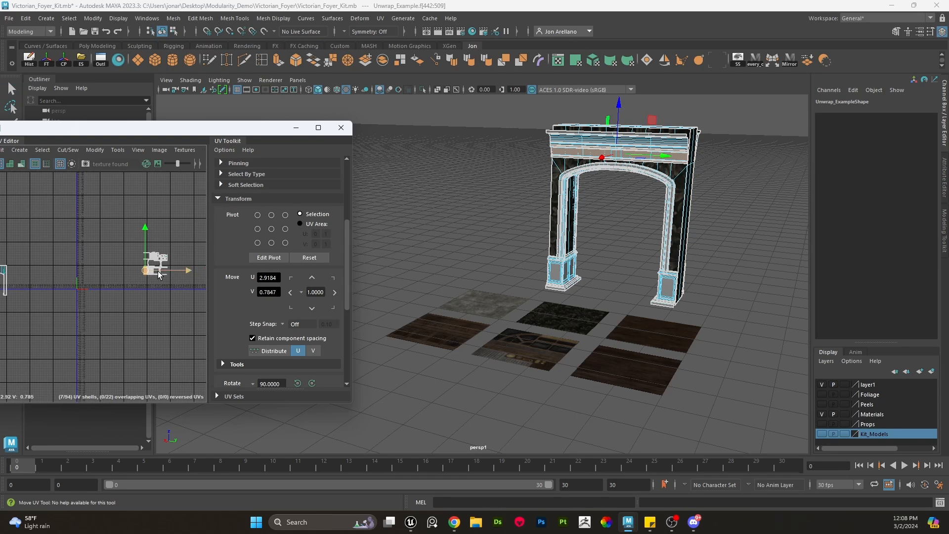
pyautogui.press('f')
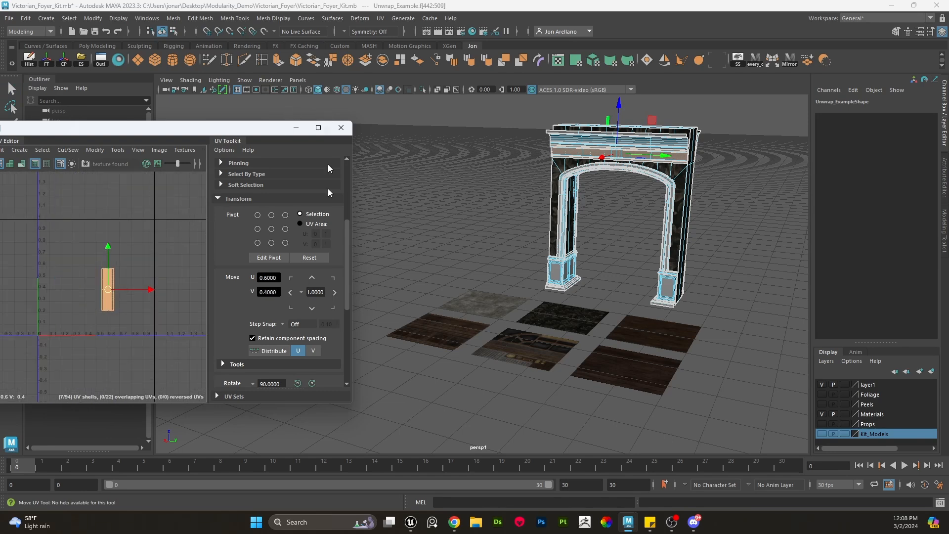
# - Enlarge and reposition the UV Editor window, showing the Trim_01_C texture behind the UVs
pyautogui.moveTo(351, 403); pyautogui.dragTo(508, 510)
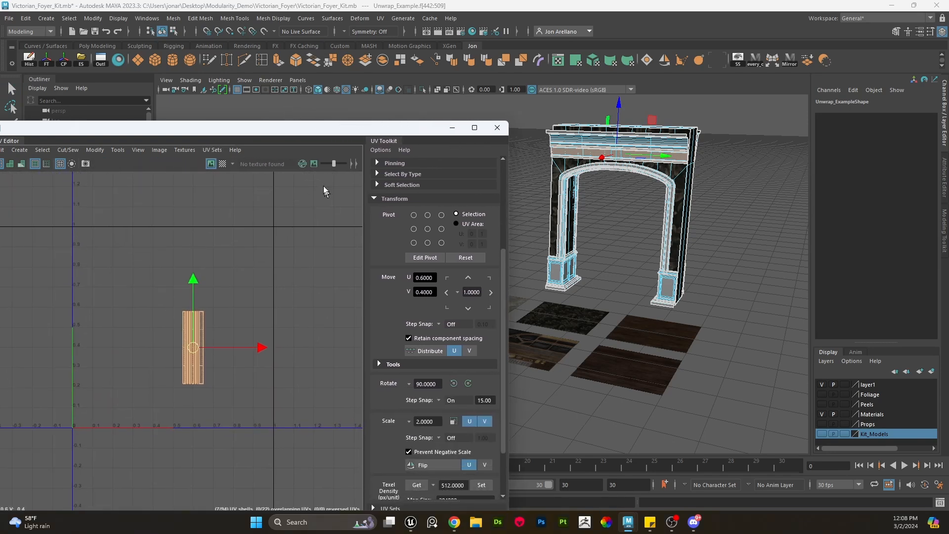
pyautogui.moveTo(325, 123); pyautogui.dragTo(324, 55)
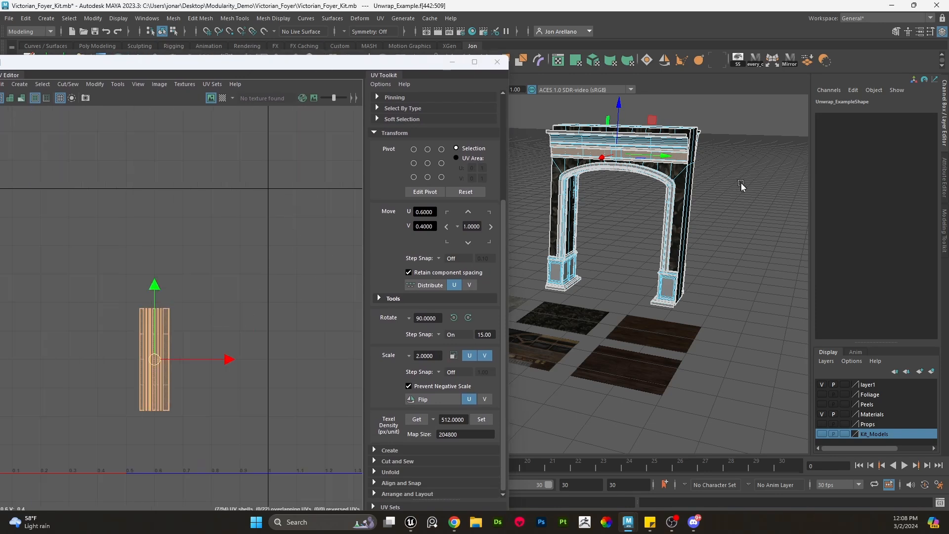
pyautogui.moveTo(742, 183); pyautogui.dragTo(822, 401, button='right')
pyautogui.keyDown('alt'); pyautogui.moveTo(318, 325); pyautogui.dragTo(435, 298, button='middle'); pyautogui.keyUp('alt')
pyautogui.keyDown('alt'); pyautogui.moveTo(435, 299); pyautogui.dragTo(268, 240, button='right'); pyautogui.keyUp('alt')
pyautogui.scroll(-2, 280, 285)
pyautogui.scroll(3, 269, 279)
pyautogui.scroll(2, 280, 286)
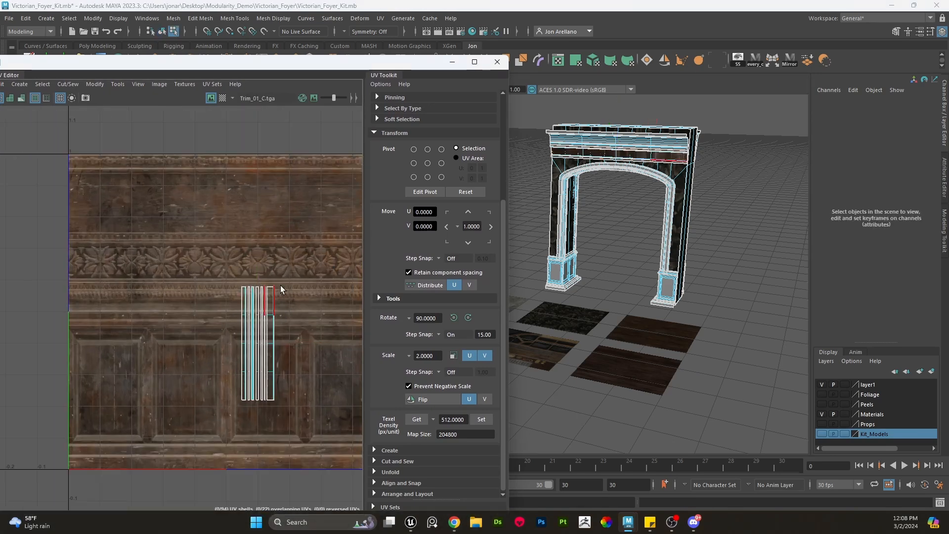
pyautogui.scroll(2, 281, 289)
# - Rotate the frieze band's UV shell 90° and move it onto the carved floral strip of the trim texture
pyautogui.moveTo(226, 306); pyautogui.dragTo(214, 302)
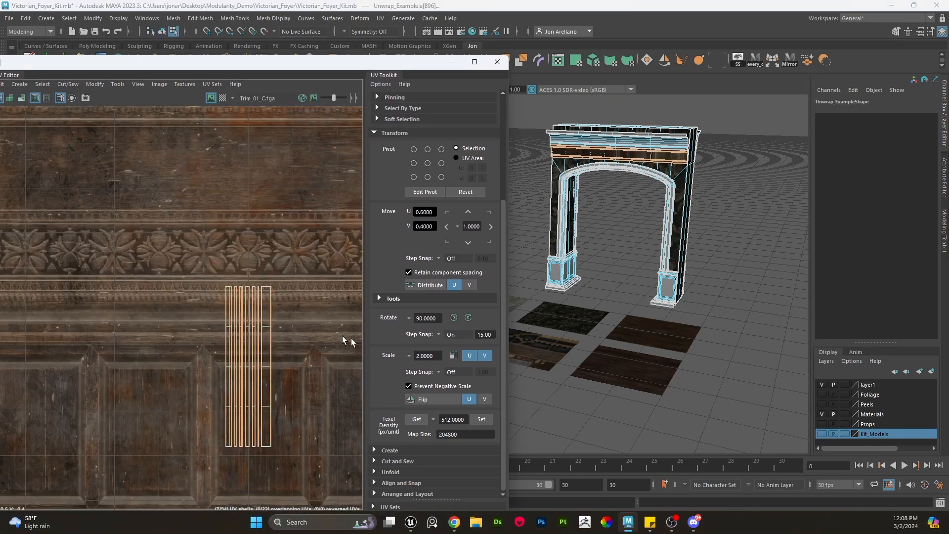
pyautogui.click(423, 462)
pyautogui.click(414, 457)
pyautogui.moveTo(265, 333); pyautogui.dragTo(302, 321, button='right')
pyautogui.doubleClick(268, 352)
pyautogui.press('e')
pyautogui.moveTo(304, 315); pyautogui.dragTo(146, 273)
pyautogui.press('w')
pyautogui.moveTo(251, 382); pyautogui.dragTo(155, 277)
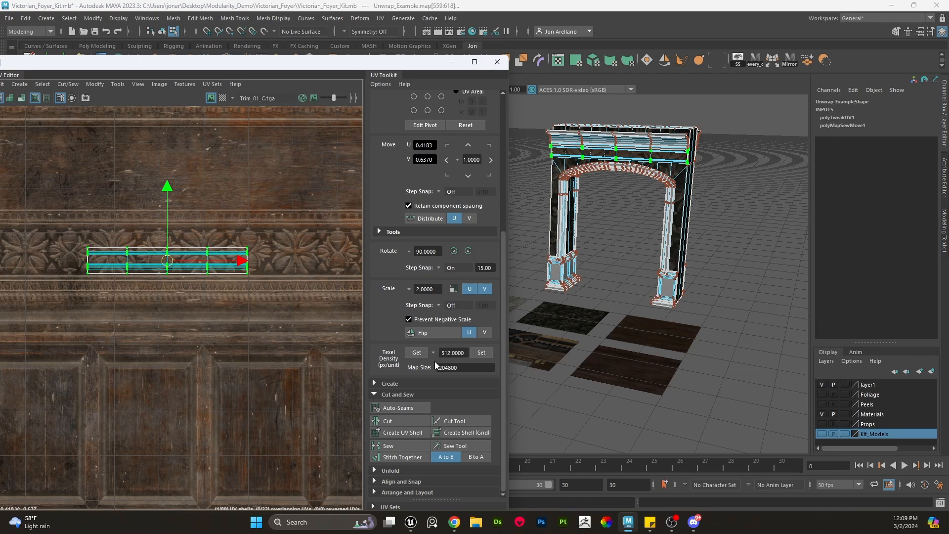
# - Apply a texel density of 512 px/unit to the frieze band's UV shell
pyautogui.click(407, 470)
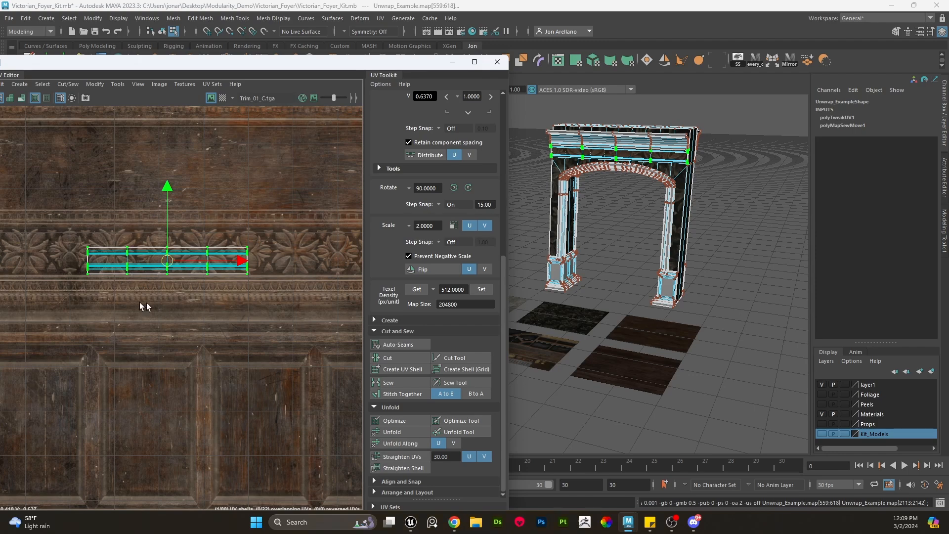
pyautogui.click(481, 289)
pyautogui.scroll(-3, 201, 269)
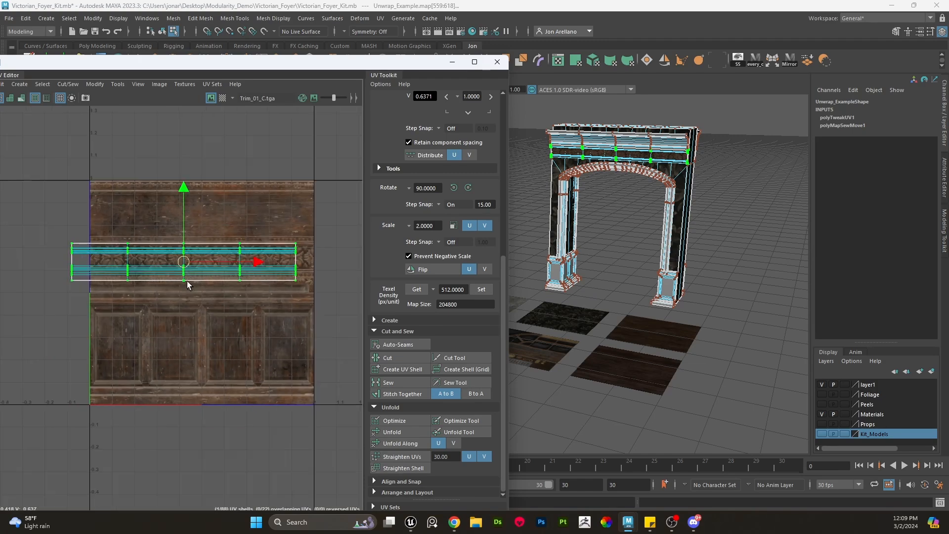
pyautogui.moveTo(183, 264); pyautogui.dragTo(185, 261)
pyautogui.scroll(2, 201, 261)
pyautogui.scroll(2, 212, 267)
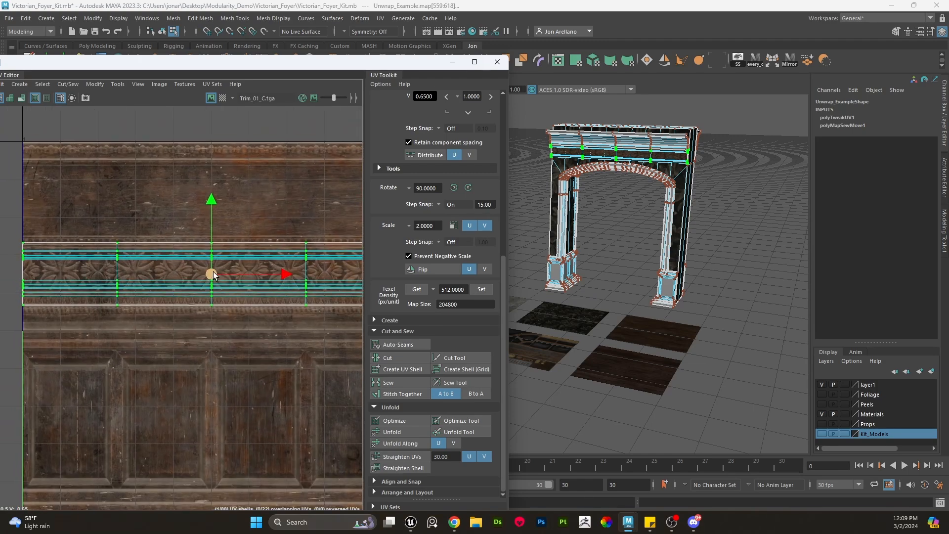
# - Orbit close to the archway to inspect the trim texture on the frieze band
pyautogui.keyDown('alt'); pyautogui.moveTo(745, 166); pyautogui.dragTo(683, 239, button='middle'); pyautogui.keyUp('alt')
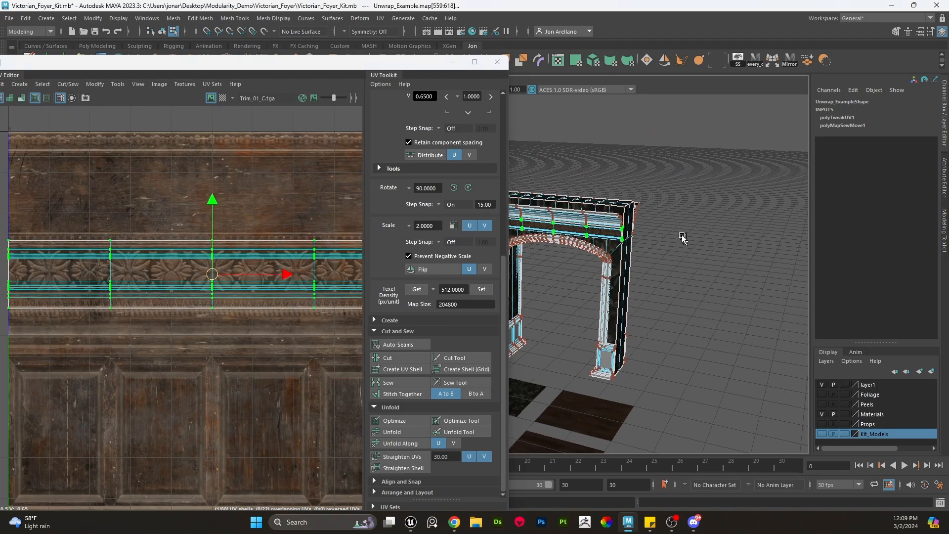
pyautogui.keyDown('alt'); pyautogui.moveTo(655, 185); pyautogui.dragTo(863, 289, button='right'); pyautogui.keyUp('alt')
pyautogui.keyDown('alt'); pyautogui.moveTo(663, 238); pyautogui.dragTo(619, 274, button='middle'); pyautogui.keyUp('alt')
pyautogui.keyDown('alt'); pyautogui.moveTo(619, 273); pyautogui.dragTo(605, 252); pyautogui.keyUp('alt')
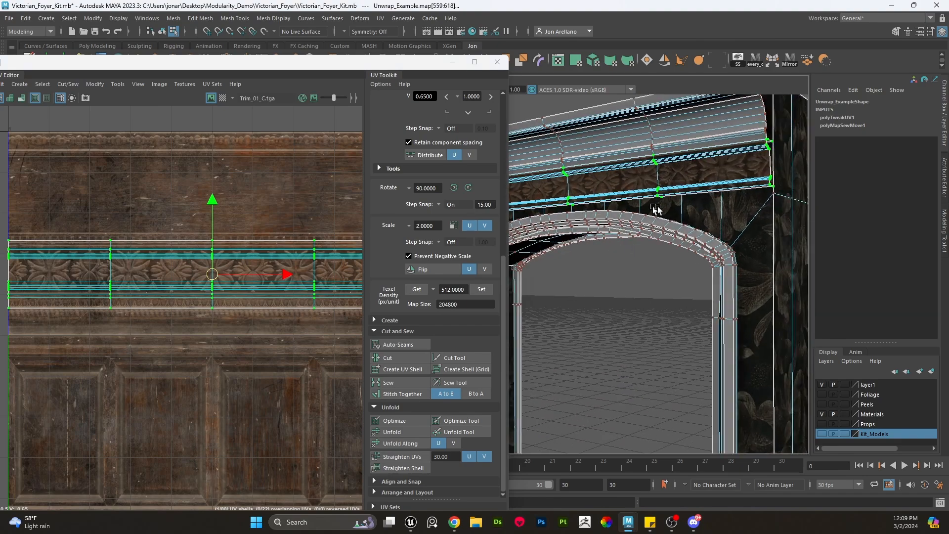
pyautogui.keyDown('alt'); pyautogui.moveTo(657, 210); pyautogui.dragTo(726, 233, button='right'); pyautogui.keyUp('alt')
pyautogui.keyDown('alt'); pyautogui.moveTo(722, 237); pyautogui.dragTo(648, 303, button='middle'); pyautogui.keyUp('alt')
pyautogui.scroll(5, 657, 277)
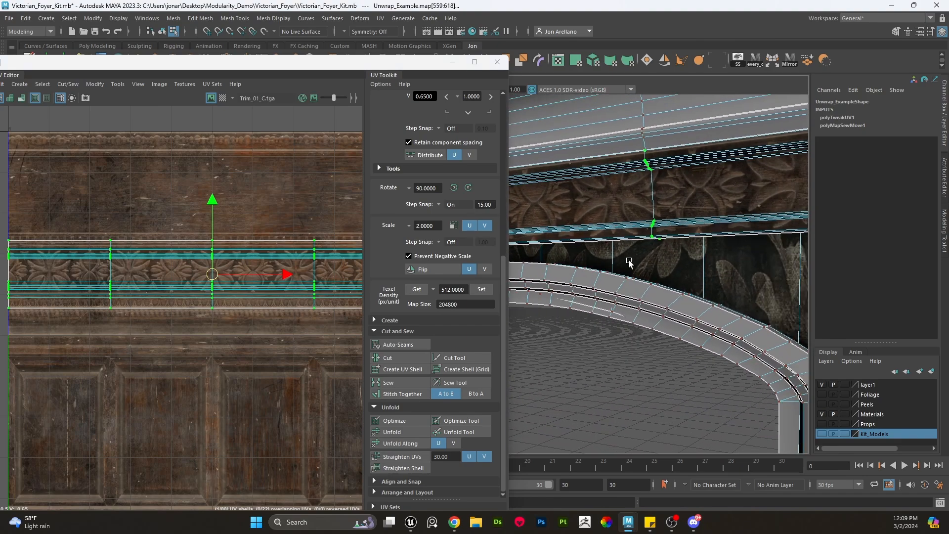
# - Move the frieze band's UV shell up onto the plain wood strip above the carved floral band
pyautogui.keyDown('alt'); pyautogui.moveTo(667, 252); pyautogui.dragTo(598, 251); pyautogui.keyUp('alt')
pyautogui.scroll(1, 623, 266)
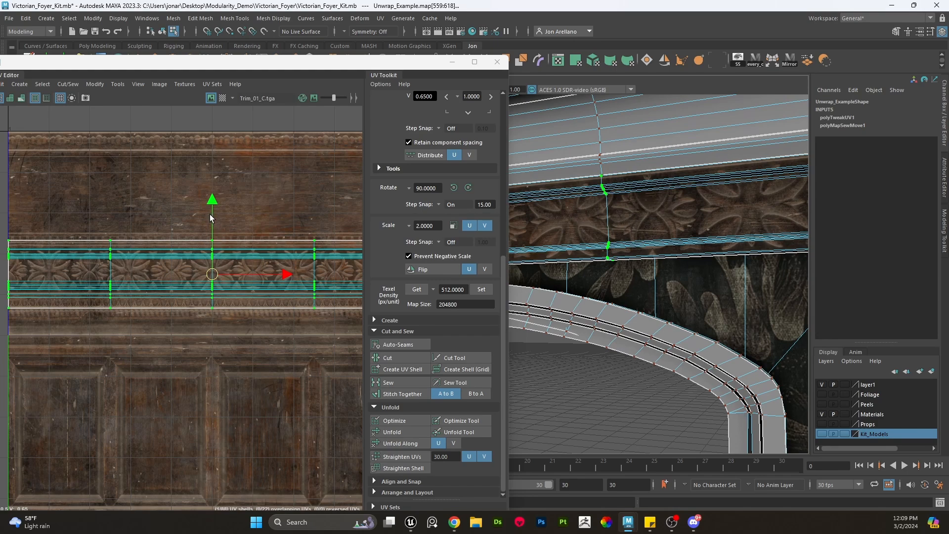
pyautogui.moveTo(210, 215); pyautogui.dragTo(217, 144)
# - Select the edge loop along the band's lower lip and cut the UVs along it
pyautogui.keyDown('alt'); pyautogui.moveTo(624, 244); pyautogui.dragTo(566, 254, button='middle'); pyautogui.keyUp('alt')
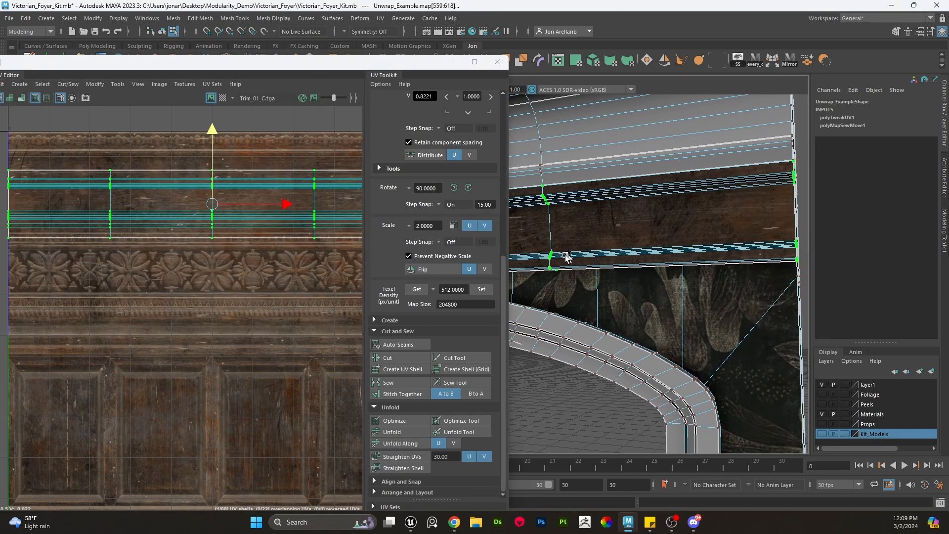
pyautogui.keyDown('alt'); pyautogui.moveTo(566, 254); pyautogui.dragTo(638, 221); pyautogui.keyUp('alt')
pyautogui.moveTo(648, 205); pyautogui.dragTo(648, 211, button='right')
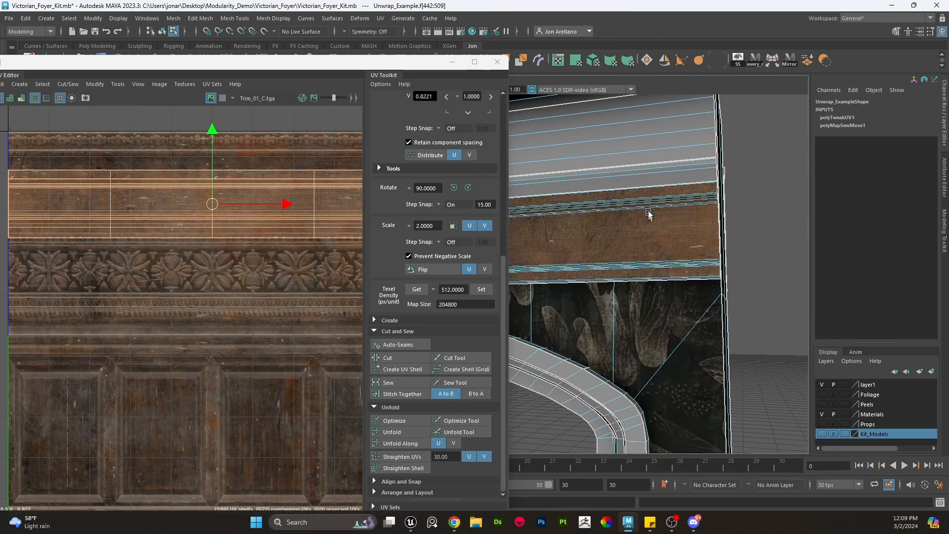
pyautogui.click(652, 192)
pyautogui.keyDown('alt'); pyautogui.moveTo(649, 196); pyautogui.dragTo(656, 278); pyautogui.keyUp('alt')
pyautogui.keyDown('alt'); pyautogui.moveTo(656, 278); pyautogui.dragTo(683, 288, button='right'); pyautogui.keyUp('alt')
pyautogui.click(686, 315)
pyautogui.keyDown('alt'); pyautogui.moveTo(685, 322); pyautogui.dragTo(720, 151); pyautogui.keyUp('alt')
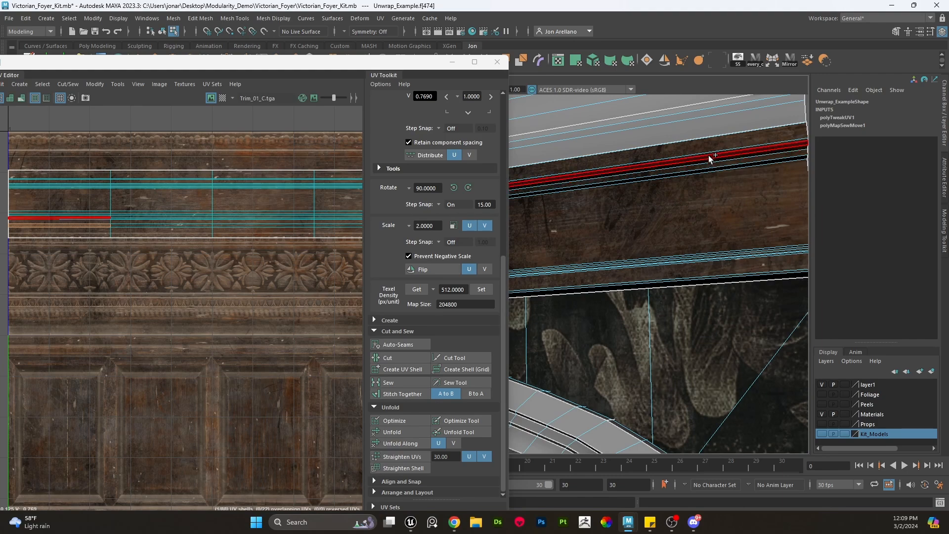
pyautogui.keyDown('shift'); pyautogui.doubleClick(710, 156); pyautogui.keyUp('shift')
pyautogui.scroll(4, 143, 230)
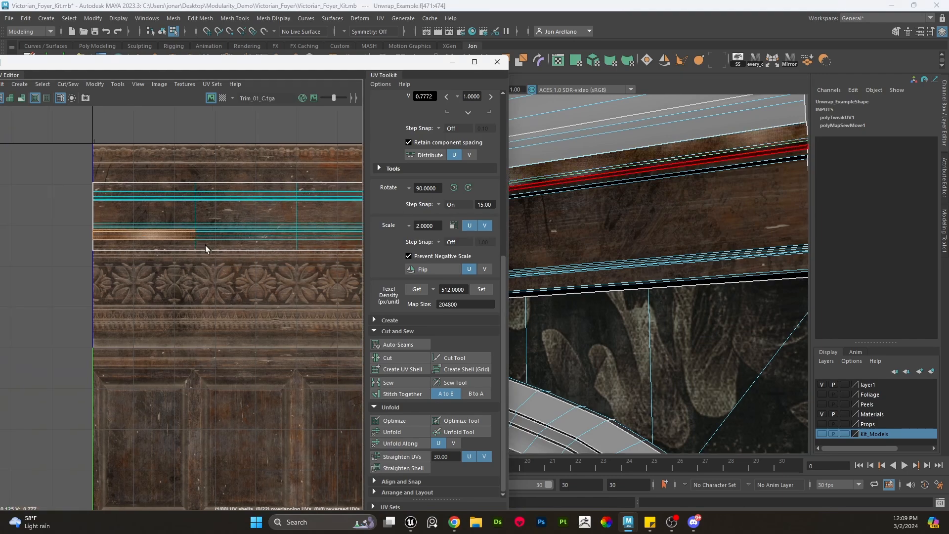
pyautogui.moveTo(253, 214); pyautogui.dragTo(252, 189, button='right')
pyautogui.doubleClick(230, 212)
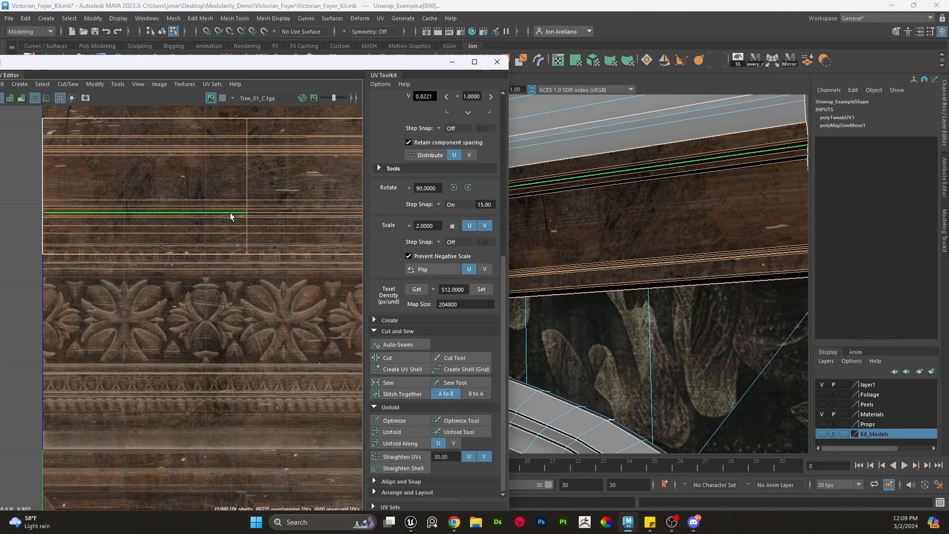
pyautogui.click(402, 358)
# - Select the separated lower strip's UV shell and move it down onto a narrow molding line of the texture
pyautogui.scroll(-4, 257, 248)
pyautogui.click(301, 245)
pyautogui.doubleClick(299, 248)
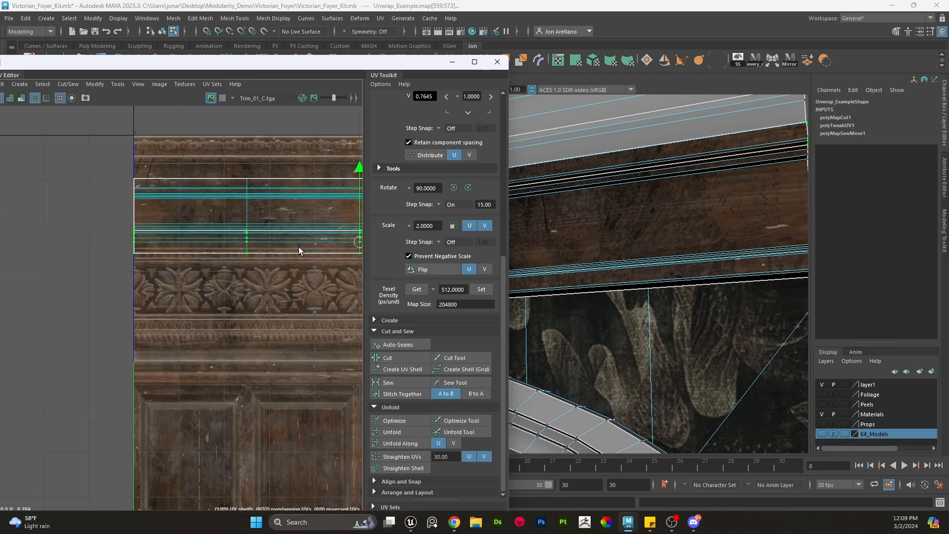
pyautogui.scroll(-3, 298, 248)
pyautogui.keyDown('alt'); pyautogui.moveTo(300, 255); pyautogui.dragTo(171, 241, button='middle'); pyautogui.keyUp('alt')
pyautogui.moveTo(208, 156); pyautogui.dragTo(207, 230)
pyautogui.keyDown('alt'); pyautogui.moveTo(641, 204); pyautogui.dragTo(634, 268); pyautogui.keyUp('alt')
pyautogui.scroll(2, 248, 233)
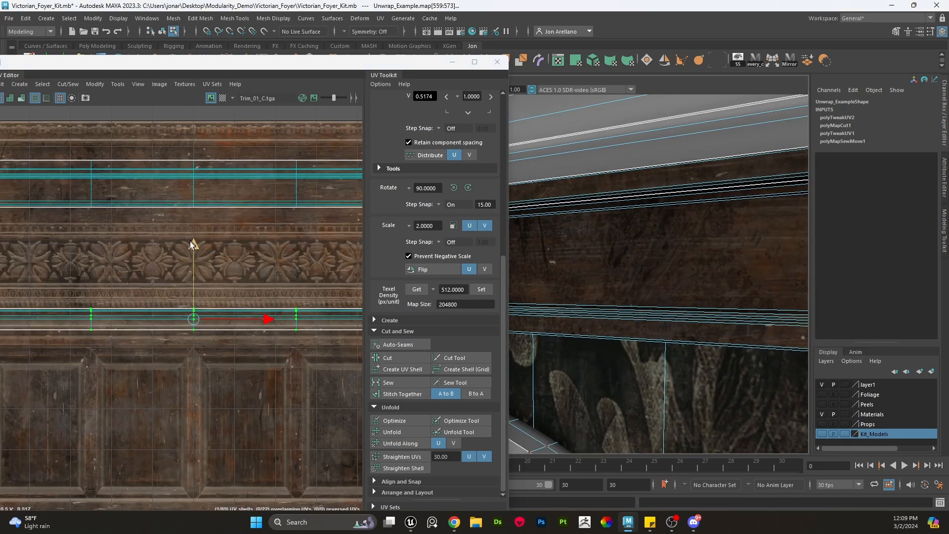
pyautogui.moveTo(194, 257); pyautogui.dragTo(193, 259)
pyautogui.scroll(5, 193, 306)
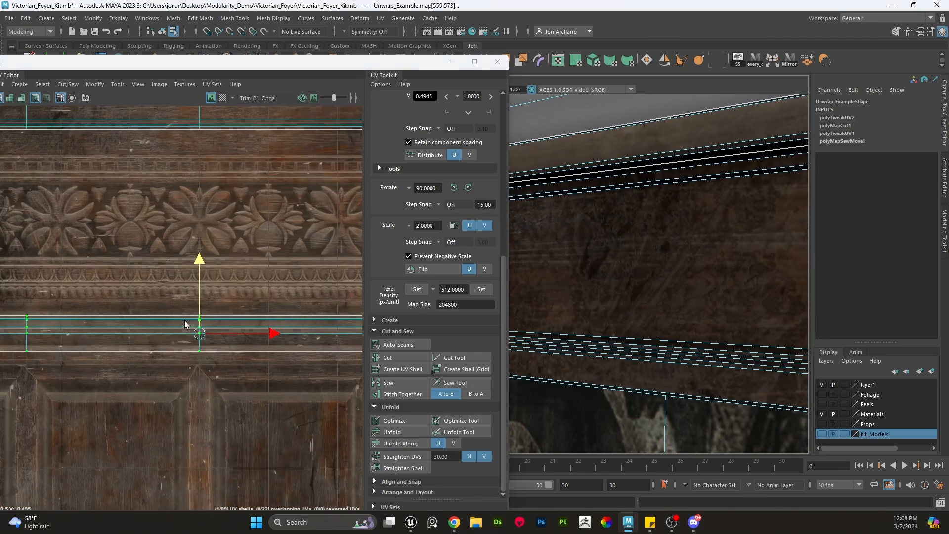
pyautogui.moveTo(206, 300); pyautogui.dragTo(206, 332)
# - Select an edge along the thin strip in the UV Editor and cut the UVs there
pyautogui.moveTo(603, 147); pyautogui.dragTo(605, 155, button='right')
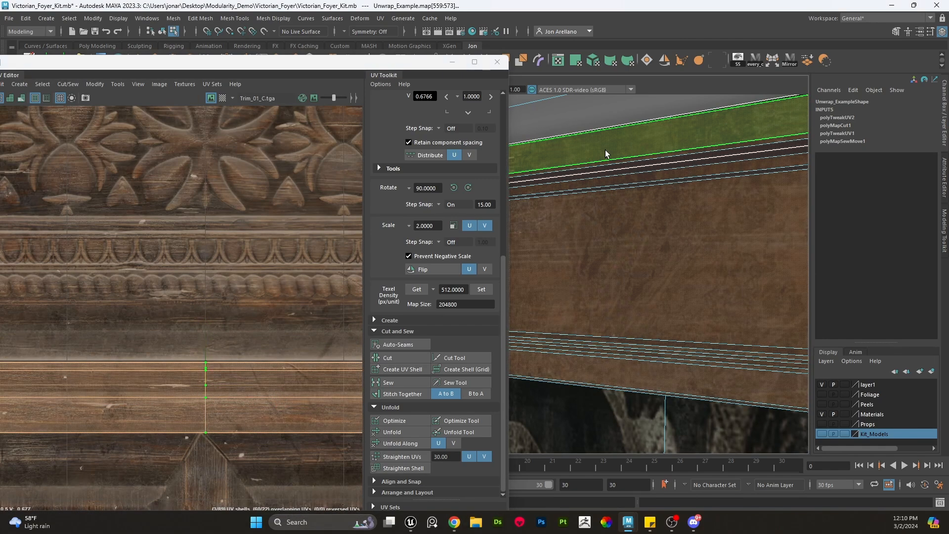
pyautogui.click(605, 152)
pyautogui.scroll(-5, 226, 379)
pyautogui.scroll(-2, 225, 380)
pyautogui.scroll(6, 203, 367)
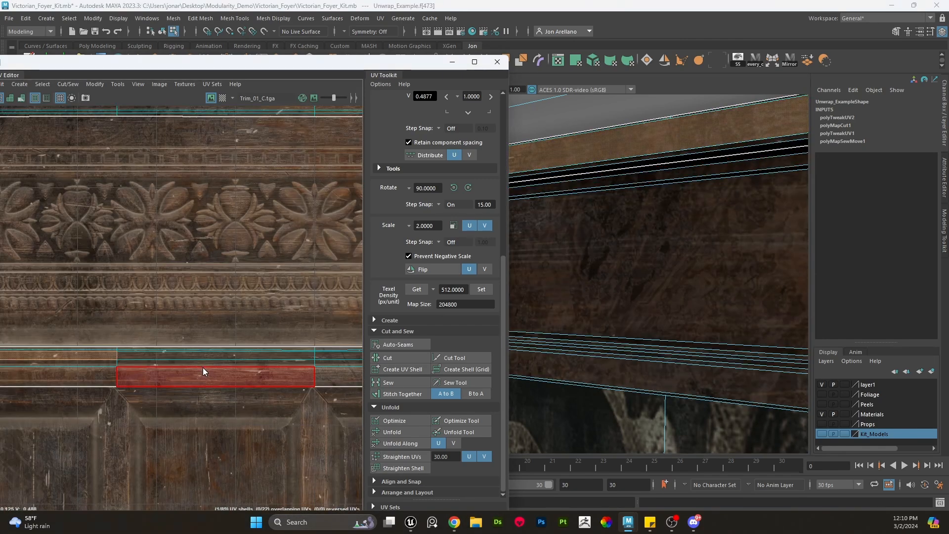
pyautogui.keyDown('ctrl'); pyautogui.moveTo(203, 367); pyautogui.dragTo(235, 362, button='right'); pyautogui.keyUp('ctrl')
pyautogui.scroll(2, 165, 355)
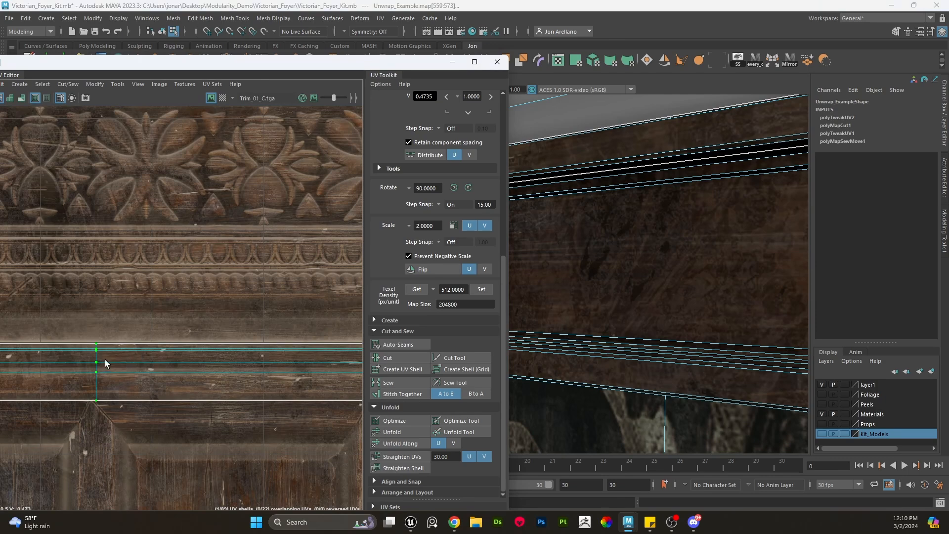
pyautogui.scroll(3, 99, 359)
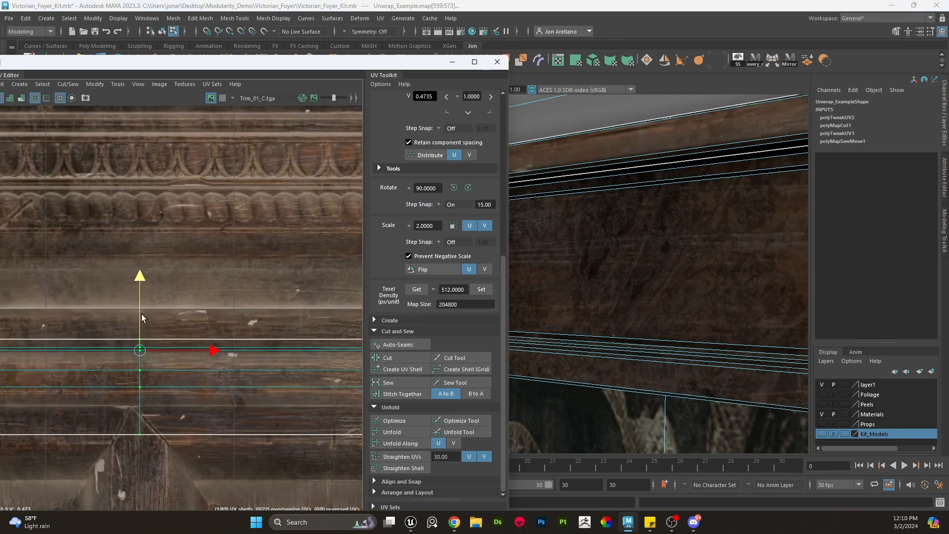
pyautogui.moveTo(149, 302); pyautogui.dragTo(159, 275, button='middle')
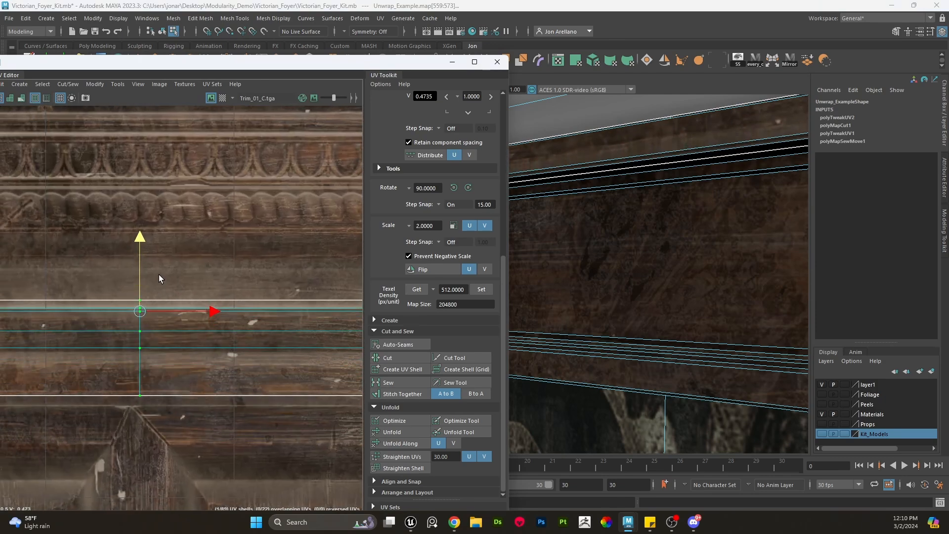
pyautogui.hotkey('ctrl', 'F10')
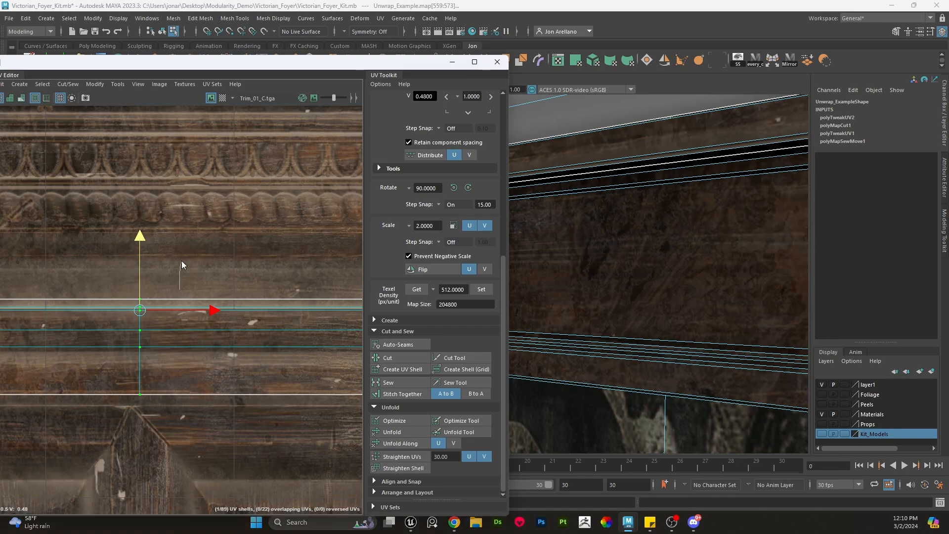
pyautogui.click(163, 306)
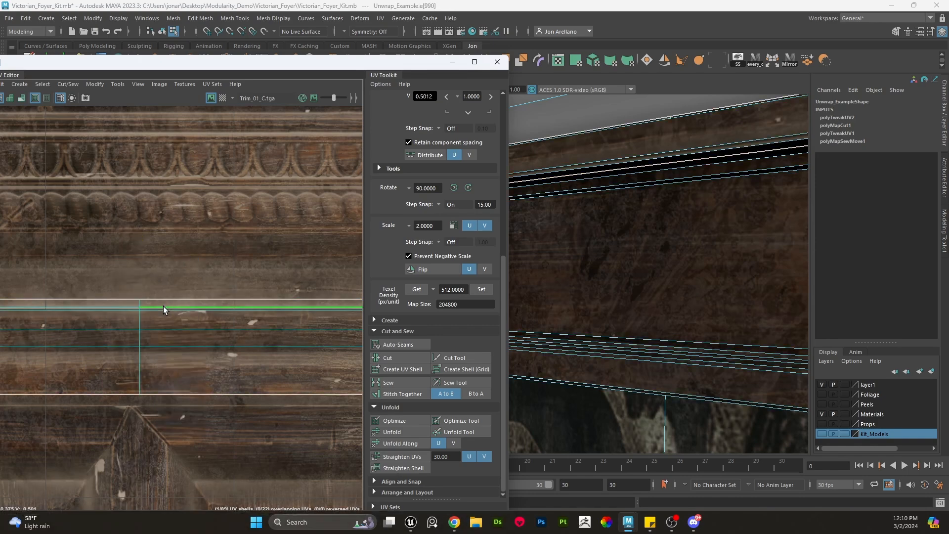
pyautogui.click(408, 355)
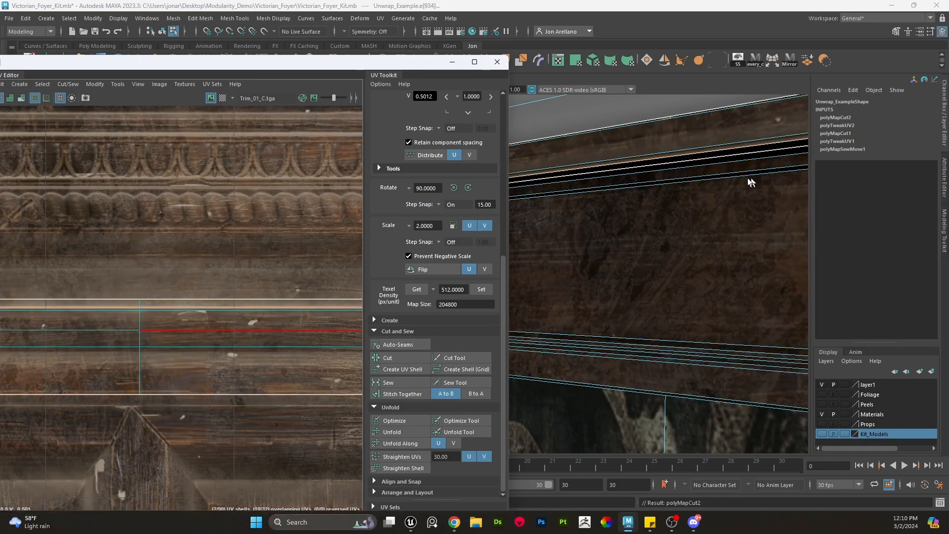
# - Select the newly cut thin shell and move it onto a plain molding line of the trim texture
pyautogui.scroll(-5, 248, 291)
pyautogui.moveTo(248, 290); pyautogui.dragTo(289, 292, button='right')
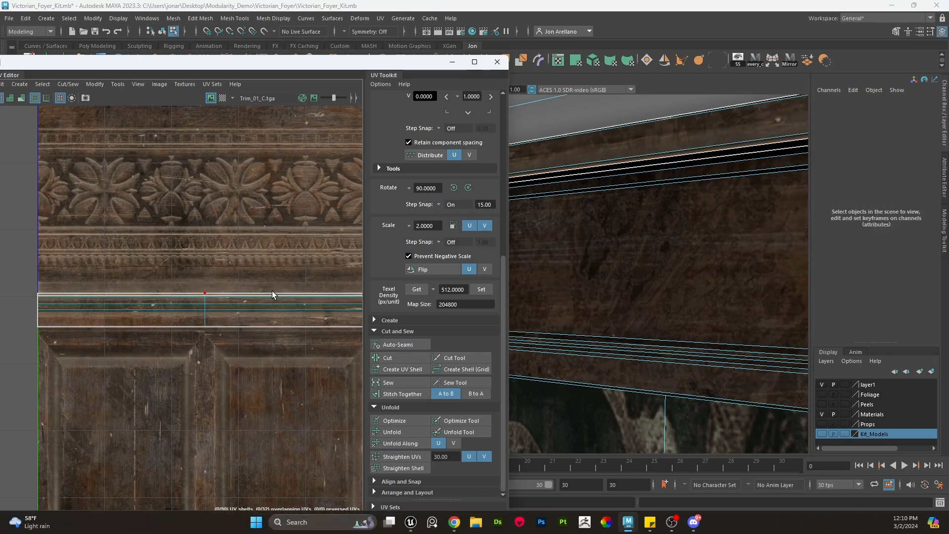
pyautogui.scroll(-6, 270, 253)
pyautogui.keyDown('alt'); pyautogui.moveTo(310, 269); pyautogui.dragTo(232, 271, button='middle'); pyautogui.keyUp('alt')
pyautogui.scroll(7, 252, 240)
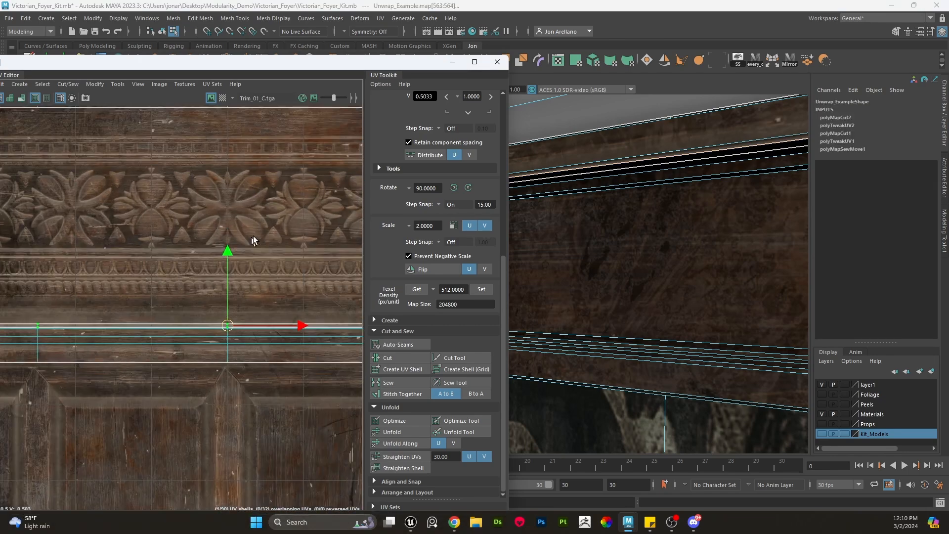
pyautogui.moveTo(226, 252); pyautogui.dragTo(239, 270)
pyautogui.scroll(-3, 254, 338)
pyautogui.click(263, 354)
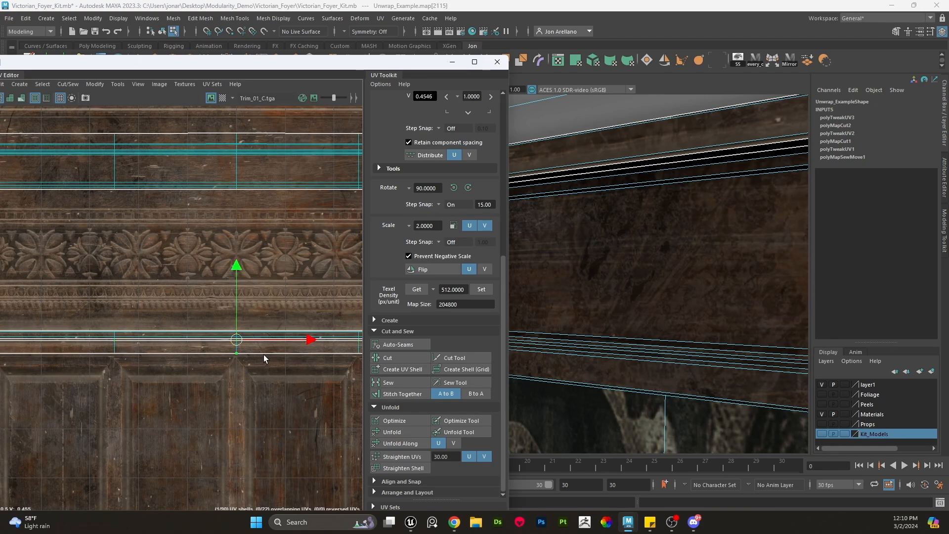
# - Orbit around the cornice and inspect the edges along the band's lower part
pyautogui.keyDown('alt'); pyautogui.moveTo(686, 199); pyautogui.dragTo(656, 254); pyautogui.keyUp('alt')
pyautogui.keyDown('alt'); pyautogui.moveTo(683, 287); pyautogui.dragTo(636, 253, button='right'); pyautogui.keyUp('alt')
pyautogui.keyDown('alt'); pyautogui.moveTo(636, 253); pyautogui.dragTo(765, 235, button='middle'); pyautogui.keyUp('alt')
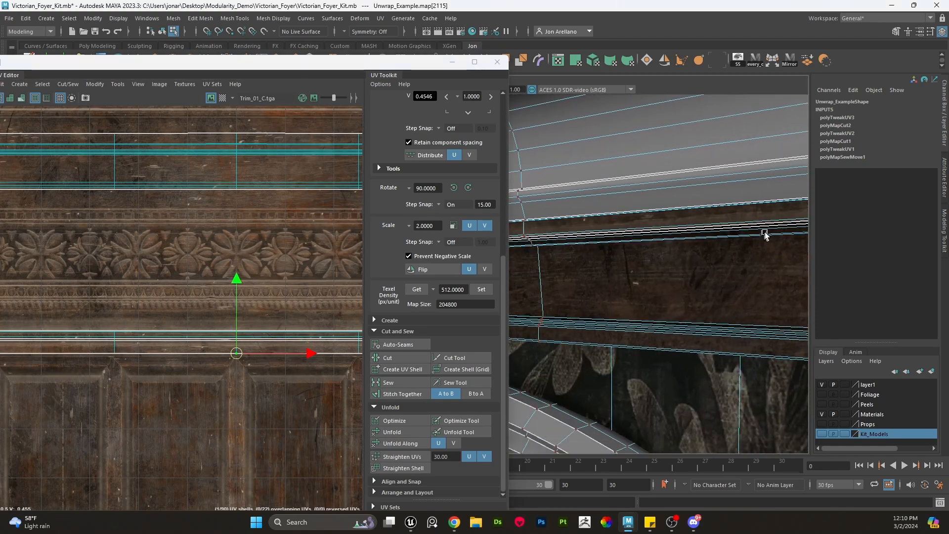
pyautogui.keyDown('alt'); pyautogui.moveTo(765, 234); pyautogui.dragTo(687, 237); pyautogui.keyUp('alt')
pyautogui.moveTo(678, 229); pyautogui.dragTo(678, 252, button='right')
pyautogui.click(678, 232)
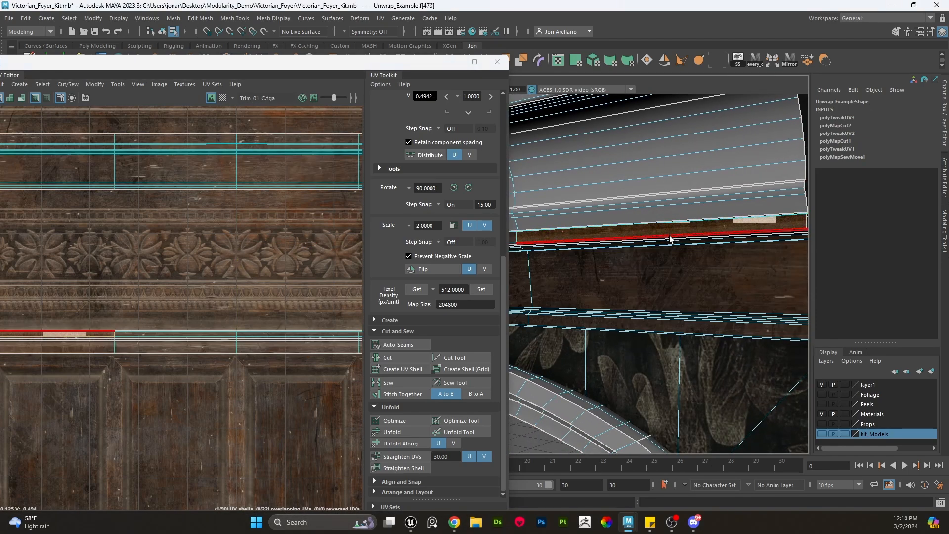
pyautogui.click(670, 236)
pyautogui.keyDown('alt'); pyautogui.moveTo(644, 240); pyautogui.dragTo(621, 218); pyautogui.keyUp('alt')
pyautogui.moveTo(620, 218); pyautogui.dragTo(677, 248, button='right')
pyautogui.scroll(-5, 662, 201)
pyautogui.click(703, 207)
pyautogui.keyDown('alt'); pyautogui.moveTo(676, 248); pyautogui.dragTo(629, 226); pyautogui.keyUp('alt')
pyautogui.click(639, 245)
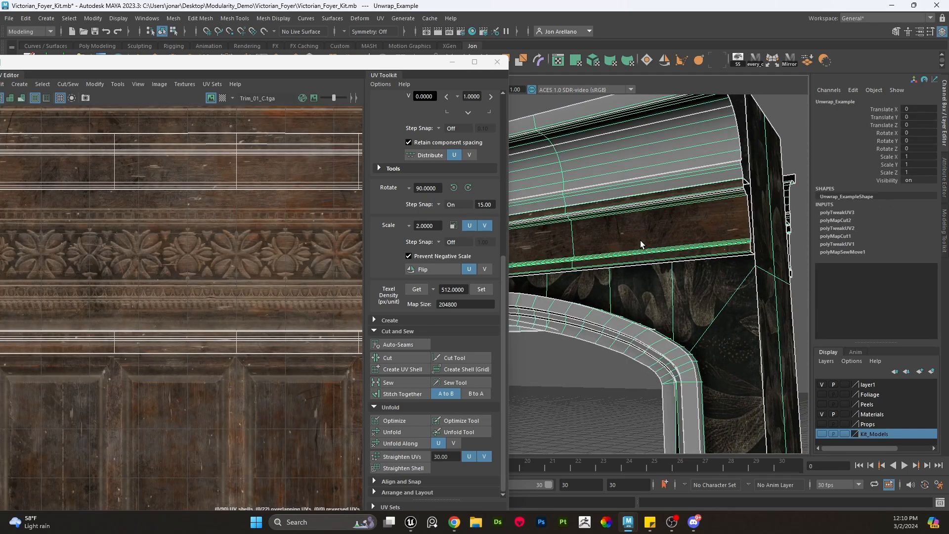
# - Select the band's face and flip its UV shell horizontally
pyautogui.press('F11')
pyautogui.click(586, 245)
pyautogui.click(550, 245)
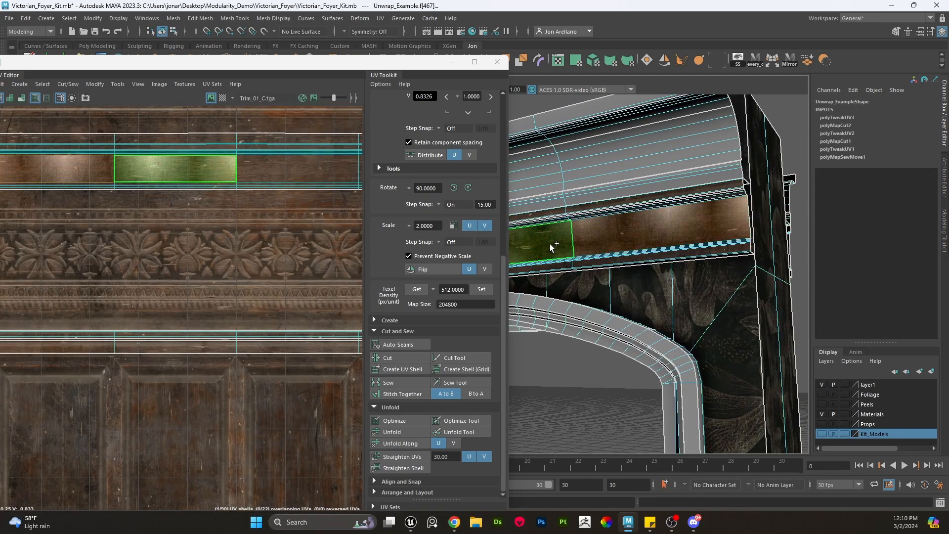
pyautogui.press('a')
pyautogui.keyDown('alt'); pyautogui.moveTo(246, 223); pyautogui.dragTo(329, 255, button='middle'); pyautogui.keyUp('alt')
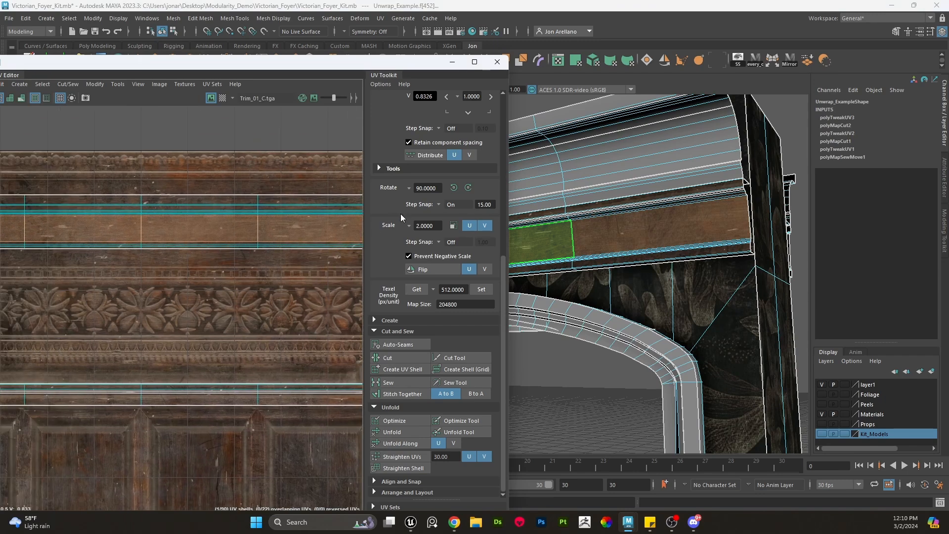
pyautogui.scroll(4, 458, 178)
pyautogui.scroll(-4, 457, 301)
pyautogui.click(438, 272)
pyautogui.scroll(-4, 221, 266)
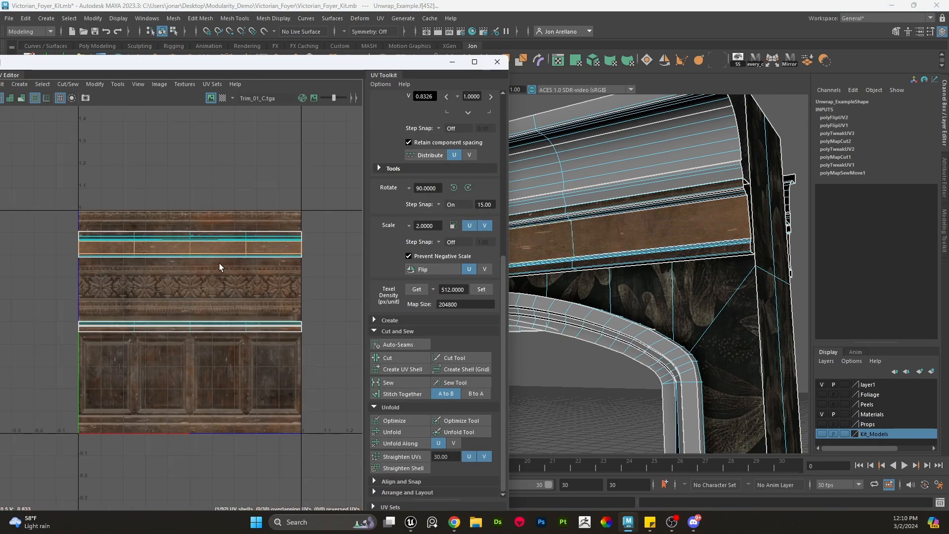
# - Select the band's UV shell and move it onto the carved floral strip of the texture
pyautogui.keyDown('alt'); pyautogui.moveTo(219, 265); pyautogui.dragTo(243, 251, button='middle'); pyautogui.keyUp('alt')
pyautogui.scroll(3, 228, 226)
pyautogui.press('w')
pyautogui.moveTo(237, 184); pyautogui.dragTo(236, 242)
pyautogui.scroll(1, 483, 295)
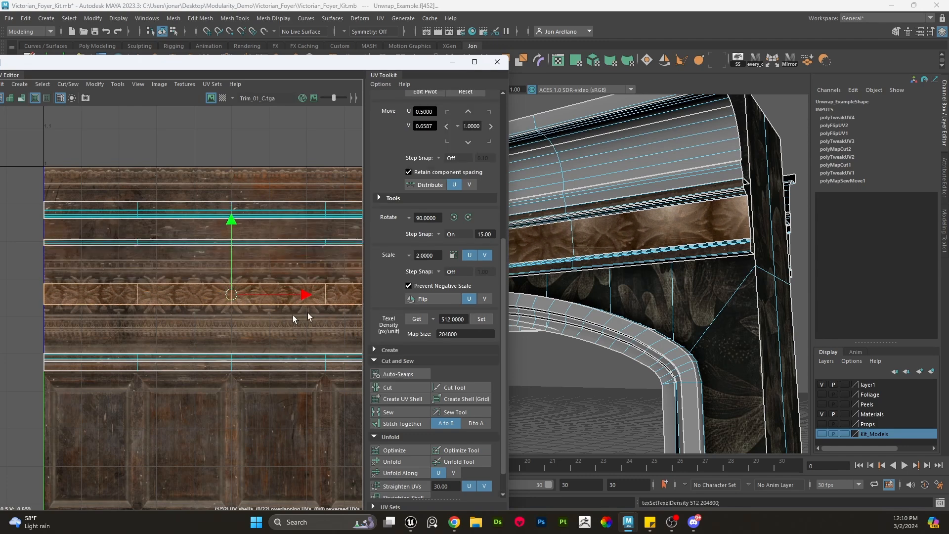
pyautogui.scroll(3, 242, 297)
pyautogui.moveTo(221, 239)
pyautogui.mouseDown()
pyautogui.moveTo(222, 252)
pyautogui.moveTo(233, 212)
pyautogui.moveTo(234, 228)
pyautogui.mouseUp()
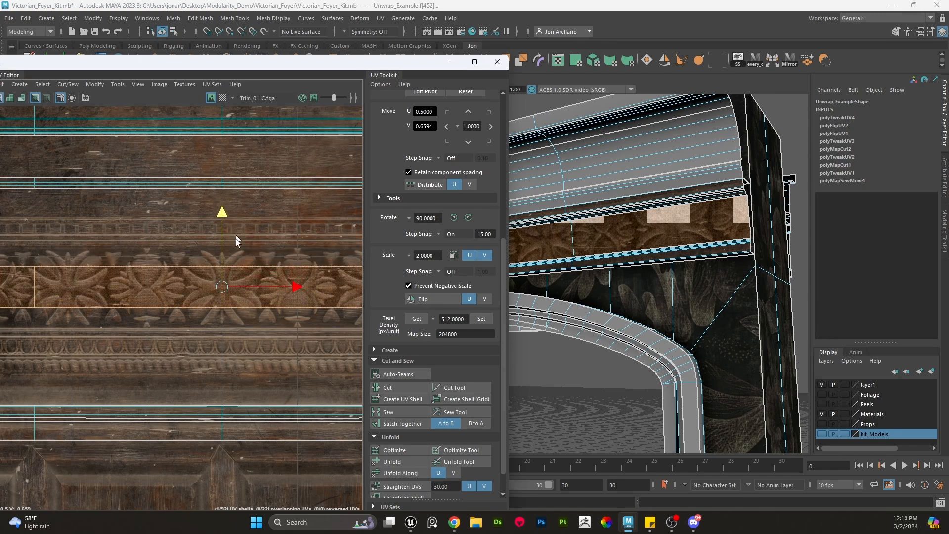
pyautogui.scroll(-2, 235, 272)
pyautogui.press('r')
pyautogui.moveTo(229, 284); pyautogui.dragTo(266, 274)
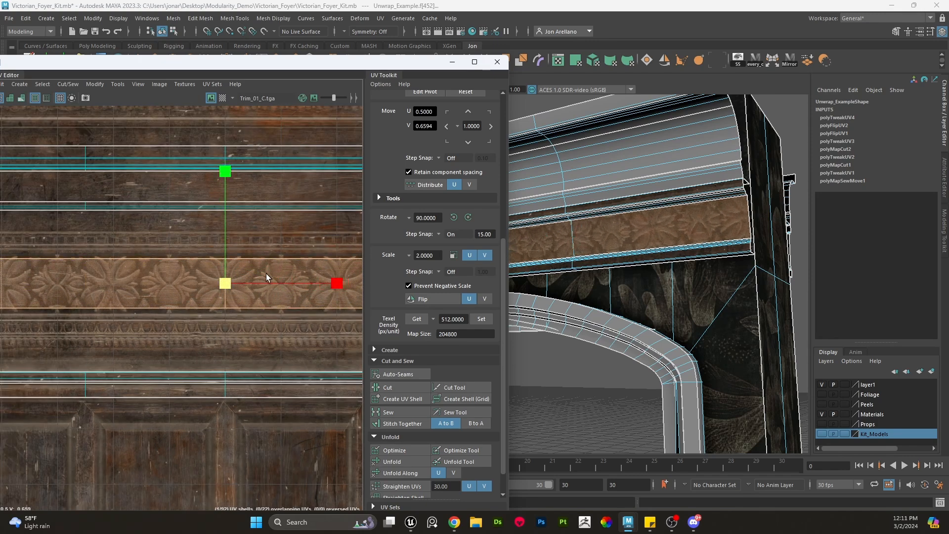
pyautogui.hotkey('ctrl', 'z')
# - Move the band's UV shell up onto the thin patterned wood strip above the floral carving
pyautogui.press('w')
pyautogui.moveTo(227, 224); pyautogui.dragTo(227, 176, button='middle')
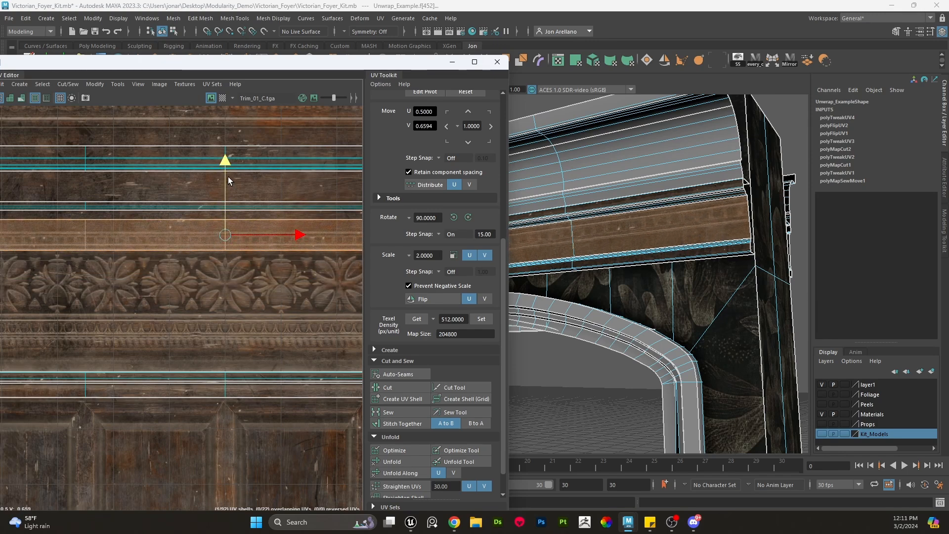
pyautogui.keyDown('alt'); pyautogui.moveTo(773, 185); pyautogui.dragTo(788, 195); pyautogui.keyUp('alt')
pyautogui.scroll(4, 737, 246)
pyautogui.keyDown('alt'); pyautogui.moveTo(737, 245); pyautogui.dragTo(610, 265); pyautogui.keyUp('alt')
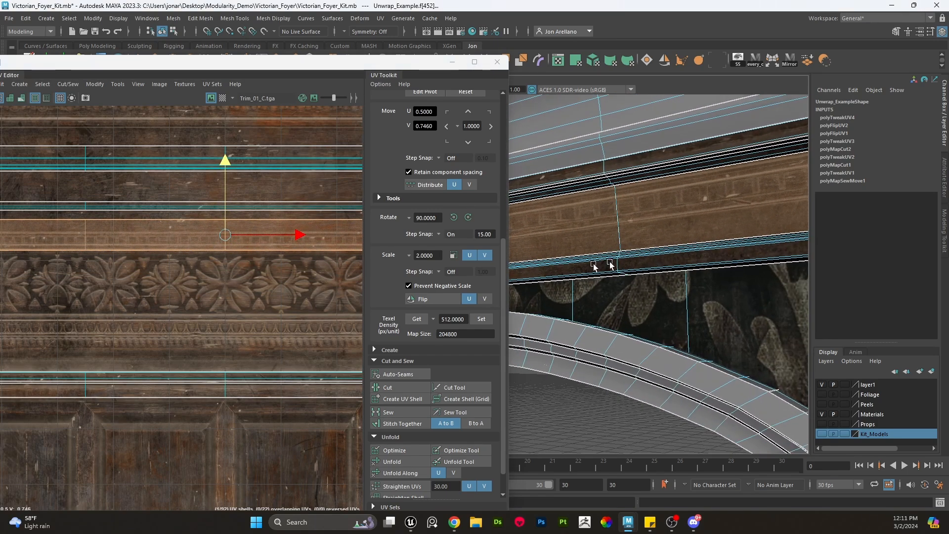
pyautogui.scroll(5, 245, 241)
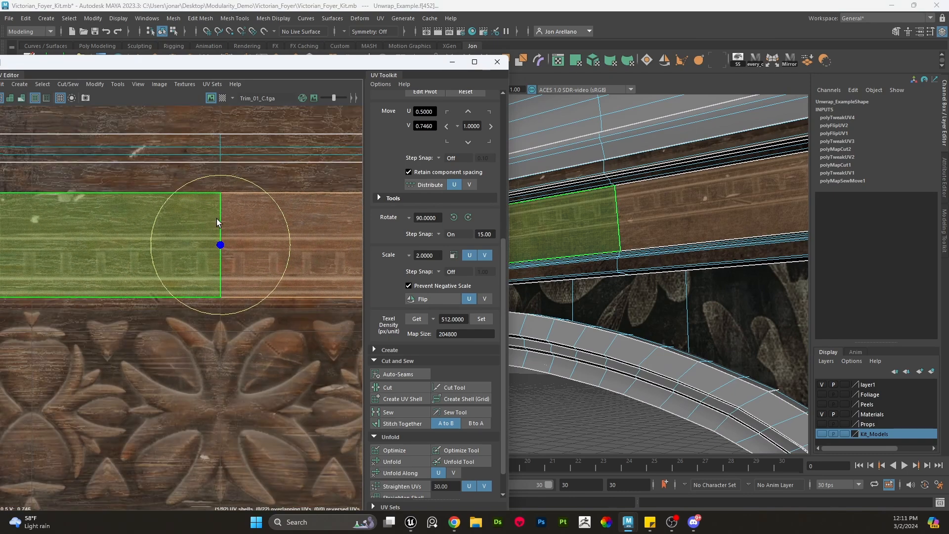
pyautogui.moveTo(222, 189); pyautogui.dragTo(221, 173, button='middle')
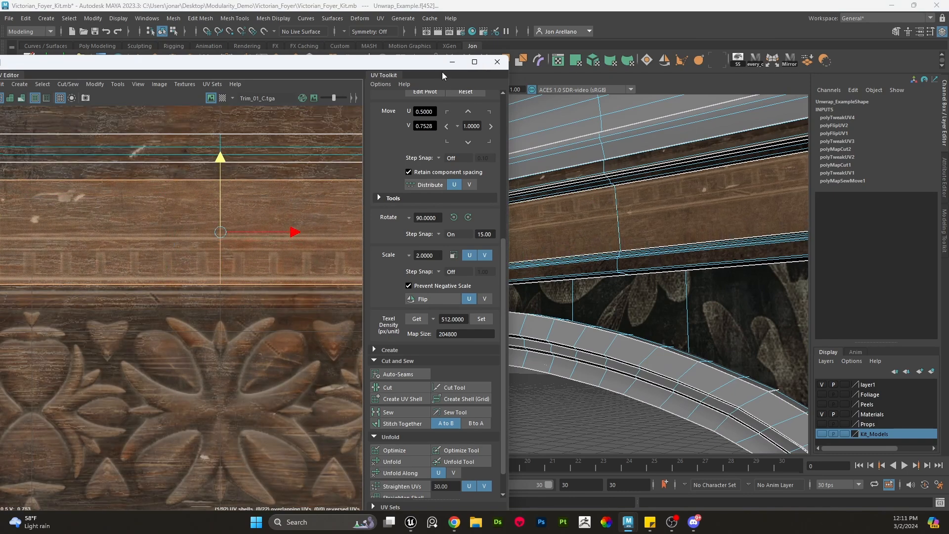
# - Hide the UV Editor and orbit around the cornice to inspect its trim texturing
pyautogui.click(451, 63)
pyautogui.scroll(-5, 517, 156)
pyautogui.moveTo(493, 220); pyautogui.dragTo(547, 149, button='right')
pyautogui.click(504, 112)
pyautogui.scroll(5, 542, 222)
pyautogui.keyDown('alt'); pyautogui.moveTo(516, 237); pyautogui.dragTo(476, 236); pyautogui.keyUp('alt')
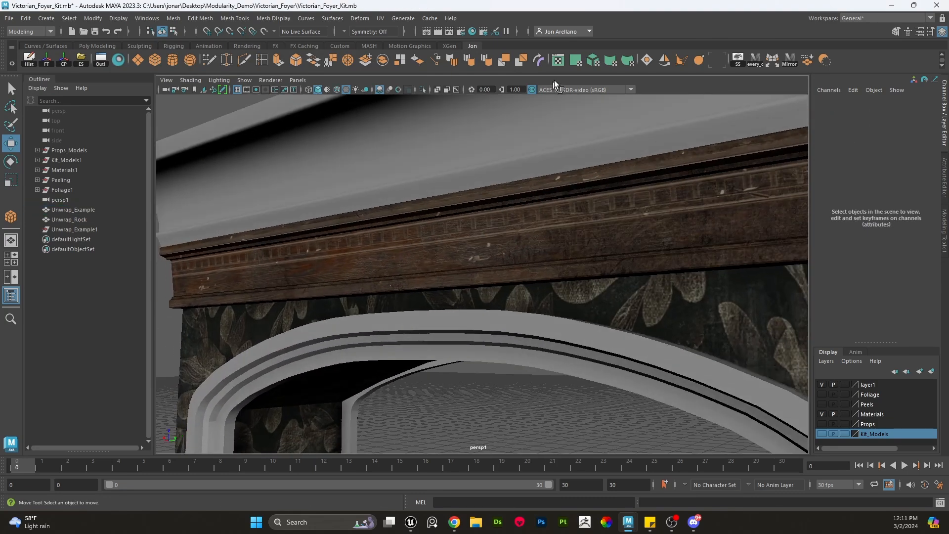
# - Reopen the UV Editor
pyautogui.click(558, 61)
pyautogui.moveTo(313, 252); pyautogui.dragTo(311, 265, button='right')
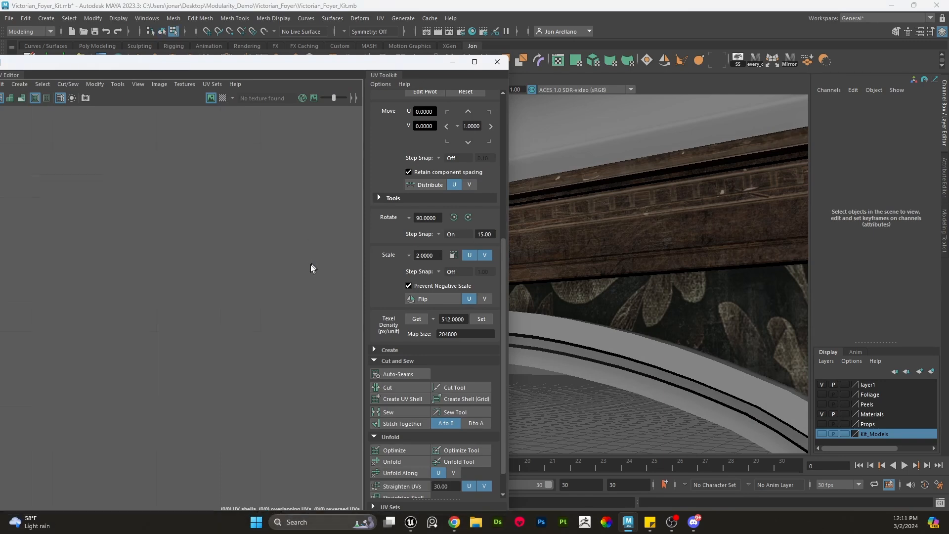
# - Select the archway model and insert an edge loop across the cornice's carved wood band near its end
pyautogui.moveTo(567, 211); pyautogui.dragTo(536, 142, button='right')
pyautogui.click(599, 214)
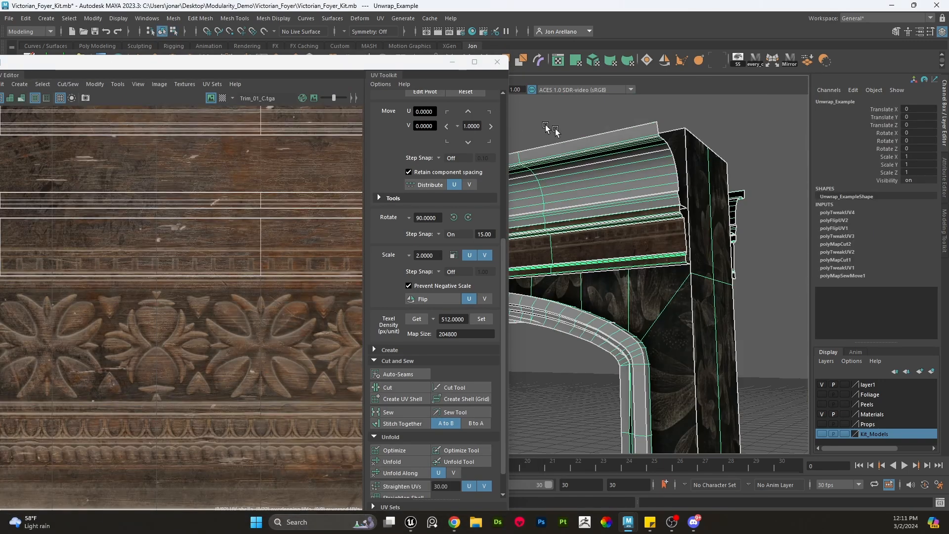
pyautogui.keyDown('alt'); pyautogui.moveTo(547, 127); pyautogui.dragTo(679, 151); pyautogui.keyUp('alt')
pyautogui.moveTo(411, 58); pyautogui.dragTo(406, 95)
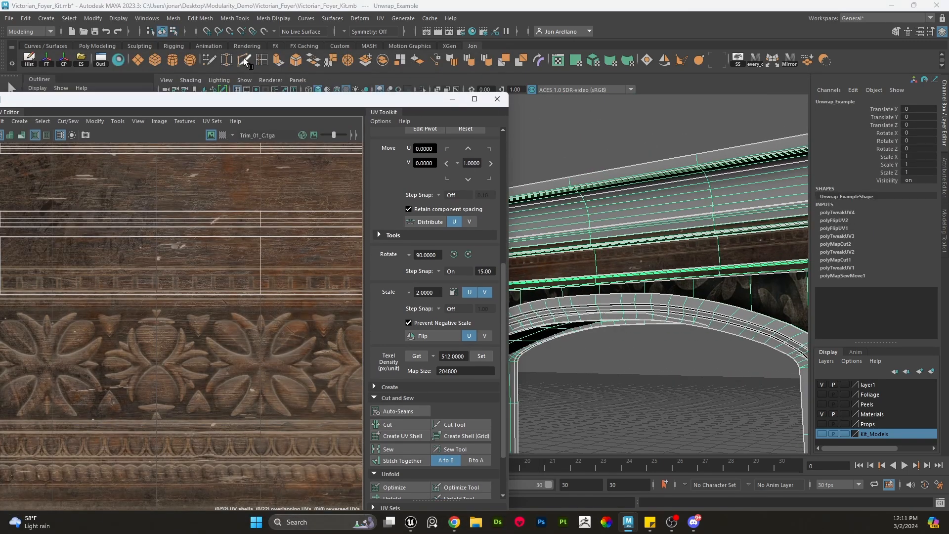
pyautogui.click(244, 60)
pyautogui.click(700, 226)
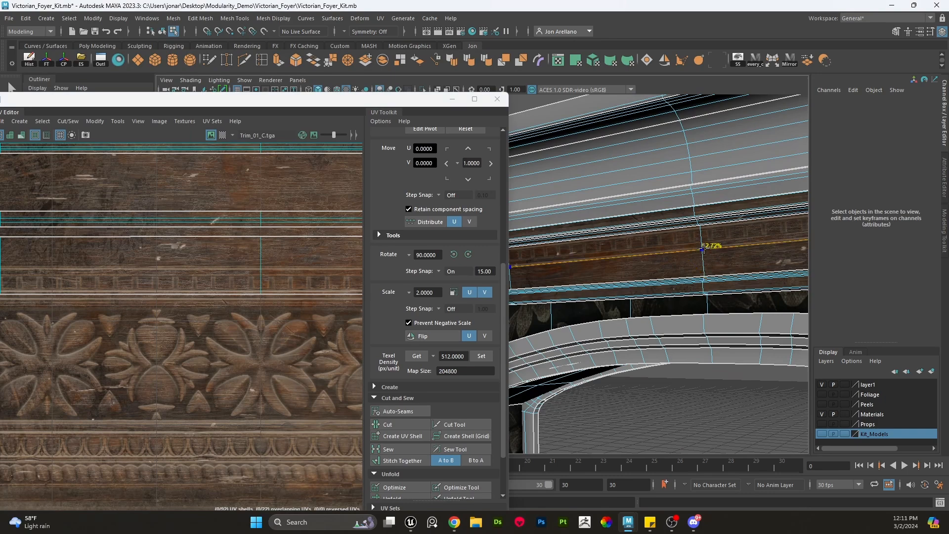
# - Select the cornice band's UV shell and flip it
pyautogui.moveTo(328, 269); pyautogui.dragTo(328, 276, button='right')
pyautogui.scroll(-8, 321, 271)
pyautogui.keyDown('alt'); pyautogui.moveTo(310, 273); pyautogui.dragTo(221, 279, button='middle'); pyautogui.keyUp('alt')
pyautogui.scroll(2, 268, 271)
pyautogui.doubleClick(276, 268)
pyautogui.scroll(-3, 223, 278)
pyautogui.keyDown('ctrl'); pyautogui.moveTo(97, 268); pyautogui.dragTo(97, 268); pyautogui.keyUp('ctrl')
pyautogui.scroll(4, 312, 258)
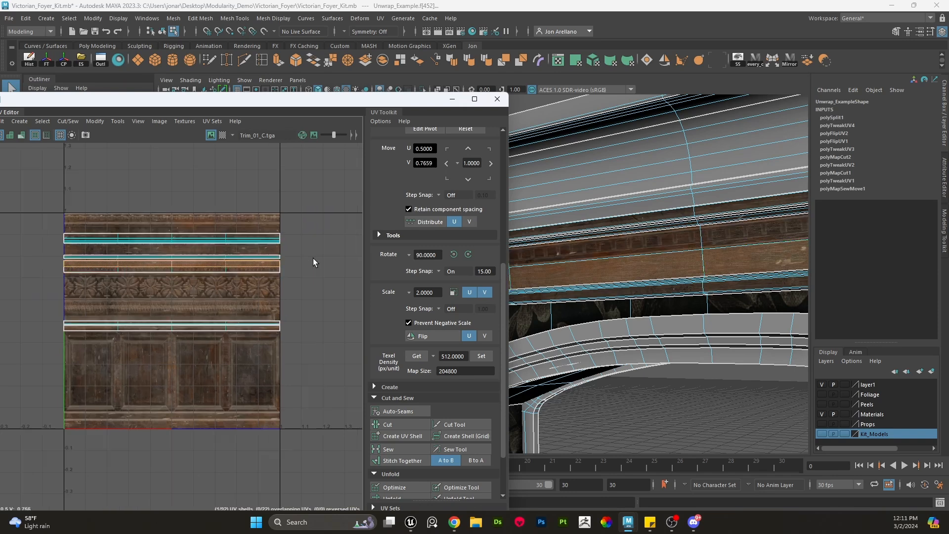
pyautogui.click(441, 337)
pyautogui.click(441, 336)
pyautogui.press('w')
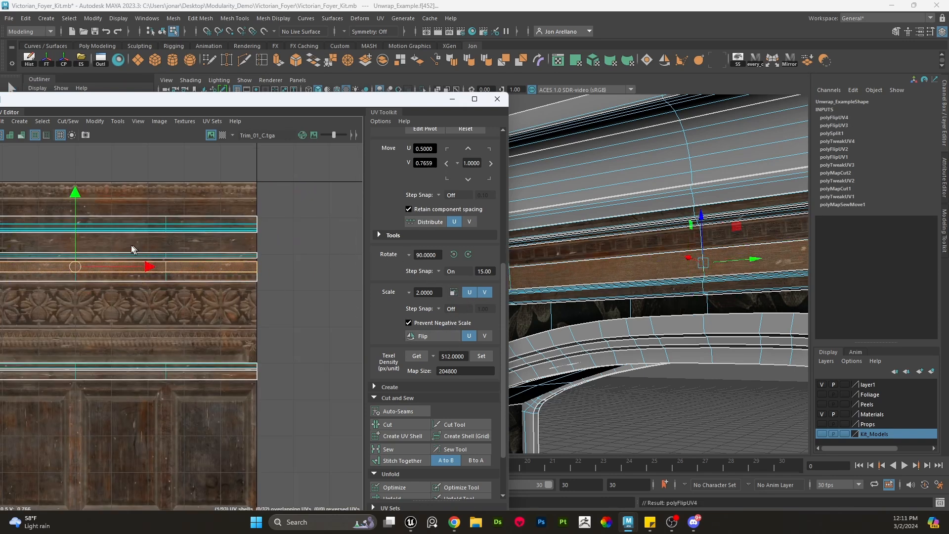
# - Move the band's UV shell onto the plain wood strip and rotate it to lie along the strip
pyautogui.scroll(5, 138, 232)
pyautogui.moveTo(147, 221); pyautogui.dragTo(153, 290)
pyautogui.click(200, 319)
pyautogui.click(206, 311)
pyautogui.doubleClick(206, 311)
pyautogui.press('e')
pyautogui.scroll(-4, 206, 311)
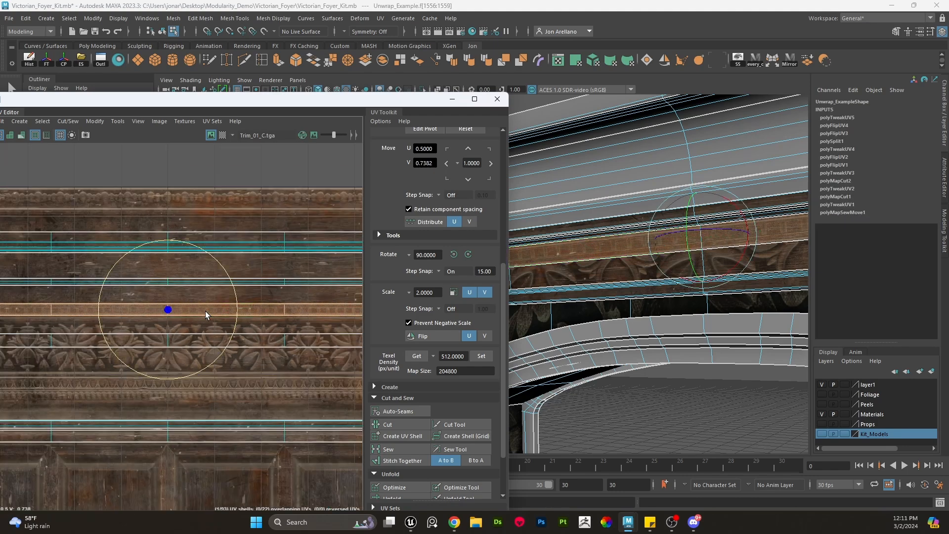
pyautogui.moveTo(230, 292); pyautogui.dragTo(8, 303)
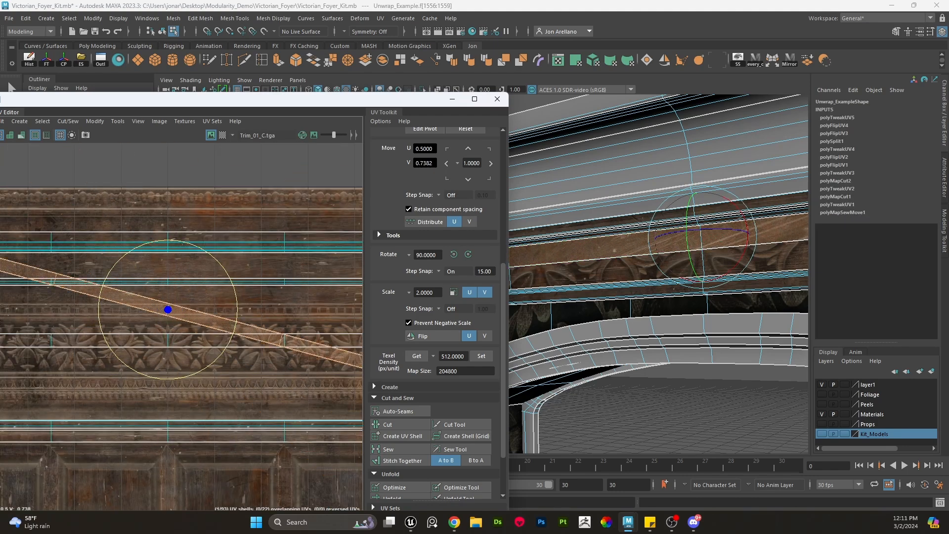
pyautogui.moveTo(198, 293); pyautogui.dragTo(208, 260)
pyautogui.press('w')
# - Select another band UV shell and move it onto the plain wood strip below the beaded trim
pyautogui.scroll(2, 205, 260)
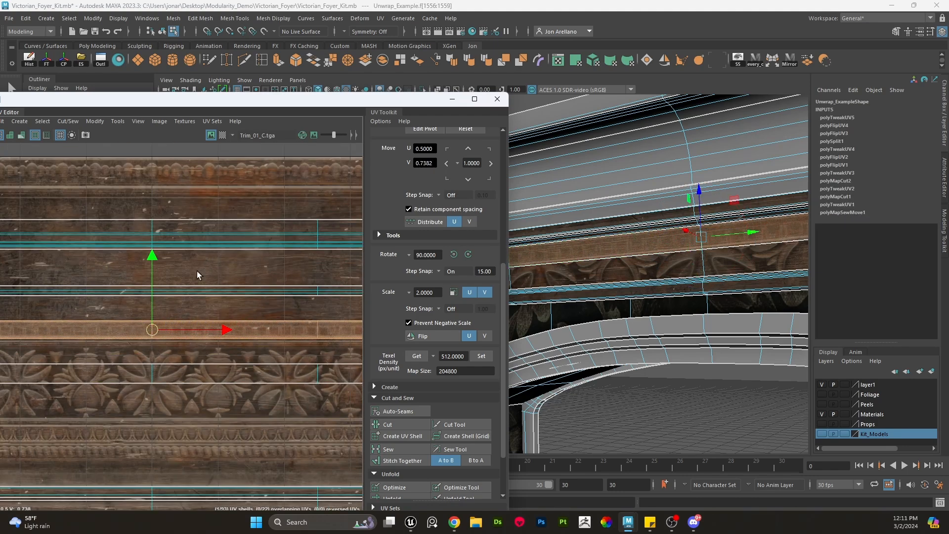
pyautogui.doubleClick(201, 379)
pyautogui.moveTo(153, 307); pyautogui.dragTo(153, 368)
pyautogui.keyDown('alt'); pyautogui.moveTo(154, 368); pyautogui.dragTo(240, 242, button='middle'); pyautogui.keyUp('alt')
pyautogui.scroll(3, 206, 320)
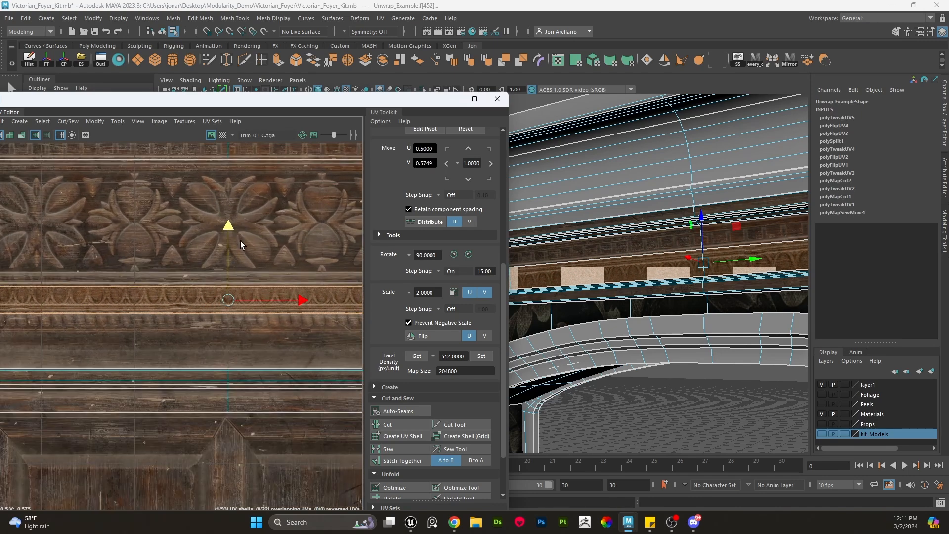
pyautogui.moveTo(236, 231); pyautogui.dragTo(229, 290)
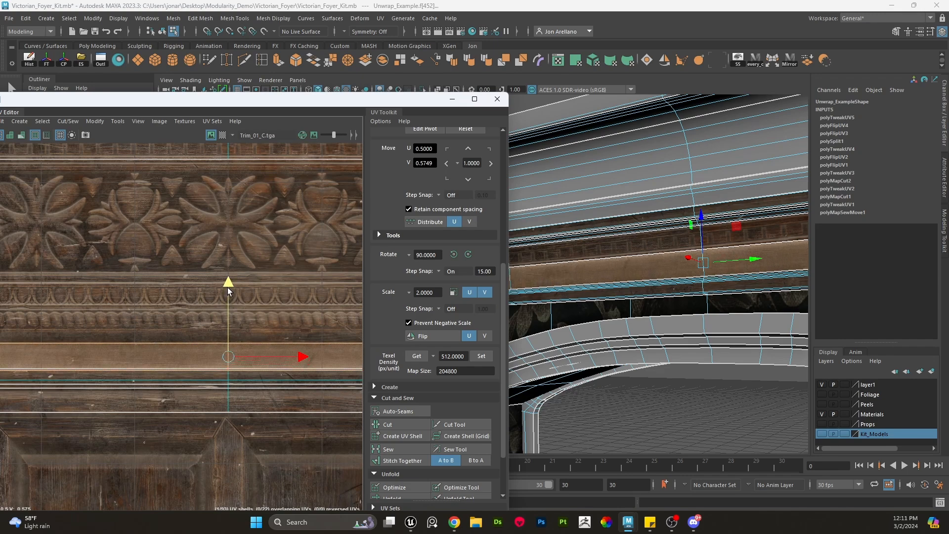
# - Fine-tune the shell's vertical position on the plain wood strip while checking the cornice in the viewport
pyautogui.keyDown('alt'); pyautogui.moveTo(752, 277); pyautogui.dragTo(754, 271, button='middle'); pyautogui.keyUp('alt')
pyautogui.scroll(3, 737, 289)
pyautogui.keyDown('alt'); pyautogui.moveTo(710, 311); pyautogui.dragTo(695, 305, button='middle'); pyautogui.keyUp('alt')
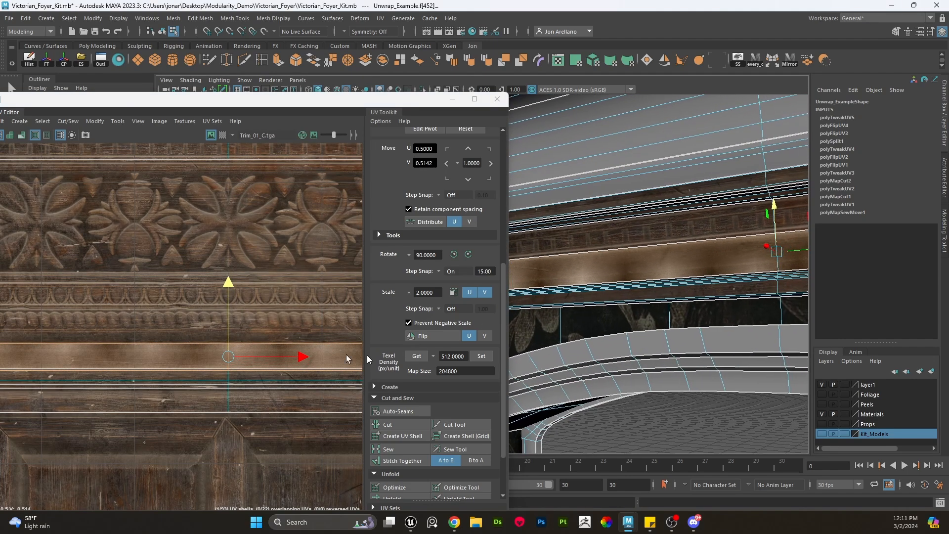
pyautogui.scroll(4, 315, 360)
pyautogui.press('r')
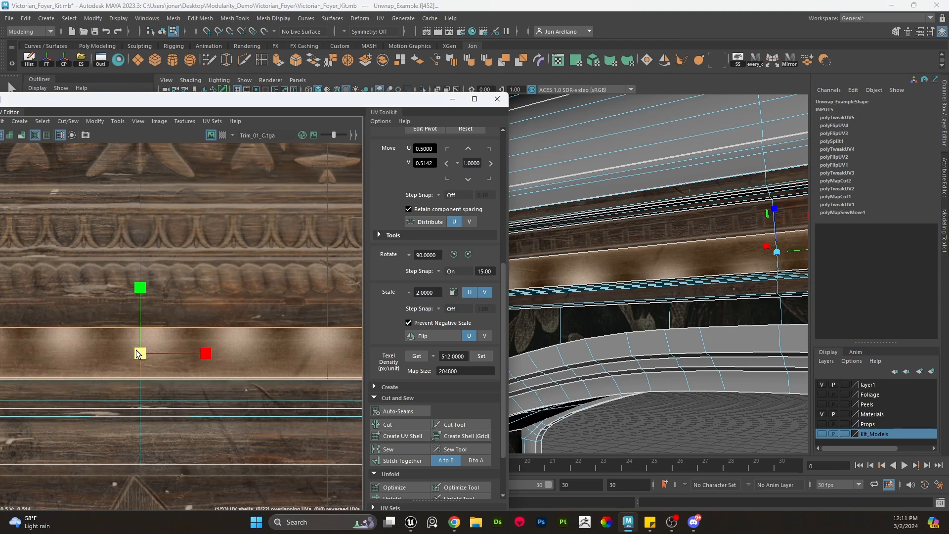
pyautogui.press('w')
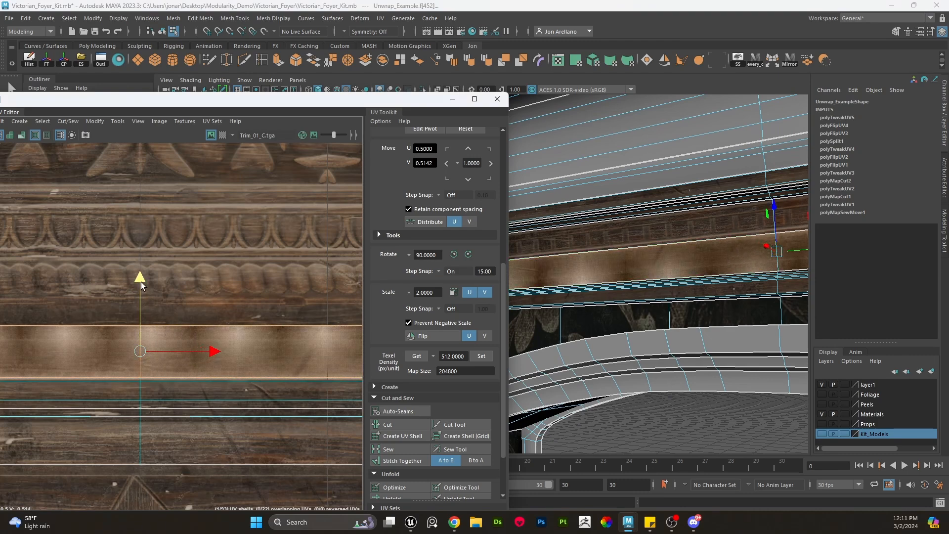
pyautogui.moveTo(141, 285); pyautogui.dragTo(138, 290)
pyautogui.moveTo(137, 355); pyautogui.dragTo(138, 358)
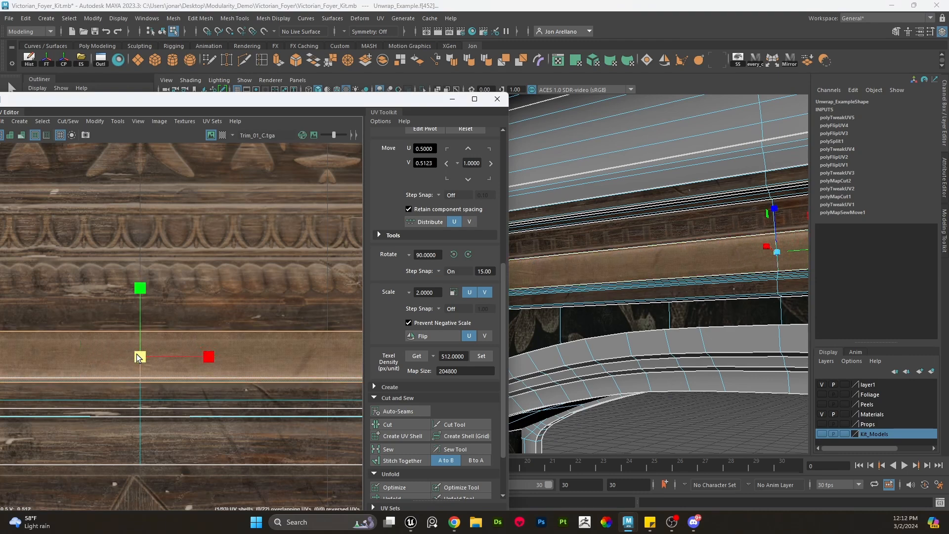
# - Orbit around the arch and cornice to inspect the band's texturing, then reselect the archway model
pyautogui.scroll(-4, 261, 268)
pyautogui.moveTo(672, 228); pyautogui.dragTo(721, 205, button='right')
pyautogui.scroll(-5, 666, 299)
pyautogui.click(639, 382)
pyautogui.keyDown('alt'); pyautogui.moveTo(646, 369); pyautogui.dragTo(608, 422); pyautogui.keyUp('alt')
pyautogui.scroll(-5, 650, 345)
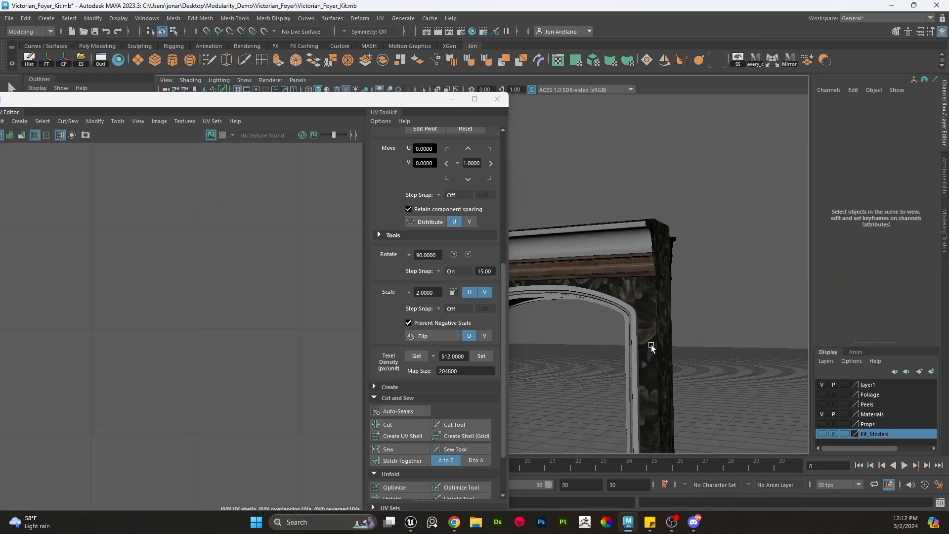
pyautogui.scroll(5, 632, 320)
pyautogui.keyDown('alt'); pyautogui.moveTo(650, 312); pyautogui.dragTo(646, 312); pyautogui.keyUp('alt')
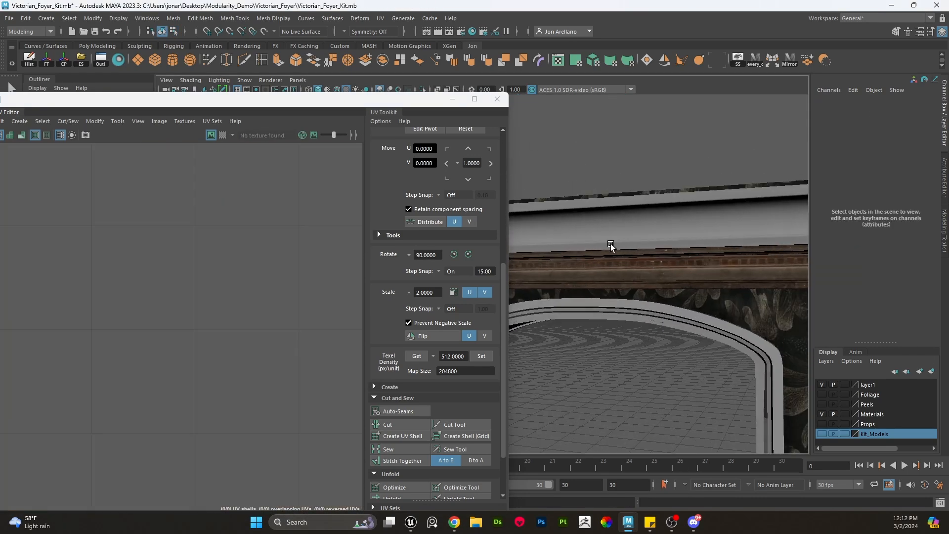
pyautogui.scroll(-3, 637, 247)
pyautogui.scroll(-3, 667, 248)
pyautogui.scroll(2, 662, 249)
pyautogui.click(660, 247)
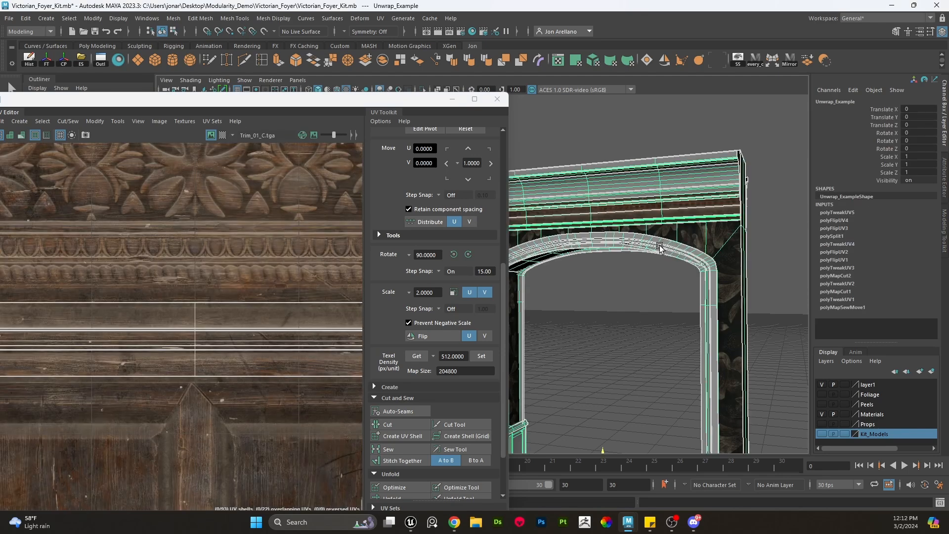
# - Select the archway's faces and apply a Bevel to them
pyautogui.moveTo(659, 230); pyautogui.dragTo(659, 258, button='right')
pyautogui.doubleClick(661, 248)
pyautogui.scroll(-5, 661, 248)
pyautogui.scroll(-5, 192, 282)
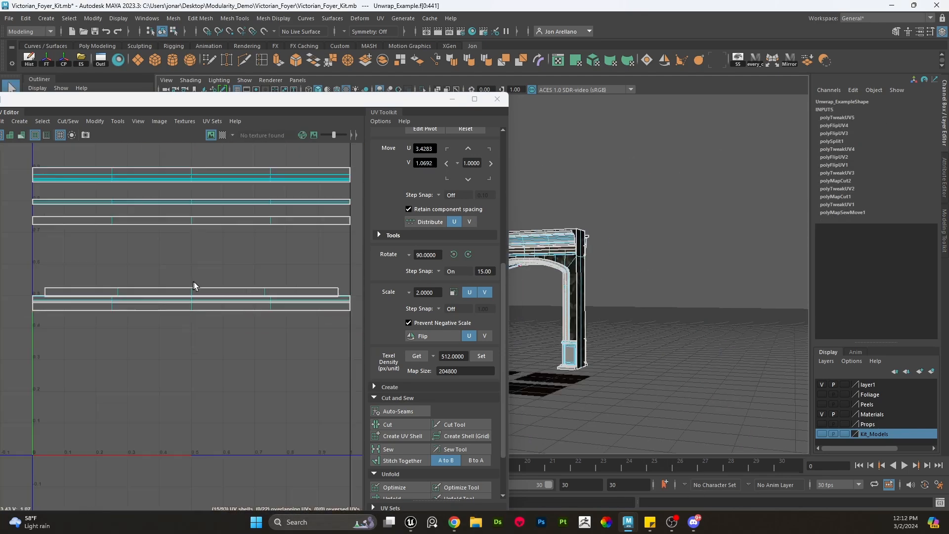
pyautogui.scroll(-5, 193, 285)
pyautogui.scroll(5, 613, 262)
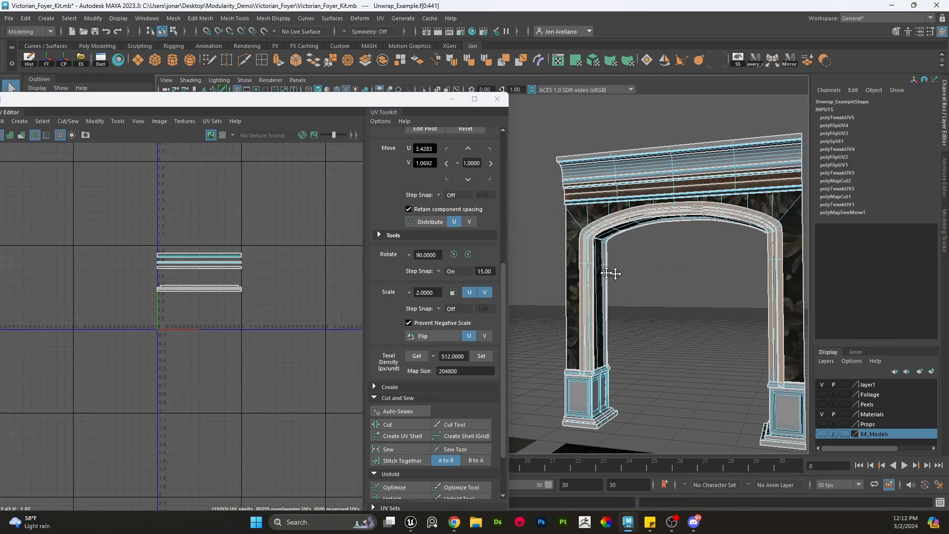
pyautogui.scroll(2, 612, 256)
pyautogui.press('w')
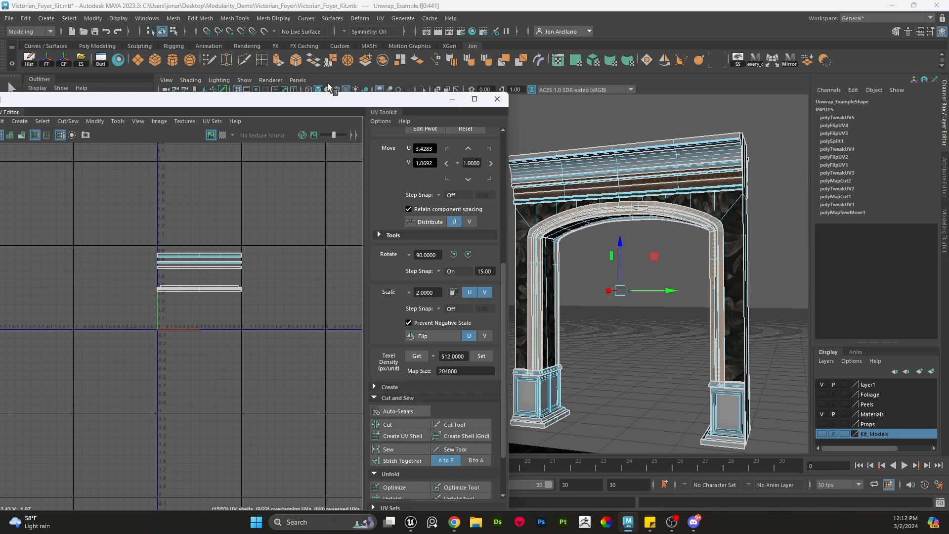
pyautogui.click(296, 61)
pyautogui.press('w')
# - Select the inner arch band's faces and apply an automatic UV projection to them
pyautogui.scroll(-7, 243, 237)
pyautogui.moveTo(312, 239); pyautogui.dragTo(267, 264)
pyautogui.hotkey('ctrl', 'z')
pyautogui.moveTo(638, 257); pyautogui.dragTo(598, 212, button='right')
pyautogui.click(598, 211)
pyautogui.scroll(5, 613, 223)
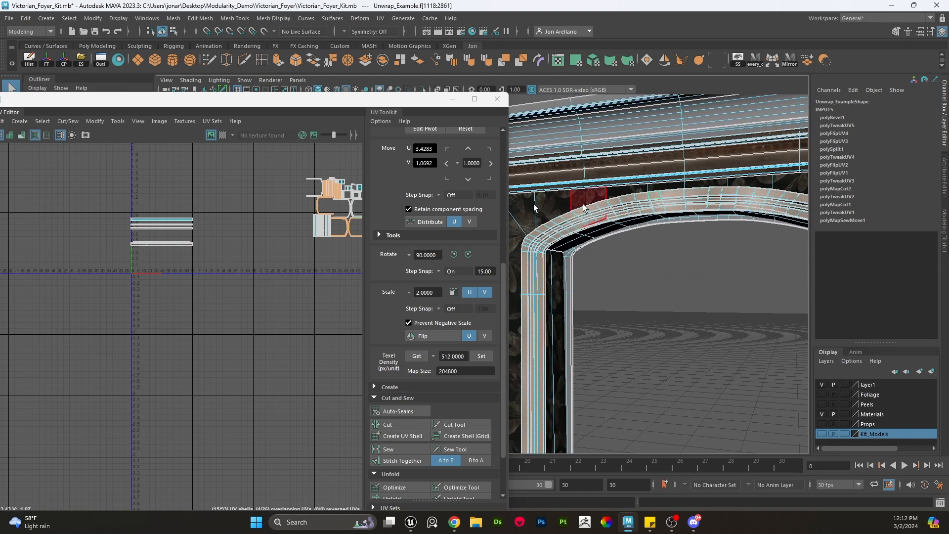
pyautogui.click(593, 60)
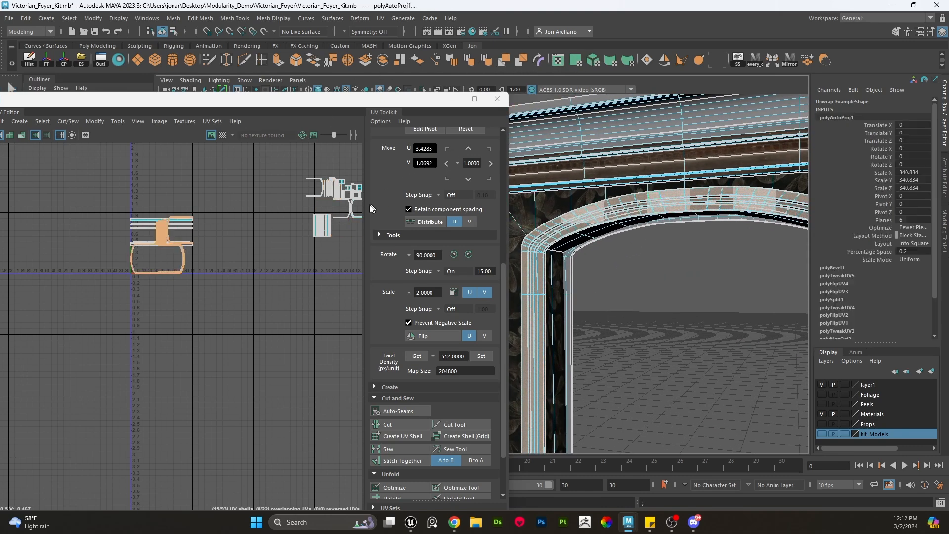
# - Normalize the projected arch band UVs and move the shell aside in UV space
pyautogui.scroll(2, 273, 243)
pyautogui.scroll(1, 273, 242)
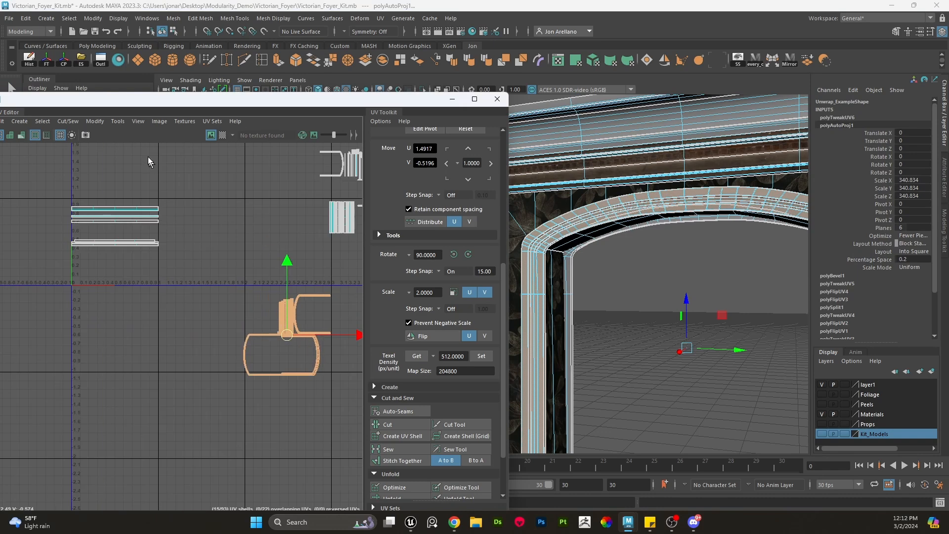
pyautogui.click(102, 122)
pyautogui.click(120, 237)
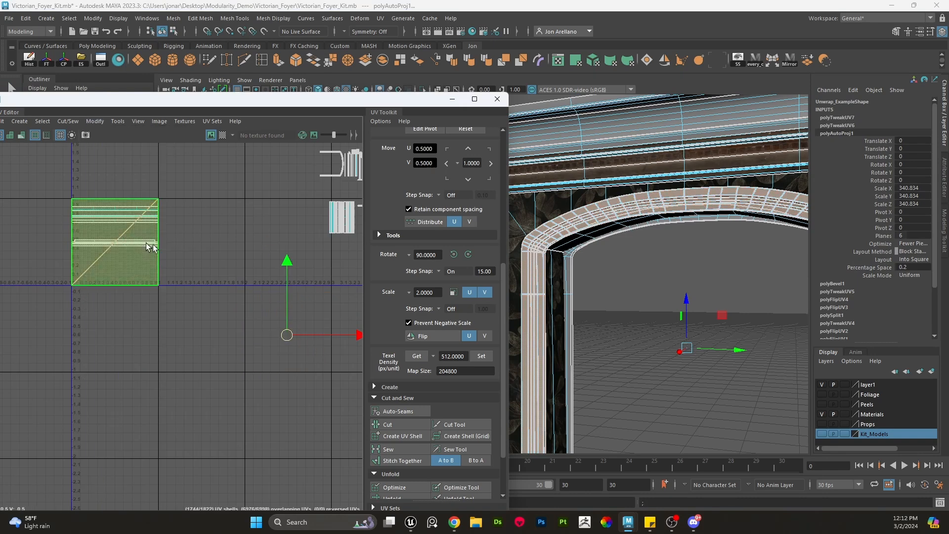
pyautogui.scroll(-2, 156, 266)
pyautogui.press('e')
pyautogui.press('w')
pyautogui.moveTo(141, 286); pyautogui.dragTo(265, 352, button='middle')
pyautogui.moveTo(265, 288); pyautogui.dragTo(216, 292, button='right')
pyautogui.moveTo(308, 387); pyautogui.dragTo(307, 388)
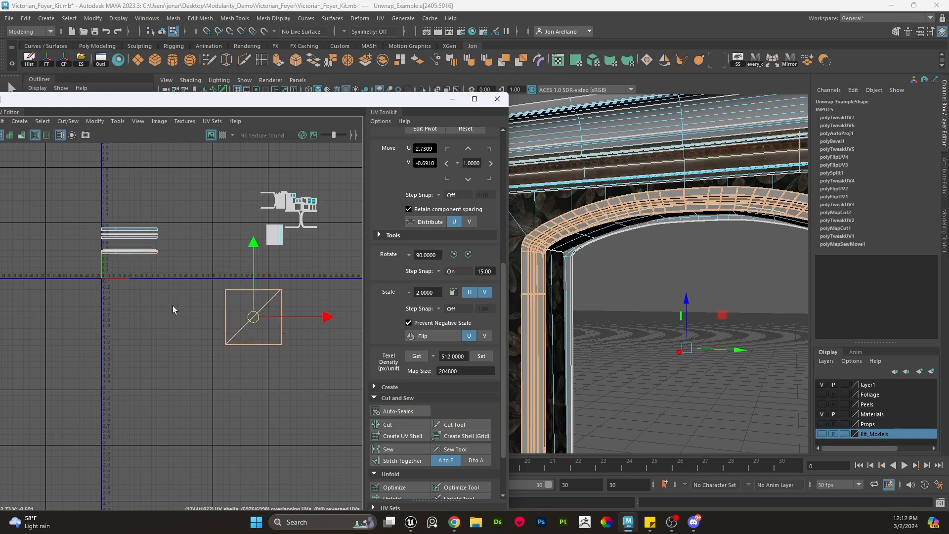
# - Isolate the inner arch band in the viewport
pyautogui.moveTo(50, 183); pyautogui.dragTo(49, 181)
pyautogui.keyDown('alt'); pyautogui.moveTo(558, 256); pyautogui.dragTo(583, 233, button='middle'); pyautogui.keyUp('alt')
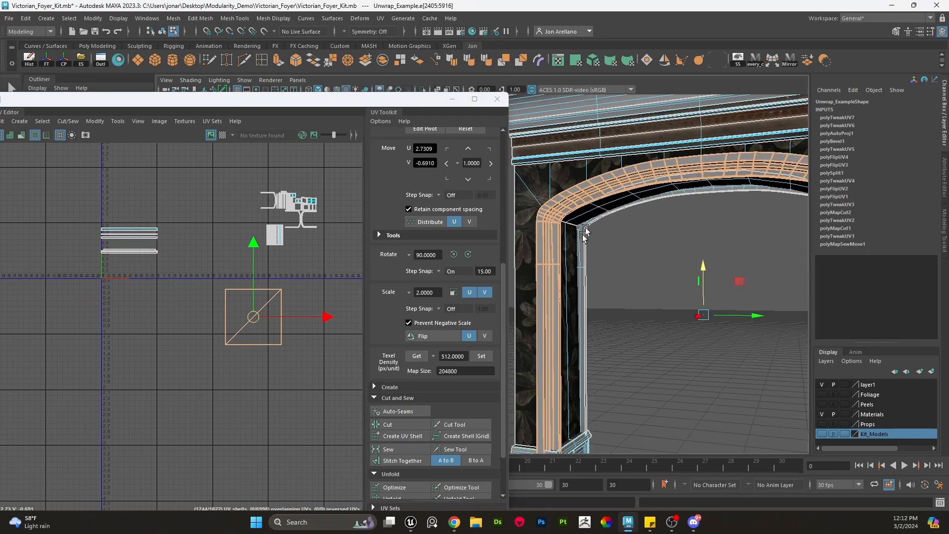
pyautogui.keyDown('alt'); pyautogui.moveTo(583, 233); pyautogui.dragTo(572, 284, button='right'); pyautogui.keyUp('alt')
pyautogui.keyDown('alt'); pyautogui.moveTo(572, 284); pyautogui.dragTo(690, 337); pyautogui.keyUp('alt')
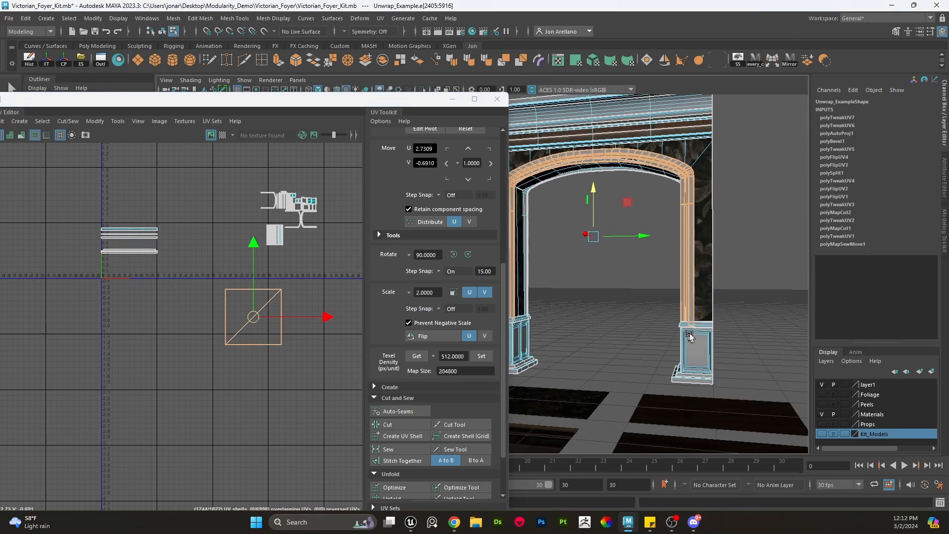
pyautogui.keyDown('alt'); pyautogui.moveTo(690, 337); pyautogui.dragTo(702, 293, button='middle'); pyautogui.keyUp('alt')
pyautogui.scroll(2, 702, 292)
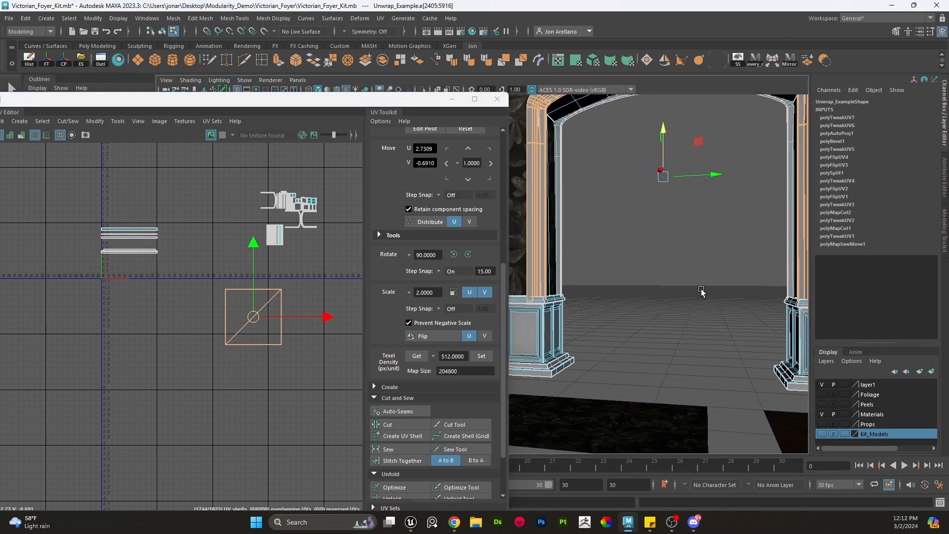
pyautogui.scroll(-1, 700, 296)
pyautogui.press('q')
pyautogui.moveTo(644, 240)
pyautogui.mouseDown(button='right')
pyautogui.moveTo(646, 253)
pyautogui.moveTo(636, 236)
pyautogui.moveTo(637, 250)
pyautogui.mouseUp(button='right')
pyautogui.doubleClick(583, 102)
pyautogui.hotkey('ctrl', '1')
pyautogui.keyDown('alt'); pyautogui.moveTo(722, 316); pyautogui.dragTo(496, 279); pyautogui.keyUp('alt')
pyautogui.scroll(-2, 746, 241)
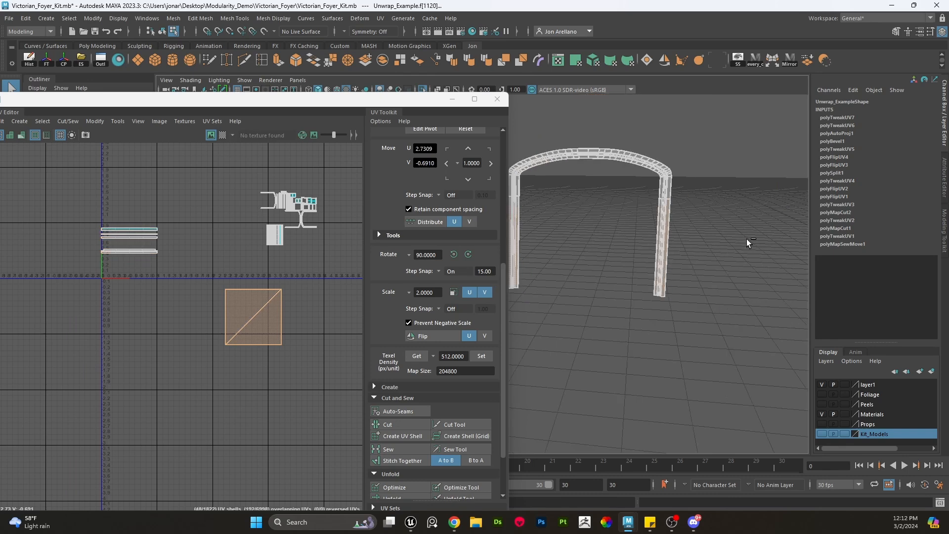
# - Orbit around the isolated arch band to inspect its geometry
pyautogui.click(745, 241)
pyautogui.scroll(1, 640, 181)
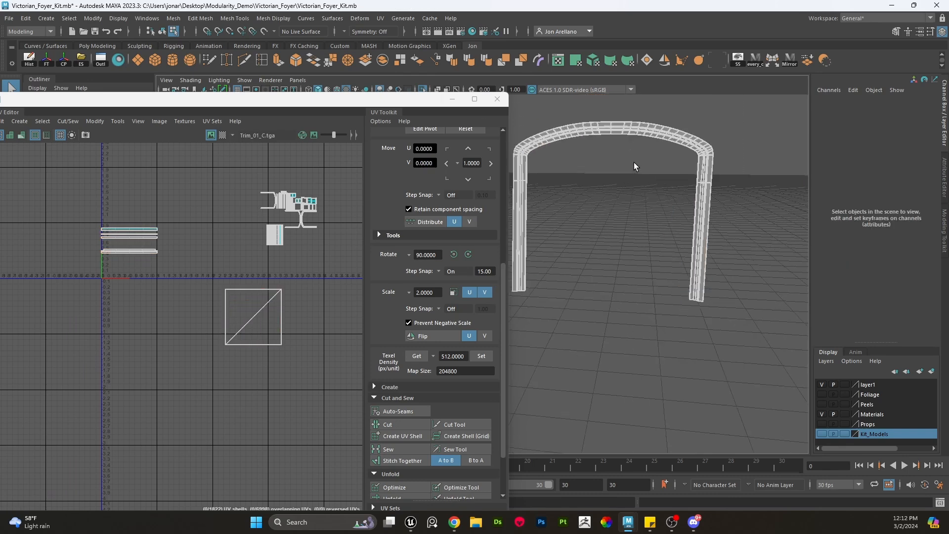
pyautogui.keyDown('alt'); pyautogui.moveTo(636, 167); pyautogui.dragTo(619, 178); pyautogui.keyUp('alt')
pyautogui.scroll(3, 221, 321)
pyautogui.scroll(3, 285, 319)
pyautogui.moveTo(283, 302); pyautogui.dragTo(277, 290)
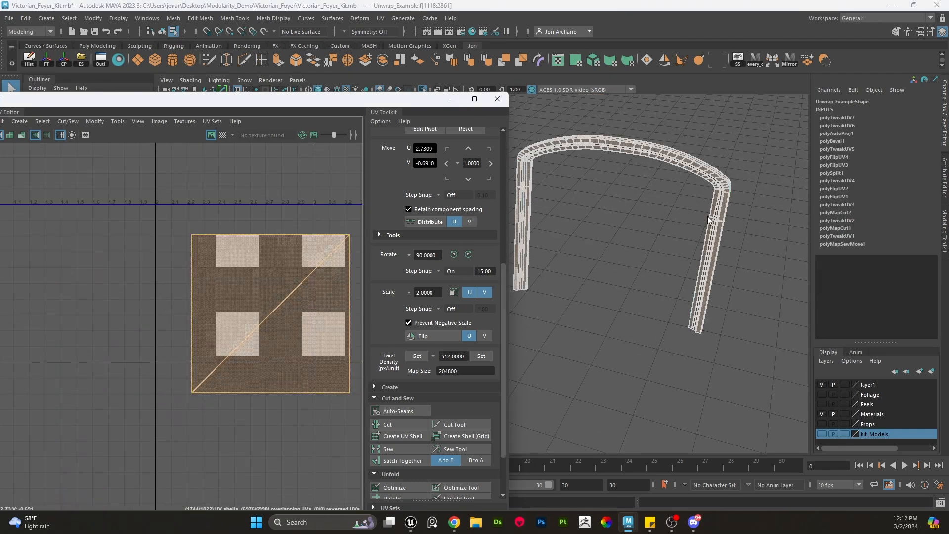
pyautogui.keyDown('alt'); pyautogui.moveTo(708, 220); pyautogui.dragTo(604, 269, button='middle'); pyautogui.keyUp('alt')
pyautogui.keyDown('alt'); pyautogui.moveTo(604, 269); pyautogui.dragTo(567, 276); pyautogui.keyUp('alt')
pyautogui.keyDown('alt'); pyautogui.moveTo(566, 275); pyautogui.dragTo(737, 369, button='right'); pyautogui.keyUp('alt')
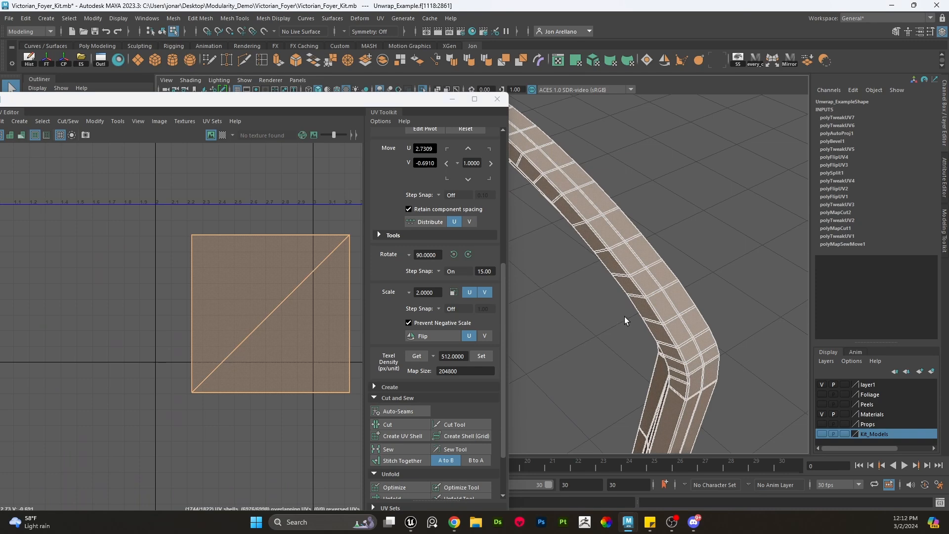
pyautogui.keyDown('alt'); pyautogui.moveTo(625, 321); pyautogui.dragTo(645, 255); pyautogui.keyUp('alt')
pyautogui.moveTo(647, 188); pyautogui.dragTo(593, 184, button='right')
pyautogui.keyDown('alt'); pyautogui.moveTo(594, 184); pyautogui.dragTo(649, 254); pyautogui.keyUp('alt')
pyautogui.keyDown('alt'); pyautogui.moveTo(648, 254); pyautogui.dragTo(719, 242, button='right'); pyautogui.keyUp('alt')
pyautogui.keyDown('alt'); pyautogui.moveTo(719, 243); pyautogui.dragTo(606, 256, button='middle'); pyautogui.keyUp('alt')
pyautogui.click(613, 204)
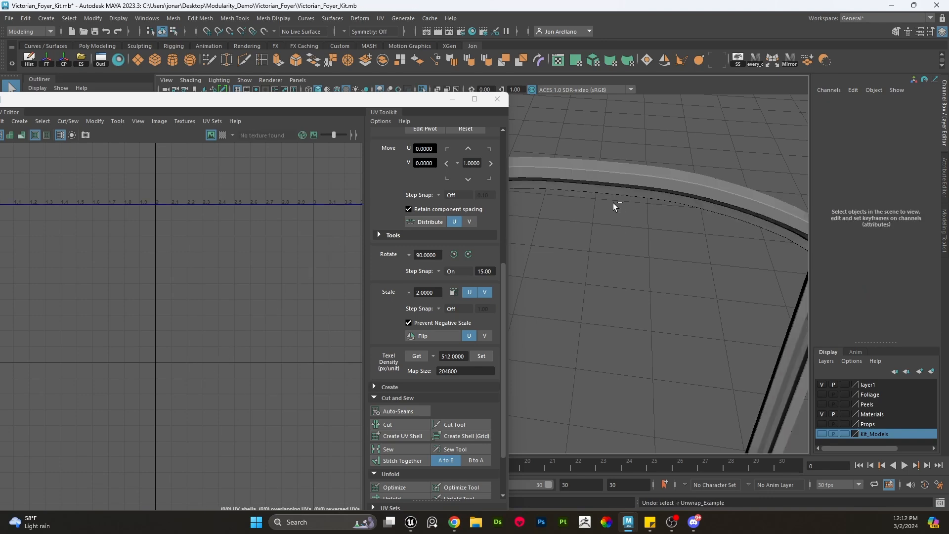
# - Select faces along the arch band's underside
pyautogui.doubleClick(608, 186)
pyautogui.scroll(2, 607, 184)
pyautogui.click(607, 183)
pyautogui.keyDown('alt'); pyautogui.moveTo(626, 180); pyautogui.dragTo(584, 247, button='middle'); pyautogui.keyUp('alt')
pyautogui.scroll(2, 588, 245)
pyautogui.doubleClick(597, 240)
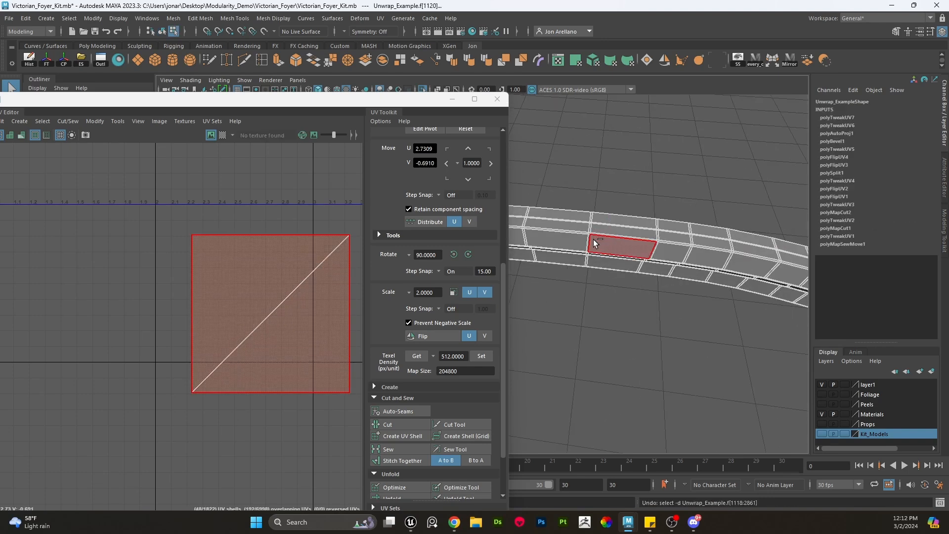
# - Undo the recent face selections and the last UV shell move
pyautogui.hotkey('ctrl', 'z')
pyautogui.hotkey('ctrl', 'z')
pyautogui.hotkey('ctrl', 'z')
pyautogui.hotkey('ctrl', 'z')
pyautogui.hotkey('ctrl', 'z')
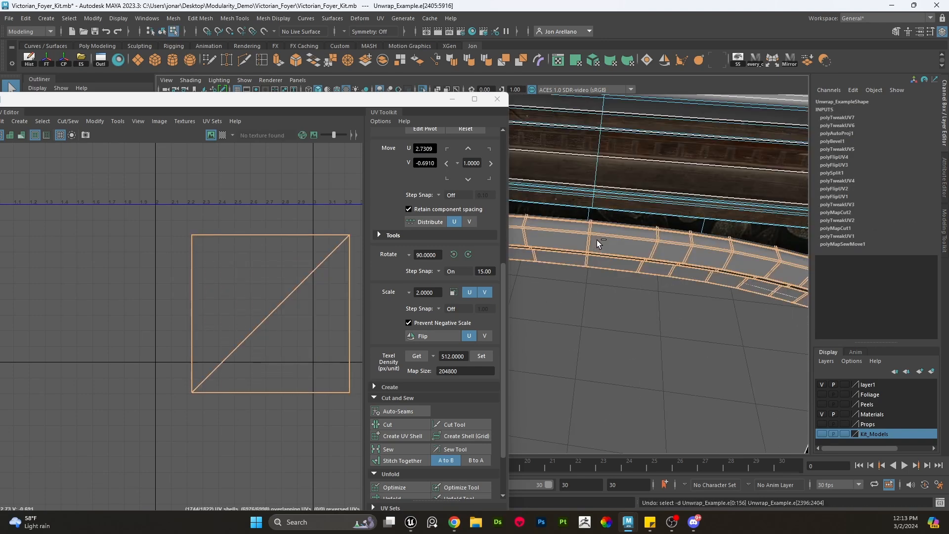
# - Undo a further series of recent selections and UV edits on the arch model
pyautogui.hotkey('ctrl', 'z')
pyautogui.hotkey('ctrl', 'z')
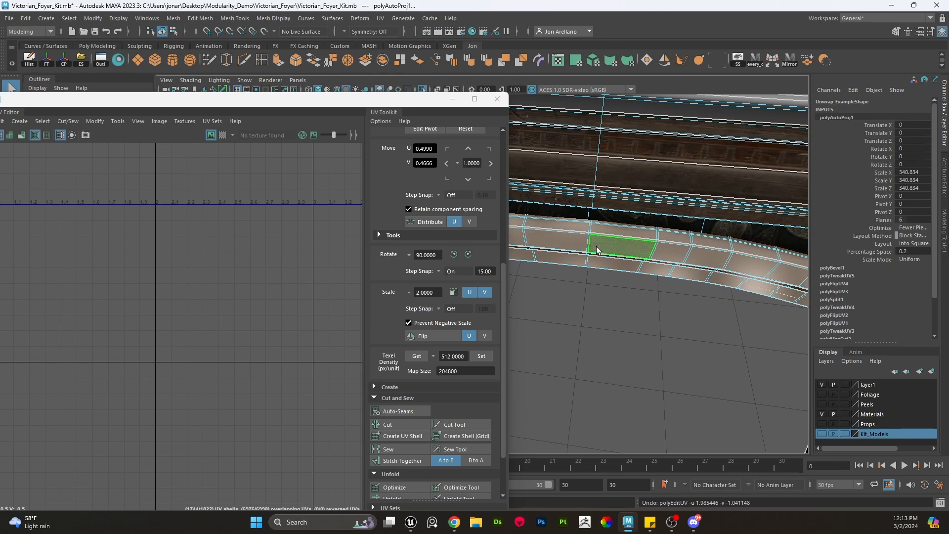
pyautogui.scroll(3, 598, 248)
pyautogui.hotkey('ctrl', 'z')
pyautogui.hotkey('ctrl', 'z')
pyautogui.hotkey('ctrl', 'z')
pyautogui.hotkey('ctrl', 'z')
pyautogui.hotkey('ctrl', 'z')
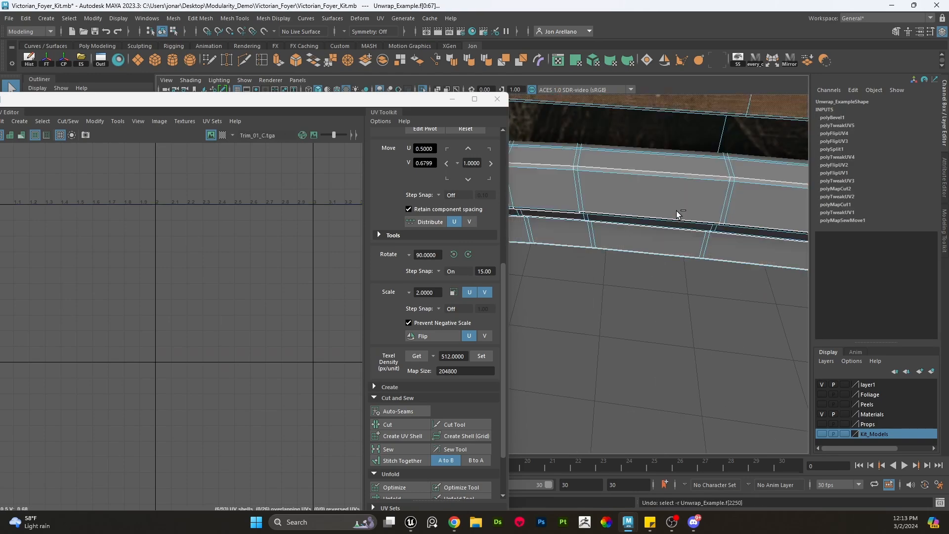
pyautogui.hotkey('ctrl', 'z')
pyautogui.hotkey('ctrl', 'z')
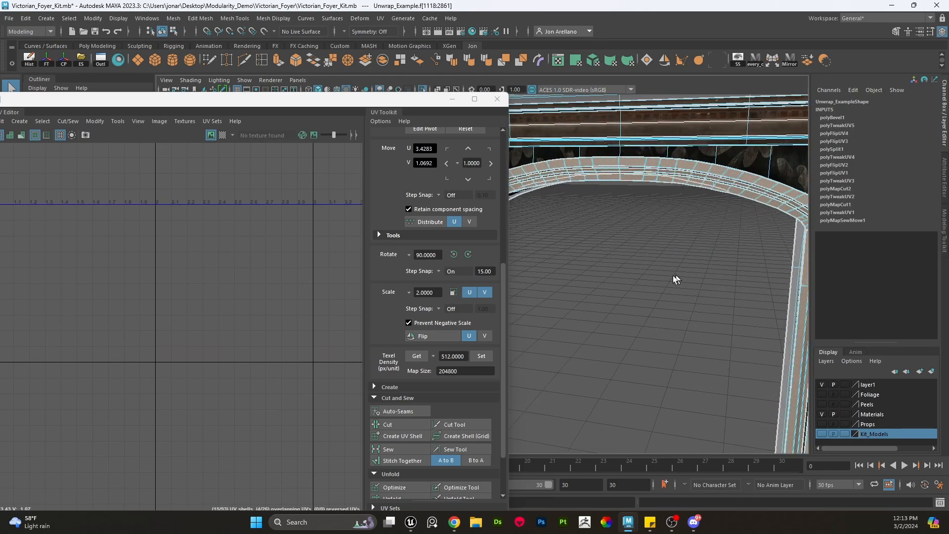
# - Unitize the arch band's UVs so each face fills the 0–1 square, and frame the result in the UV editor
pyautogui.keyDown('alt'); pyautogui.moveTo(661, 292); pyautogui.dragTo(582, 285, button='right'); pyautogui.keyUp('alt')
pyautogui.keyDown('alt'); pyautogui.moveTo(582, 284); pyautogui.dragTo(649, 264, button='middle'); pyautogui.keyUp('alt')
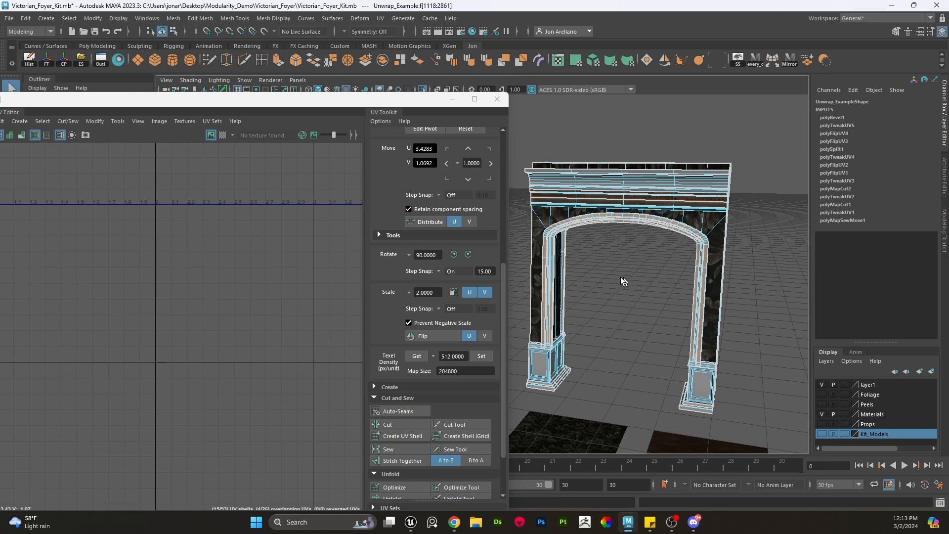
pyautogui.click(92, 120)
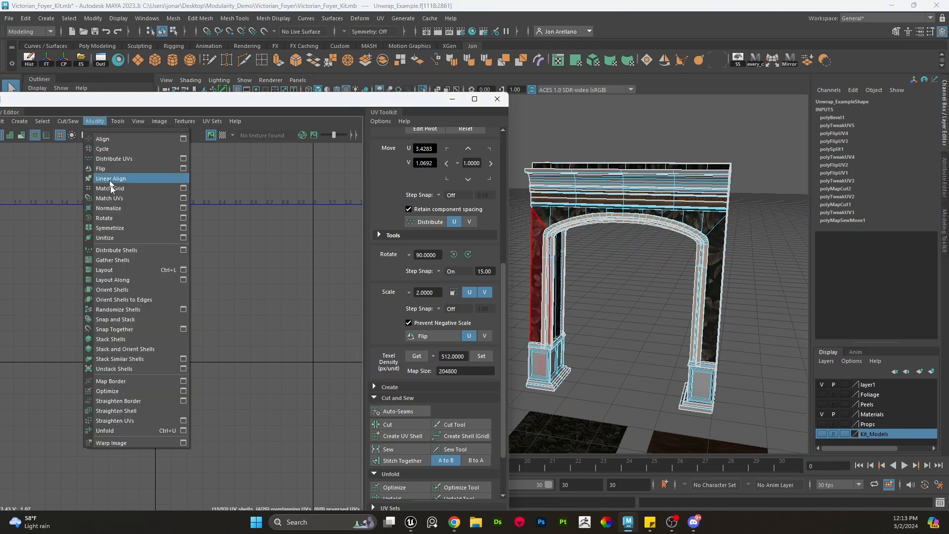
pyautogui.click(114, 235)
pyautogui.press('w')
pyautogui.keyDown('alt'); pyautogui.moveTo(210, 302); pyautogui.dragTo(238, 277, button='right'); pyautogui.keyUp('alt')
pyautogui.press('f')
pyautogui.moveTo(250, 381); pyautogui.dragTo(27, 158)
# - Isolate the unitized arch band in the viewport and zoom in along one of its legs to inspect it
pyautogui.keyDown('alt'); pyautogui.moveTo(589, 259); pyautogui.dragTo(653, 270); pyautogui.keyUp('alt')
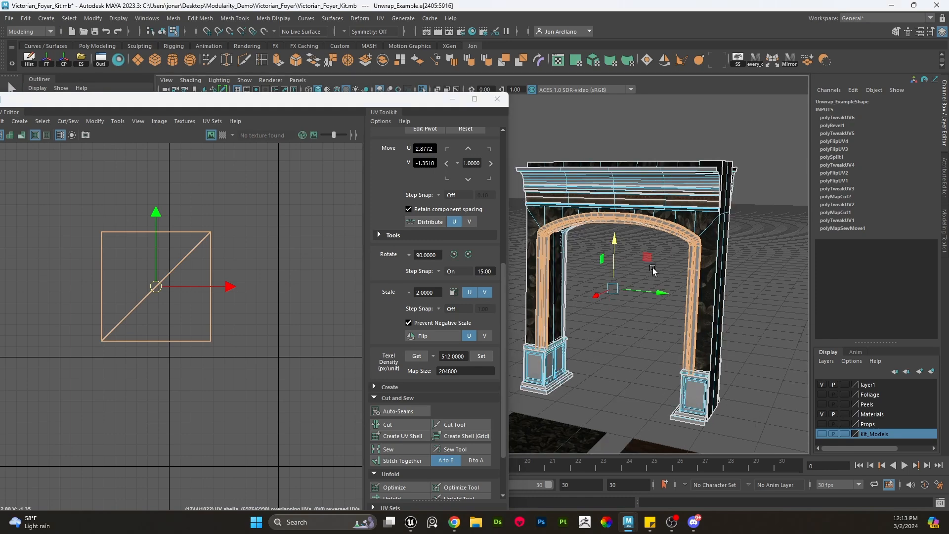
pyautogui.keyDown('ctrl'); pyautogui.moveTo(644, 223); pyautogui.dragTo(639, 201, button='right'); pyautogui.keyUp('ctrl')
pyautogui.hotkey('ctrl', '1')
pyautogui.hotkey('ctrl', 'z')
pyautogui.scroll(-2, 237, 308)
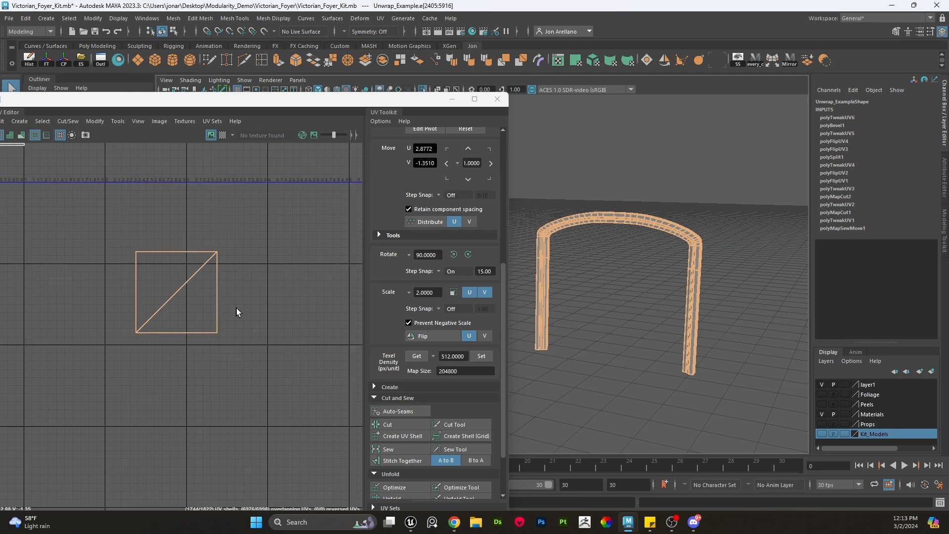
pyautogui.scroll(3, 655, 306)
pyautogui.keyDown('alt'); pyautogui.moveTo(656, 305); pyautogui.dragTo(690, 284); pyautogui.keyUp('alt')
pyautogui.scroll(-2, 233, 357)
pyautogui.keyDown('alt'); pyautogui.moveTo(583, 223); pyautogui.dragTo(601, 267, button='middle'); pyautogui.keyUp('alt')
pyautogui.keyDown('alt'); pyautogui.moveTo(603, 267); pyautogui.dragTo(761, 310, button='right'); pyautogui.keyUp('alt')
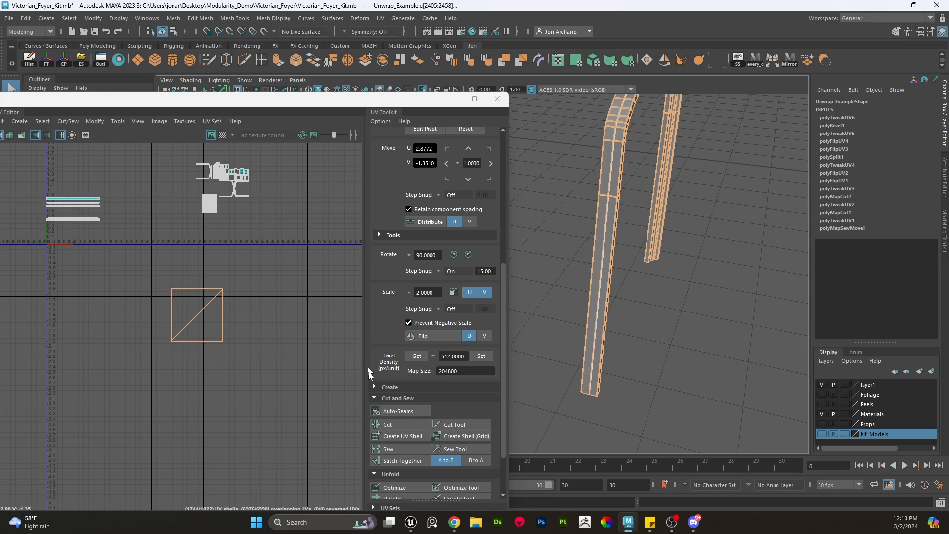
pyautogui.scroll(-3, 407, 426)
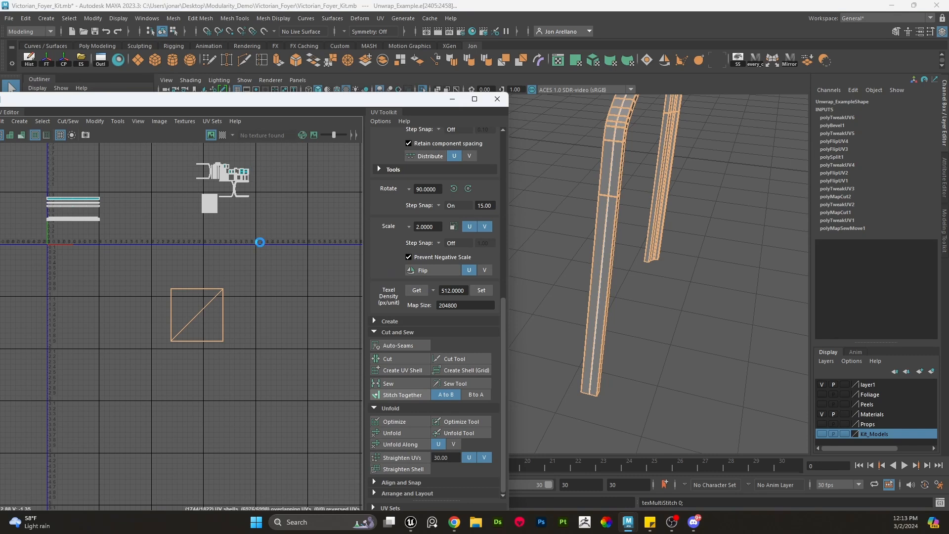
# - Select the arch band's UV shell and rotate it so it lies horizontally
pyautogui.scroll(-12, 257, 275)
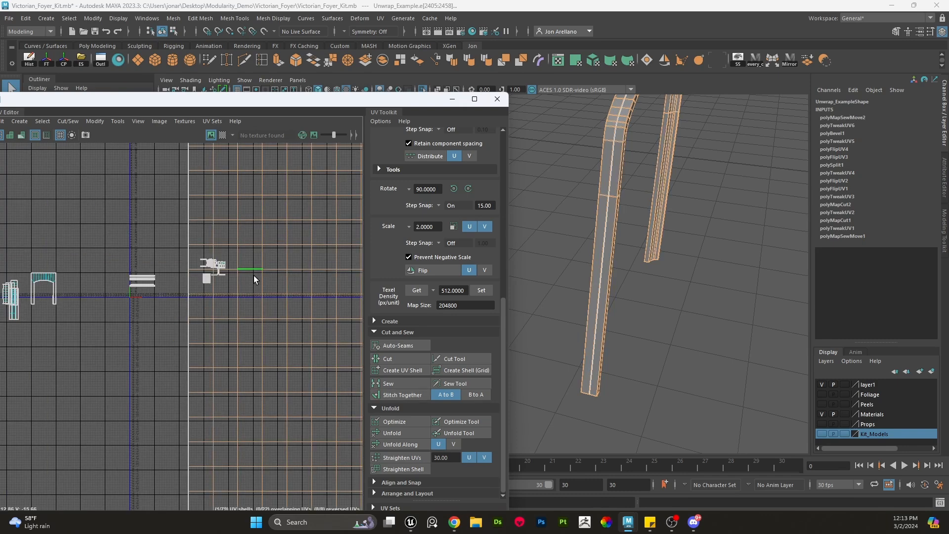
pyautogui.moveTo(289, 273); pyautogui.dragTo(316, 272, button='right')
pyautogui.click(315, 272)
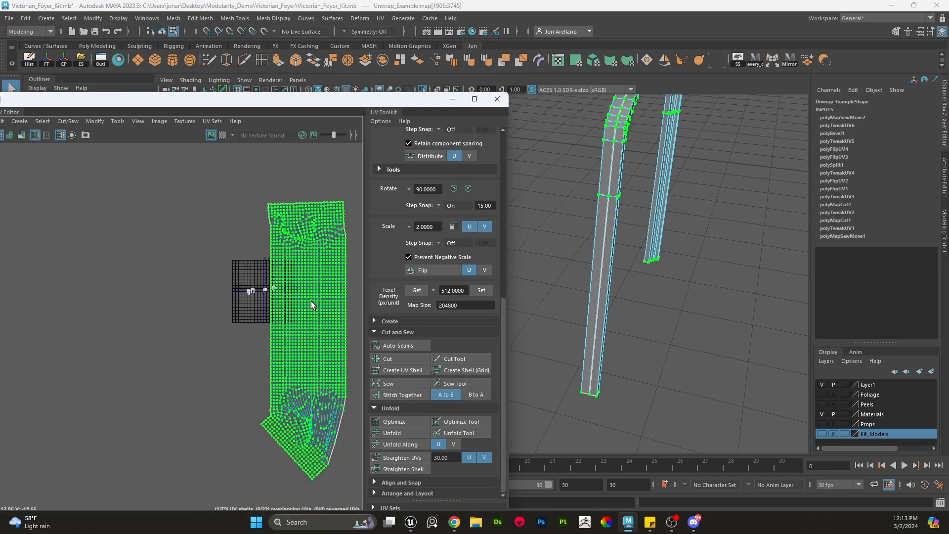
pyautogui.press('e')
pyautogui.moveTo(311, 356); pyautogui.dragTo(336, 316)
pyautogui.press('w')
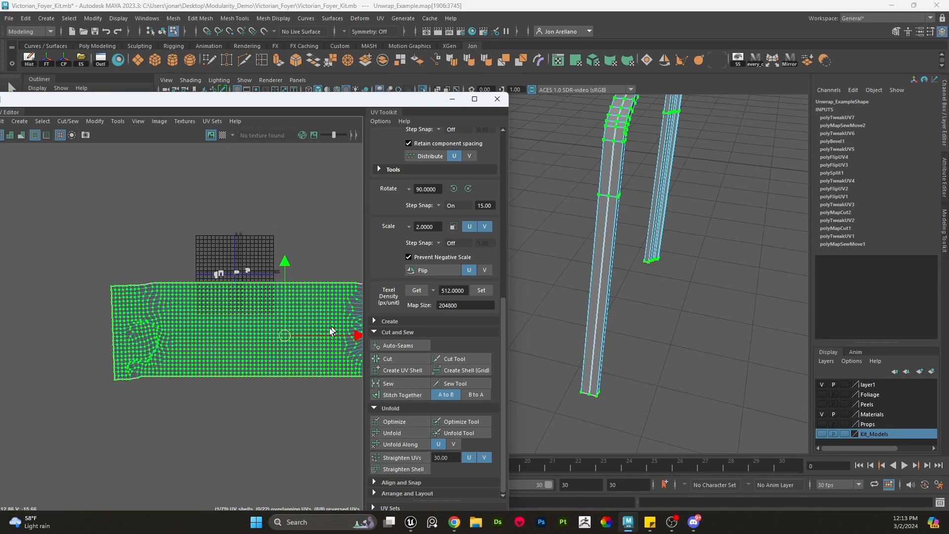
# - Select the faces at the band's curved corner end in the UV editor and flip and reposition them
pyautogui.scroll(5, 336, 320)
pyautogui.moveTo(241, 238); pyautogui.dragTo(241, 264, button='right')
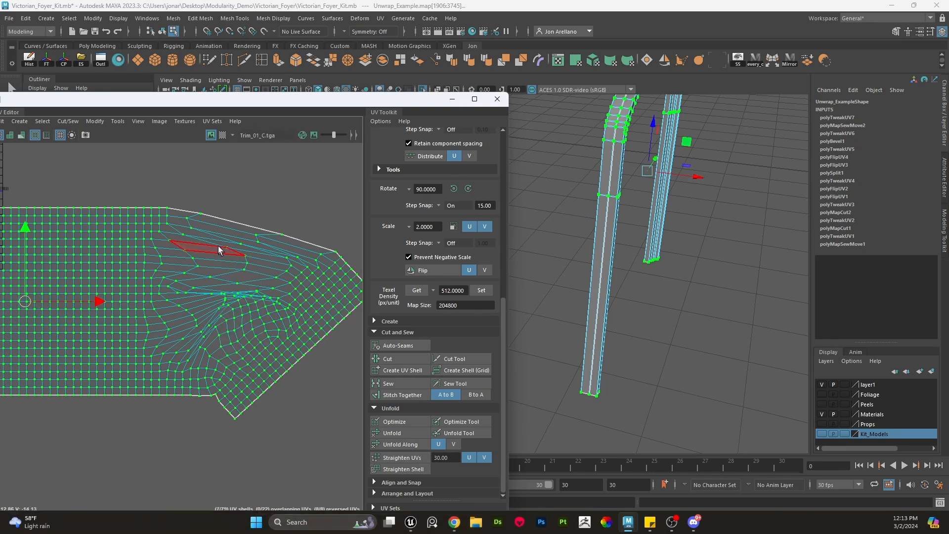
pyautogui.moveTo(316, 414); pyautogui.dragTo(343, 443)
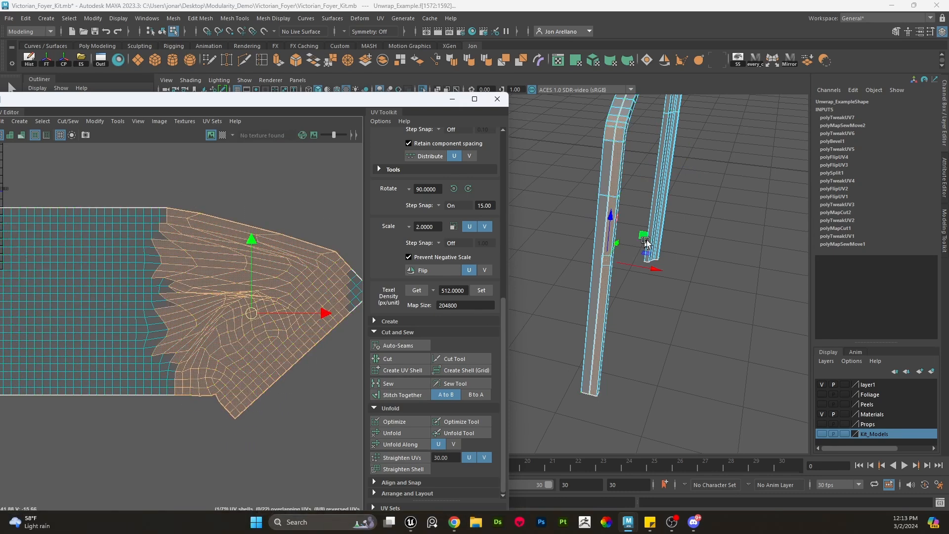
pyautogui.press('f')
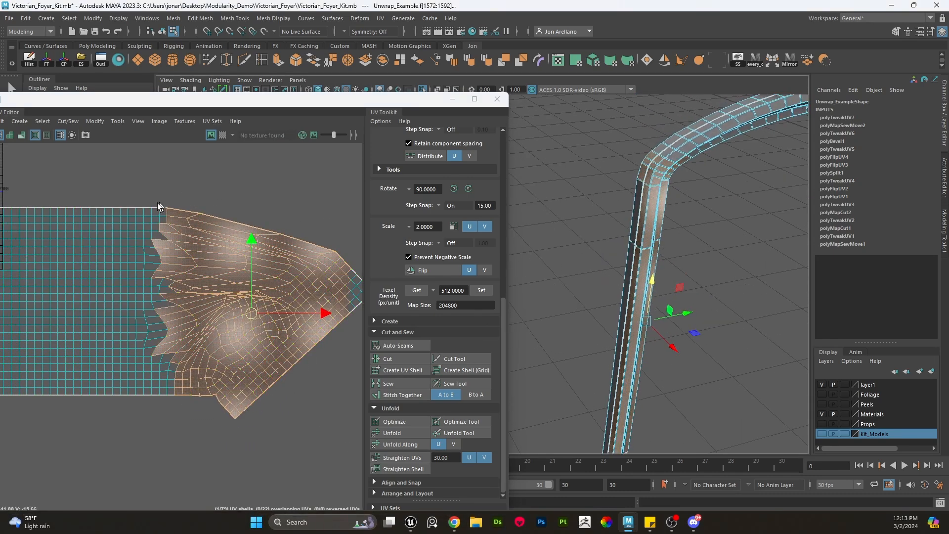
pyautogui.moveTo(148, 203); pyautogui.dragTo(346, 441)
pyautogui.scroll(-1, 325, 298)
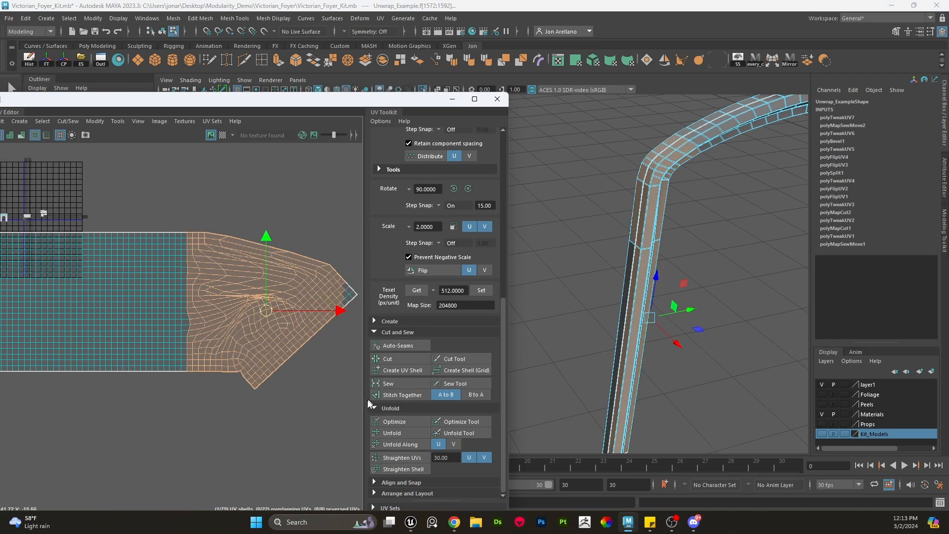
pyautogui.moveTo(192, 226); pyautogui.dragTo(362, 413)
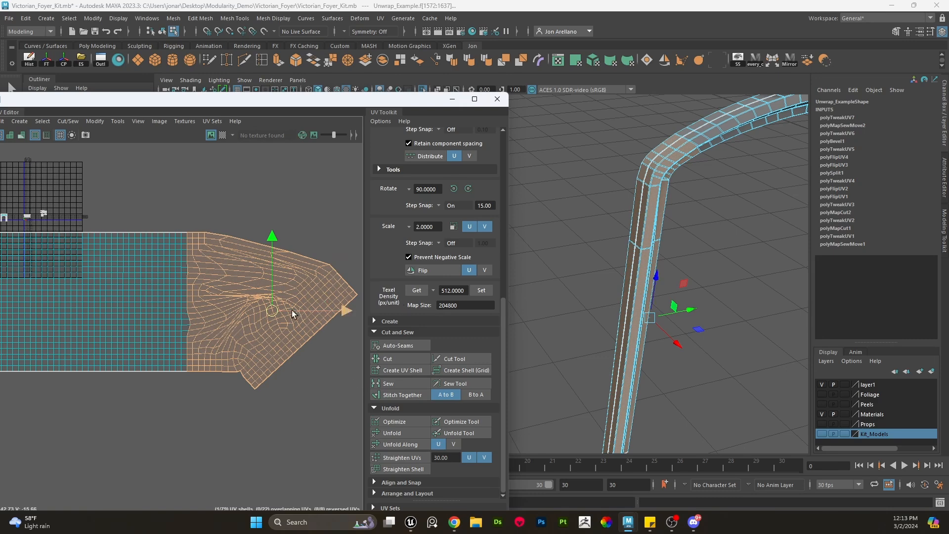
pyautogui.click(430, 269)
pyautogui.click(430, 269)
pyautogui.moveTo(256, 344); pyautogui.dragTo(365, 496, button='middle')
pyautogui.keyDown('alt'); pyautogui.moveTo(200, 374); pyautogui.dragTo(522, 387, button='middle'); pyautogui.keyUp('alt')
pyautogui.moveTo(223, 426); pyautogui.dragTo(238, 423)
pyautogui.scroll(3, 251, 270)
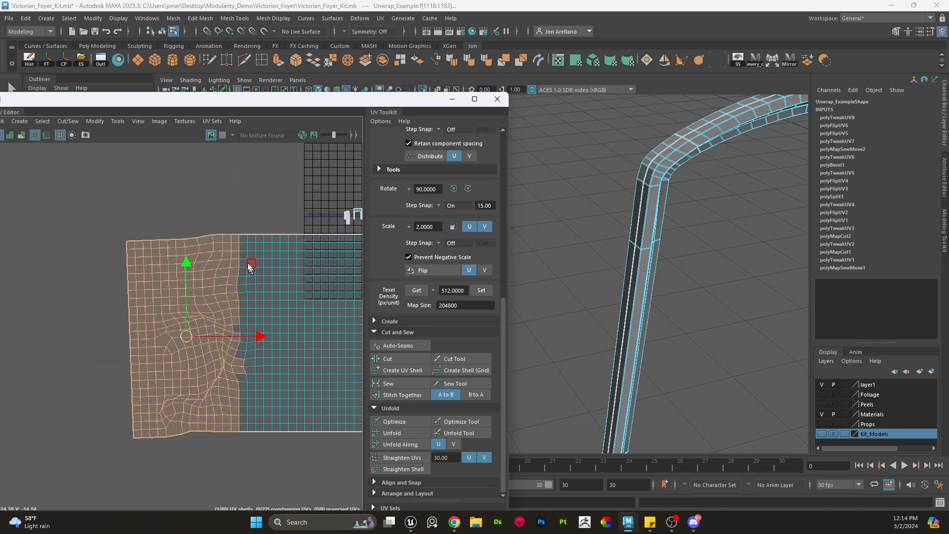
# - Select edges along the band's corner section and rearrange its corner and leg pieces into separate UV shells
pyautogui.click(234, 238)
pyautogui.keyDown('shift'); pyautogui.doubleClick(238, 250); pyautogui.keyUp('shift')
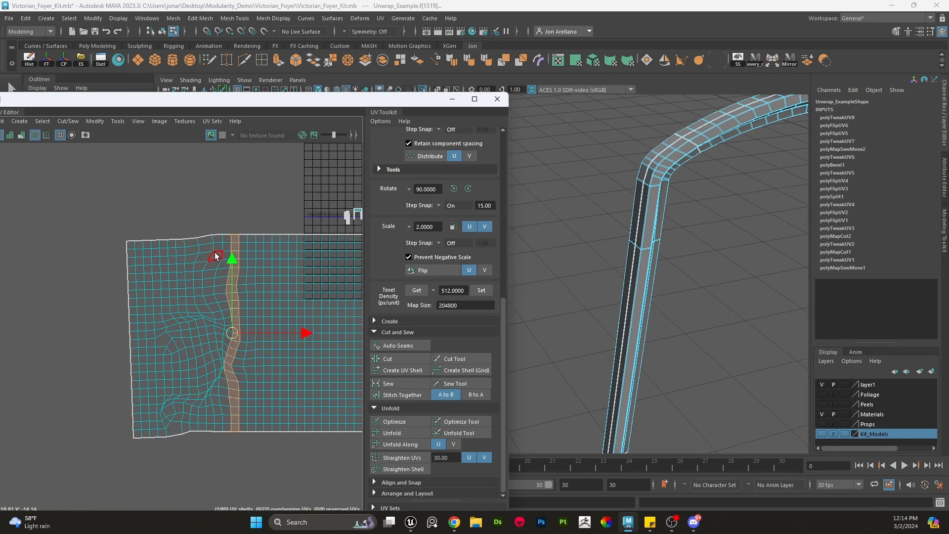
pyautogui.moveTo(159, 331); pyautogui.dragTo(221, 461)
pyautogui.scroll(2, 233, 420)
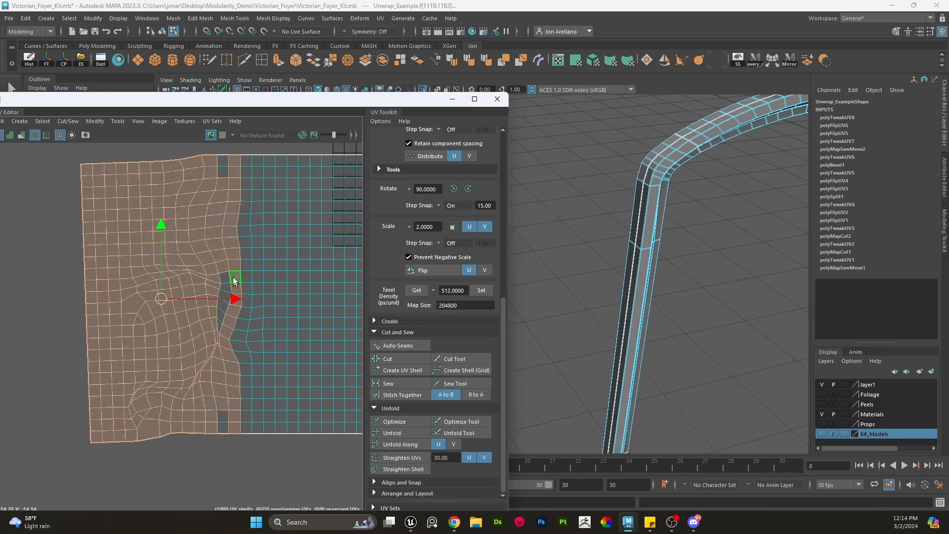
pyautogui.keyDown('shift'); pyautogui.doubleClick(224, 170); pyautogui.keyUp('shift')
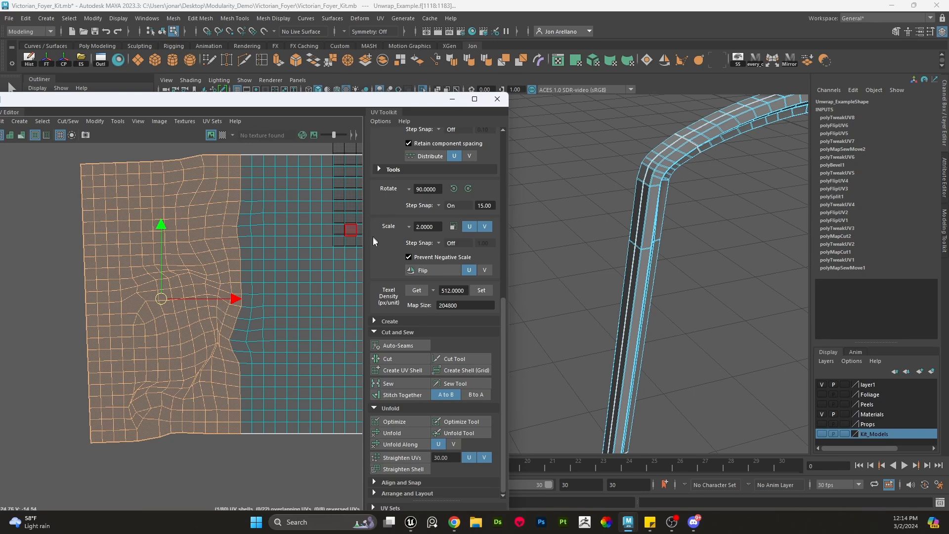
pyautogui.doubleClick(425, 271)
pyautogui.scroll(-3, 202, 302)
pyautogui.moveTo(216, 313); pyautogui.dragTo(124, 302, button='middle')
pyautogui.scroll(-4, 335, 298)
pyautogui.keyDown('alt'); pyautogui.moveTo(335, 298); pyautogui.dragTo(162, 288, button='middle'); pyautogui.keyUp('alt')
pyautogui.moveTo(217, 282); pyautogui.dragTo(244, 281, button='right')
pyautogui.doubleClick(212, 299)
pyautogui.scroll(-3, 66, 311)
pyautogui.doubleClick(50, 310)
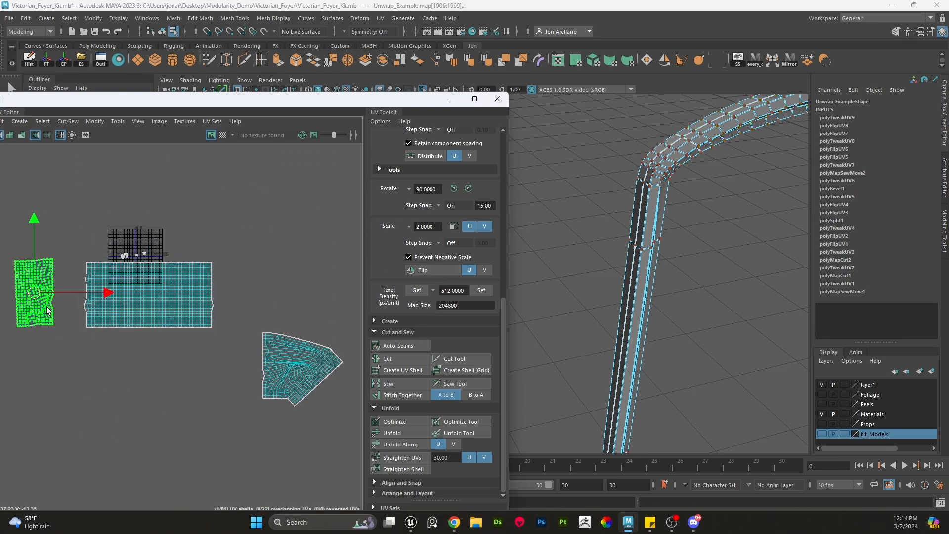
# - Move the small corner shell below the others, then select and position the long curved arch band shell
pyautogui.moveTo(48, 311); pyautogui.dragTo(205, 385, button='middle')
pyautogui.scroll(5, 205, 365)
pyautogui.doubleClick(138, 238)
pyautogui.keyDown('alt'); pyautogui.moveTo(613, 267); pyautogui.dragTo(641, 301); pyautogui.keyUp('alt')
pyautogui.keyDown('alt'); pyautogui.moveTo(195, 254); pyautogui.dragTo(401, 349, button='middle'); pyautogui.keyUp('alt')
pyautogui.moveTo(314, 291); pyautogui.dragTo(336, 286, button='right')
pyautogui.keyDown('alt'); pyautogui.moveTo(341, 300); pyautogui.dragTo(143, 281, button='middle'); pyautogui.keyUp('alt')
pyautogui.keyDown('alt'); pyautogui.moveTo(274, 325); pyautogui.dragTo(298, 329, button='middle'); pyautogui.keyUp('alt')
pyautogui.moveTo(313, 390); pyautogui.dragTo(0, 197)
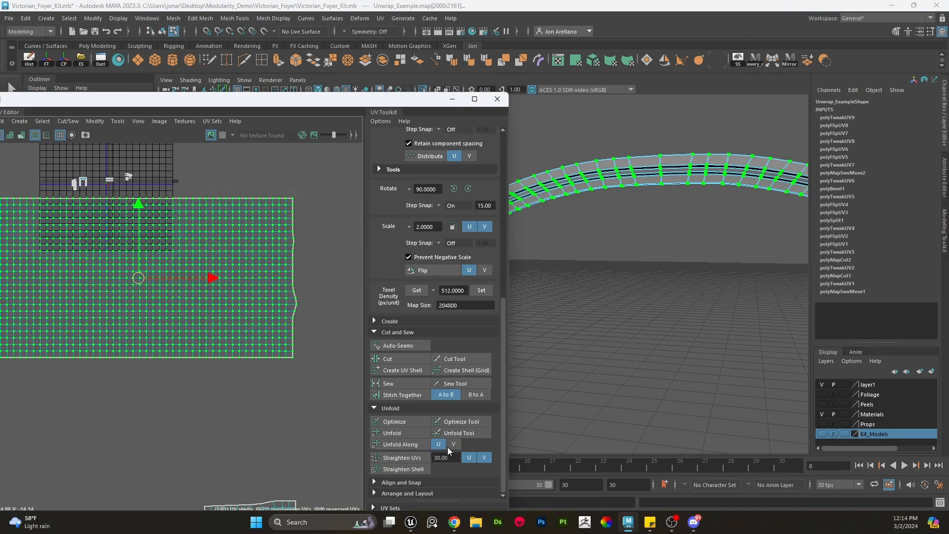
# - Try unfolding the arch band shell's UVs along V
pyautogui.click(454, 445)
pyautogui.click(426, 444)
pyautogui.keyDown('alt'); pyautogui.moveTo(253, 339); pyautogui.dragTo(312, 345, button='middle'); pyautogui.keyUp('alt')
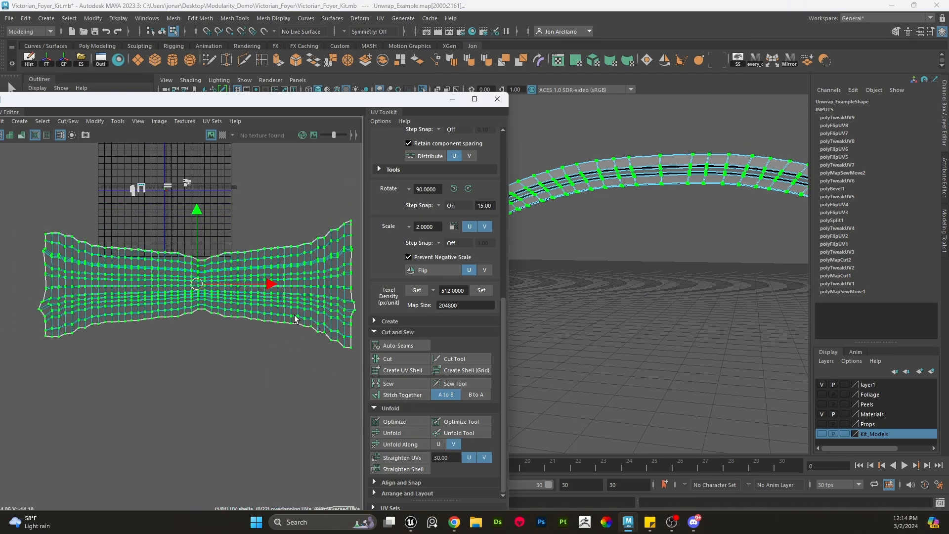
pyautogui.hotkey('ctrl', 'z')
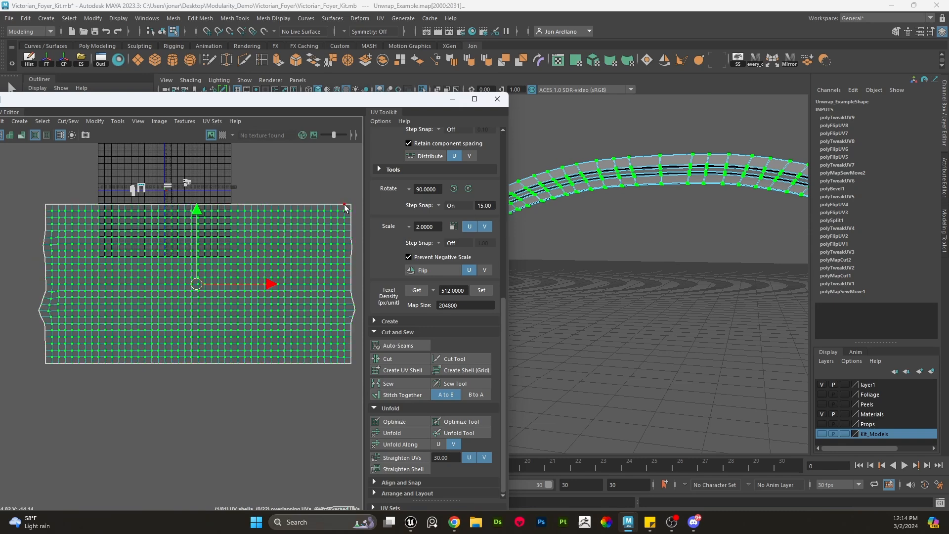
# - Unfold the band shell along V and try an additional unfold along U
pyautogui.click(423, 441)
pyautogui.scroll(2, 284, 328)
pyautogui.keyDown('alt'); pyautogui.moveTo(284, 328); pyautogui.dragTo(232, 323, button='middle'); pyautogui.keyUp('alt')
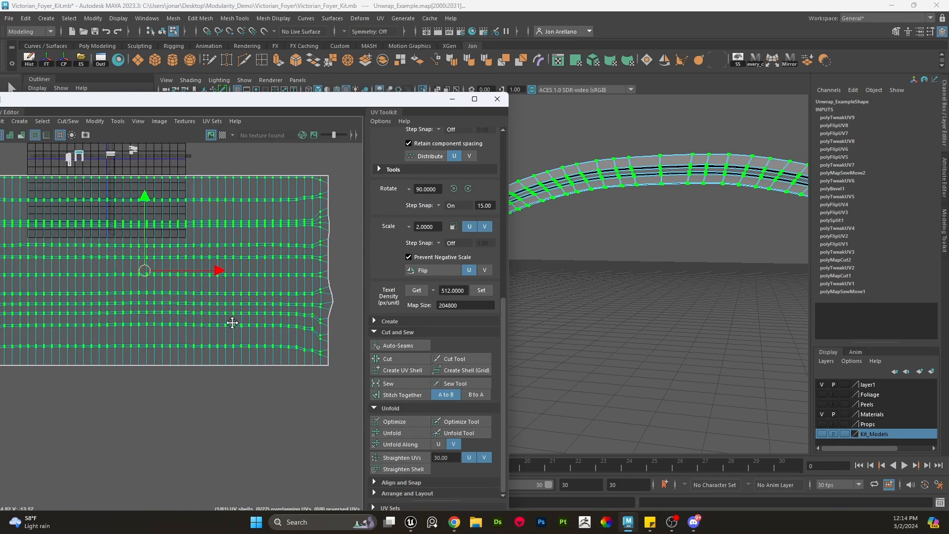
pyautogui.scroll(-2, 326, 344)
pyautogui.moveTo(342, 356); pyautogui.dragTo(89, 240)
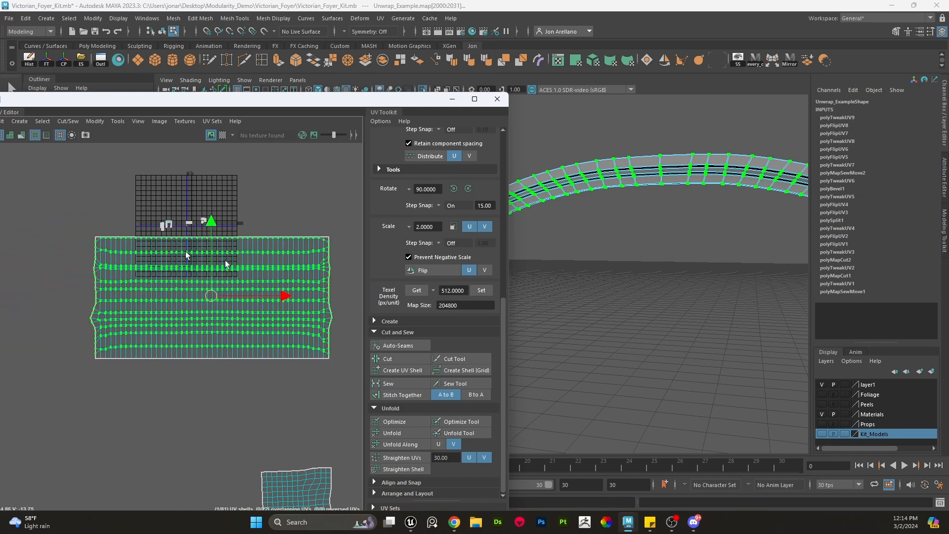
pyautogui.click(440, 444)
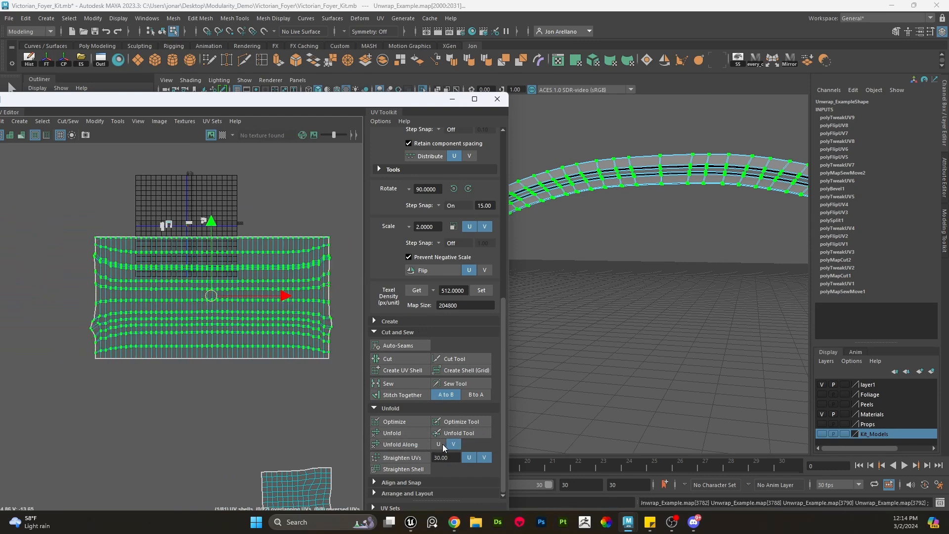
pyautogui.click(414, 441)
pyautogui.hotkey('ctrl', 'z')
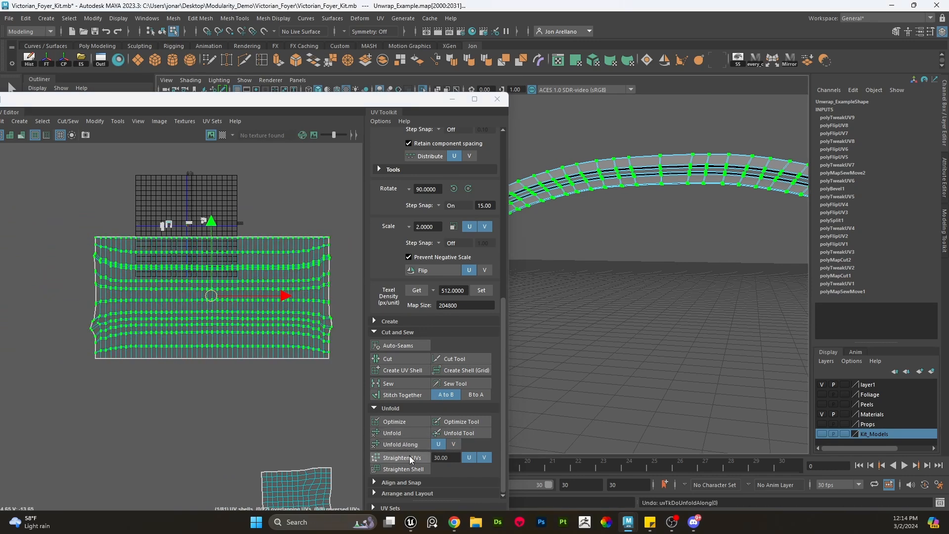
# - Straighten the band shell's UVs and nudge the selection, then undo those edits and the unfold
pyautogui.click(410, 455)
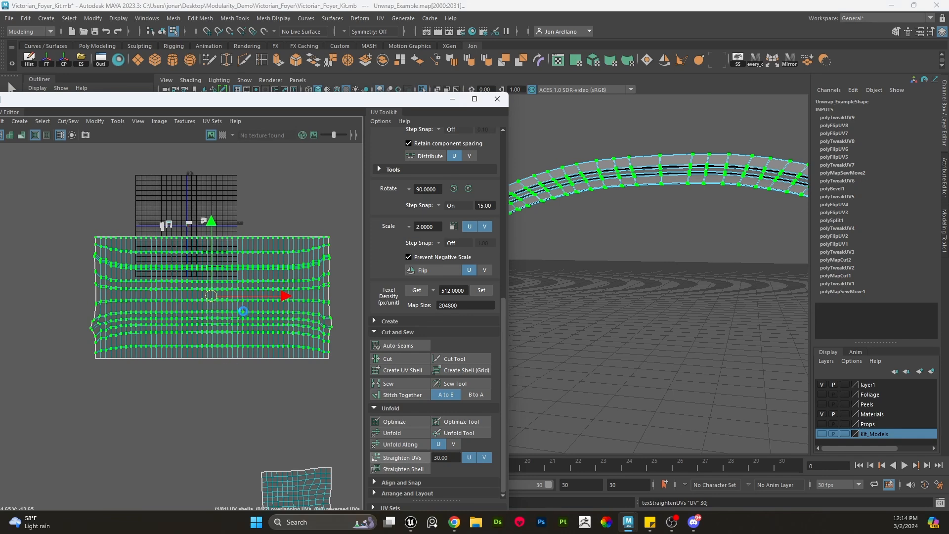
pyautogui.scroll(5, 244, 314)
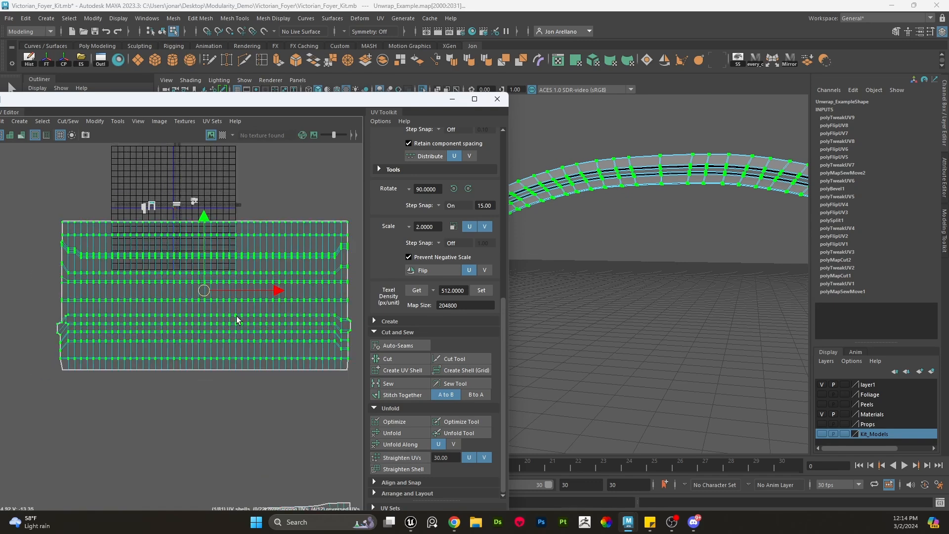
pyautogui.moveTo(247, 312); pyautogui.dragTo(265, 297, button='right')
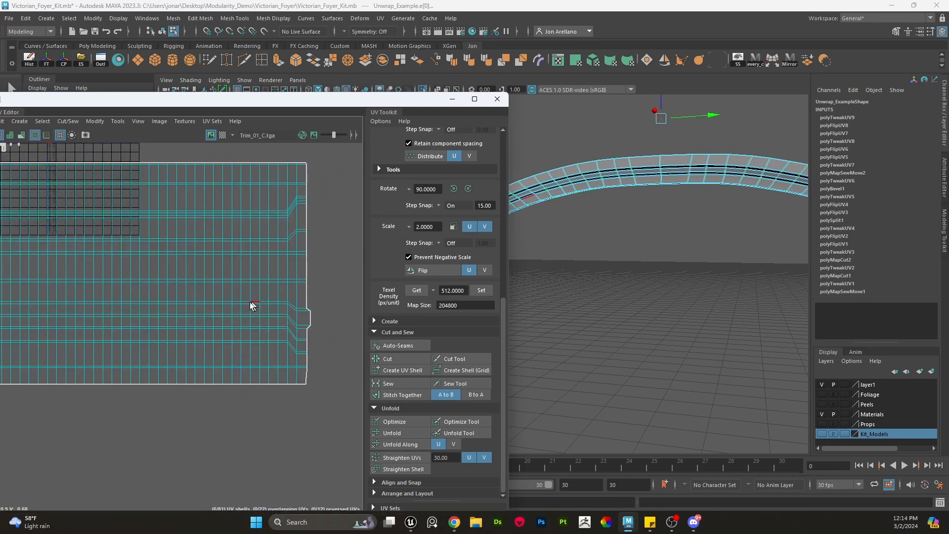
pyautogui.scroll(-5, 248, 299)
pyautogui.press('w')
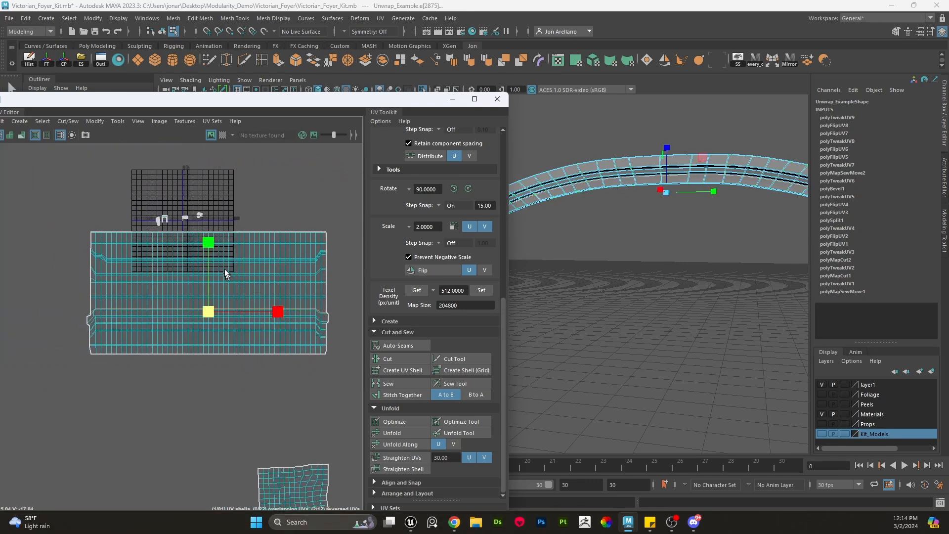
pyautogui.click(208, 243)
pyautogui.scroll(2, 230, 315)
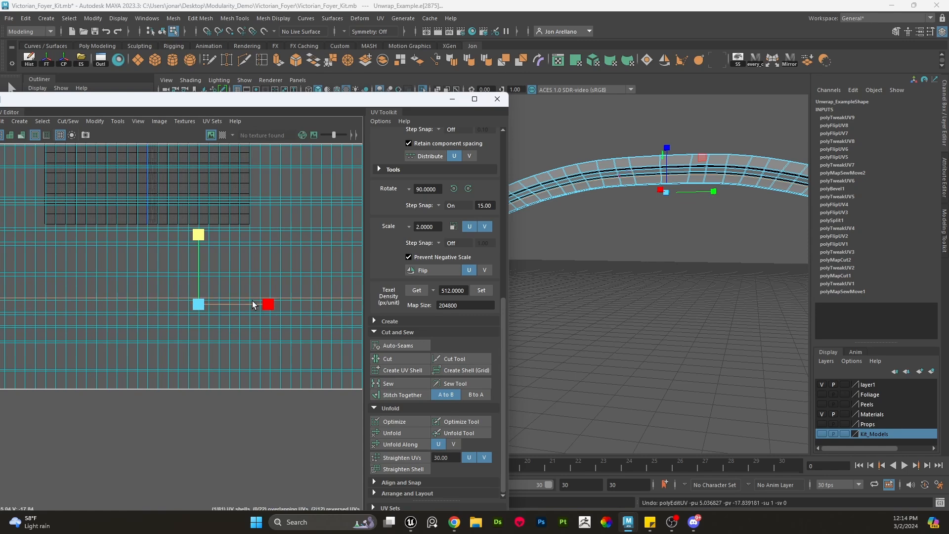
pyautogui.scroll(-3, 258, 305)
pyautogui.hotkey('ctrl', 'z')
pyautogui.hotkey('ctrl', 'z')
pyautogui.hotkey('ctrl', 'z')
pyautogui.hotkey('ctrl', 'z')
pyautogui.hotkey('ctrl', 'z')
pyautogui.hotkey('ctrl', 'z')
pyautogui.hotkey('ctrl', 'z')
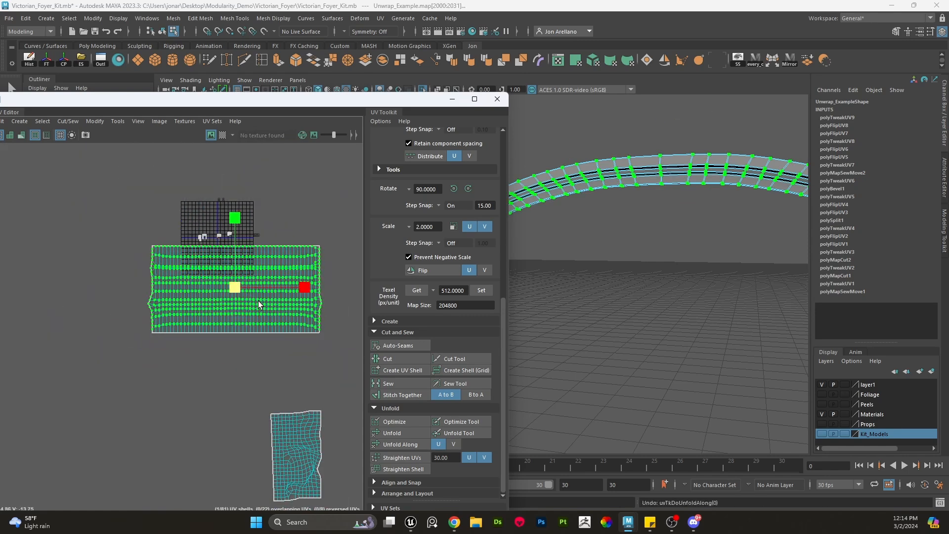
pyautogui.hotkey('ctrl', 'z')
# - Reselect the whole arch band shell, unfold it along V and straighten its UVs at a 30 angle
pyautogui.scroll(3, 258, 300)
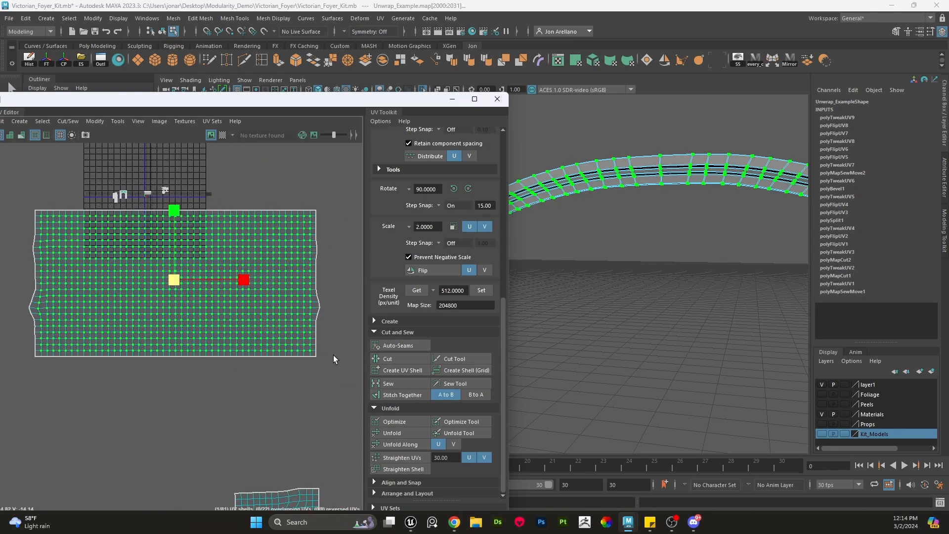
pyautogui.moveTo(333, 355); pyautogui.dragTo(363, 354, button='right')
pyautogui.click(335, 354)
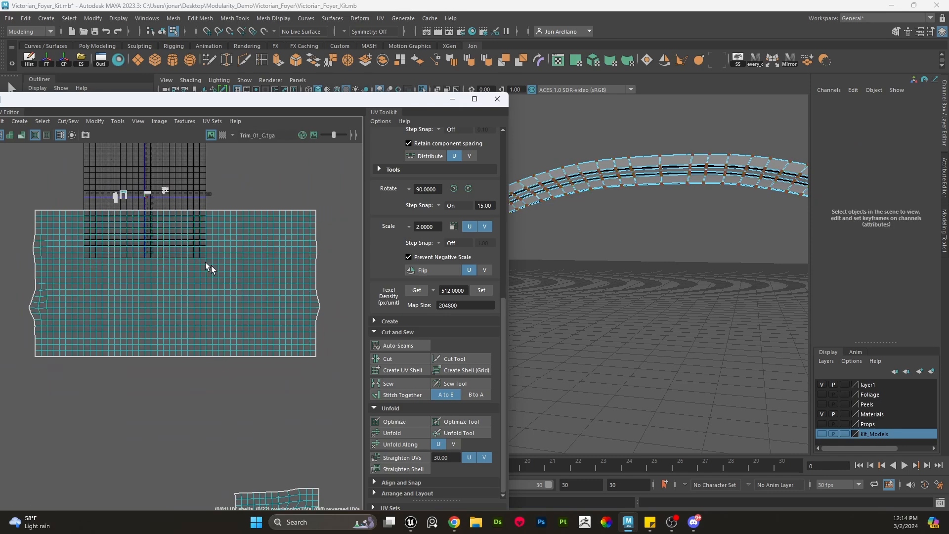
pyautogui.moveTo(28, 213); pyautogui.dragTo(338, 358)
pyautogui.click(454, 444)
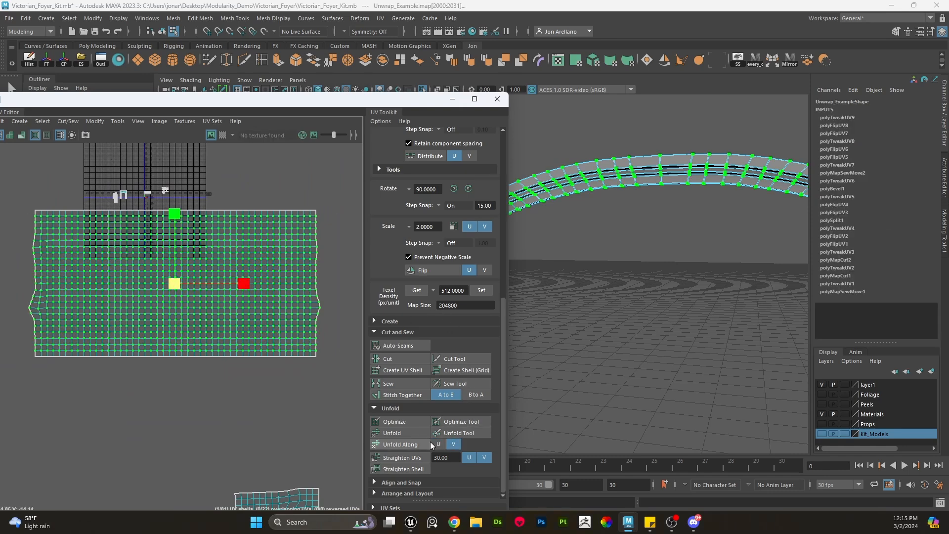
pyautogui.click(419, 444)
pyautogui.click(412, 453)
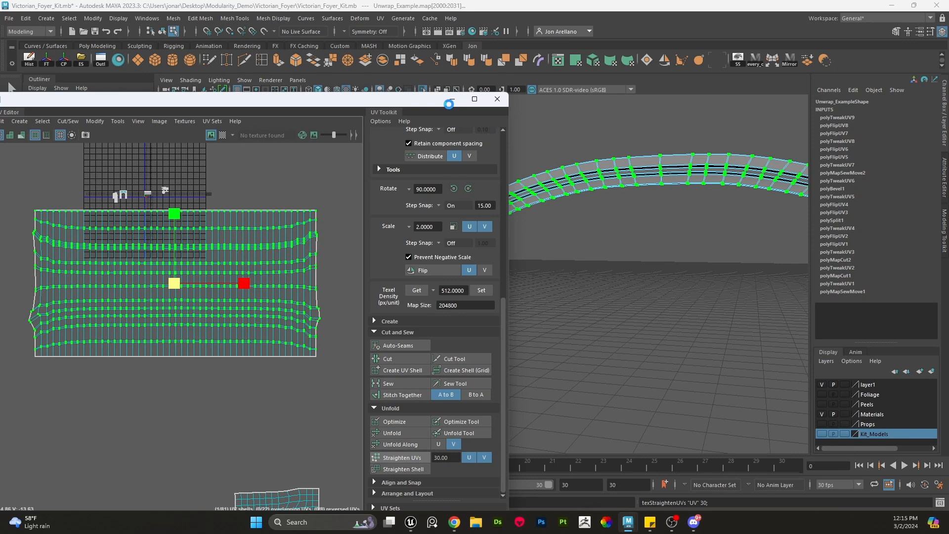
# - Exit isolation in the viewport and close the UV editor to return to the full scene
pyautogui.moveTo(572, 164); pyautogui.dragTo(616, 144, button='right')
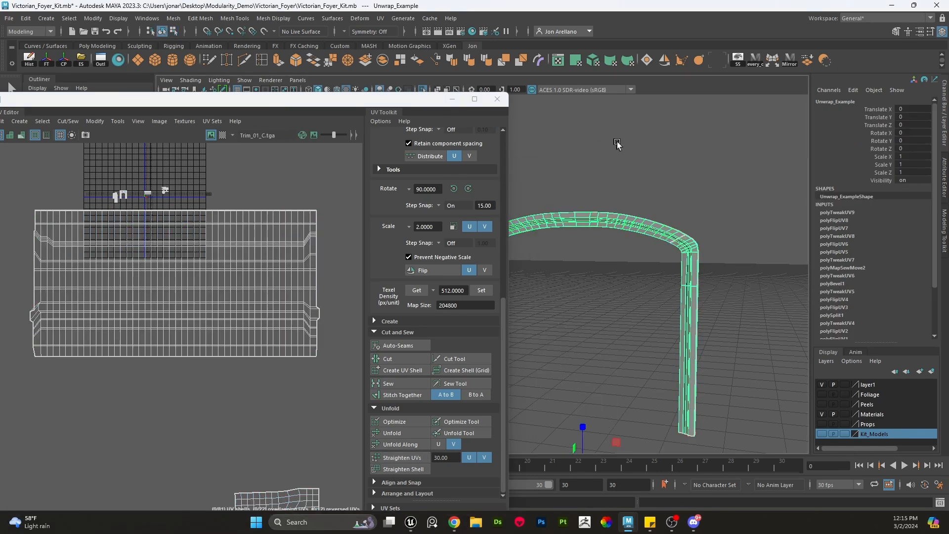
pyautogui.click(620, 148)
pyautogui.hotkey('ctrl', '1')
pyautogui.click(453, 99)
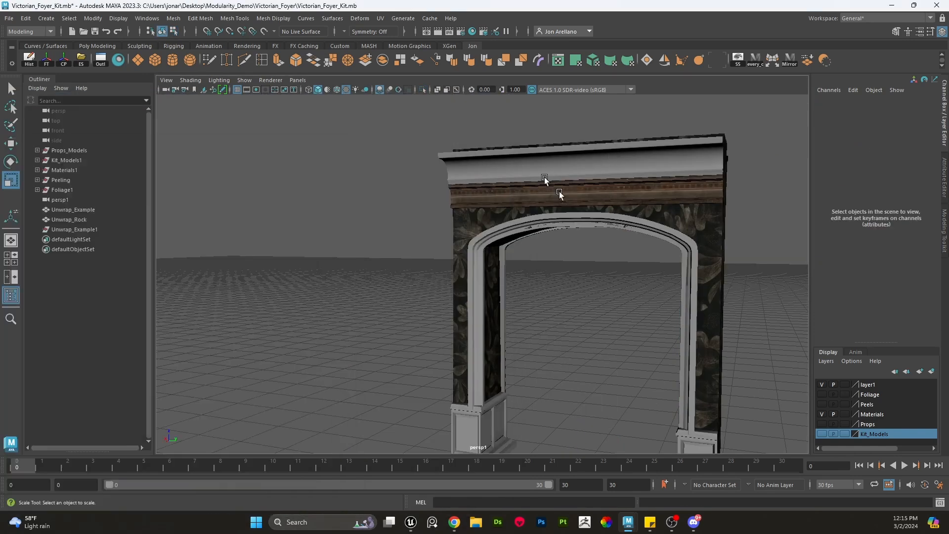
# - Orbit and zoom around the archway to inspect the textured cornice, arch band and pillar bases
pyautogui.keyDown('alt'); pyautogui.moveTo(562, 222); pyautogui.dragTo(544, 236); pyautogui.keyUp('alt')
pyautogui.moveTo(600, 206); pyautogui.dragTo(601, 232, button='right')
pyautogui.doubleClick(608, 208)
pyautogui.keyDown('alt'); pyautogui.moveTo(611, 235); pyautogui.dragTo(605, 211, button='middle'); pyautogui.keyUp('alt')
pyautogui.keyDown('alt'); pyautogui.moveTo(591, 262); pyautogui.dragTo(564, 259, button='middle'); pyautogui.keyUp('alt')
pyautogui.keyDown('alt'); pyautogui.moveTo(425, 328); pyautogui.dragTo(444, 266, button='middle'); pyautogui.keyUp('alt')
pyautogui.scroll(5, 396, 328)
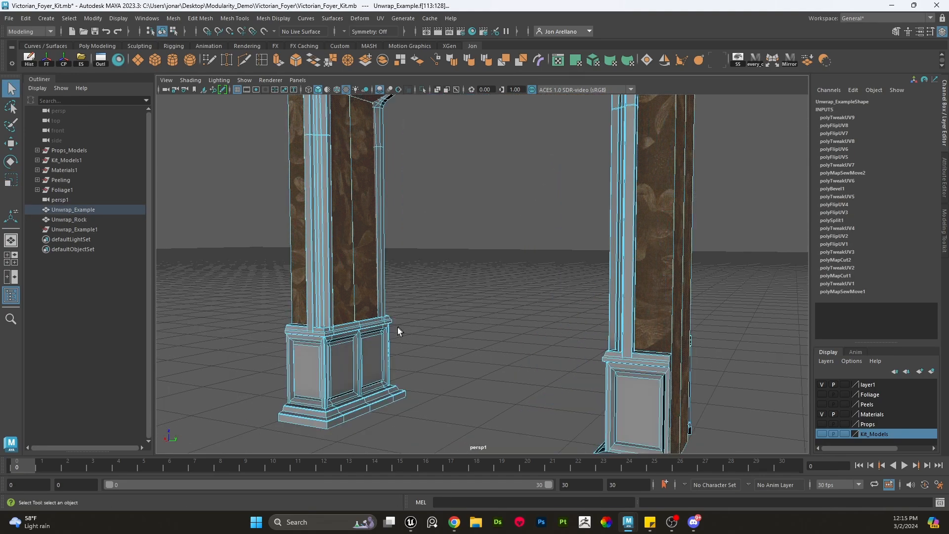
pyautogui.scroll(-7, 420, 277)
pyautogui.keyDown('alt'); pyautogui.moveTo(495, 218); pyautogui.dragTo(469, 271, button='middle'); pyautogui.keyUp('alt')
pyautogui.moveTo(479, 179); pyautogui.dragTo(514, 167, button='right')
pyautogui.click(612, 169)
pyautogui.keyDown('alt'); pyautogui.moveTo(479, 200); pyautogui.dragTo(466, 209); pyautogui.keyUp('alt')
pyautogui.moveTo(469, 197); pyautogui.dragTo(470, 163, button='right')
pyautogui.keyDown('alt'); pyautogui.moveTo(505, 192); pyautogui.dragTo(515, 182); pyautogui.keyUp('alt')
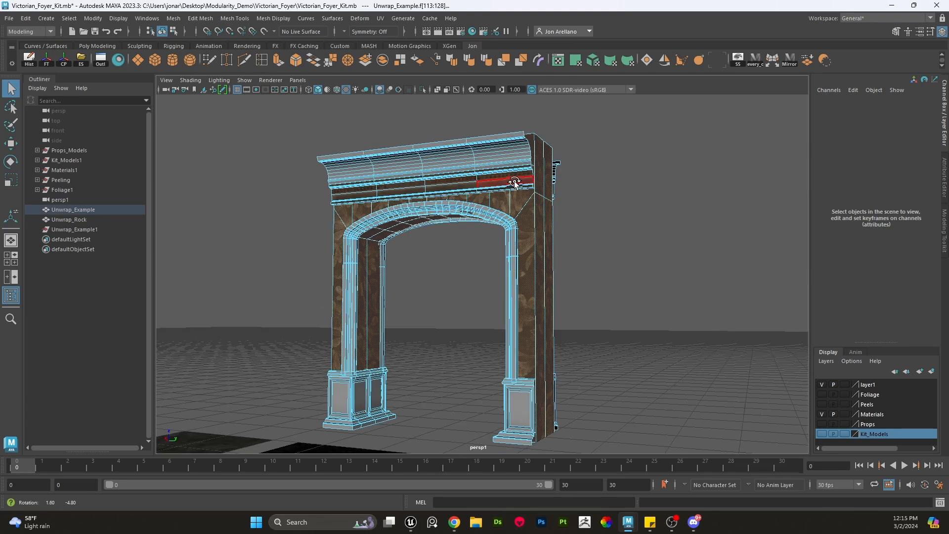
pyautogui.keyDown('alt'); pyautogui.moveTo(515, 182); pyautogui.dragTo(516, 200, button='middle'); pyautogui.keyUp('alt')
pyautogui.click(643, 176)
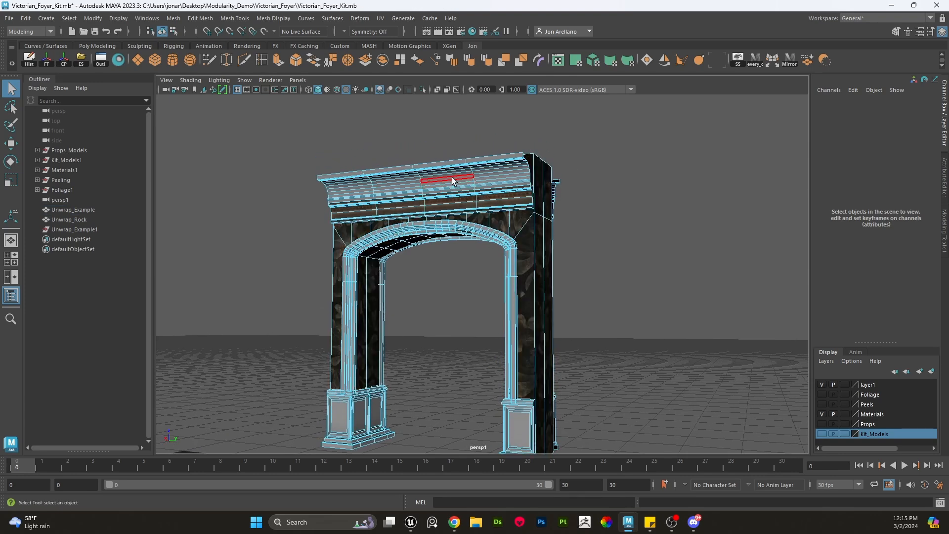
# - Select individual UV shells on the cornice, pillar and arch band to inspect how each maps onto the textures
pyautogui.doubleClick(453, 181)
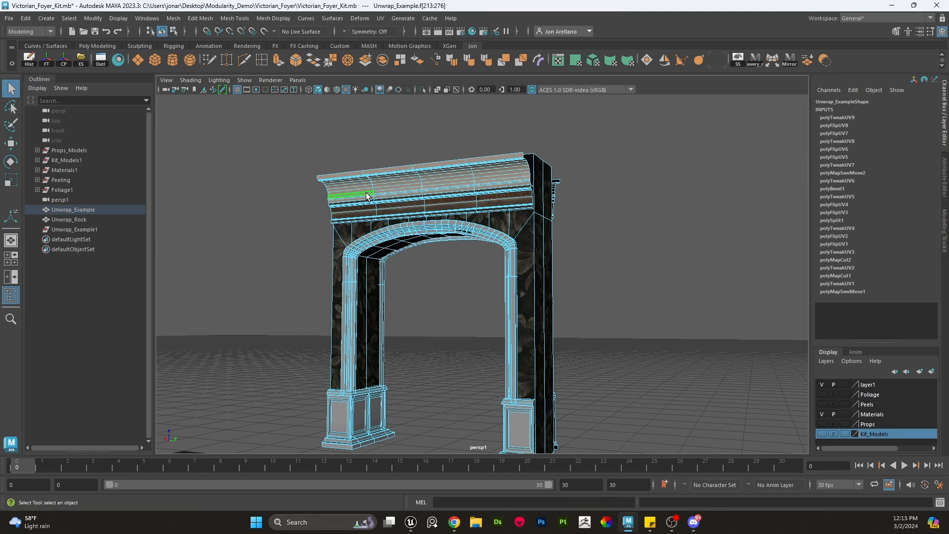
pyautogui.doubleClick(530, 238)
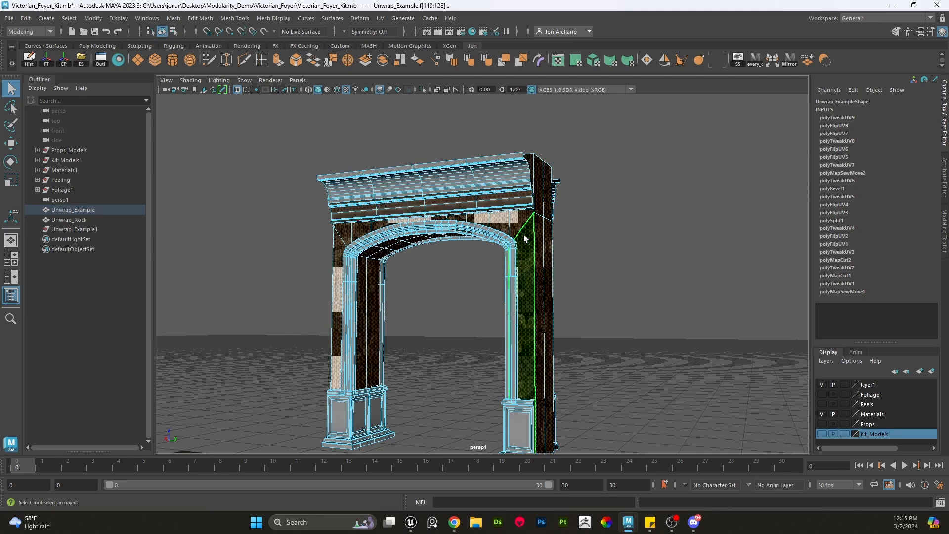
pyautogui.scroll(3, 525, 239)
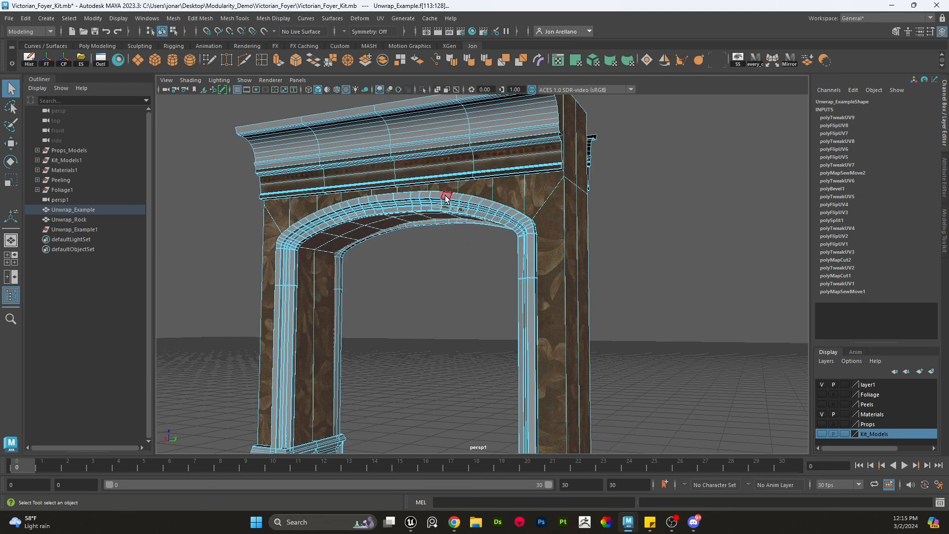
pyautogui.keyDown('alt'); pyautogui.moveTo(452, 171); pyautogui.dragTo(449, 203, button='middle'); pyautogui.keyUp('alt')
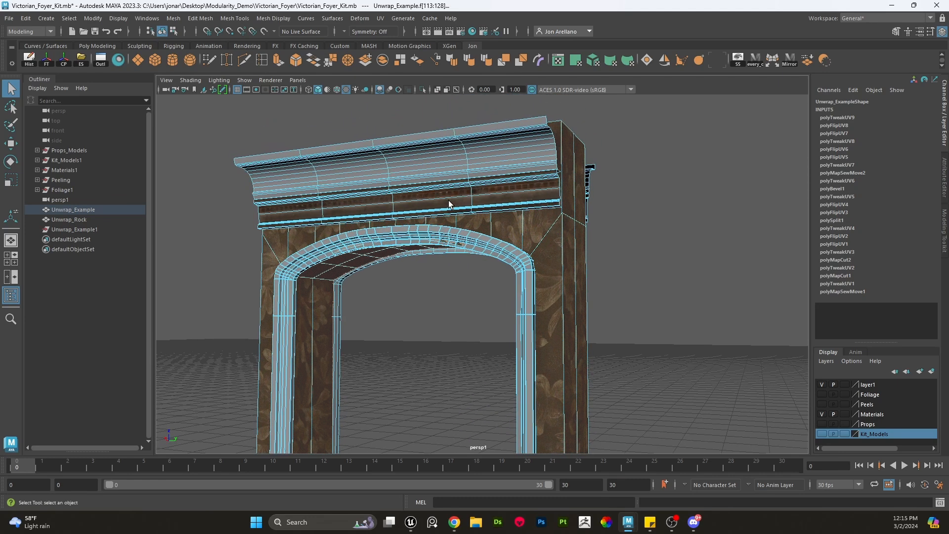
pyautogui.click(634, 241)
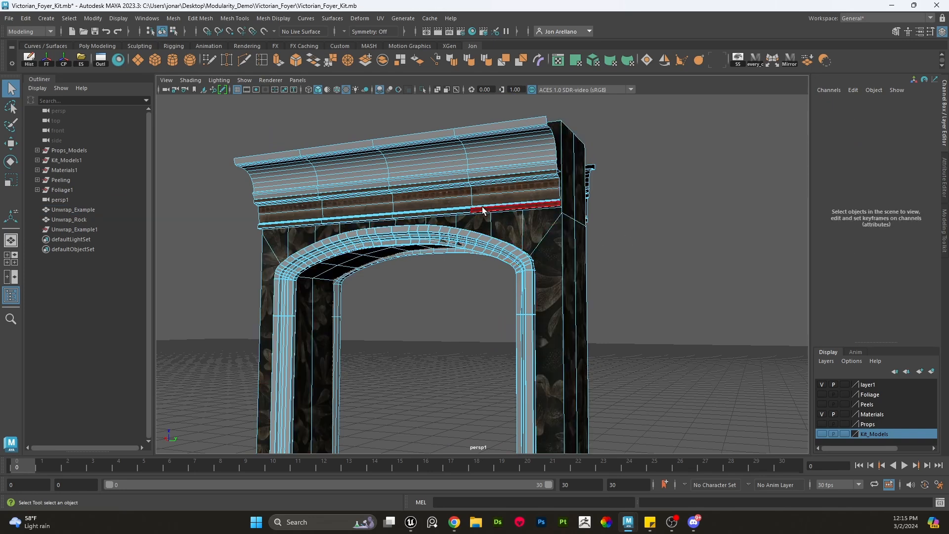
pyautogui.doubleClick(398, 158)
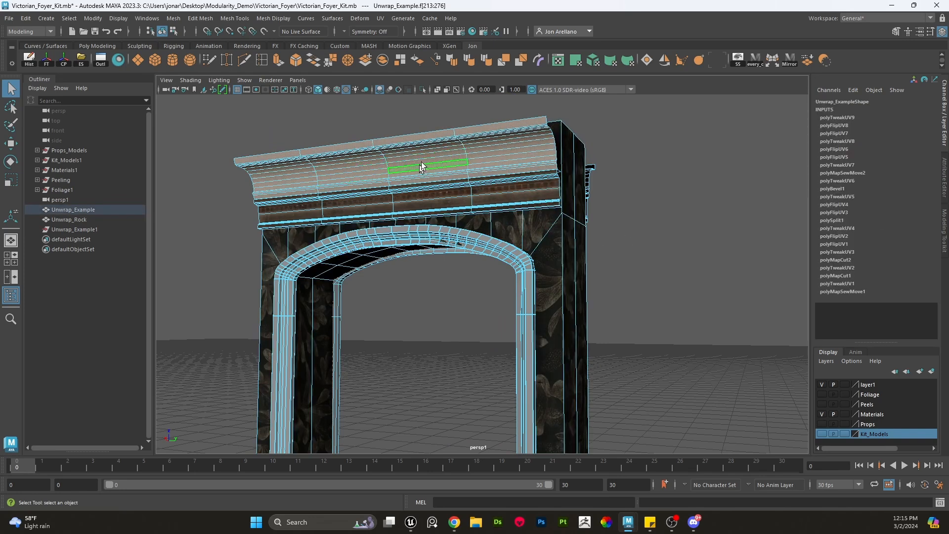
pyautogui.doubleClick(436, 198)
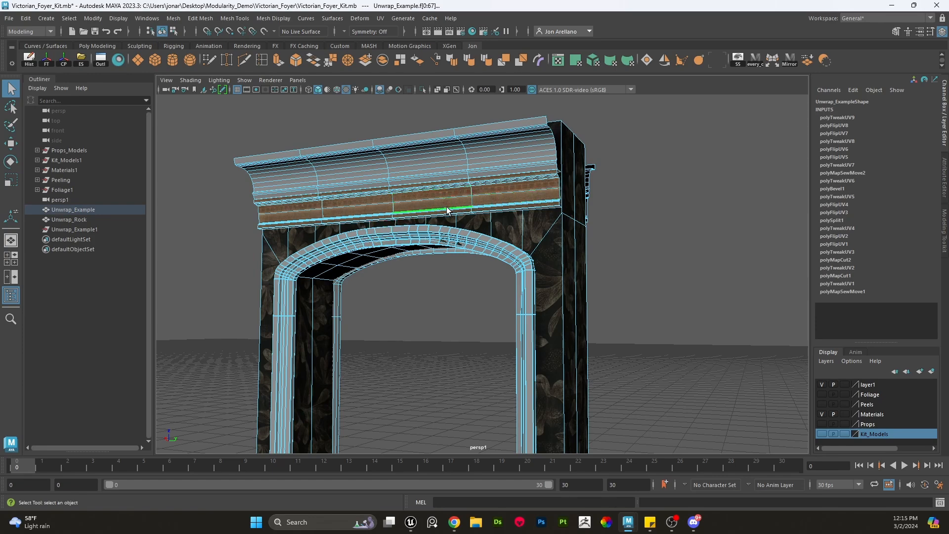
pyautogui.doubleClick(429, 236)
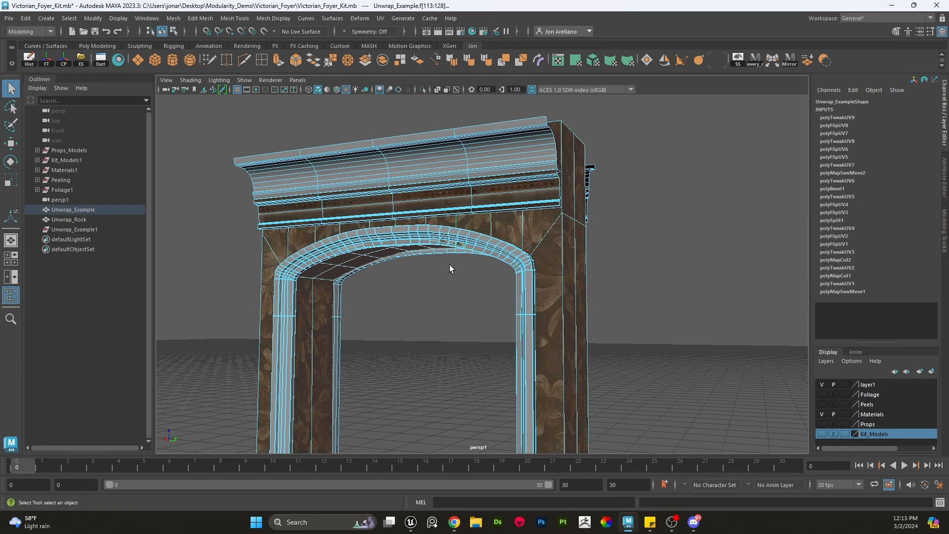
pyautogui.keyDown('alt'); pyautogui.moveTo(446, 284); pyautogui.dragTo(414, 133); pyautogui.keyUp('alt')
pyautogui.doubleClick(414, 133)
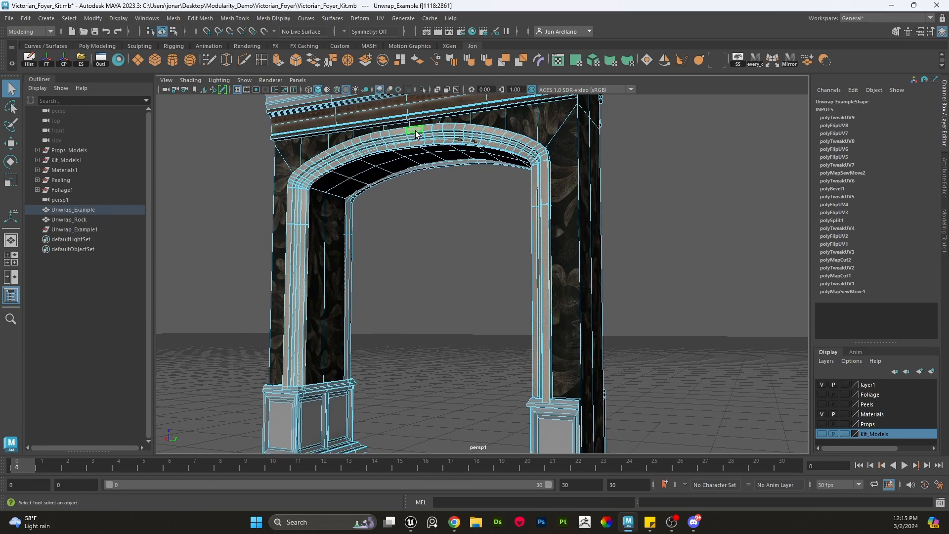
# - Orbit over to the texture swatch planes and inspect the trim and wallpaper textures up close
pyautogui.keyDown('alt'); pyautogui.moveTo(468, 212); pyautogui.dragTo(437, 272); pyautogui.keyUp('alt')
pyautogui.click(466, 269)
pyautogui.keyDown('alt'); pyautogui.moveTo(436, 271); pyautogui.dragTo(458, 221, button='middle'); pyautogui.keyUp('alt')
pyautogui.moveTo(470, 203); pyautogui.dragTo(493, 187, button='right')
pyautogui.click(480, 230)
pyautogui.keyDown('alt'); pyautogui.moveTo(413, 374); pyautogui.dragTo(334, 398, button='right'); pyautogui.keyUp('alt')
pyautogui.keyDown('alt'); pyautogui.moveTo(334, 398); pyautogui.dragTo(437, 333, button='middle'); pyautogui.keyUp('alt')
pyautogui.keyDown('alt'); pyautogui.moveTo(434, 334); pyautogui.dragTo(456, 378); pyautogui.keyUp('alt')
pyautogui.keyDown('alt'); pyautogui.moveTo(456, 377); pyautogui.dragTo(493, 285, button='middle'); pyautogui.keyUp('alt')
pyautogui.keyDown('alt'); pyautogui.moveTo(493, 285); pyautogui.dragTo(625, 366, button='right'); pyautogui.keyUp('alt')
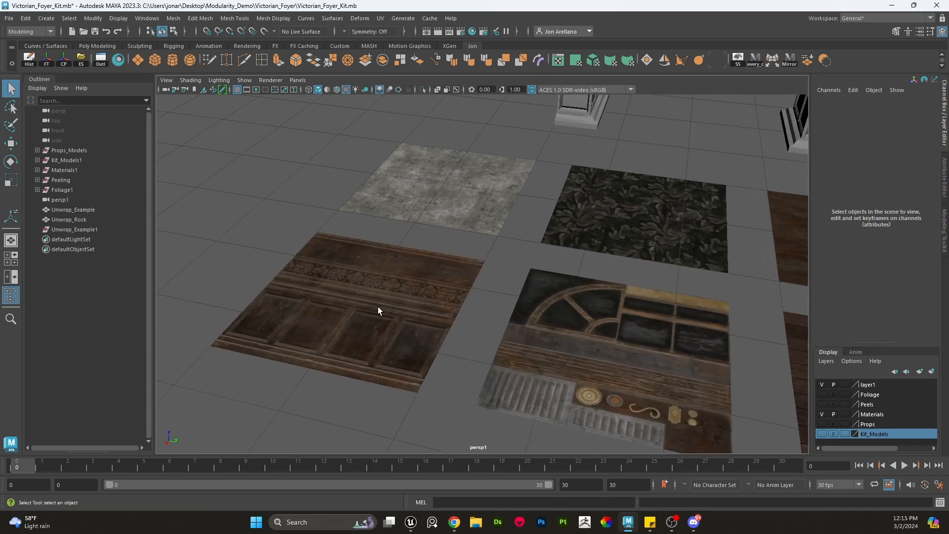
pyautogui.click(379, 308)
pyautogui.keyDown('alt'); pyautogui.moveTo(381, 313); pyautogui.dragTo(408, 365); pyautogui.keyUp('alt')
pyautogui.keyDown('alt'); pyautogui.moveTo(408, 365); pyautogui.dragTo(439, 329, button='middle'); pyautogui.keyUp('alt')
pyautogui.keyDown('alt'); pyautogui.moveTo(439, 329); pyautogui.dragTo(399, 332, button='right'); pyautogui.keyUp('alt')
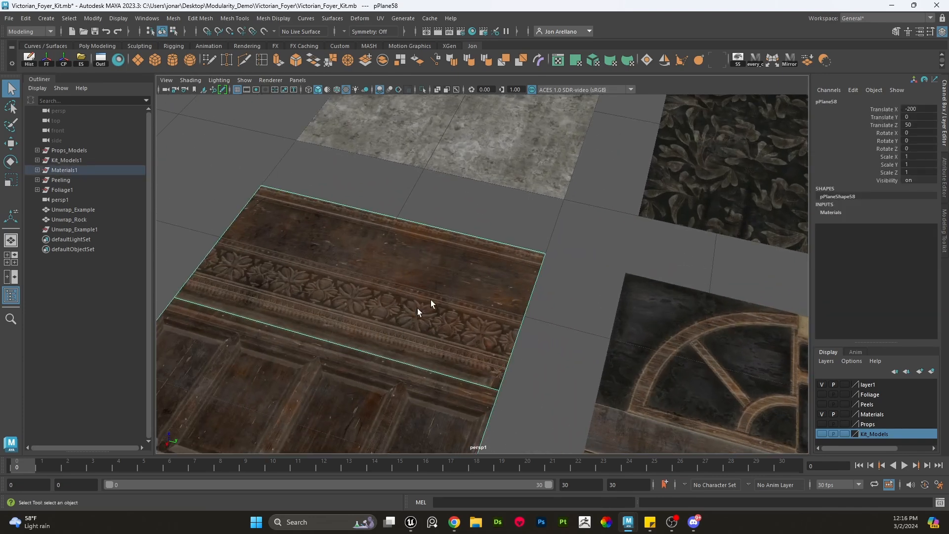
pyautogui.keyDown('alt'); pyautogui.moveTo(431, 303); pyautogui.dragTo(515, 251, button='right'); pyautogui.keyUp('alt')
pyautogui.keyDown('alt'); pyautogui.moveTo(514, 251); pyautogui.dragTo(424, 321, button='middle'); pyautogui.keyUp('alt')
pyautogui.click(570, 276)
pyautogui.keyDown('alt'); pyautogui.moveTo(571, 277); pyautogui.dragTo(571, 322, button='right'); pyautogui.keyUp('alt')
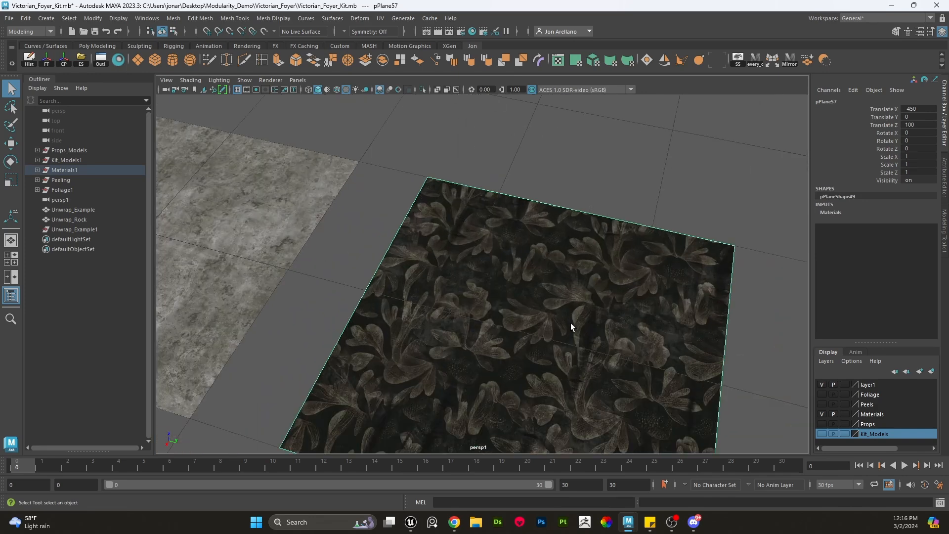
pyautogui.keyDown('alt'); pyautogui.moveTo(571, 322); pyautogui.dragTo(556, 324); pyautogui.keyUp('alt')
pyautogui.keyDown('alt'); pyautogui.moveTo(556, 324); pyautogui.dragTo(528, 298, button='middle'); pyautogui.keyUp('alt')
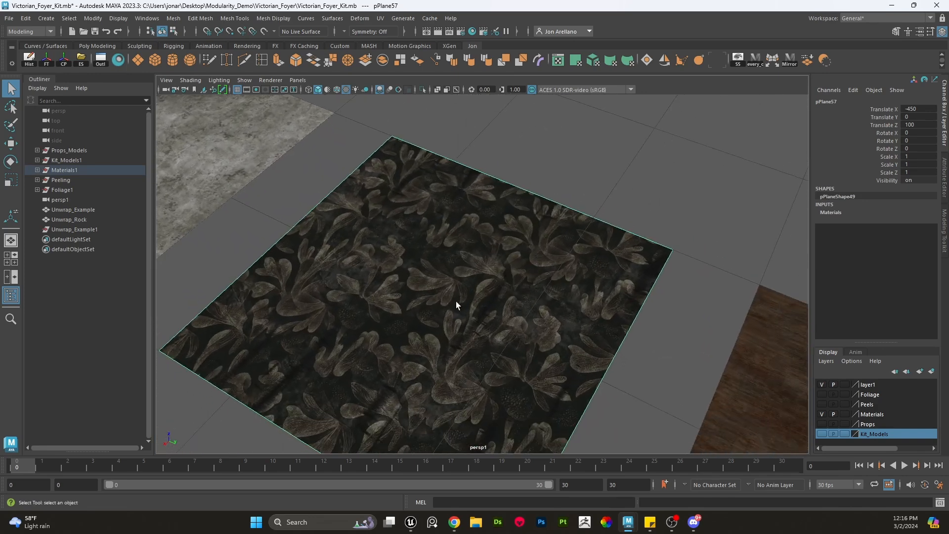
# - Zoom out to view the archway together with all the texture swatch planes
pyautogui.scroll(-4, 489, 290)
pyautogui.click(600, 214)
pyautogui.scroll(-5, 607, 209)
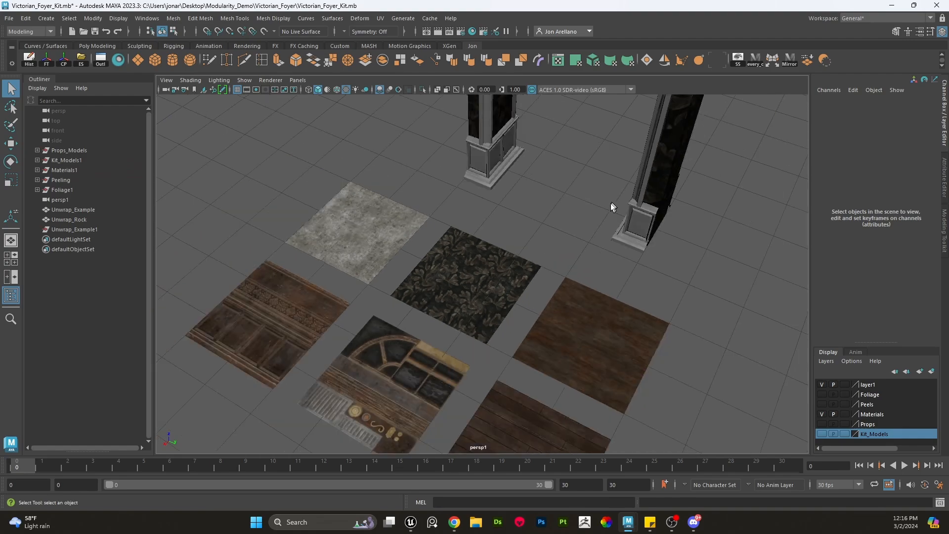
pyautogui.keyDown('alt'); pyautogui.moveTo(610, 203); pyautogui.dragTo(543, 284, button='middle'); pyautogui.keyUp('alt')
pyautogui.keyDown('alt'); pyautogui.moveTo(544, 284); pyautogui.dragTo(597, 220); pyautogui.keyUp('alt')
pyautogui.moveTo(216, 295); pyautogui.dragTo(290, 373)
pyautogui.moveTo(420, 247)
pyautogui.keyDown('alt'); pyautogui.mouseDown(button='middle')
pyautogui.moveTo(391, 300)
pyautogui.moveTo(417, 251)
pyautogui.mouseUp(button='middle'); pyautogui.keyUp('alt')
pyautogui.scroll(4, 440, 251)
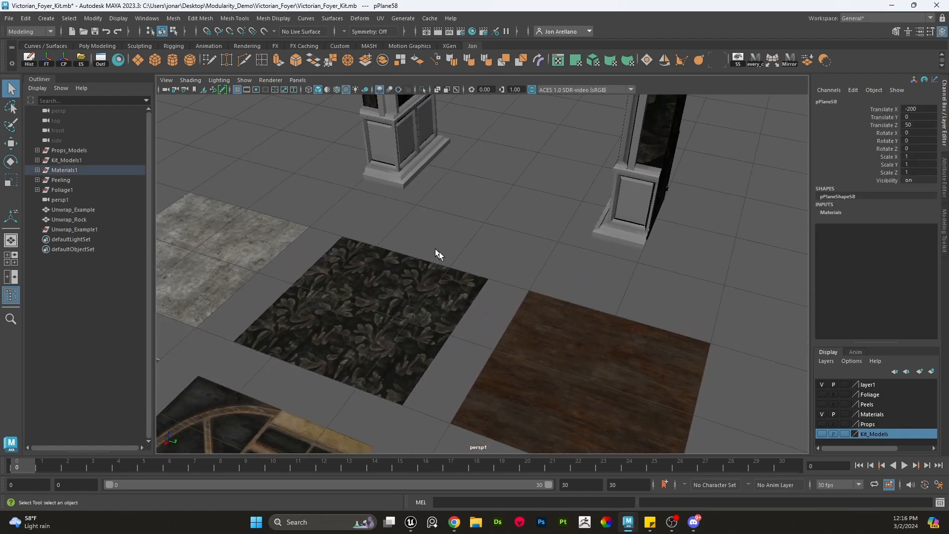
pyautogui.moveTo(484, 245); pyautogui.dragTo(566, 312)
pyautogui.keyDown('alt'); pyautogui.moveTo(529, 260); pyautogui.dragTo(456, 354, button='middle'); pyautogui.keyUp('alt')
pyautogui.scroll(-5, 502, 308)
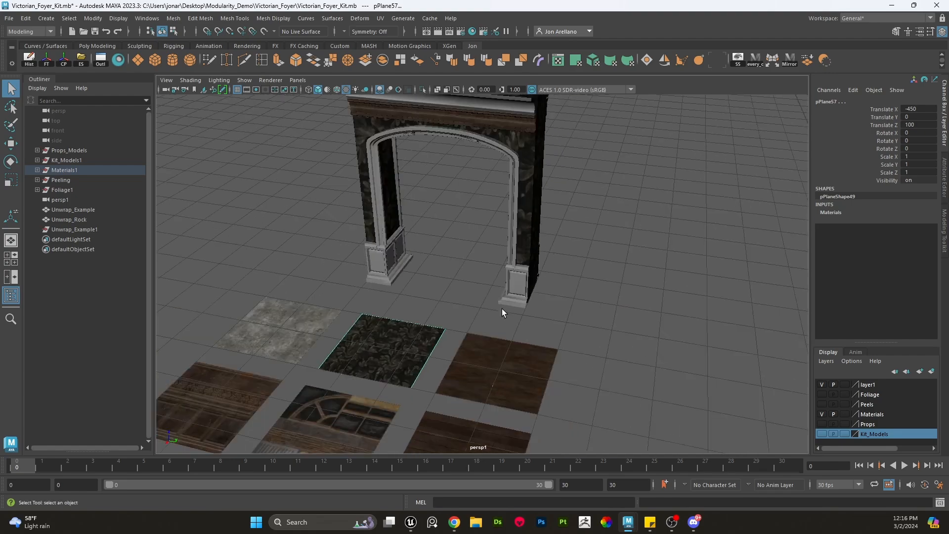
pyautogui.keyDown('alt'); pyautogui.moveTo(503, 309); pyautogui.dragTo(458, 365, button='middle'); pyautogui.keyUp('alt')
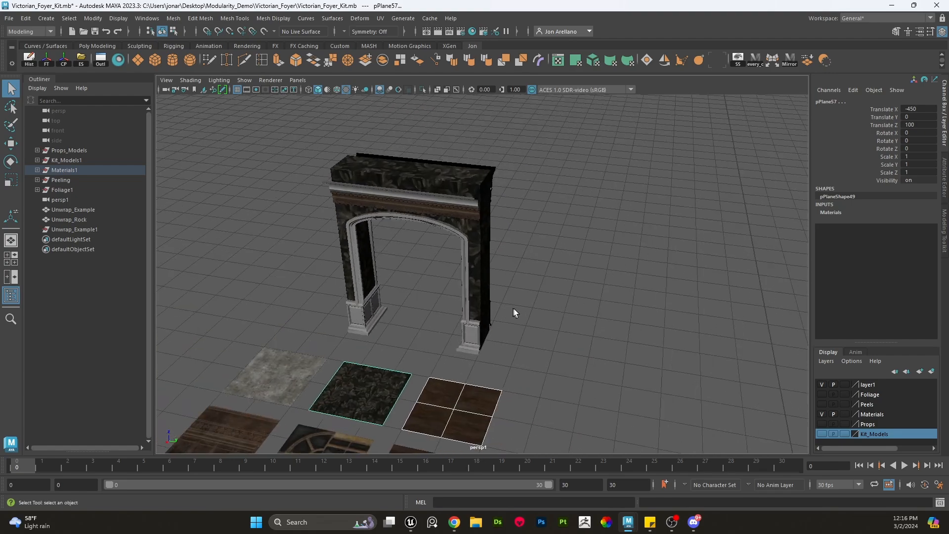
pyautogui.click(585, 325)
pyautogui.scroll(-5, 625, 302)
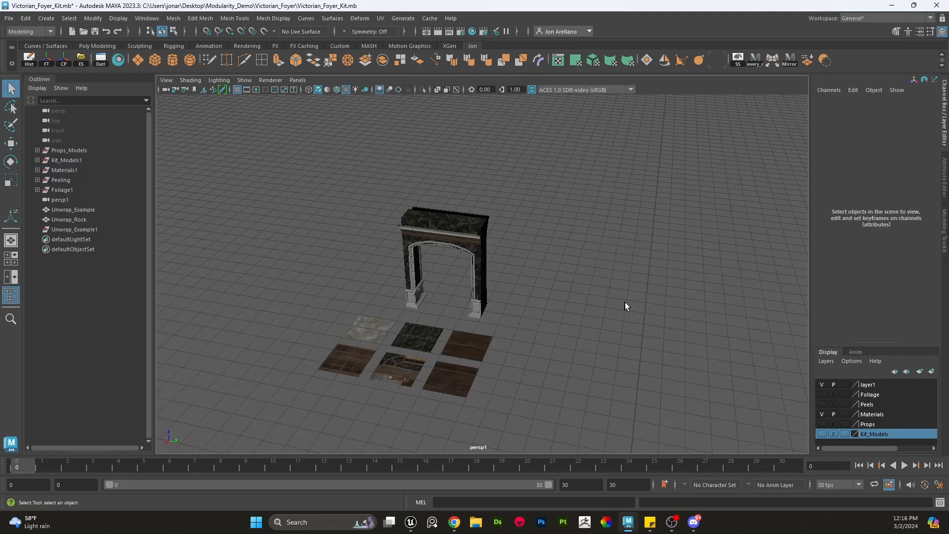
pyautogui.keyDown('alt'); pyautogui.moveTo(625, 301); pyautogui.dragTo(549, 291); pyautogui.keyUp('alt')
# - Select the Unwrap_Rock mesh and move it next to the archway, to about X -500
pyautogui.click(649, 274)
pyautogui.press('w')
pyautogui.scroll(2, 663, 245)
pyautogui.press('x')
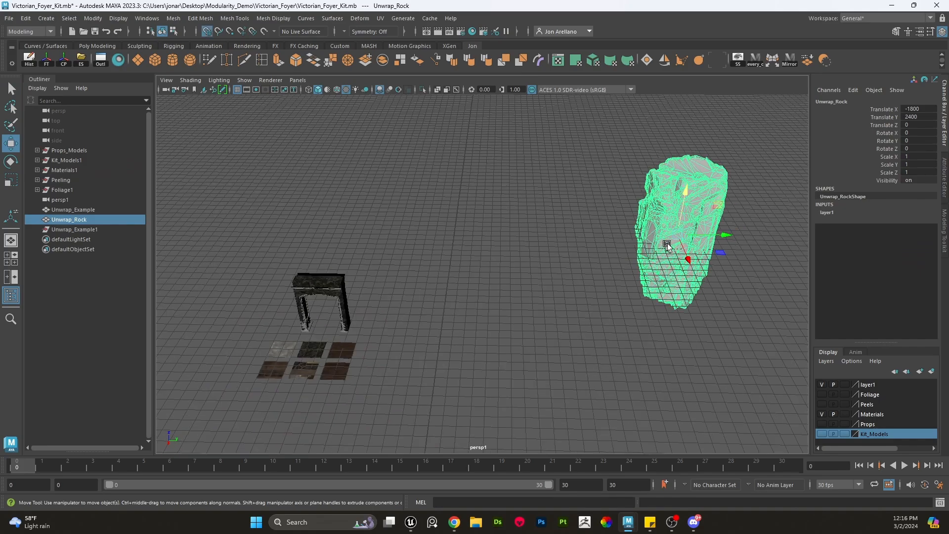
pyautogui.moveTo(681, 237); pyautogui.dragTo(448, 297)
pyautogui.scroll(3, 470, 297)
pyautogui.scroll(-4, 576, 280)
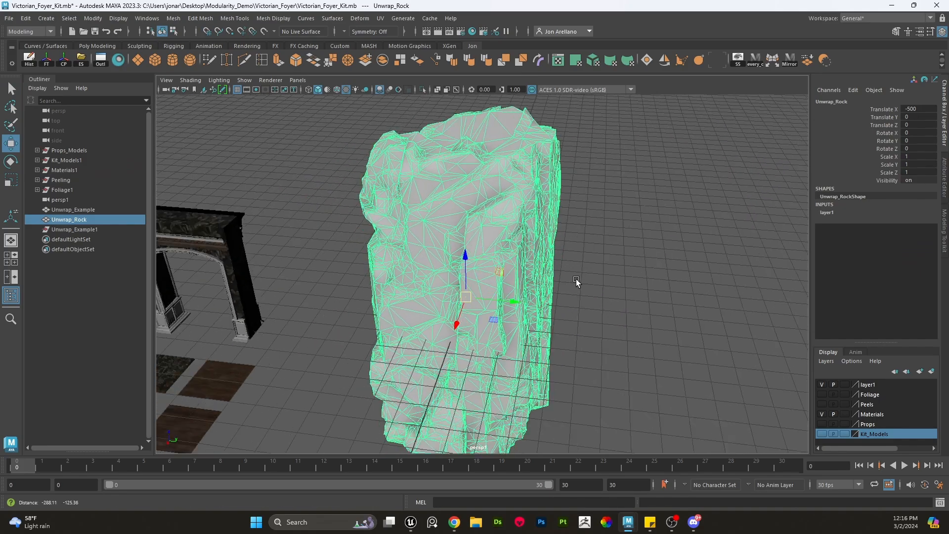
pyautogui.moveTo(591, 369); pyautogui.dragTo(479, 178)
pyautogui.scroll(4, 479, 178)
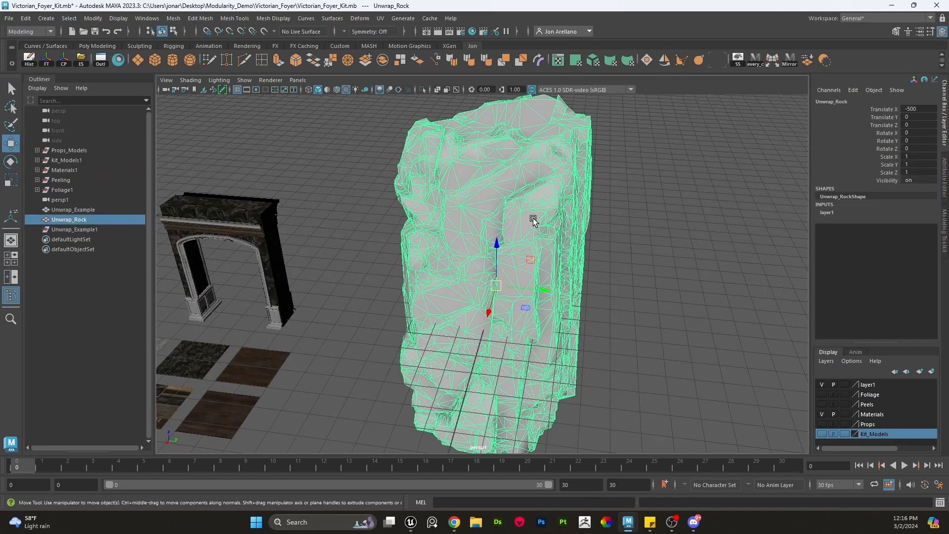
# - Open the UV editor to examine the rock mesh's UV shell layout
pyautogui.click(563, 61)
pyautogui.moveTo(244, 269); pyautogui.dragTo(240, 225, button='right')
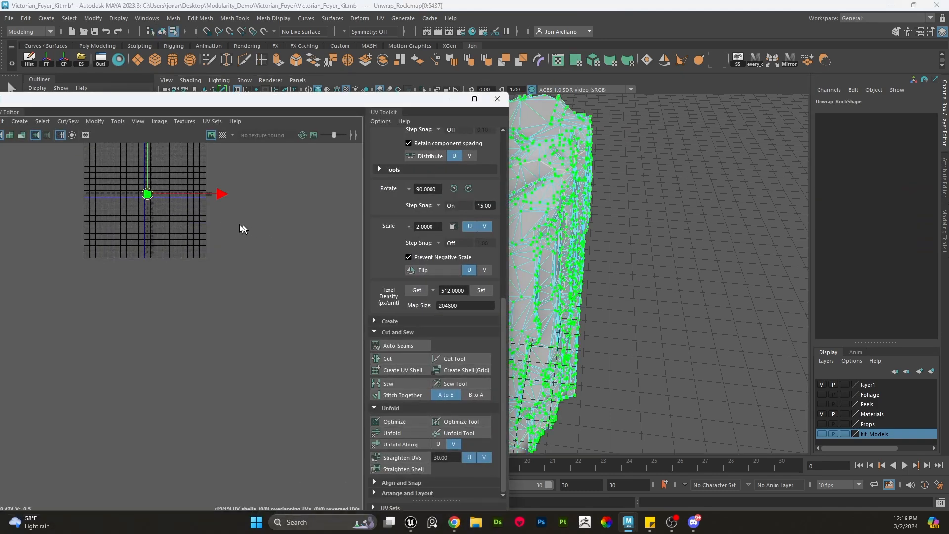
pyautogui.scroll(3, 296, 310)
pyautogui.scroll(3, 153, 242)
pyautogui.scroll(3, 222, 269)
pyautogui.keyDown('alt'); pyautogui.moveTo(223, 269); pyautogui.dragTo(94, 262, button='middle'); pyautogui.keyUp('alt')
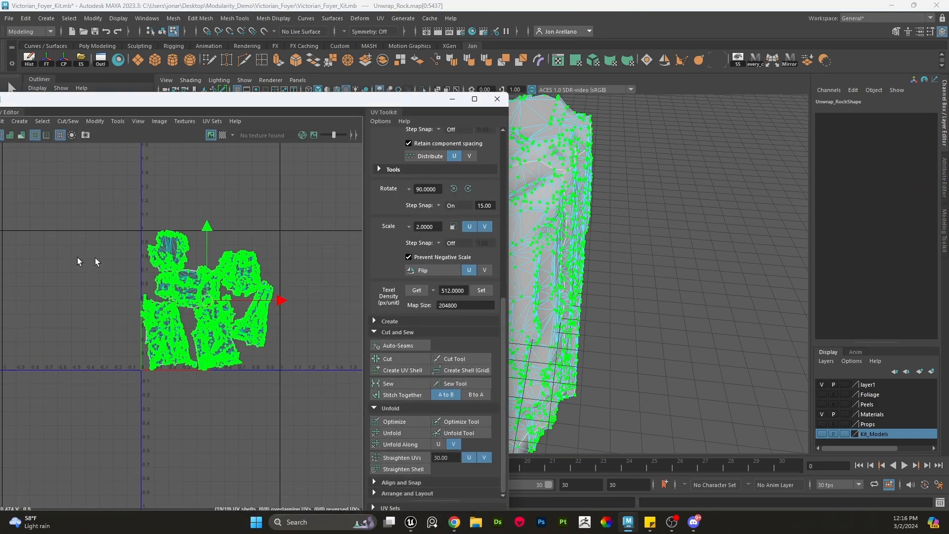
pyautogui.scroll(2, 94, 263)
pyautogui.click(327, 198)
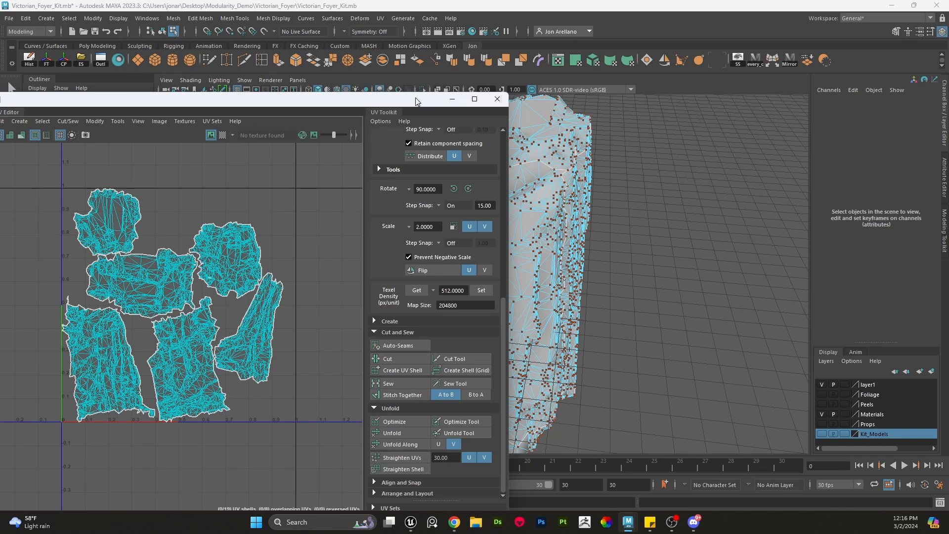
pyautogui.moveTo(415, 94); pyautogui.dragTo(407, 116)
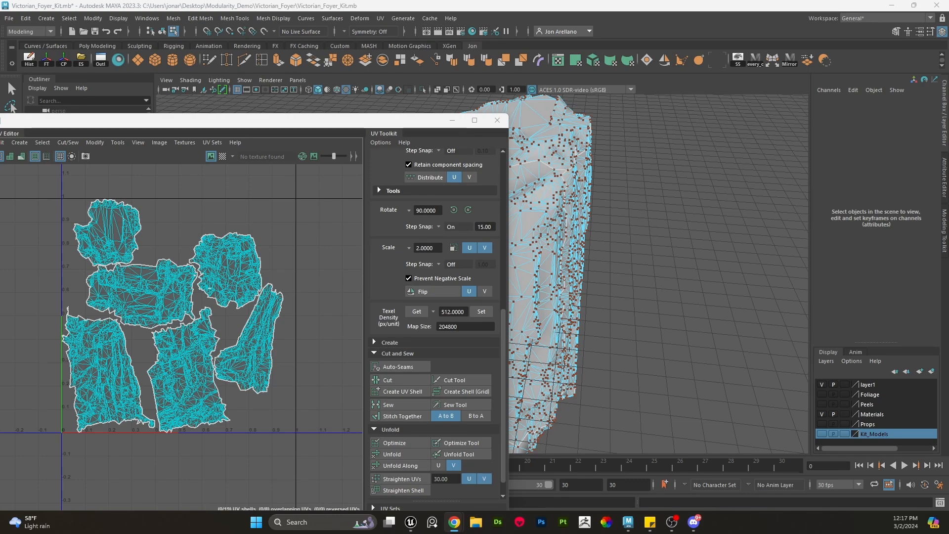
# - Switch to the browser to view a reference image on transferring UVs, open its post, then close the tab
pyautogui.moveTo(0, 168); pyautogui.dragTo(363, 1)
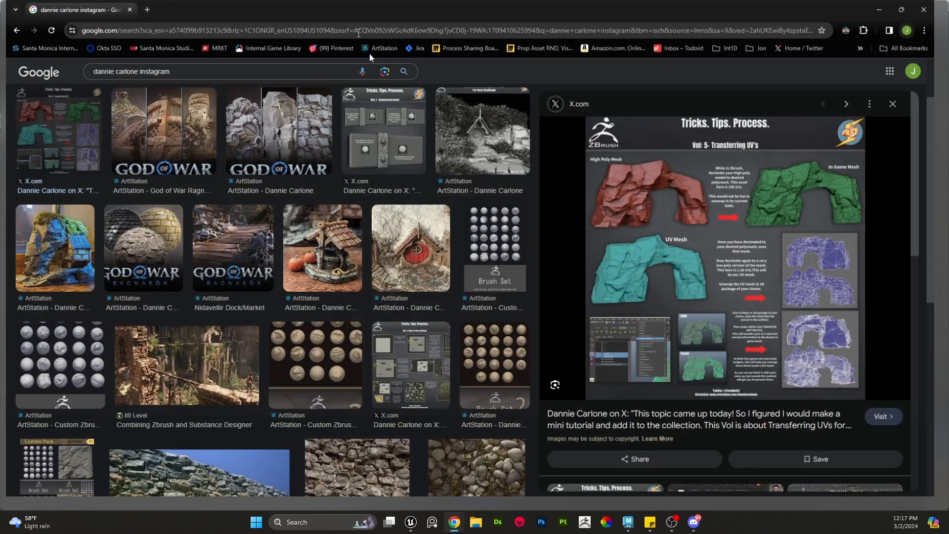
pyautogui.click(774, 262)
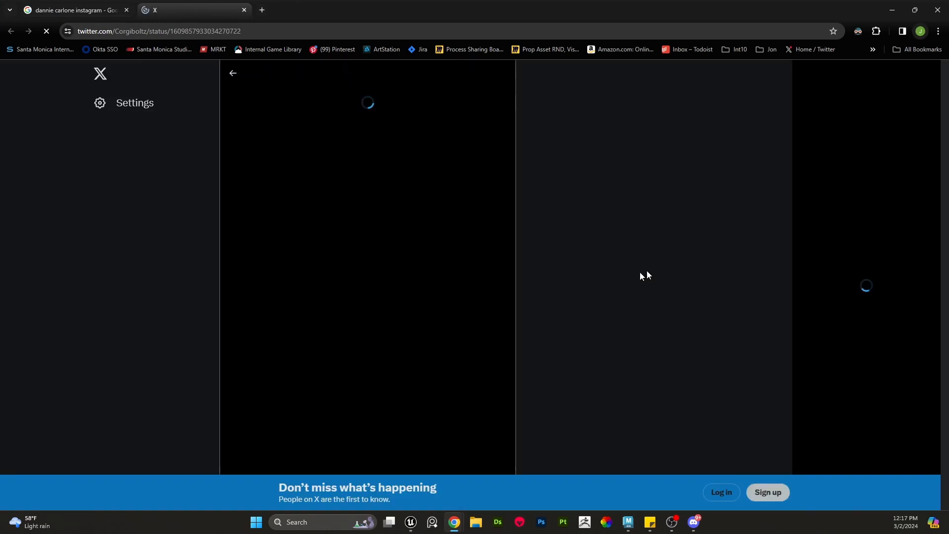
pyautogui.click(244, 10)
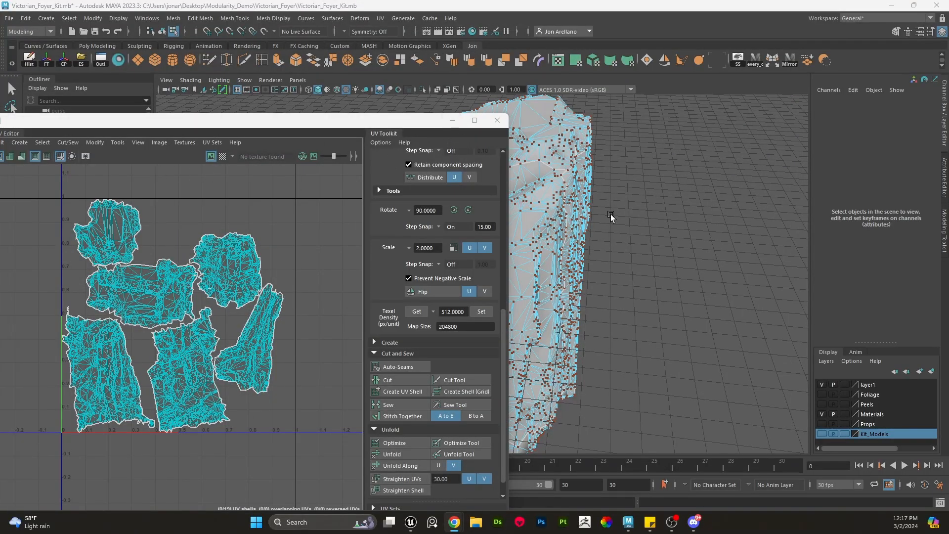
# - Orbit around the rock mesh and reposition the UV editor window below the viewport
pyautogui.keyDown('alt'); pyautogui.moveTo(611, 215); pyautogui.dragTo(660, 224, button='middle'); pyautogui.keyUp('alt')
pyautogui.moveTo(615, 188); pyautogui.dragTo(680, 165, button='right')
pyautogui.click(680, 166)
pyautogui.click(582, 227)
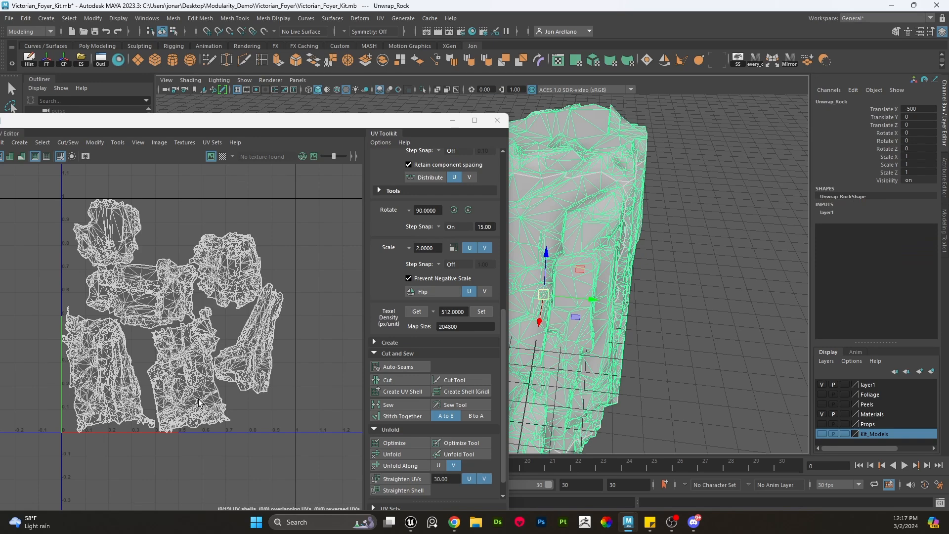
pyautogui.keyDown('alt'); pyautogui.moveTo(656, 314); pyautogui.dragTo(732, 309, button='middle'); pyautogui.keyUp('alt')
pyautogui.scroll(-2, 727, 306)
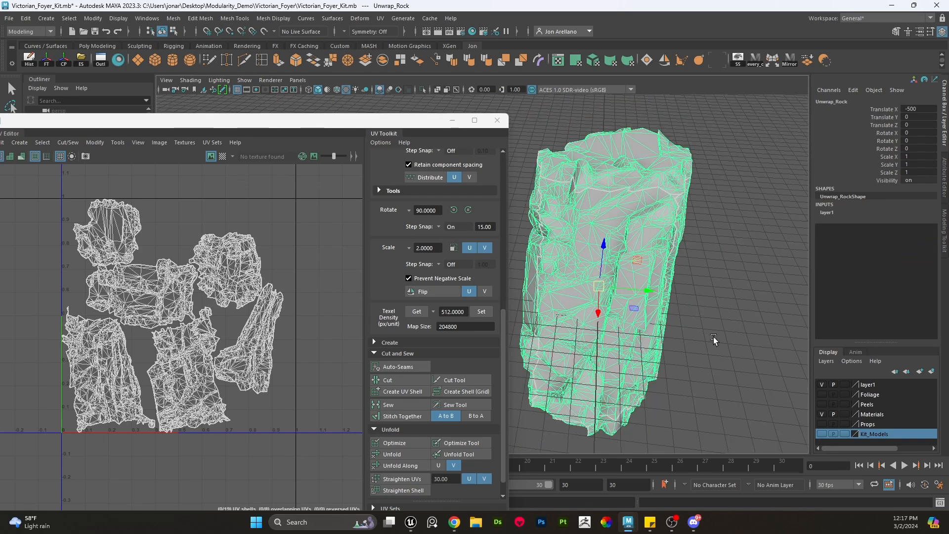
pyautogui.click(680, 373)
pyautogui.click(599, 295)
pyautogui.click(710, 245)
pyautogui.click(584, 261)
pyautogui.moveTo(261, 124); pyautogui.dragTo(265, 331)
pyautogui.keyDown('alt'); pyautogui.moveTo(398, 256); pyautogui.dragTo(470, 177, button='middle'); pyautogui.keyUp('alt')
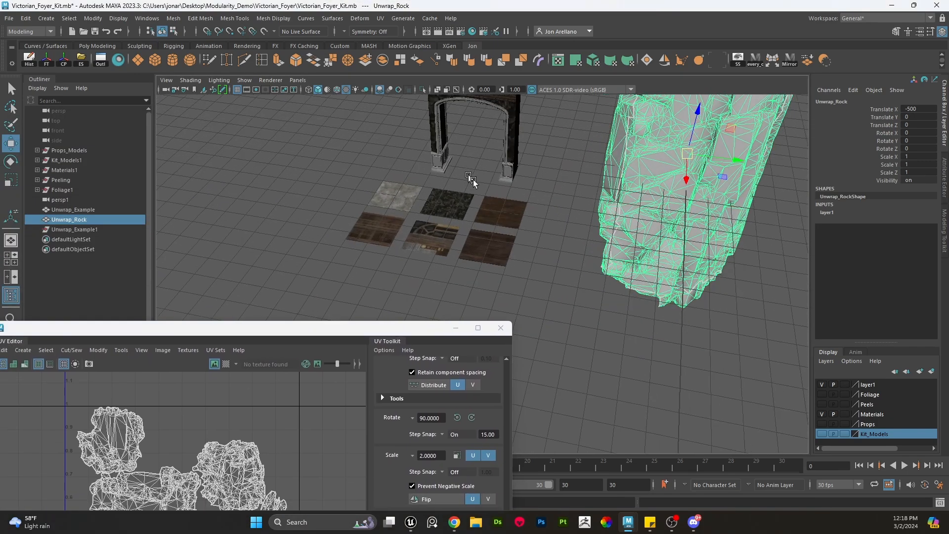
# - Select the wood texture plane to compare its texture, then reselect the rock mesh
pyautogui.keyDown('alt'); pyautogui.moveTo(473, 179); pyautogui.dragTo(556, 253, button='right'); pyautogui.keyUp('alt')
pyautogui.keyDown('alt'); pyautogui.moveTo(567, 189); pyautogui.dragTo(564, 198); pyautogui.keyUp('alt')
pyautogui.click(513, 201)
pyautogui.keyDown('alt'); pyautogui.moveTo(682, 306); pyautogui.dragTo(562, 269, button='right'); pyautogui.keyUp('alt')
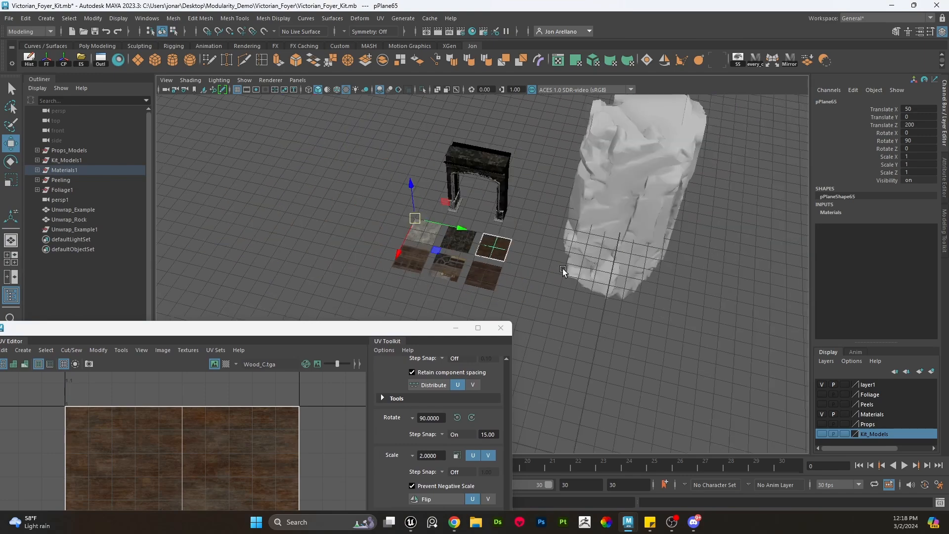
pyautogui.click(638, 228)
pyautogui.moveTo(329, 327); pyautogui.dragTo(352, 189)
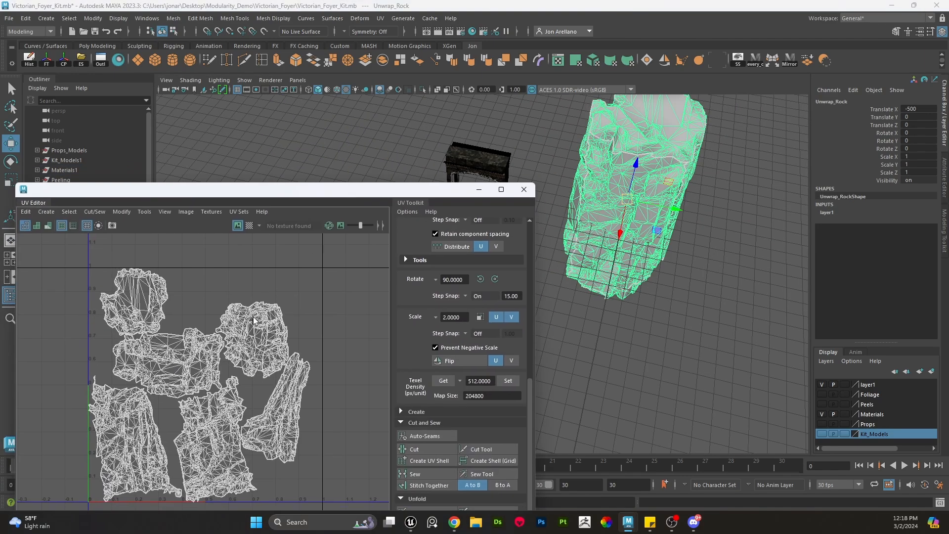
# - Rotate one of the rock's UV shells in the UV editor, then undo the rotation
pyautogui.moveTo(257, 300); pyautogui.dragTo(296, 309, button='right')
pyautogui.click(300, 379)
pyautogui.press('e')
pyautogui.moveTo(317, 430); pyautogui.dragTo(259, 447)
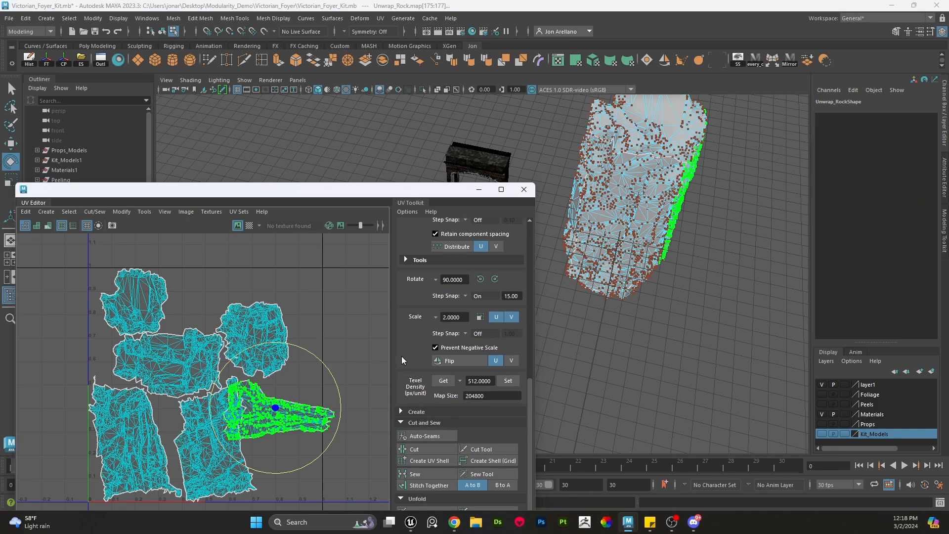
pyautogui.hotkey('ctrl', 'z')
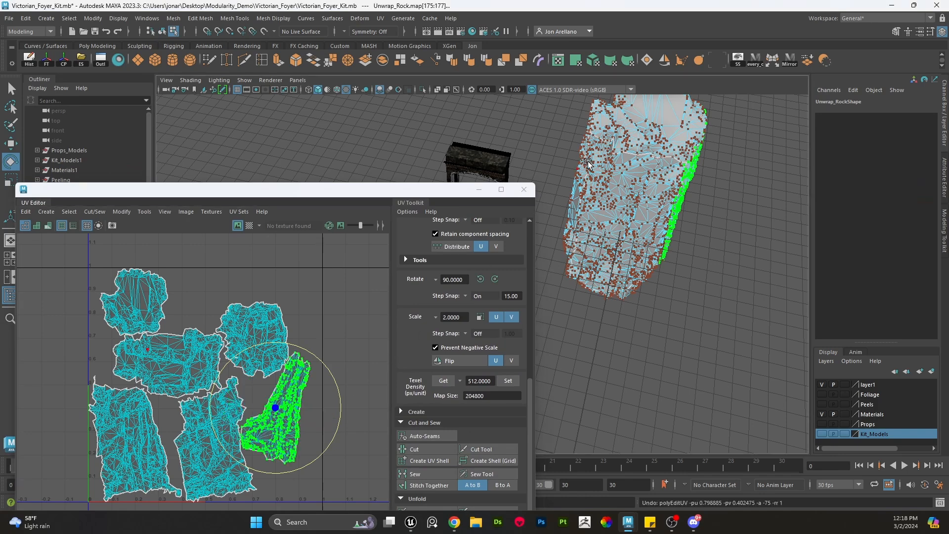
# - Return to selecting the whole rock mesh as an object and close the UV Editor window
pyautogui.moveTo(610, 156); pyautogui.dragTo(682, 142, button='right')
pyautogui.click(701, 183)
pyautogui.click(635, 196)
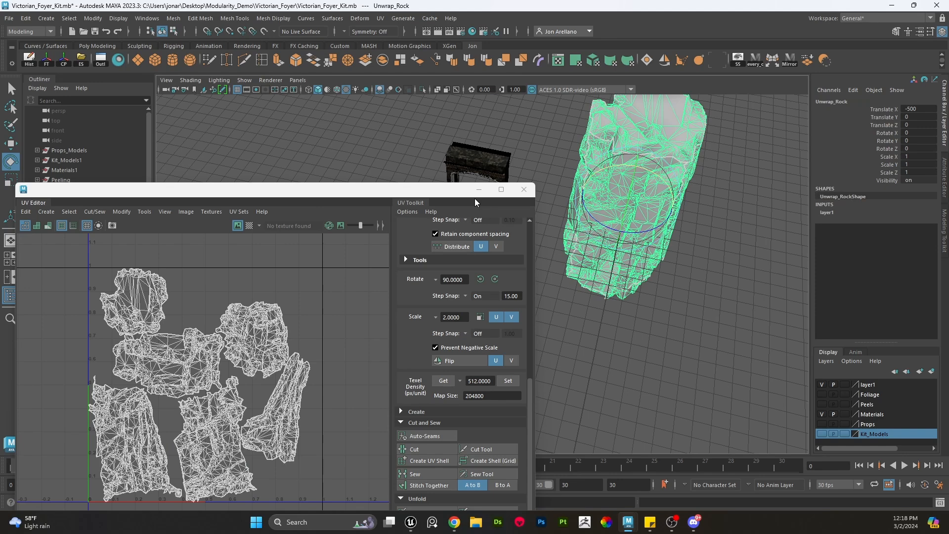
pyautogui.keyDown('alt'); pyautogui.moveTo(648, 327); pyautogui.dragTo(605, 346, button='middle'); pyautogui.keyUp('alt')
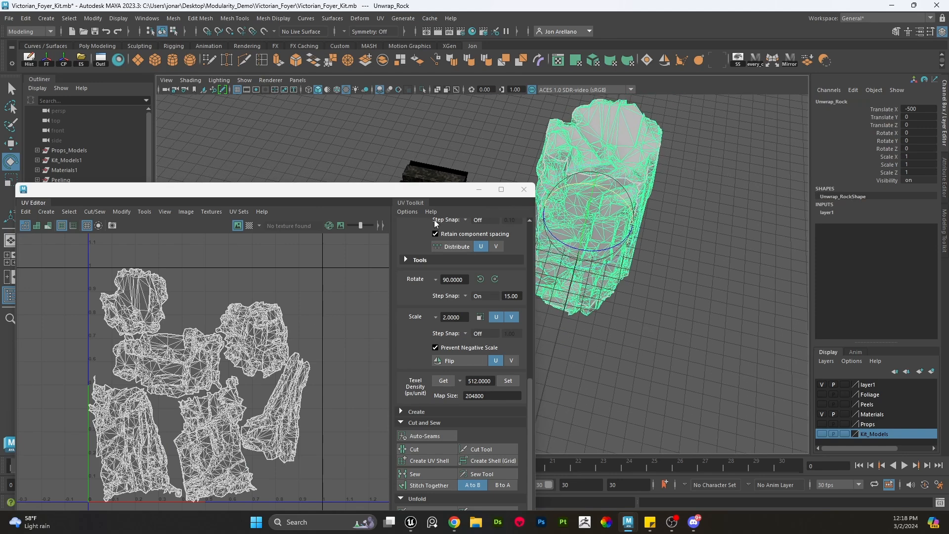
pyautogui.click(655, 328)
pyautogui.click(487, 192)
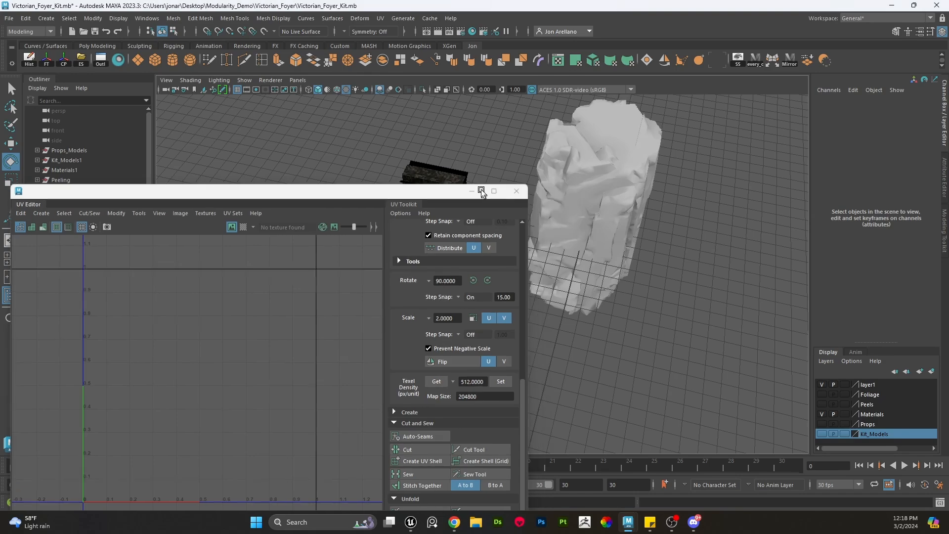
pyautogui.click(584, 255)
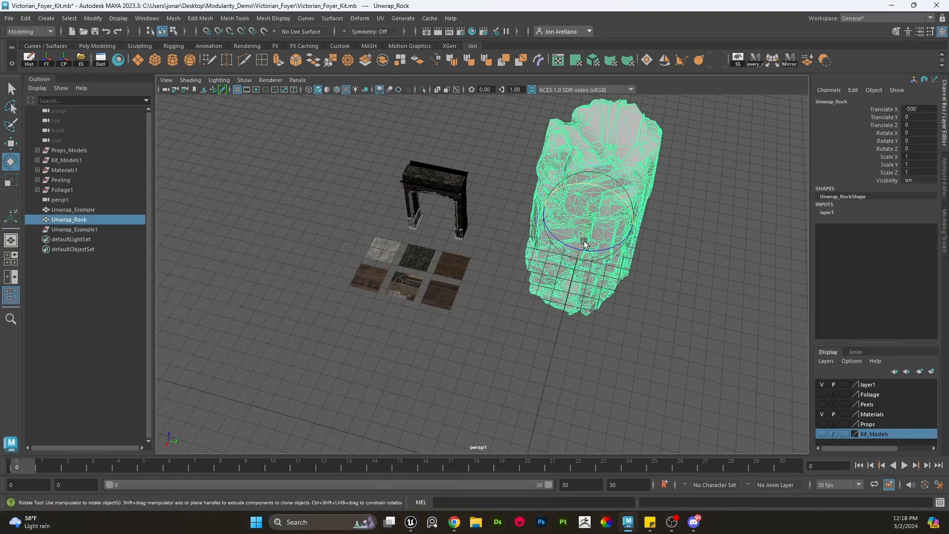
# - Switch to the Unreal Editor with the Victorian_Foyer project
pyautogui.keyDown('alt'); pyautogui.moveTo(583, 241); pyautogui.dragTo(525, 346); pyautogui.keyUp('alt')
pyautogui.keyDown('alt'); pyautogui.moveTo(525, 345); pyautogui.dragTo(549, 442, button='right'); pyautogui.keyUp('alt')
pyautogui.moveTo(453, 530)
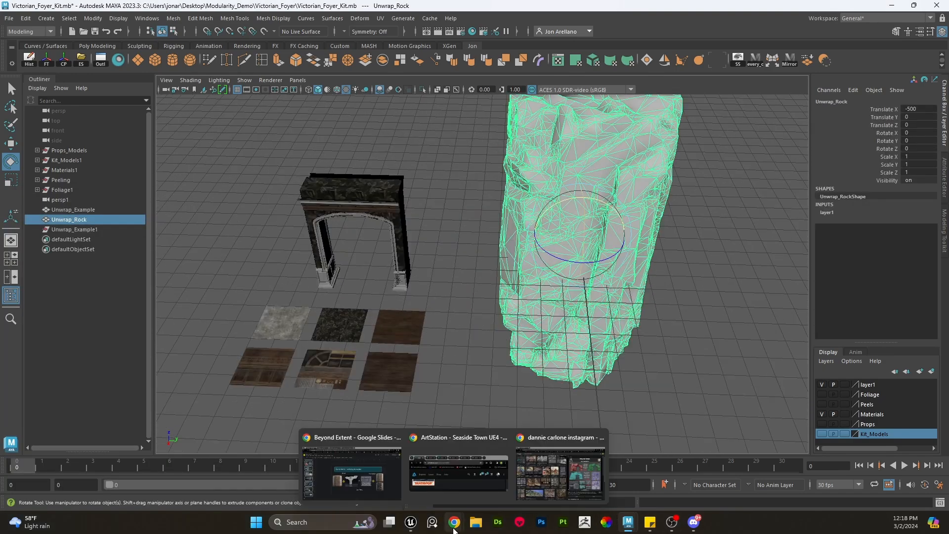
pyautogui.click(411, 522)
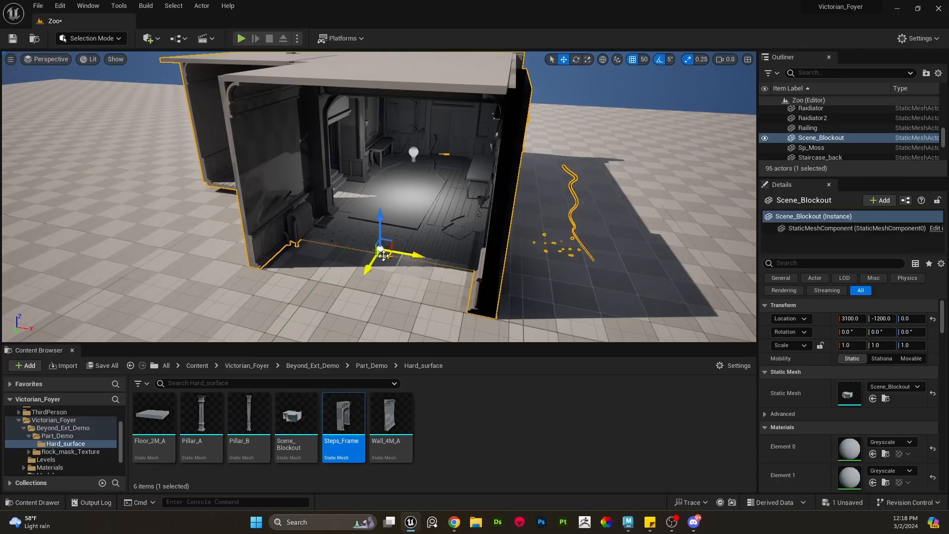
# - Delete the selected Scene_Blockout actor from the level
pyautogui.moveTo(396, 237); pyautogui.dragTo(465, 212, button='right')
pyautogui.press('s')
pyautogui.press('d')
pyautogui.scroll(1, 445, 208)
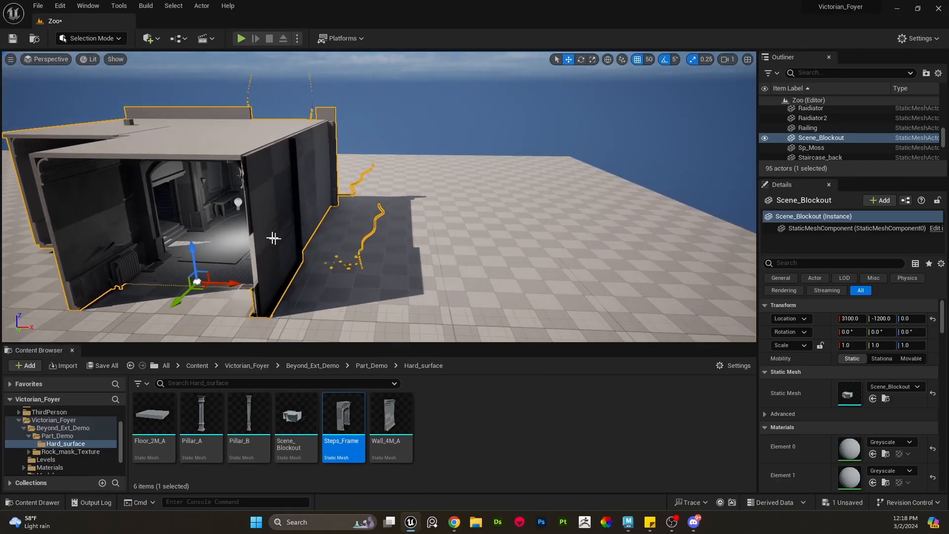
pyautogui.press('Delete')
# - Delete the remaining wall, archway and pillar pieces from the level one by one
pyautogui.click(303, 191)
pyautogui.press('Delete')
pyautogui.click(208, 174)
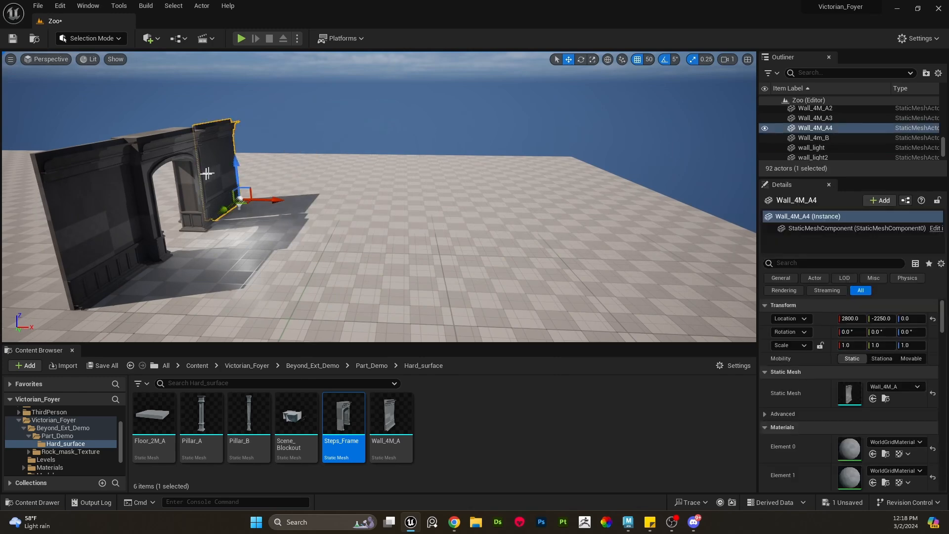
pyautogui.press('Delete')
pyautogui.click(184, 187)
pyautogui.press('Delete')
pyautogui.click(142, 207)
pyautogui.press('Delete')
pyautogui.click(198, 190)
pyautogui.press('Delete')
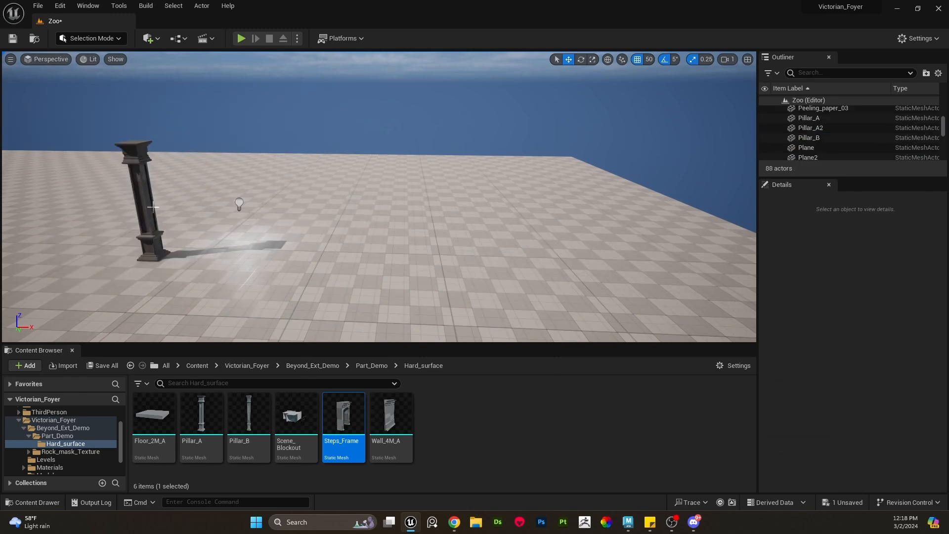
pyautogui.click(151, 207)
pyautogui.press('Delete')
# - Drop the Giant_rock mesh from the Rock_mask_Texture folder into the level, then delete the duplicate rock
pyautogui.click(87, 452)
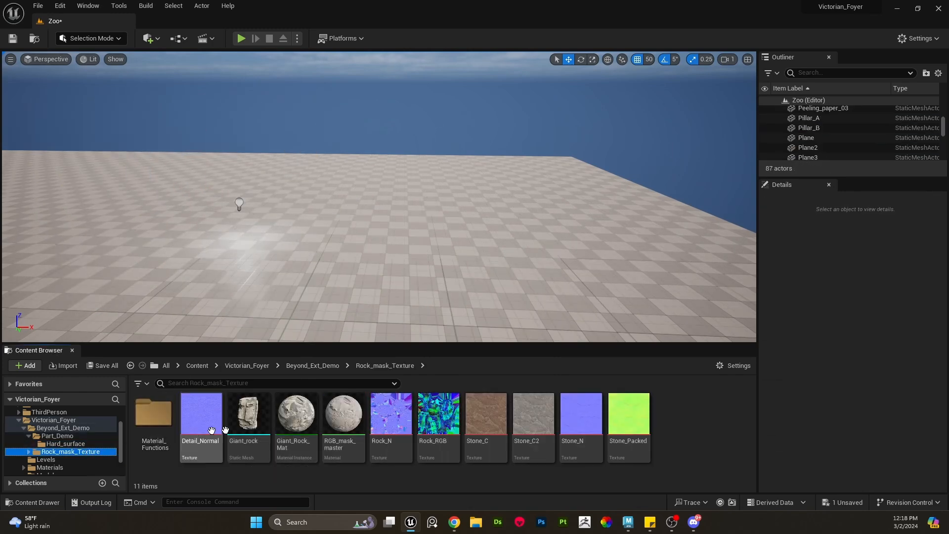
pyautogui.moveTo(268, 400); pyautogui.dragTo(345, 160)
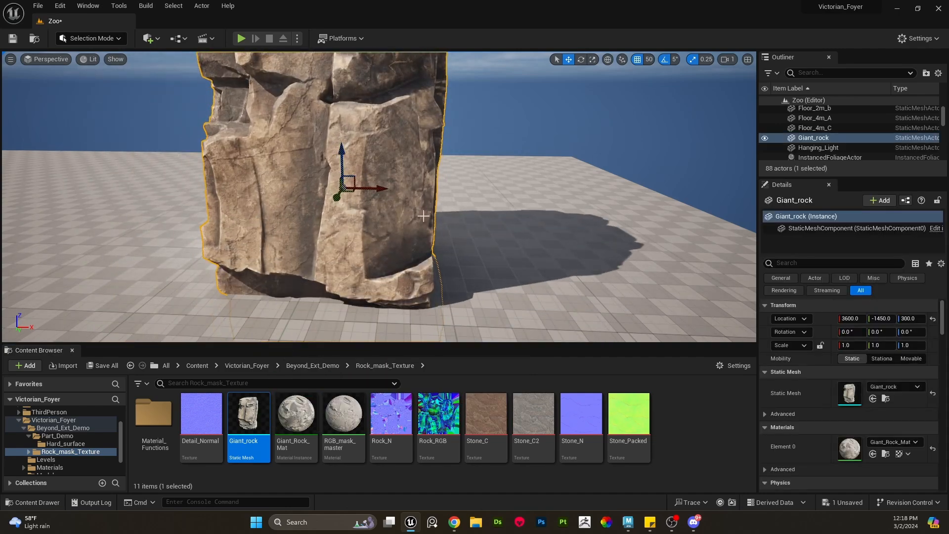
pyautogui.moveTo(420, 212); pyautogui.dragTo(494, 186, button='right')
pyautogui.moveTo(453, 248); pyautogui.dragTo(208, 258, button='right')
pyautogui.click(233, 247)
pyautogui.press('Delete')
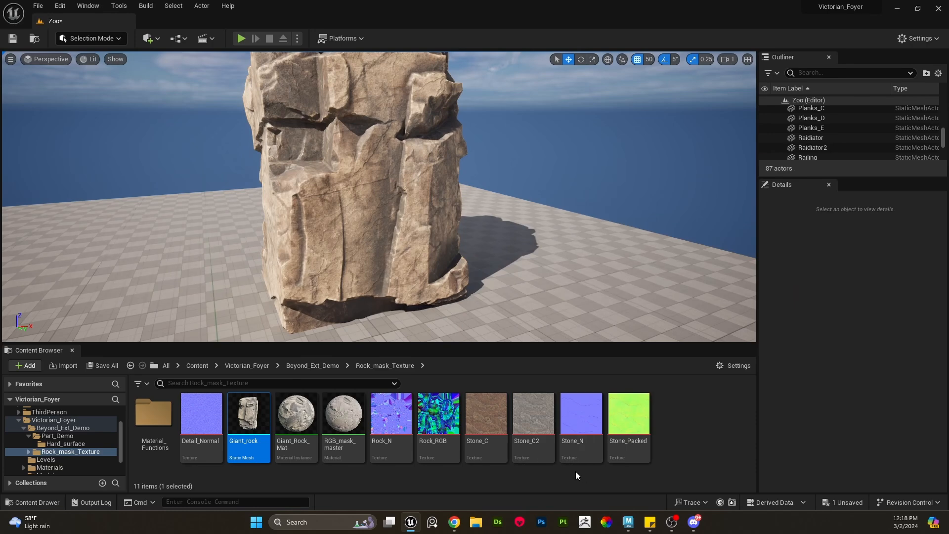
# - Open the Stone_Packed texture and inspect its red, green and blue channels one at a time, then close it
pyautogui.click(493, 415)
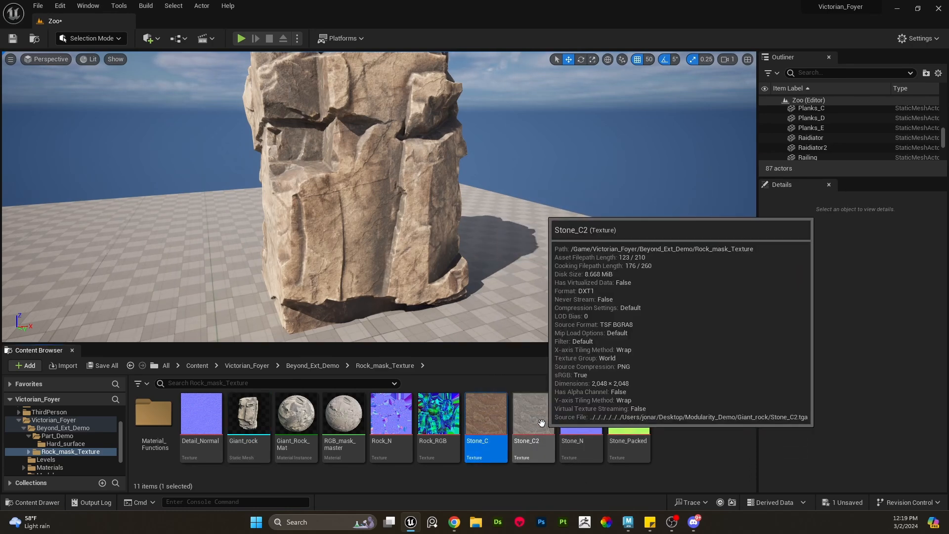
pyautogui.click(527, 420)
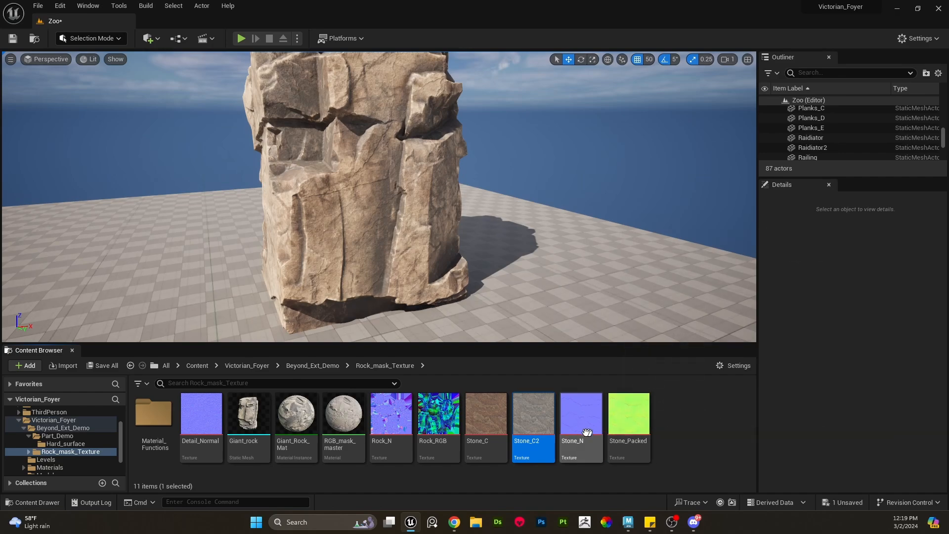
pyautogui.click(634, 419)
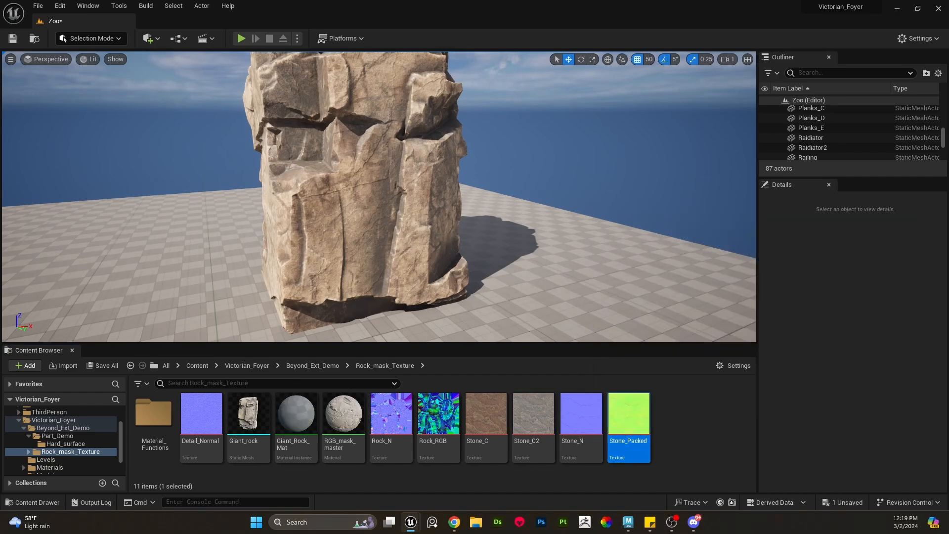
pyautogui.moveTo(0, 59); pyautogui.dragTo(180, 56)
pyautogui.doubleClick(179, 55)
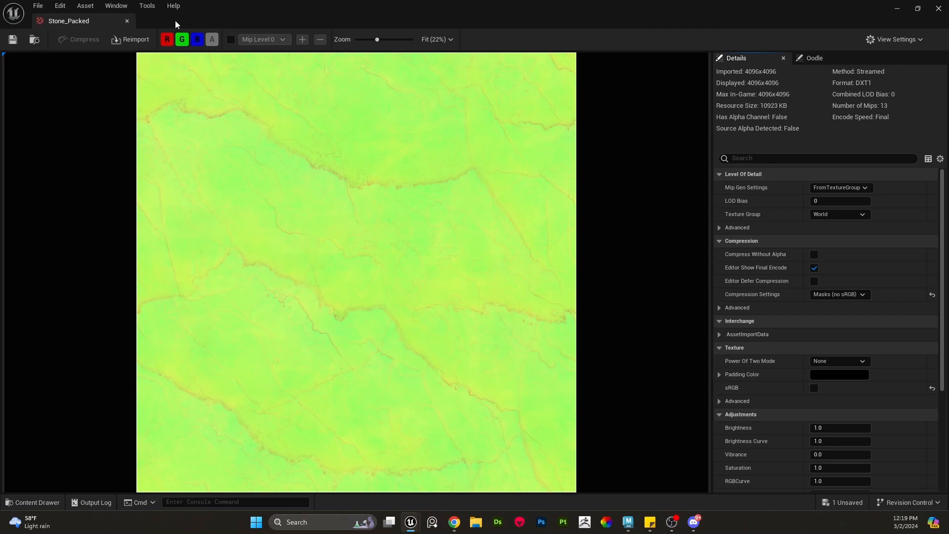
pyautogui.click(198, 39)
pyautogui.click(182, 39)
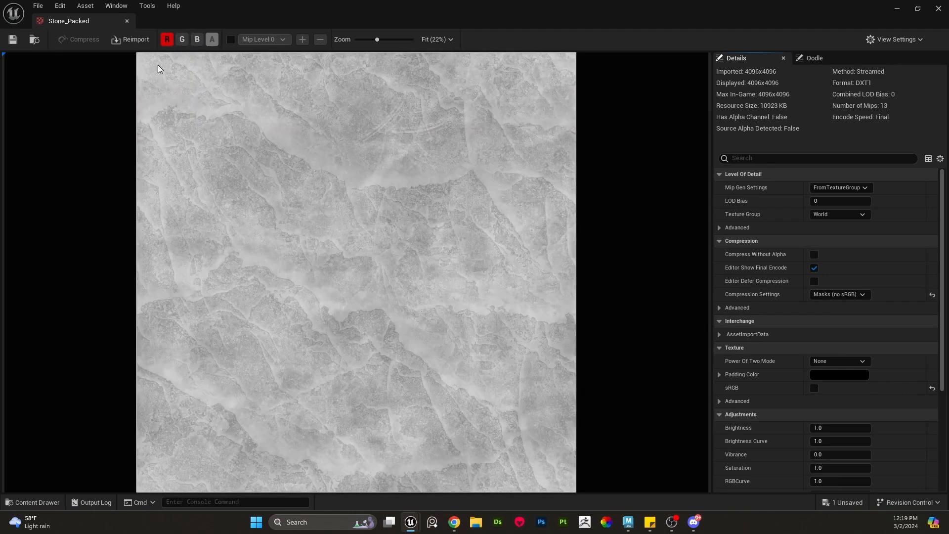
pyautogui.click(166, 39)
pyautogui.click(182, 39)
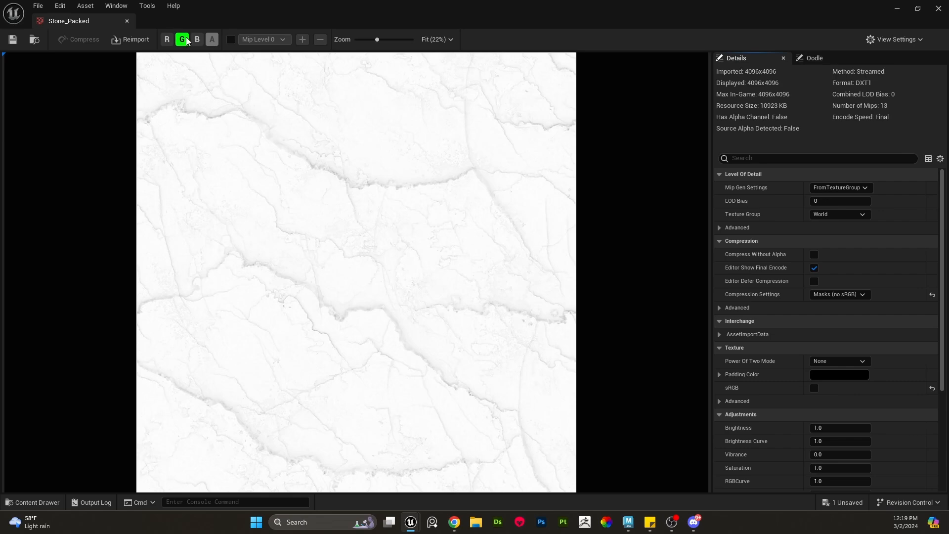
pyautogui.click(182, 39)
pyautogui.click(197, 39)
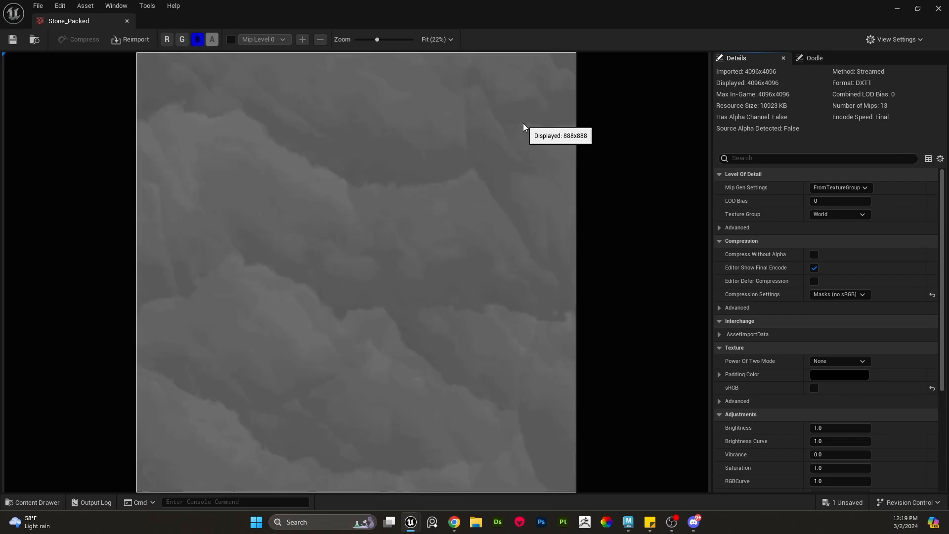
pyautogui.moveTo(437, 5); pyautogui.dragTo(435, 68)
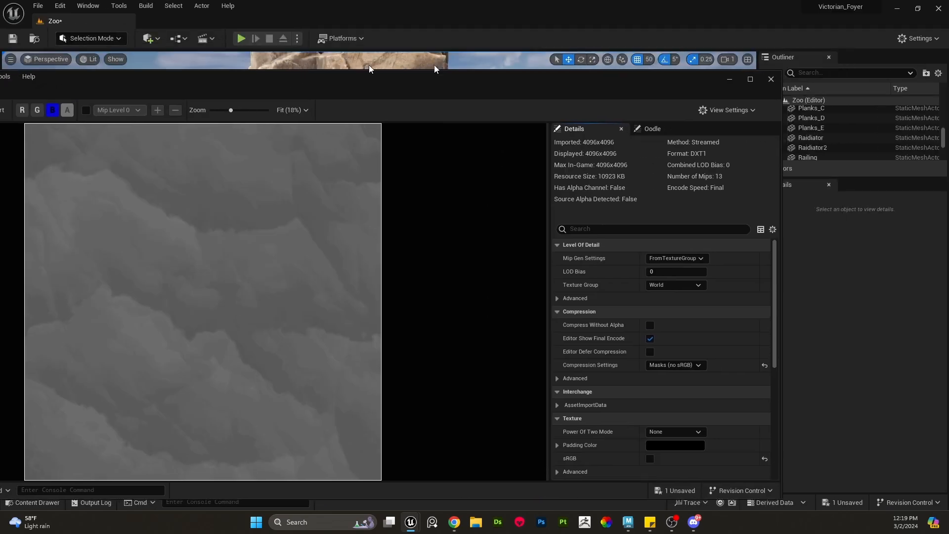
pyautogui.click(771, 79)
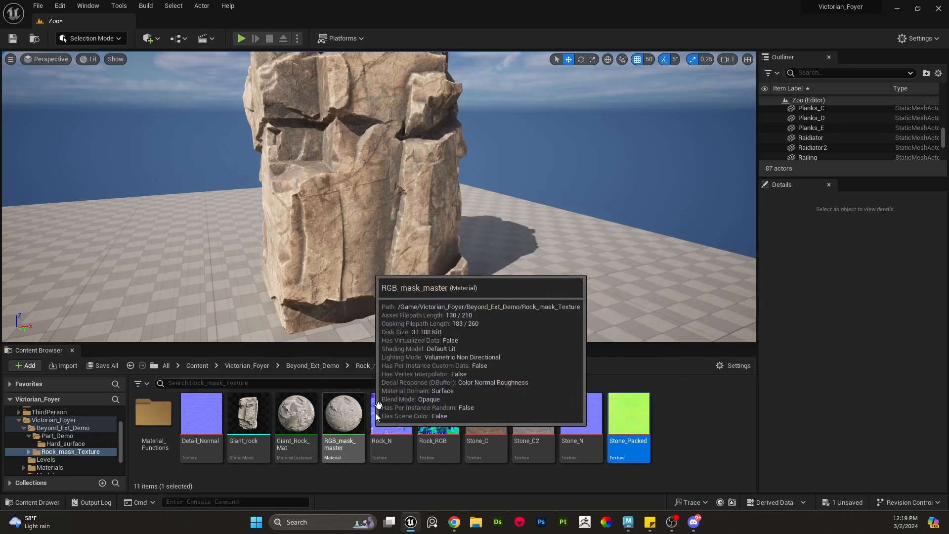
# - Open the Rock_RGB texture and inspect its red, green and blue channels individually
pyautogui.moveTo(395, 262); pyautogui.dragTo(346, 261, button='right')
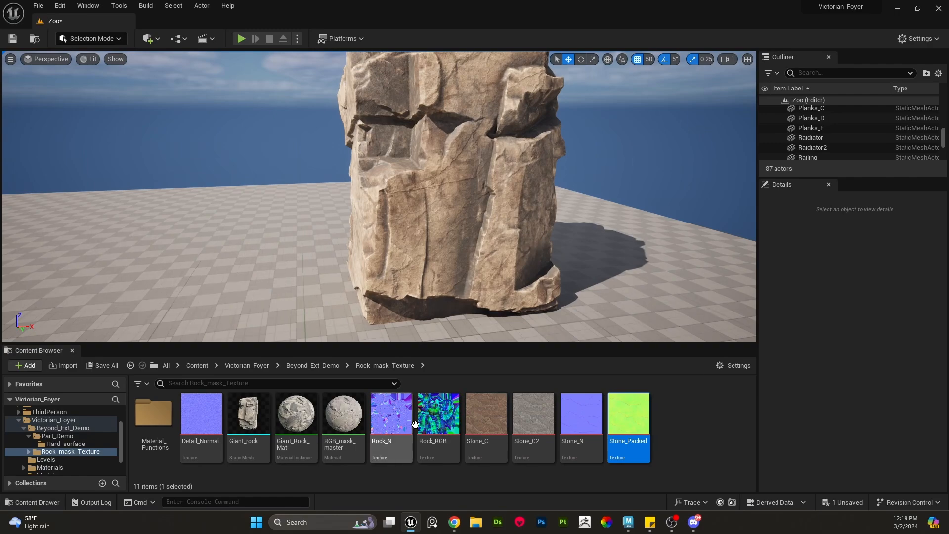
pyautogui.click(460, 211)
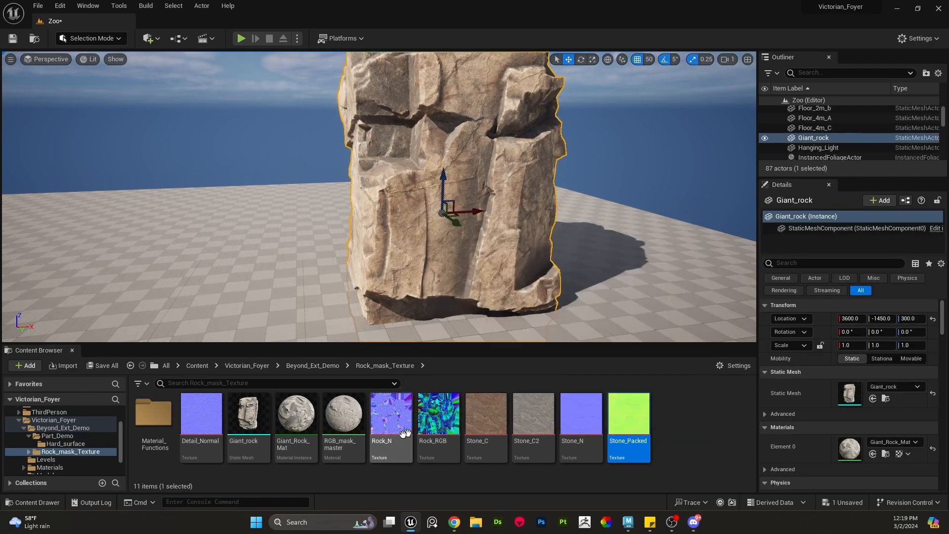
pyautogui.moveTo(392, 418)
pyautogui.doubleClick(438, 418)
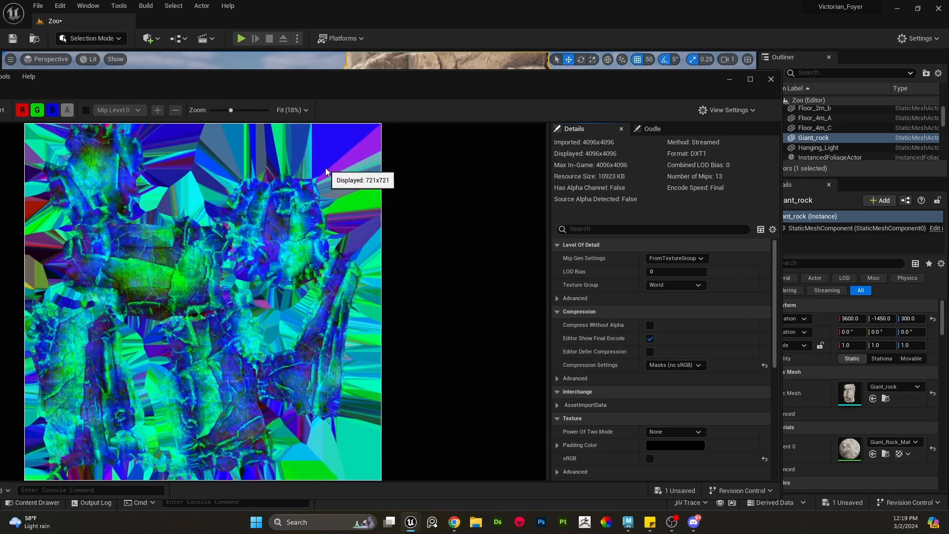
pyautogui.doubleClick(346, 88)
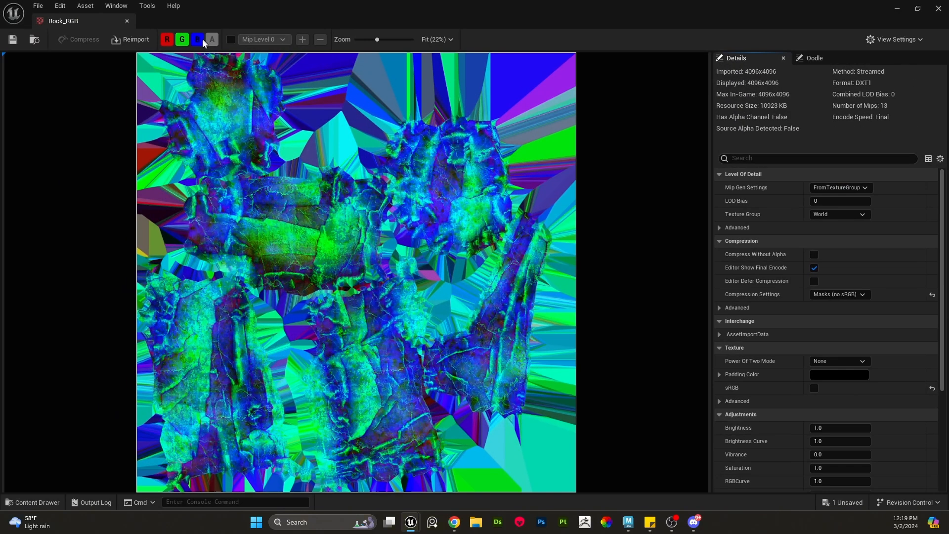
pyautogui.click(198, 40)
pyautogui.click(182, 39)
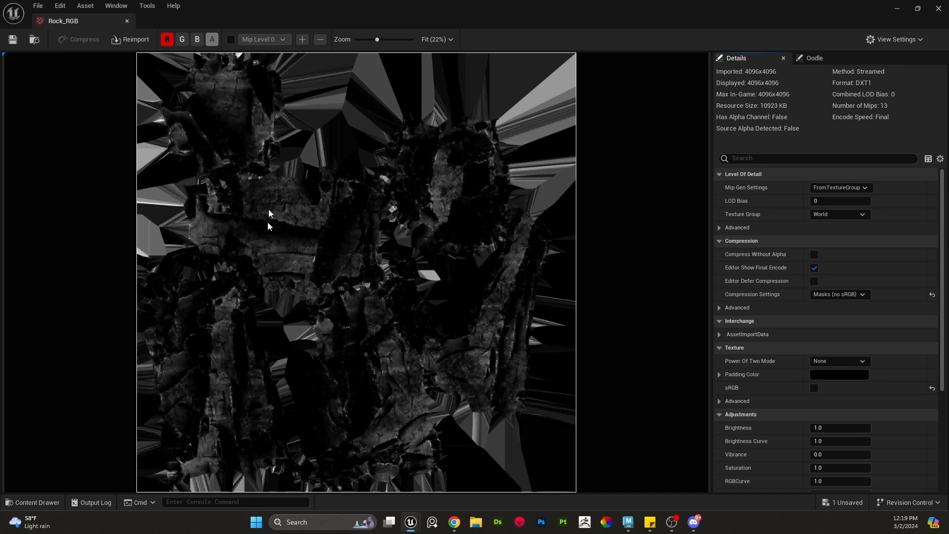
pyautogui.click(168, 40)
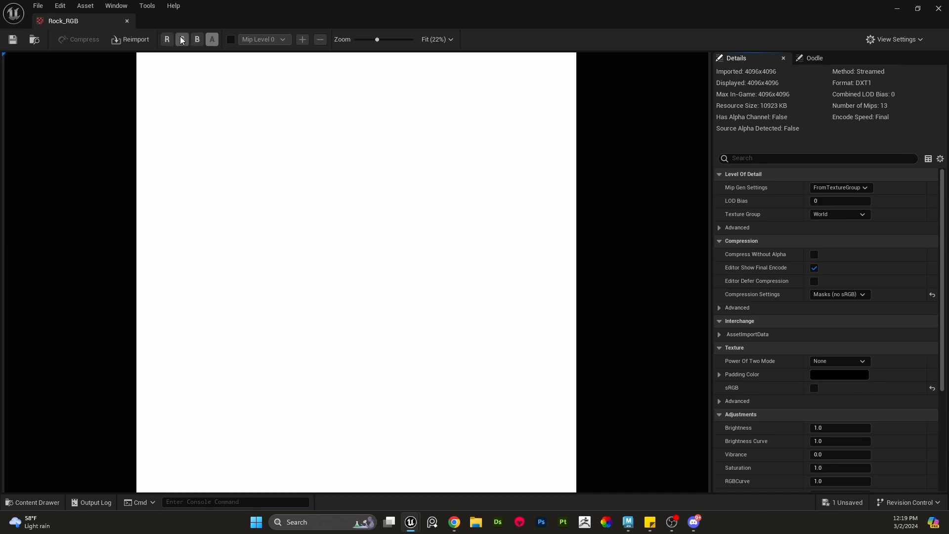
pyautogui.click(182, 40)
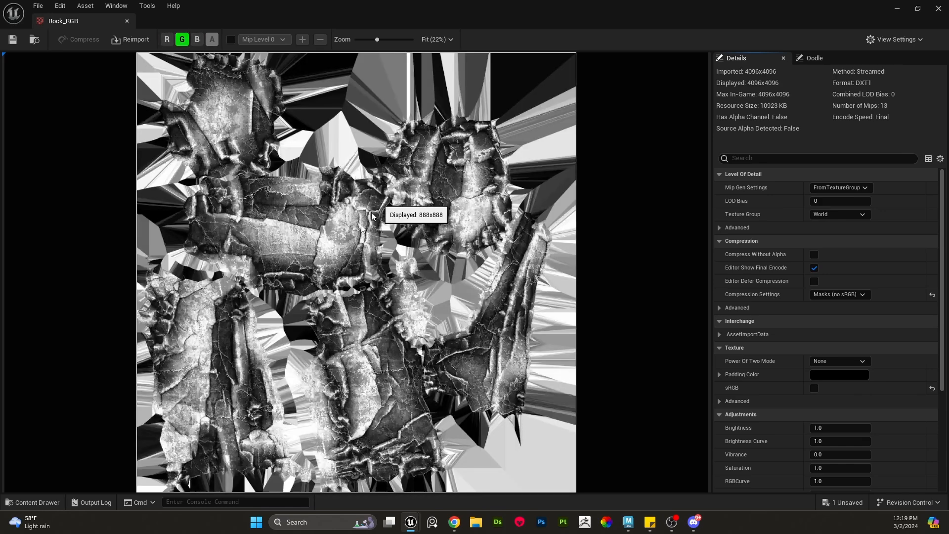
pyautogui.click(184, 39)
pyautogui.click(198, 40)
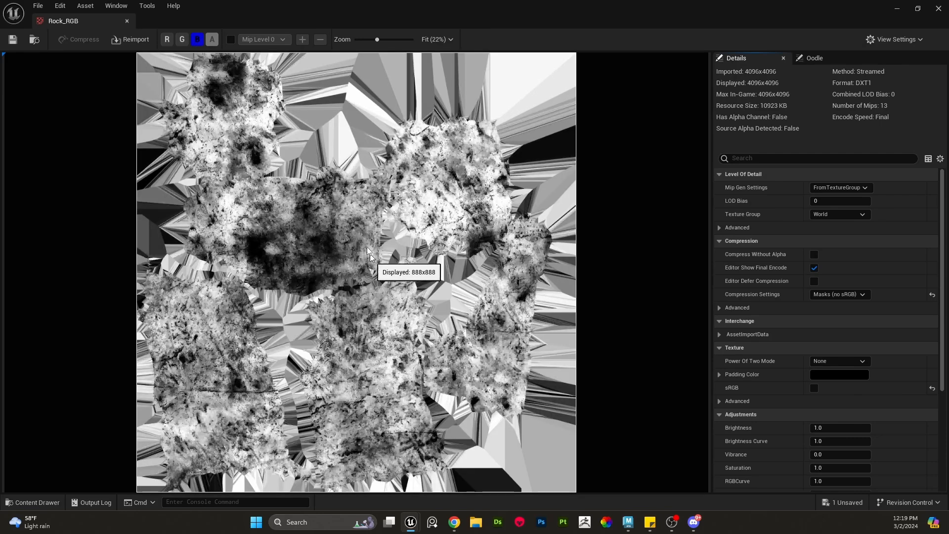
pyautogui.click(182, 42)
pyautogui.click(167, 41)
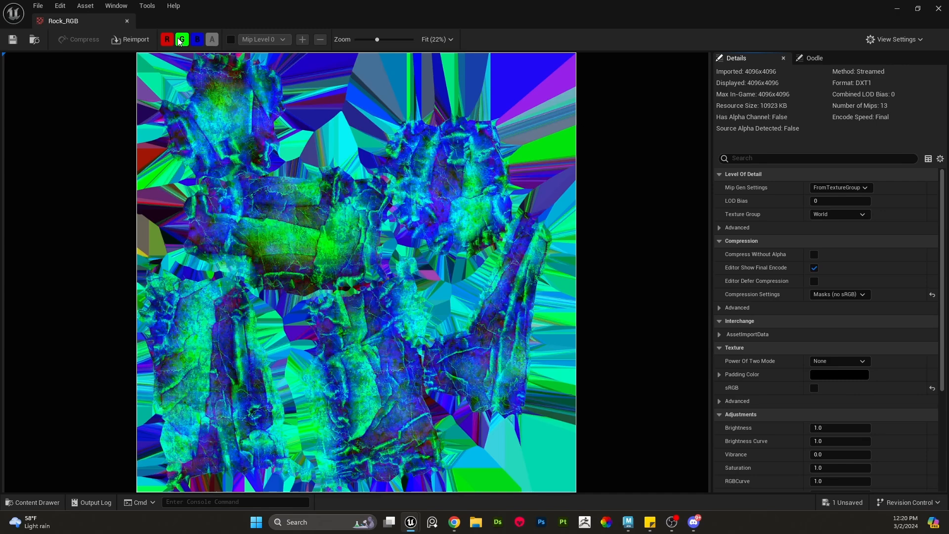
pyautogui.hotkey('alt', 'Tab')
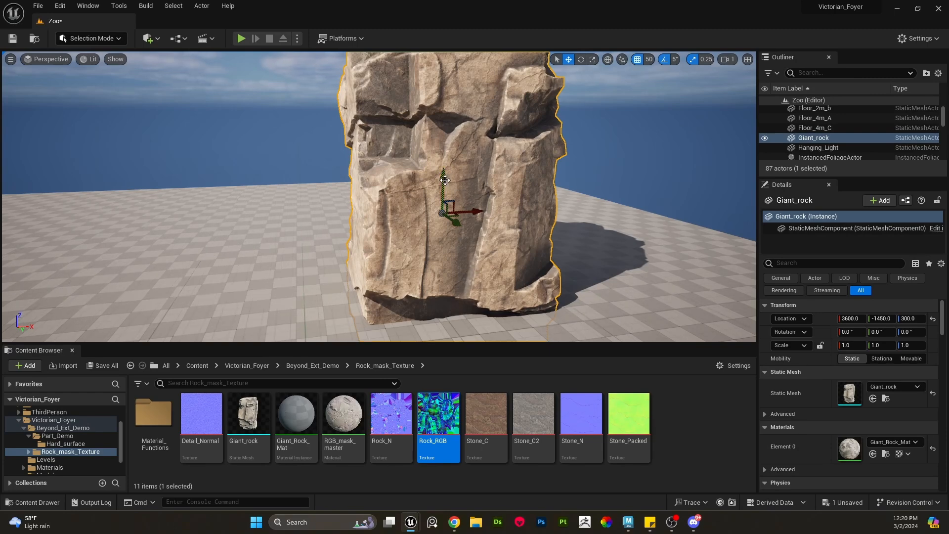
# - Raise the Giant_rock actor to a Z location of 350
pyautogui.moveTo(442, 177); pyautogui.dragTo(440, 165)
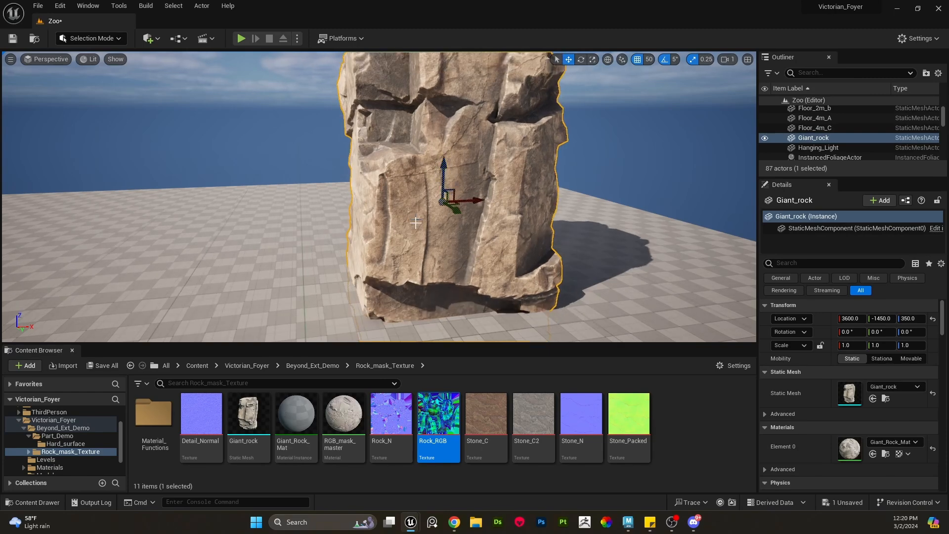
pyautogui.scroll(2, 405, 257)
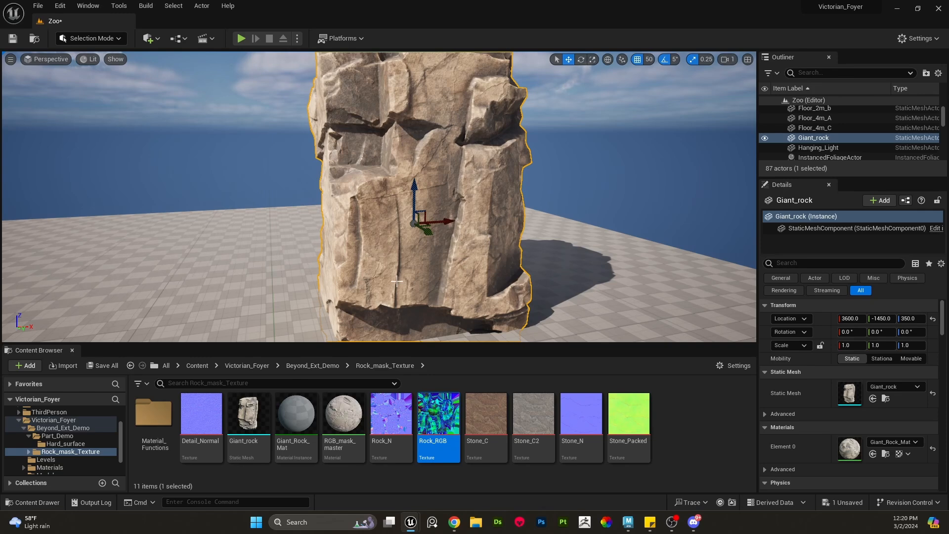
pyautogui.moveTo(397, 281); pyautogui.dragTo(392, 270, button='right')
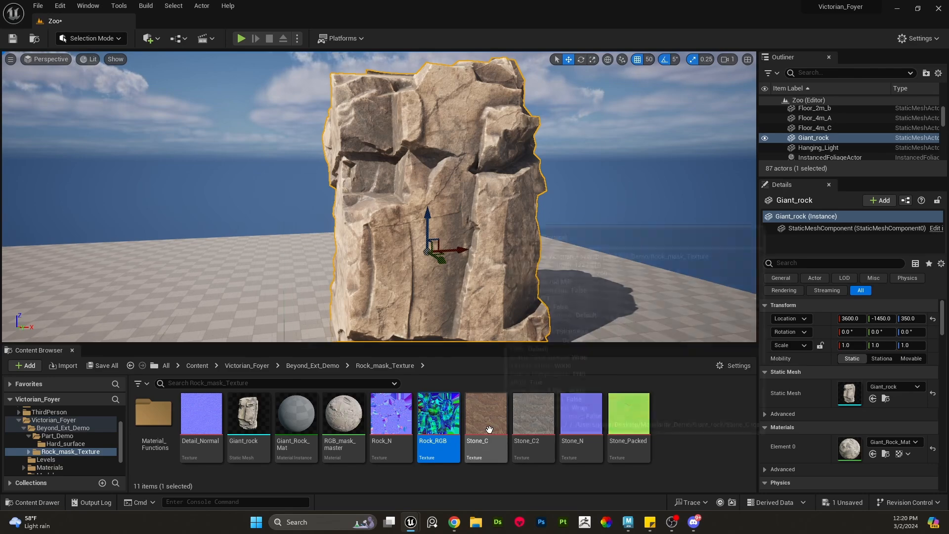
pyautogui.moveTo(492, 237); pyautogui.dragTo(475, 244, button='right')
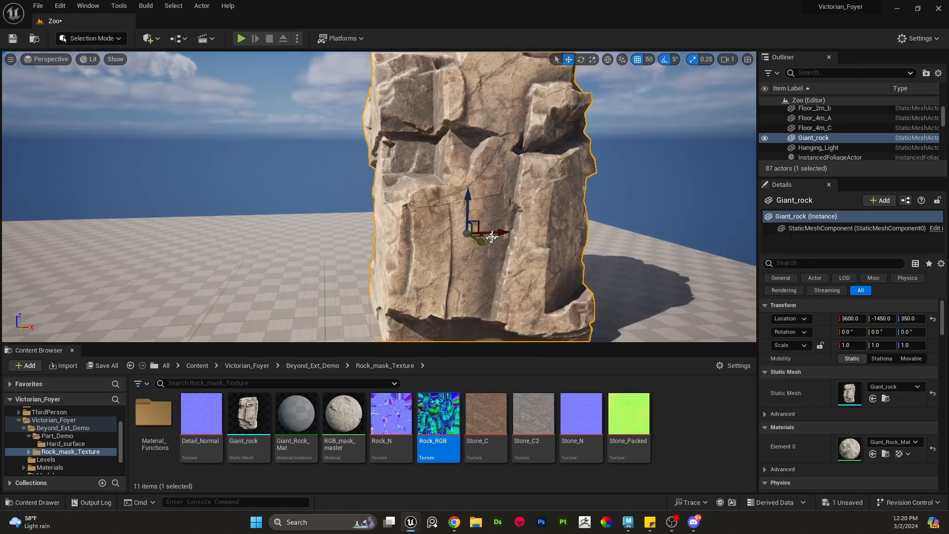
pyautogui.keyDown('alt'); pyautogui.moveTo(491, 237); pyautogui.dragTo(306, 240); pyautogui.keyUp('alt')
pyautogui.press('e')
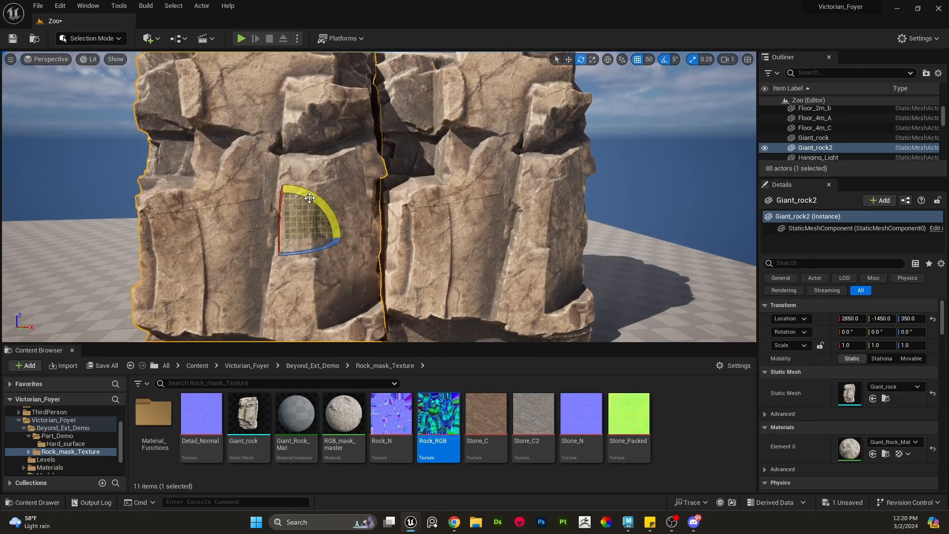
pyautogui.moveTo(309, 199); pyautogui.dragTo(324, 296)
pyautogui.press('w')
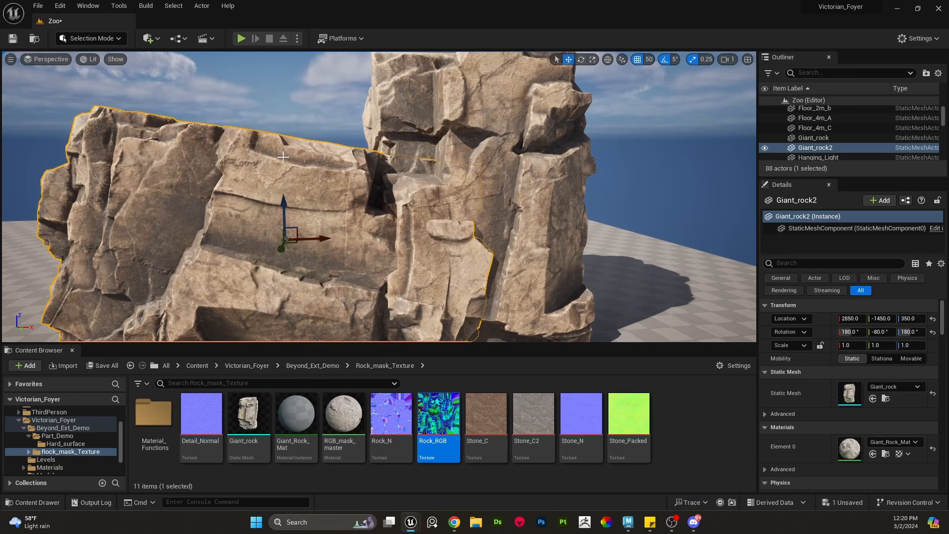
pyautogui.moveTo(289, 222); pyautogui.dragTo(322, 314)
pyautogui.press('e')
pyautogui.moveTo(519, 228); pyautogui.dragTo(509, 227)
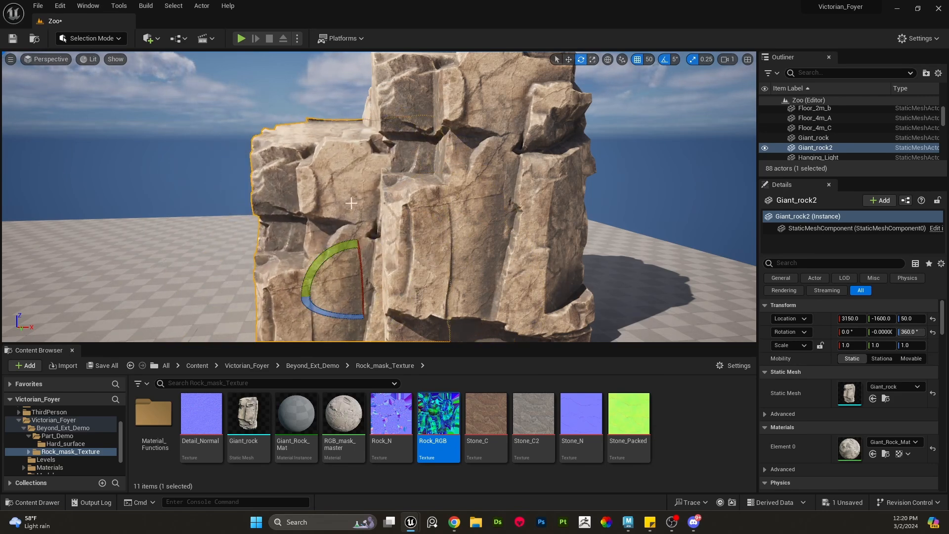
pyautogui.press('Delete')
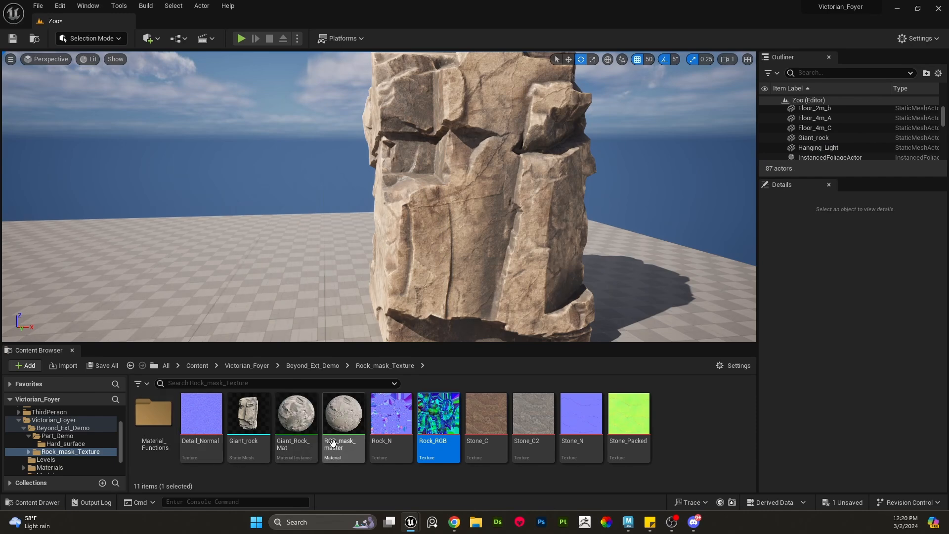
# - Open the Material_Functions folder, browse its functions, and open the Edge function to examine its graph
pyautogui.doubleClick(162, 415)
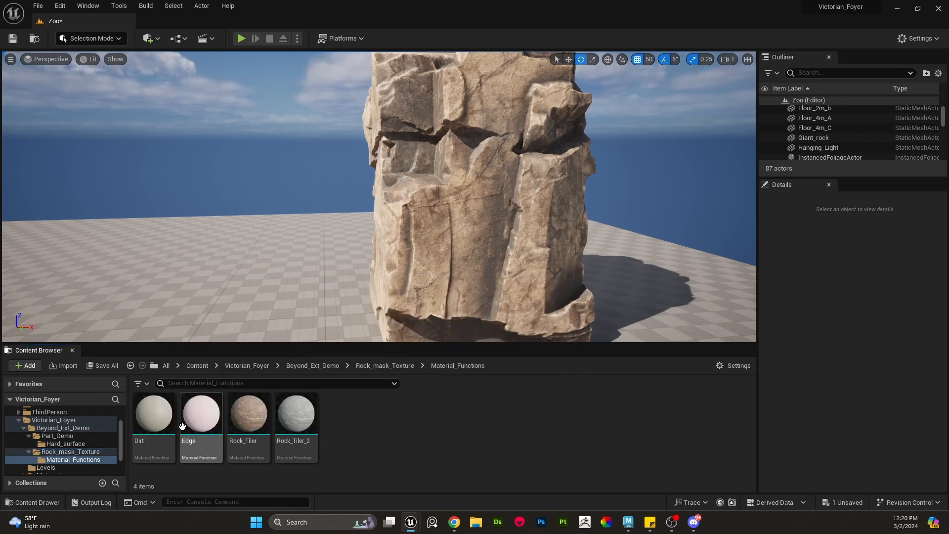
pyautogui.click(254, 424)
pyautogui.click(302, 428)
pyautogui.click(250, 424)
pyautogui.click(202, 422)
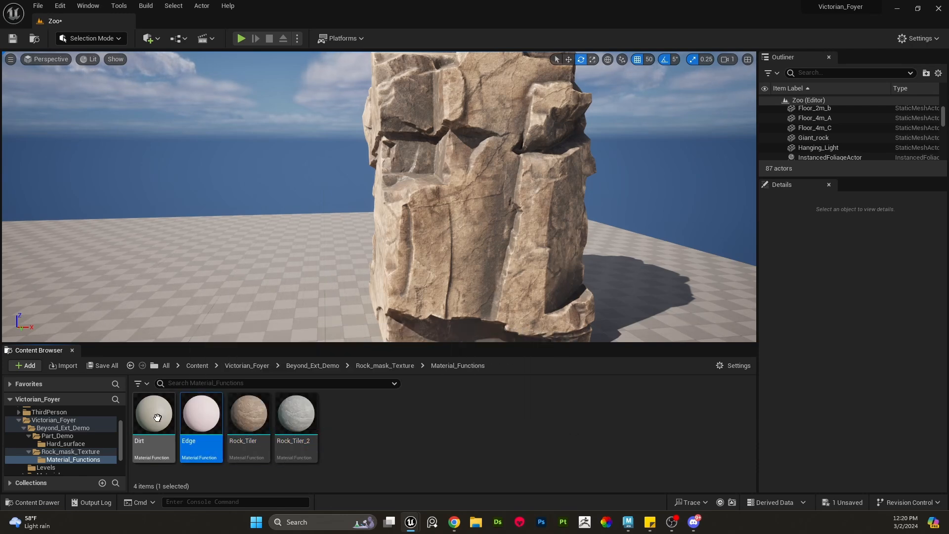
pyautogui.click(157, 418)
pyautogui.click(254, 425)
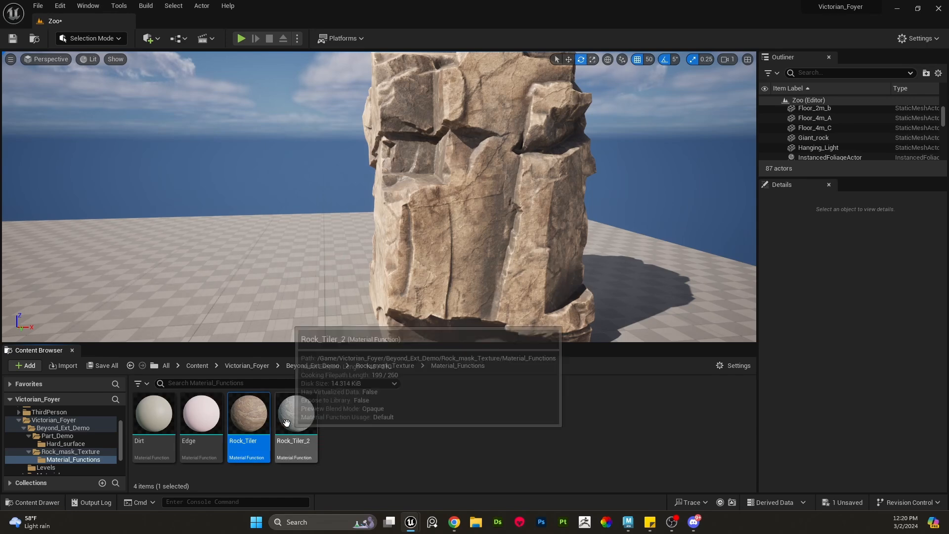
pyautogui.click(295, 420)
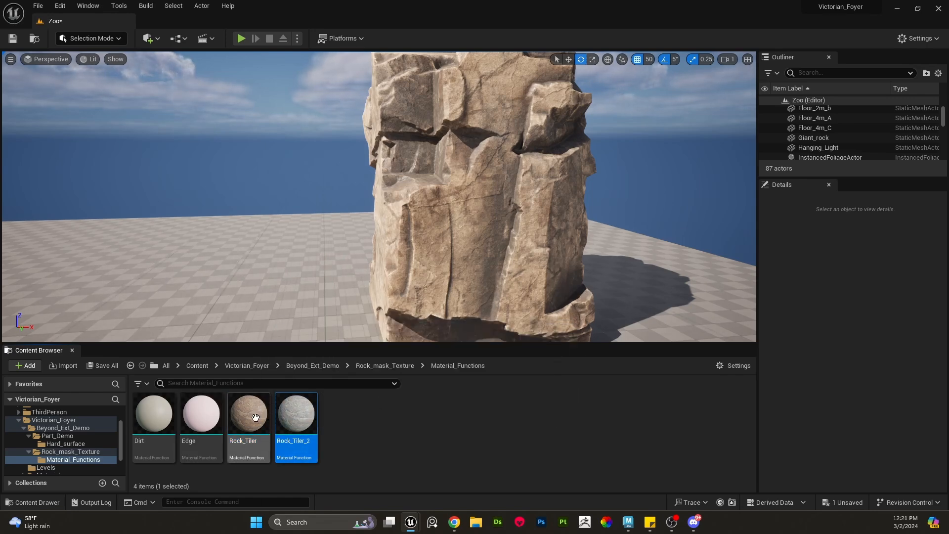
pyautogui.click(199, 426)
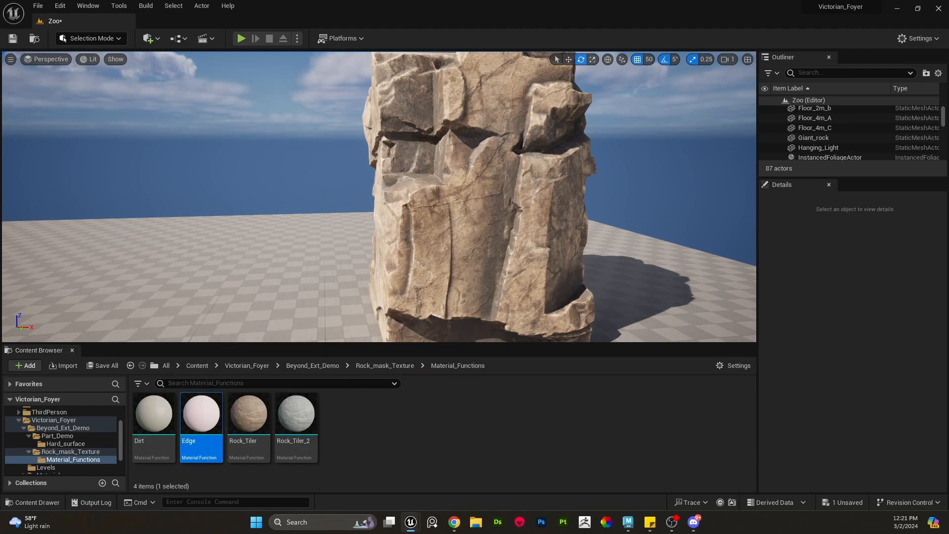
pyautogui.doubleClick(199, 426)
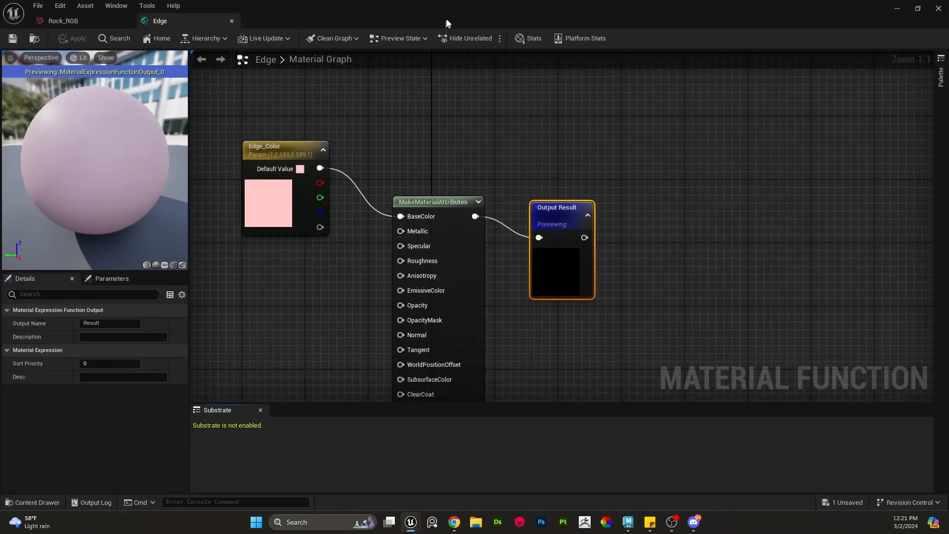
pyautogui.moveTo(448, 24); pyautogui.dragTo(0, 153)
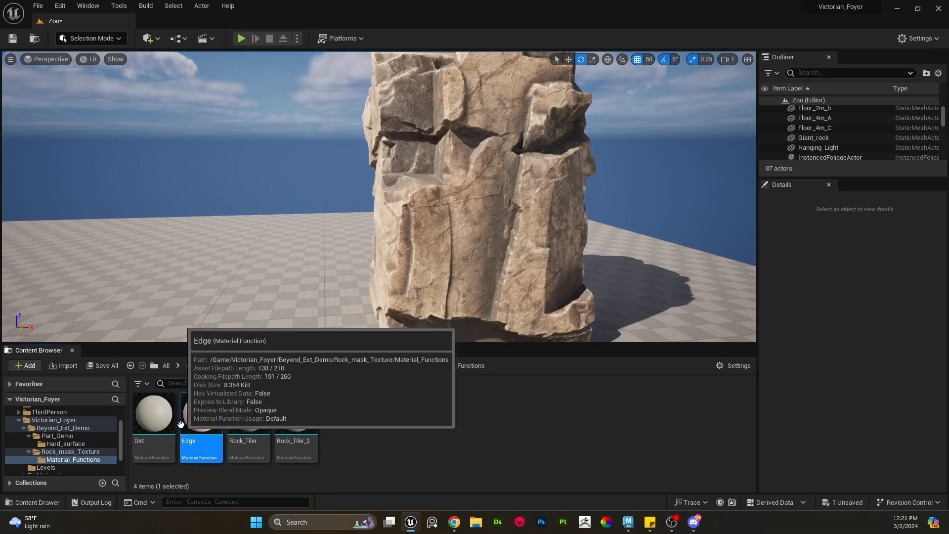
# - Open the Dirt material function to examine its graph, then close it
pyautogui.click(155, 420)
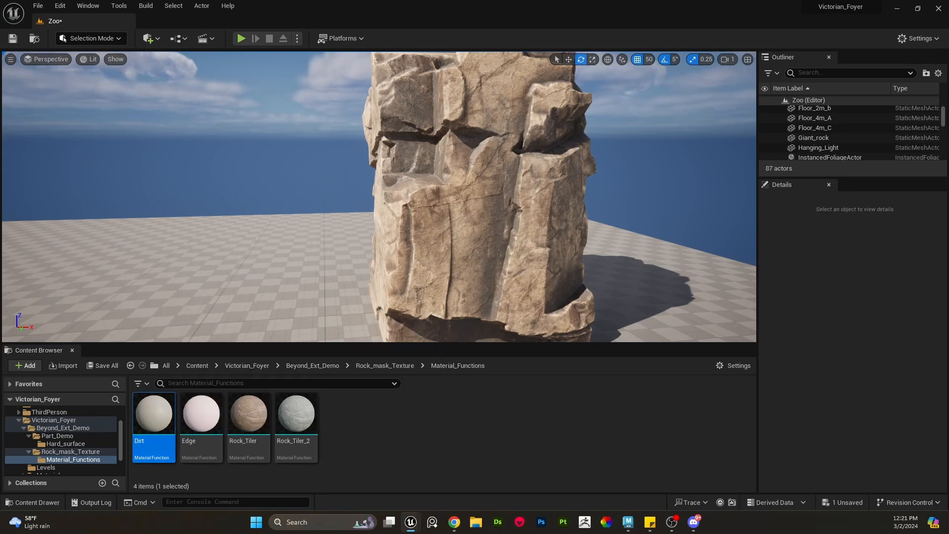
pyautogui.moveTo(0, 368); pyautogui.dragTo(487, 1)
pyautogui.moveTo(226, 246); pyautogui.dragTo(305, 230, button='right')
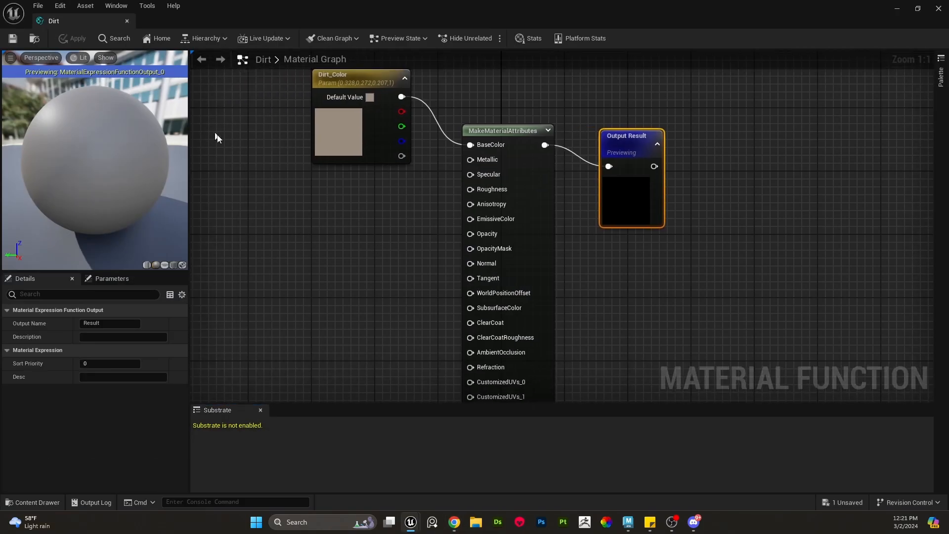
pyautogui.click(946, 10)
# - Return to the Rock_mask_Texture folder and lower the Giant_rock actor to a Z location of 150
pyautogui.moveTo(508, 227); pyautogui.dragTo(508, 227, button='right')
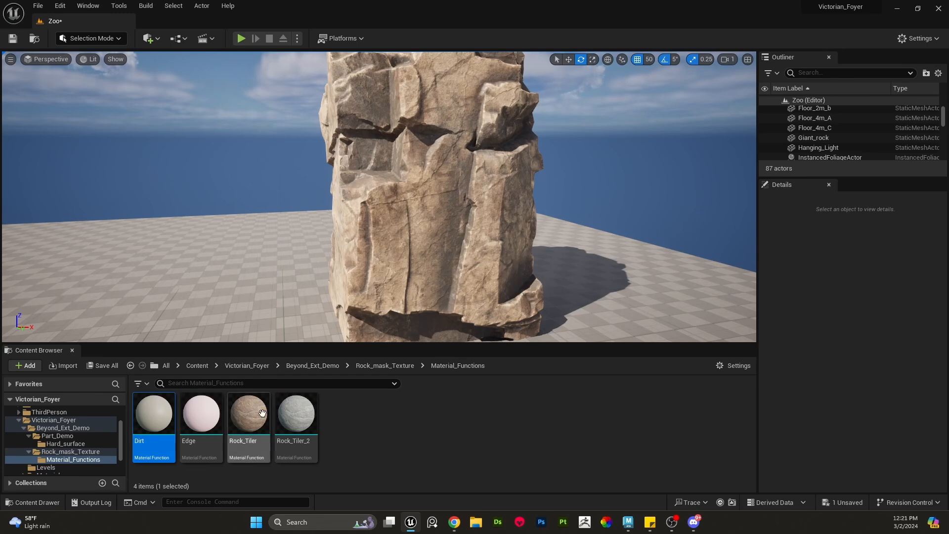
pyautogui.click(436, 247)
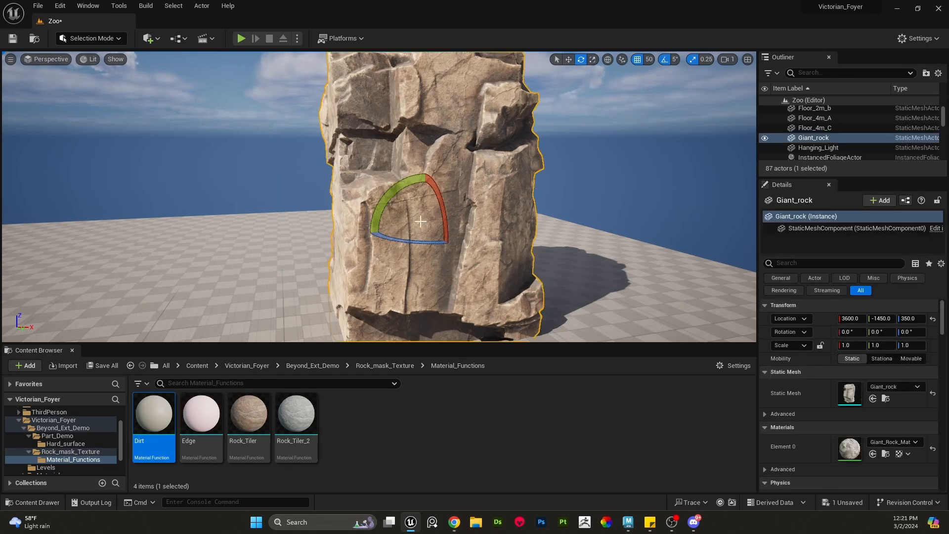
pyautogui.moveTo(389, 195)
pyautogui.mouseDown()
pyautogui.moveTo(370, 218)
pyautogui.moveTo(398, 186)
pyautogui.moveTo(389, 197)
pyautogui.mouseUp()
pyautogui.click(64, 451)
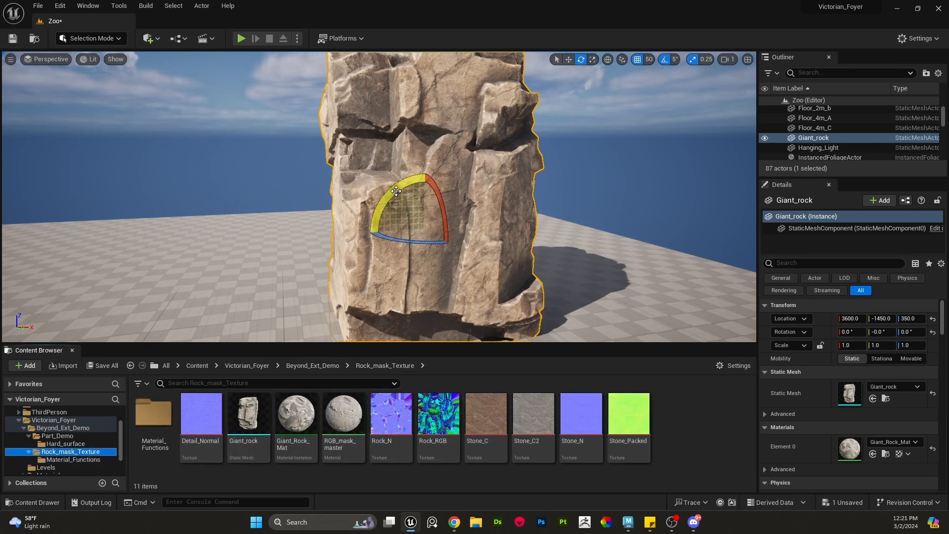
pyautogui.click(154, 417)
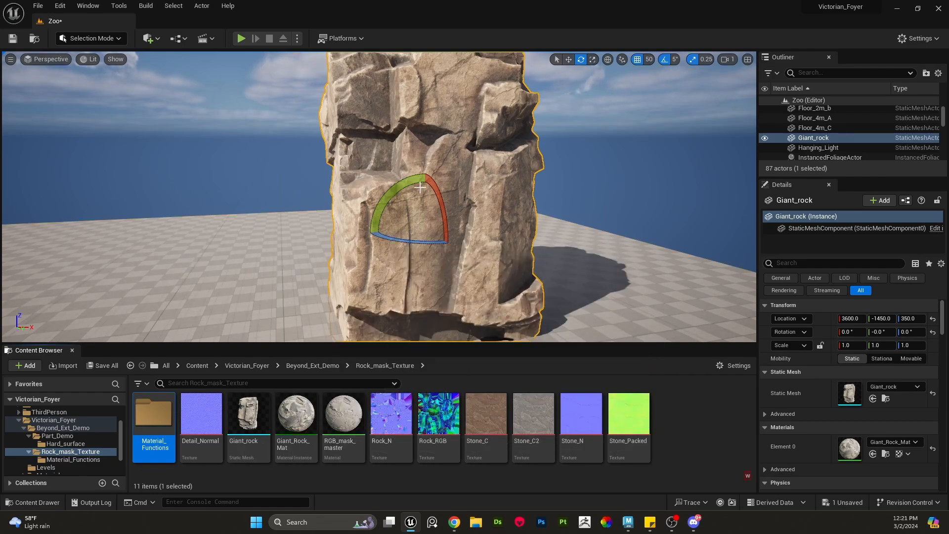
pyautogui.press('w')
pyautogui.moveTo(424, 185); pyautogui.dragTo(427, 244)
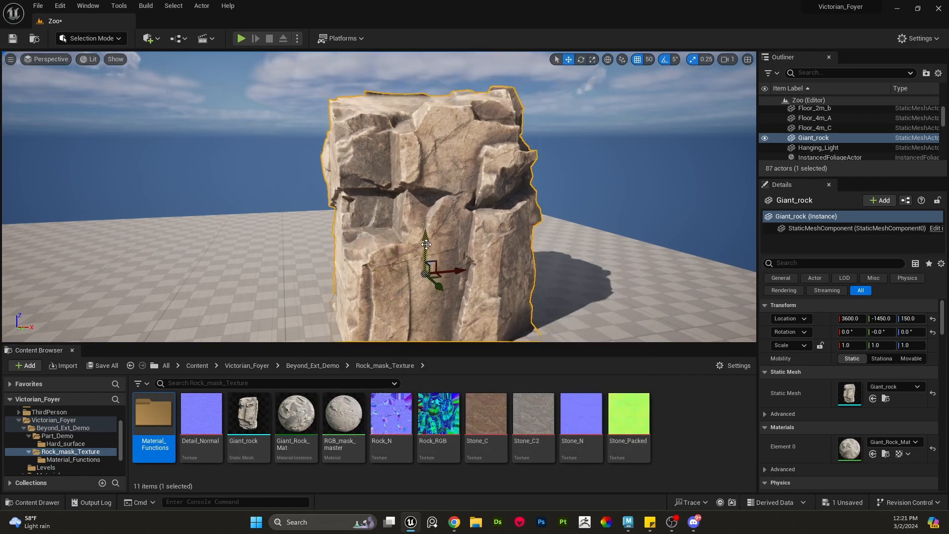
pyautogui.moveTo(426, 244); pyautogui.dragTo(398, 265, button='right')
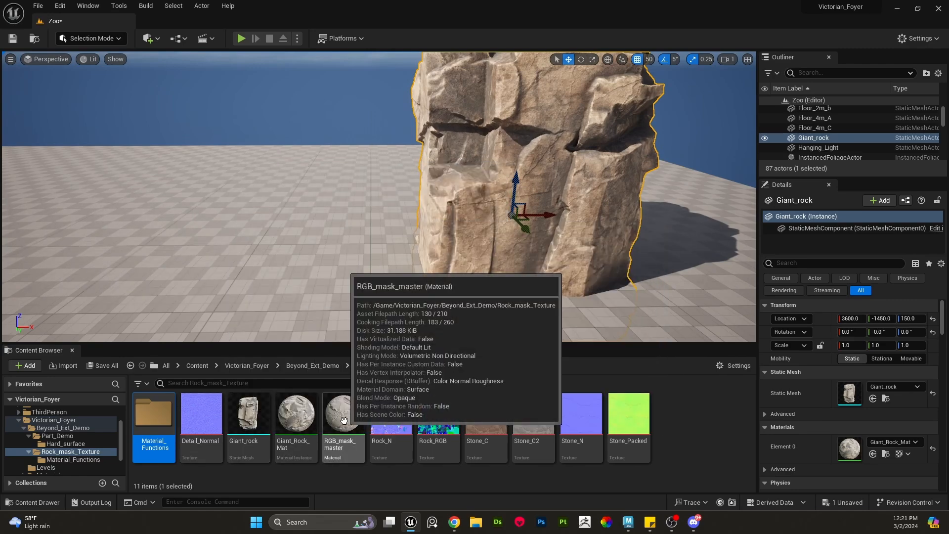
# - Open the RGB_mask_master material and reposition the Rock_Tiler and Rock_Tiler_2 function nodes in its graph
pyautogui.doubleClick(345, 421)
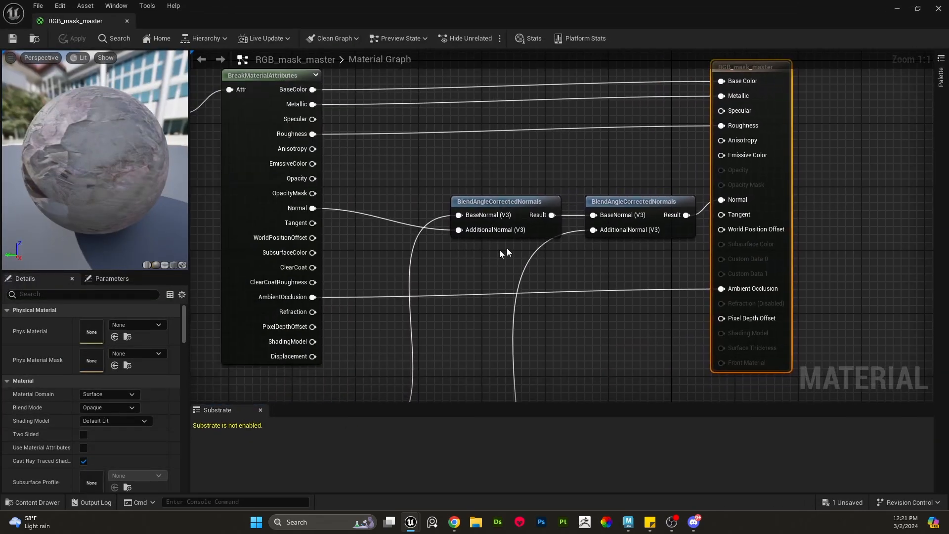
pyautogui.scroll(-5, 506, 252)
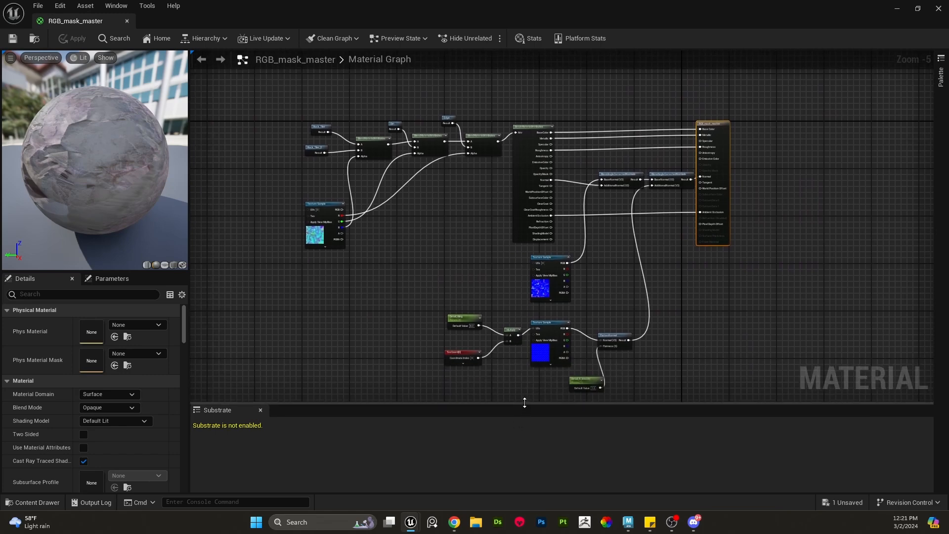
pyautogui.moveTo(523, 406); pyautogui.dragTo(525, 459)
pyautogui.scroll(5, 433, 256)
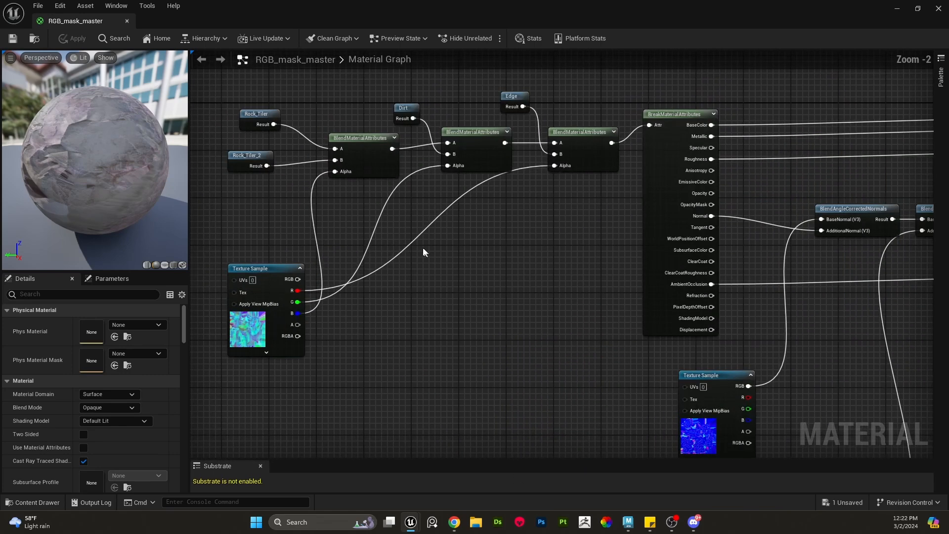
pyautogui.moveTo(330, 157); pyautogui.dragTo(307, 149)
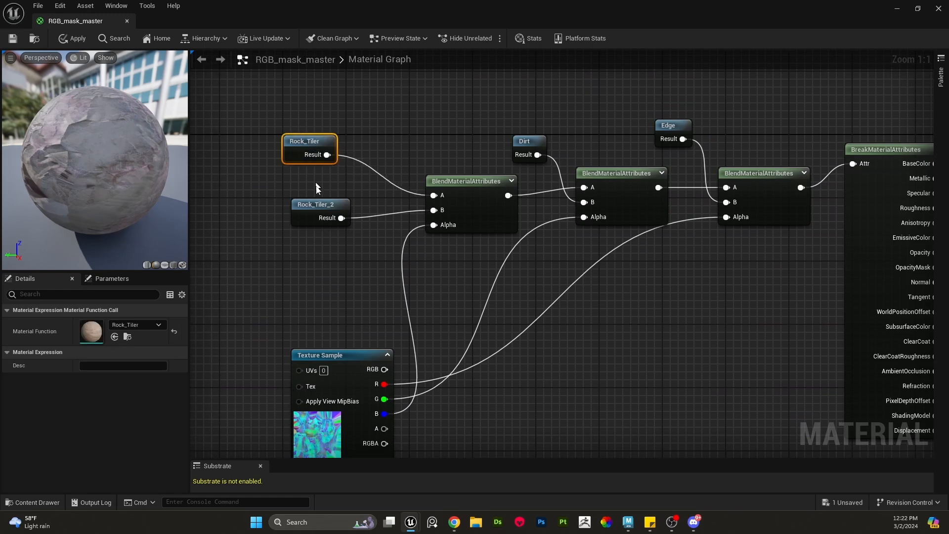
pyautogui.moveTo(321, 204); pyautogui.dragTo(313, 196)
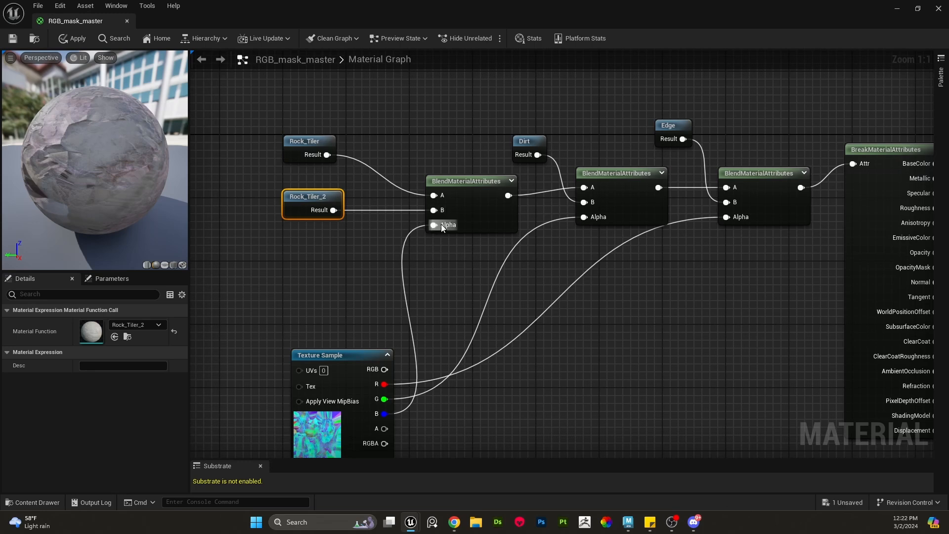
pyautogui.moveTo(438, 227); pyautogui.dragTo(423, 332)
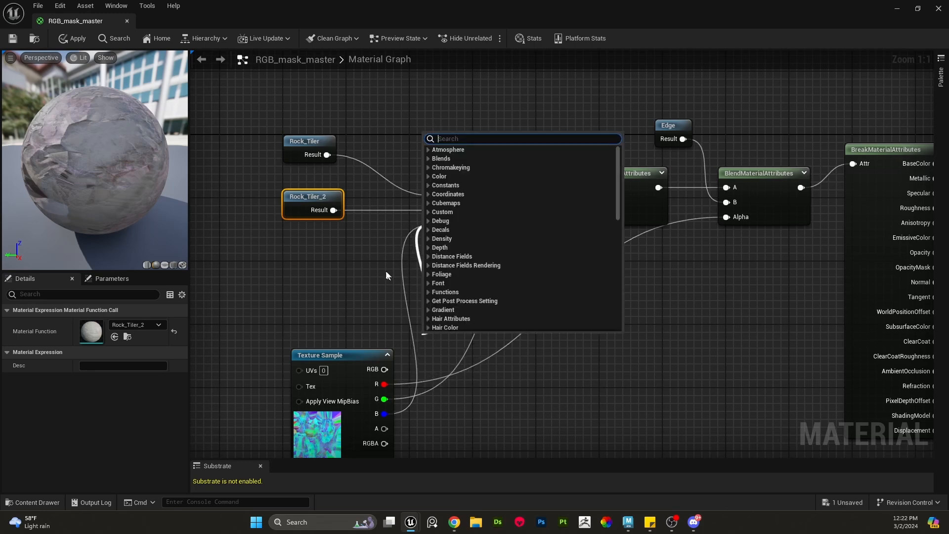
pyautogui.click(415, 252)
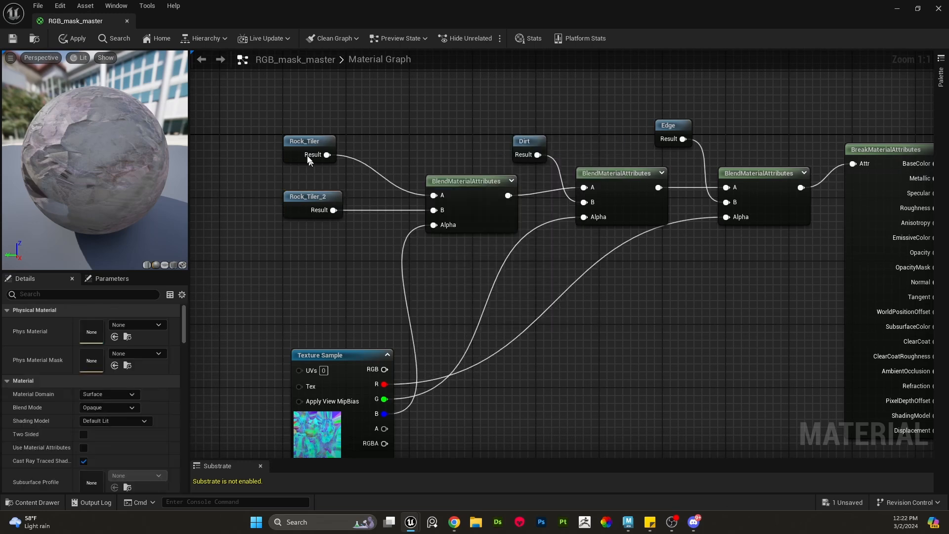
pyautogui.moveTo(307, 145); pyautogui.dragTo(306, 129)
pyautogui.moveTo(312, 199); pyautogui.dragTo(303, 200)
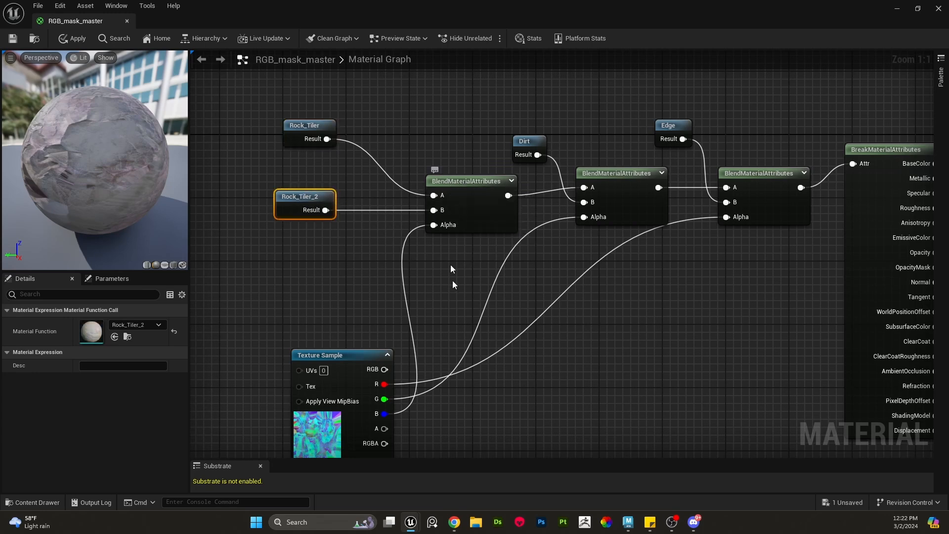
pyautogui.moveTo(296, 130); pyautogui.dragTo(286, 129)
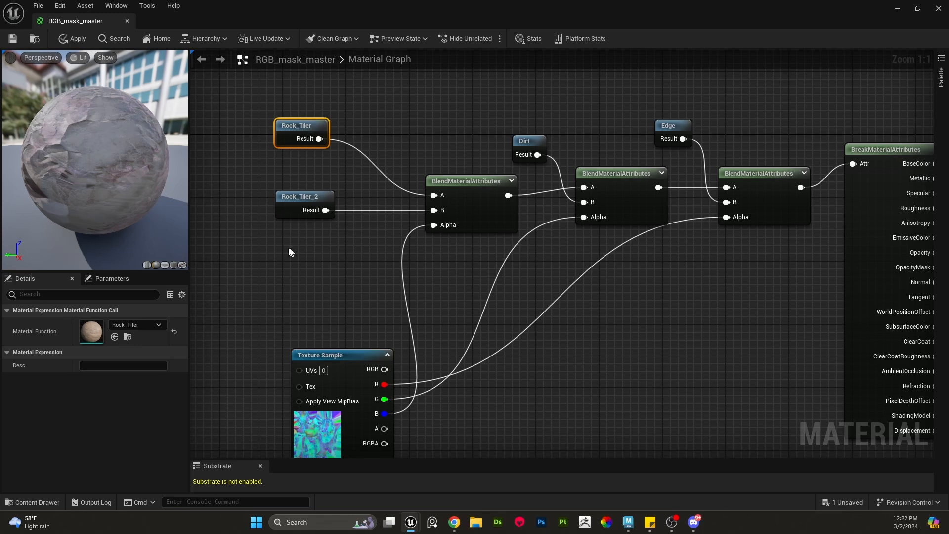
pyautogui.moveTo(300, 207); pyautogui.dragTo(292, 215)
pyautogui.moveTo(299, 128); pyautogui.dragTo(283, 129)
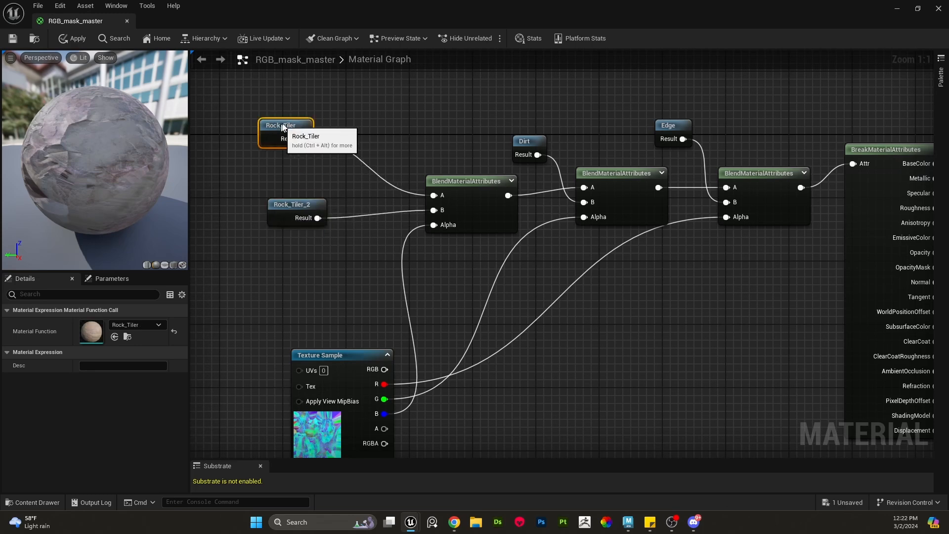
# - Reposition the last BlendMaterialAttributes node and the Dirt and Edge function nodes to tidy the graph
pyautogui.moveTo(448, 307); pyautogui.dragTo(387, 293, button='right')
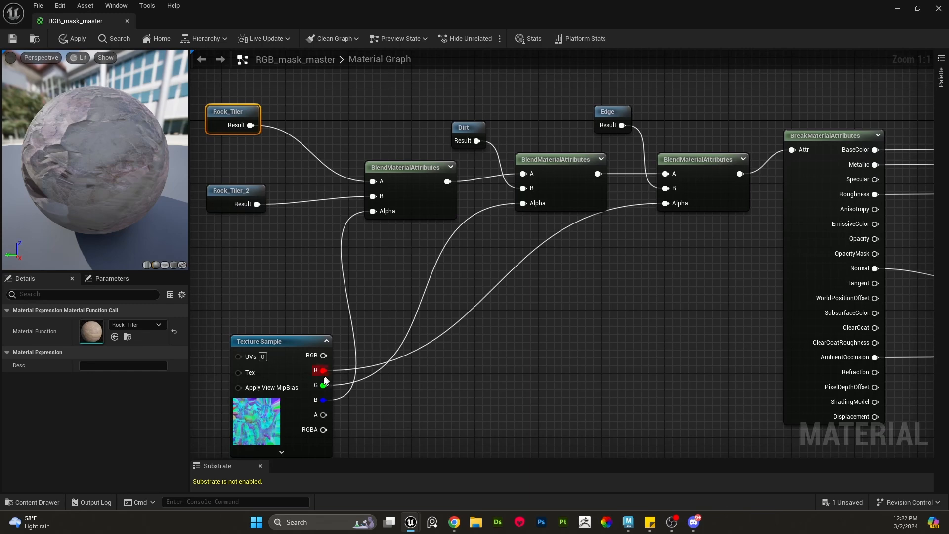
pyautogui.click(572, 197)
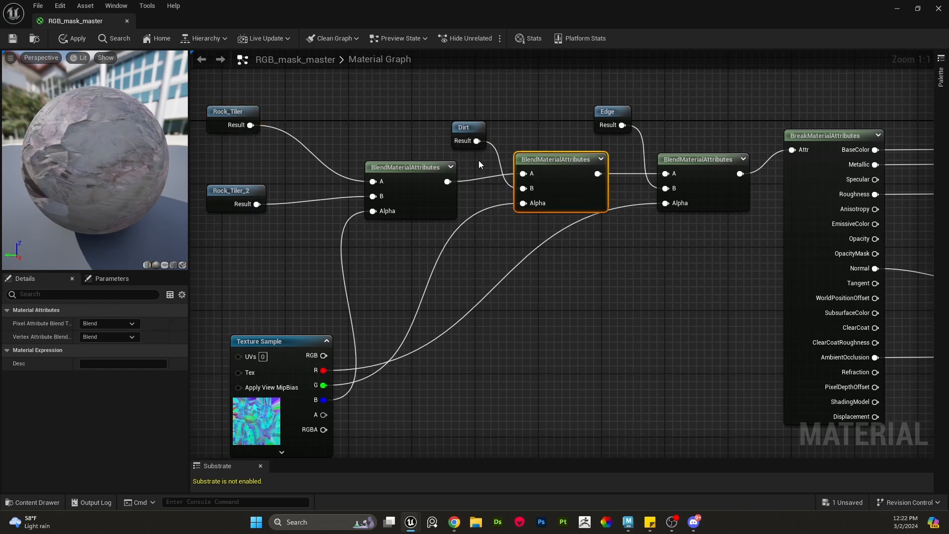
pyautogui.moveTo(557, 208); pyautogui.dragTo(497, 194, button='right')
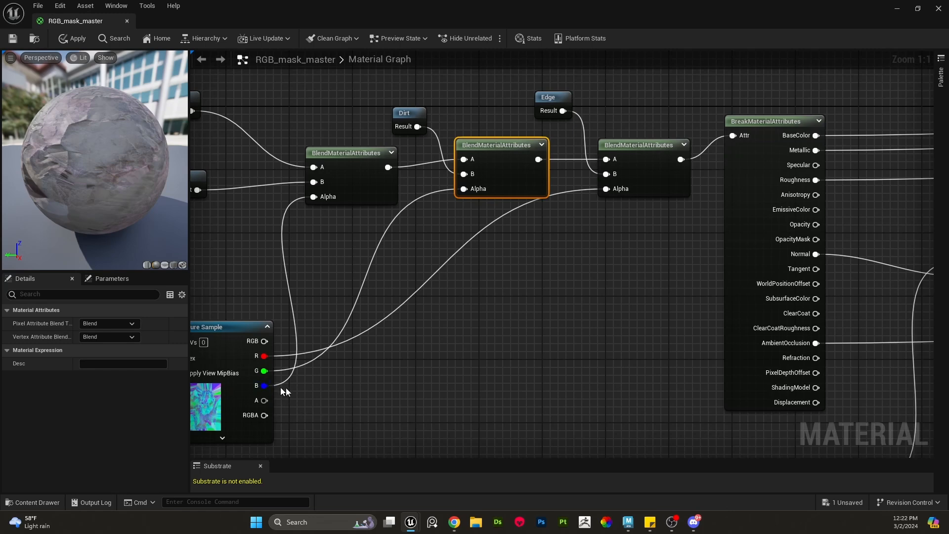
pyautogui.moveTo(638, 162); pyautogui.dragTo(639, 170)
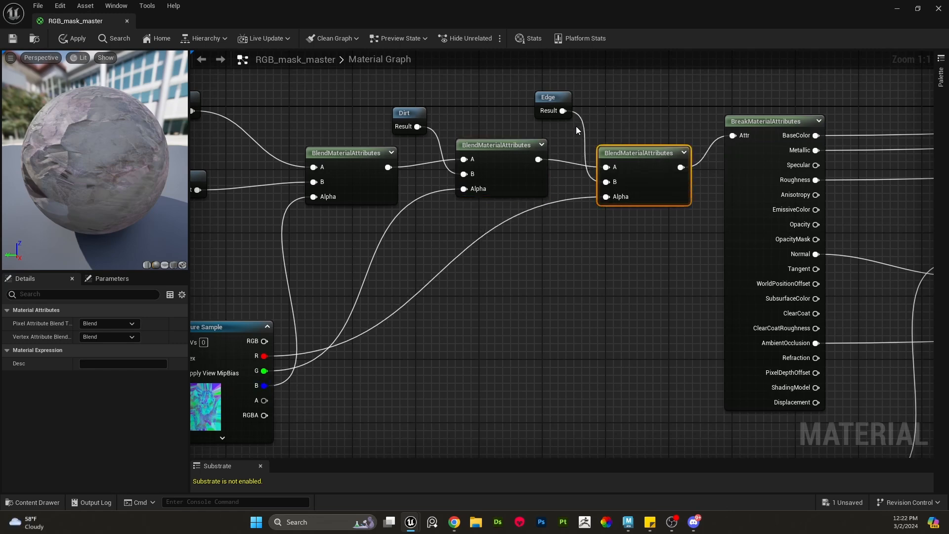
pyautogui.click(547, 97)
pyautogui.moveTo(611, 111); pyautogui.dragTo(611, 122, button='right')
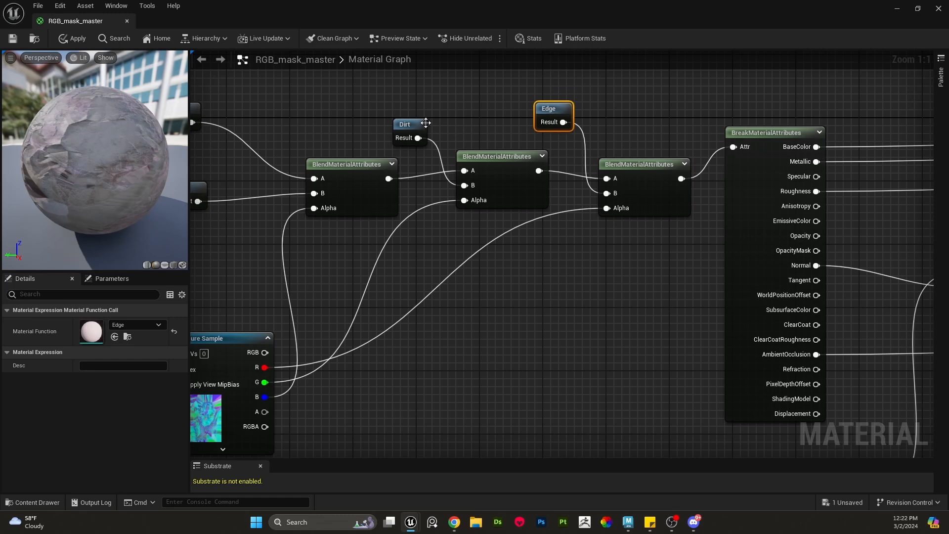
pyautogui.moveTo(425, 122); pyautogui.dragTo(418, 115)
pyautogui.moveTo(556, 107); pyautogui.dragTo(555, 115)
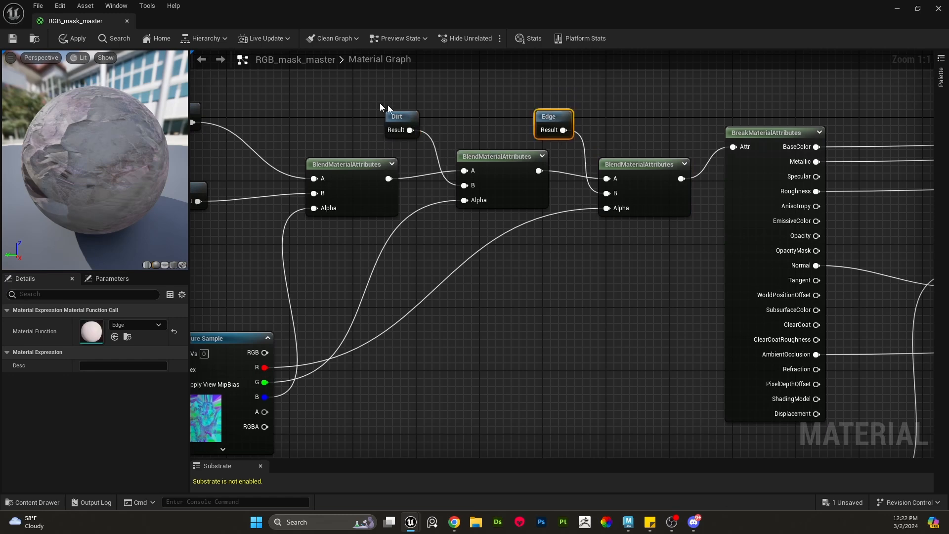
# - Move the Rock_N normal Texture Sample node beneath the RGB mask Texture Sample node in the graph
pyautogui.moveTo(323, 146); pyautogui.dragTo(403, 158, button='right')
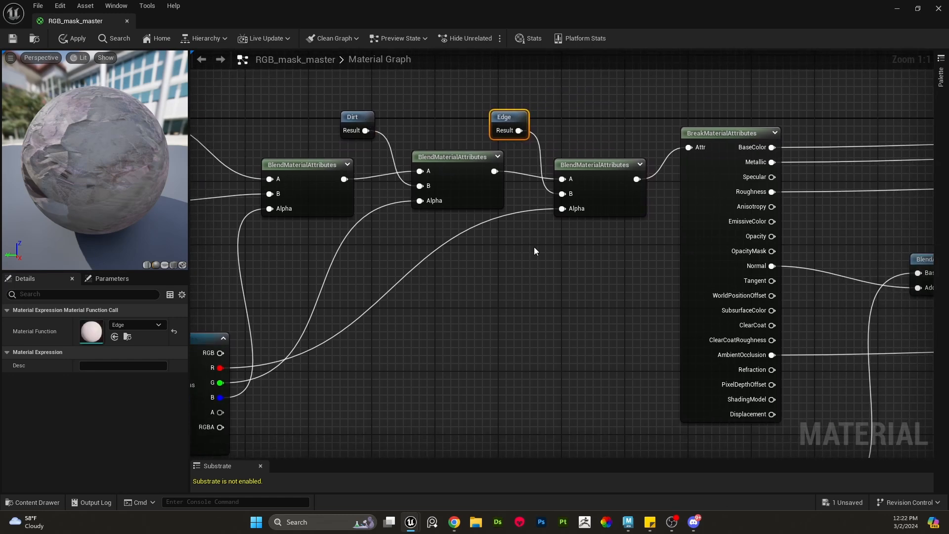
pyautogui.scroll(-3, 534, 247)
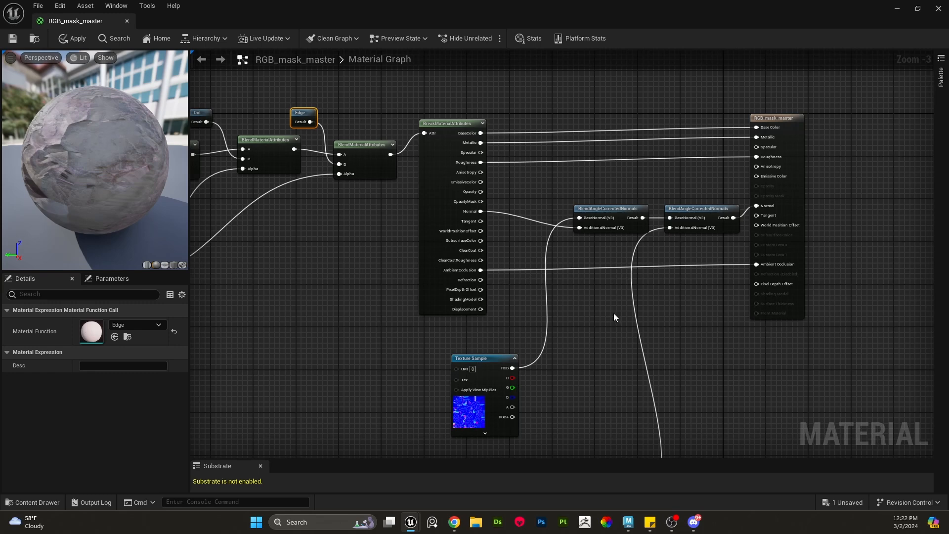
pyautogui.moveTo(613, 313); pyautogui.dragTo(577, 296, button='right')
pyautogui.scroll(1, 600, 279)
pyautogui.scroll(-1, 577, 296)
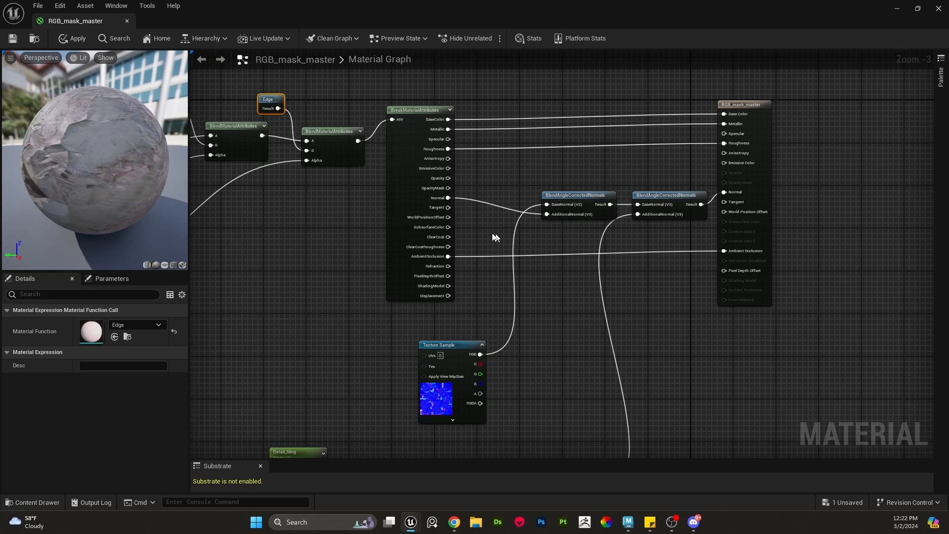
pyautogui.moveTo(560, 329); pyautogui.dragTo(608, 215, button='right')
pyautogui.moveTo(424, 167); pyautogui.dragTo(537, 283, button='right')
pyautogui.moveTo(376, 236); pyautogui.dragTo(522, 264, button='right')
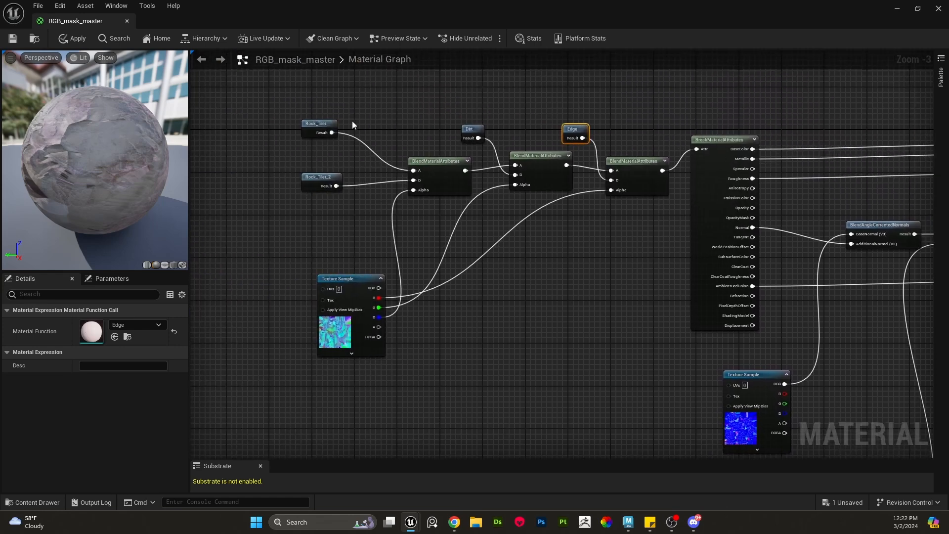
pyautogui.moveTo(681, 221); pyautogui.dragTo(441, 176, button='right')
pyautogui.moveTo(560, 343); pyautogui.dragTo(578, 271, button='right')
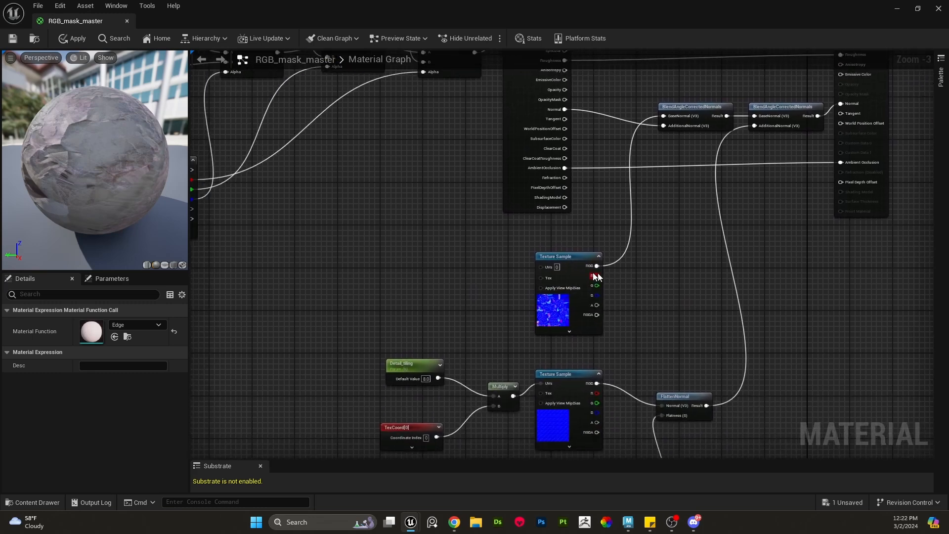
pyautogui.moveTo(579, 271); pyautogui.dragTo(269, 271)
pyautogui.moveTo(269, 271); pyautogui.dragTo(430, 262, button='right')
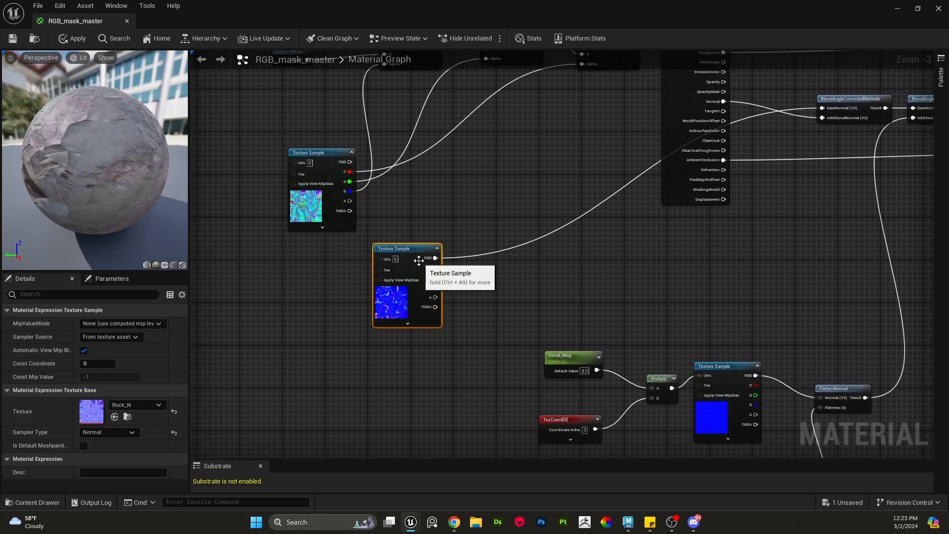
pyautogui.moveTo(428, 262); pyautogui.dragTo(329, 267)
# - Align the RGB mask and Rock_N Texture Sample nodes into a tidy column below the blend node chain
pyautogui.scroll(2, 469, 272)
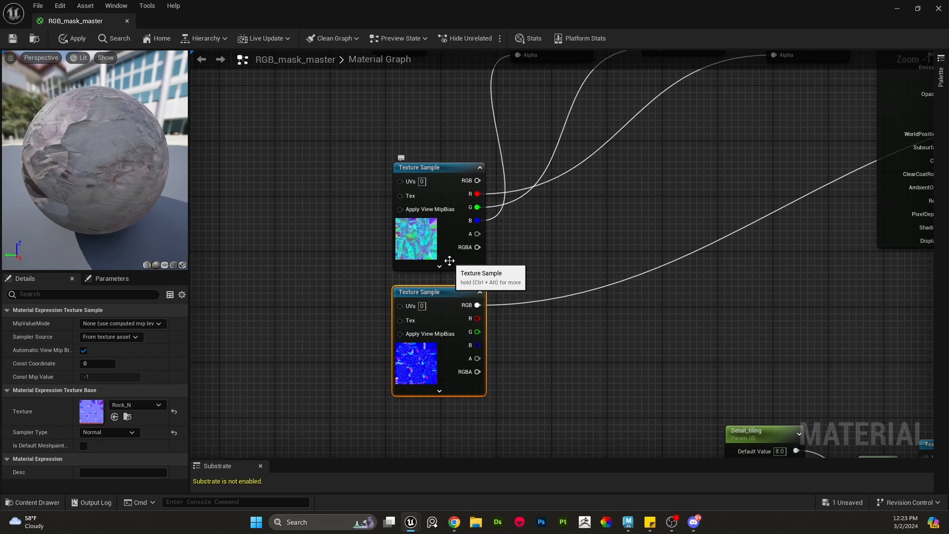
pyautogui.click(553, 254)
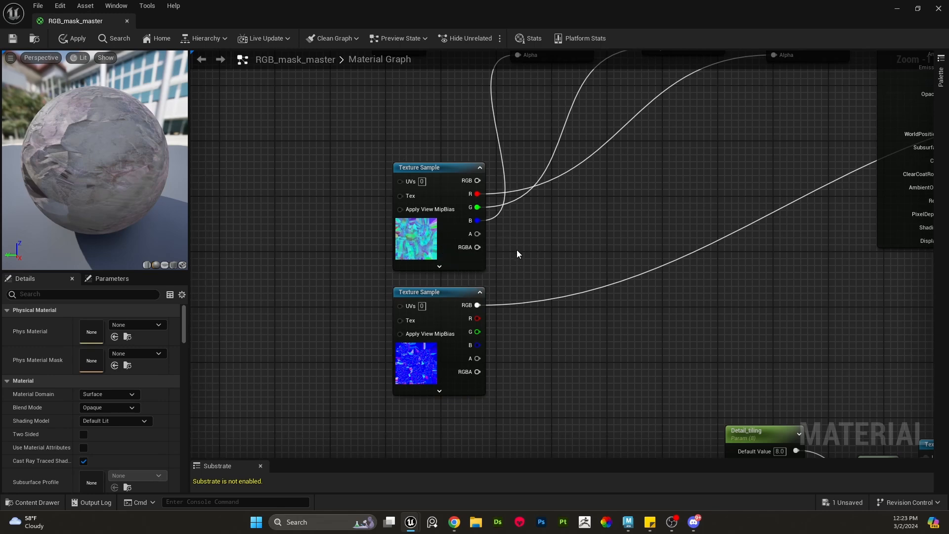
pyautogui.moveTo(350, 213); pyautogui.dragTo(438, 334)
pyautogui.moveTo(432, 251); pyautogui.dragTo(431, 267)
pyautogui.click(513, 298)
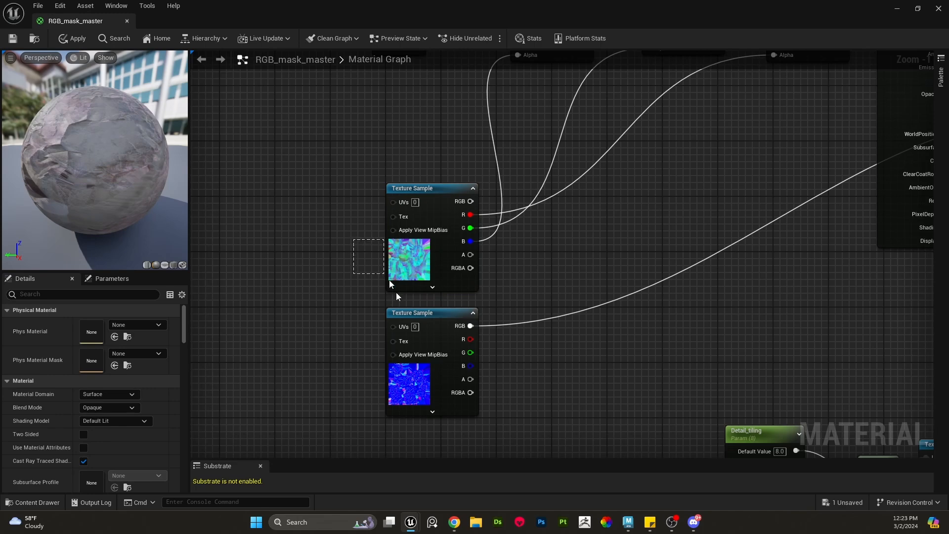
pyautogui.moveTo(396, 293); pyautogui.dragTo(444, 293)
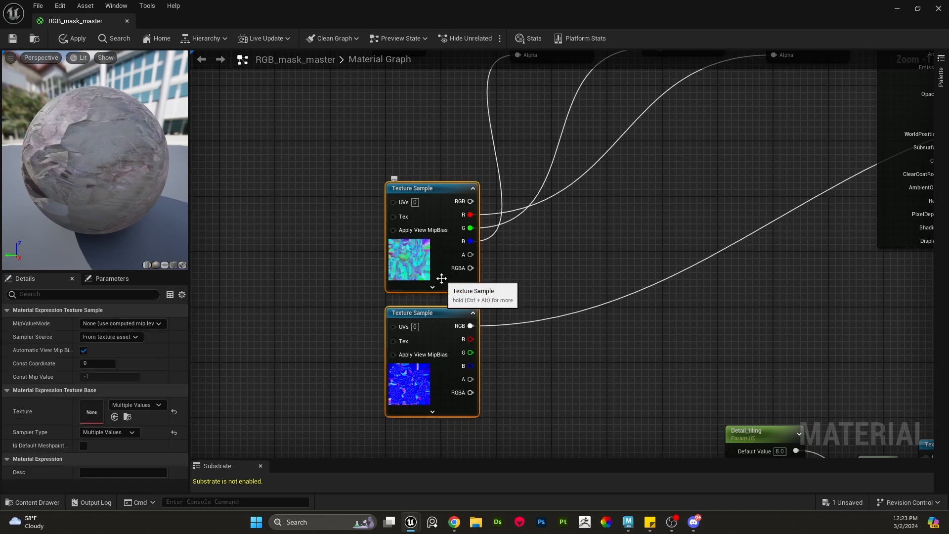
pyautogui.click(503, 290)
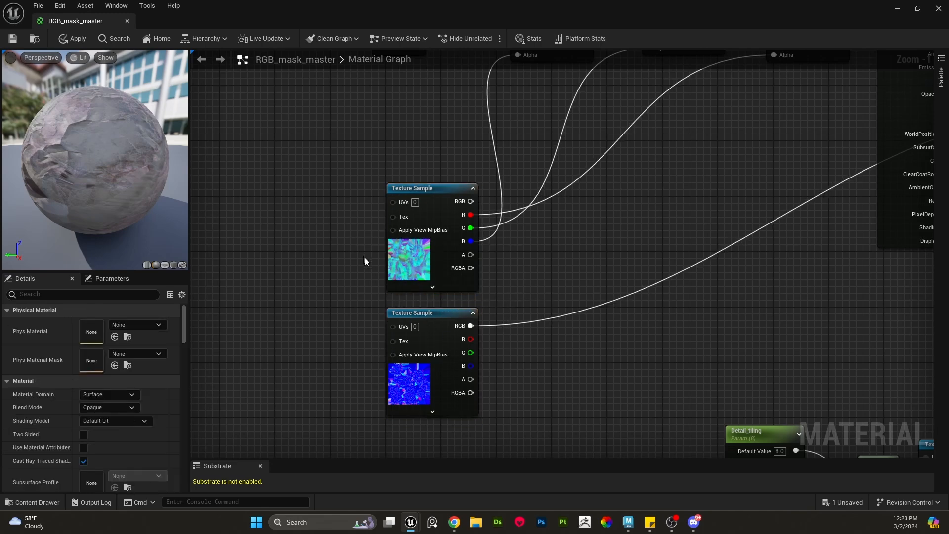
pyautogui.moveTo(364, 260); pyautogui.dragTo(447, 352)
pyautogui.scroll(-2, 534, 317)
pyautogui.click(533, 311)
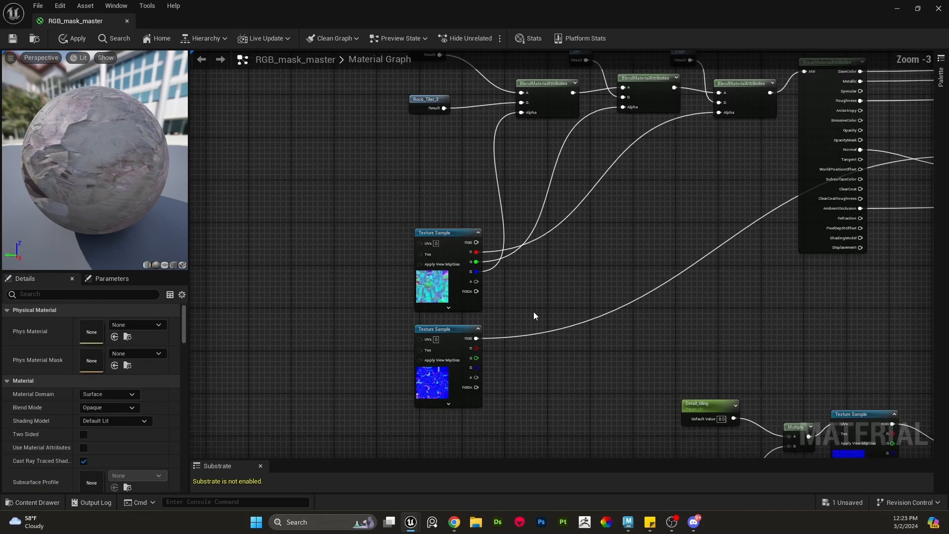
pyautogui.scroll(-1, 533, 311)
pyautogui.scroll(5, 463, 283)
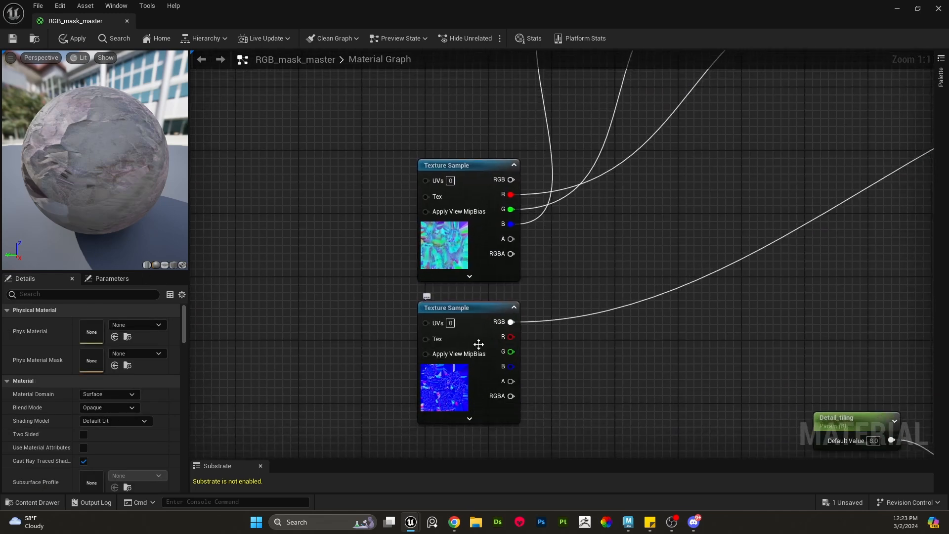
pyautogui.click(479, 345)
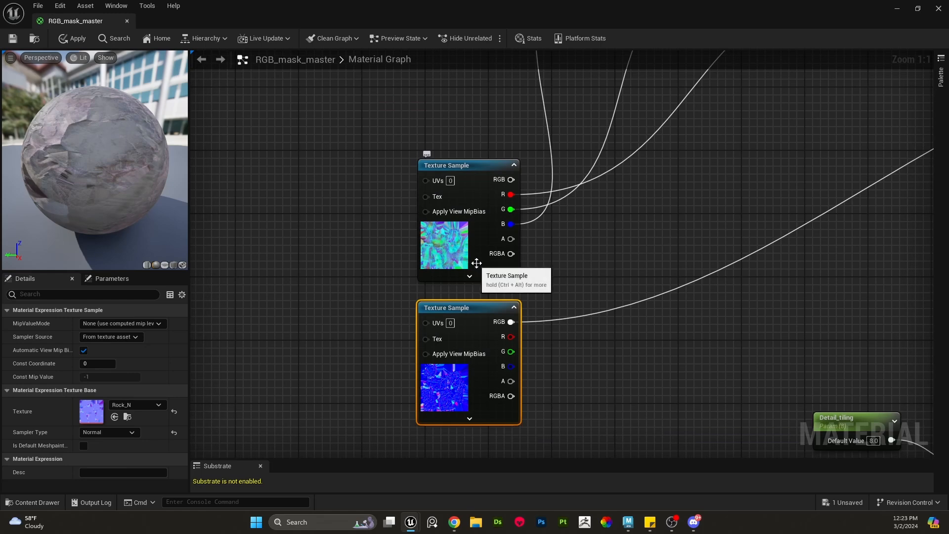
pyautogui.moveTo(475, 262); pyautogui.dragTo(472, 256)
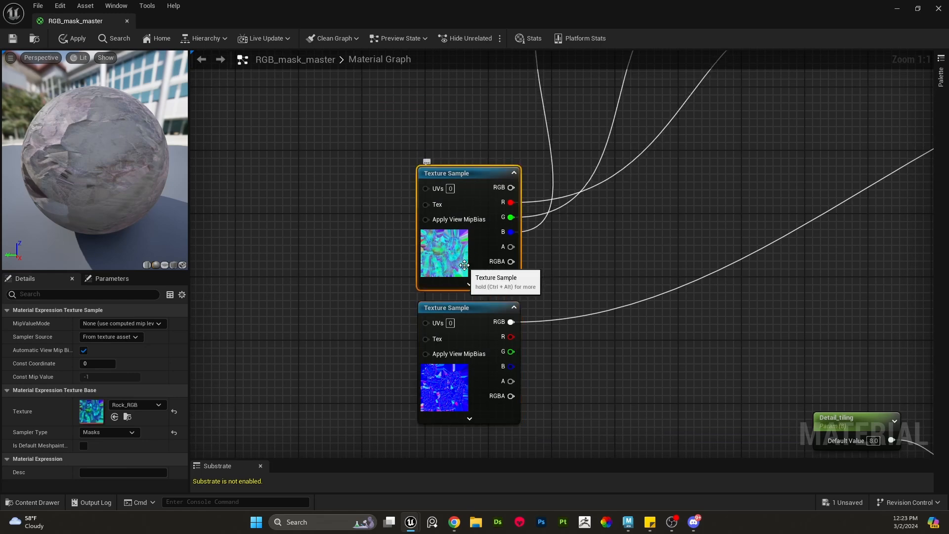
pyautogui.moveTo(386, 274); pyautogui.dragTo(460, 336)
pyautogui.scroll(-3, 661, 352)
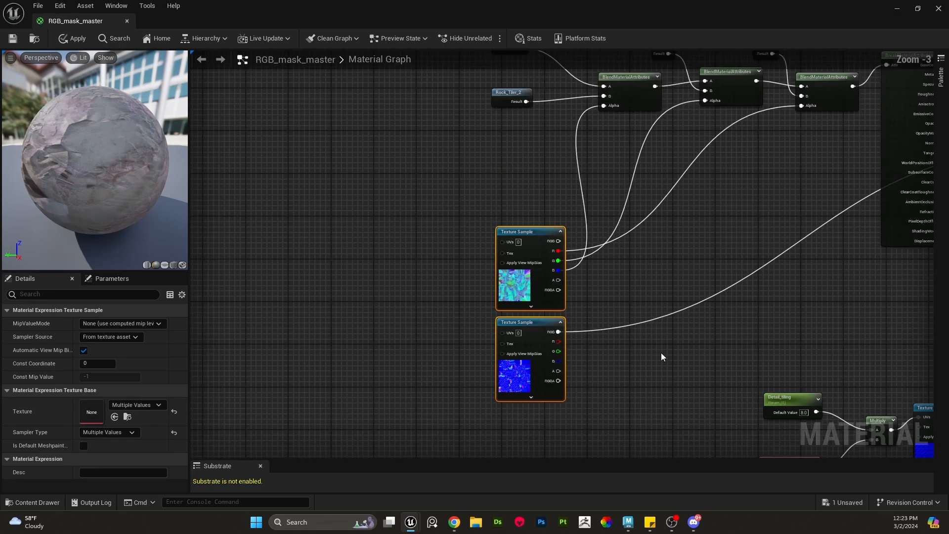
pyautogui.moveTo(660, 352); pyautogui.dragTo(550, 421, button='right')
pyautogui.moveTo(695, 210); pyautogui.dragTo(268, 75)
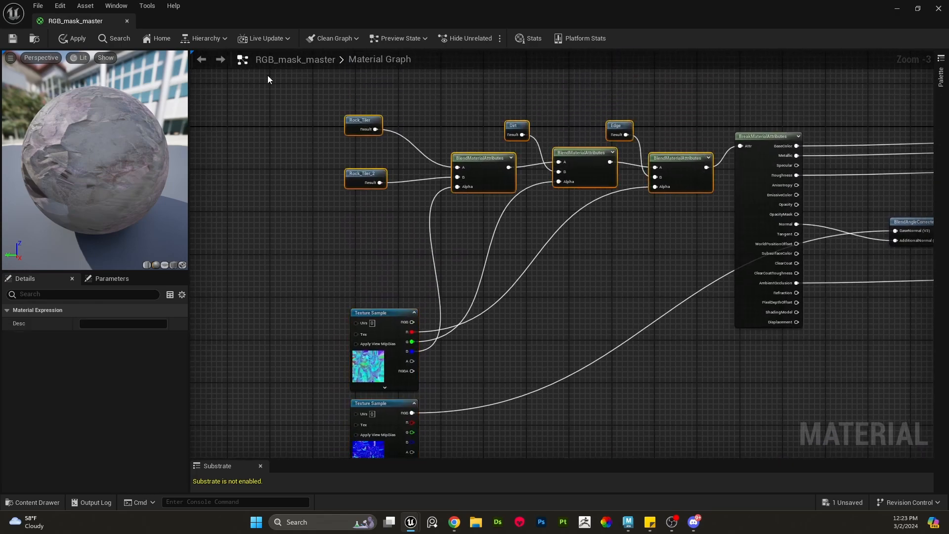
pyautogui.moveTo(555, 314); pyautogui.dragTo(324, 110, button='right')
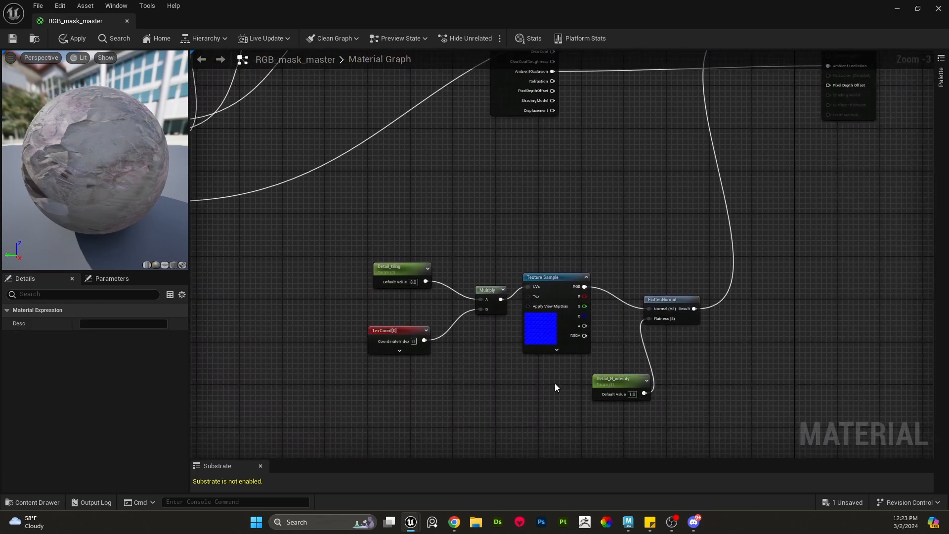
# - Tidy the detail normal group by aligning the Detail_tiling and TexCoord nodes with the Multiply node
pyautogui.moveTo(350, 243); pyautogui.dragTo(595, 384)
pyautogui.moveTo(686, 410); pyautogui.dragTo(684, 411)
pyautogui.scroll(3, 684, 410)
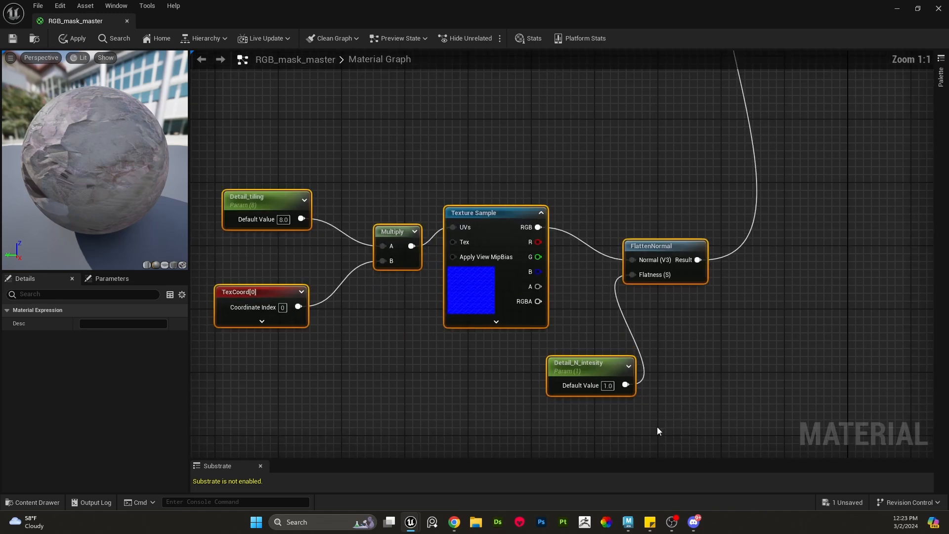
pyautogui.click(304, 251)
pyautogui.moveTo(269, 298); pyautogui.dragTo(278, 290)
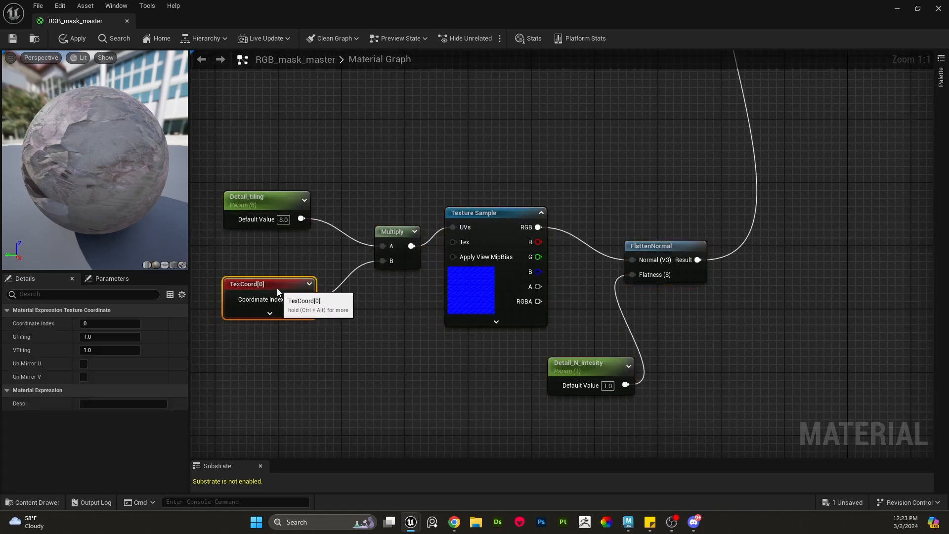
pyautogui.moveTo(280, 207); pyautogui.dragTo(287, 207)
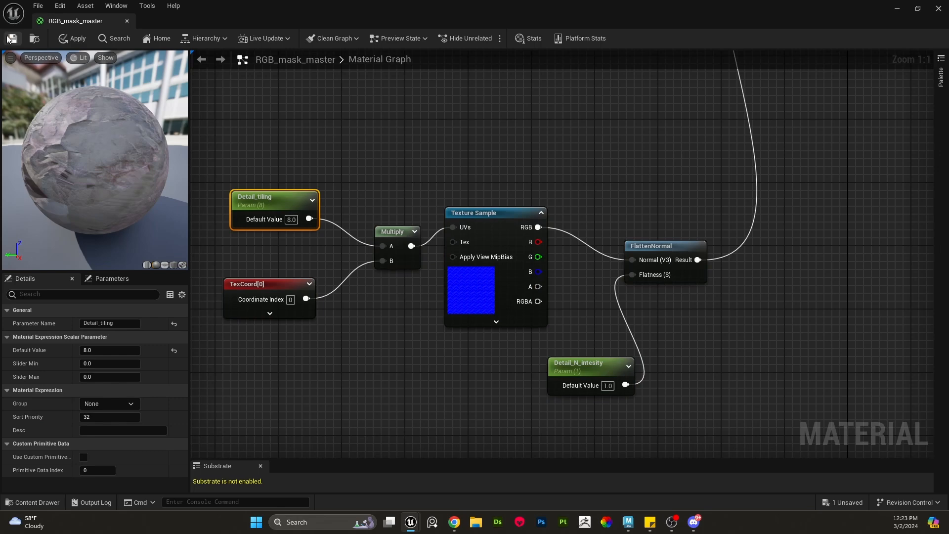
pyautogui.moveTo(303, 244); pyautogui.dragTo(333, 246, button='right')
pyautogui.scroll(-5, 332, 245)
pyautogui.moveTo(264, 218); pyautogui.dragTo(393, 279, button='right')
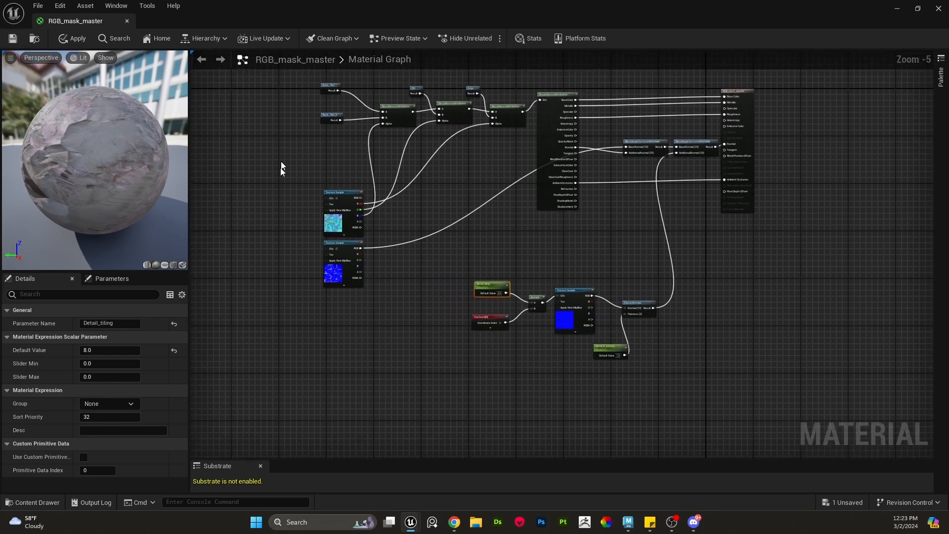
# - Save the material and line up the two BlendAngleCorrectedNormals nodes beside the material output
pyautogui.click(13, 39)
pyautogui.scroll(3, 797, 165)
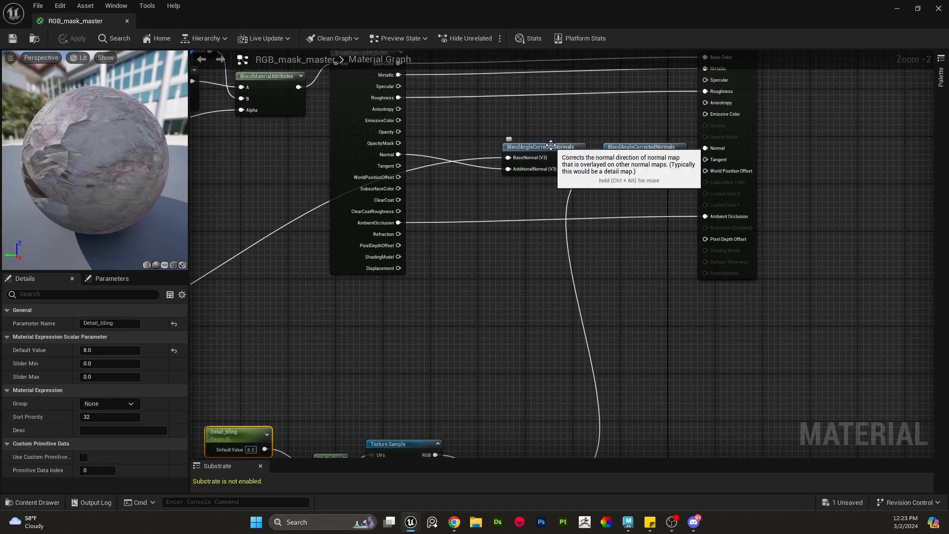
pyautogui.moveTo(551, 145); pyautogui.dragTo(527, 146)
pyautogui.moveTo(643, 148); pyautogui.dragTo(621, 149)
pyautogui.moveTo(652, 141); pyautogui.dragTo(715, 223, button='right')
# - Close the RGB_mask_master editor, applying the changes to the original material
pyautogui.scroll(-1, 715, 223)
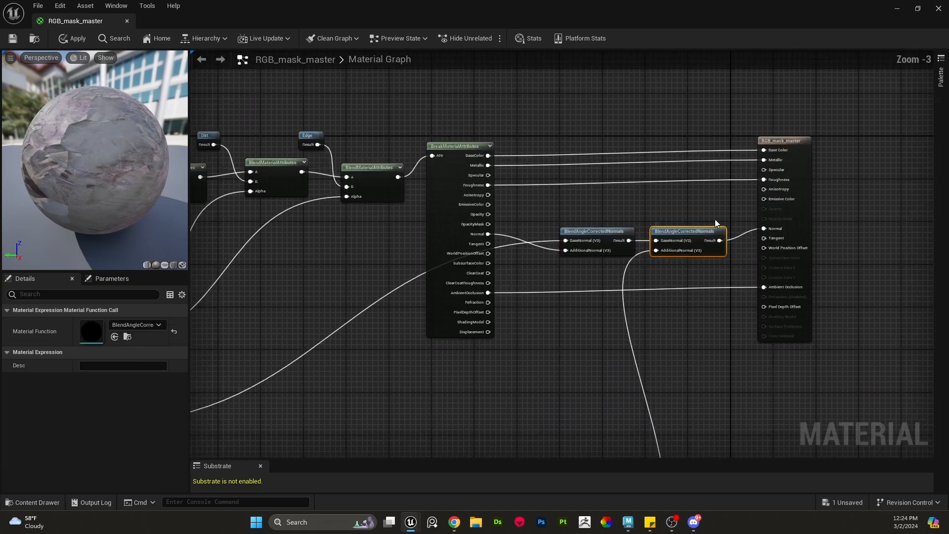
pyautogui.scroll(-3, 715, 224)
pyautogui.moveTo(713, 355); pyautogui.dragTo(645, 338, button='right')
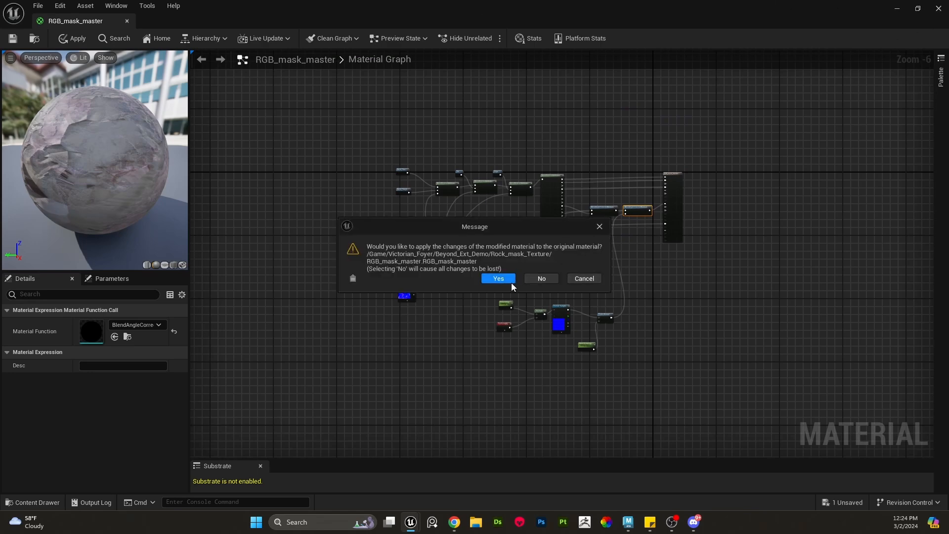
pyautogui.click(500, 278)
# - Open the Giant_Rock_Mat material instance from the Rock_mask_Texture folder
pyautogui.rightClick(328, 442)
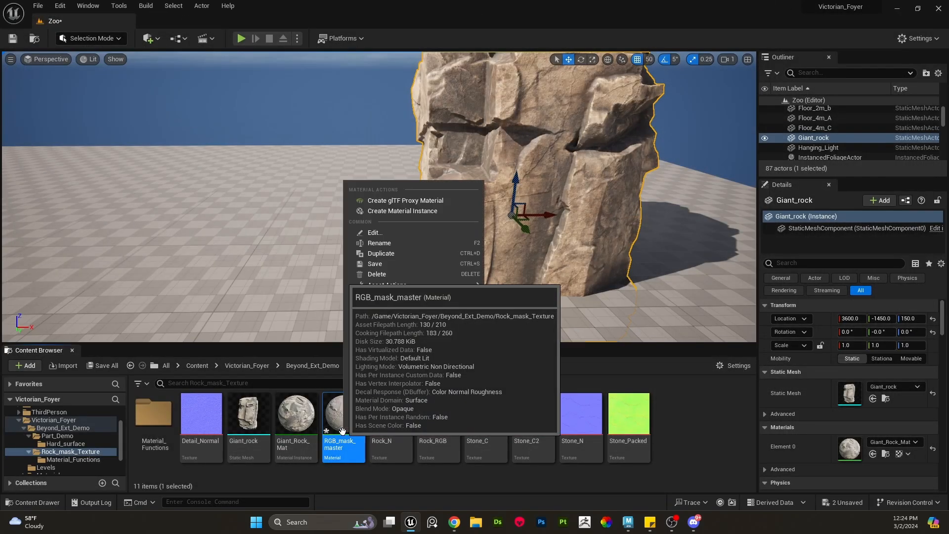
pyautogui.click(387, 277)
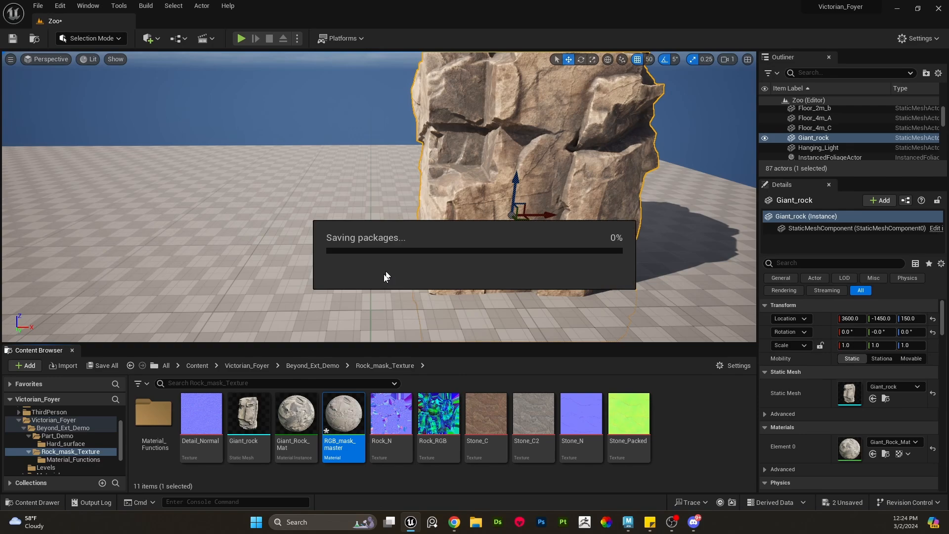
pyautogui.doubleClick(296, 416)
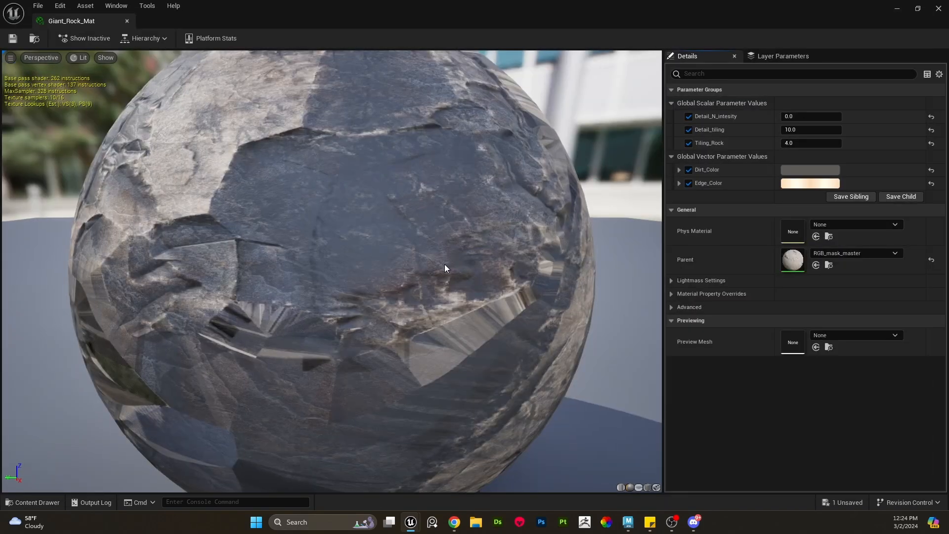
# - Restore and shrink the Giant_Rock_Mat editor window, placing it beside the level viewport
pyautogui.moveTo(525, 4)
pyautogui.mouseDown()
pyautogui.moveTo(439, 25)
pyautogui.moveTo(475, 29)
pyautogui.moveTo(525, 2)
pyautogui.mouseUp()
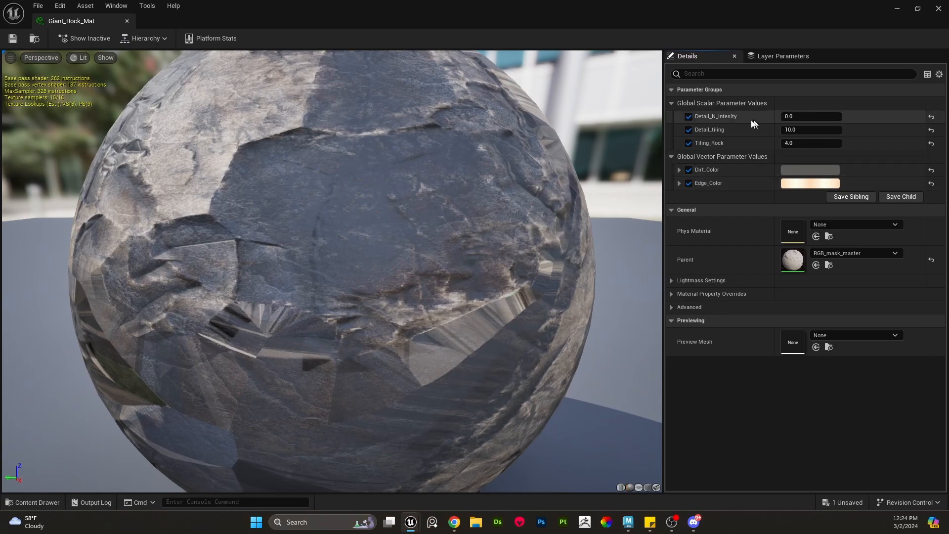
pyautogui.doubleClick(738, 20)
pyautogui.moveTo(738, 20); pyautogui.dragTo(699, 30)
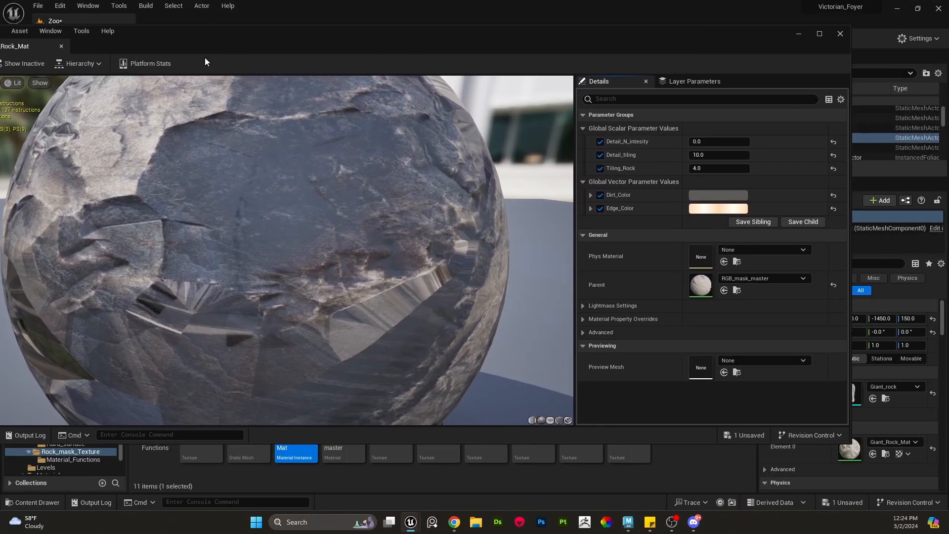
pyautogui.moveTo(235, 40); pyautogui.dragTo(332, 71)
pyautogui.moveTo(38, 52); pyautogui.dragTo(536, 104)
pyautogui.moveTo(744, 117); pyautogui.dragTo(224, 125)
pyautogui.scroll(5, 552, 289)
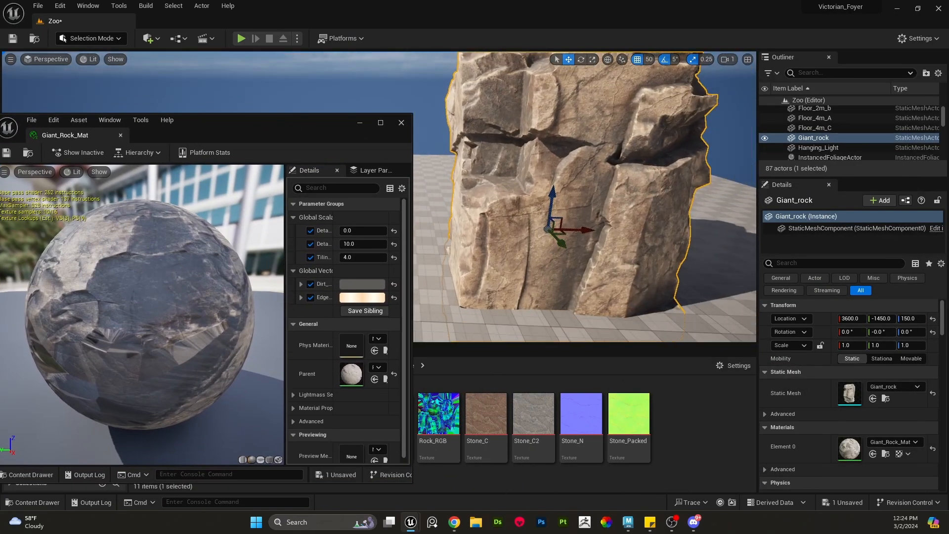
# - Play the level from the viewport to inspect the giant rock's surface up close, then exit play mode
pyautogui.rightClick(550, 291)
pyautogui.click(594, 323)
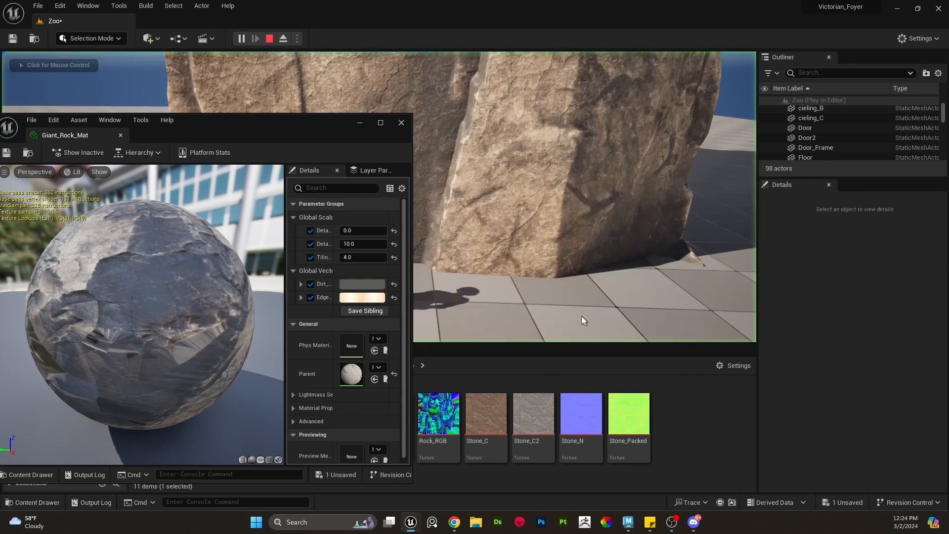
pyautogui.click(583, 321)
pyautogui.press('w')
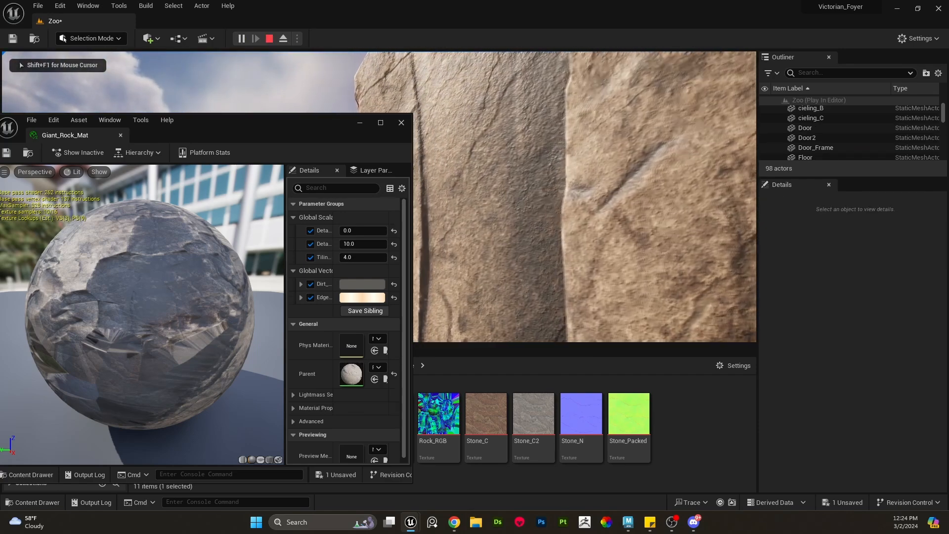
pyautogui.press('s')
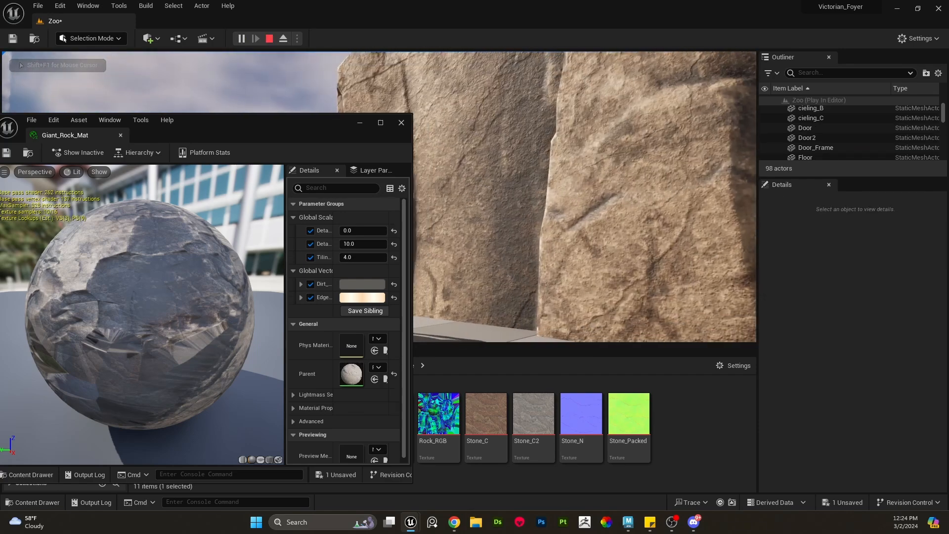
pyautogui.press('Escape')
pyautogui.moveTo(486, 220)
pyautogui.mouseDown(button='right')
pyautogui.moveTo(487, 228)
pyautogui.moveTo(499, 217)
pyautogui.moveTo(487, 220)
pyautogui.mouseUp(button='right')
pyautogui.press('w')
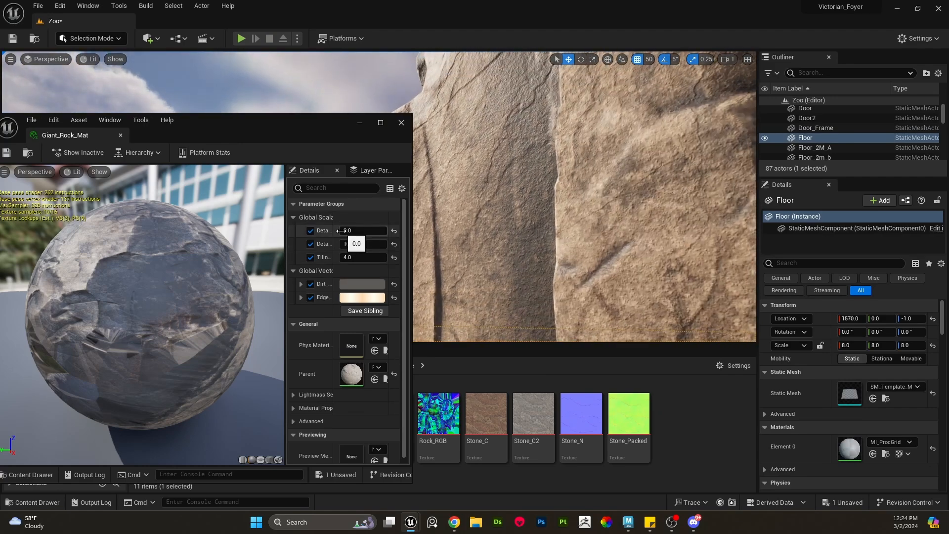
# - Widen the details panel inside the Giant_Rock_Mat editor so the parameter names are readable
pyautogui.moveTo(285, 220); pyautogui.dragTo(205, 222)
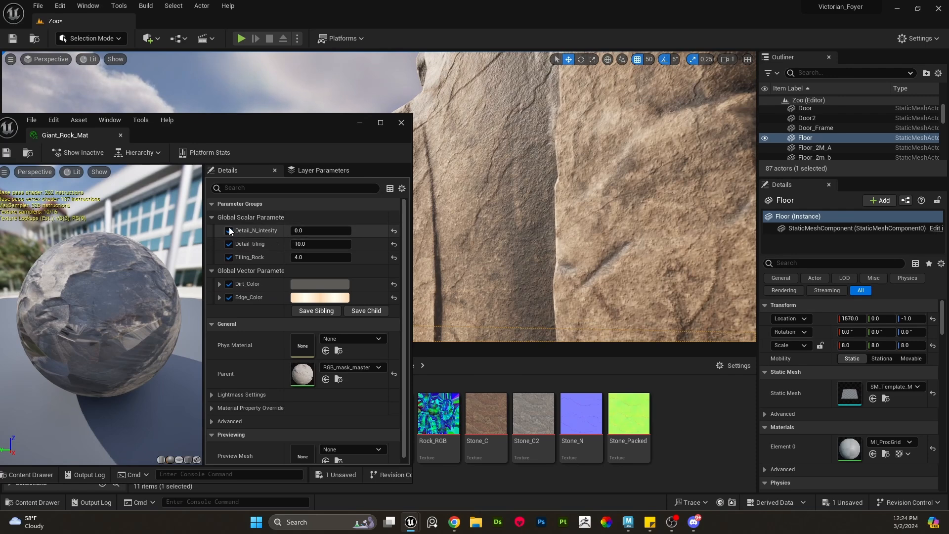
pyautogui.moveTo(206, 228); pyautogui.dragTo(218, 228)
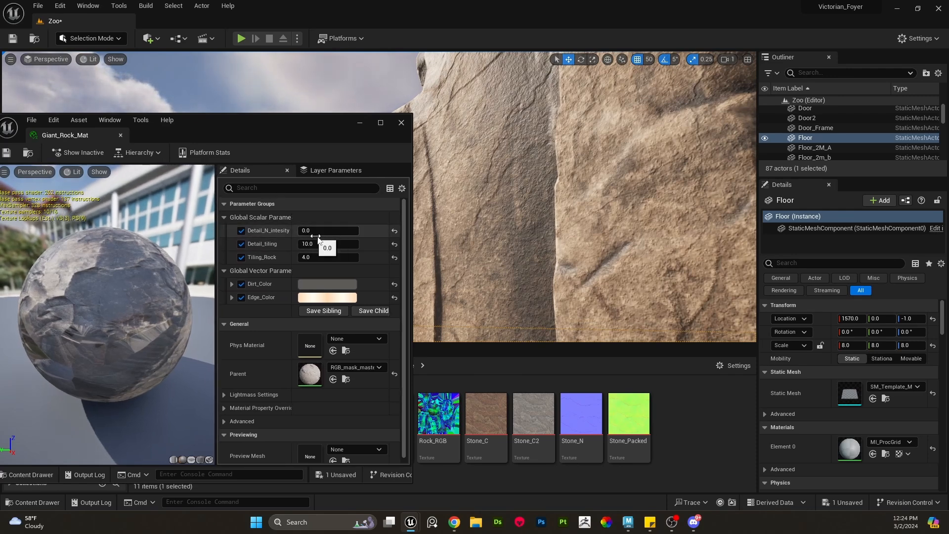
# - Try Tiling_Rock values of 2 and 1 on the giant rock while viewing it, then set it back to 4
pyautogui.click(322, 257)
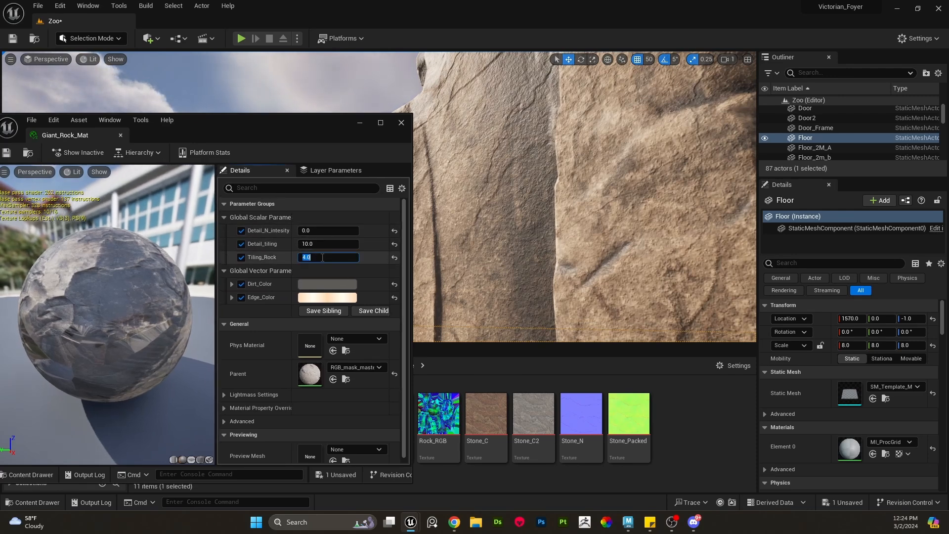
pyautogui.write('2')
pyautogui.press('Return')
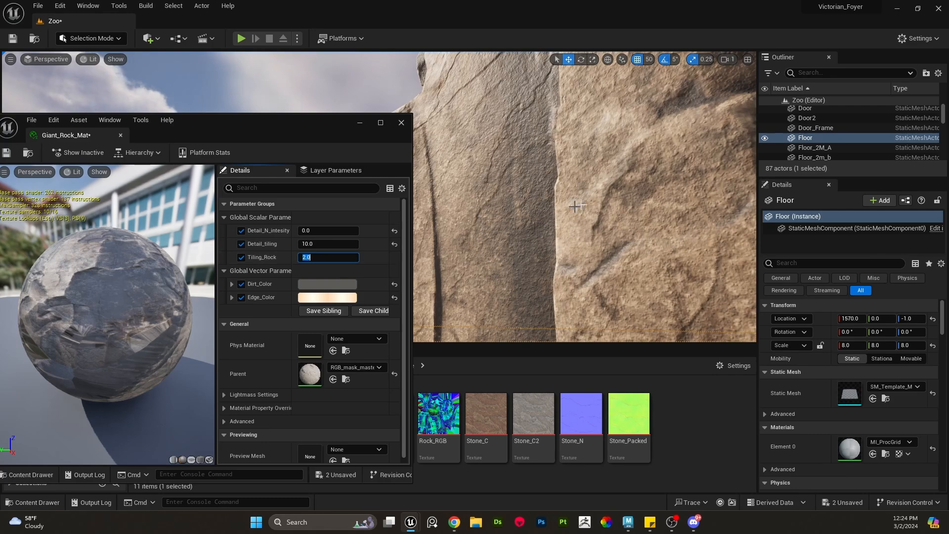
pyautogui.moveTo(495, 222); pyautogui.dragTo(467, 166, button='right')
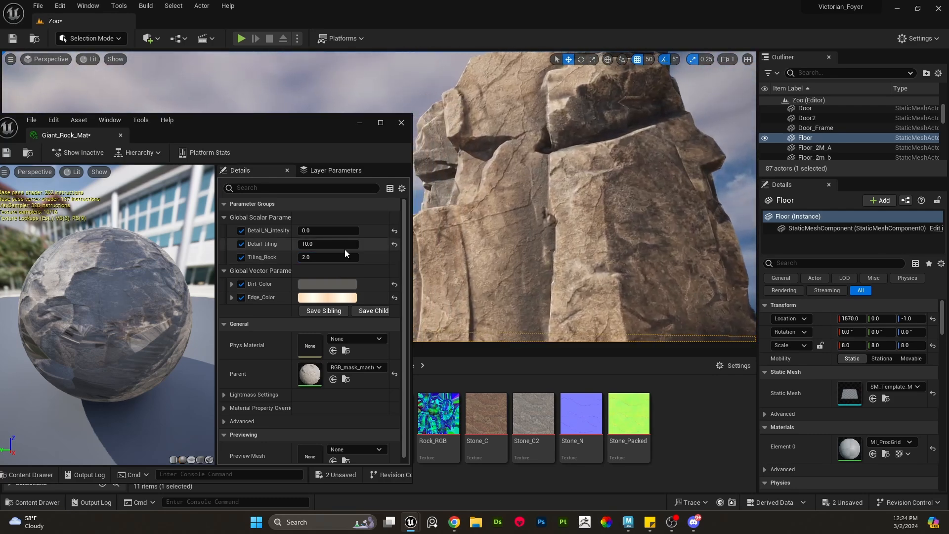
pyautogui.click(328, 256)
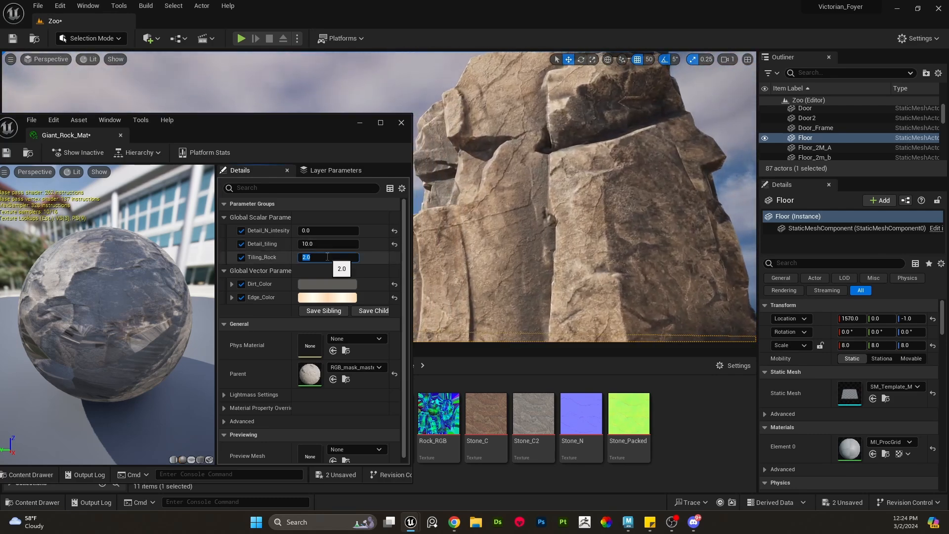
pyautogui.write('1')
pyautogui.press('Return')
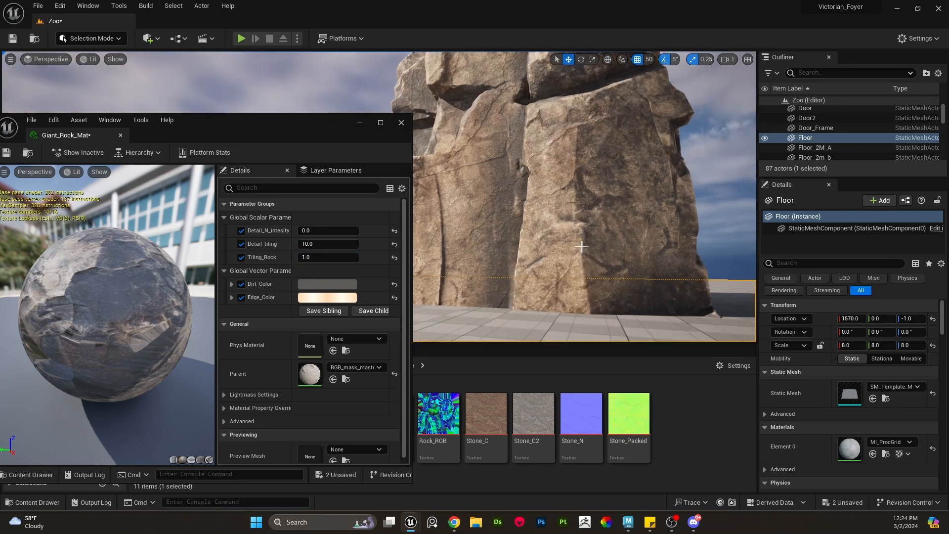
pyautogui.moveTo(312, 258)
pyautogui.mouseDown()
pyautogui.moveTo(410, 258)
pyautogui.moveTo(314, 262)
pyautogui.mouseUp()
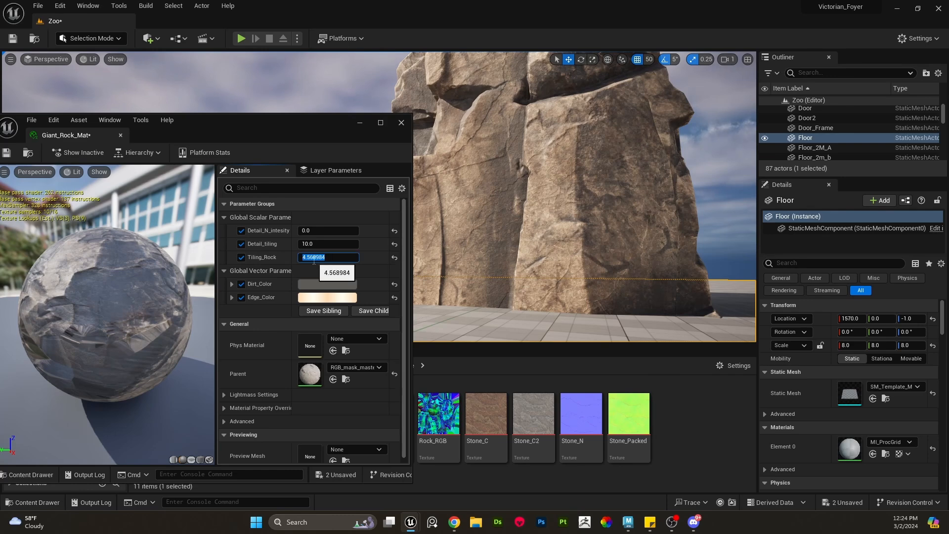
pyautogui.write('4')
pyautogui.press('Return')
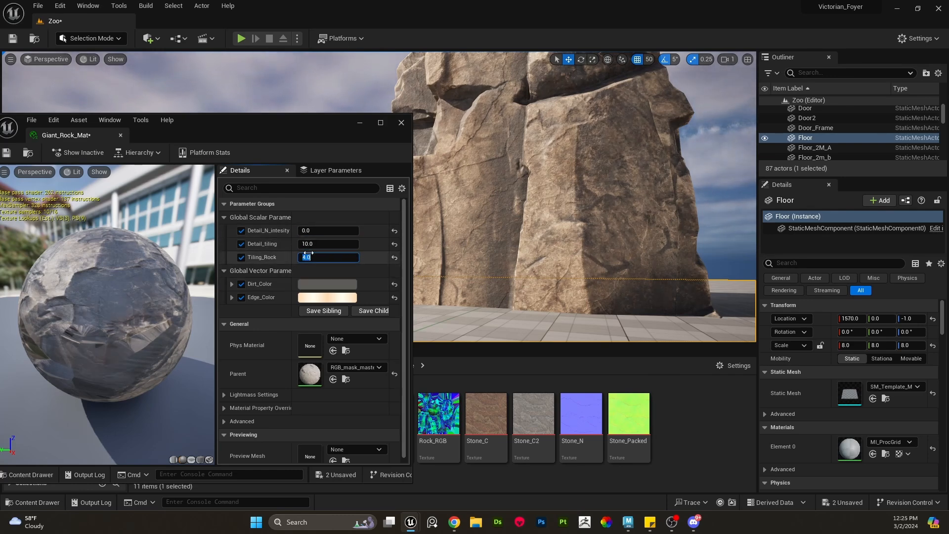
# - Switch to the Victorian_Foyer_Kit scene in Maya and select the rock mesh
pyautogui.click(628, 523)
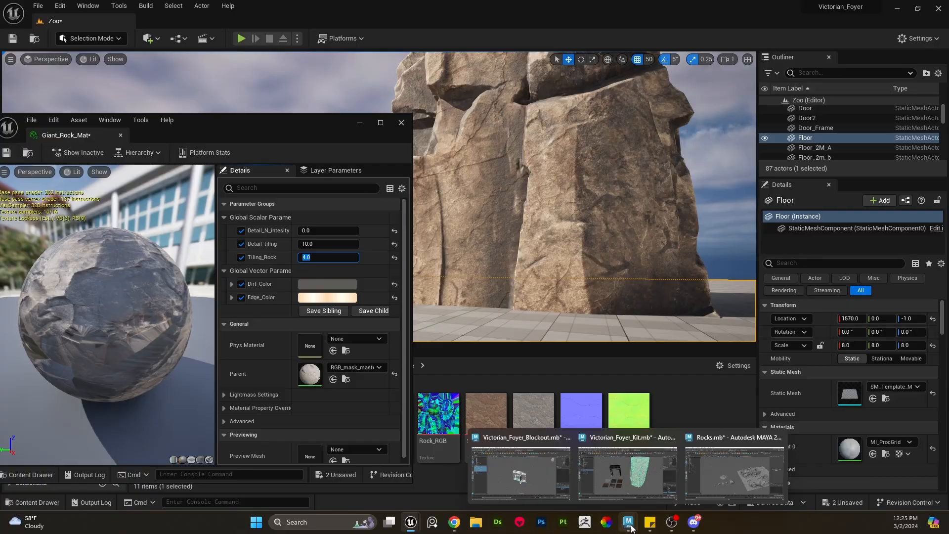
pyautogui.click(634, 491)
pyautogui.click(649, 287)
pyautogui.click(553, 177)
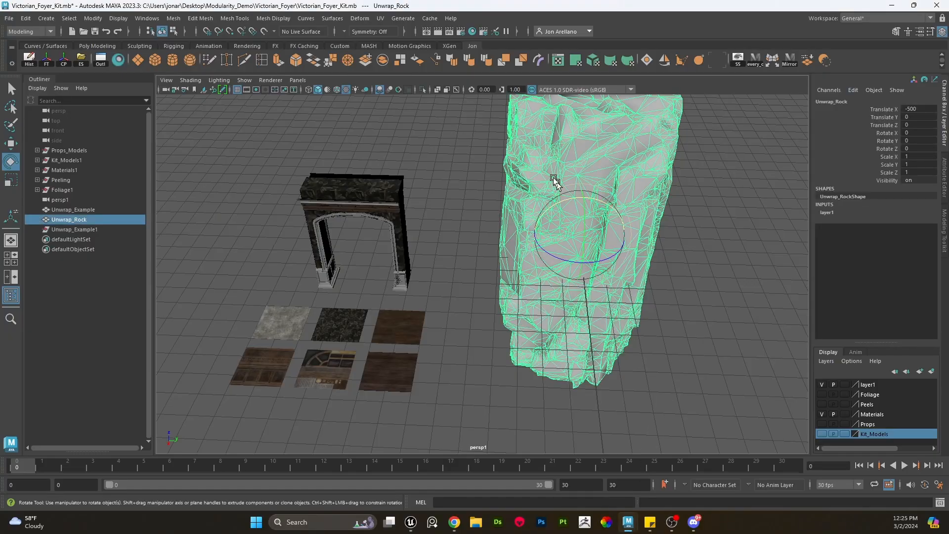
# - Open the UV Editor, select all of the rock's UV shells and get their texel density
pyautogui.click(557, 60)
pyautogui.moveTo(275, 194); pyautogui.dragTo(293, 122)
pyautogui.scroll(-3, 300, 307)
pyautogui.moveTo(295, 309); pyautogui.dragTo(367, 296, button='right')
pyautogui.click(359, 402)
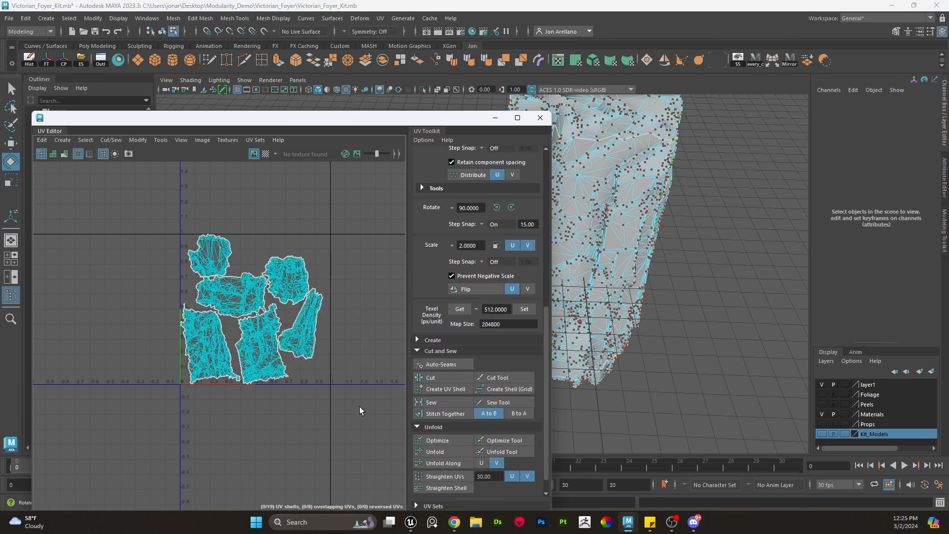
pyautogui.moveTo(362, 409); pyautogui.dragTo(118, 186)
pyautogui.scroll(2, 187, 221)
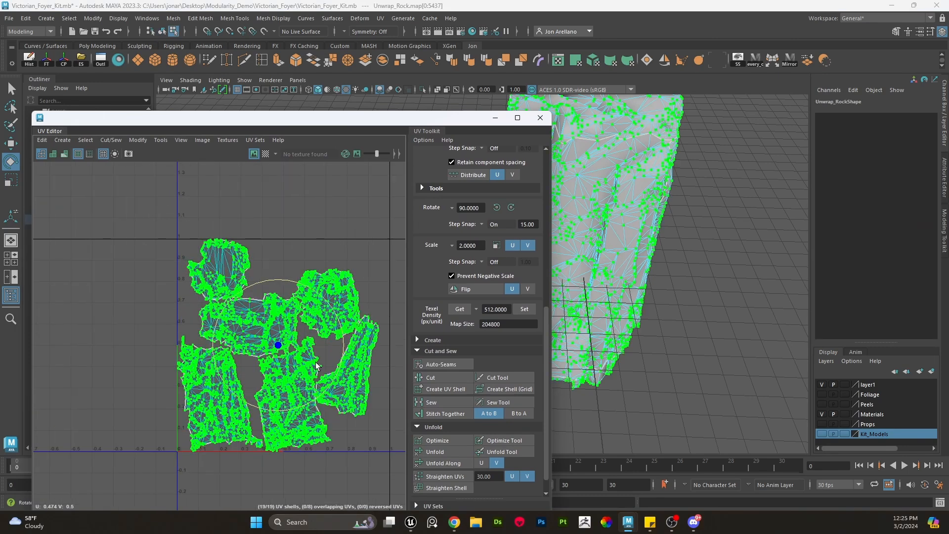
pyautogui.click(461, 310)
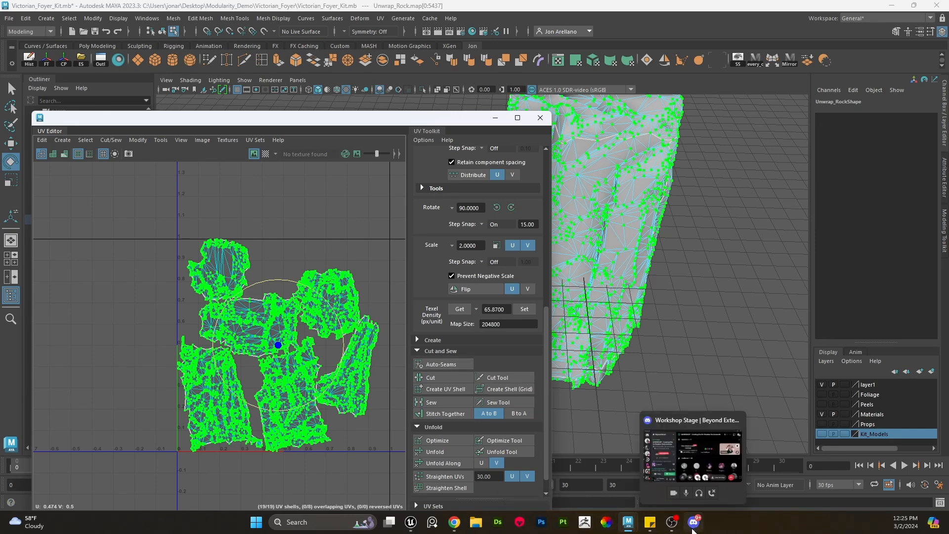
# - Return to the Unreal editor and select the giant rock in the level viewport
pyautogui.moveTo(412, 523)
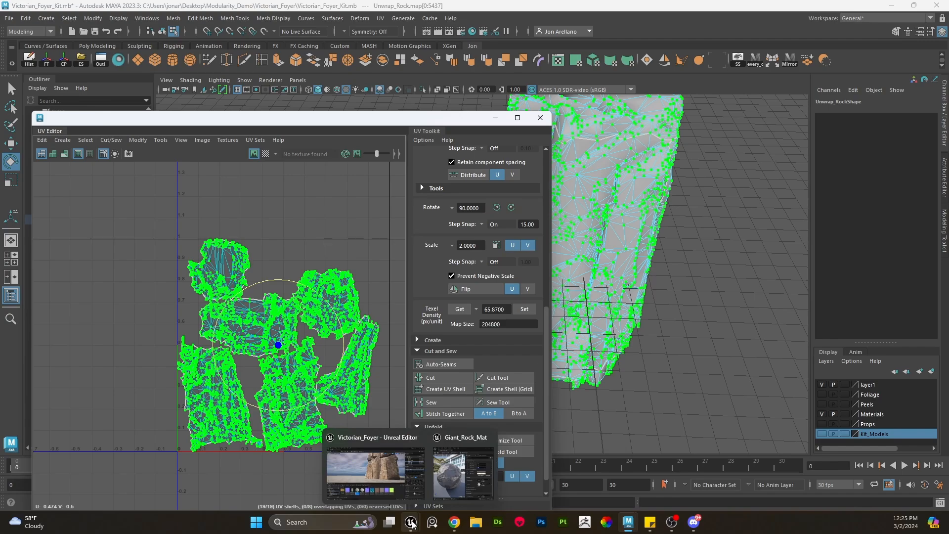
pyautogui.click(393, 474)
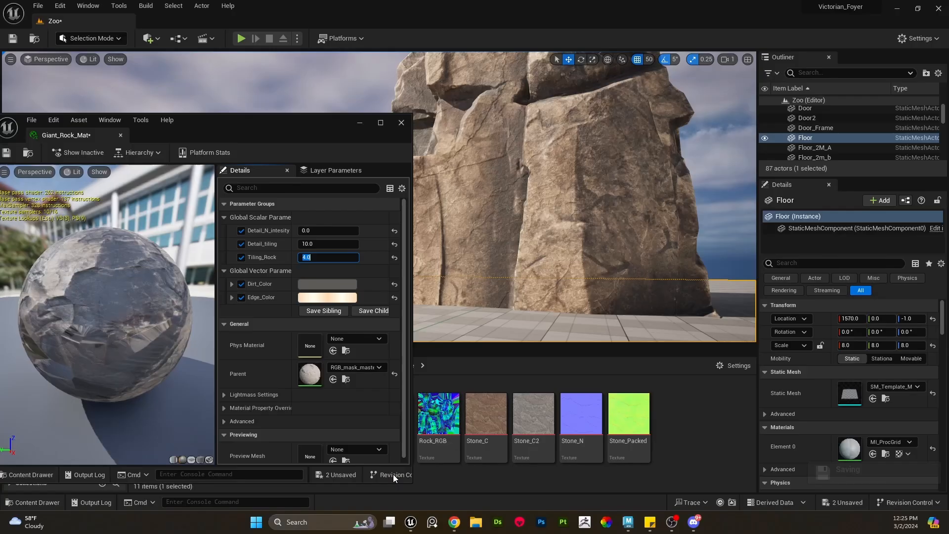
pyautogui.press('w')
pyautogui.moveTo(571, 206); pyautogui.dragTo(571, 202, button='right')
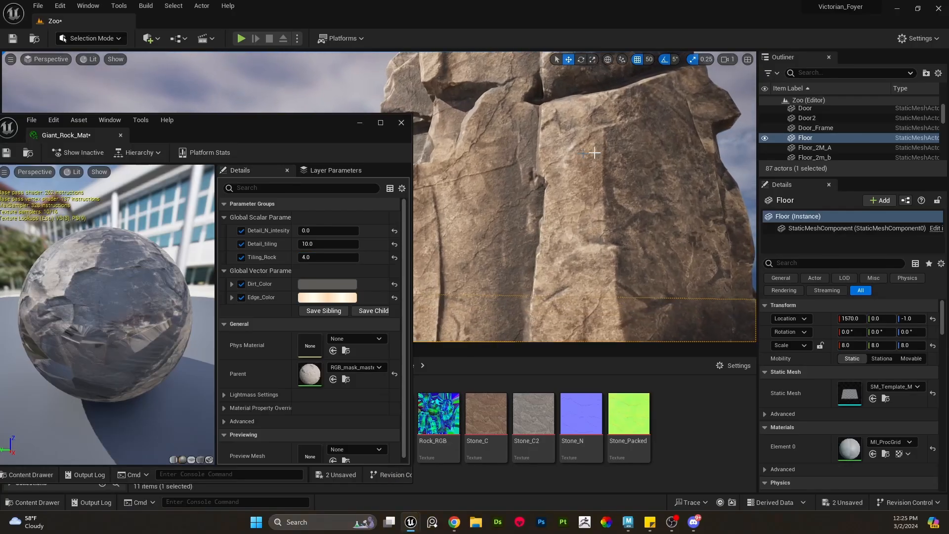
pyautogui.moveTo(519, 218); pyautogui.dragTo(499, 217, button='right')
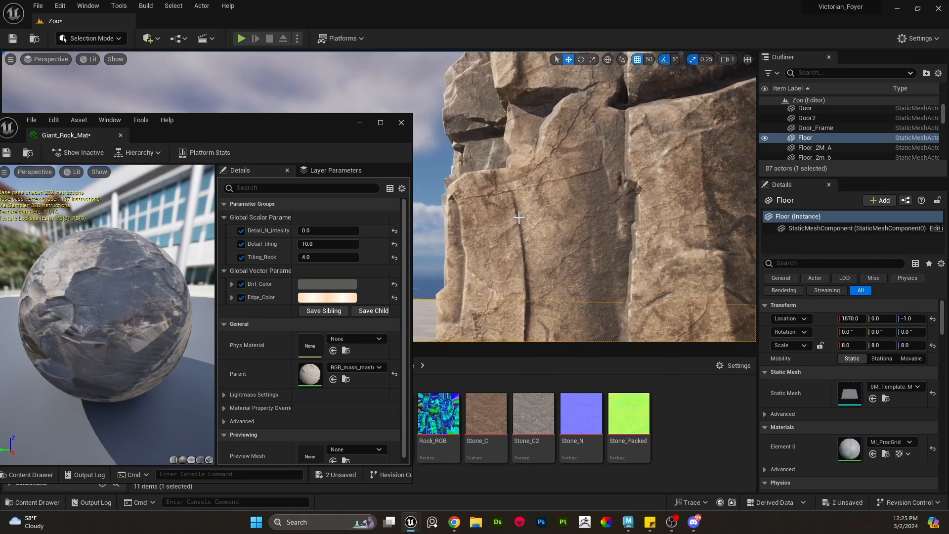
pyautogui.click(550, 239)
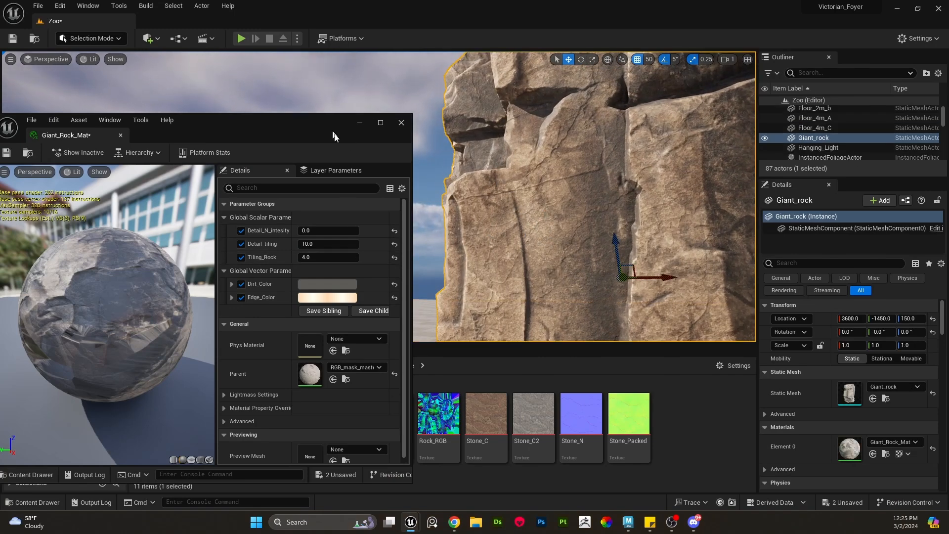
pyautogui.moveTo(509, 218); pyautogui.dragTo(531, 246, button='right')
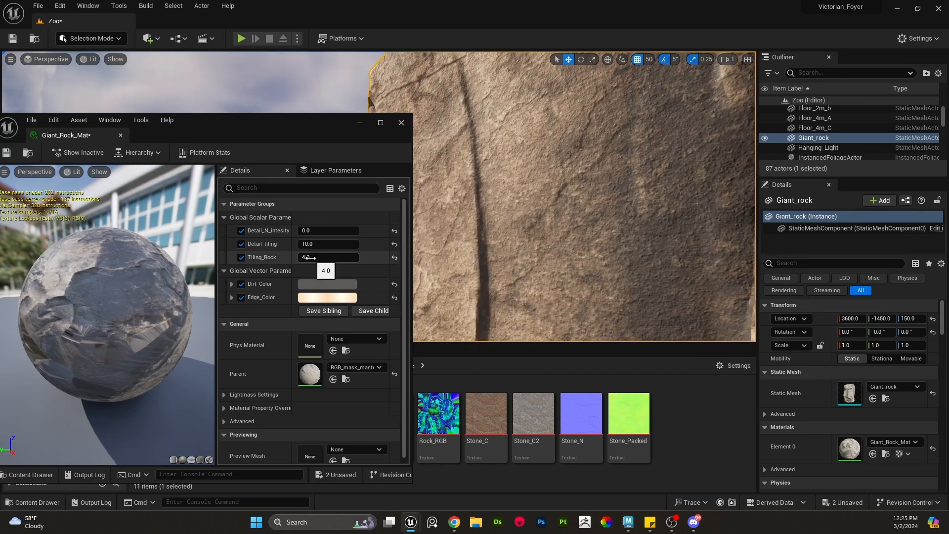
# - Try adjusting Detail_tiling on the rock material instance, then re-enter 10
pyautogui.click(309, 257)
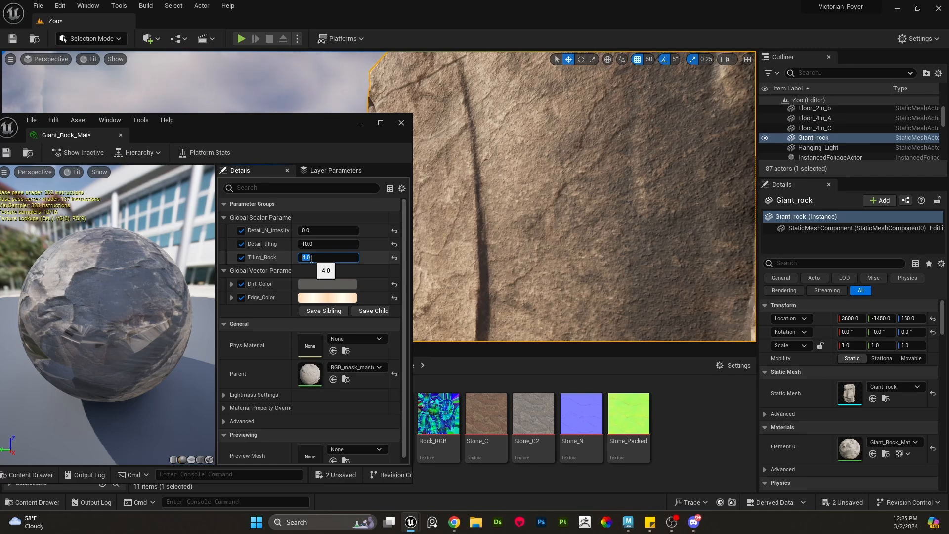
pyautogui.click(346, 222)
pyautogui.moveTo(329, 244)
pyautogui.mouseDown()
pyautogui.moveTo(317, 244)
pyautogui.moveTo(331, 245)
pyautogui.mouseUp()
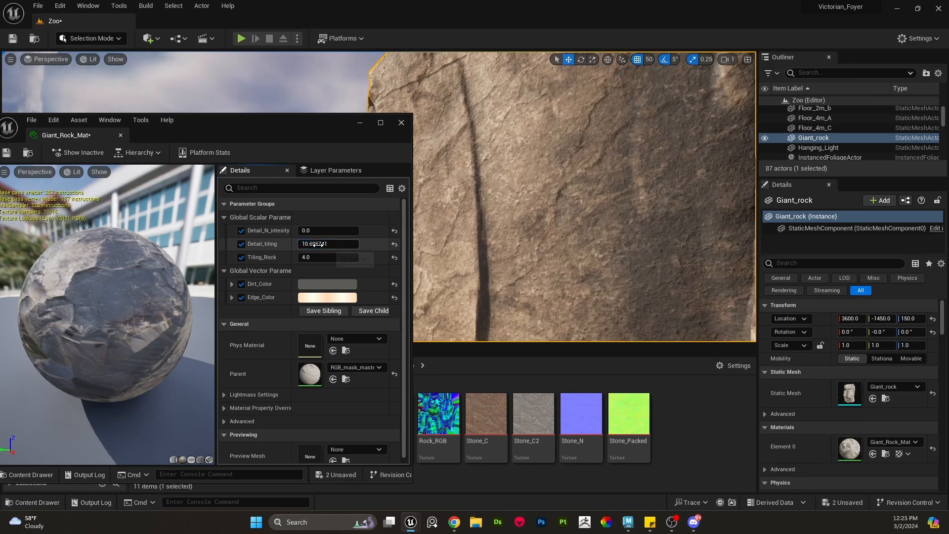
pyautogui.click(319, 246)
pyautogui.write('10')
pyautogui.press('Return')
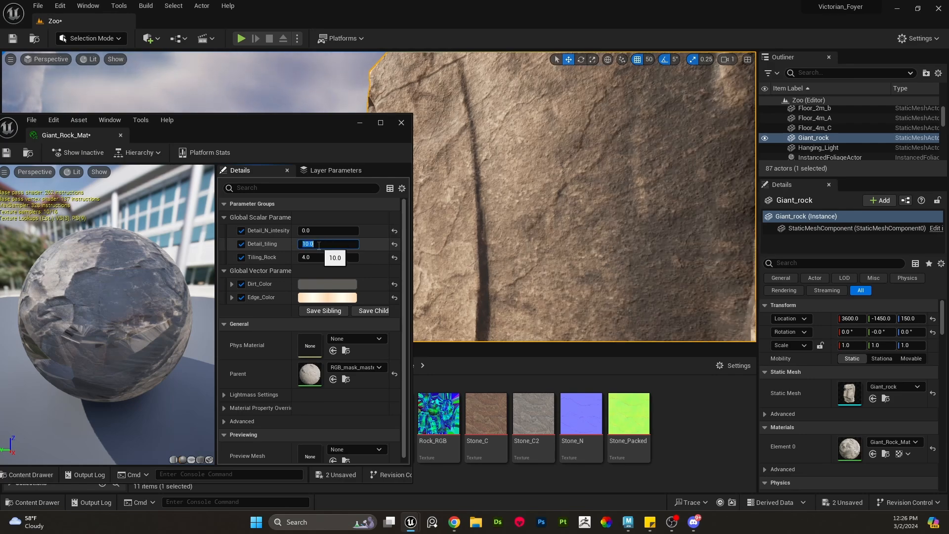
# - Orbit and zoom around the giant rock in the viewport to inspect its textured surface
pyautogui.moveTo(578, 188)
pyautogui.keyDown('alt'); pyautogui.mouseDown()
pyautogui.moveTo(637, 190)
pyautogui.moveTo(578, 188)
pyautogui.mouseUp(); pyautogui.keyUp('alt')
pyautogui.moveTo(578, 188); pyautogui.dragTo(608, 161, button='right')
pyautogui.scroll(-3, 578, 188)
pyautogui.scroll(1, 563, 251)
pyautogui.moveTo(563, 251); pyautogui.dragTo(650, 249, button='right')
pyautogui.scroll(1, 562, 252)
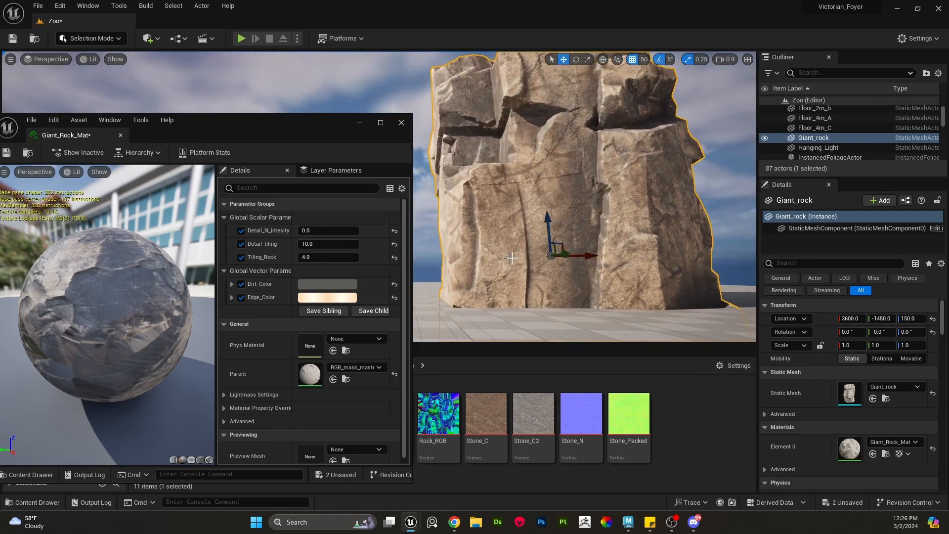
pyautogui.moveTo(511, 257); pyautogui.dragTo(541, 258, button='right')
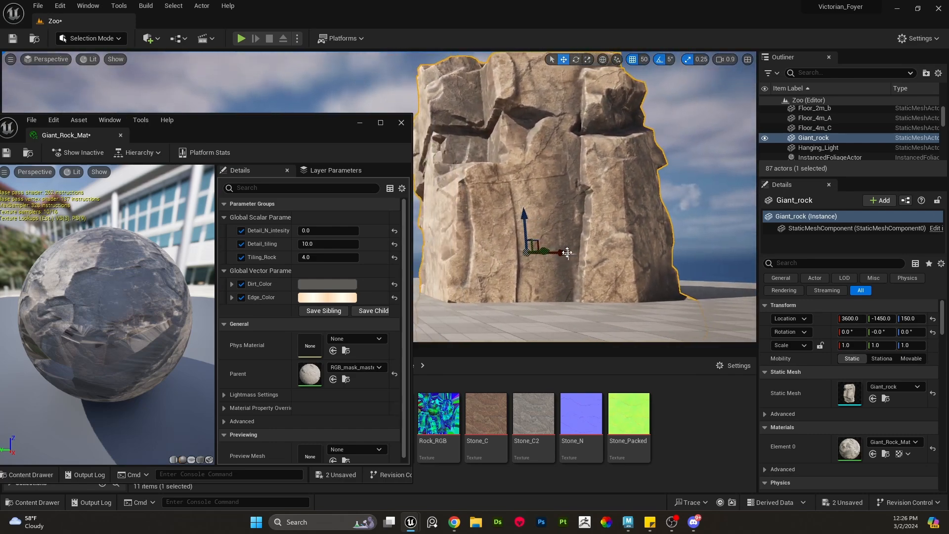
pyautogui.moveTo(534, 218); pyautogui.dragTo(519, 220, button='right')
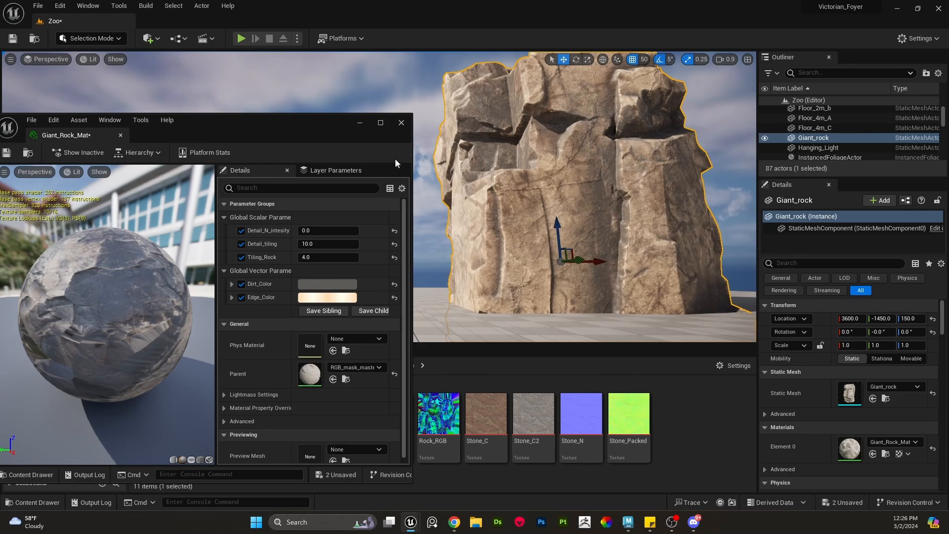
pyautogui.moveTo(522, 164); pyautogui.dragTo(509, 195, button='right')
pyautogui.scroll(2, 618, 259)
pyautogui.scroll(-1, 618, 258)
pyautogui.moveTo(554, 242); pyautogui.dragTo(557, 241, button='right')
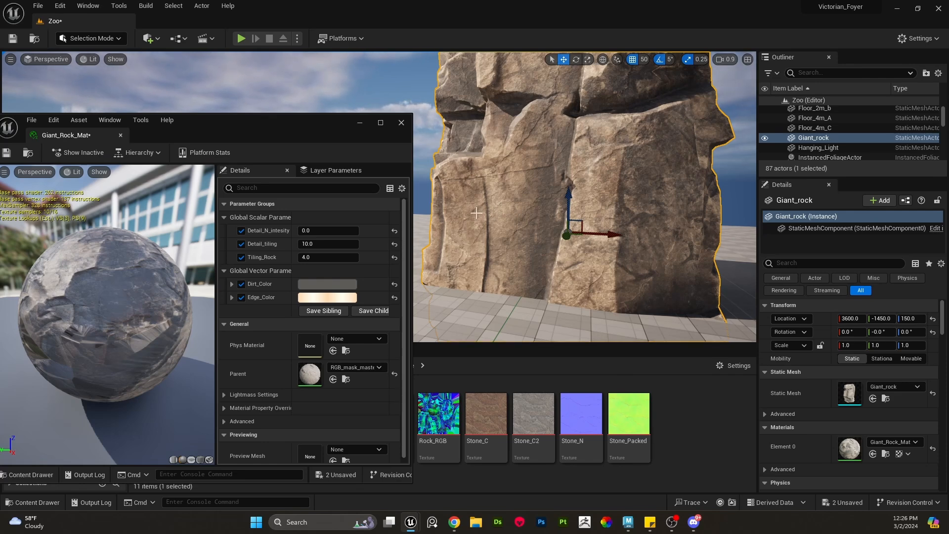
# - Preview a teal Dirt_Color for the rock instance in the color picker and cancel it
pyautogui.click(328, 285)
pyautogui.moveTo(399, 342); pyautogui.dragTo(358, 344)
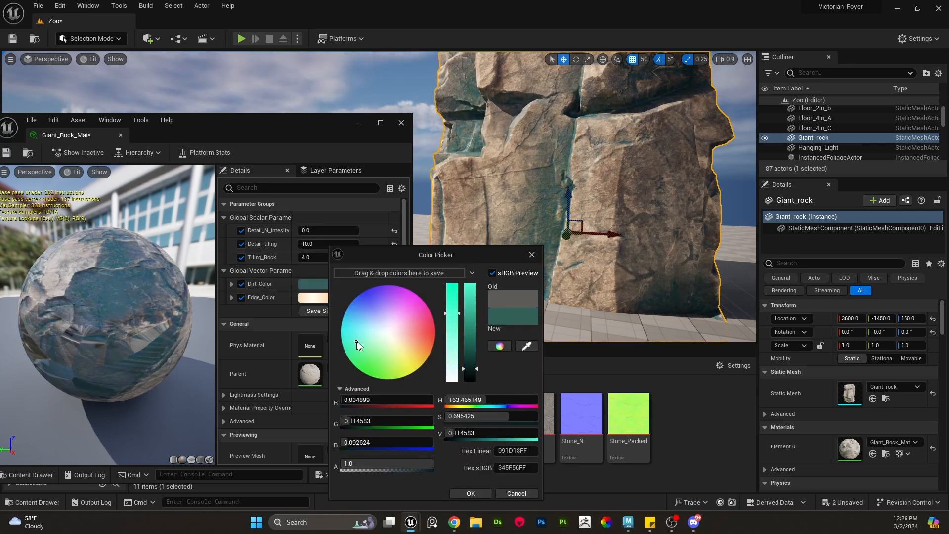
pyautogui.click(510, 493)
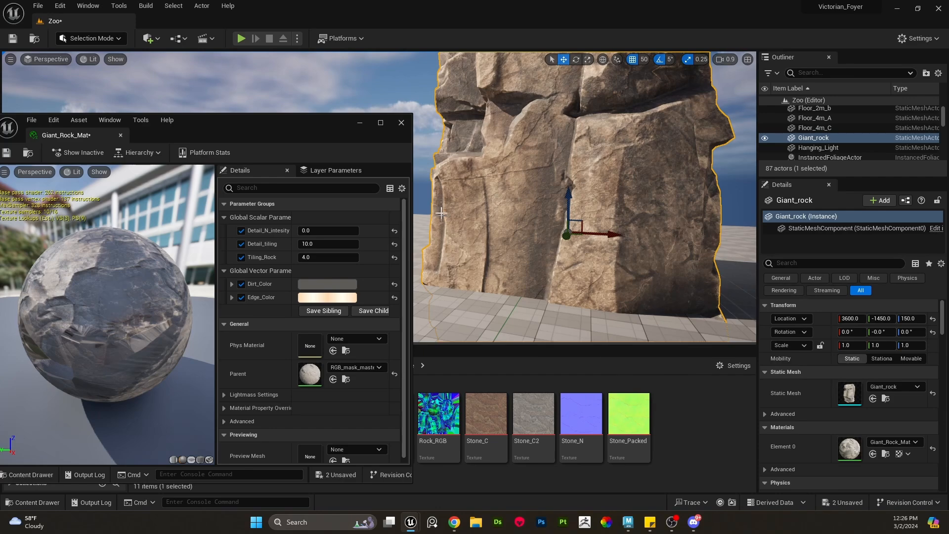
# - Resize and reposition the Giant_Rock_Mat editor window beside the level viewport
pyautogui.moveTo(412, 157); pyautogui.dragTo(269, 158)
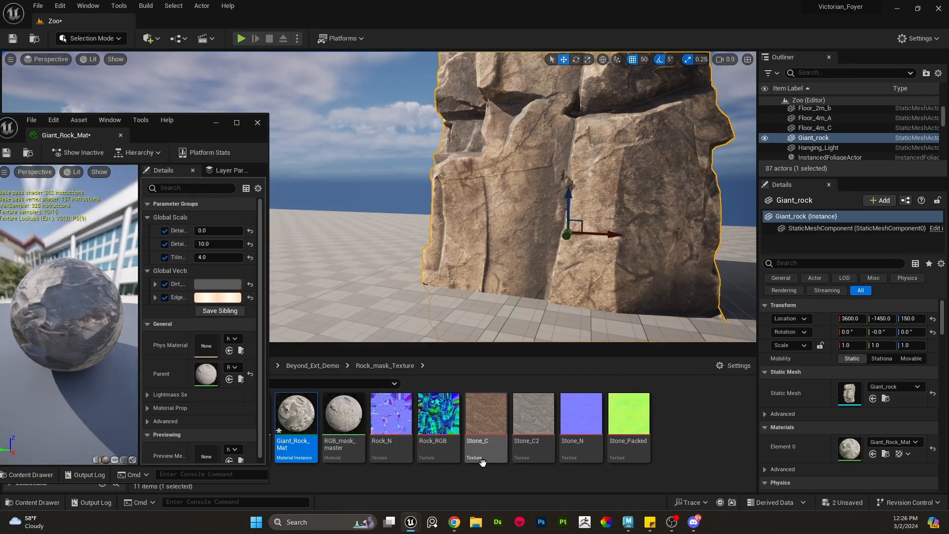
pyautogui.click(391, 415)
pyautogui.keyDown('ctrl'); pyautogui.click(439, 416); pyautogui.keyUp('ctrl')
pyautogui.moveTo(438, 415); pyautogui.dragTo(489, 424)
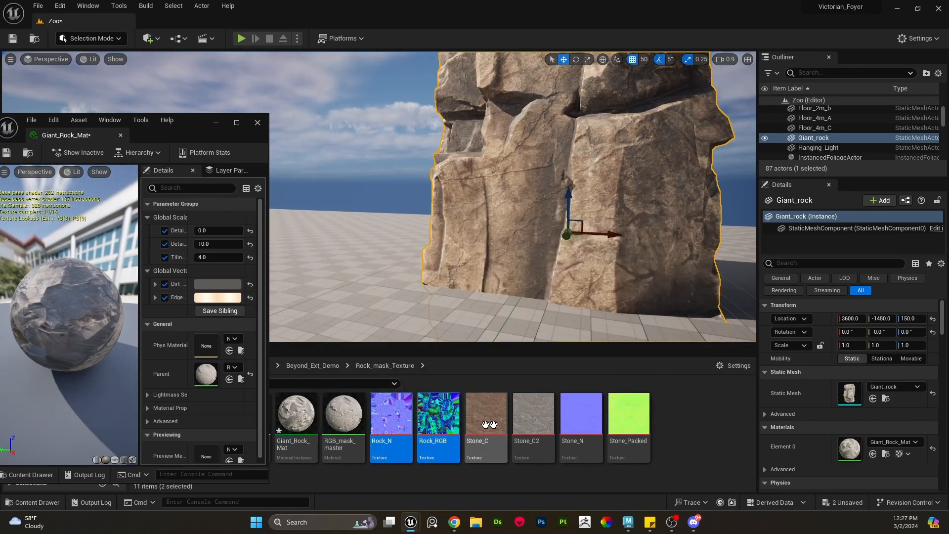
pyautogui.click(704, 421)
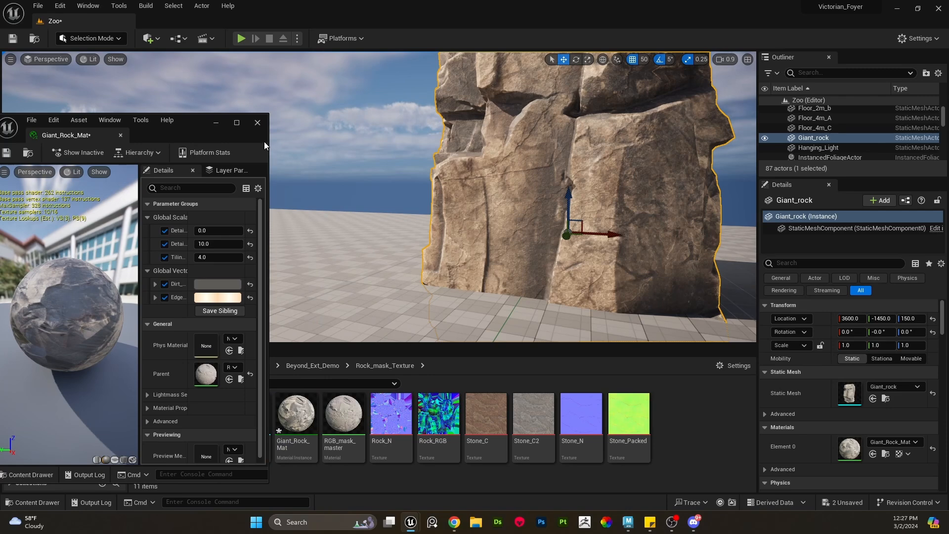
pyautogui.moveTo(268, 138); pyautogui.dragTo(307, 231)
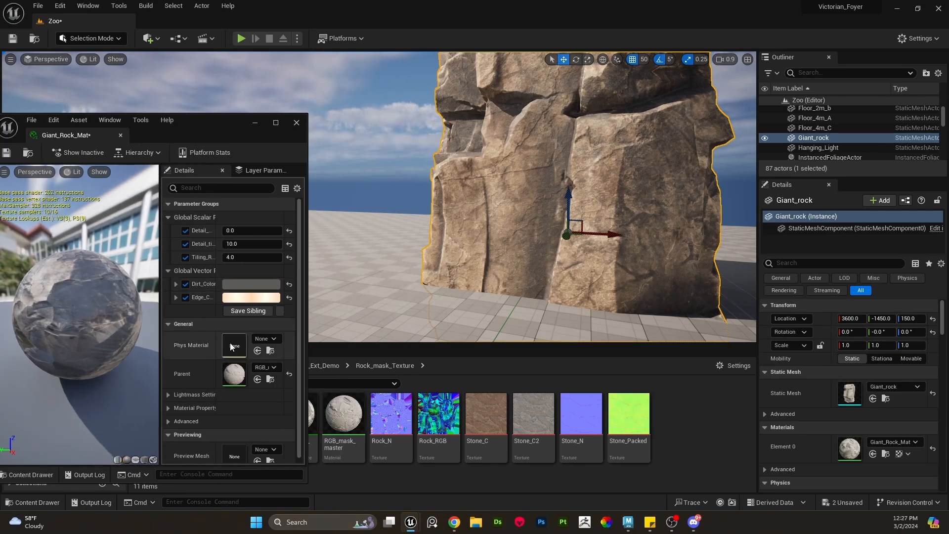
pyautogui.moveTo(199, 136); pyautogui.dragTo(216, 135)
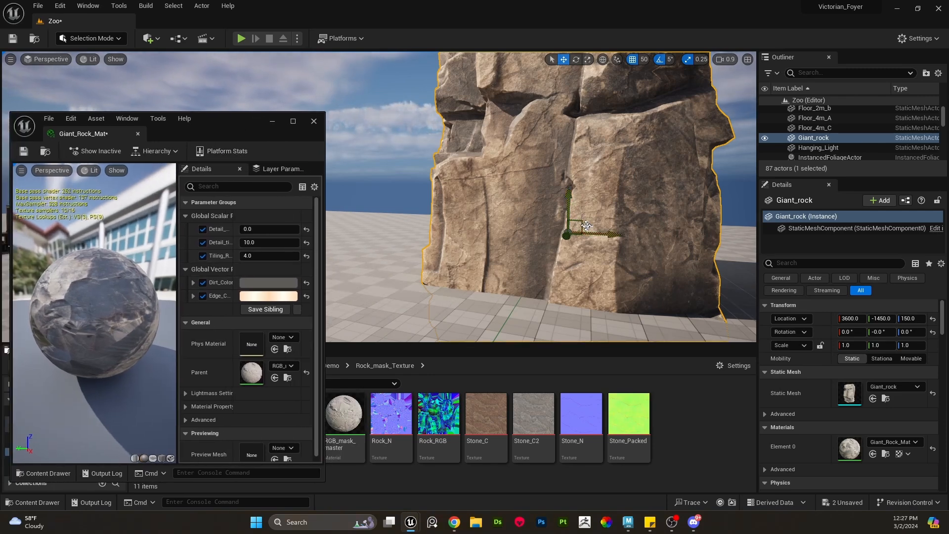
# - Duplicate the giant rock, rotating the copy about -95 degrees and lowering it to about -200 in Z
pyautogui.keyDown('alt'); pyautogui.moveTo(609, 233); pyautogui.dragTo(415, 224); pyautogui.keyUp('alt')
pyautogui.press('e')
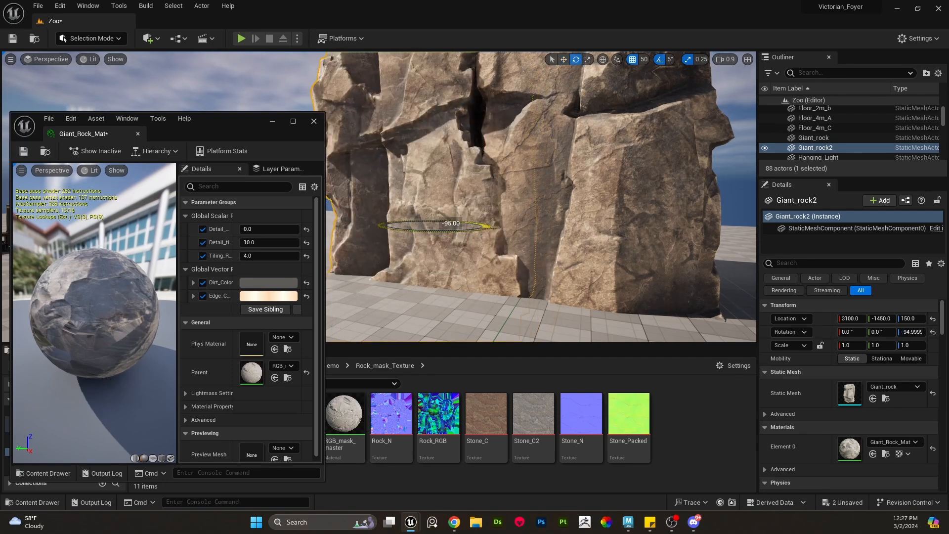
pyautogui.press('w')
pyautogui.moveTo(449, 176); pyautogui.dragTo(446, 270)
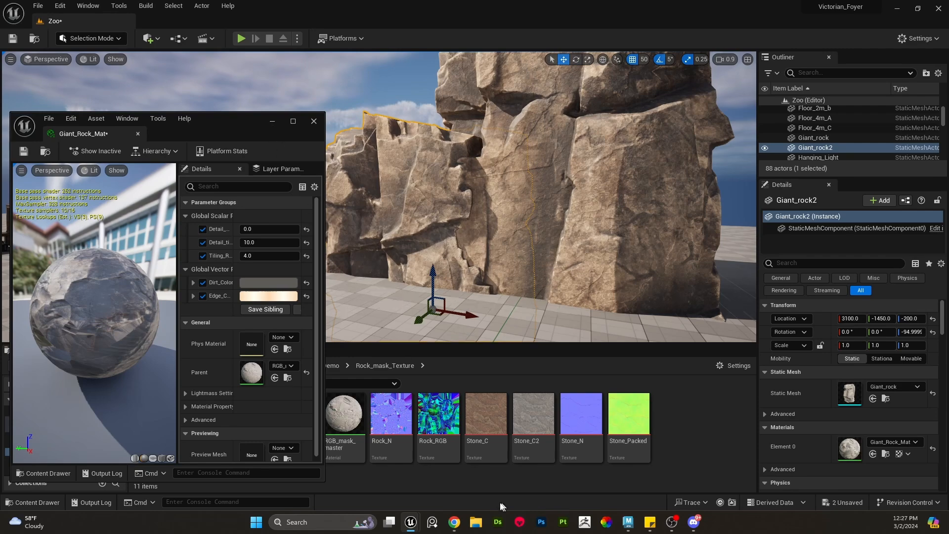
# - Switch to the Beyond Extent slides in the browser, start the slideshow and advance to the next slide
pyautogui.moveTo(454, 522)
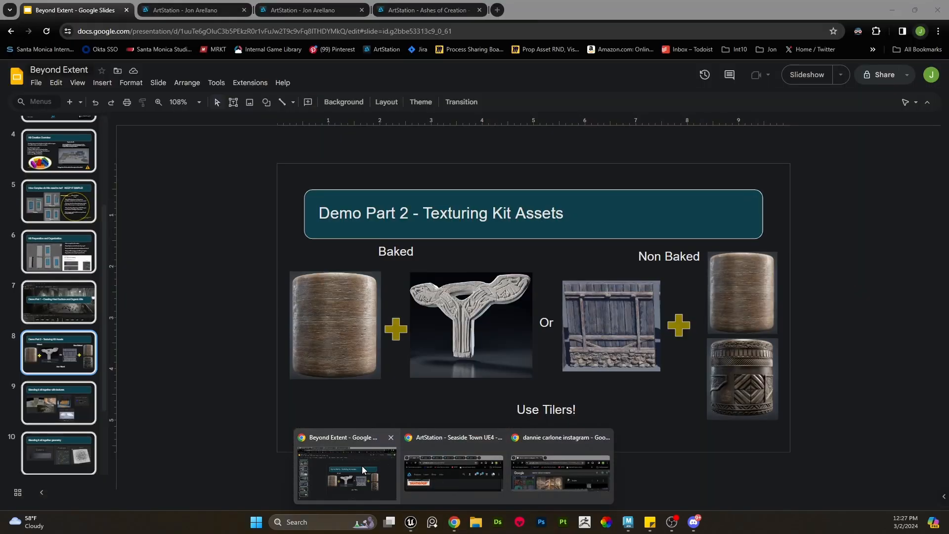
pyautogui.click(362, 466)
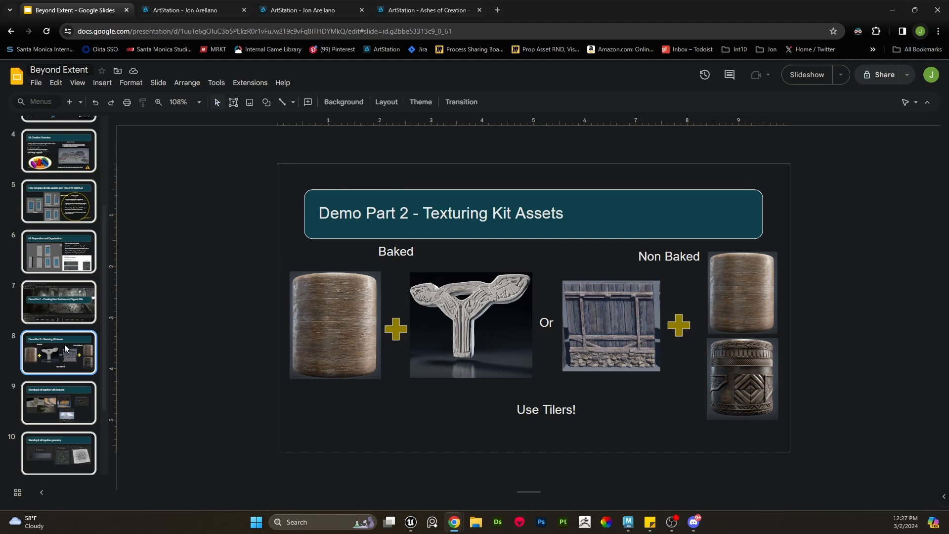
pyautogui.click(811, 73)
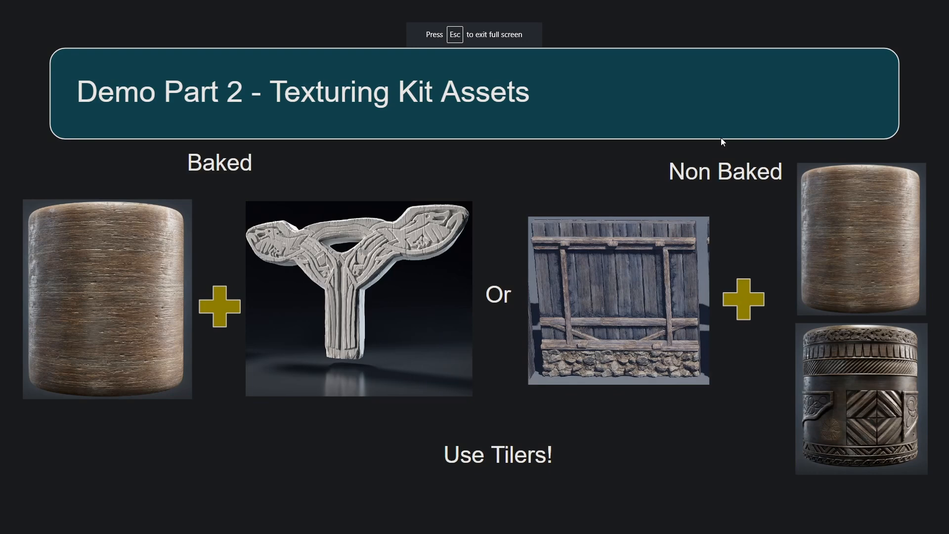
pyautogui.press('Right')
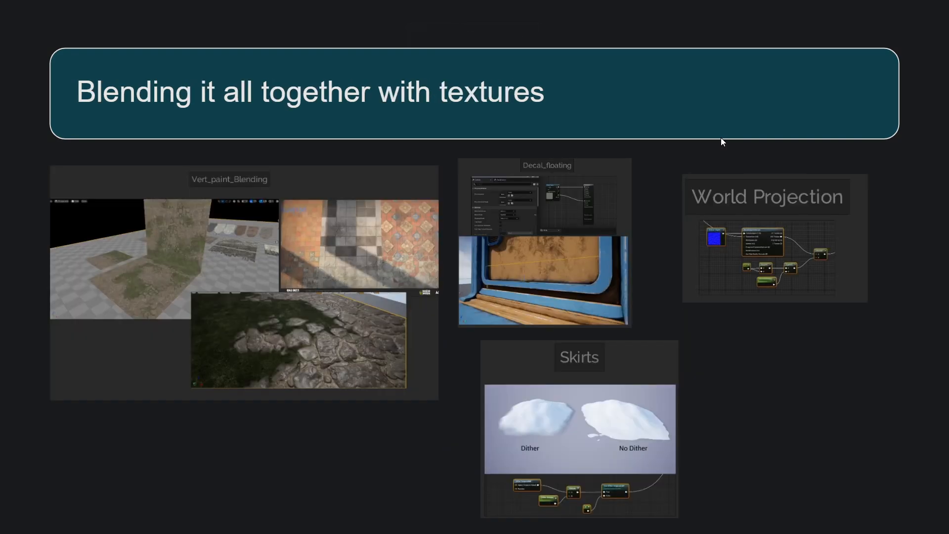